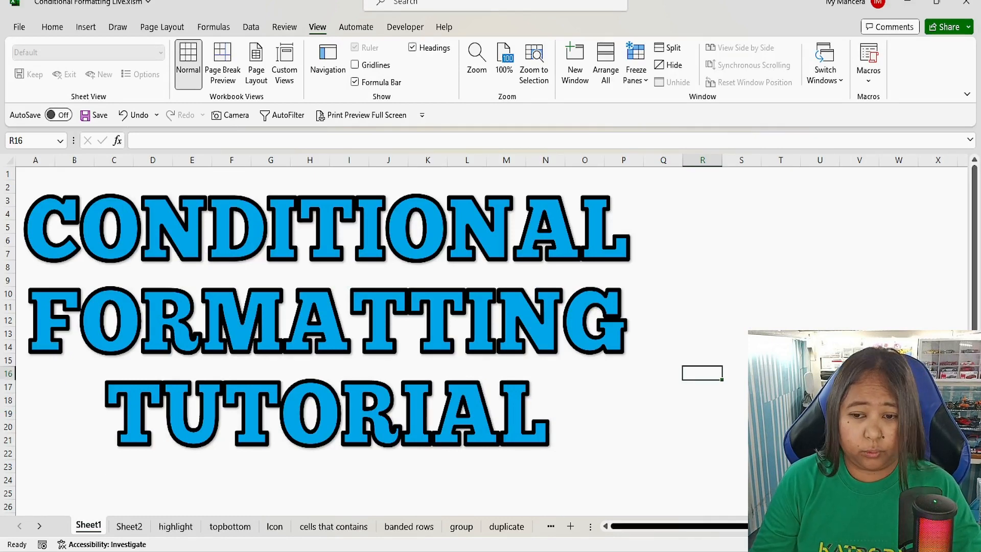
Step: Insert a blank column before the text in column A on Sheet2
click(134, 532)
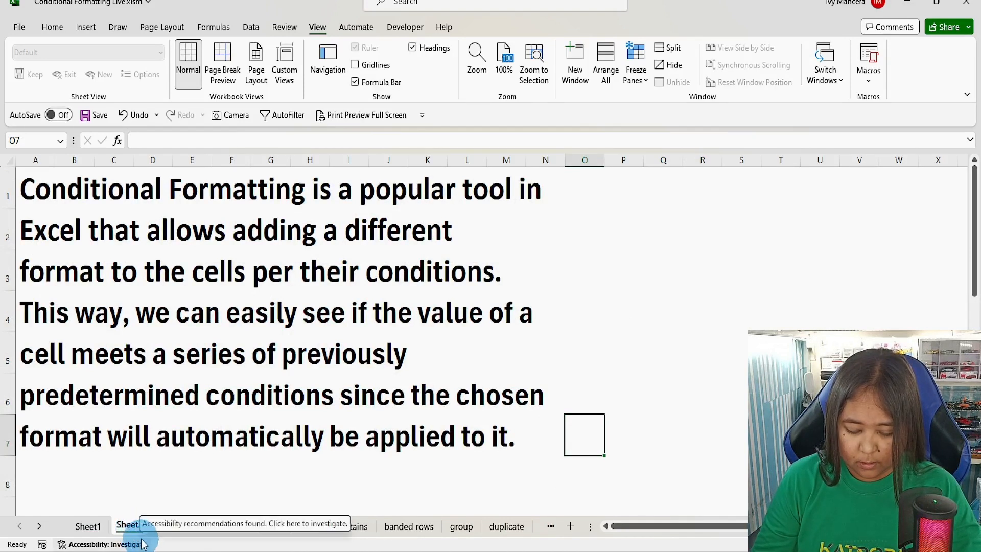
right_click(36, 160)
click(84, 292)
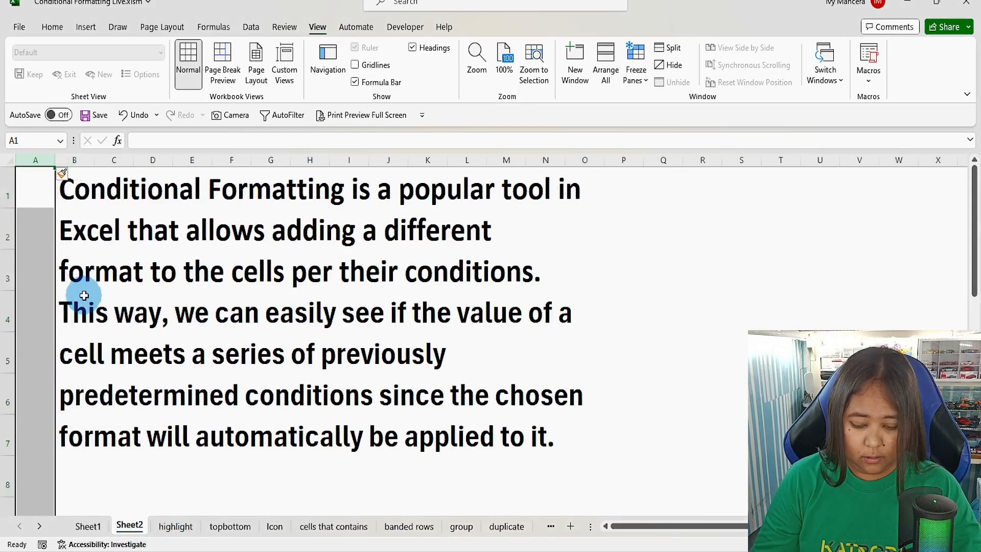
click(84, 296)
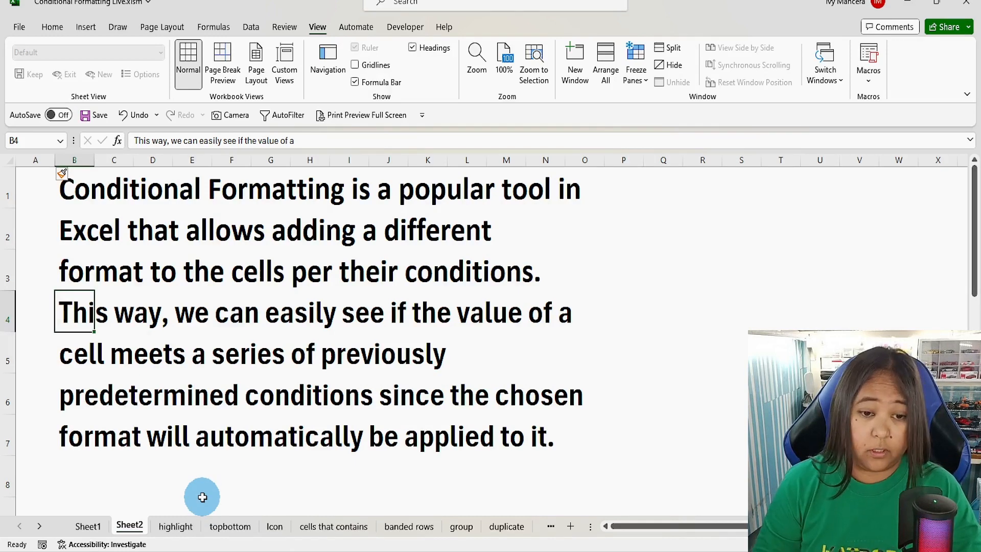
Step: Insert a blank column before the Date column on the highlight sheet
click(174, 526)
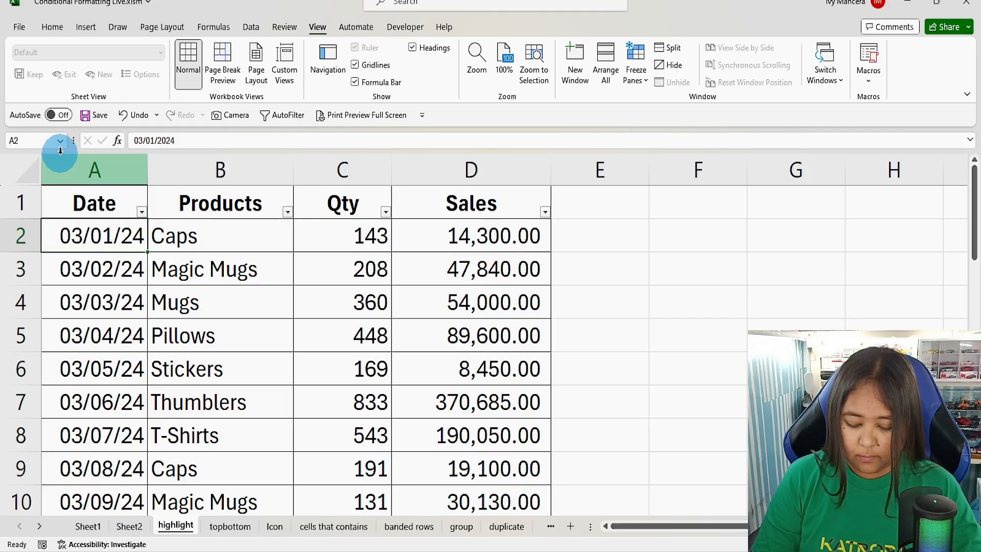
right_click(59, 154)
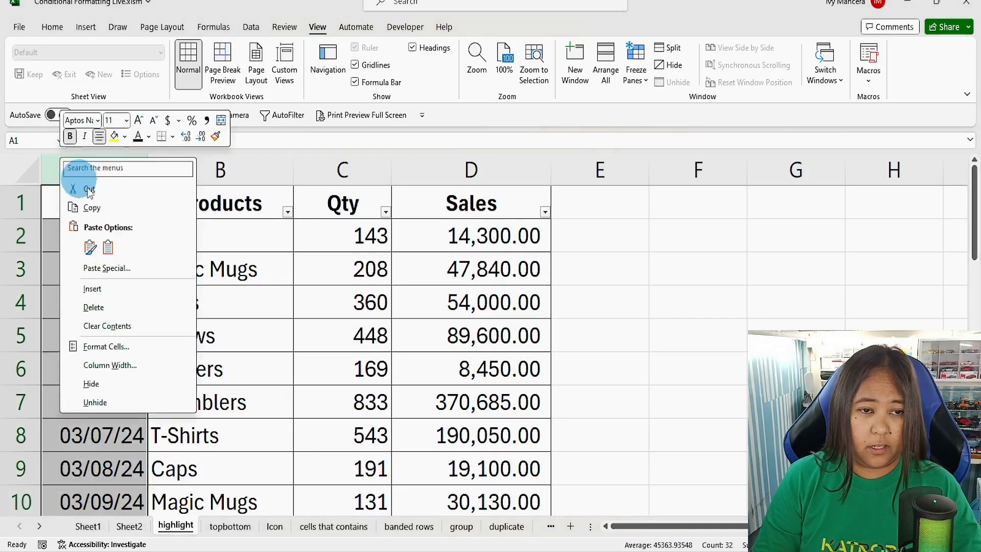
click(92, 288)
click(101, 227)
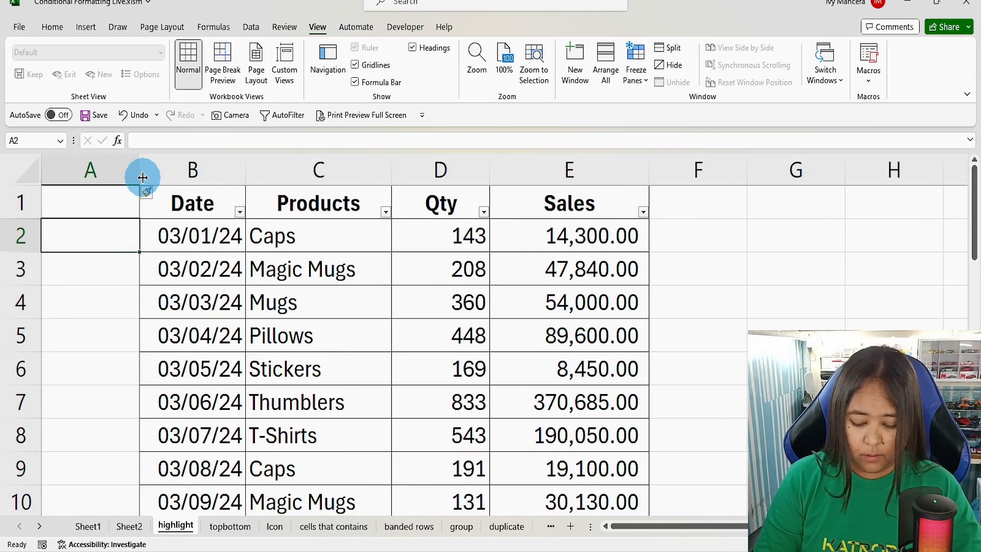
Step: Insert a blank first column on both the topbottom sheet and the Icon sheet
click(229, 526)
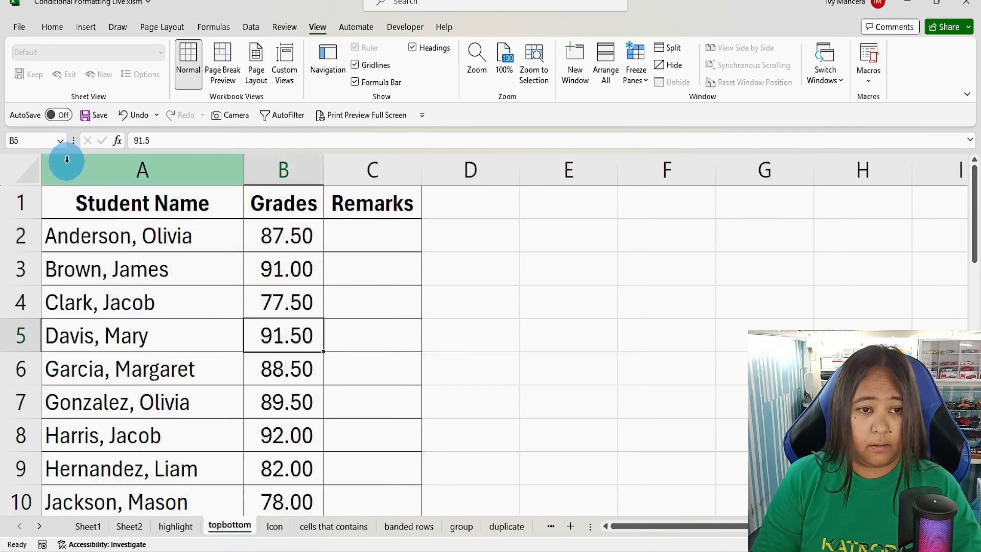
right_click(66, 159)
click(124, 298)
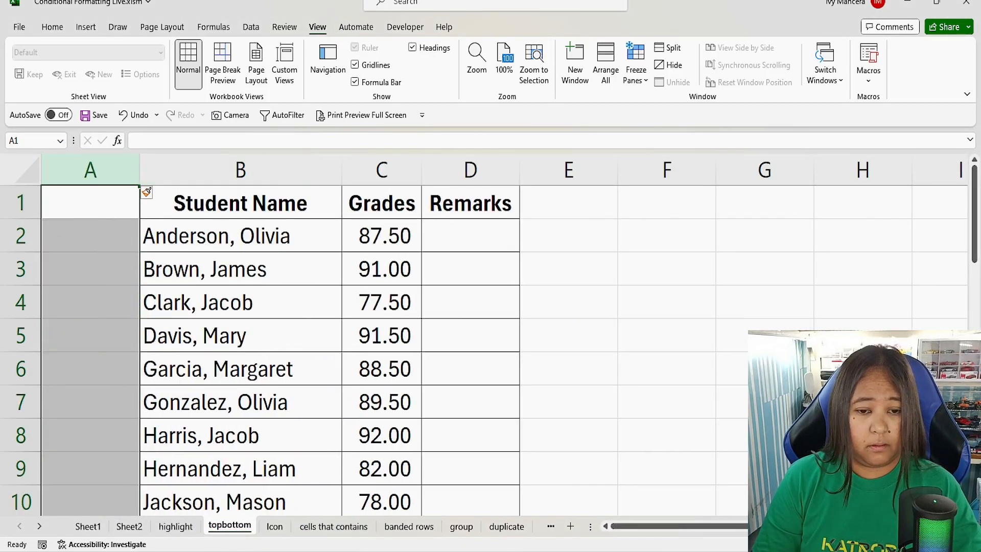
click(275, 527)
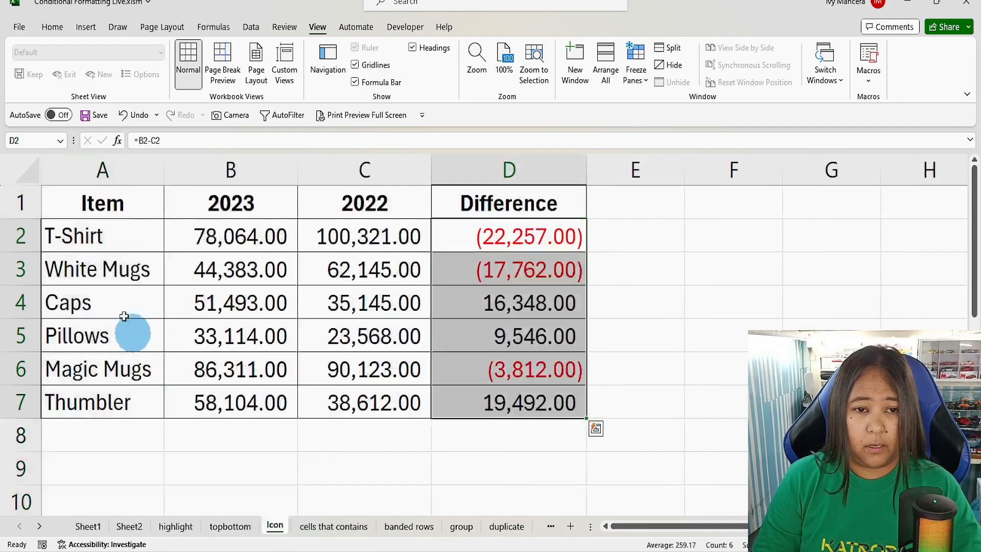
right_click(103, 171)
click(169, 313)
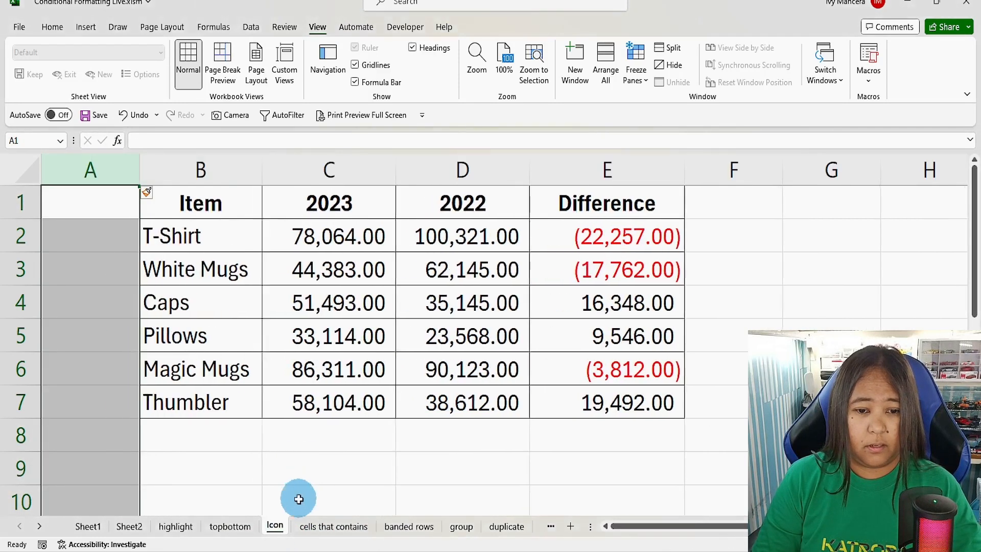
Step: Insert a blank first column on the "cells that contains" sheet and on the "banded rows" sheet
click(334, 527)
right_click(72, 169)
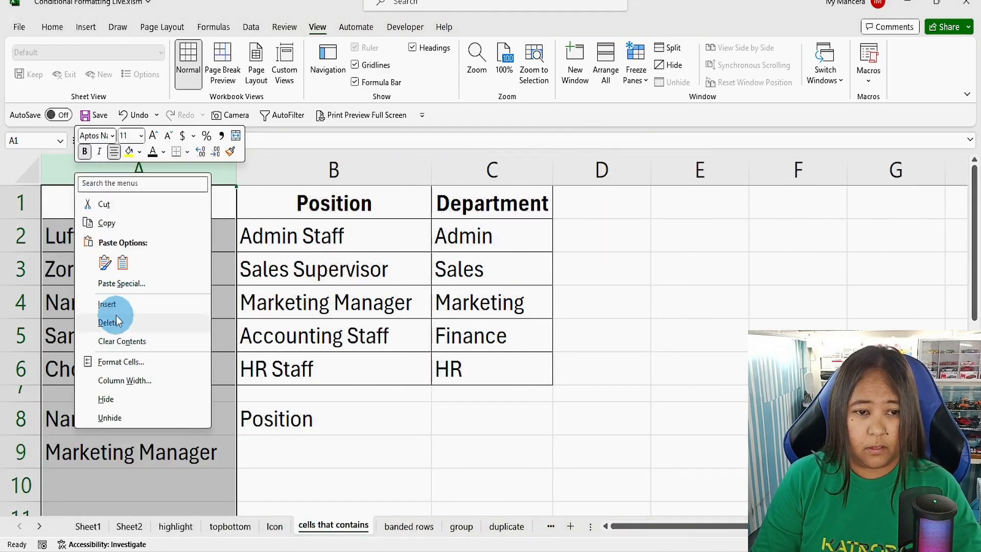
click(116, 313)
click(409, 525)
click(75, 160)
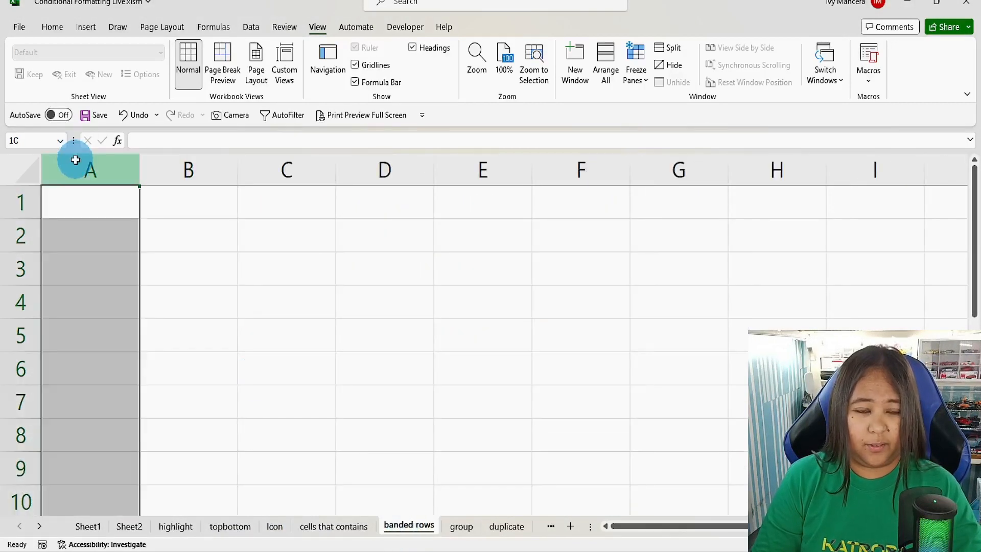
right_click(76, 160)
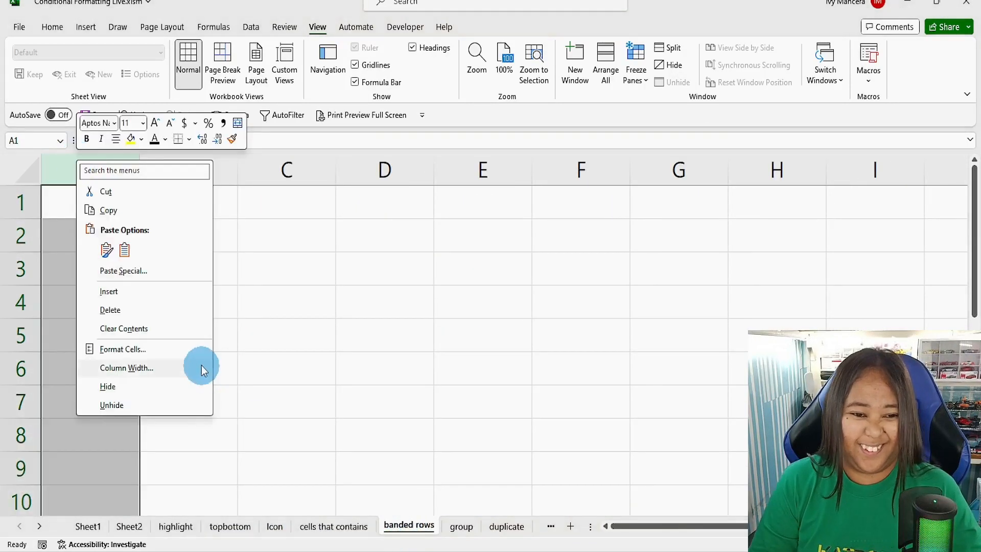
click(140, 293)
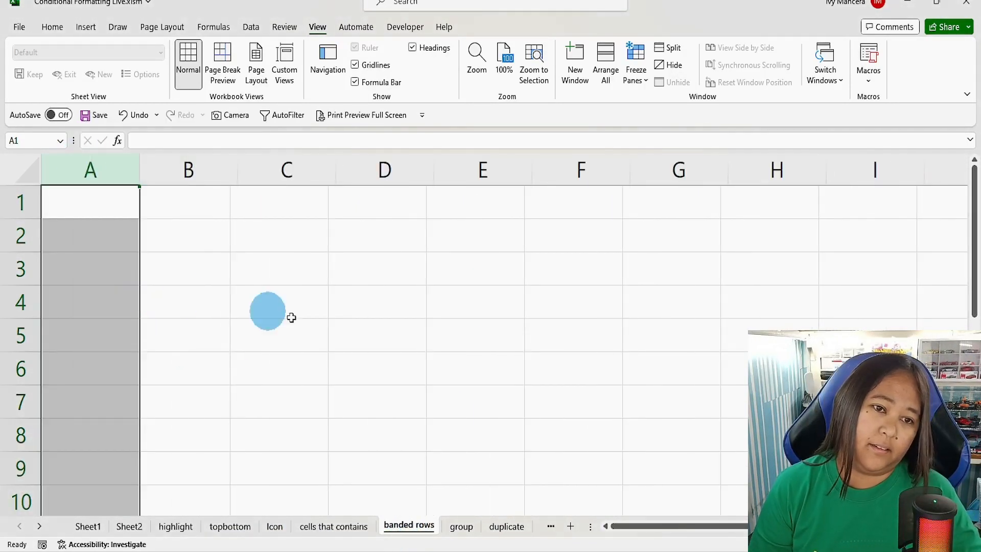
Step: Insert a blank column before column A on the group sheet and on the duplicate sheet
click(462, 526)
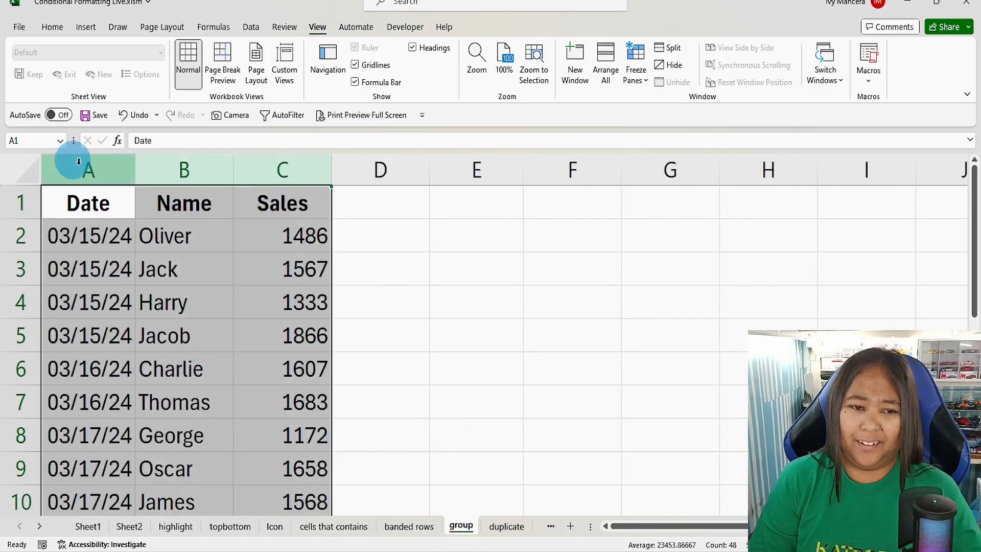
click(78, 161)
right_click(87, 168)
click(163, 314)
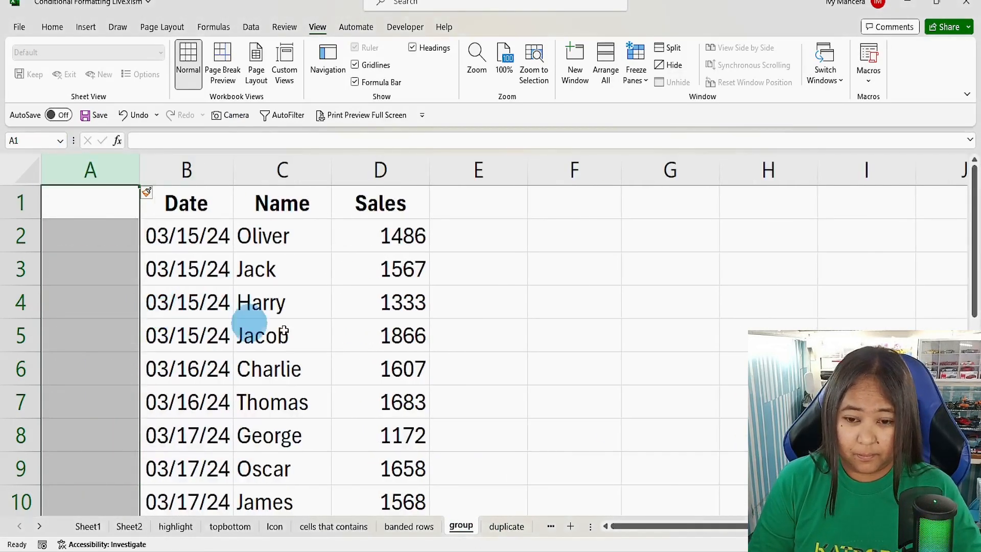
click(506, 526)
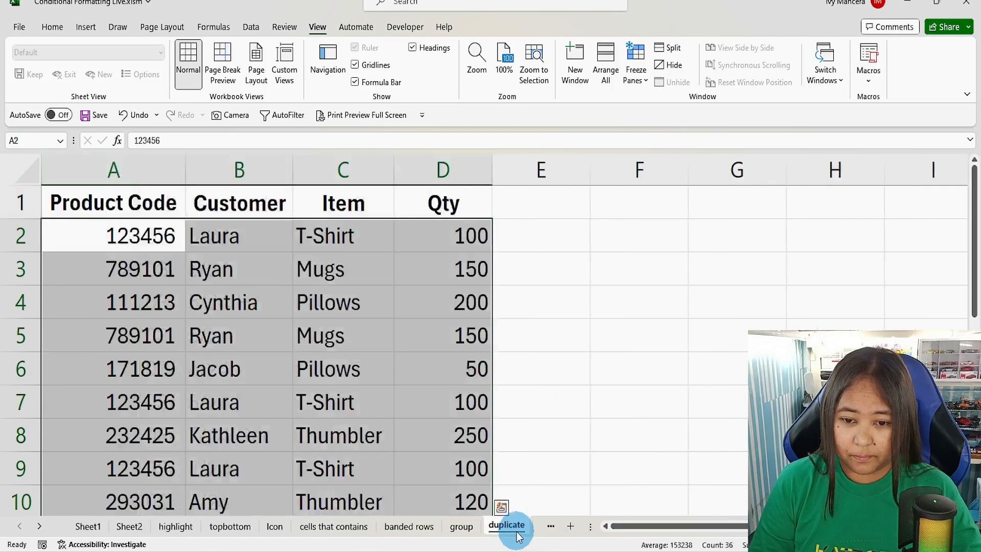
right_click(71, 167)
click(125, 301)
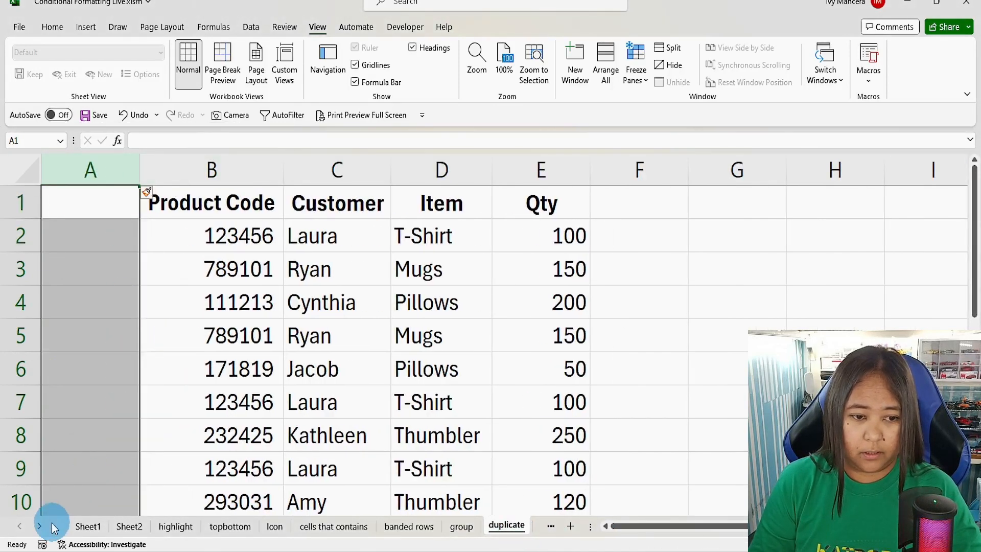
Step: Insert a blank column before the Product Code column on the "duplicate (2)" sheet
click(39, 527)
click(40, 527)
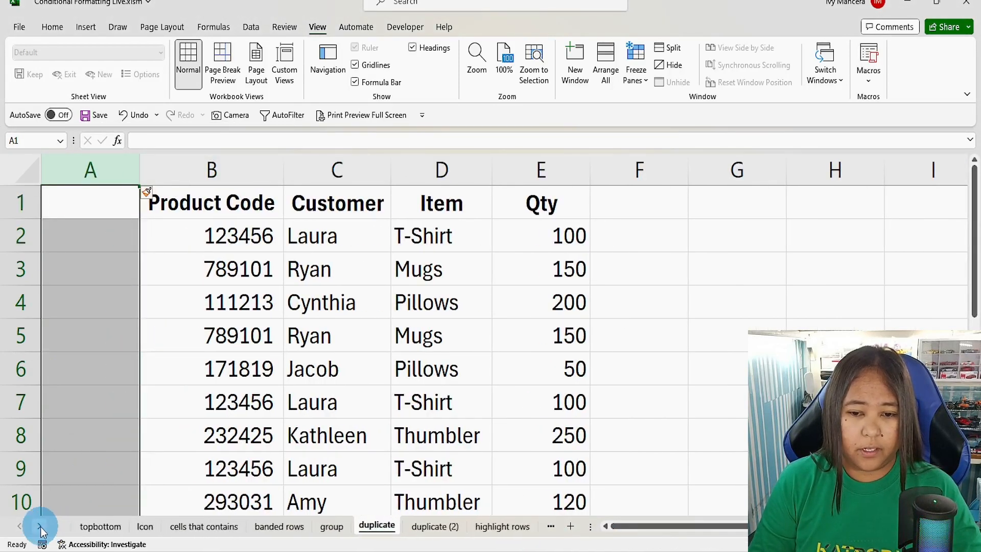
click(40, 526)
click(373, 526)
click(74, 167)
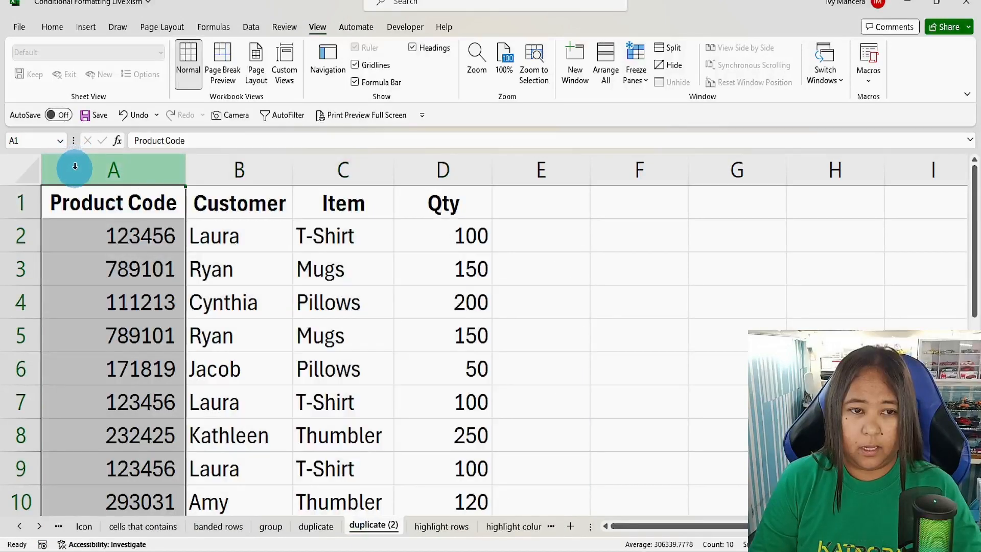
right_click(74, 167)
click(129, 302)
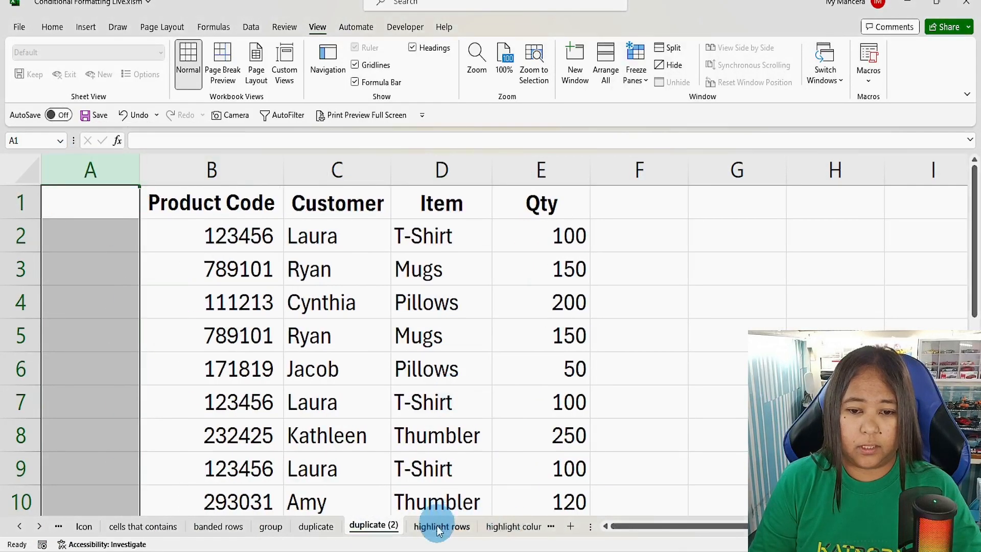
Step: Insert a blank column before the Product column on the "highlight rows" and "highlight columns" sheets
click(438, 531)
click(92, 164)
right_click(92, 164)
click(140, 302)
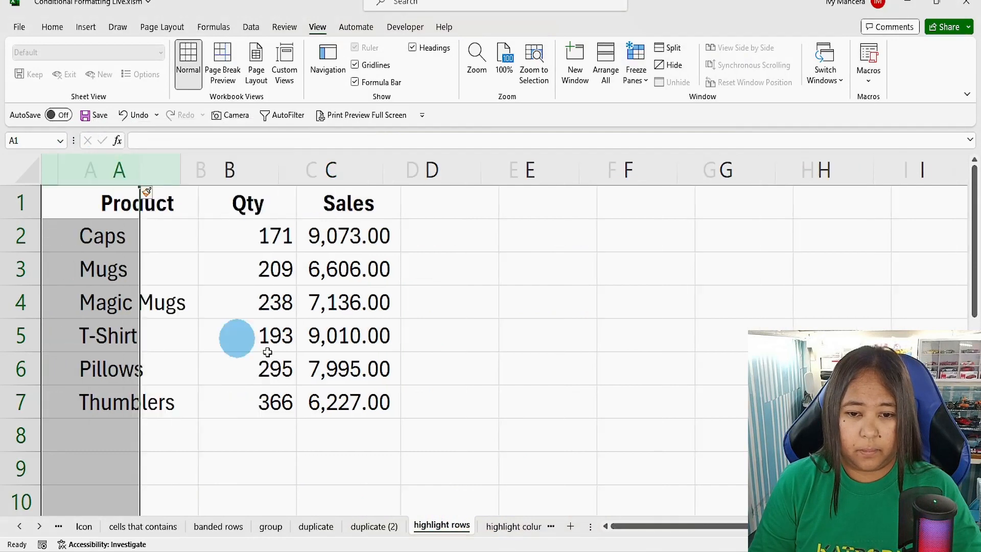
click(508, 526)
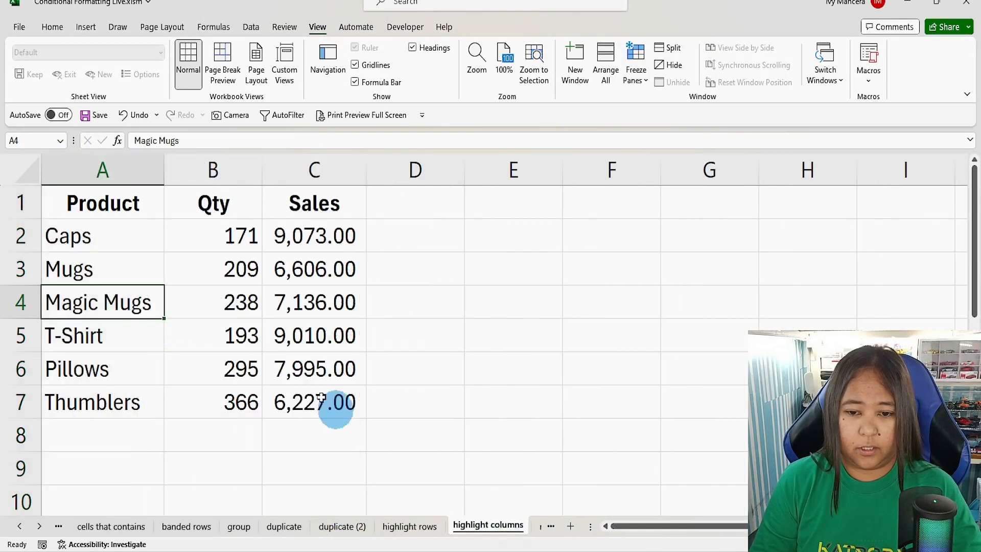
click(84, 169)
right_click(85, 169)
click(137, 303)
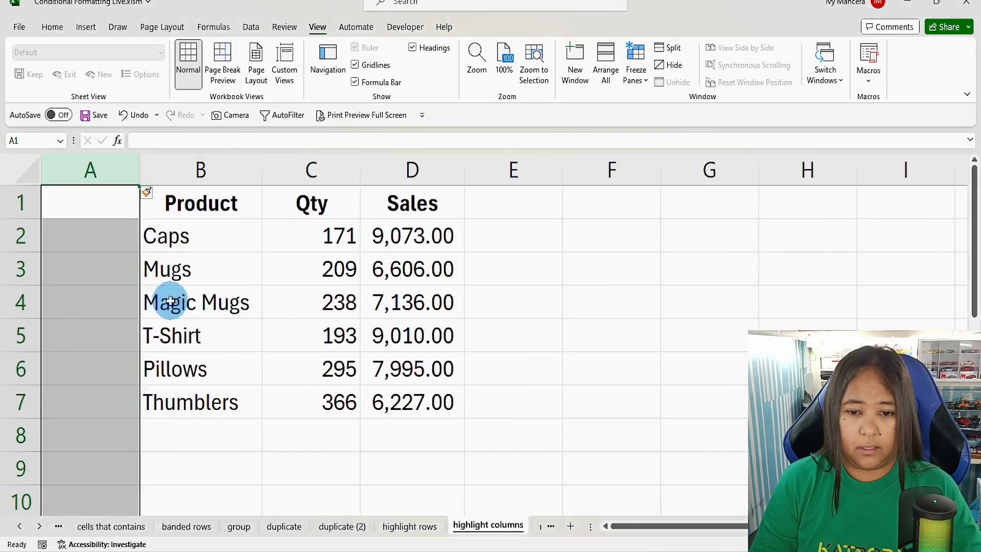
Step: Insert a blank column before the Product column on the "row column" sheet
click(39, 526)
click(39, 527)
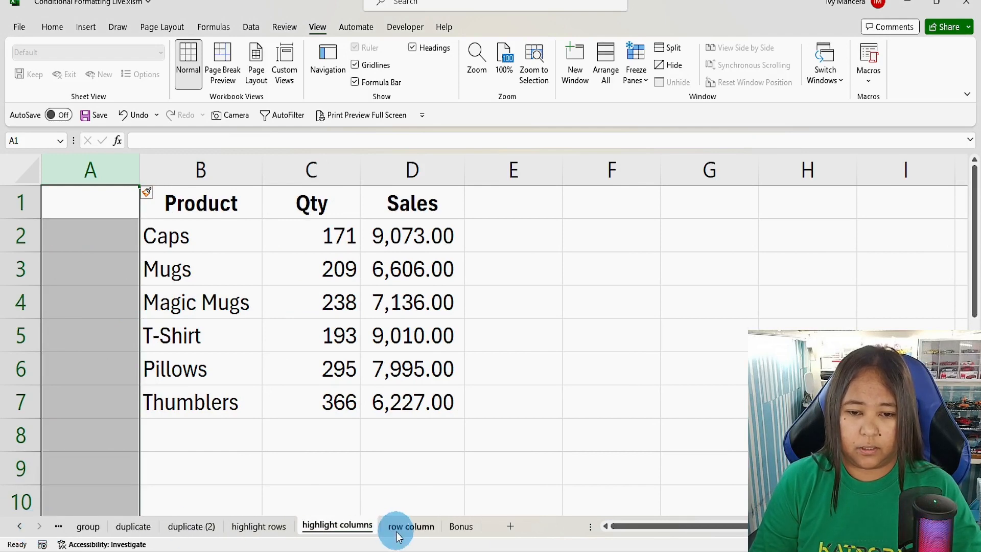
click(408, 526)
click(119, 173)
right_click(117, 175)
click(146, 305)
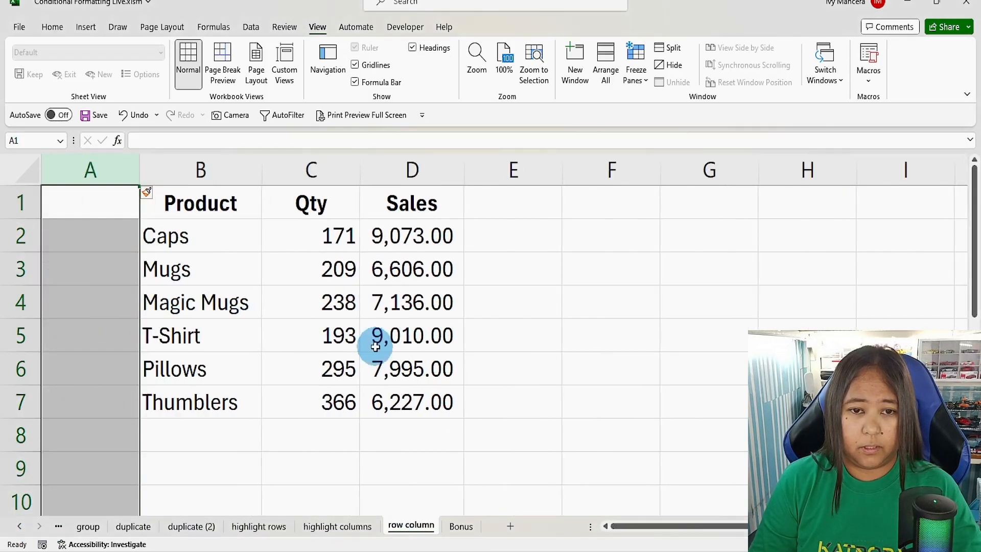
Step: Check the Bonus sheet, and insert a blank column before column A on the Sheet1 title page
click(462, 525)
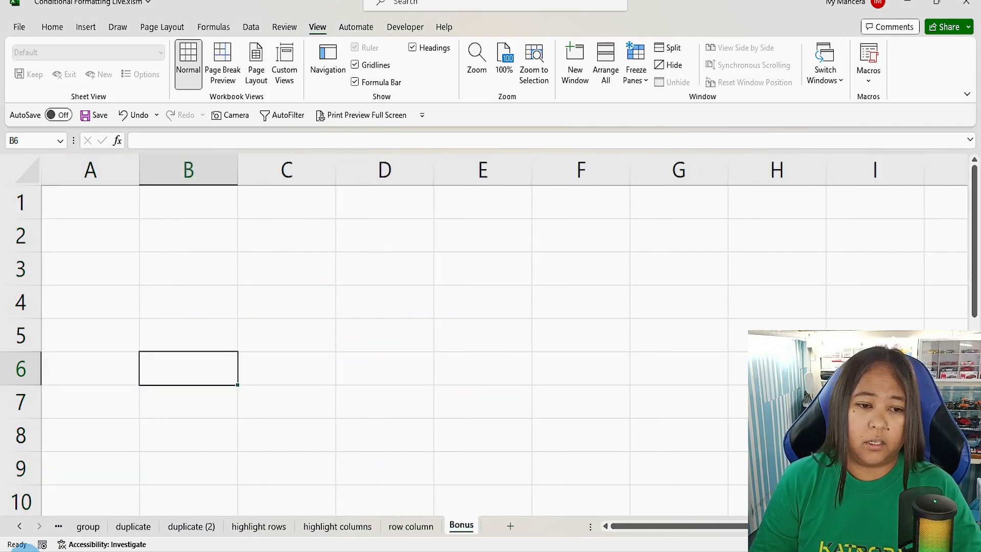
click(19, 526)
click(19, 527)
click(19, 526)
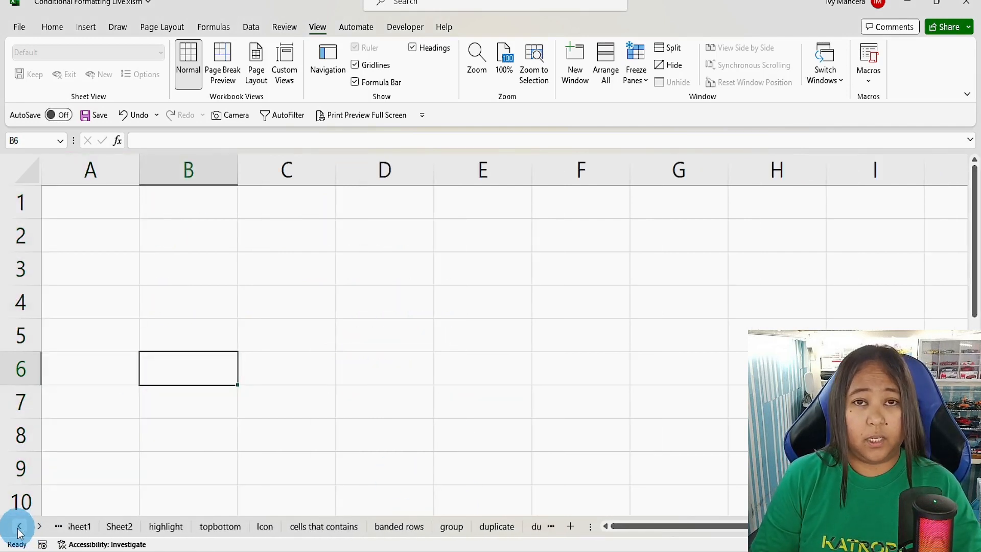
click(97, 531)
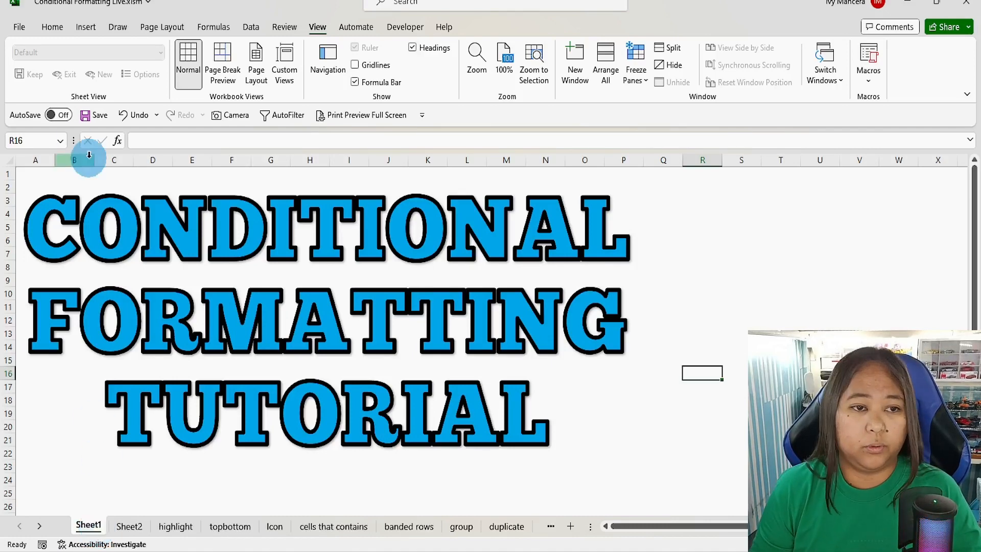
click(36, 160)
right_click(35, 160)
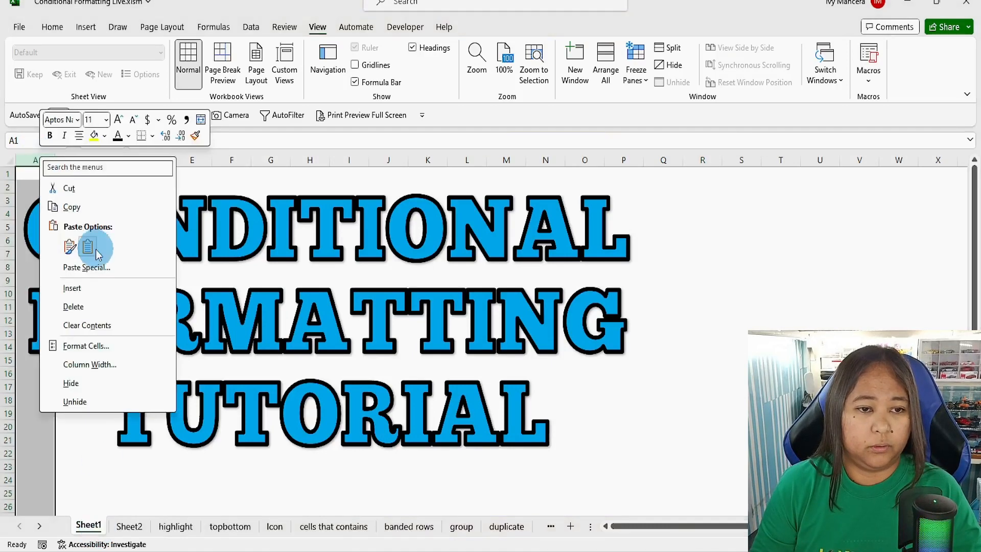
click(91, 287)
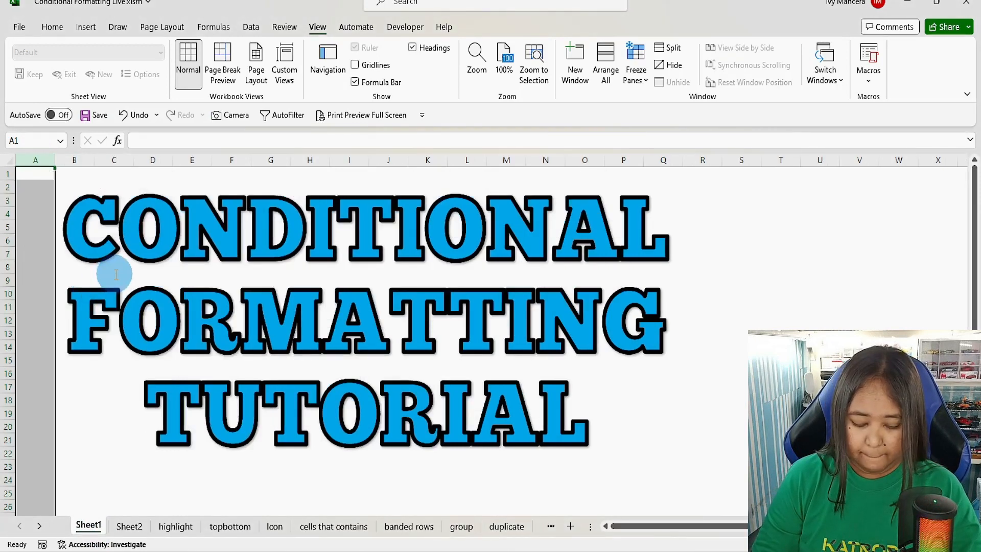
click(42, 190)
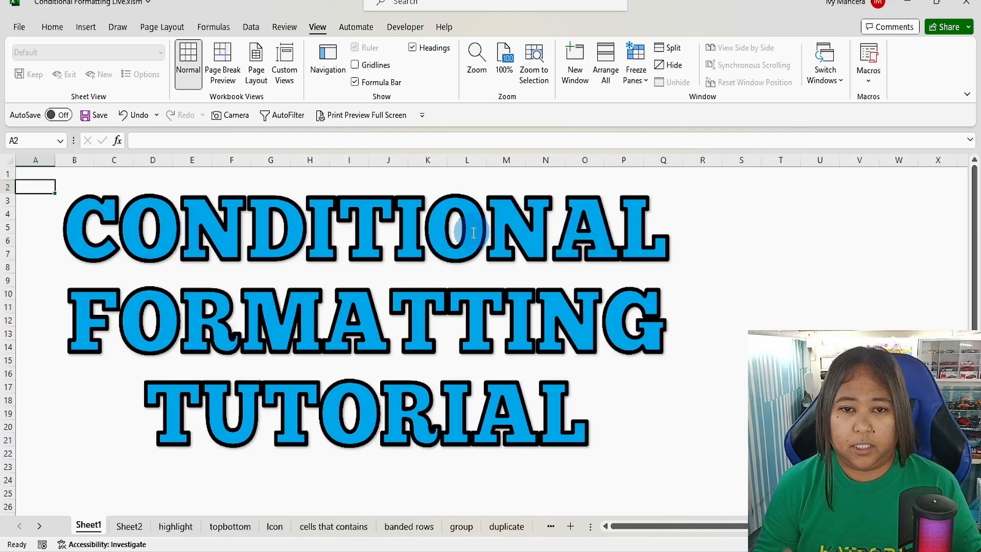
Step: Review the conditional formatting definition on Sheet2 and open the highlight sheet at cell C3
click(127, 527)
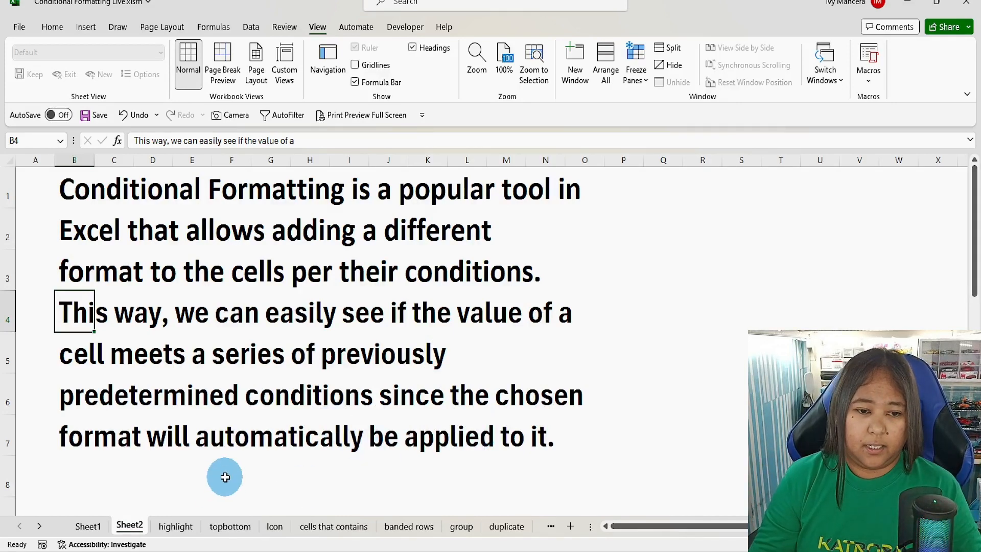
click(176, 527)
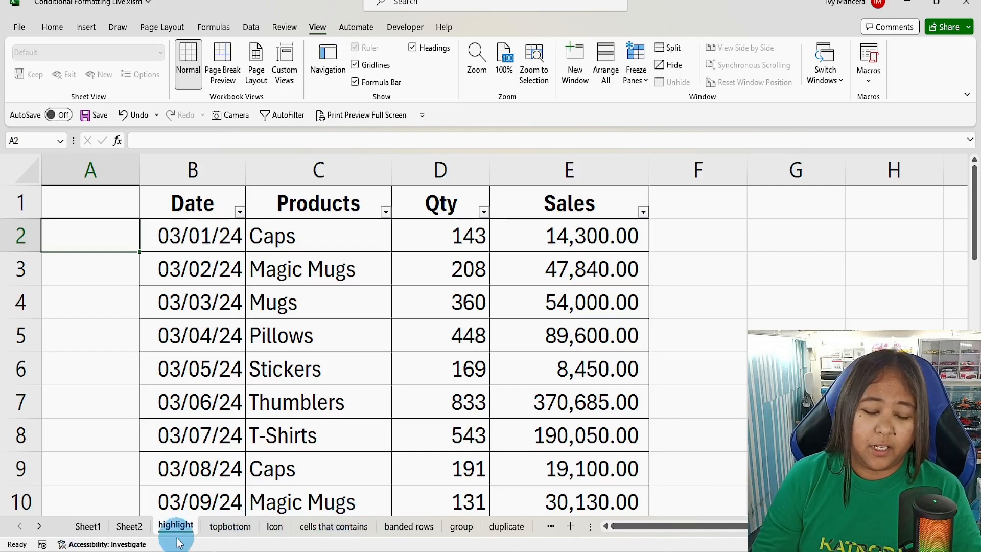
click(253, 253)
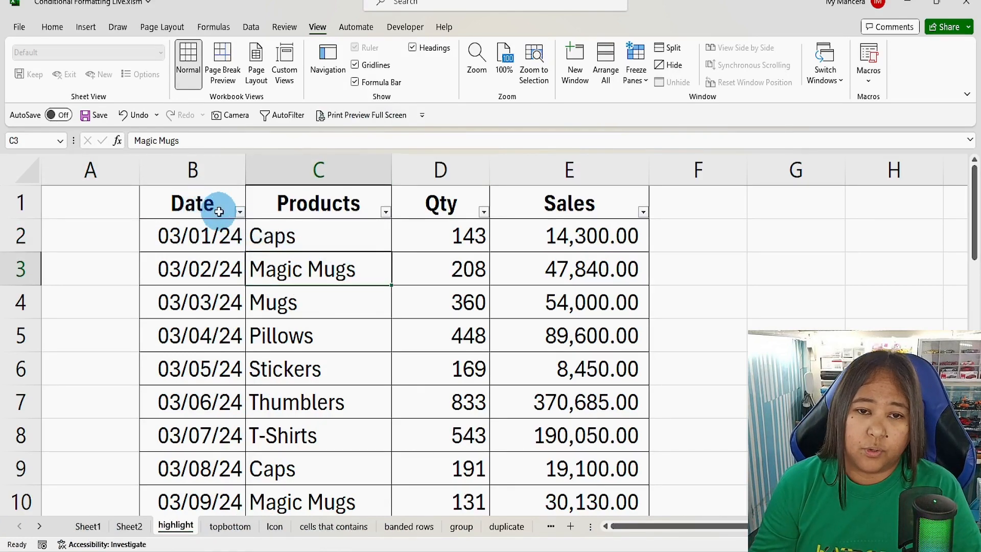
Step: Select the whole sales table with its headers and review the available conditional formatting options, including the highlight cells rules
drag(193, 199, 586, 367)
scroll(585, 366, up, 9)
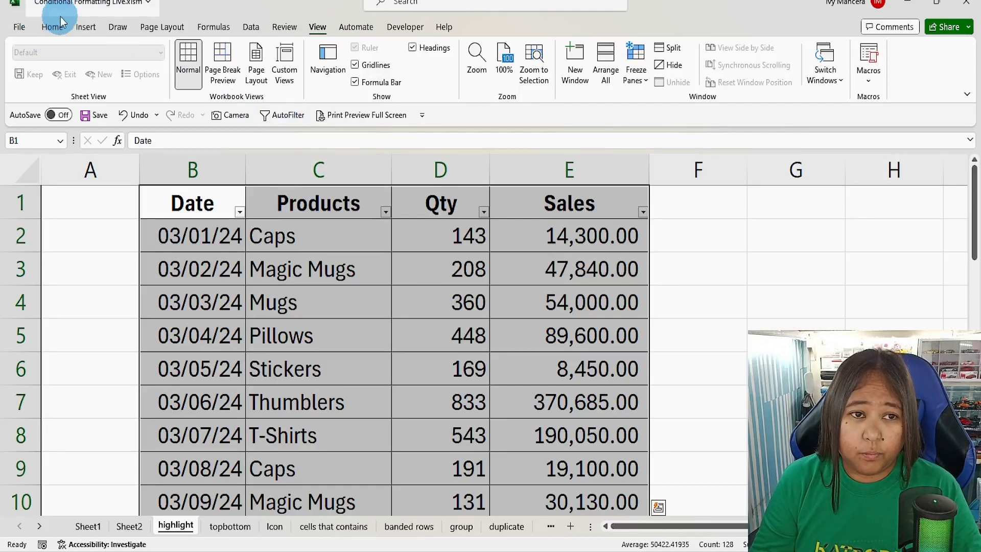
click(54, 28)
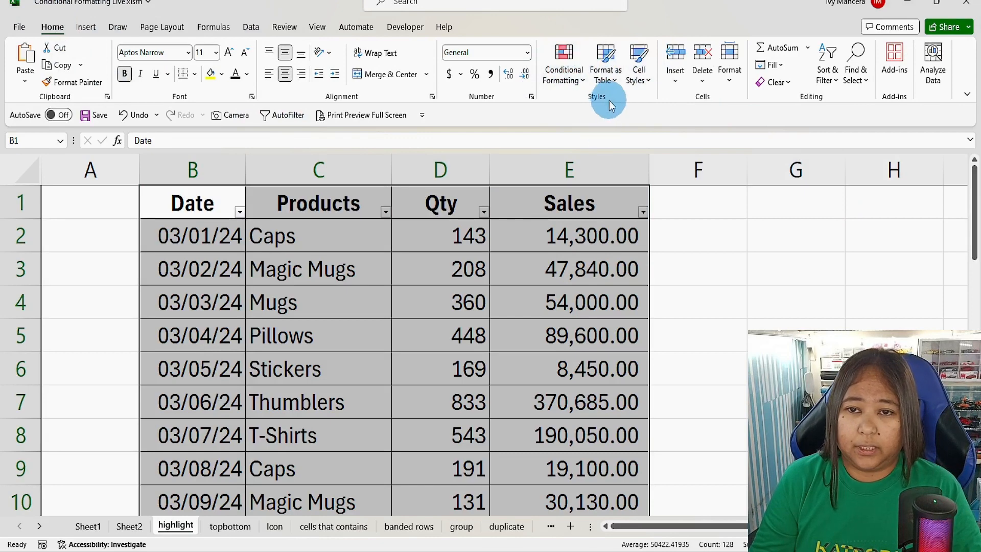
click(583, 81)
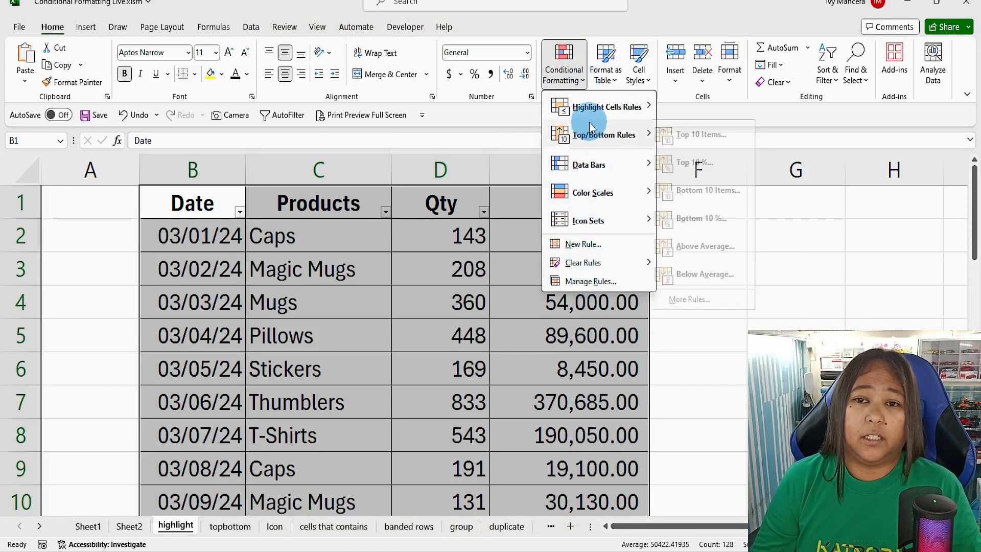
mouse_move(590, 119)
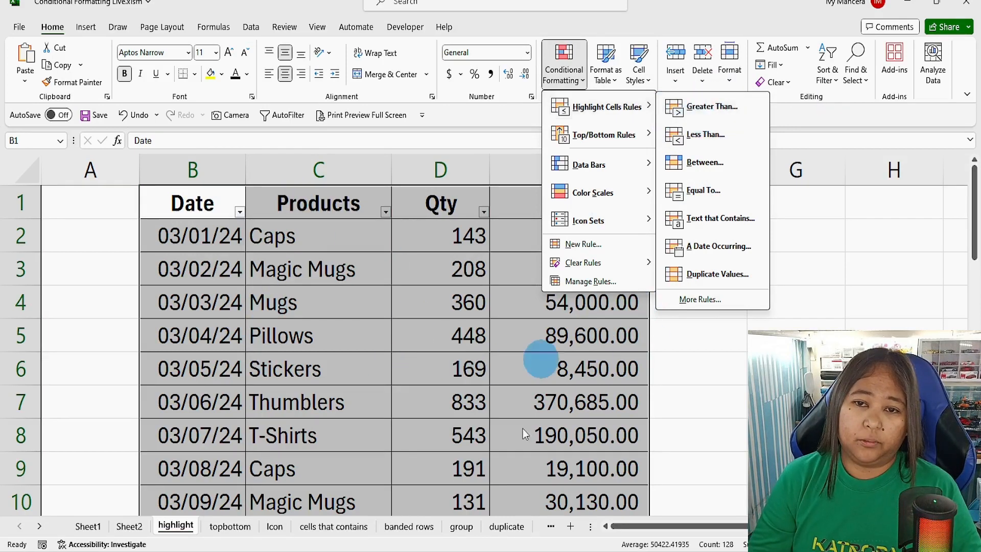
key(Escape)
key(Escape)
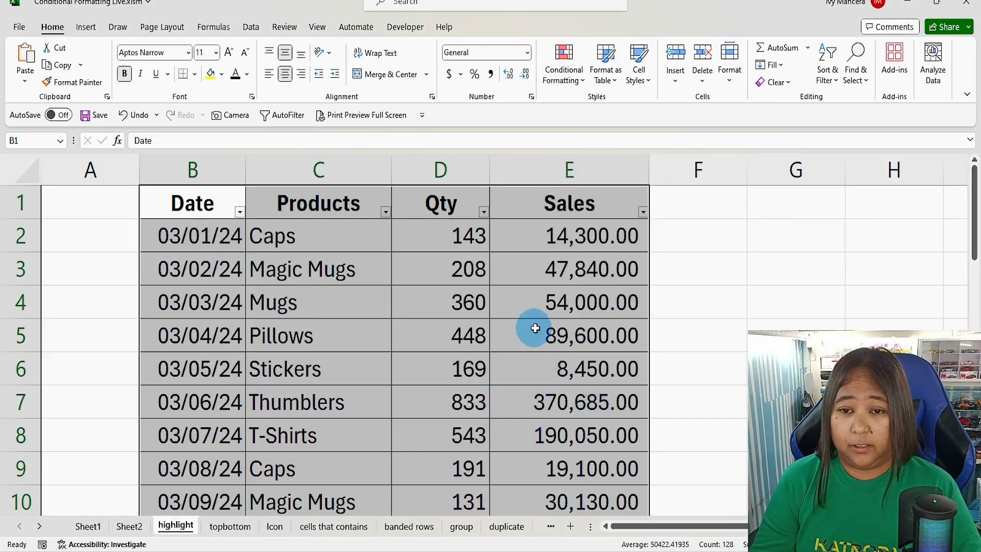
click(536, 332)
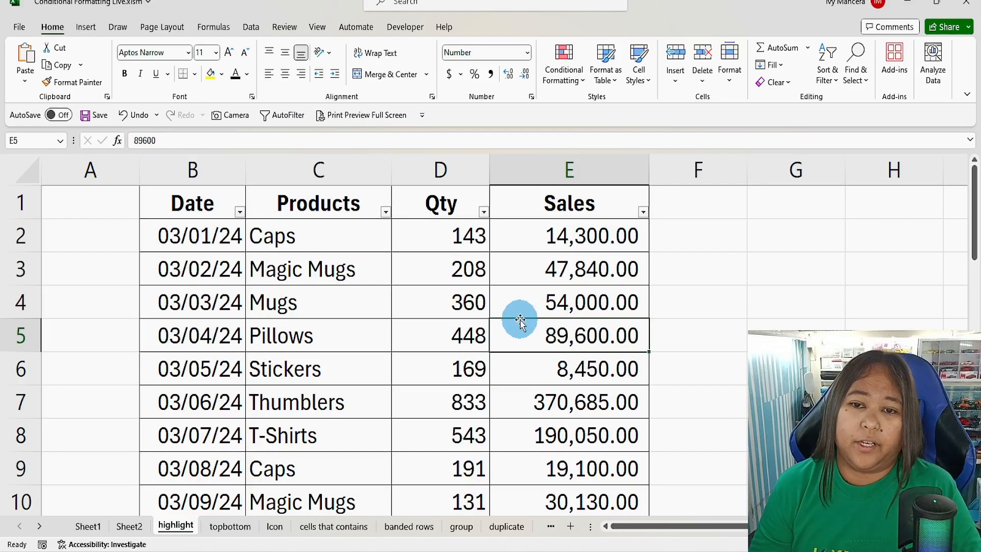
Step: Start a Greater Than highlight rule on the Qty values D2:D32 with a threshold of 500
click(445, 245)
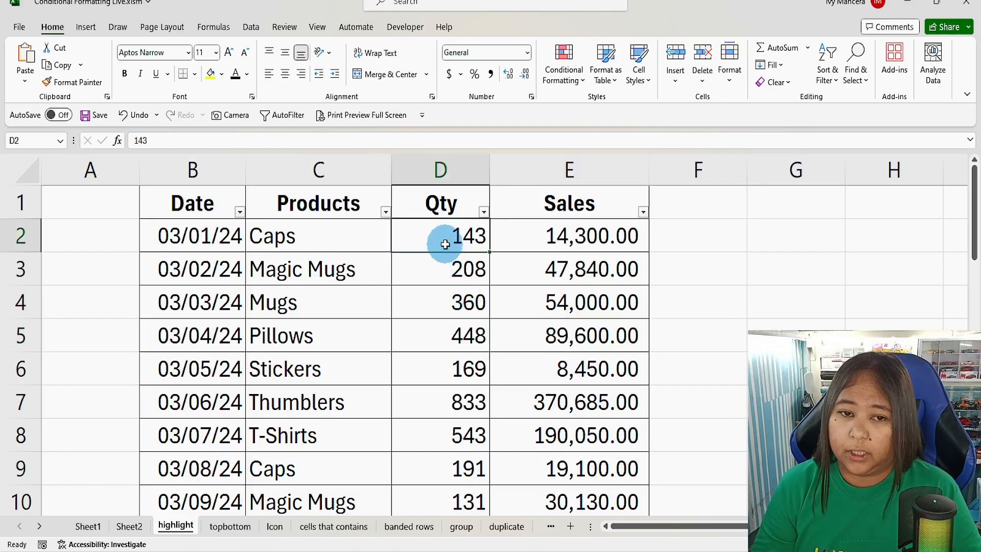
drag(448, 229, 486, 414)
drag(486, 448, 455, 462)
scroll(455, 461, up, 8)
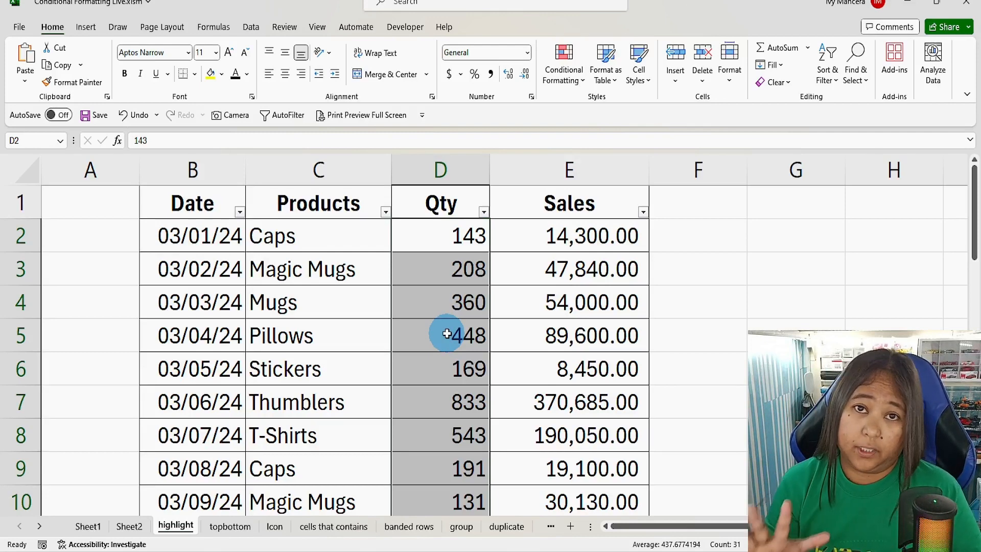
click(581, 84)
click(594, 106)
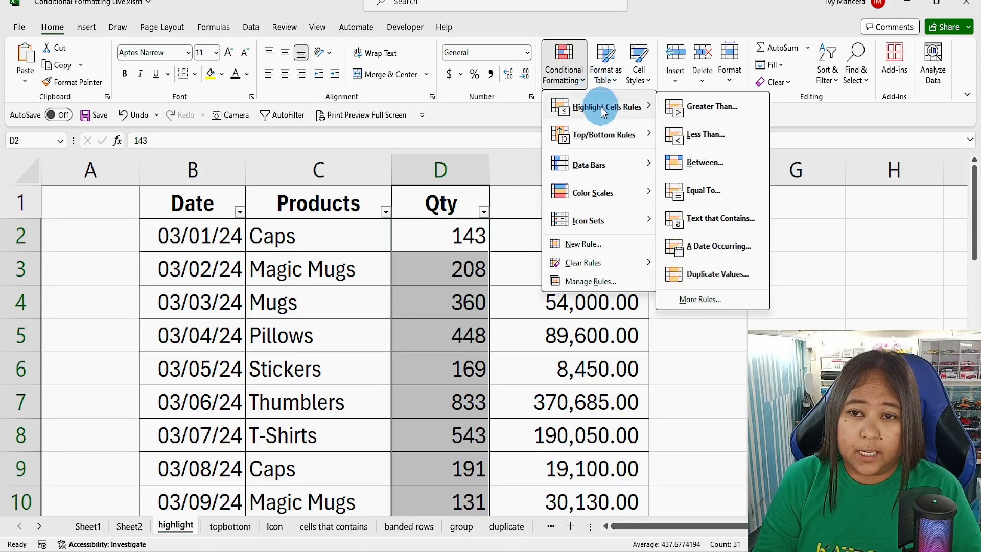
click(720, 107)
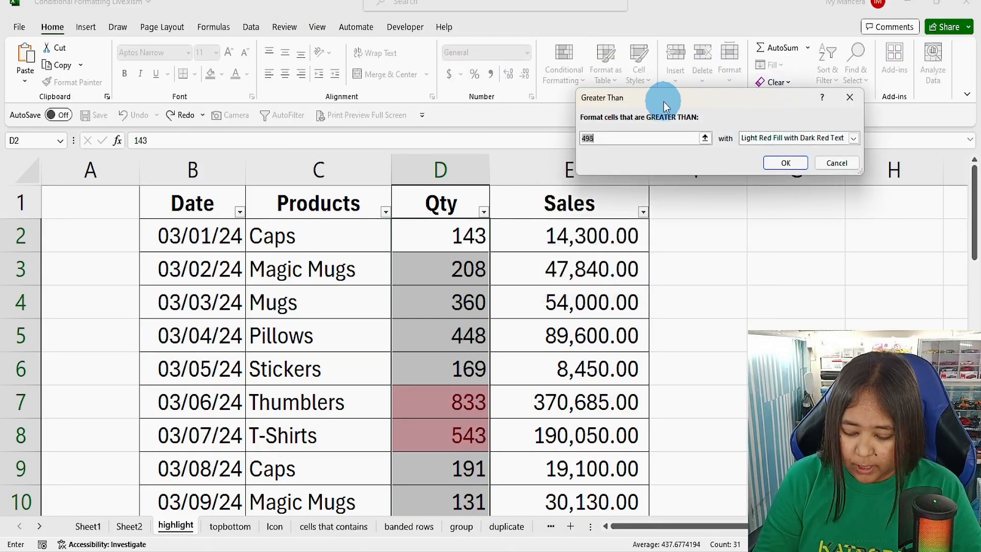
drag(664, 102, 278, 106)
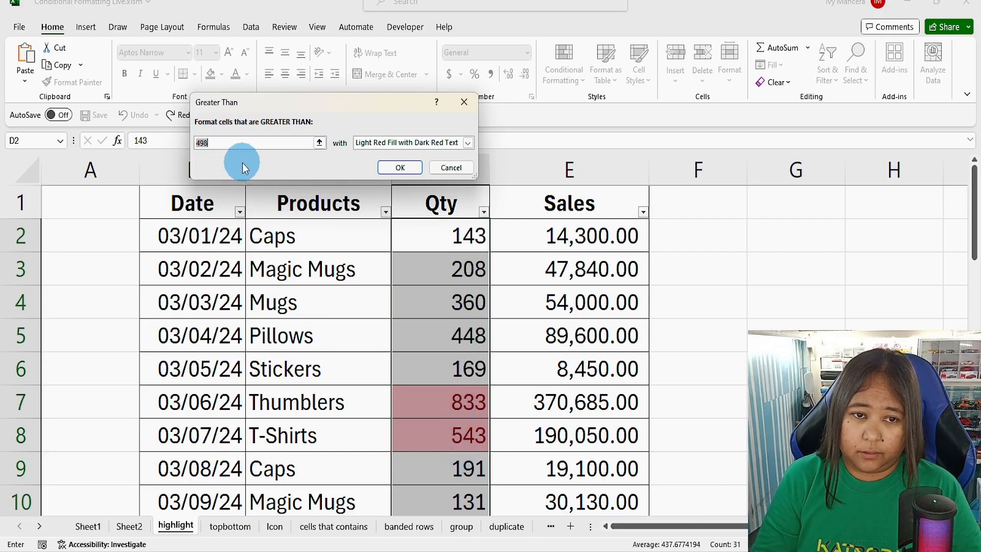
text(500)
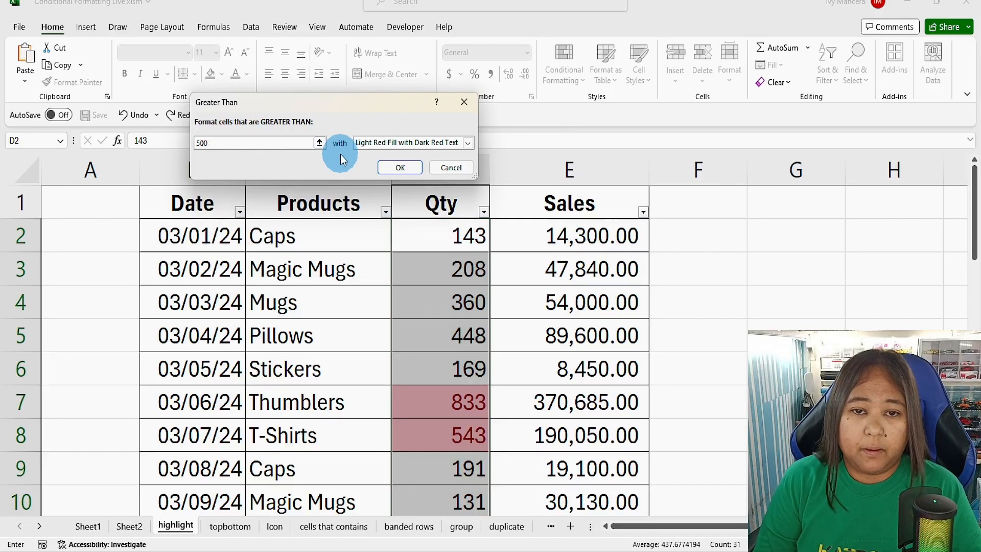
Step: Choose a custom format for the Greater Than rule and set its font style to Bold
click(467, 144)
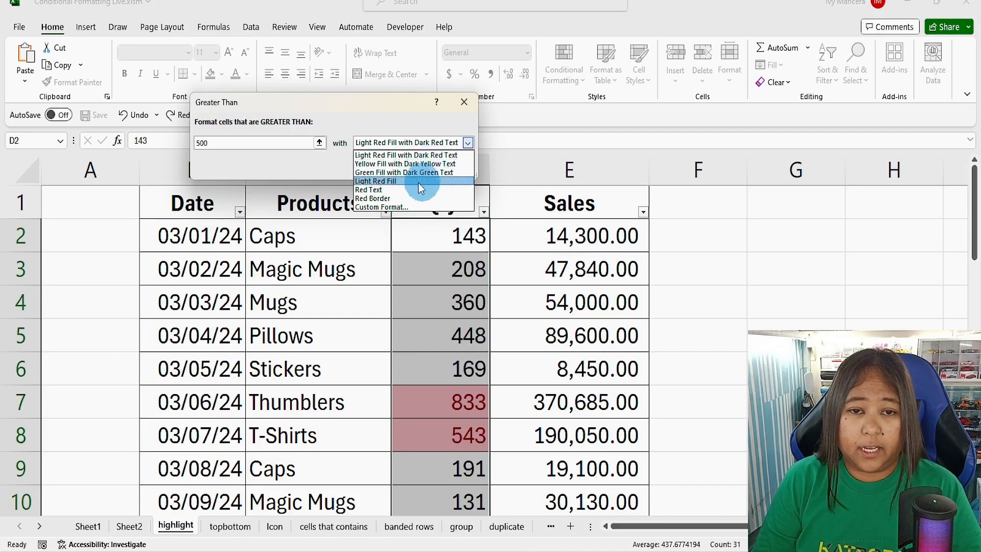
click(379, 207)
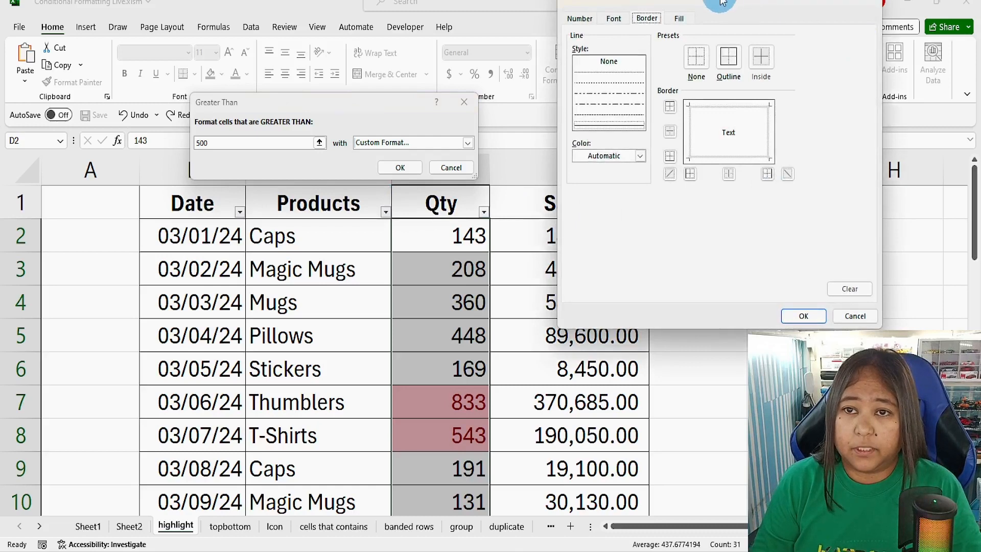
drag(721, 2, 666, 108)
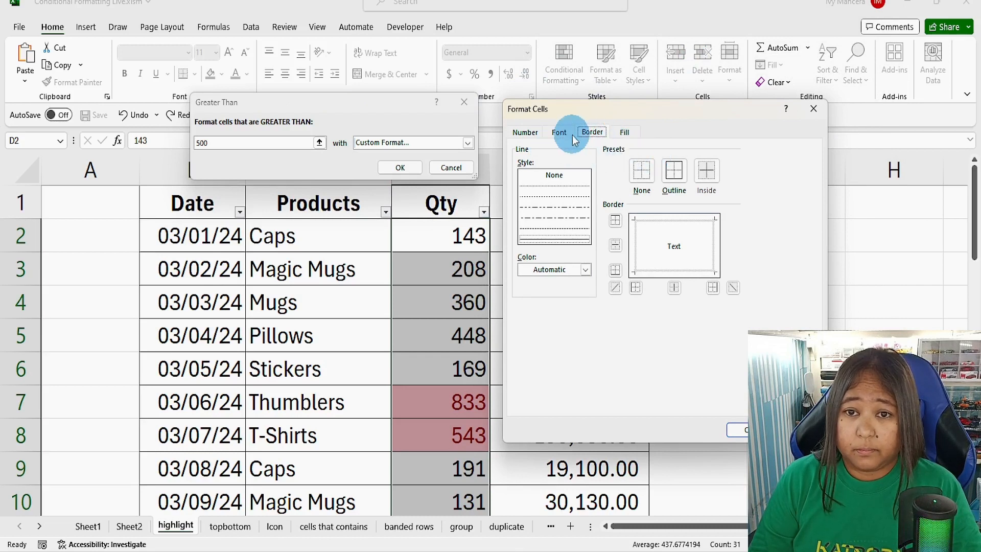
click(559, 133)
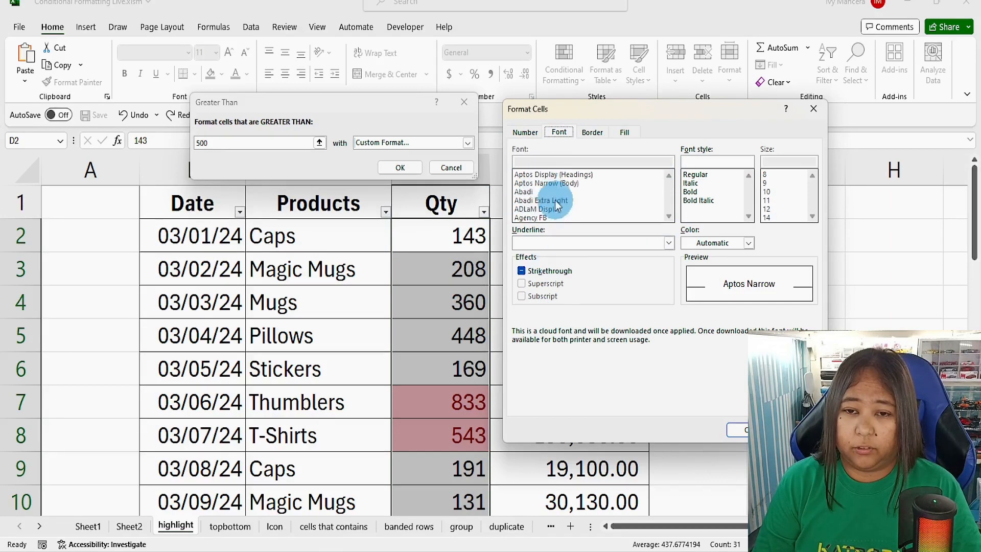
click(690, 194)
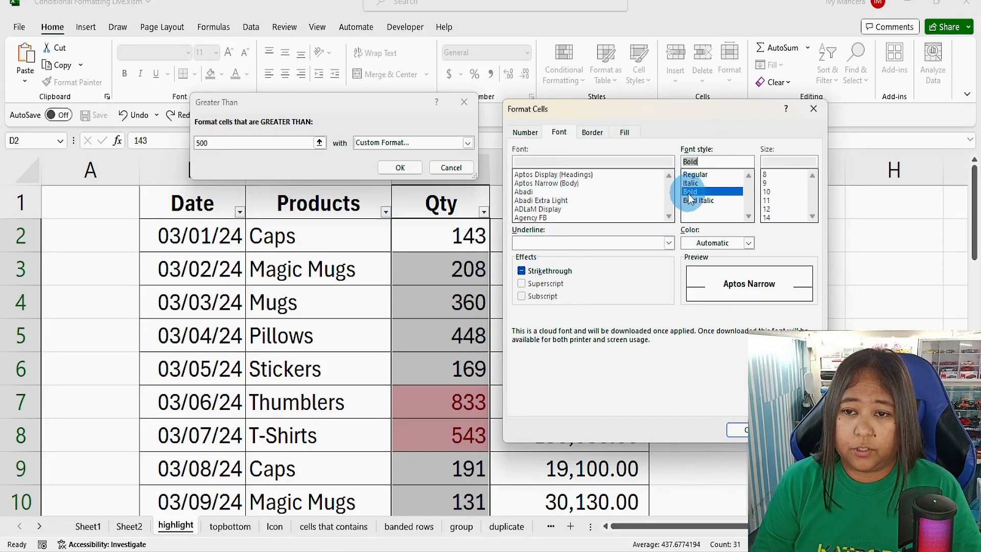
Step: Set the custom format's fill to light blue and apply the Greater Than rule to the Qty values
click(625, 131)
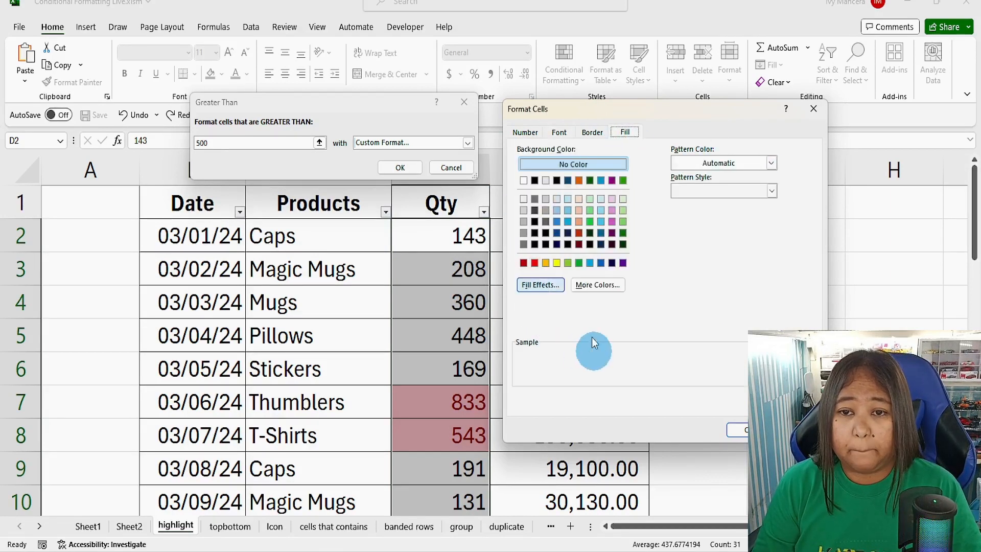
click(590, 264)
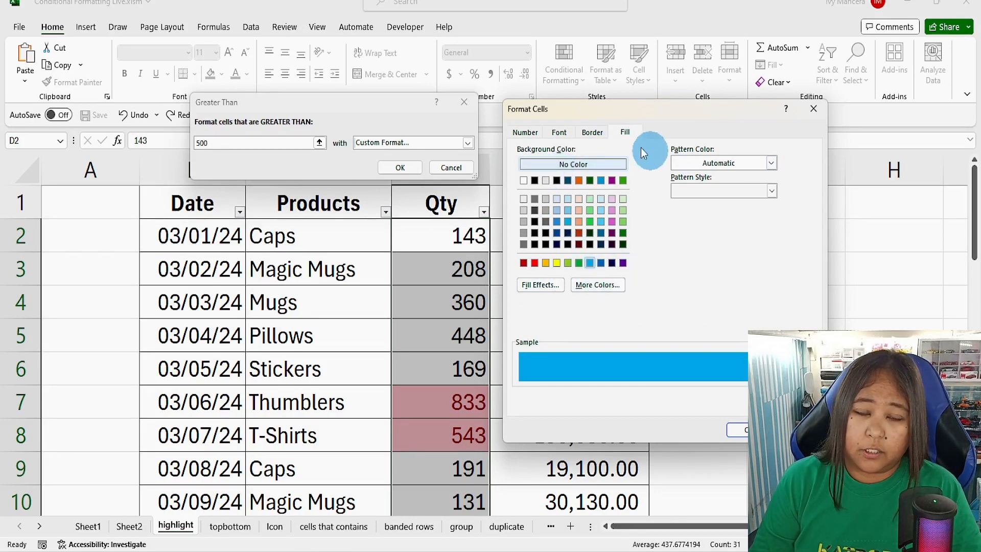
click(559, 132)
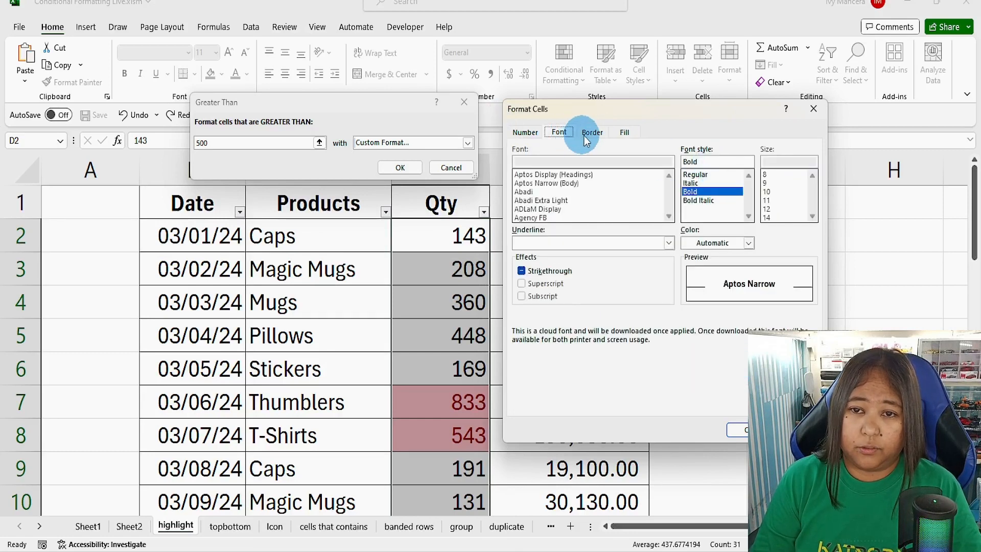
click(592, 131)
click(673, 170)
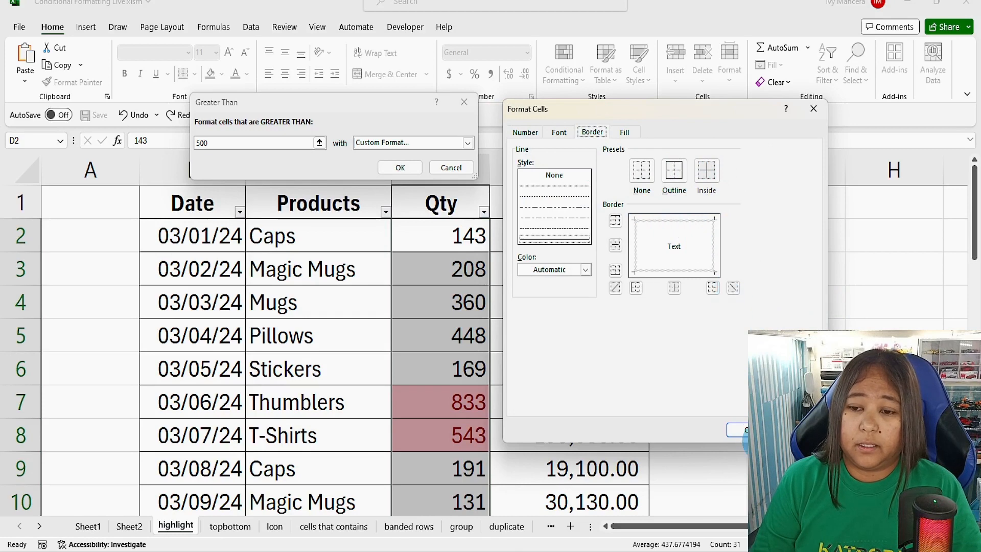
click(741, 430)
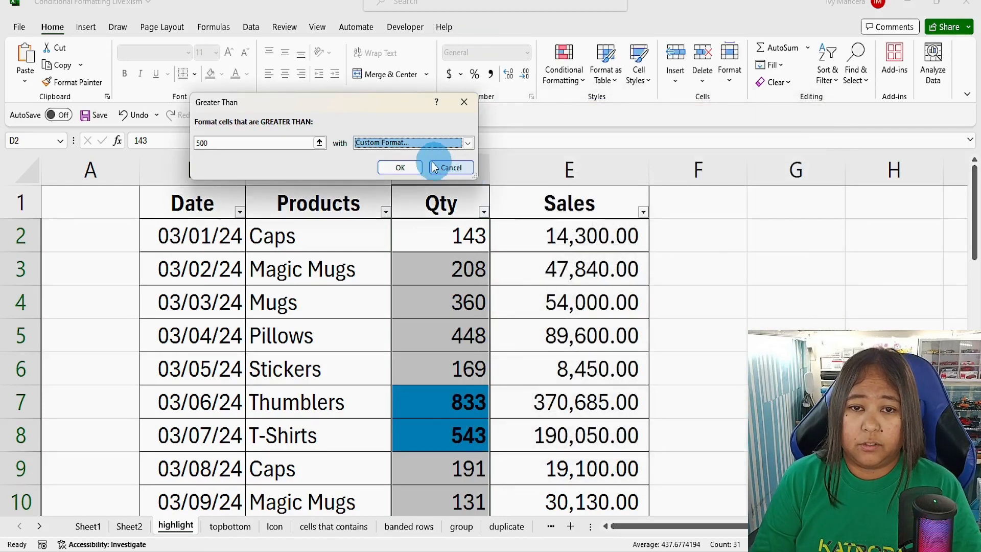
click(404, 167)
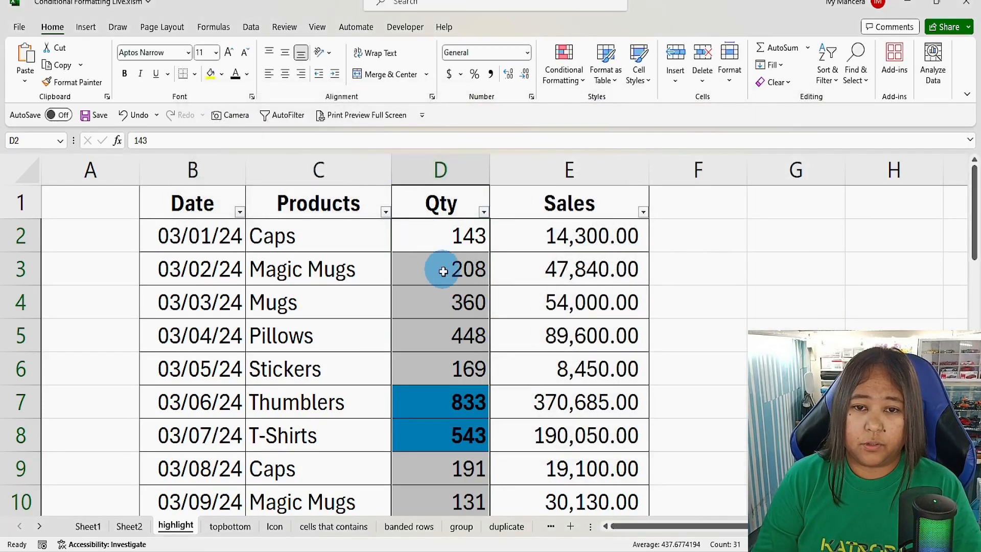
Step: Check the highlighted cells down the Qty column and inspect the rule's settings and comparison operators in the Conditional Formatting Rules Manager
scroll(443, 274, down, 5)
scroll(442, 279, down, 4)
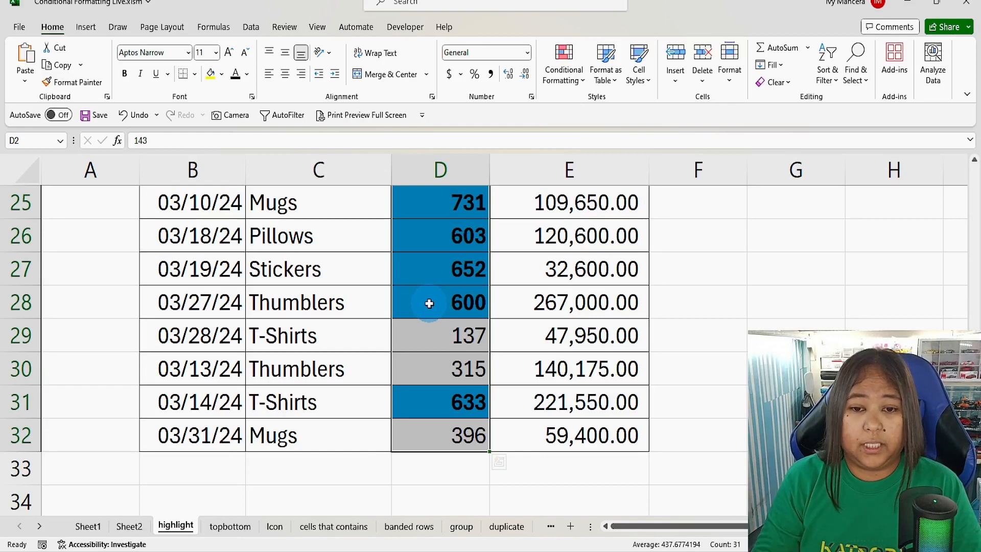
scroll(449, 368, up, 7)
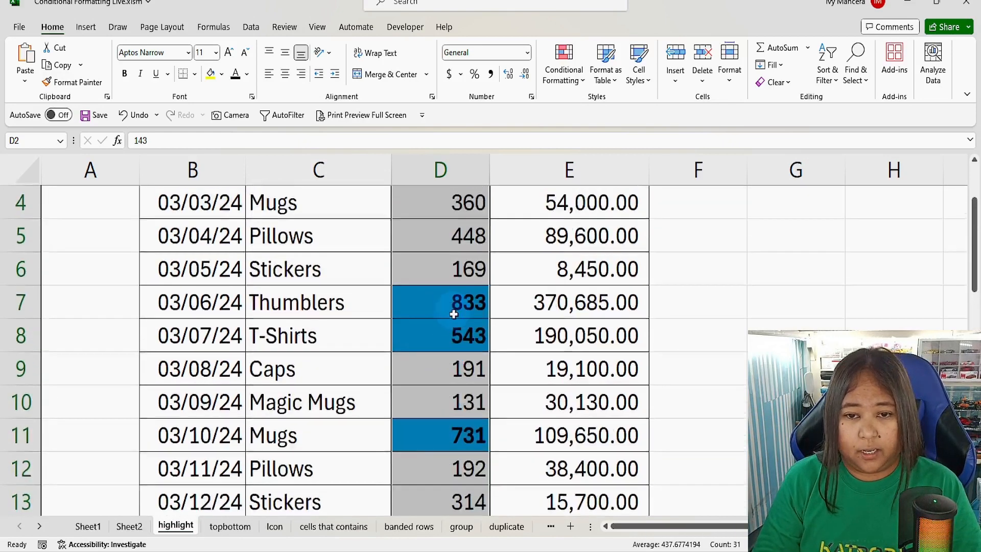
scroll(454, 314, up, 3)
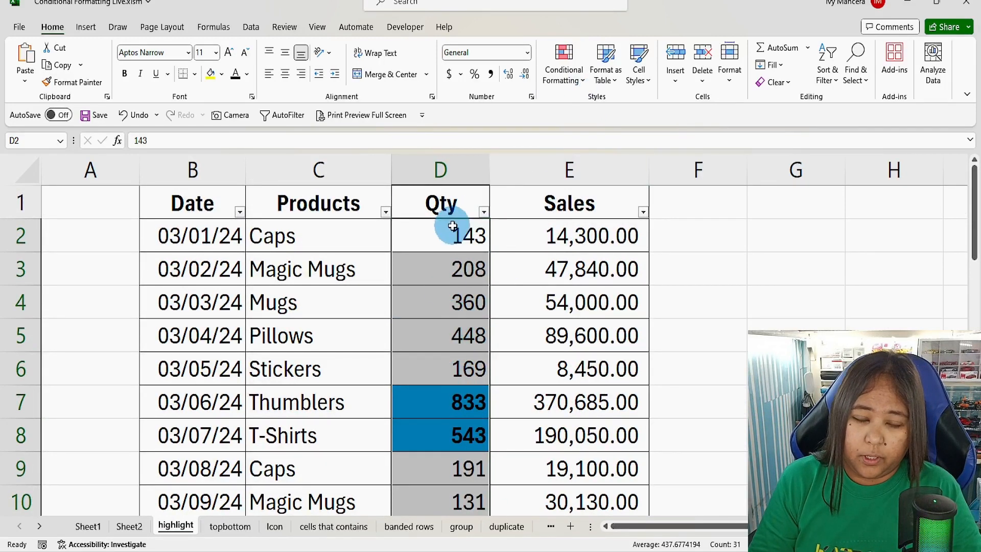
click(583, 83)
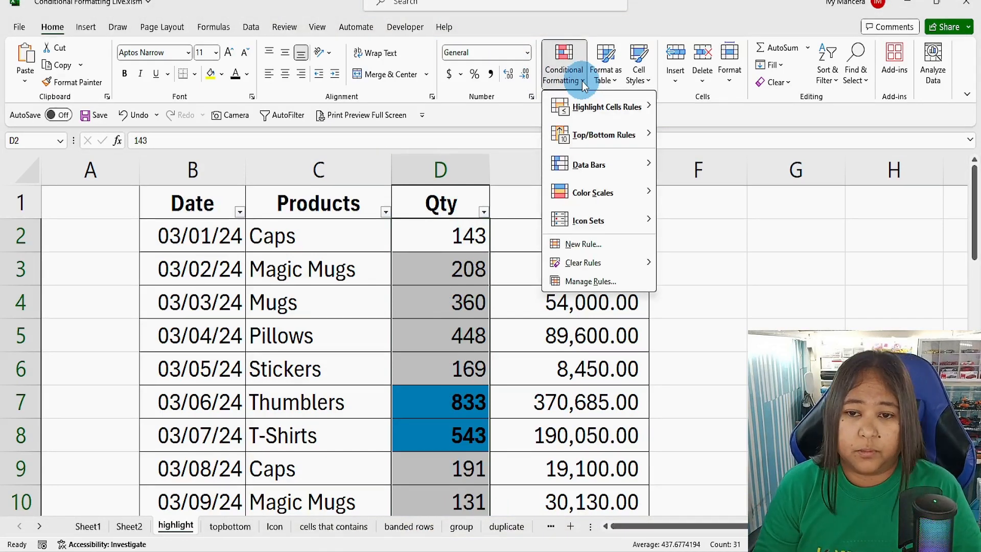
mouse_move(600, 267)
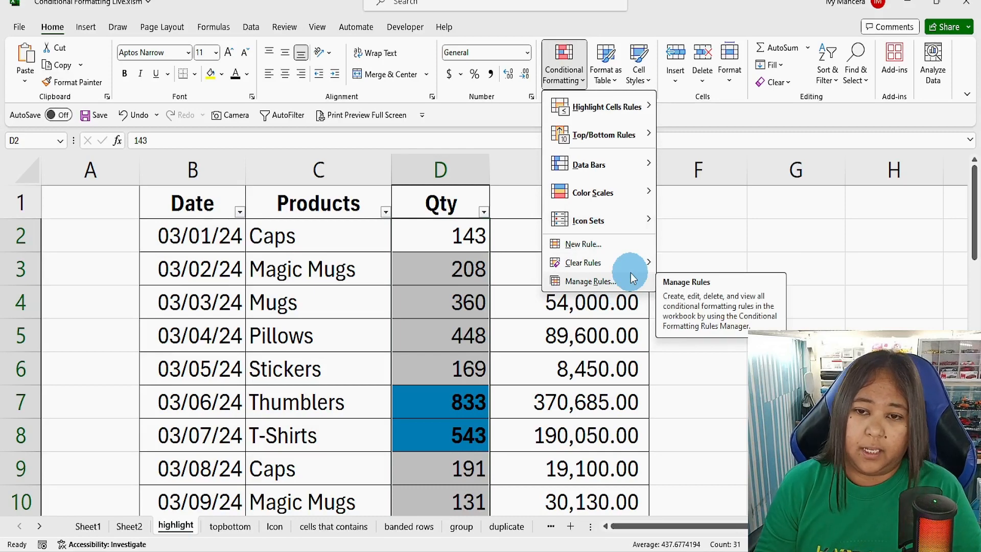
click(604, 284)
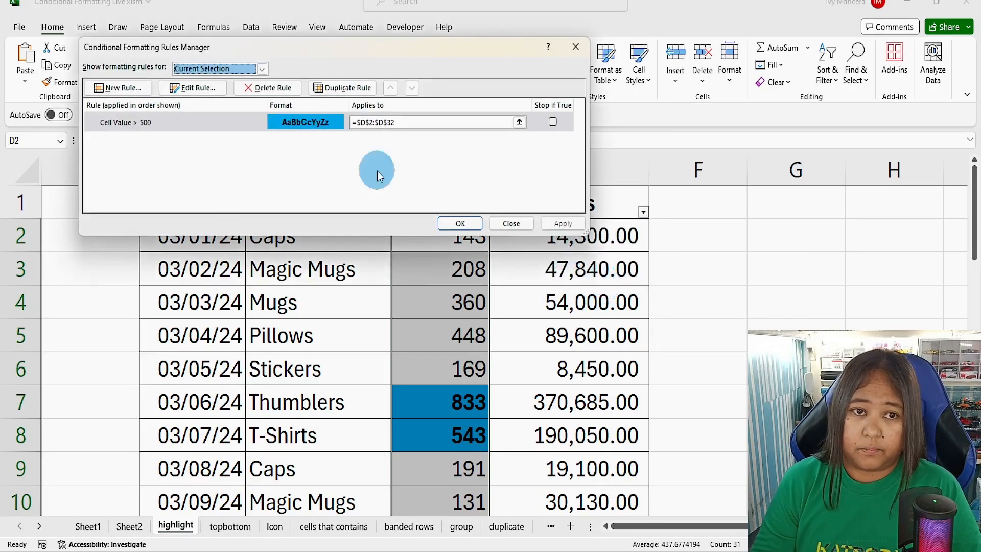
click(209, 94)
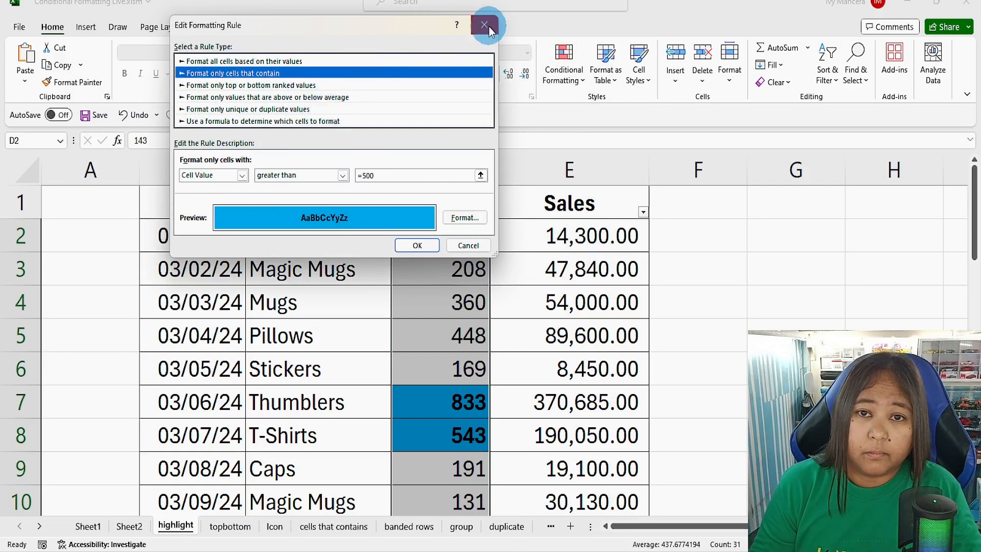
click(373, 175)
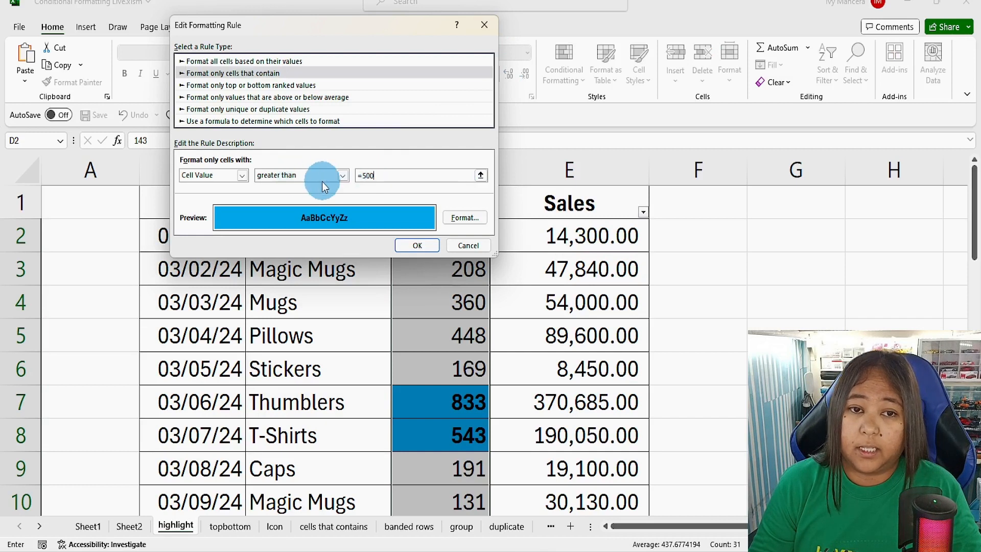
click(342, 177)
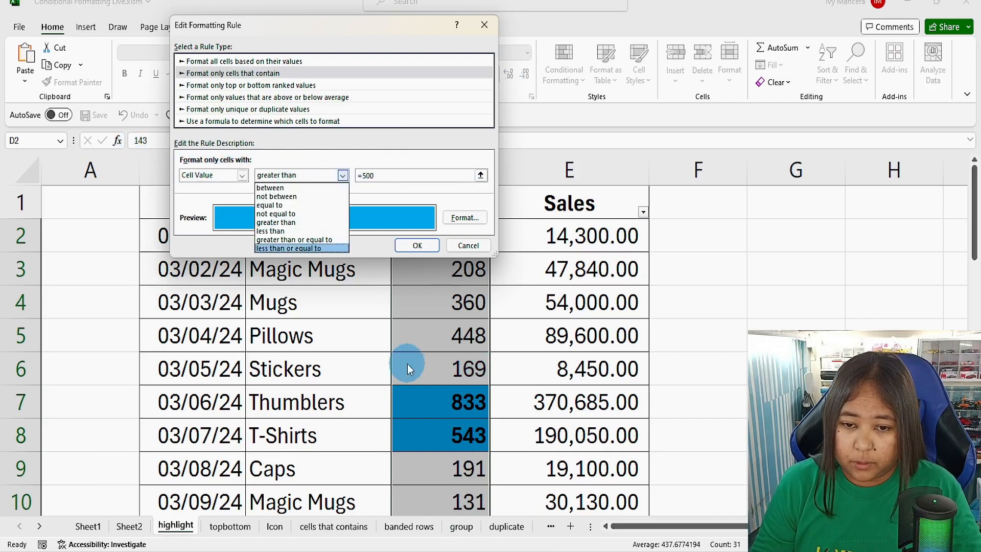
click(463, 248)
click(464, 248)
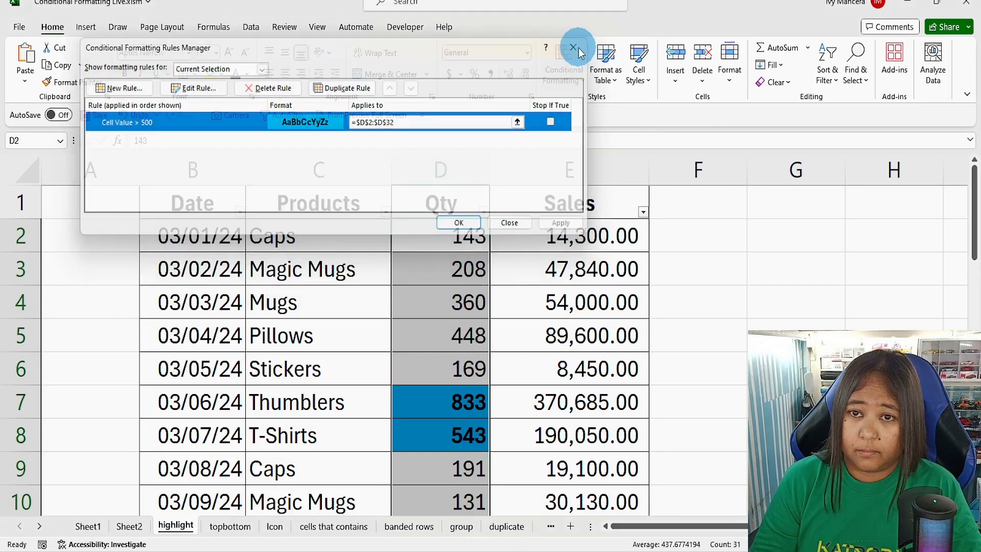
click(576, 47)
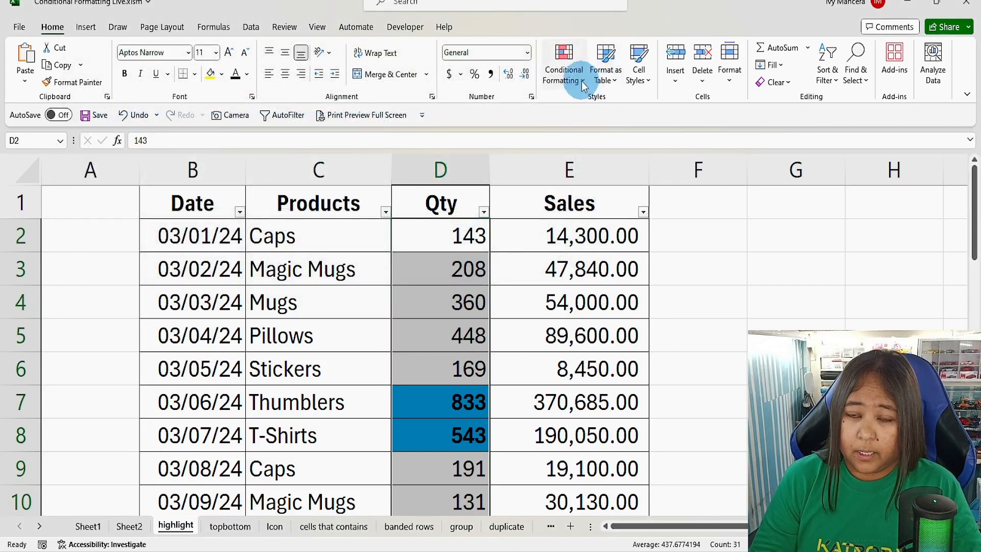
Step: Start a Less Than highlight rule on the Qty values D2:D32 with a threshold of 300
click(577, 71)
mouse_move(593, 113)
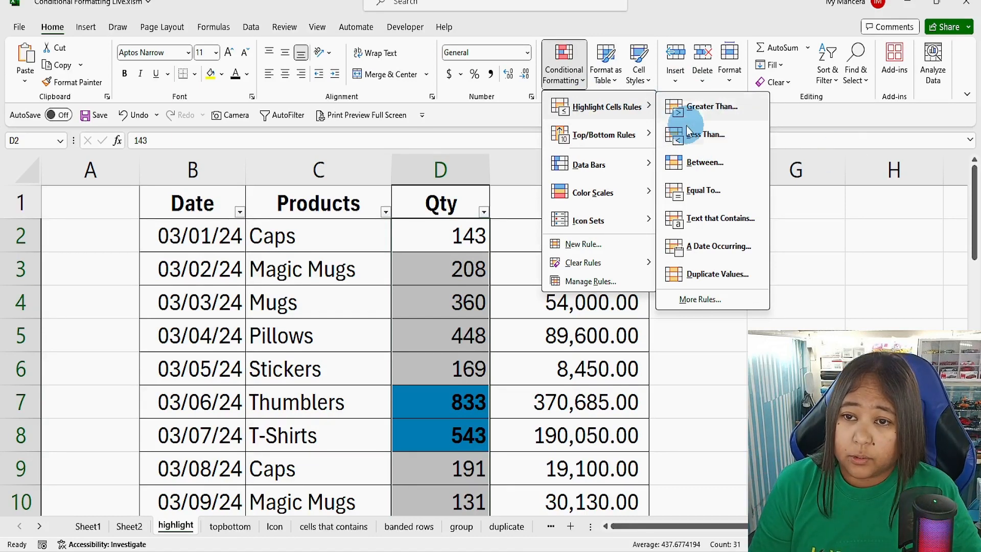
click(709, 136)
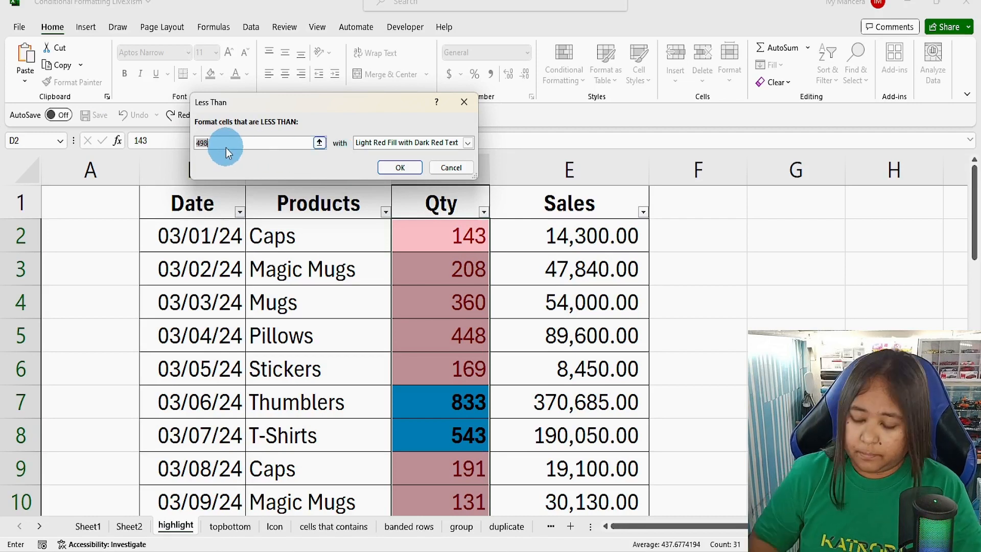
text(300)
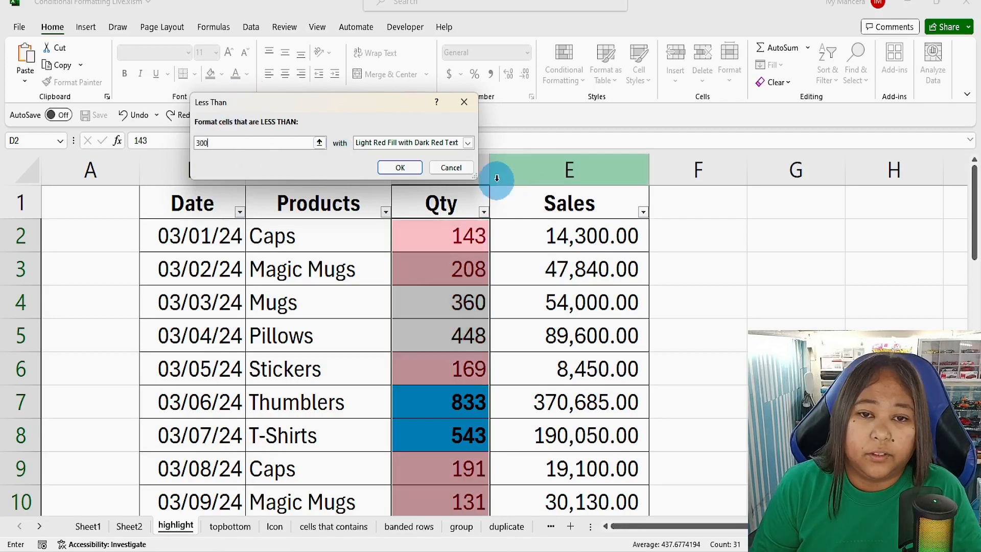
Step: Give the Less Than rule a custom format with a yellow fill and apply it to the Qty values
click(468, 146)
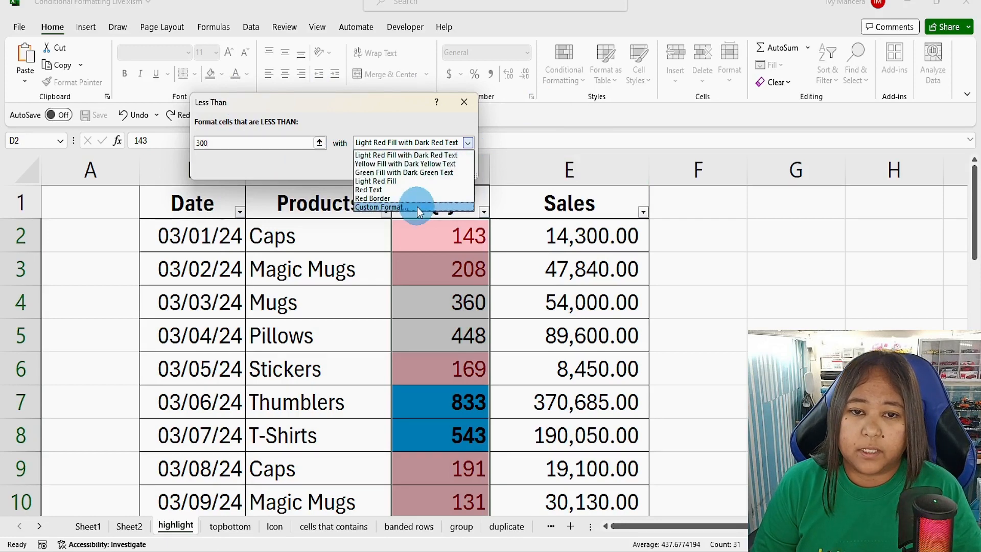
click(416, 204)
click(301, 18)
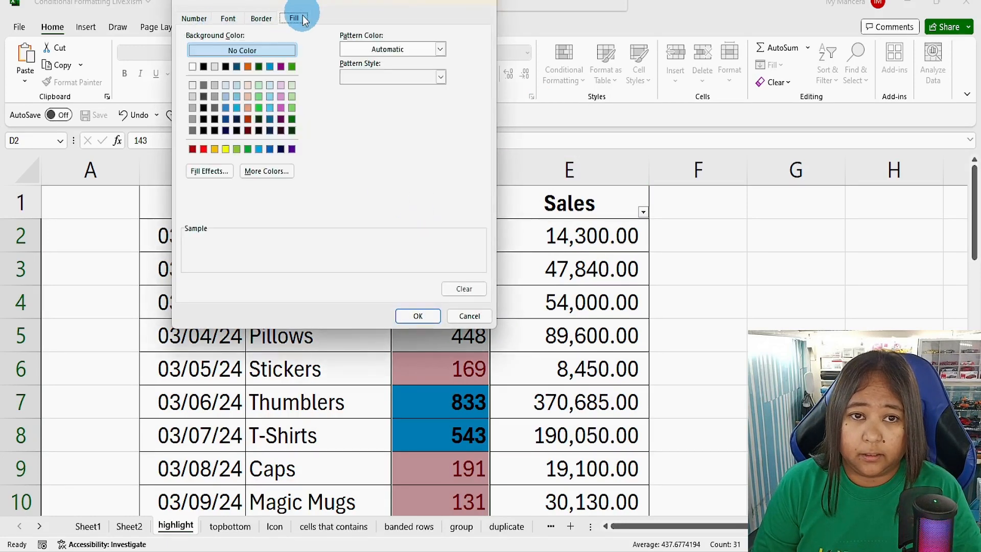
drag(329, 2, 350, 129)
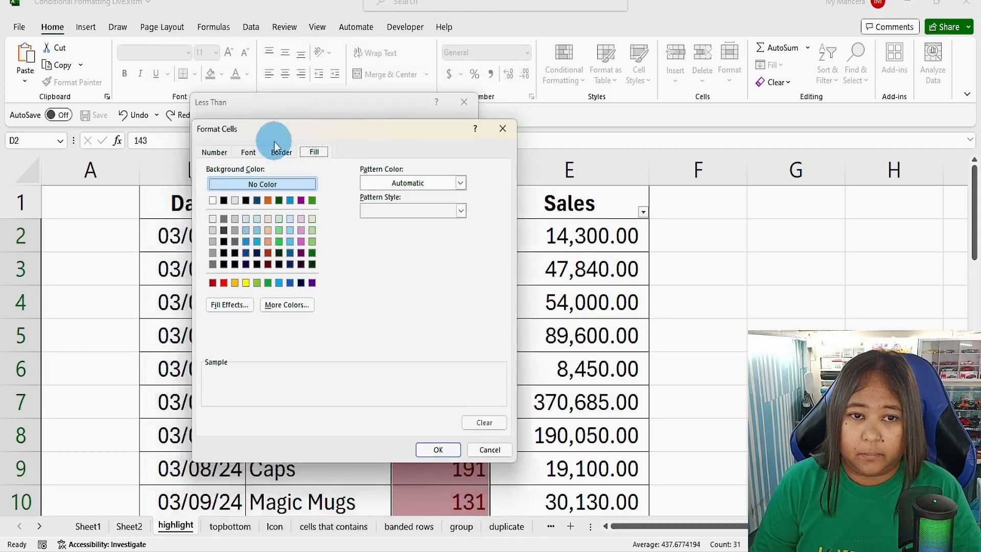
click(259, 156)
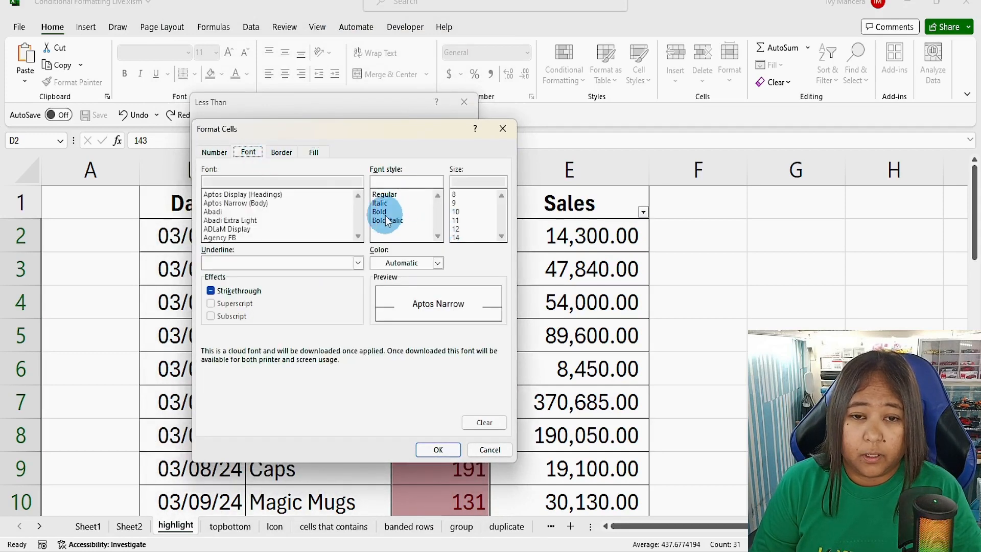
click(320, 154)
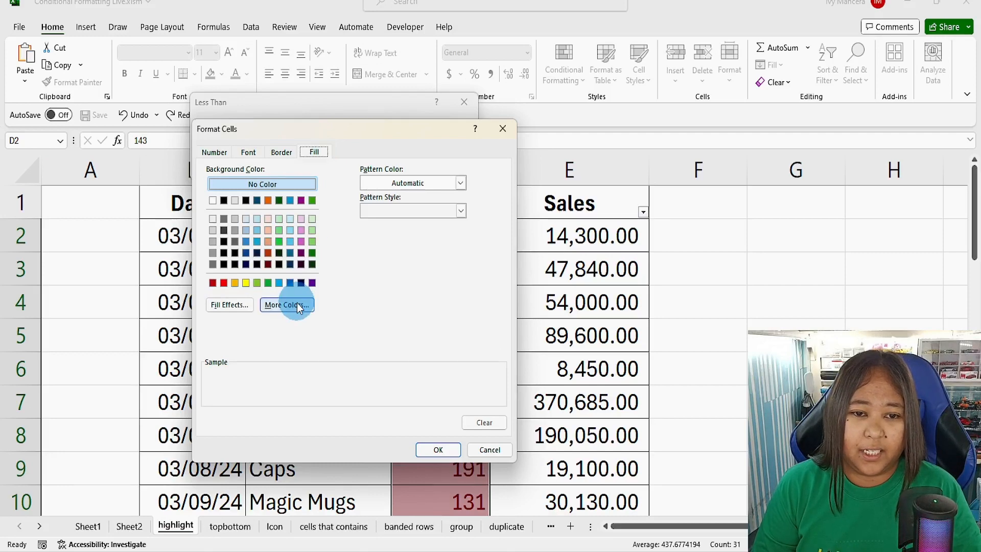
click(245, 284)
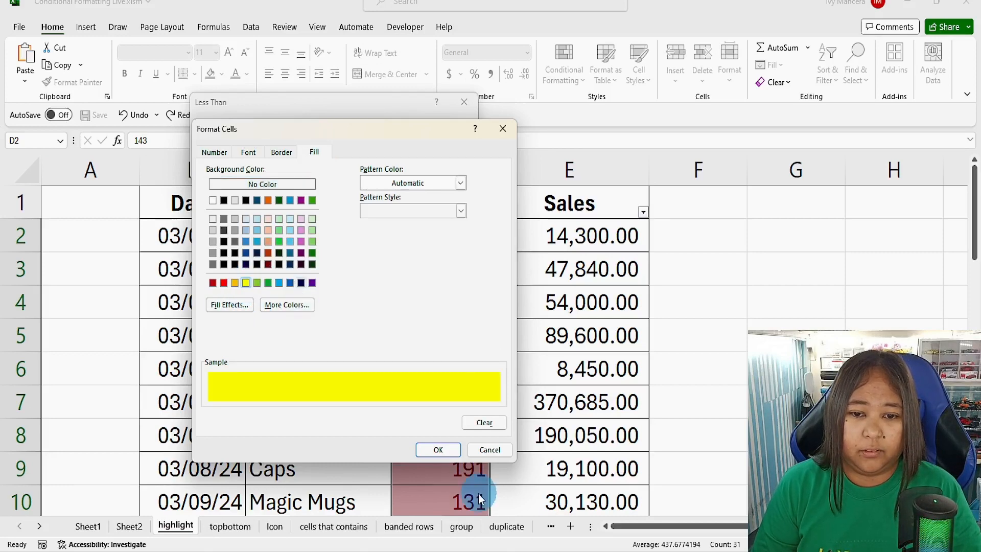
click(438, 450)
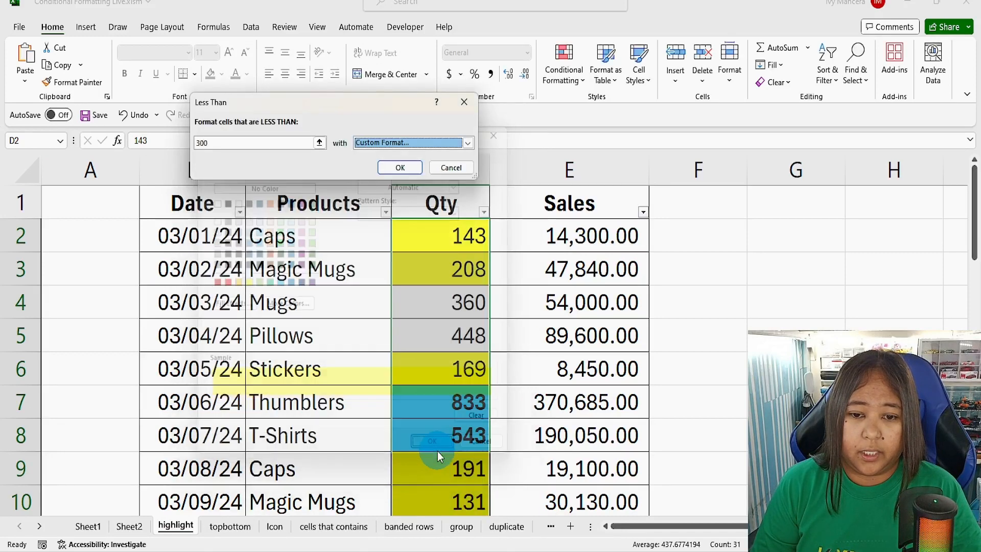
click(400, 168)
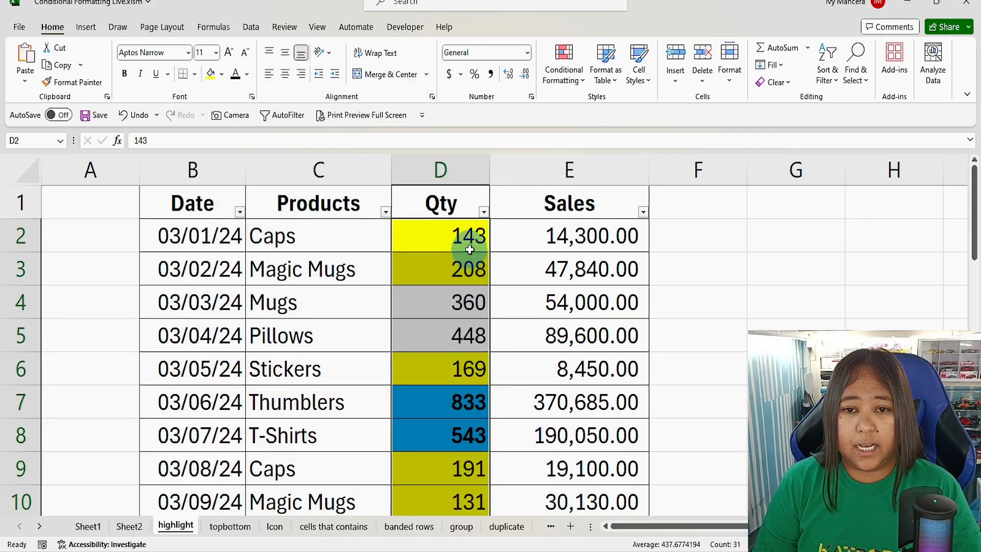
Step: Check the Qty column down to row 32, comparing the yellow, blue and unformatted cells against the two rules
drag(463, 238, 467, 263)
scroll(490, 327, down, 1)
scroll(488, 344, down, 8)
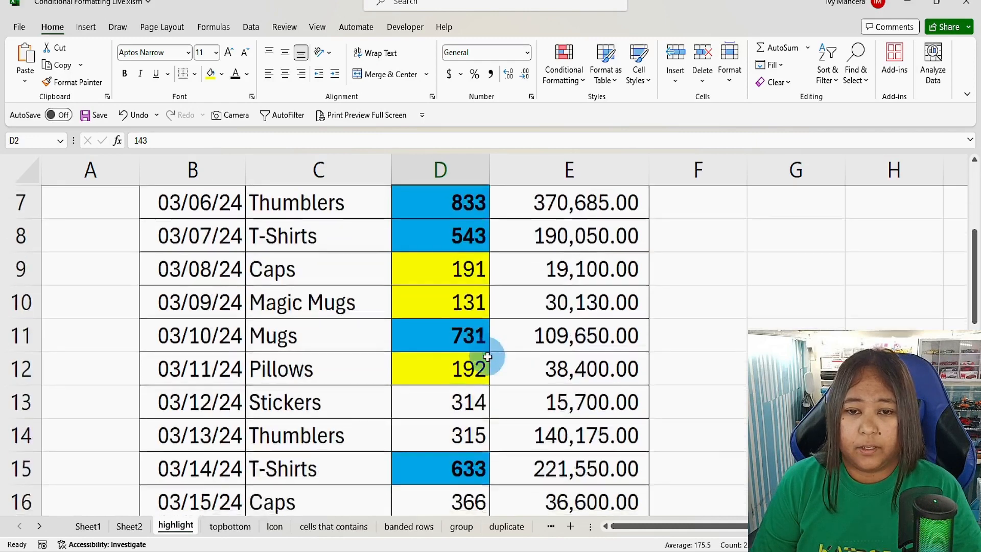
click(449, 274)
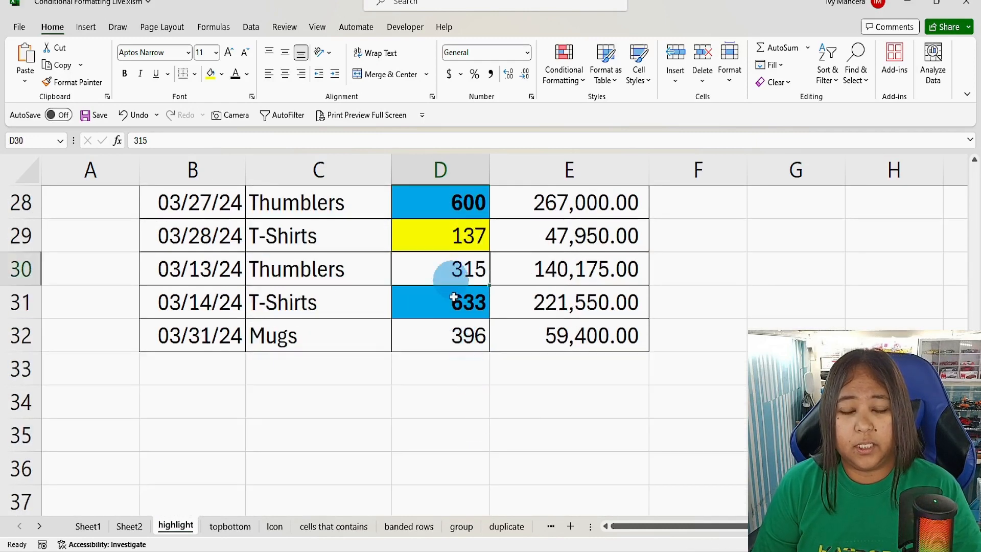
click(465, 342)
scroll(471, 350, up, 6)
scroll(471, 351, up, 3)
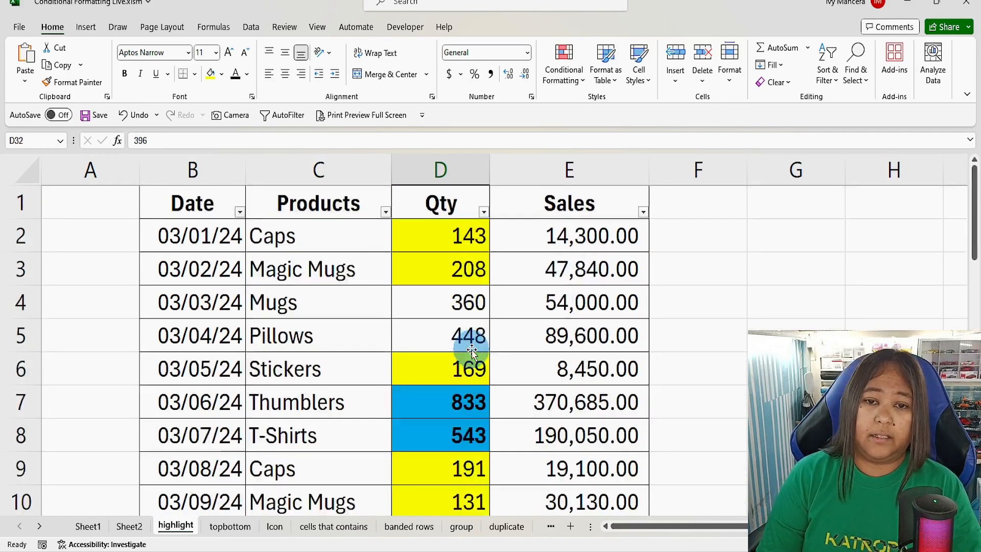
drag(464, 300, 476, 323)
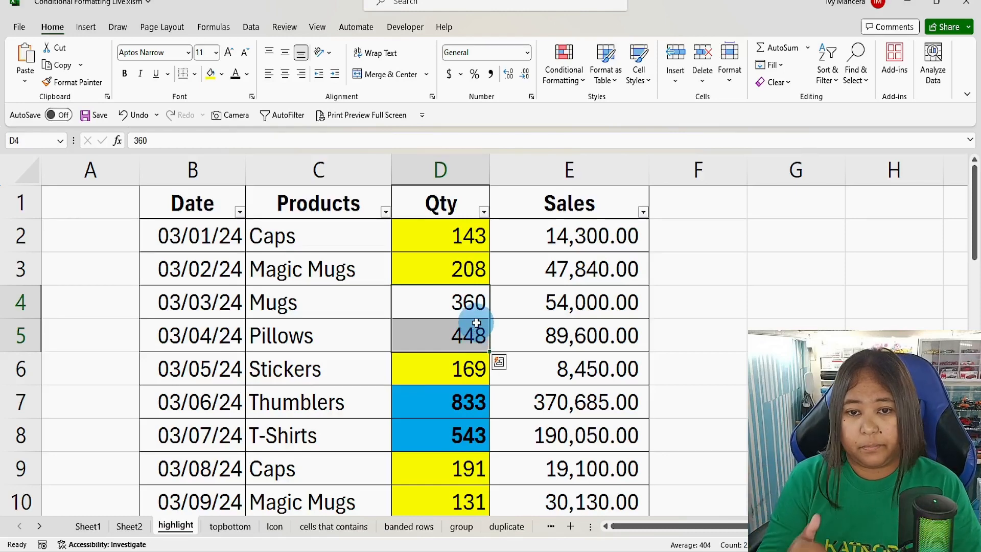
click(465, 402)
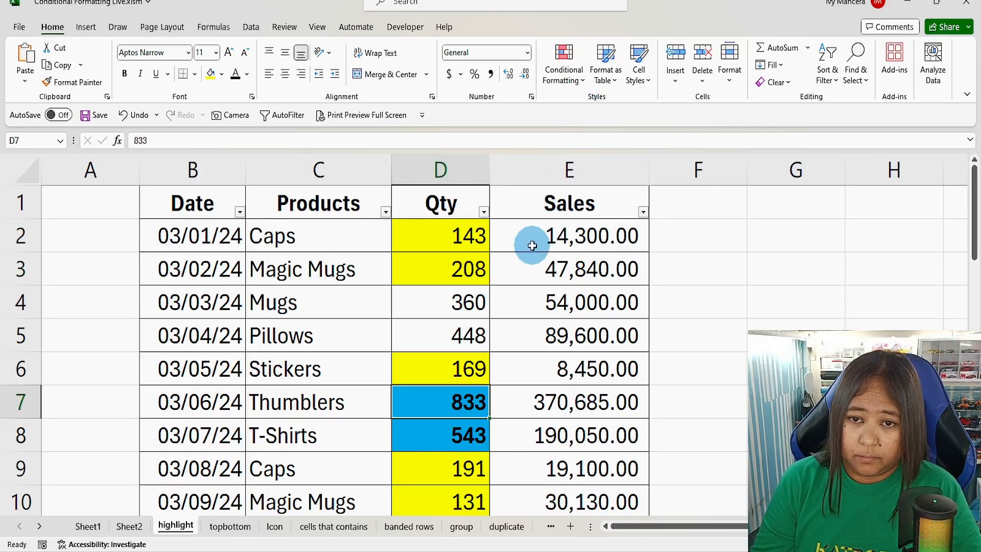
Step: Start a Between highlight rule on the Sales values E2:E32 with bounds of 50000 and 100000
click(548, 230)
drag(501, 232, 565, 466)
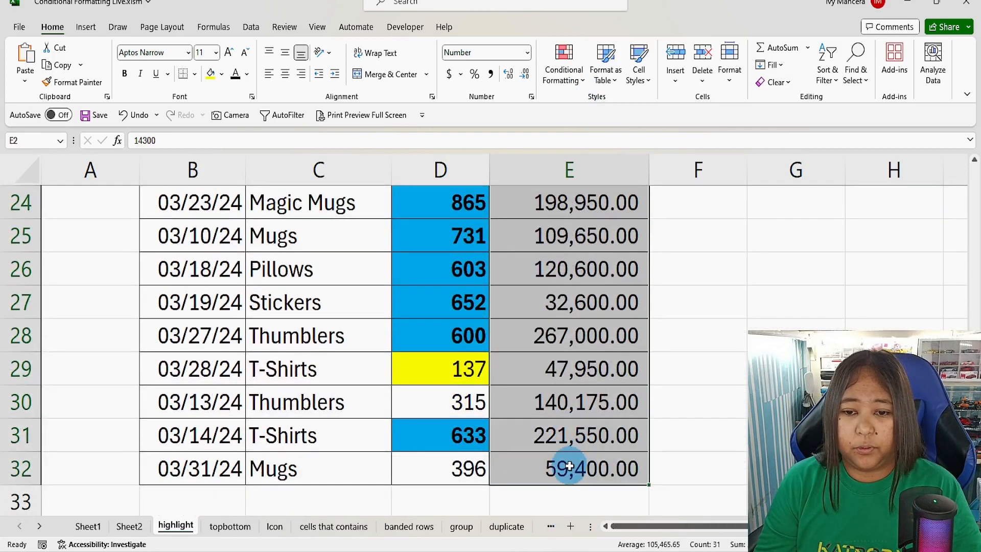
click(582, 76)
mouse_move(638, 111)
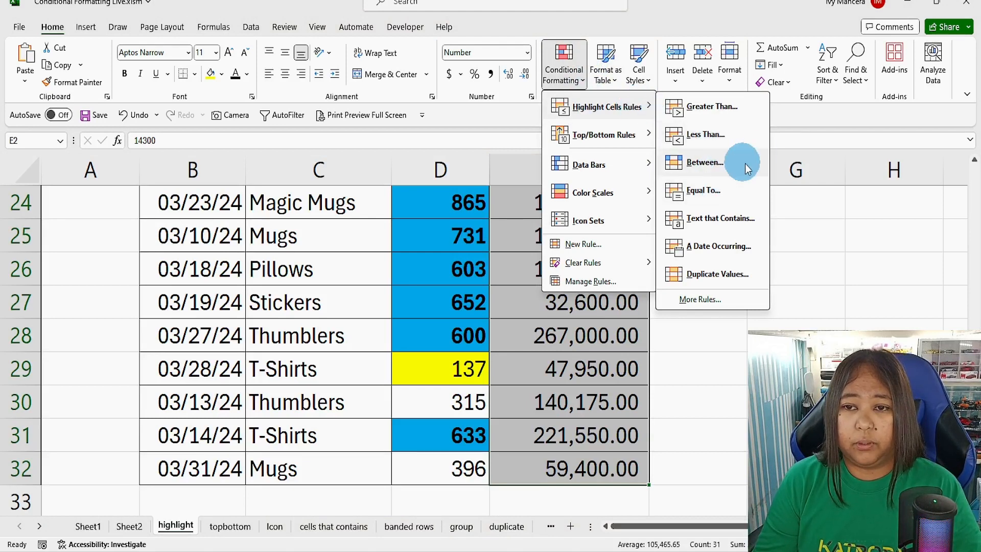
click(710, 167)
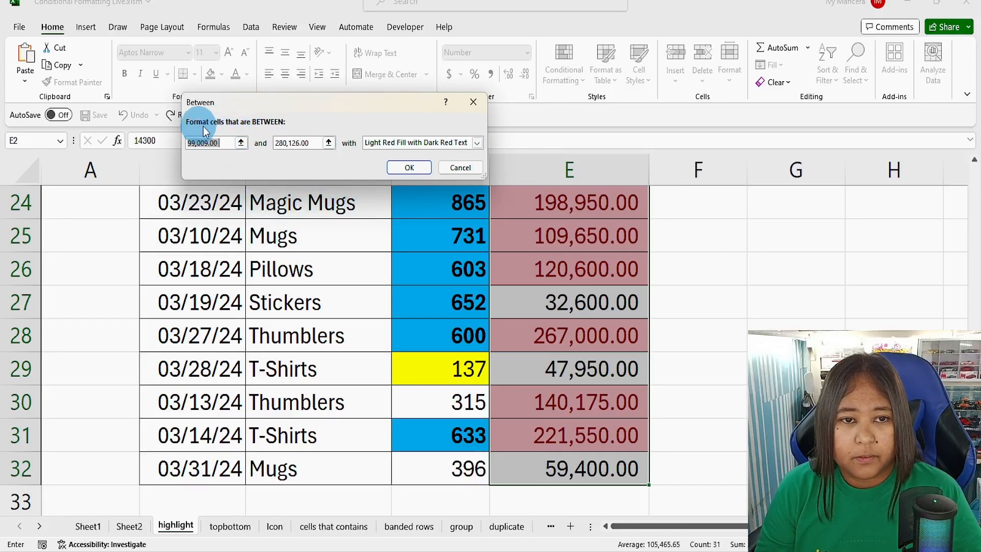
click(219, 143)
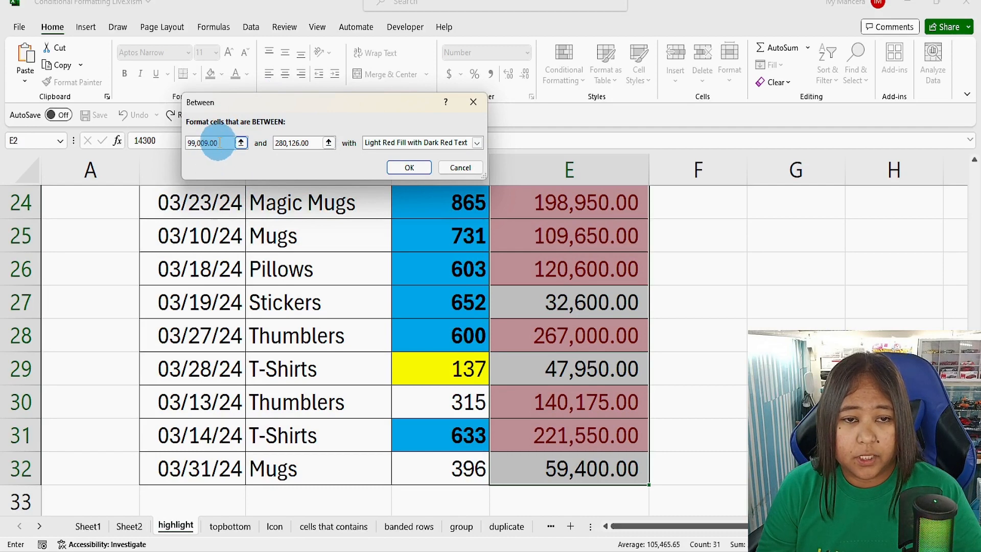
drag(220, 143, 145, 141)
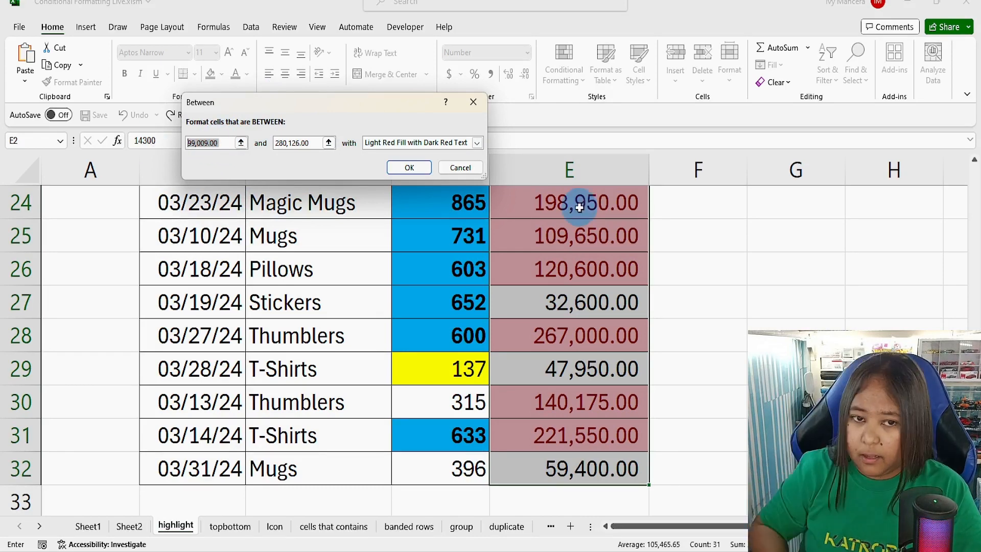
text(50000)
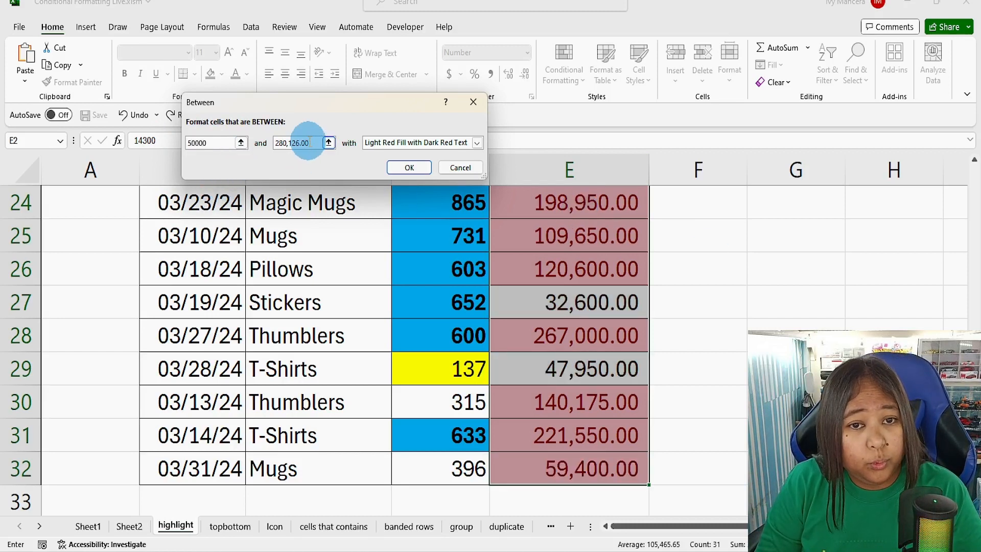
drag(311, 142, 219, 142)
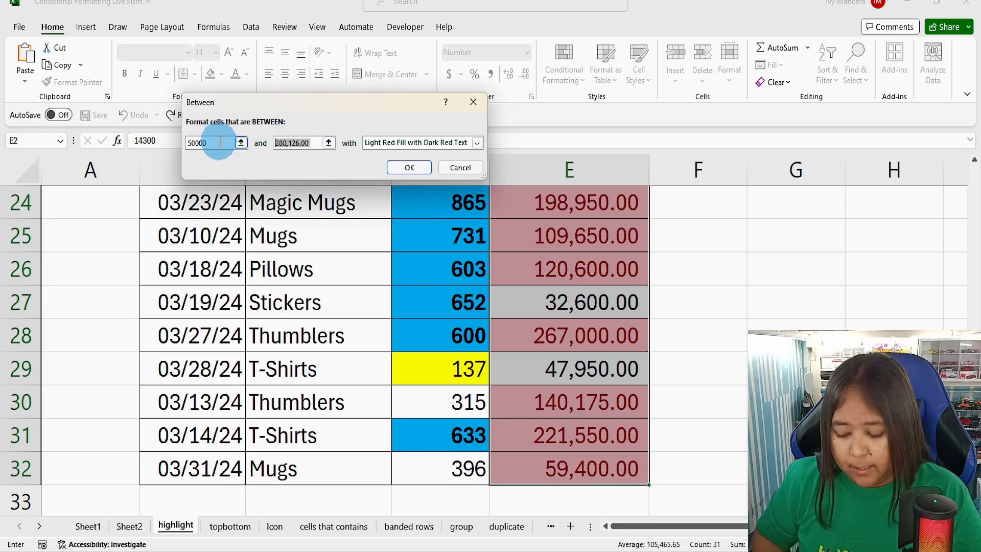
text(10000)
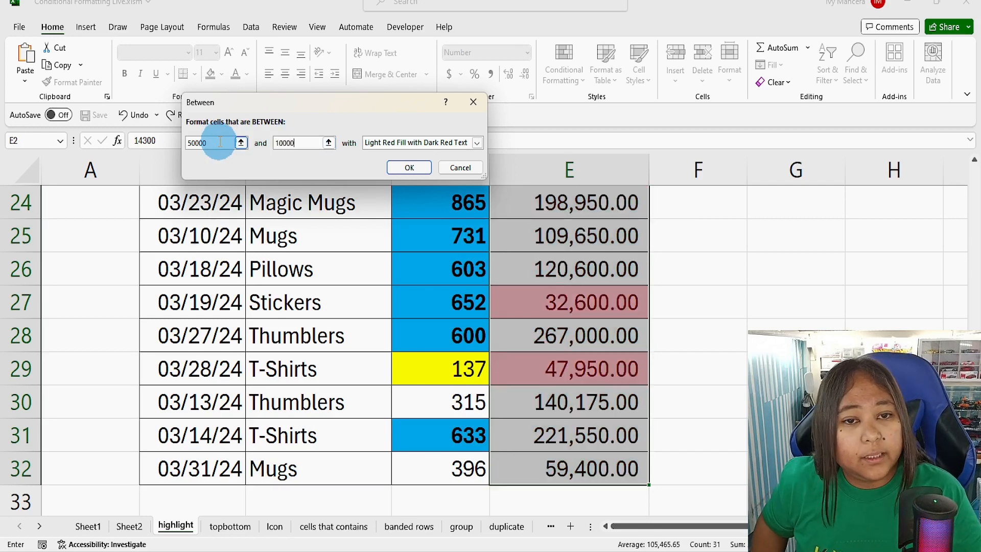
text(0)
Step: Choose a custom format for the Between rule and set its fill to light green
click(477, 143)
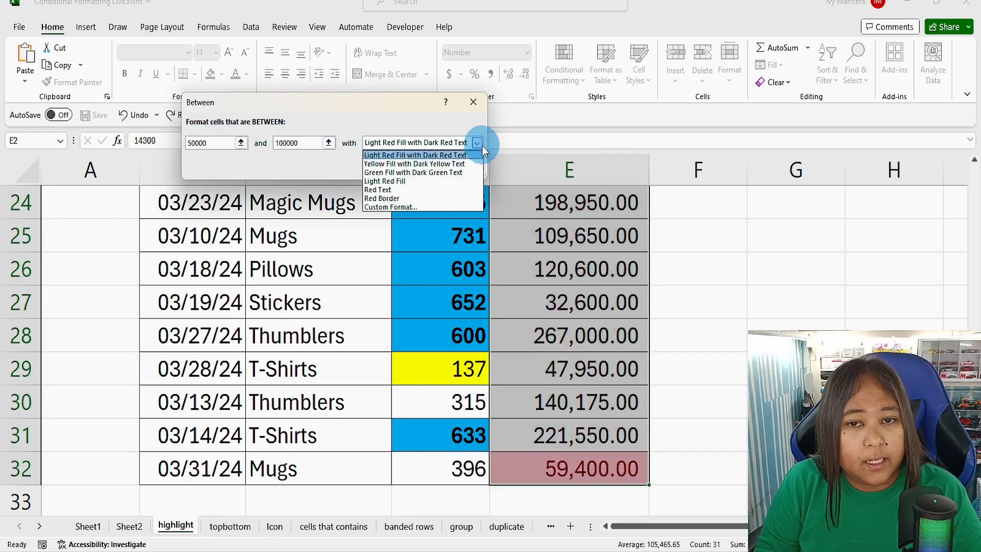
click(384, 208)
drag(332, 6, 312, 81)
click(215, 226)
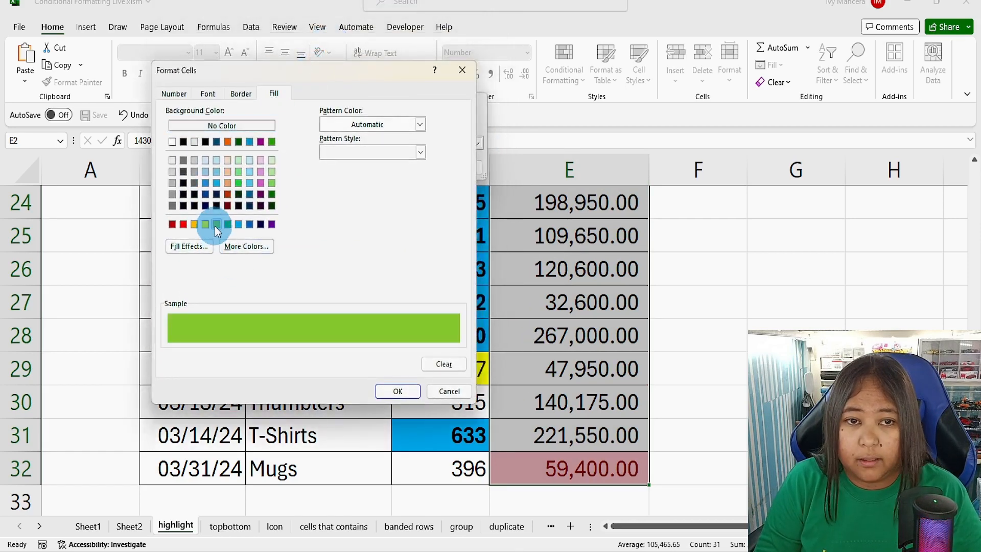
Step: Set the custom format's font style to Bold and apply the Between rule to the Sales values
click(208, 93)
click(345, 154)
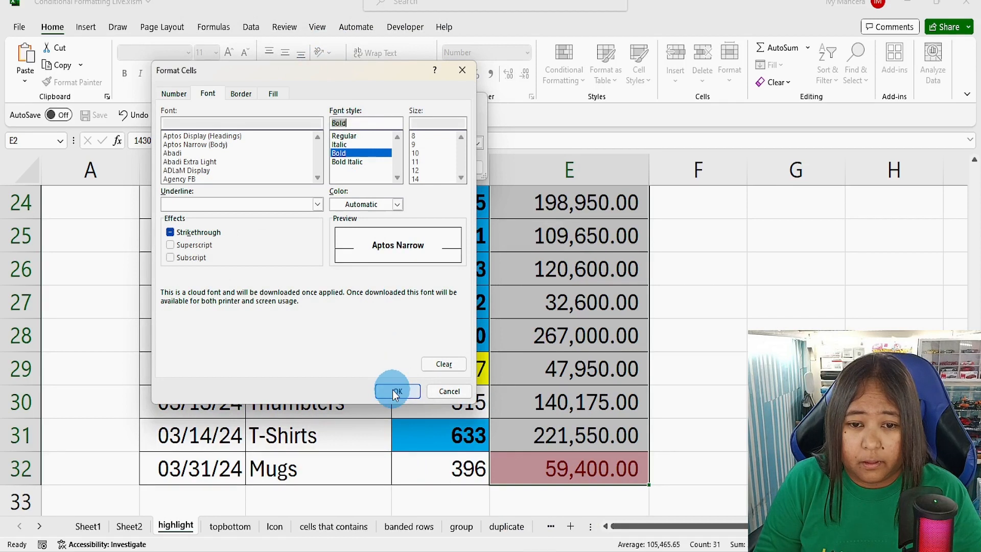
click(396, 204)
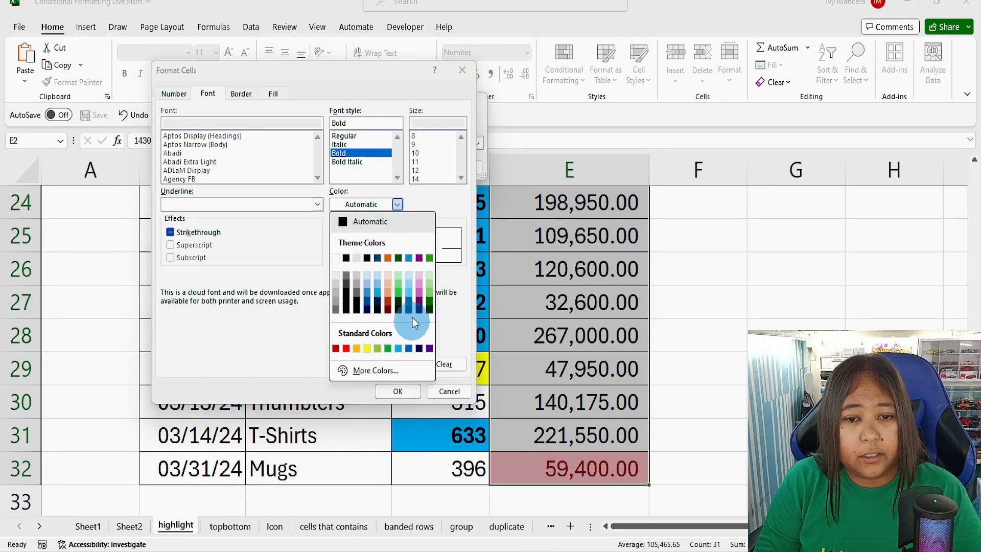
click(421, 205)
click(398, 390)
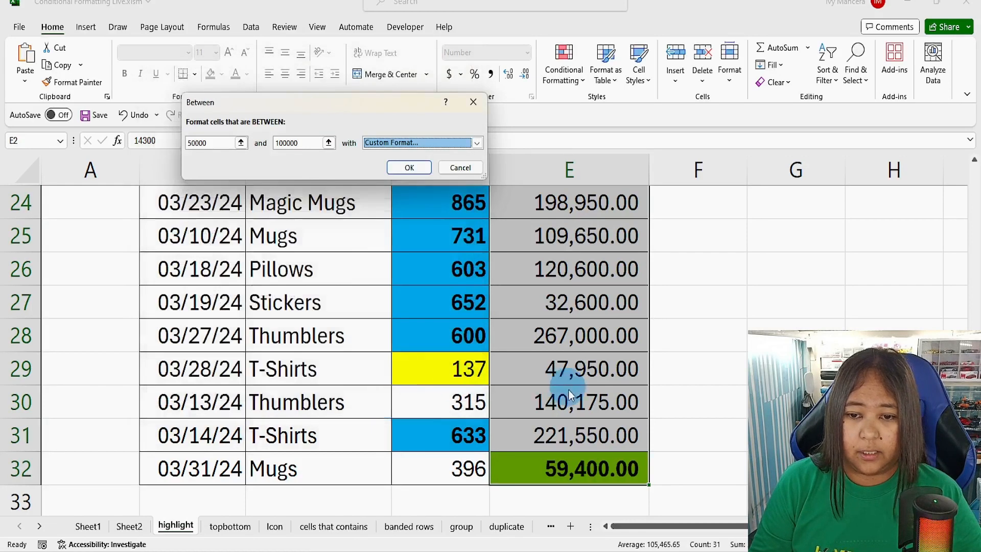
click(408, 168)
Step: Examine the Sales column for the cells highlighted by the Between rule
click(559, 467)
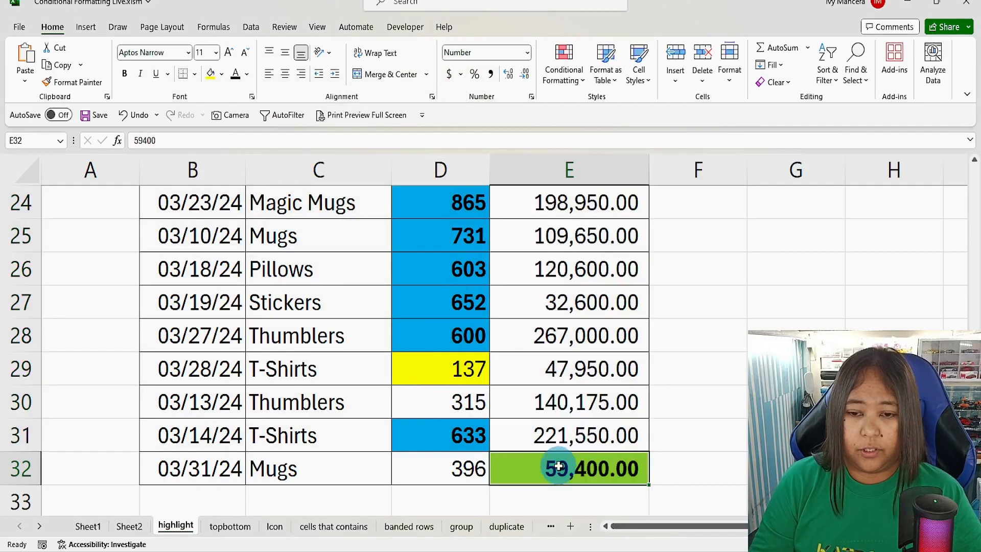
scroll(559, 467, up, 5)
click(562, 504)
scroll(558, 470, up, 2)
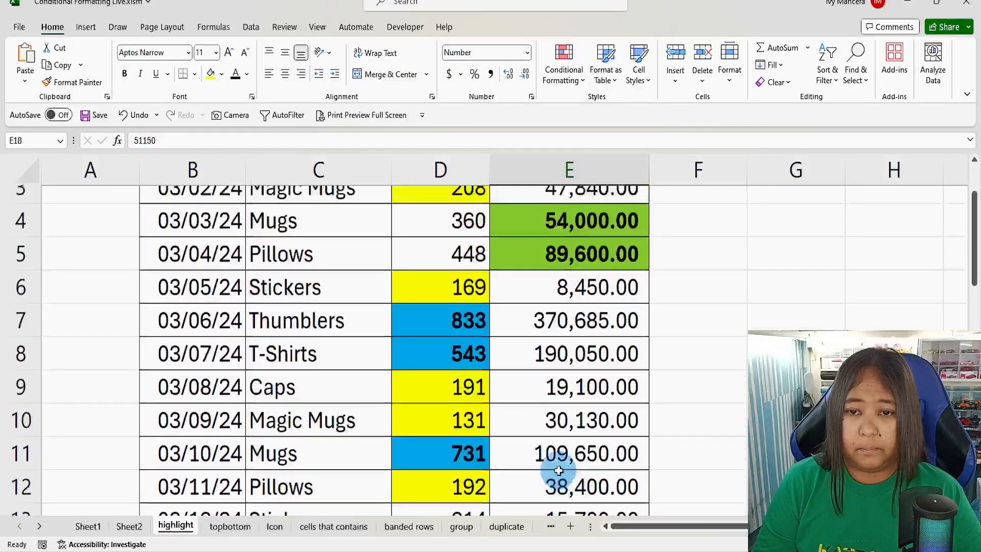
scroll(558, 470, up, 1)
drag(569, 301, 572, 339)
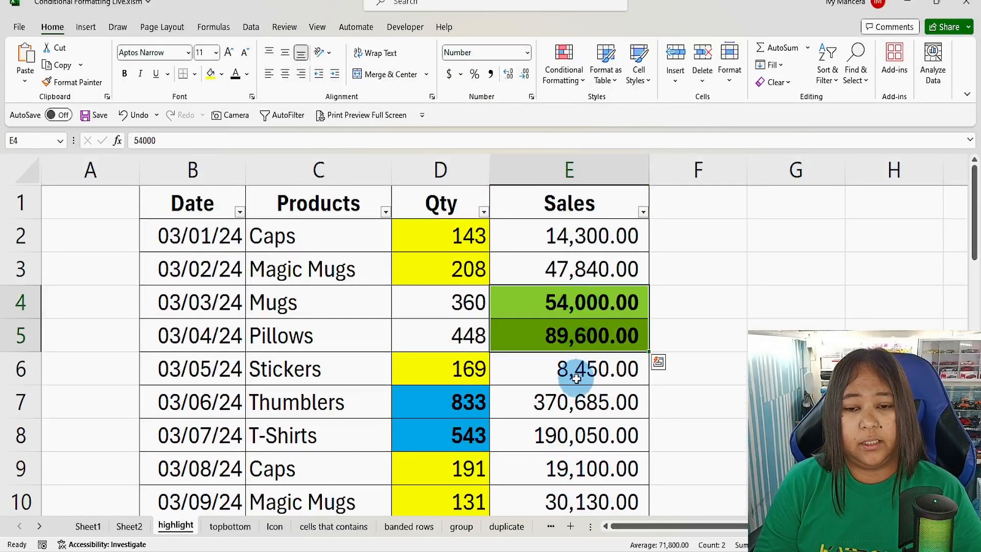
scroll(576, 378, down, 1)
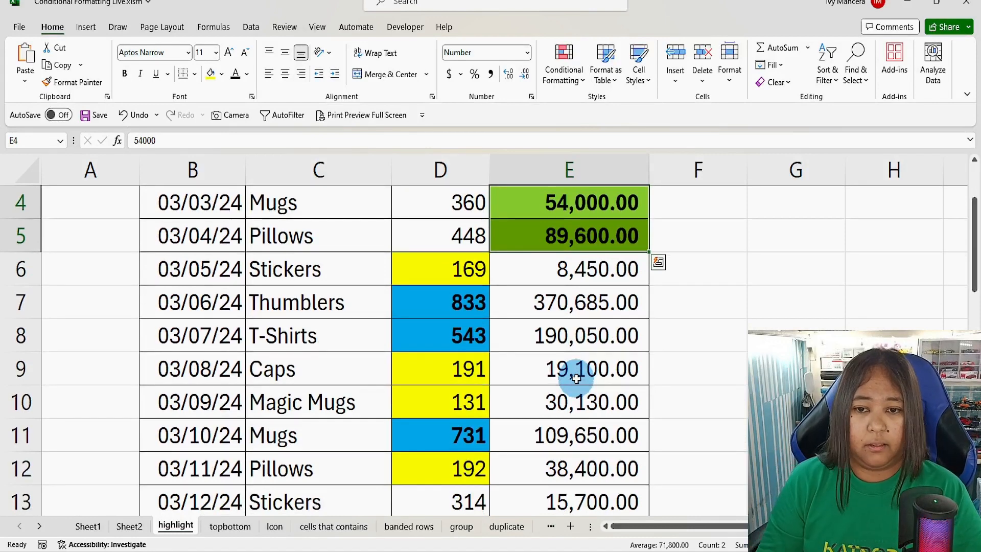
scroll(576, 378, up, 1)
scroll(577, 276, down, 2)
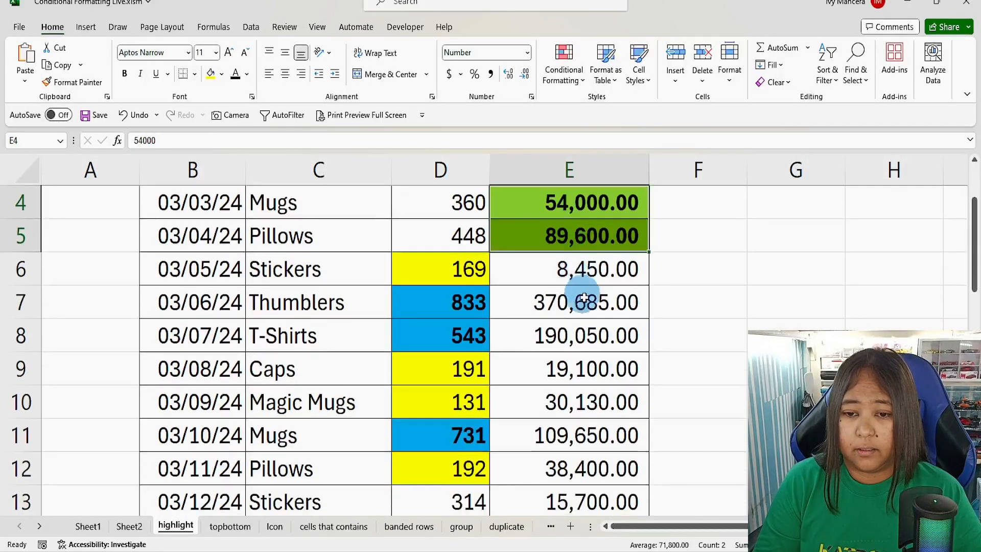
scroll(654, 343, down, 1)
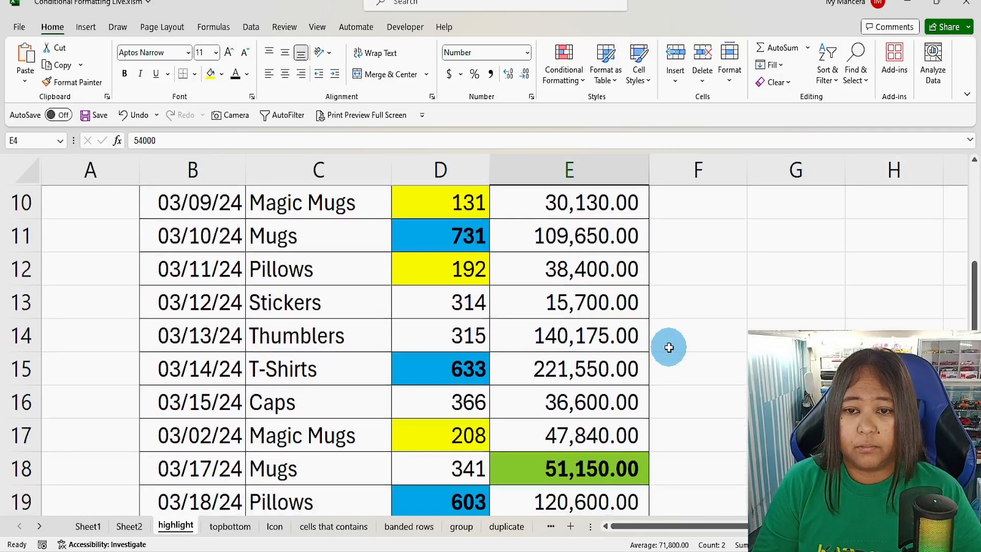
Step: Start an Equal To highlight rule on the Sales values E2:E32 with the comparison value 280000
scroll(669, 348, down, 2)
scroll(669, 347, down, 1)
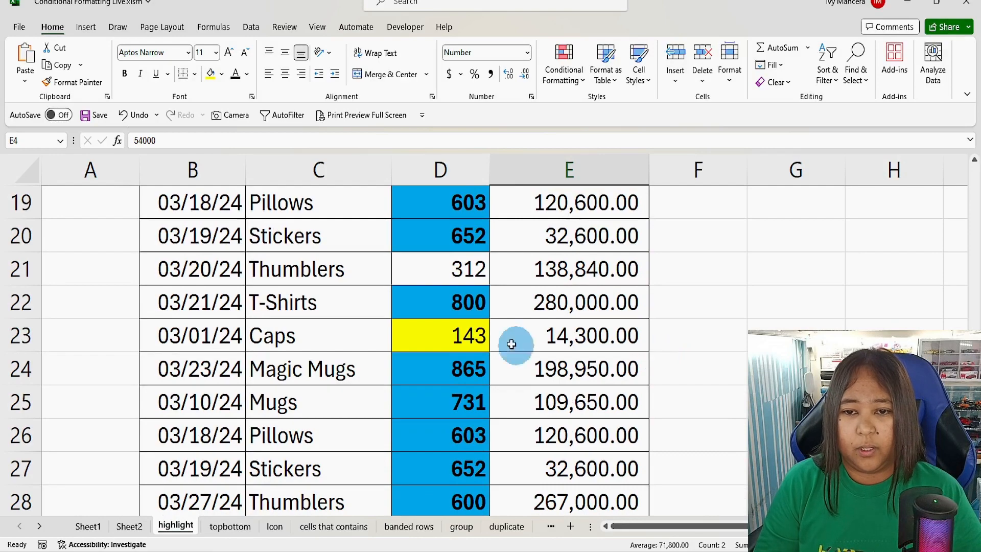
scroll(580, 328, up, 6)
drag(593, 239, 587, 445)
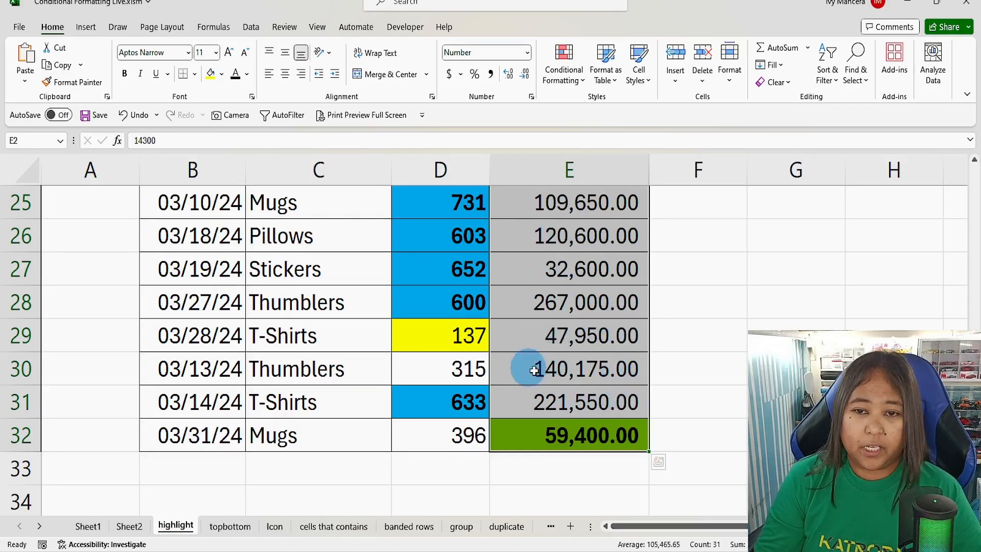
scroll(526, 373, up, 2)
click(580, 79)
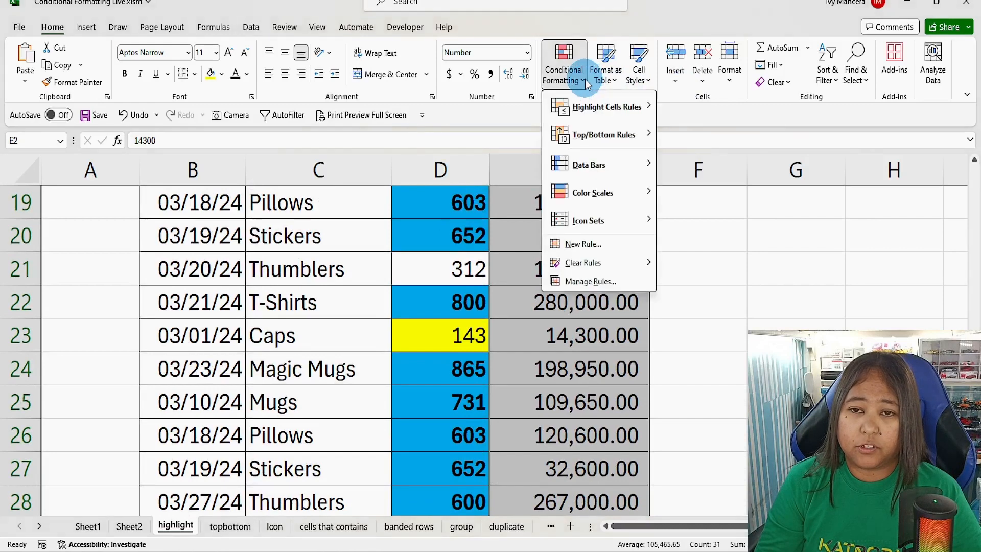
mouse_move(589, 109)
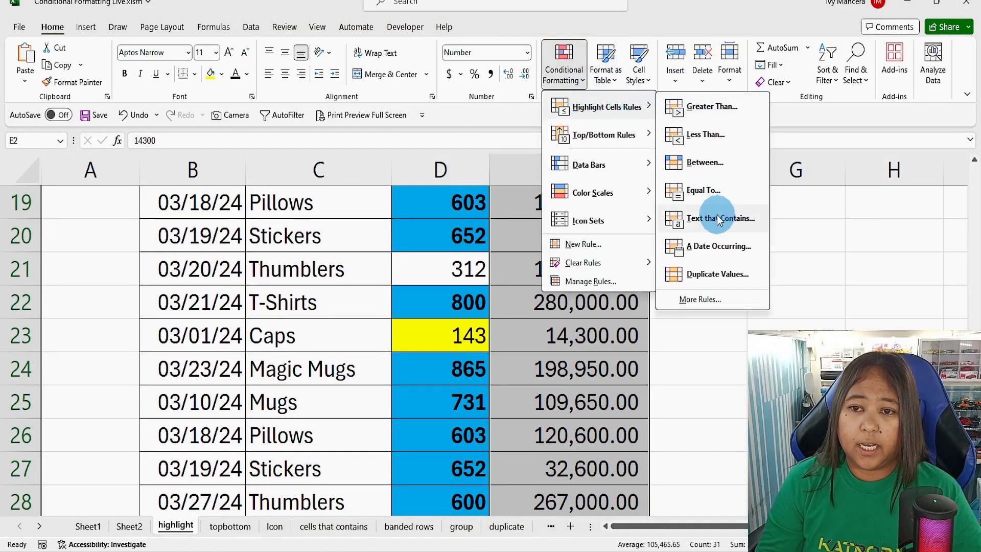
click(703, 192)
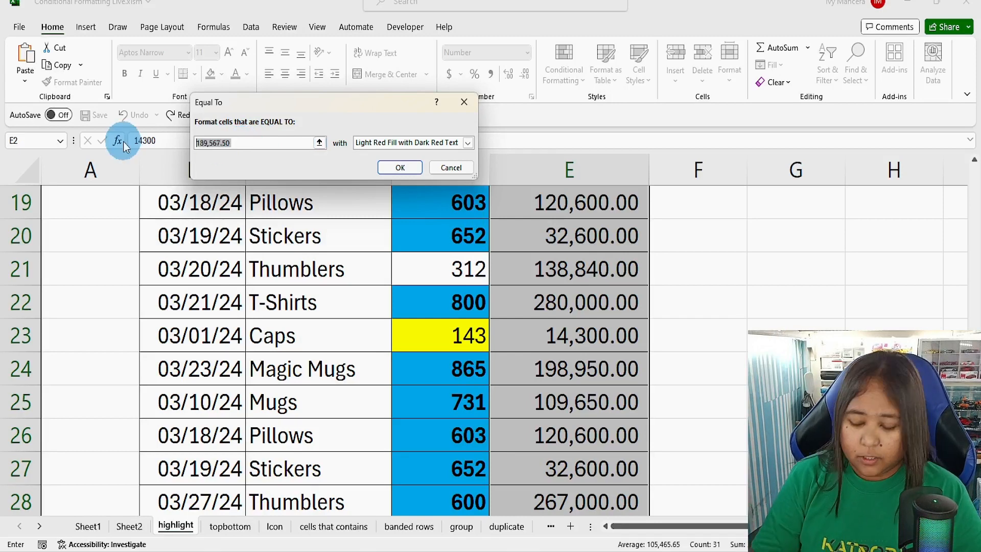
text(280000)
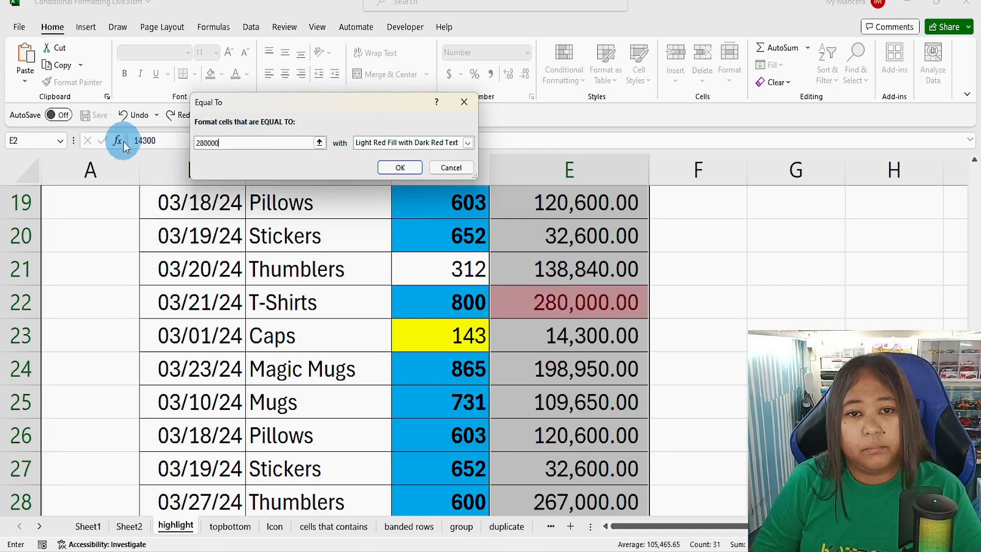
Step: Choose a custom format for the Equal To rule and set its fill to light pink
click(467, 143)
click(390, 207)
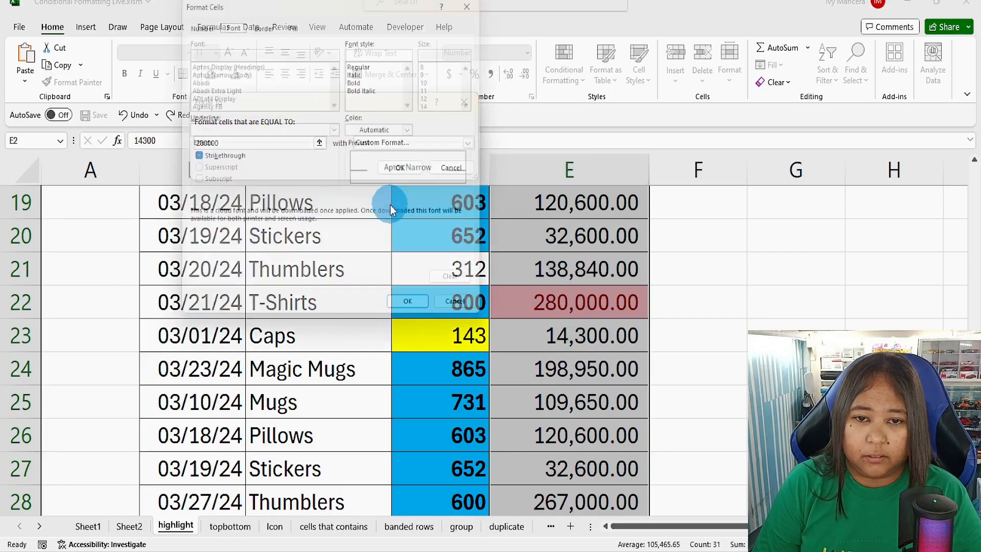
click(294, 20)
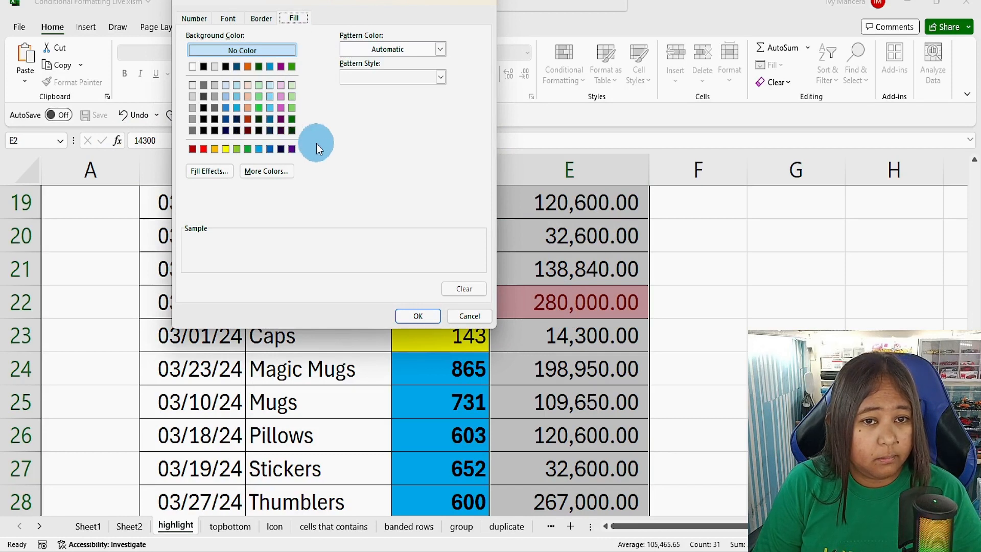
click(282, 89)
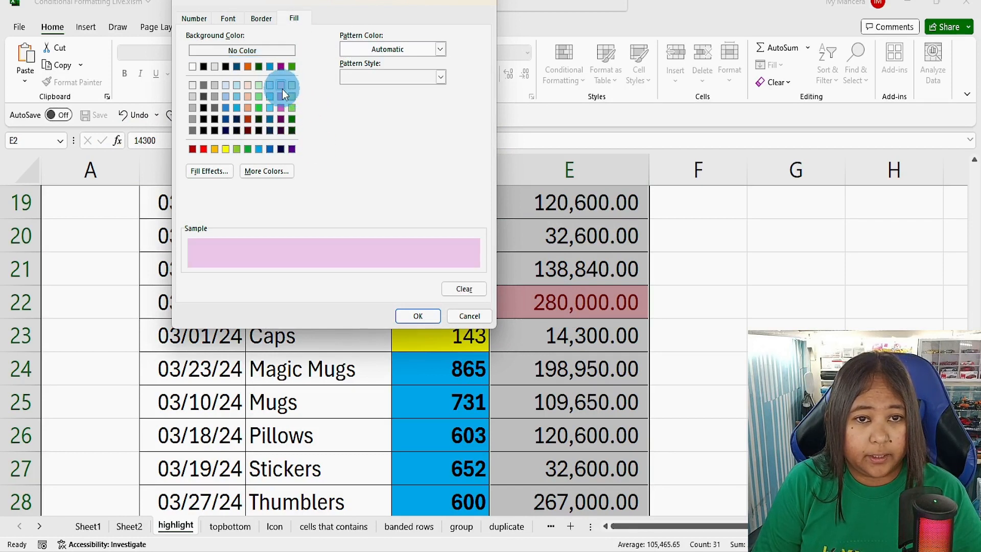
Step: Set the custom format's font style to Bold and apply the Equal To rule to the Sales values
click(228, 18)
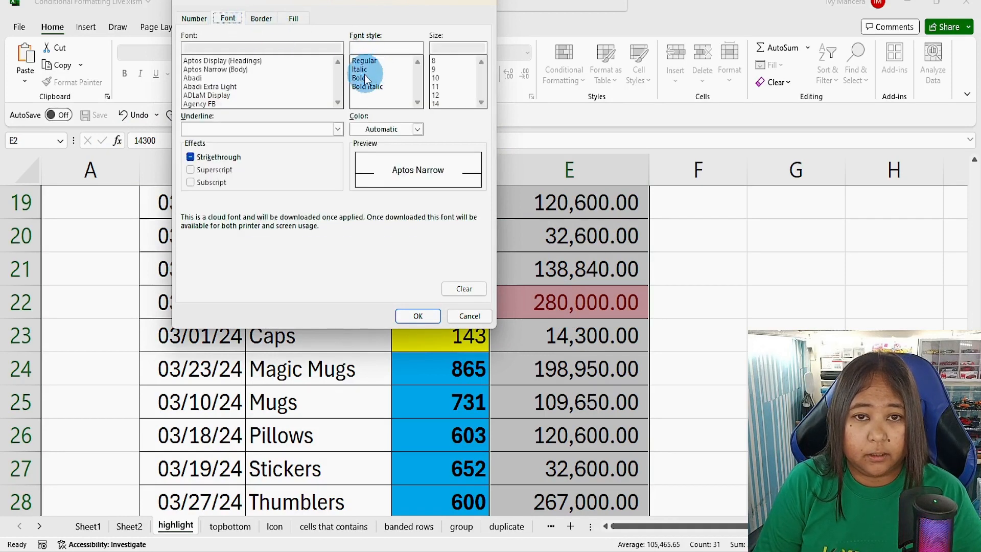
click(364, 76)
click(416, 313)
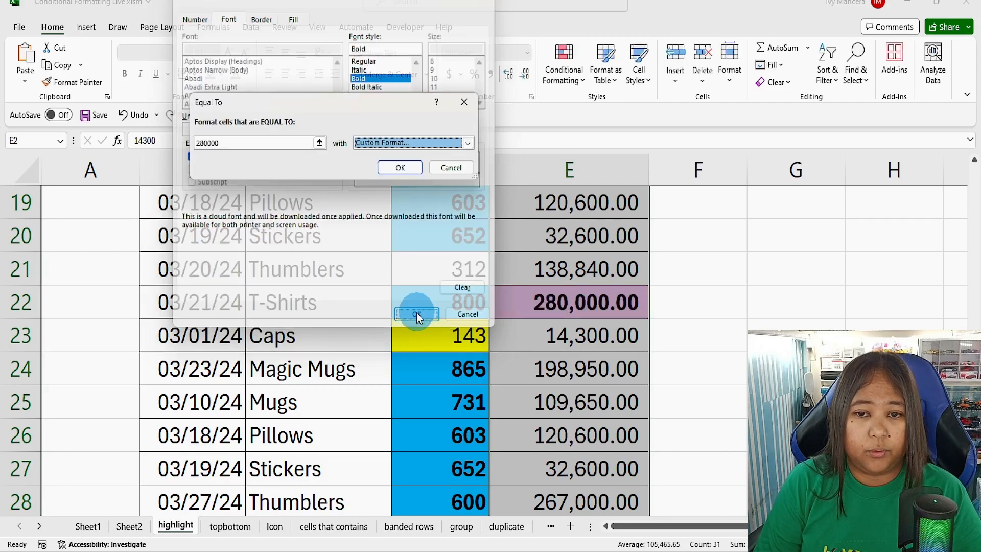
click(400, 168)
Step: Examine the Sales column for the cell highlighted by the Equal To rule
scroll(600, 391, up, 6)
scroll(600, 392, down, 8)
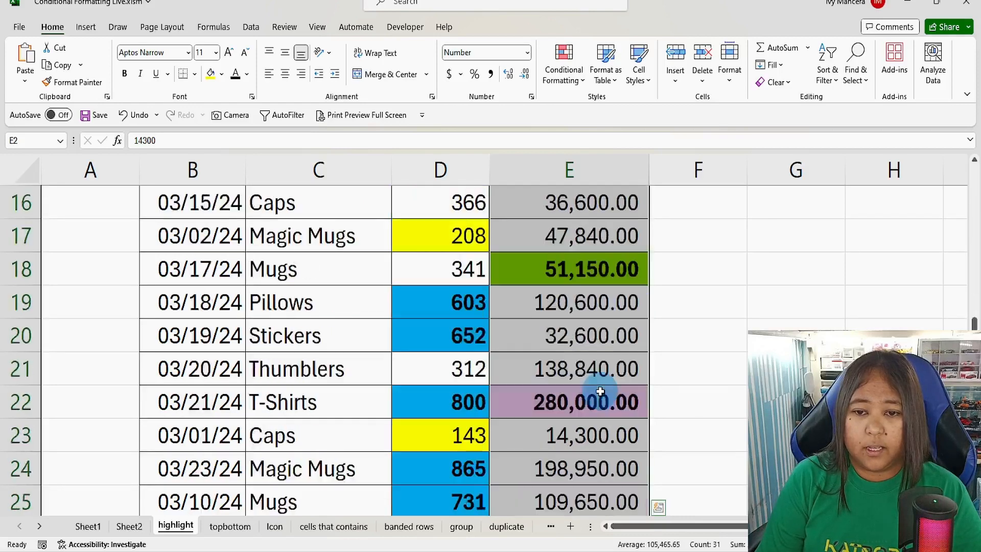
scroll(600, 391, up, 3)
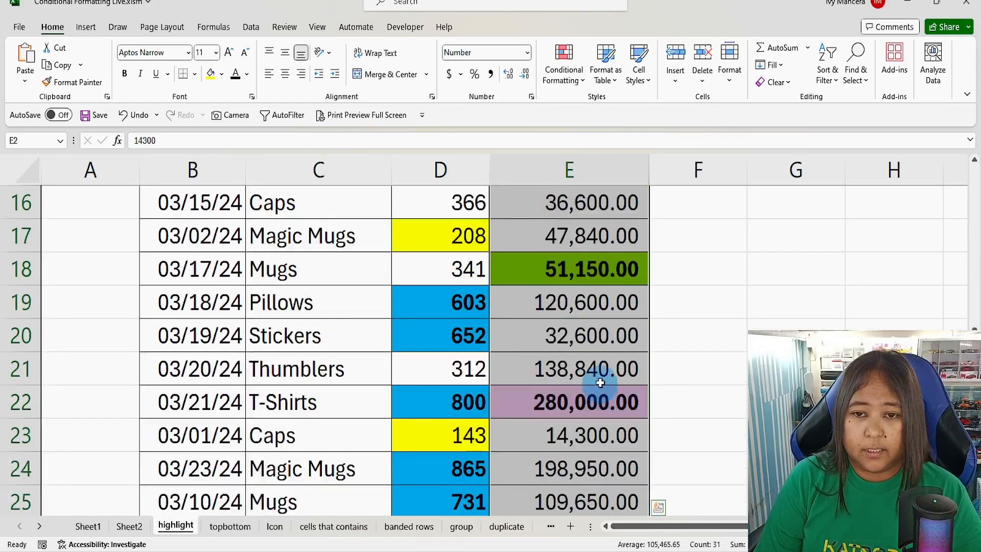
click(566, 406)
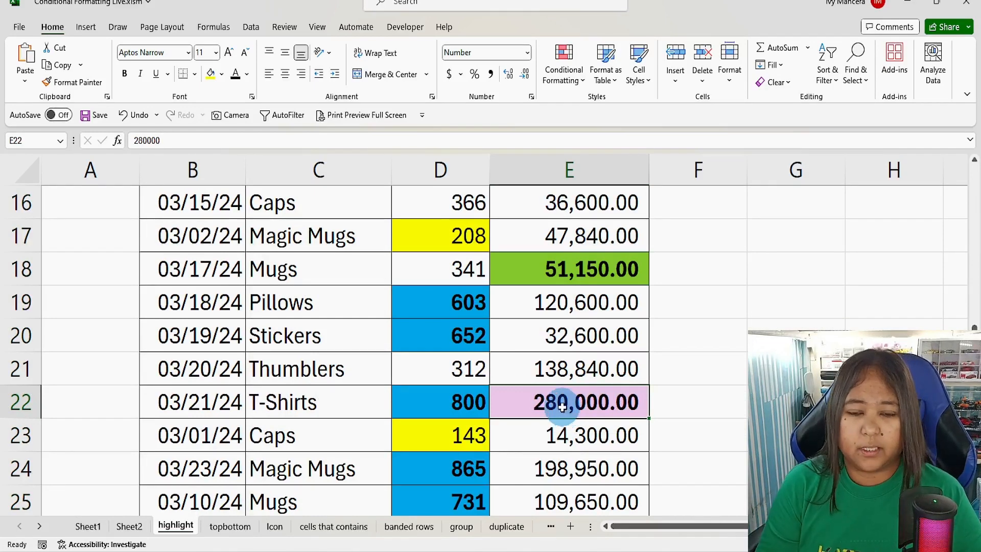
scroll(562, 404, up, 1)
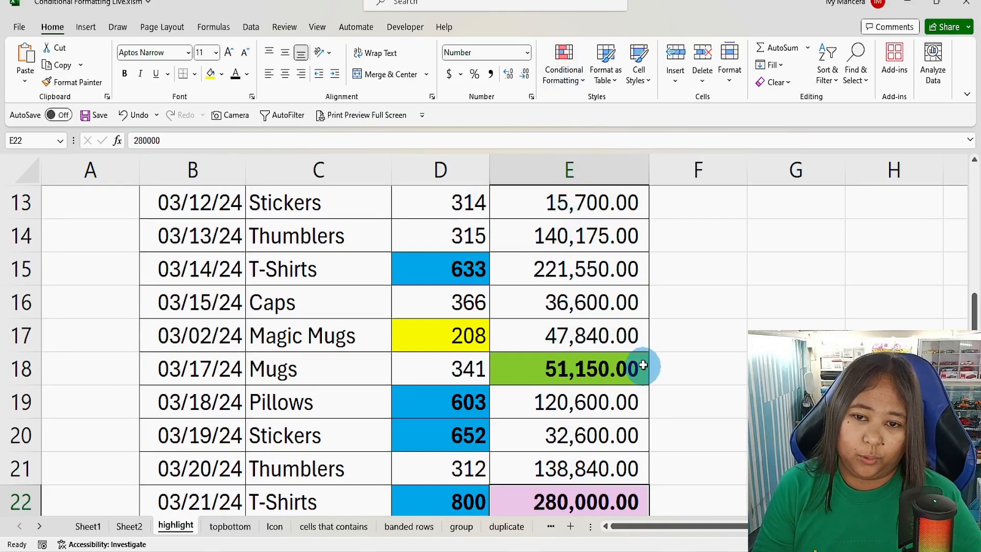
scroll(642, 365, up, 4)
click(573, 77)
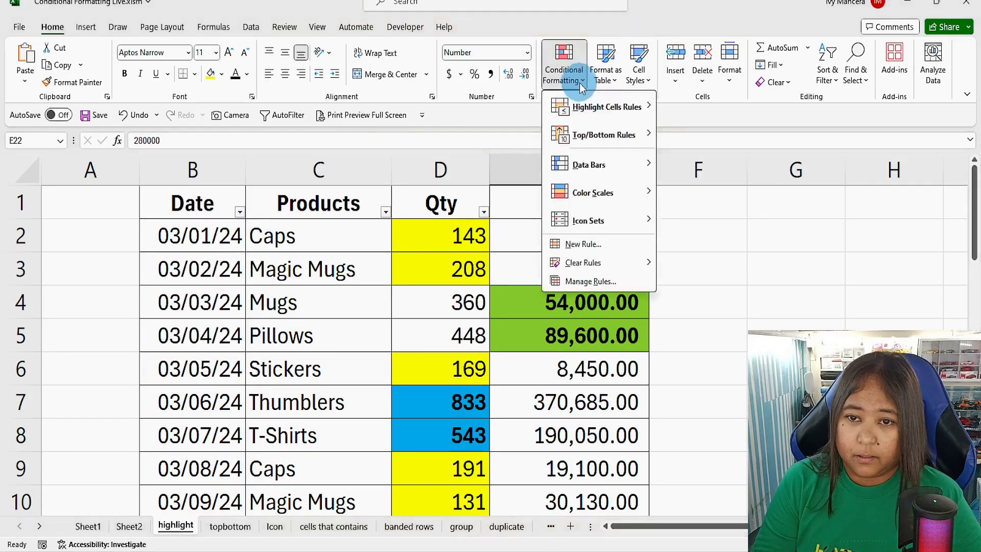
mouse_move(599, 110)
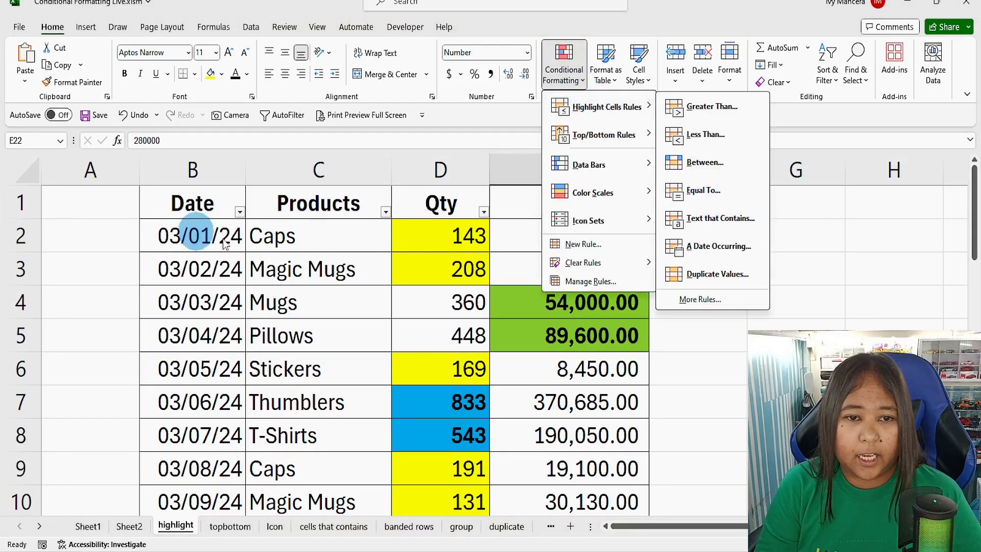
click(333, 279)
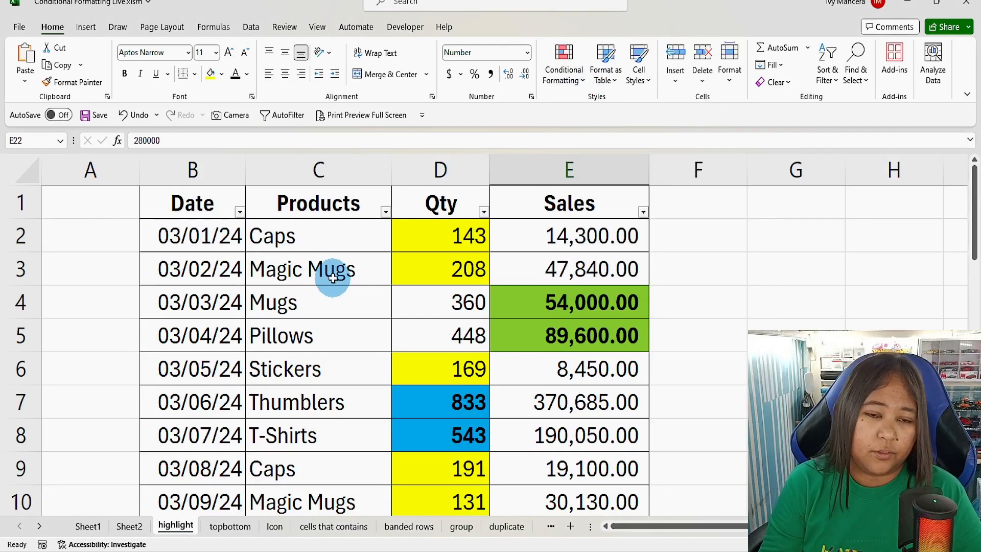
Step: Start a Text That Contains highlight rule on the values of the Products column, with Caps as the text
click(325, 241)
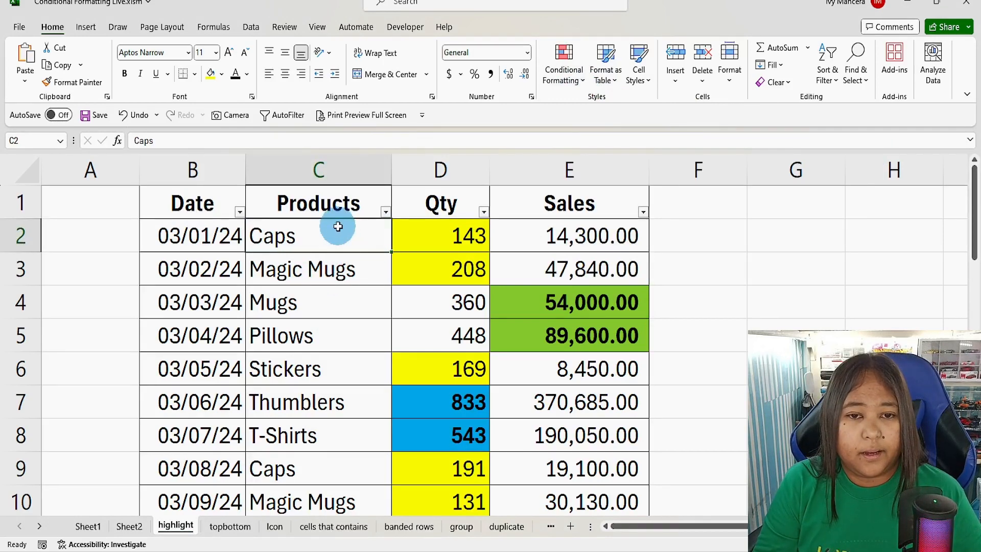
drag(332, 228, 355, 403)
scroll(361, 390, up, 9)
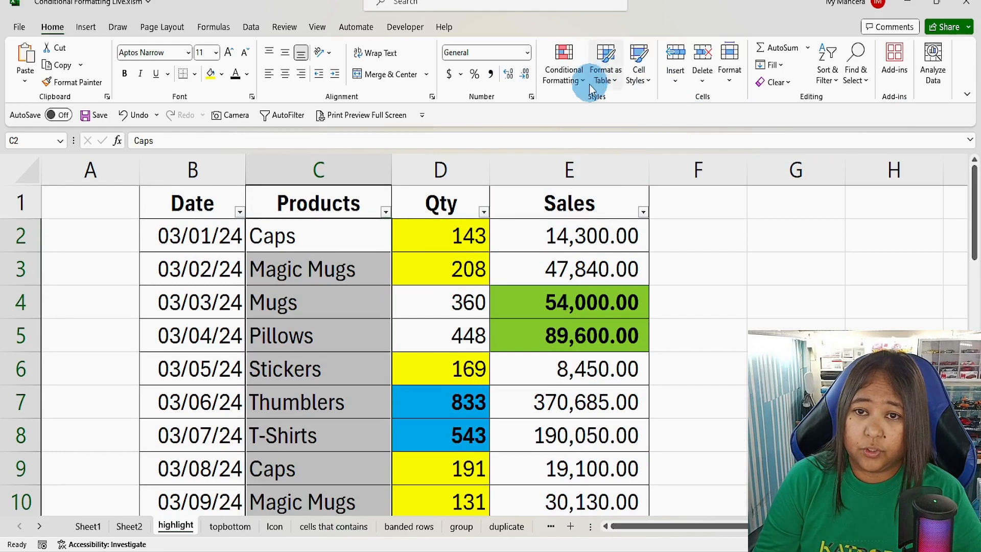
click(564, 71)
mouse_move(586, 114)
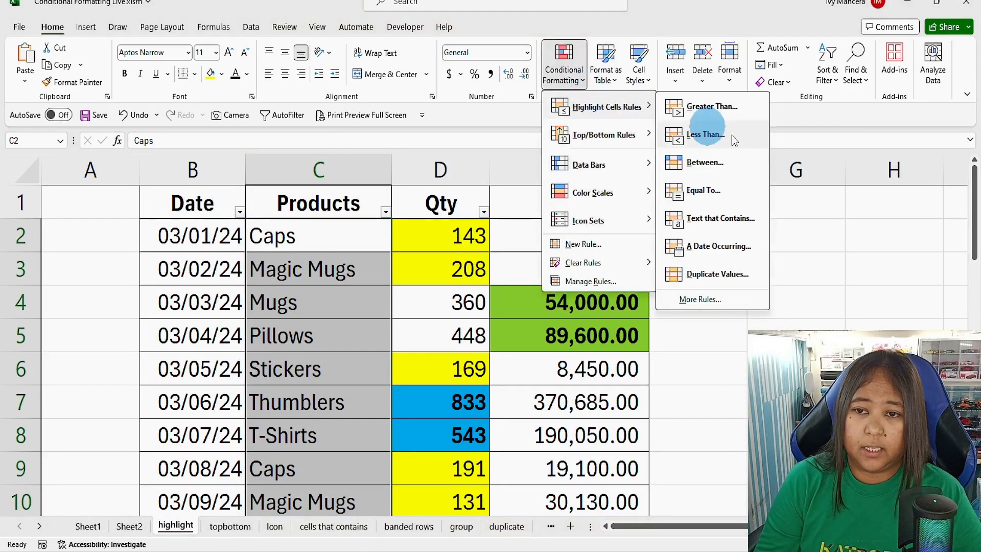
click(714, 221)
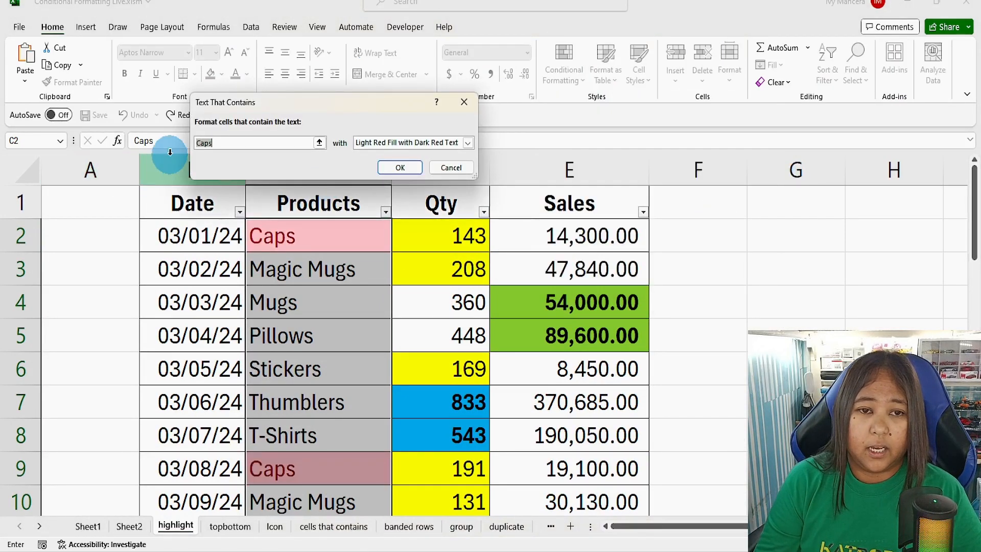
click(205, 143)
drag(205, 143, 107, 141)
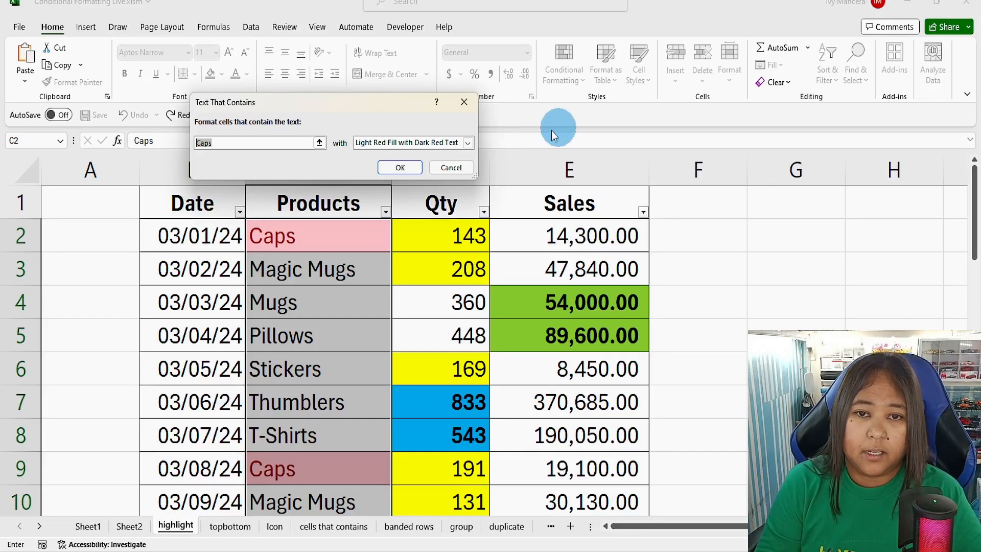
Step: Set the Caps rule's format to Green Fill with Dark Green Text and apply it to the Products values
click(467, 143)
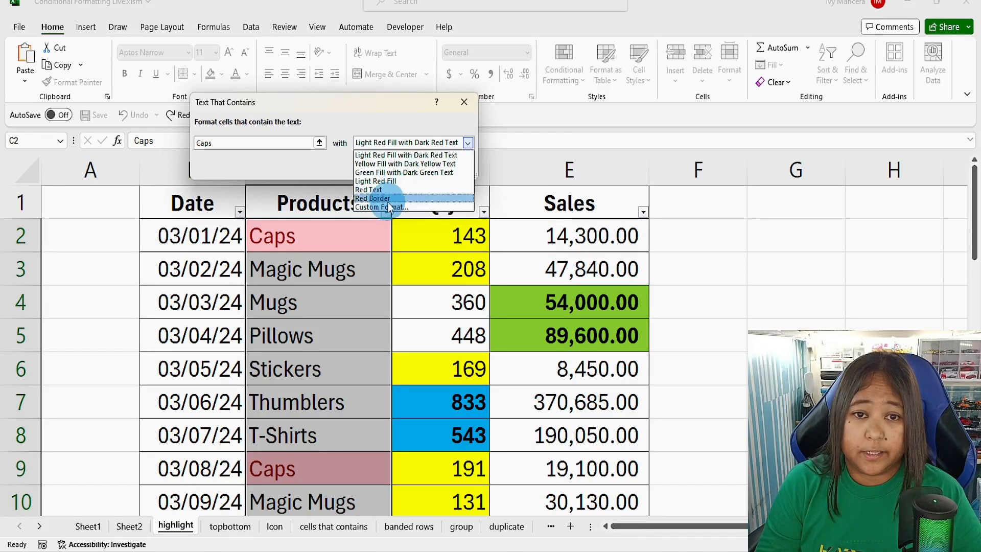
click(452, 174)
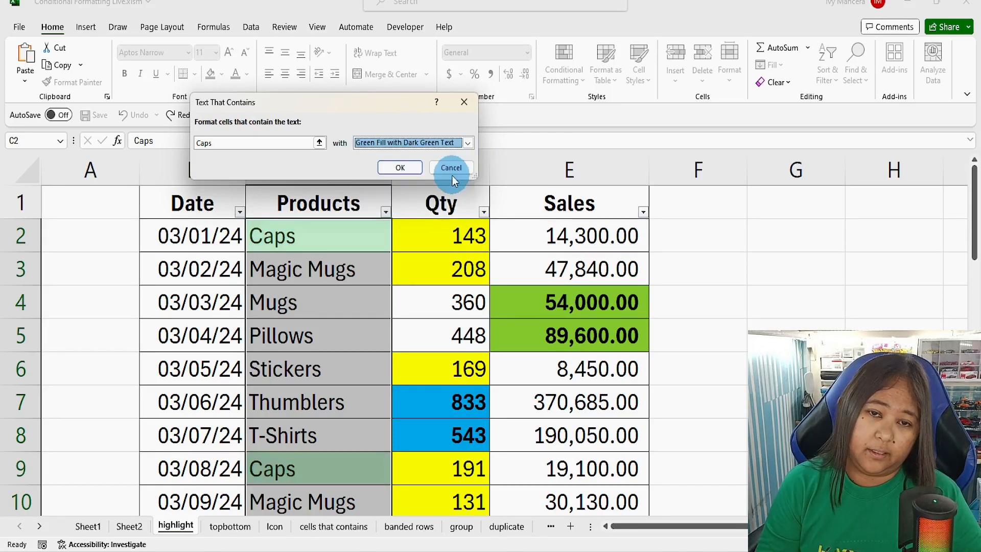
click(400, 167)
Step: Select the Products values from C32 up to C2, keeping the Mugs cell C32 as the active cell
click(313, 276)
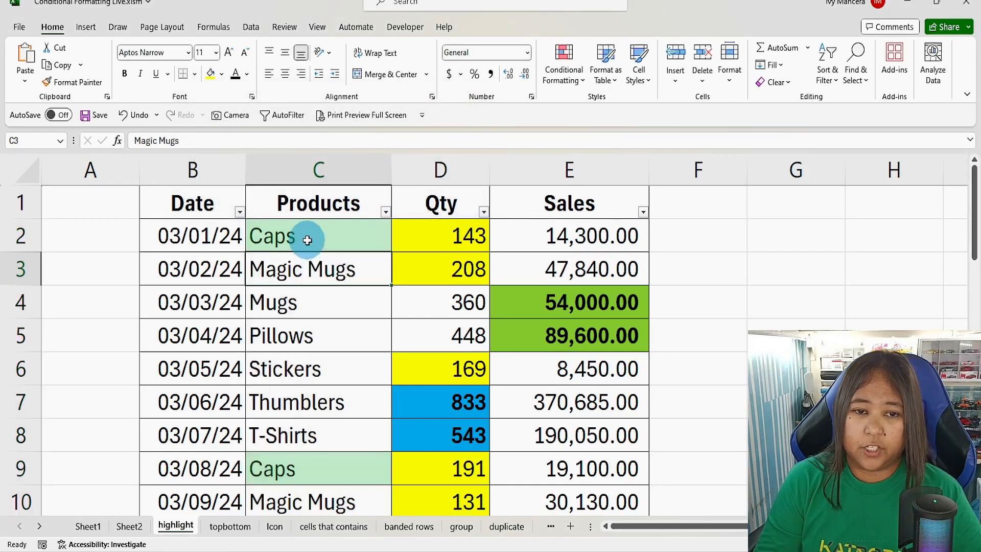
click(307, 240)
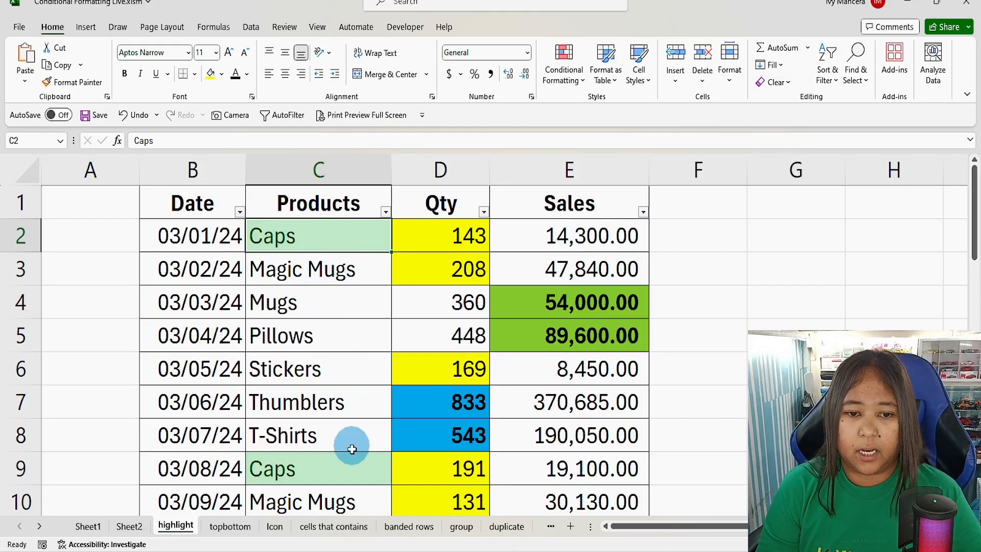
scroll(352, 449, down, 8)
drag(332, 443, 339, 251)
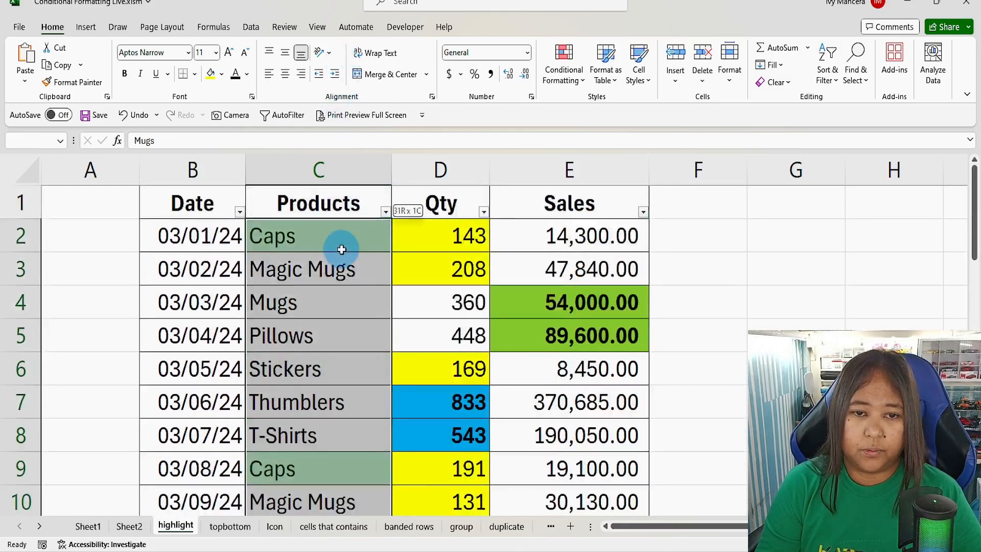
click(584, 81)
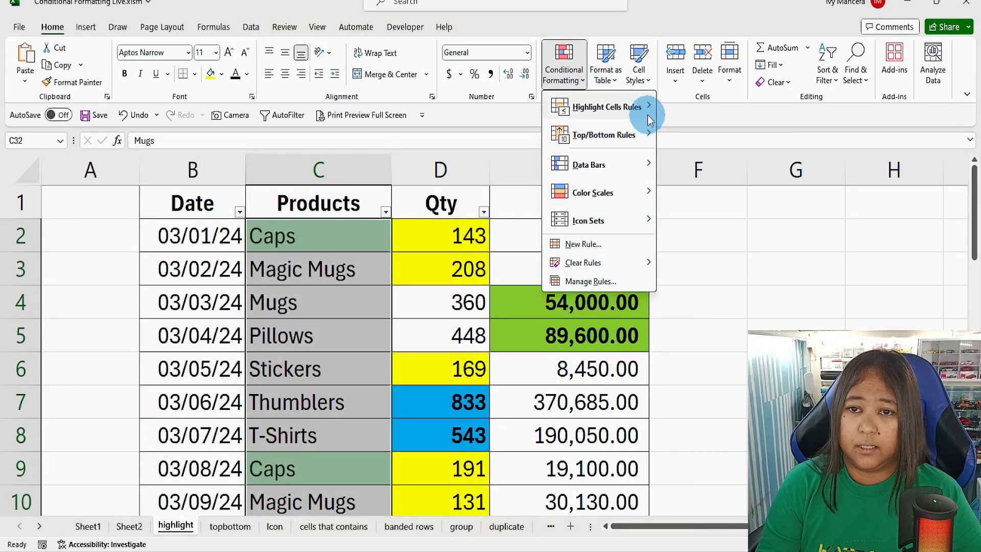
mouse_move(648, 114)
click(718, 190)
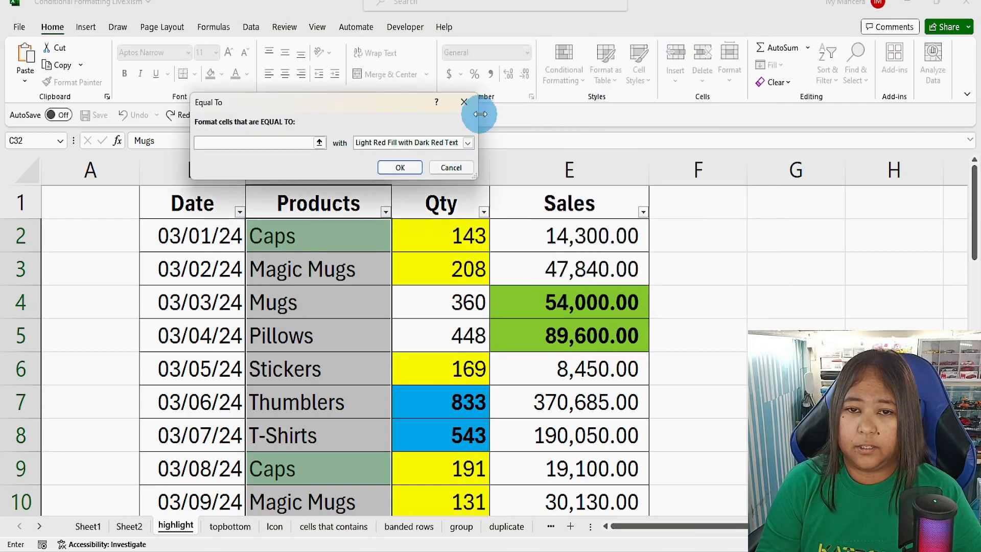
key(Escape)
Step: Start a Text That Contains highlight rule on the selected Products values, with Mugs as the text
click(583, 82)
mouse_move(616, 109)
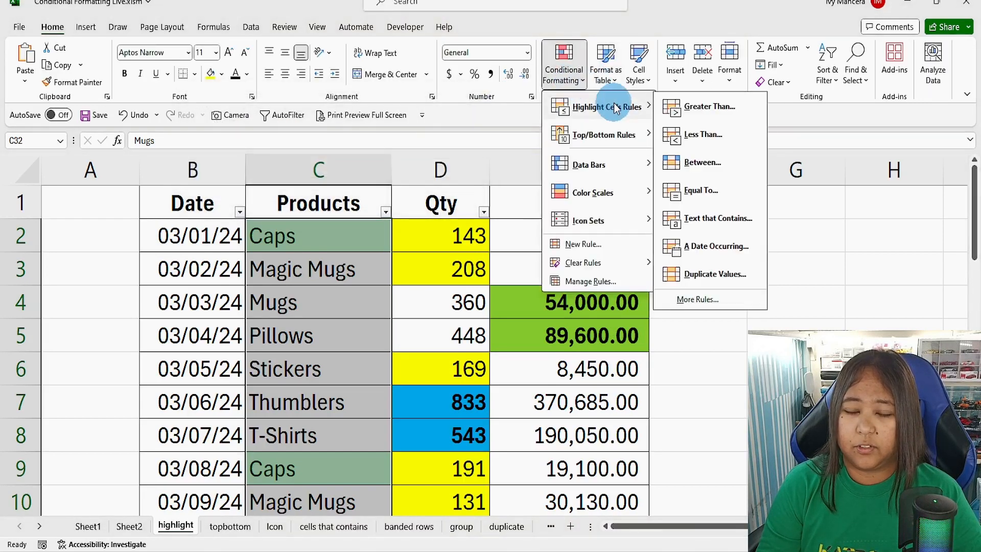
click(735, 219)
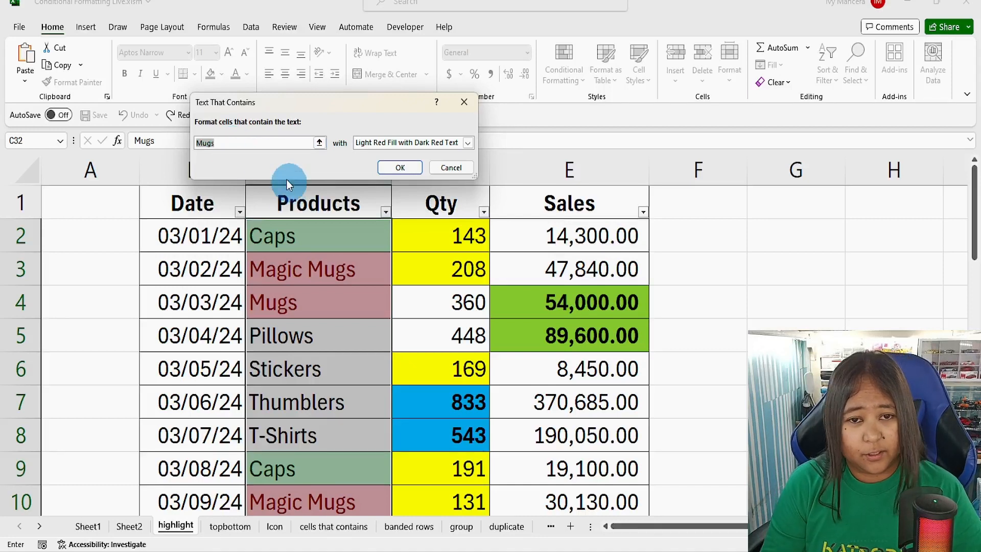
Step: Choose a custom format for the Mugs rule and set its font style to Bold
click(469, 143)
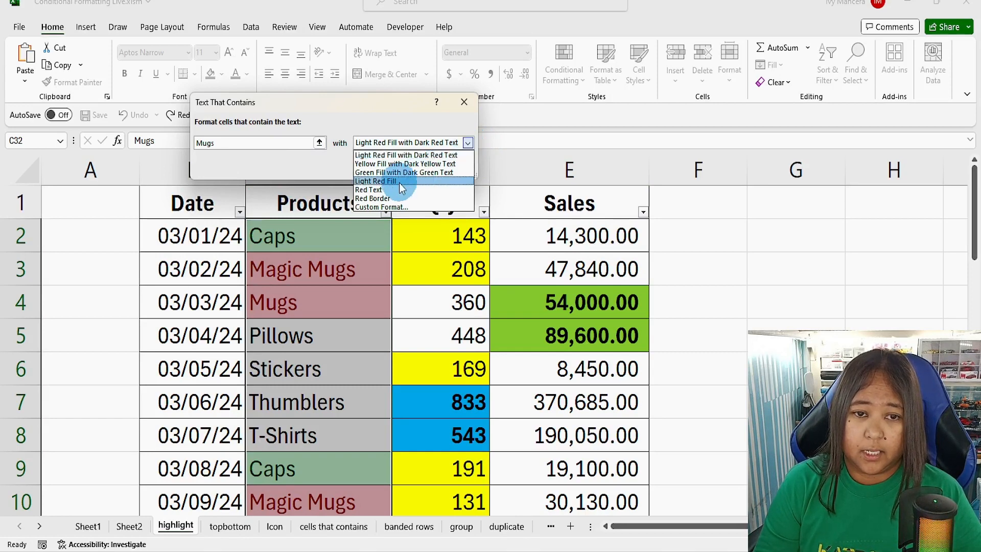
click(396, 207)
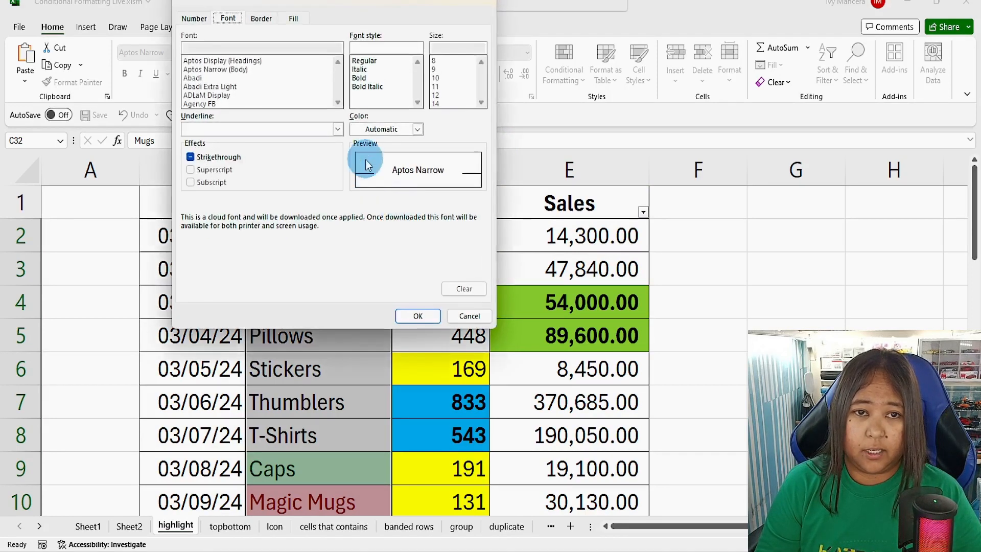
click(369, 86)
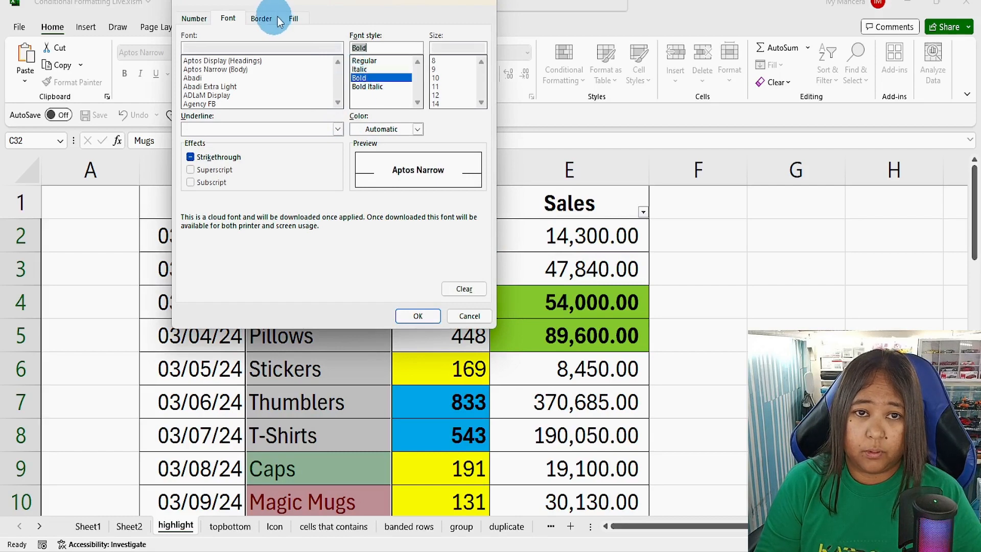
Step: Give the Mugs rule's custom format a light orange fill and apply it to the selected Products values
click(292, 18)
click(248, 85)
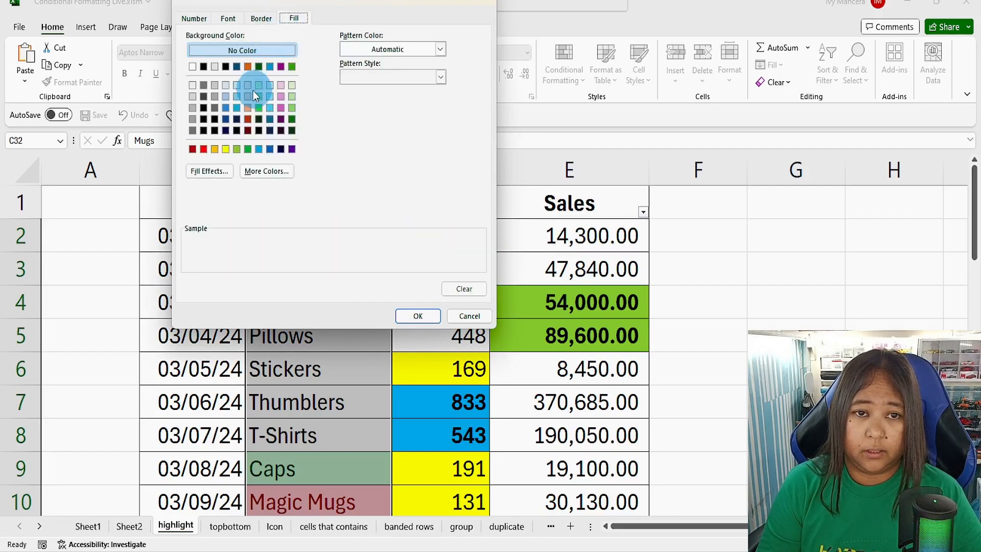
click(425, 320)
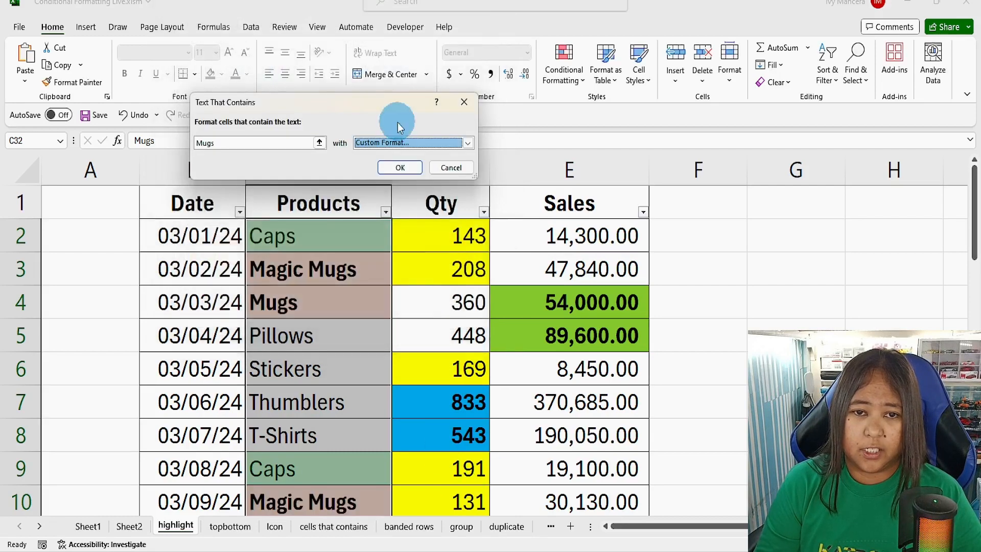
click(398, 168)
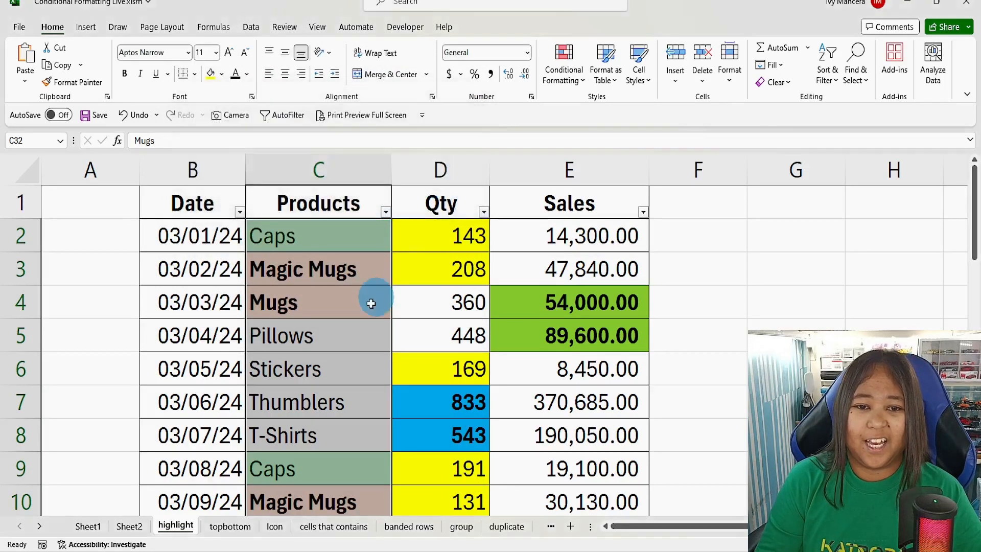
click(321, 269)
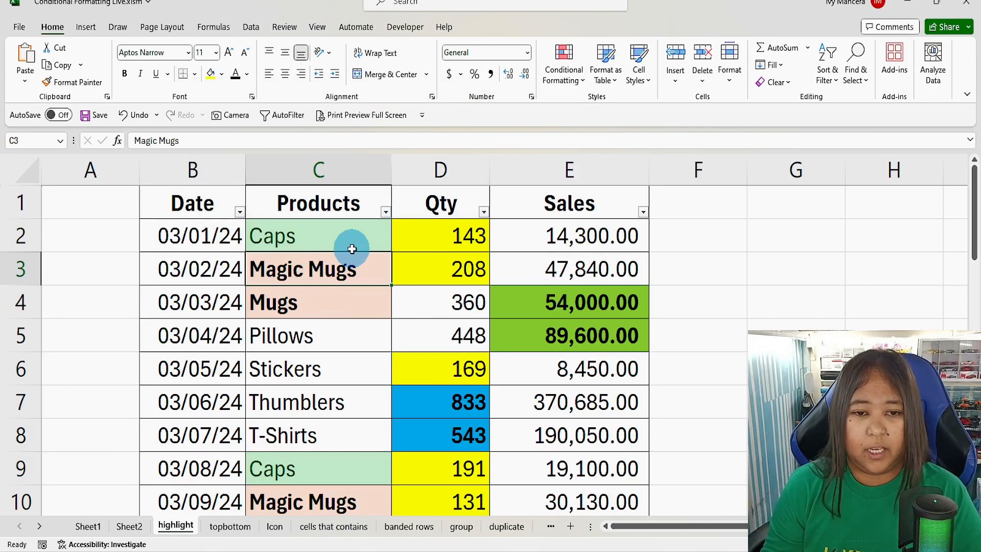
Step: Select the Products values from C2 down and clear the conditional formatting rules from the selected cells
scroll(375, 328, down, 5)
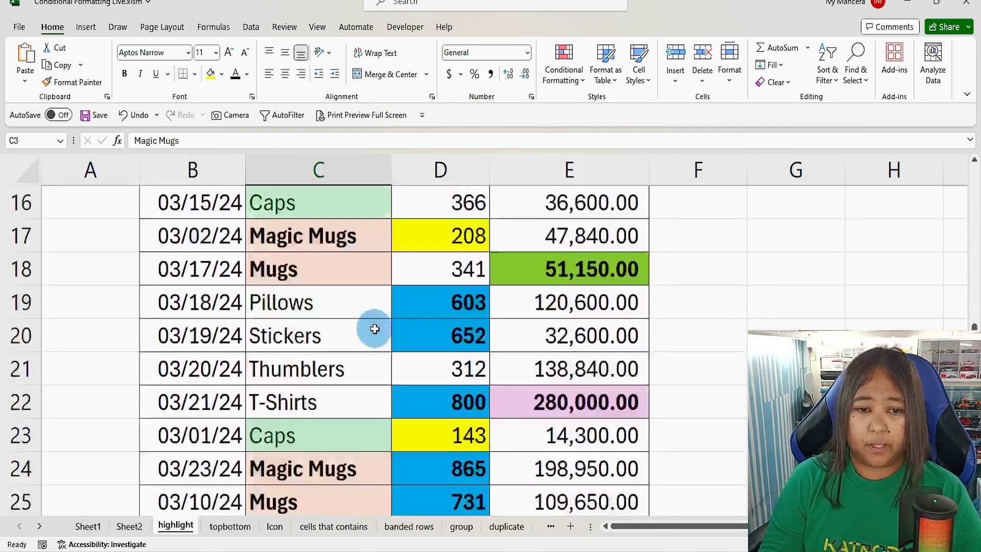
scroll(375, 328, down, 5)
scroll(374, 329, up, 4)
scroll(335, 317, up, 6)
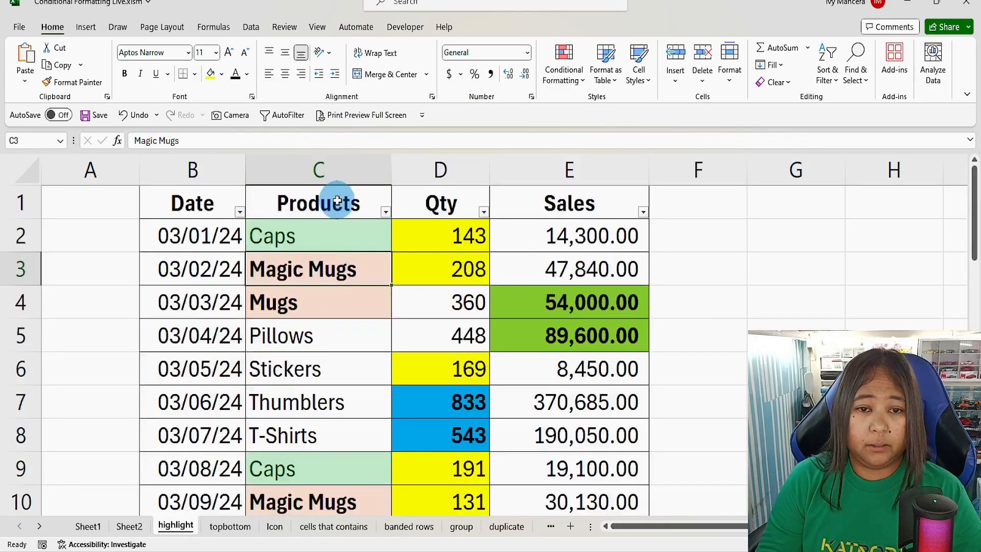
drag(318, 235, 317, 434)
scroll(317, 433, up, 4)
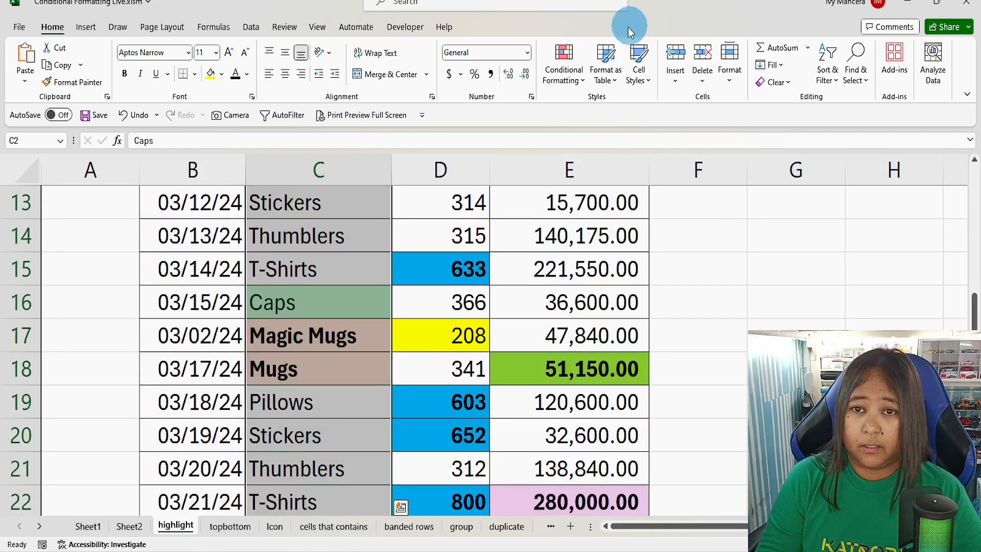
click(576, 83)
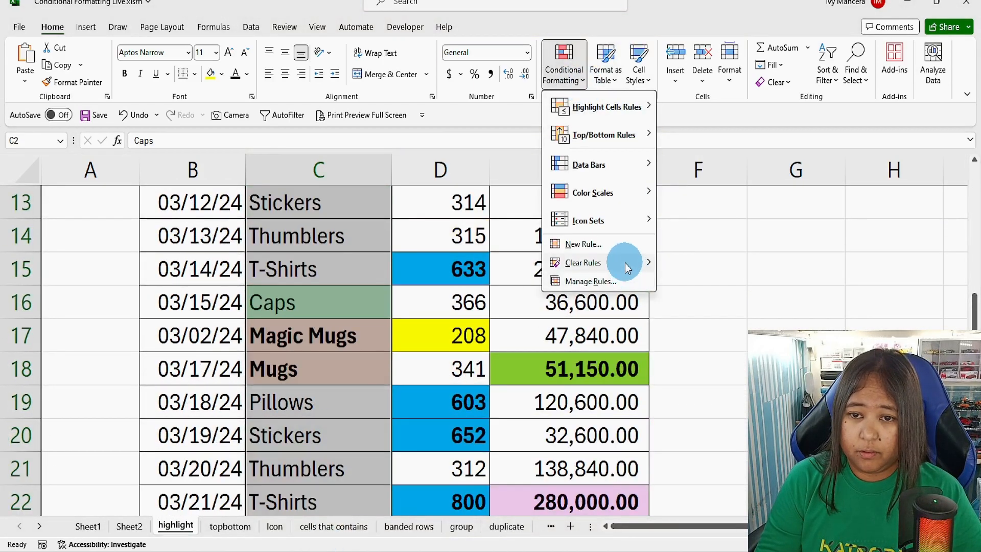
mouse_move(625, 263)
click(766, 264)
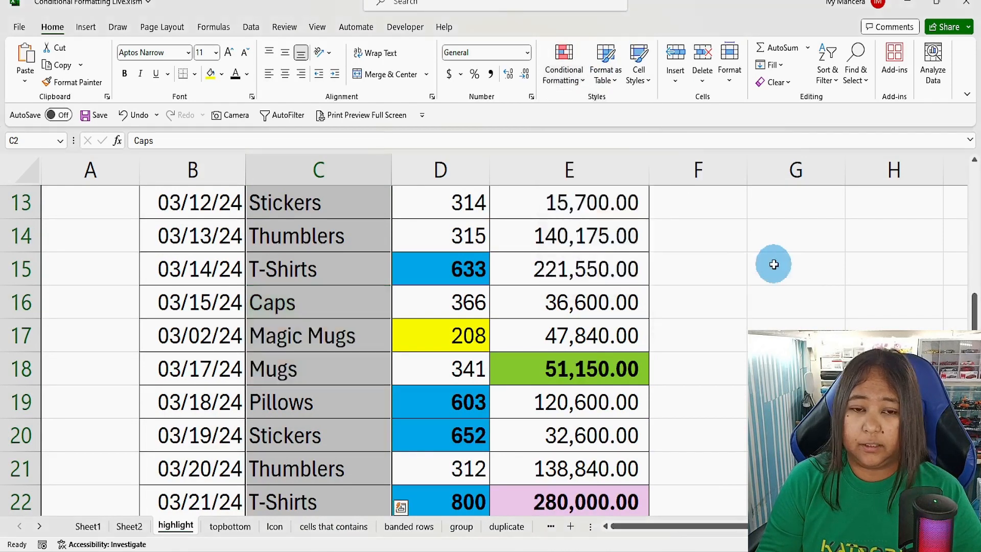
Step: Start a Text That Contains highlight rule on the selected Products values with the text S, and examine its preview through the column
click(589, 82)
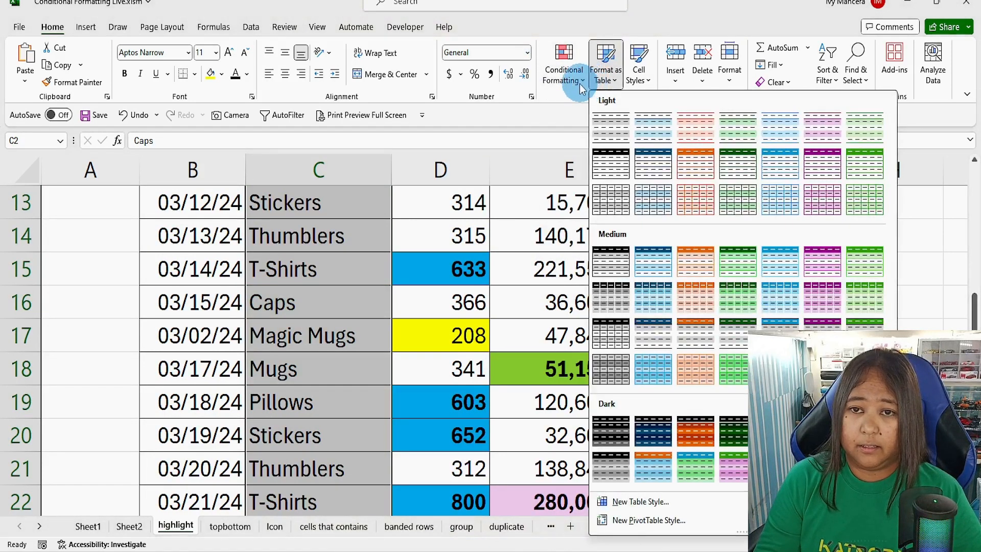
click(579, 84)
mouse_move(605, 109)
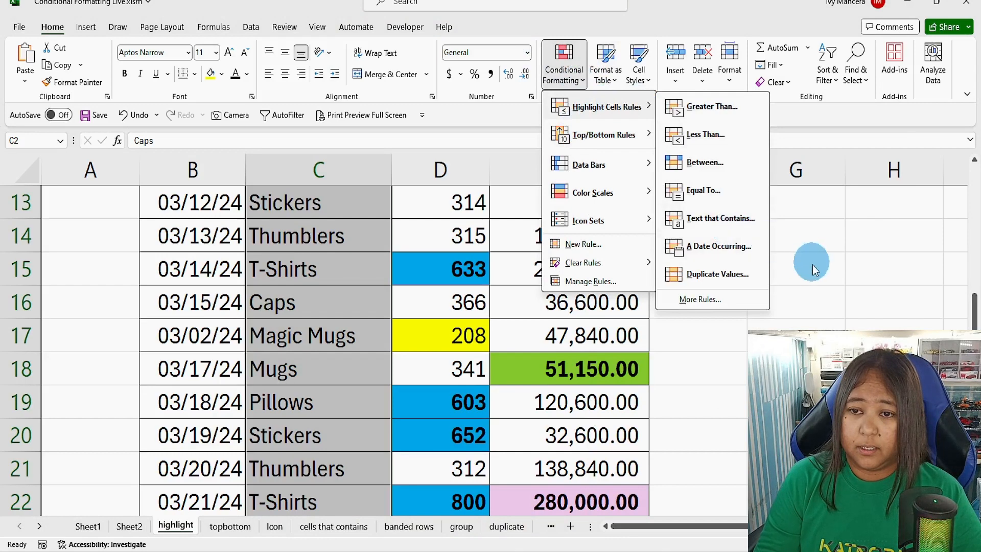
click(730, 223)
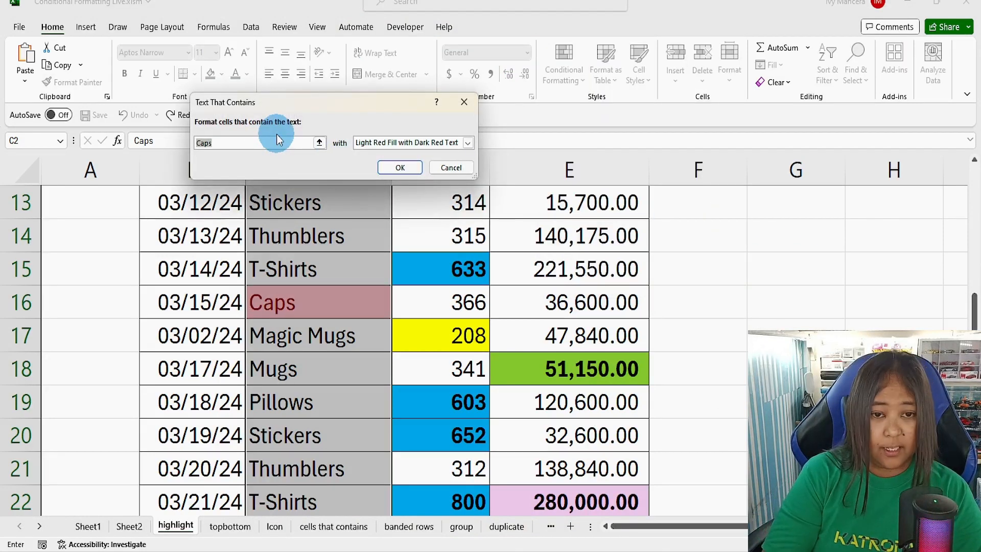
text(S)
scroll(329, 455, down, 4)
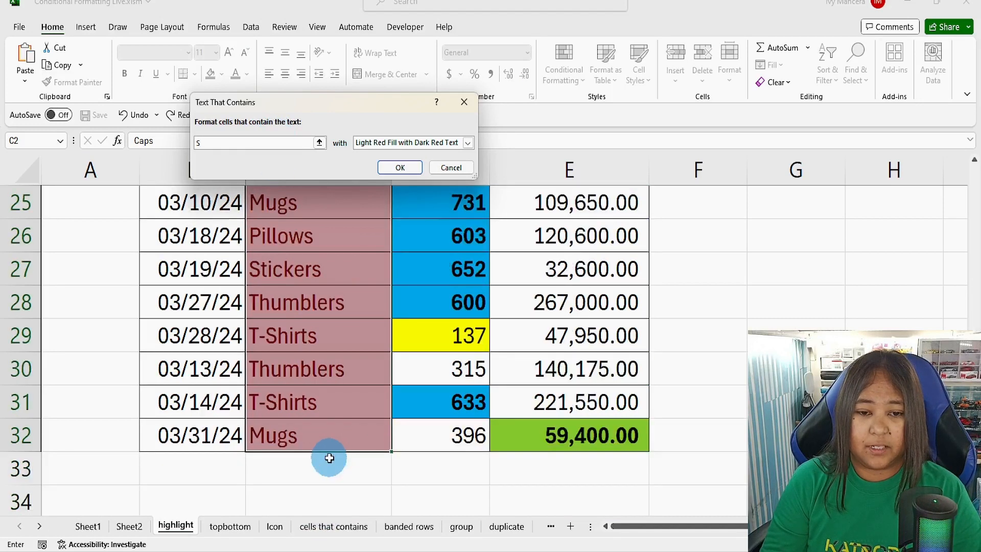
scroll(328, 433, up, 8)
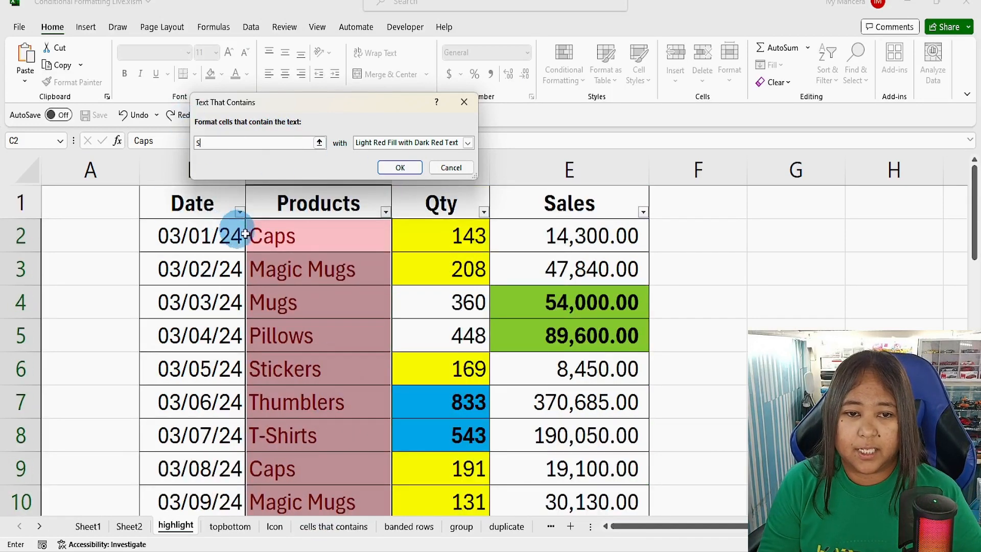
scroll(344, 398, down, 9)
scroll(344, 401, up, 5)
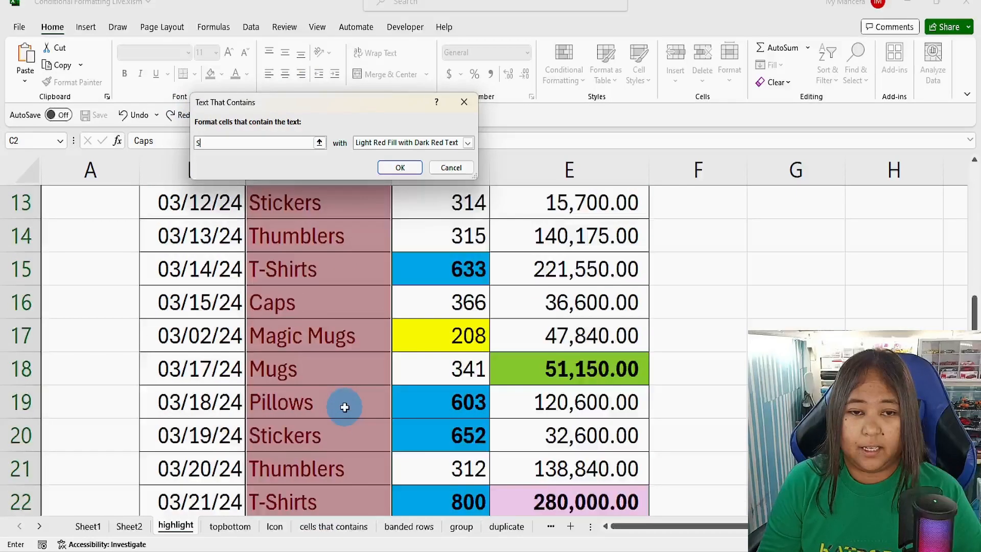
scroll(345, 407, up, 4)
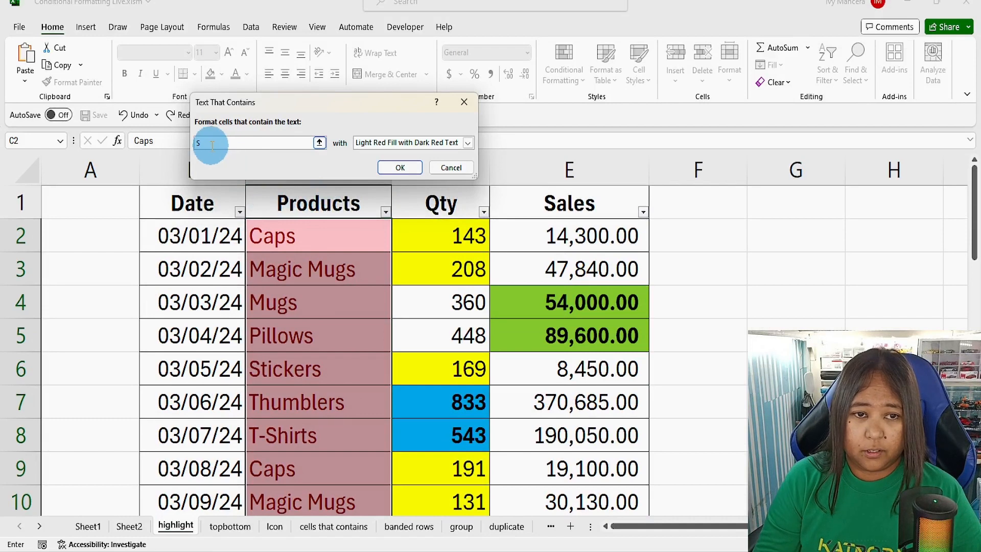
Step: Change the rule's text to G and check the preview down the Products column
click(391, 168)
text(G)
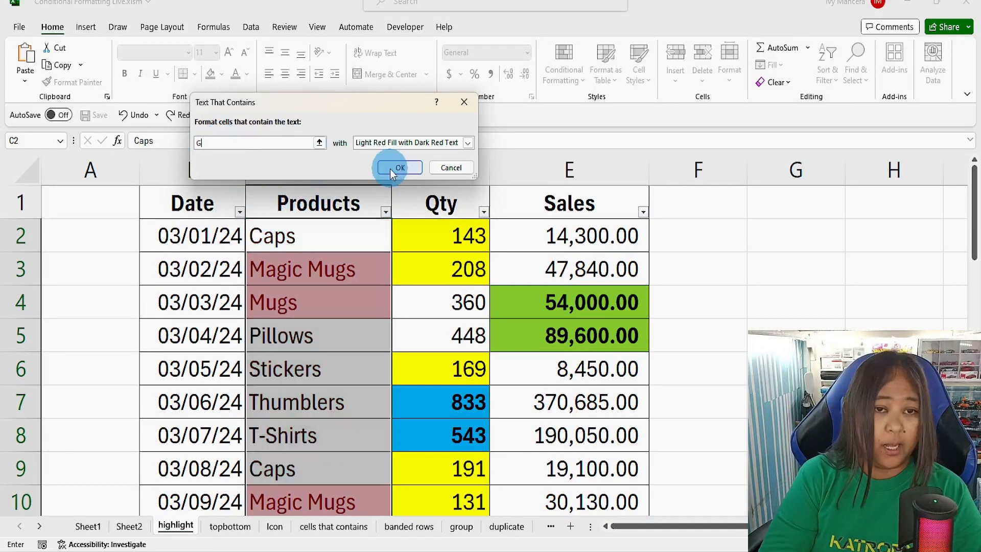
scroll(339, 373, down, 3)
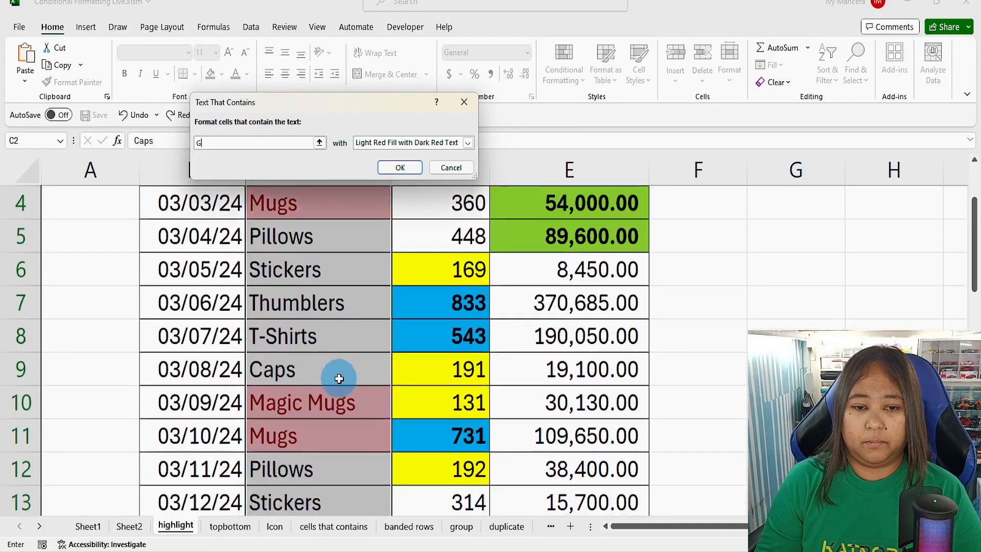
scroll(340, 378, down, 6)
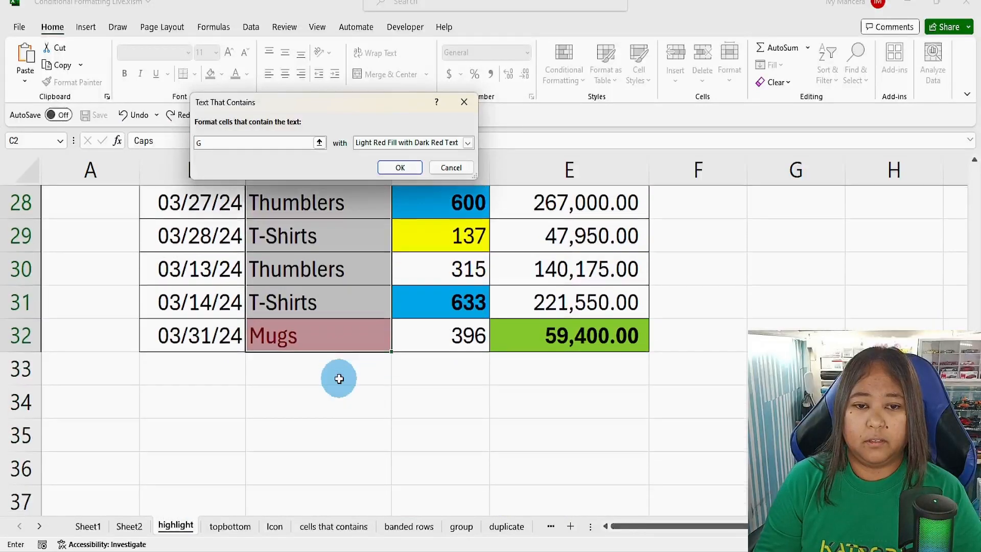
scroll(339, 378, up, 4)
scroll(340, 378, up, 4)
Step: Set the rule's text to er and apply it with Light Red Fill with Dark Red Text to the Products values
drag(220, 142, 167, 136)
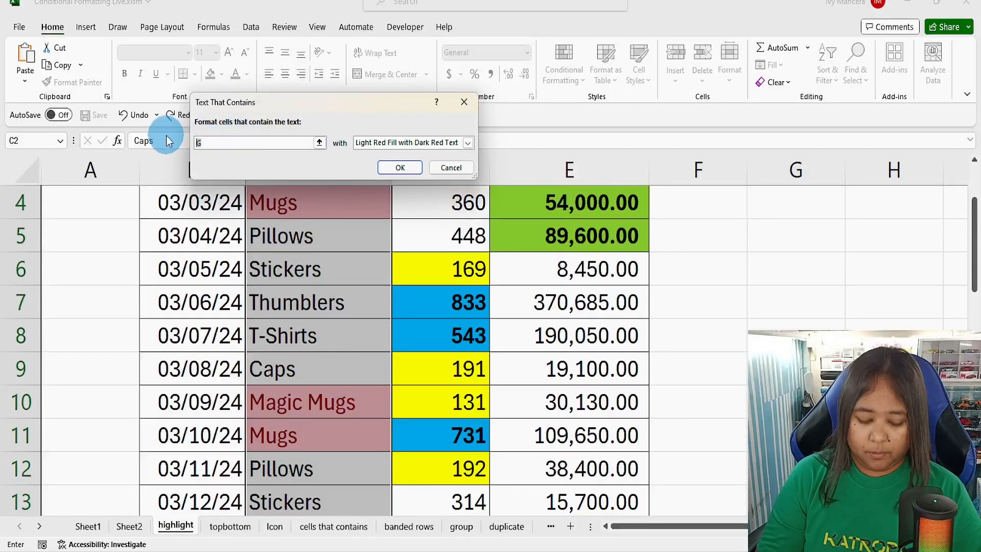
text(er)
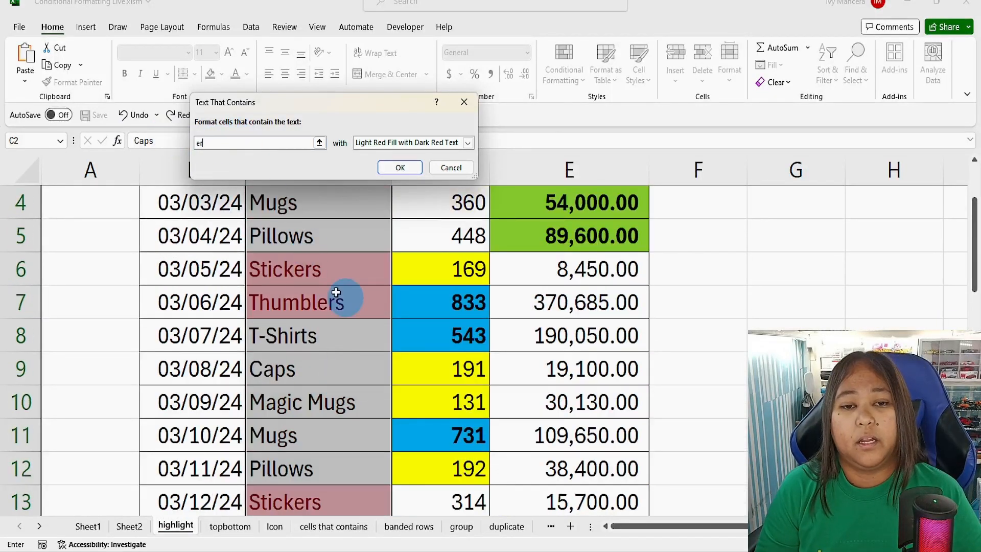
scroll(362, 386, down, 2)
scroll(362, 386, down, 5)
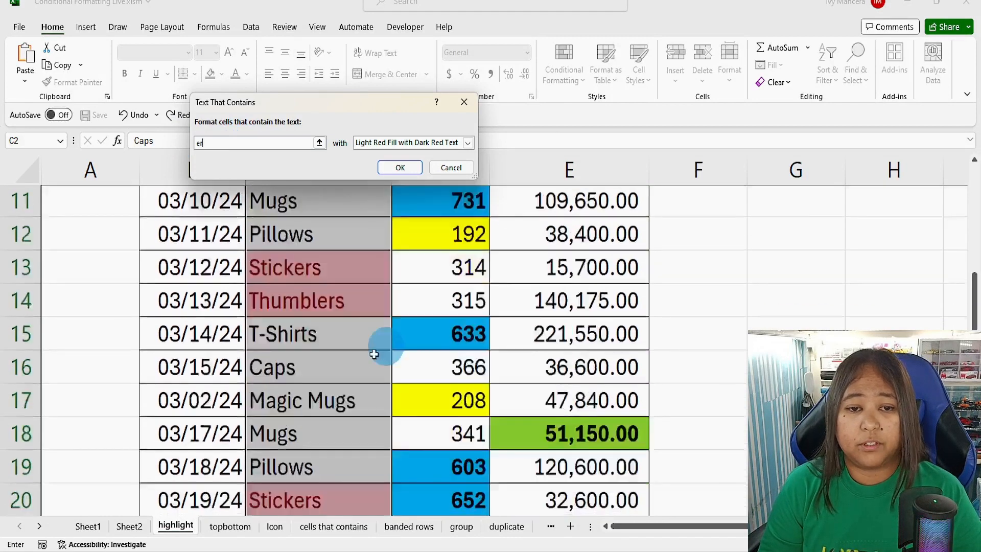
scroll(317, 447, up, 4)
scroll(317, 447, up, 4)
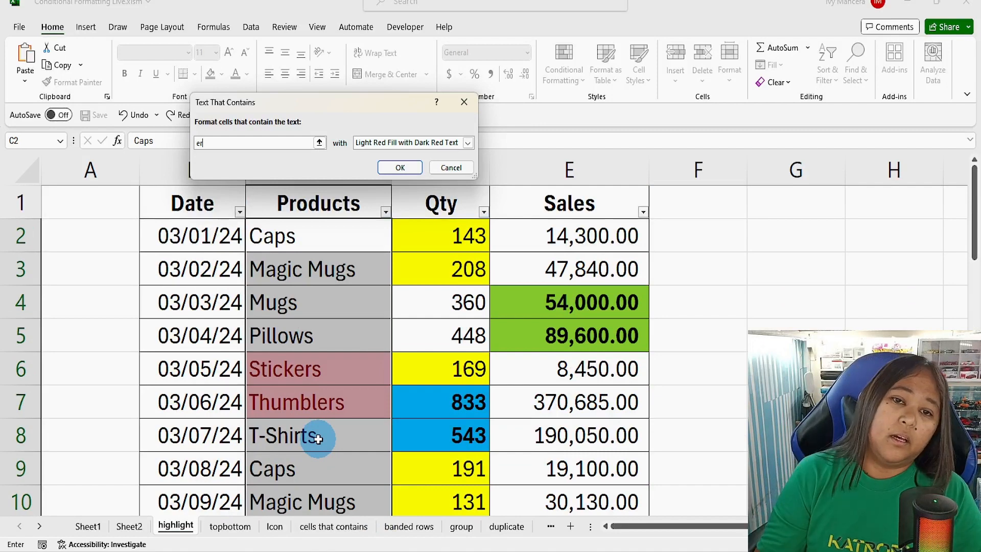
click(400, 169)
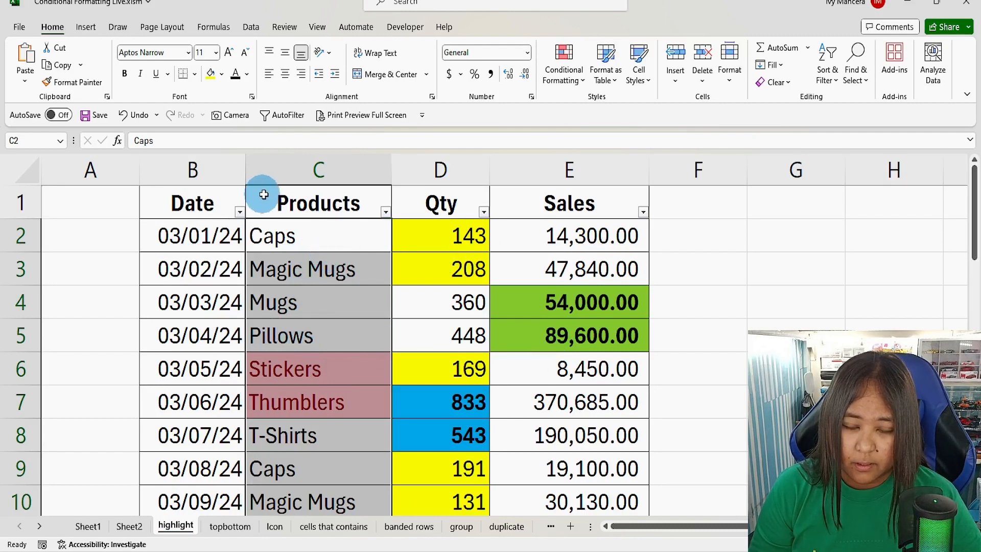
Step: Examine which Products values the er rule highlights throughout the sales table
scroll(292, 377, down, 9)
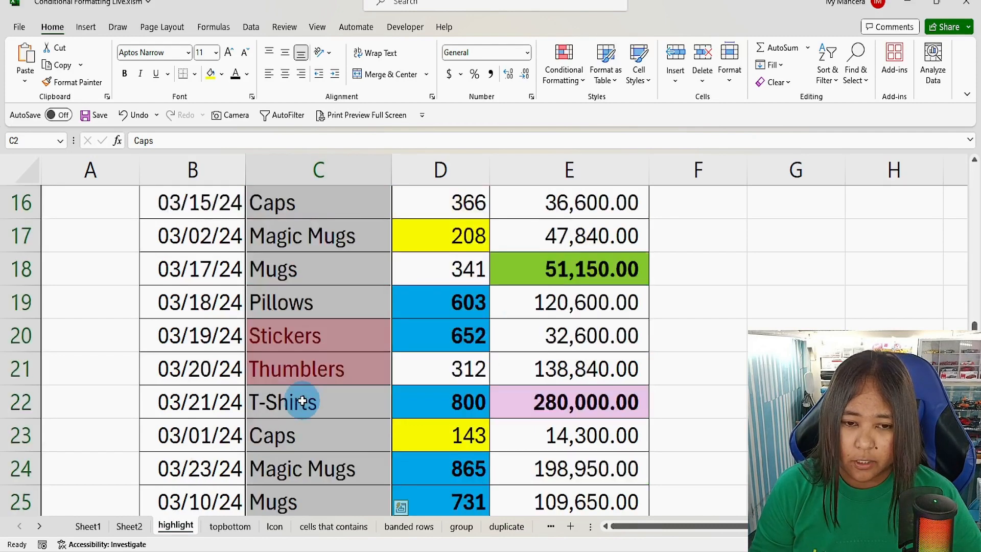
scroll(300, 398, up, 5)
scroll(302, 400, up, 4)
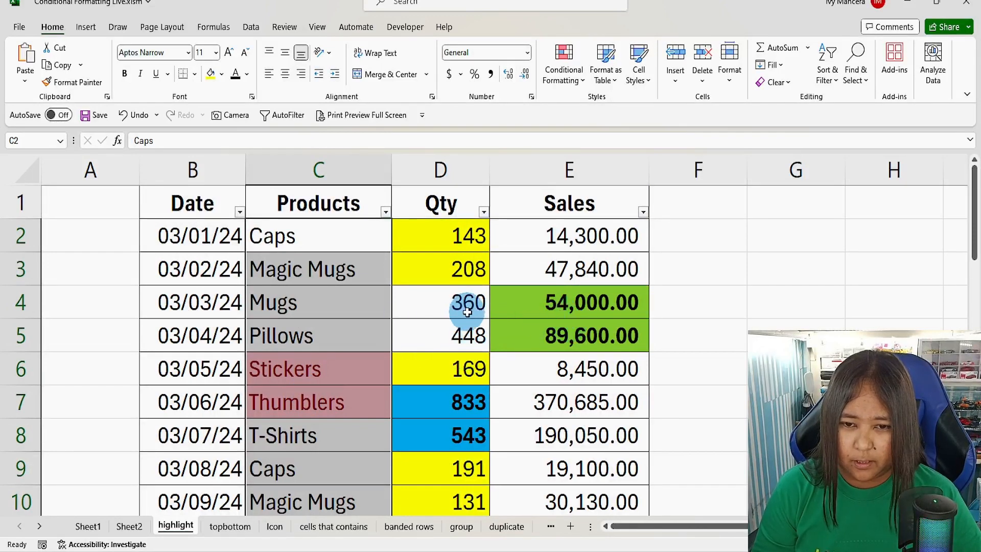
click(153, 203)
key(ctrl+a)
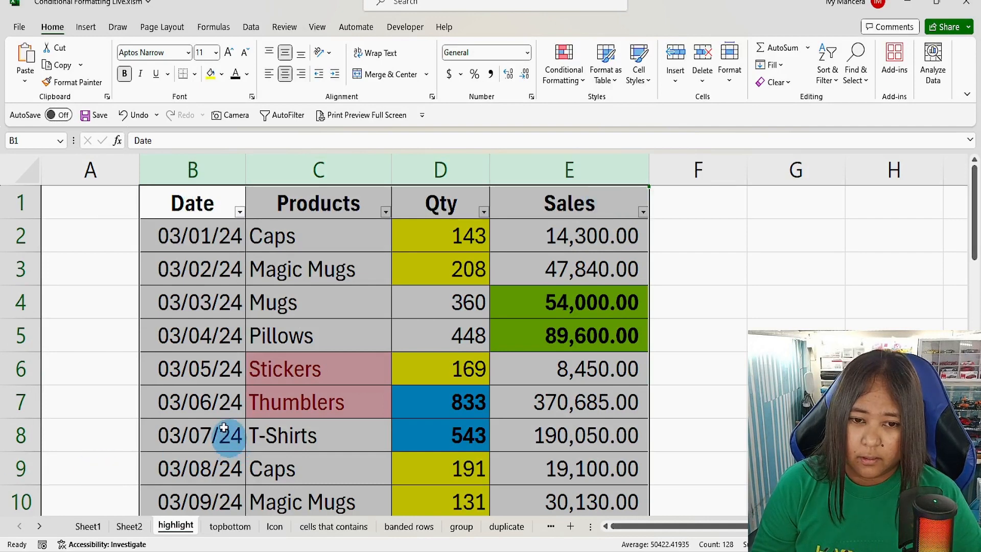
click(274, 372)
click(288, 246)
drag(288, 338, 295, 370)
click(302, 428)
scroll(302, 428, down, 8)
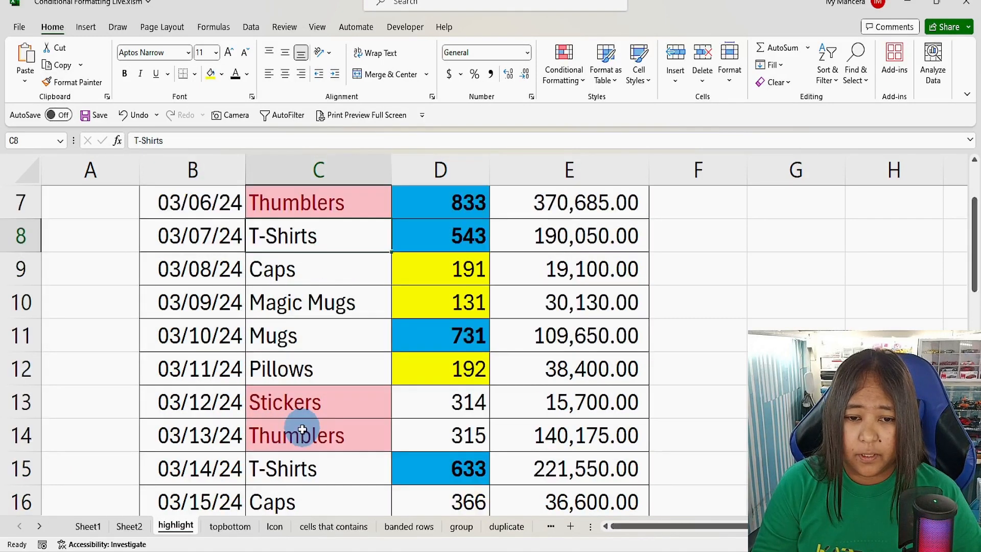
scroll(287, 468, down, 2)
scroll(300, 434, up, 10)
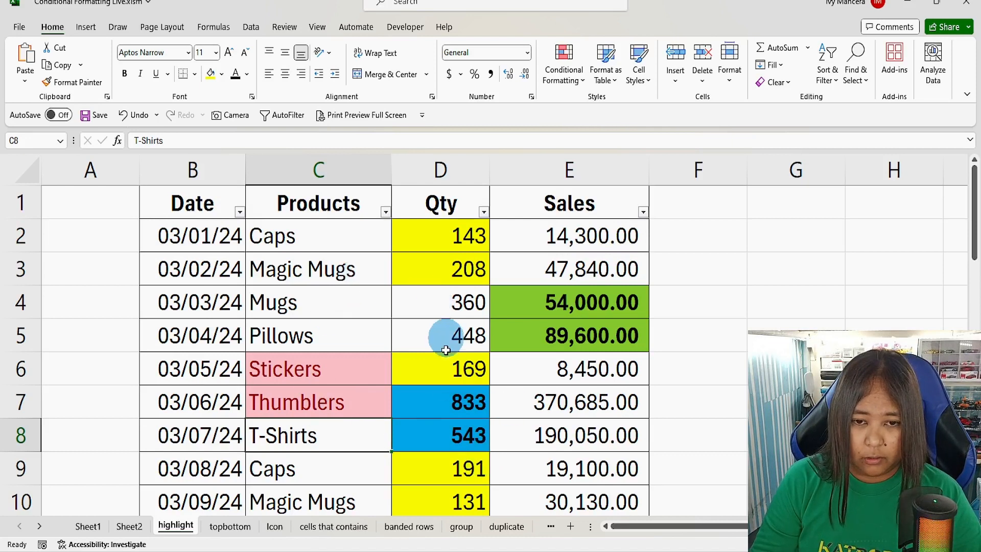
Step: Look over the Products values and the highlighted Qty values, selecting each column's data from row 2 down
click(389, 235)
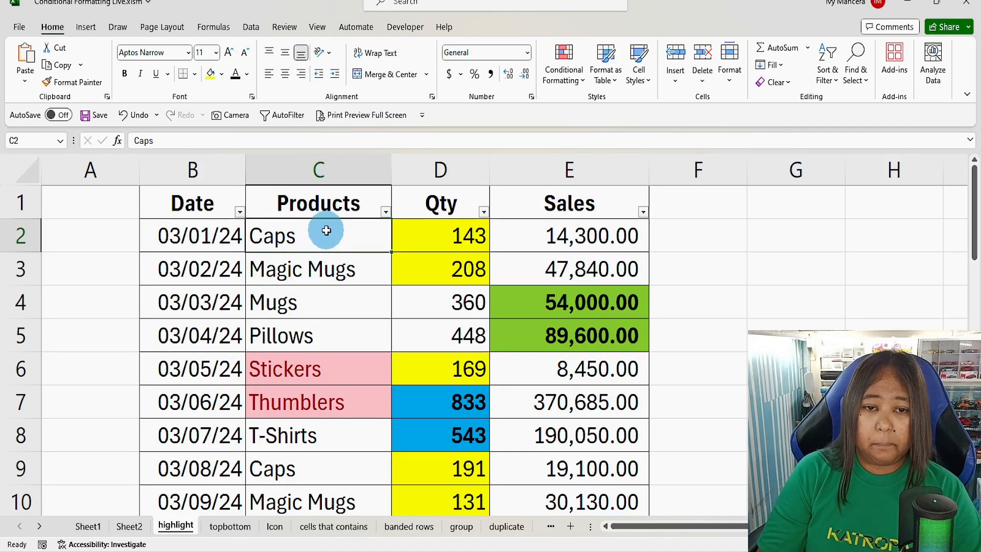
drag(327, 234, 398, 460)
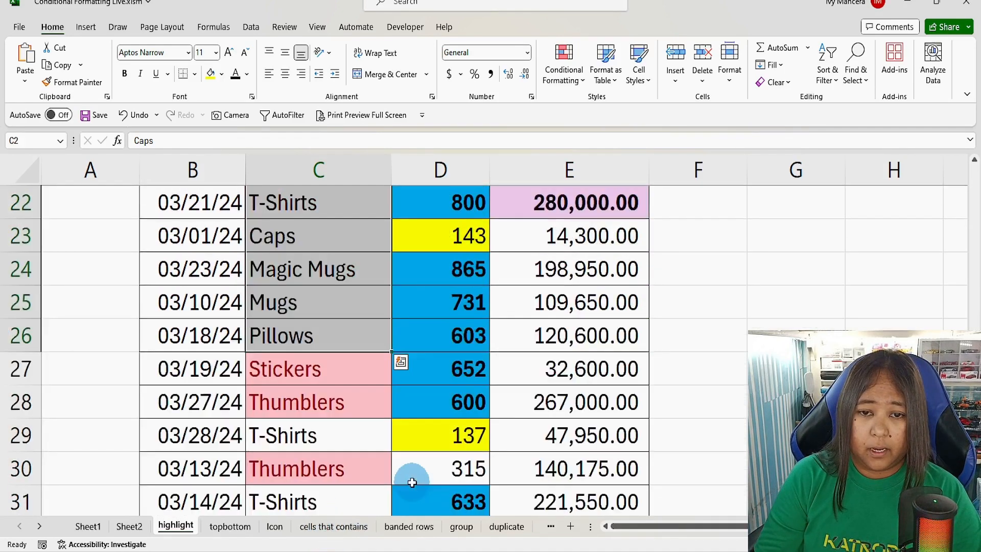
scroll(409, 477, up, 7)
click(456, 261)
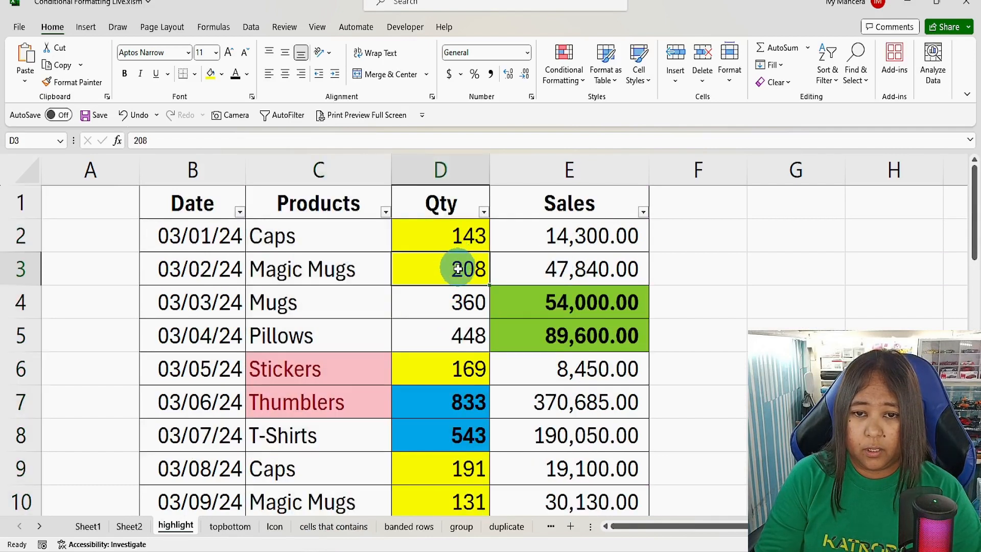
click(464, 374)
click(459, 443)
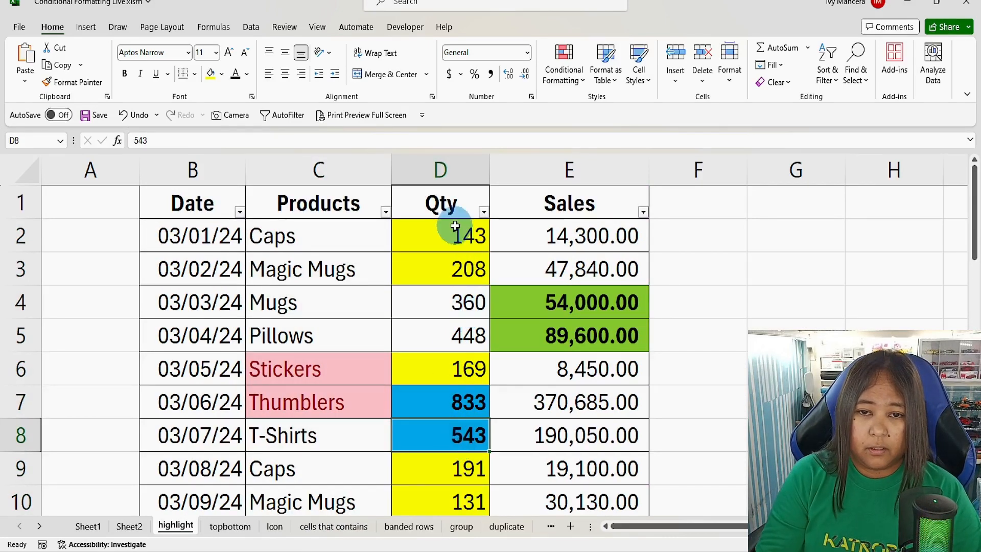
drag(453, 226, 466, 434)
scroll(466, 434, up, 8)
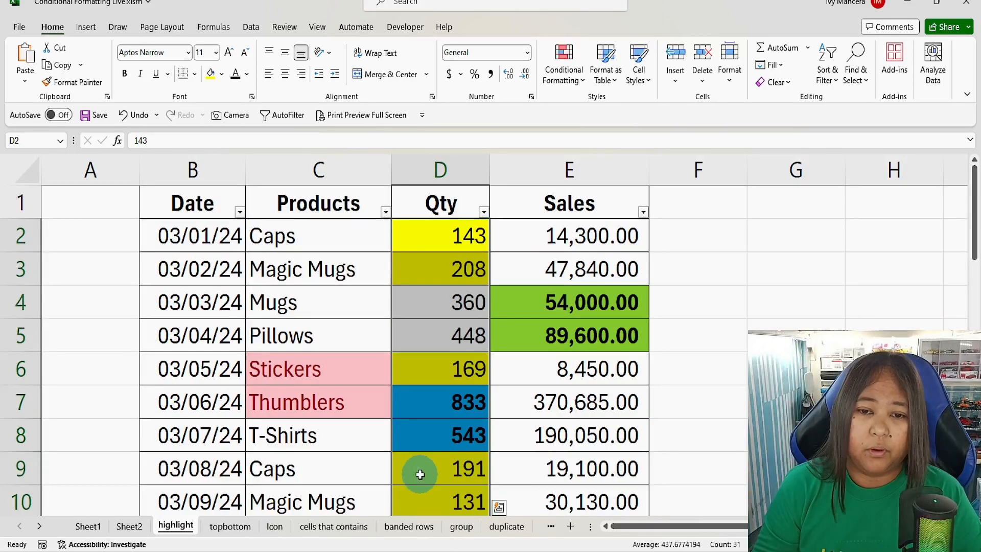
click(437, 232)
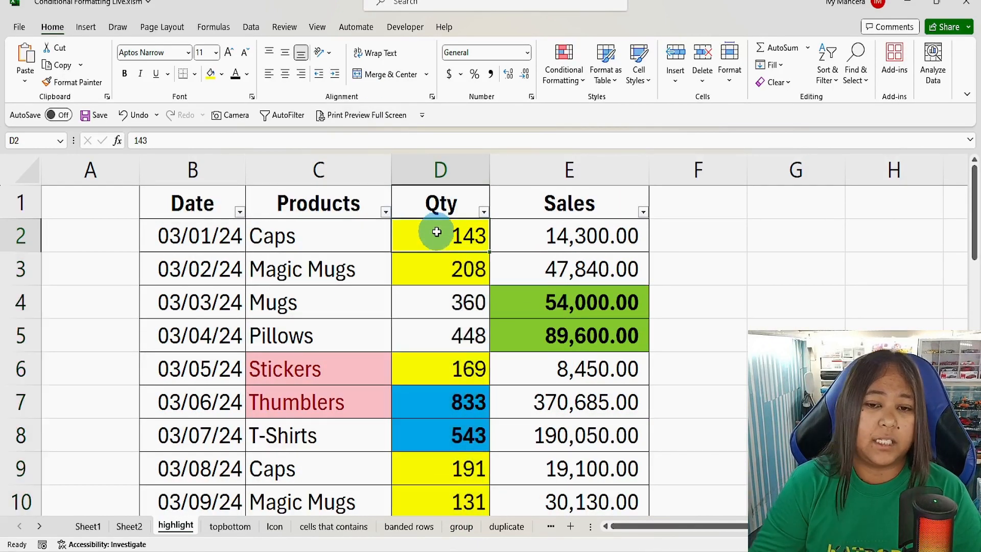
Step: Look at the sort and filter options of the Qty column without changing them
click(448, 405)
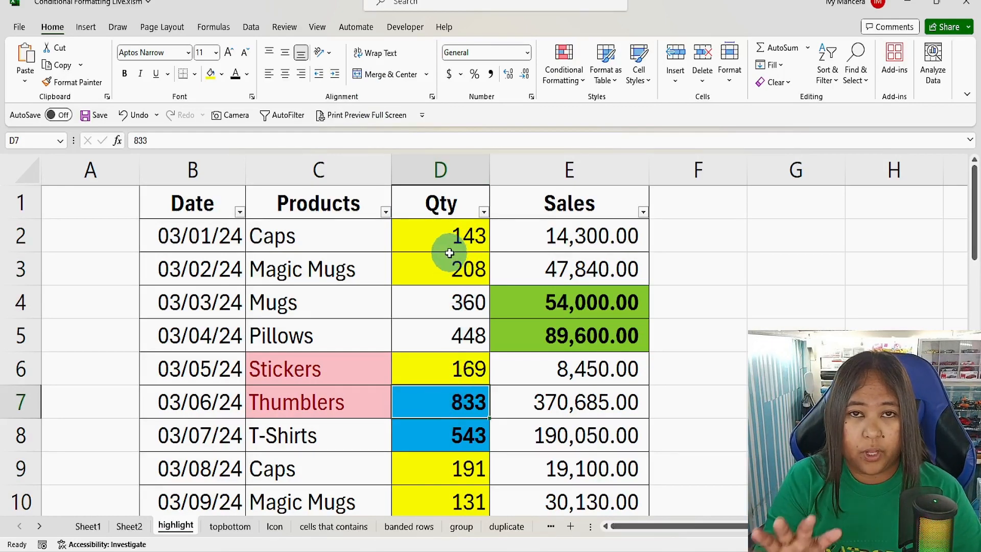
scroll(440, 353, down, 1)
scroll(462, 328, up, 1)
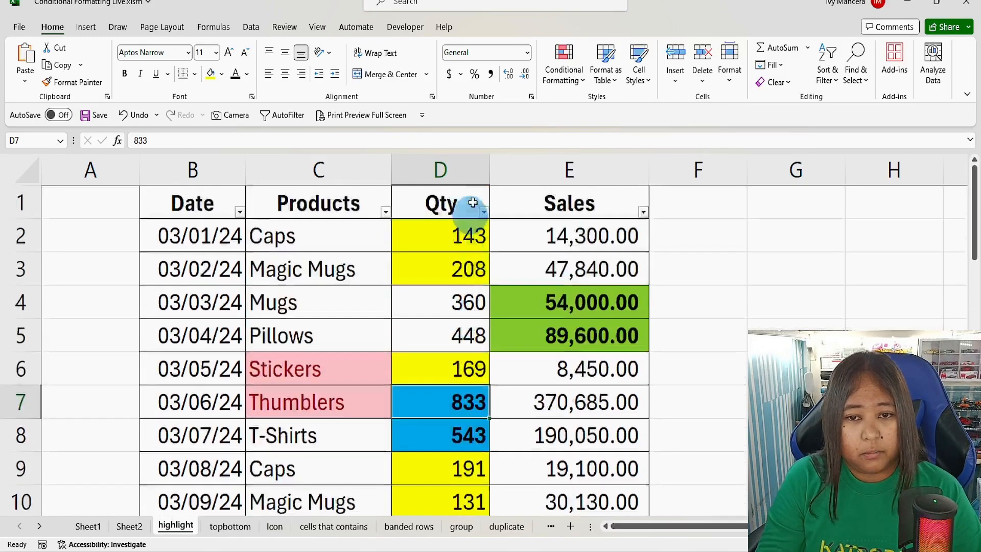
click(482, 213)
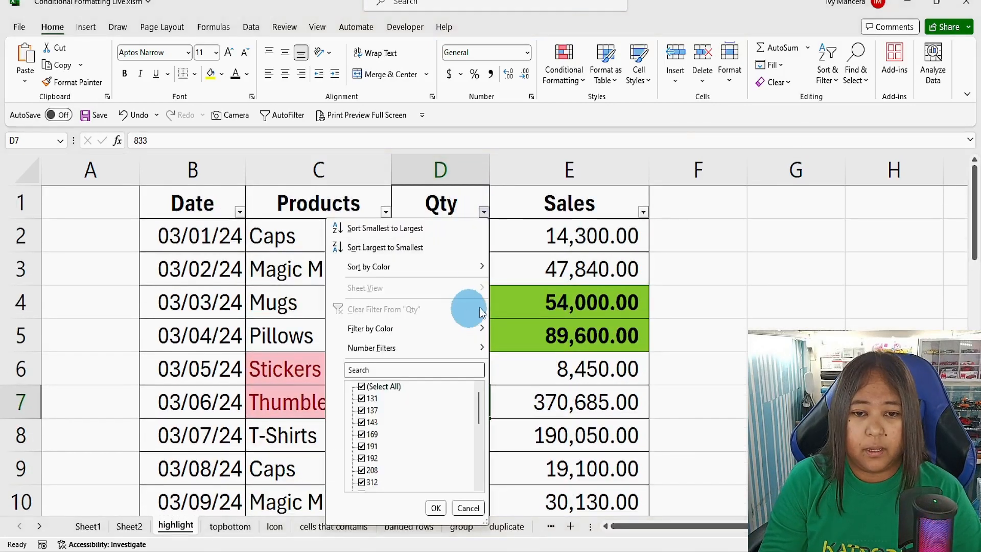
click(504, 269)
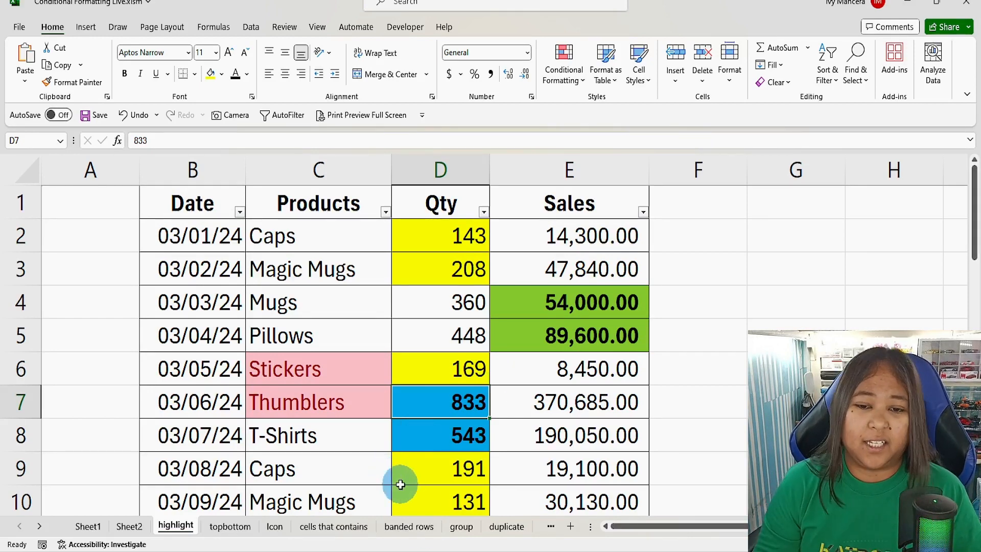
Step: Apply an A Date Occurring rule for Yesterday with Light Red Fill with Dark Red Text to the Date values from B2 down
click(584, 87)
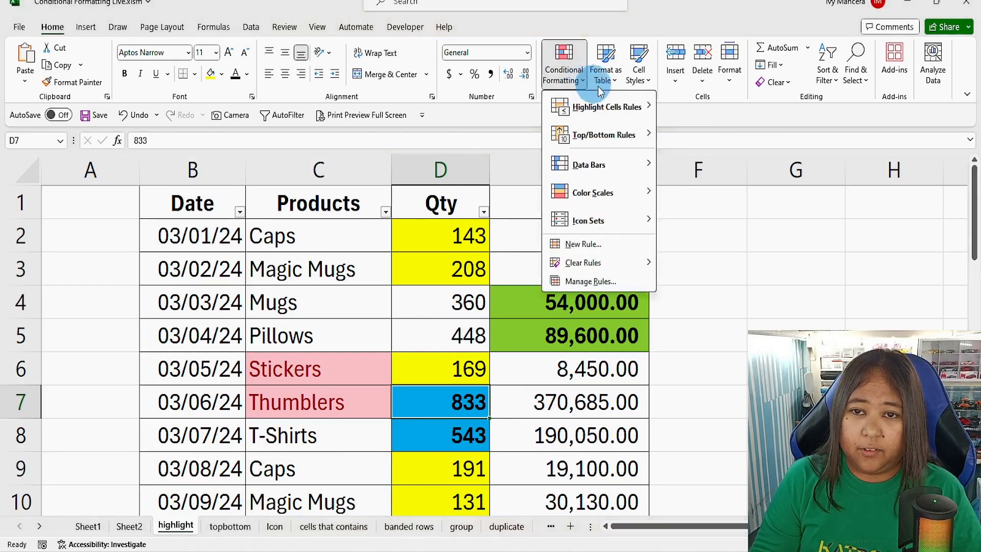
mouse_move(614, 107)
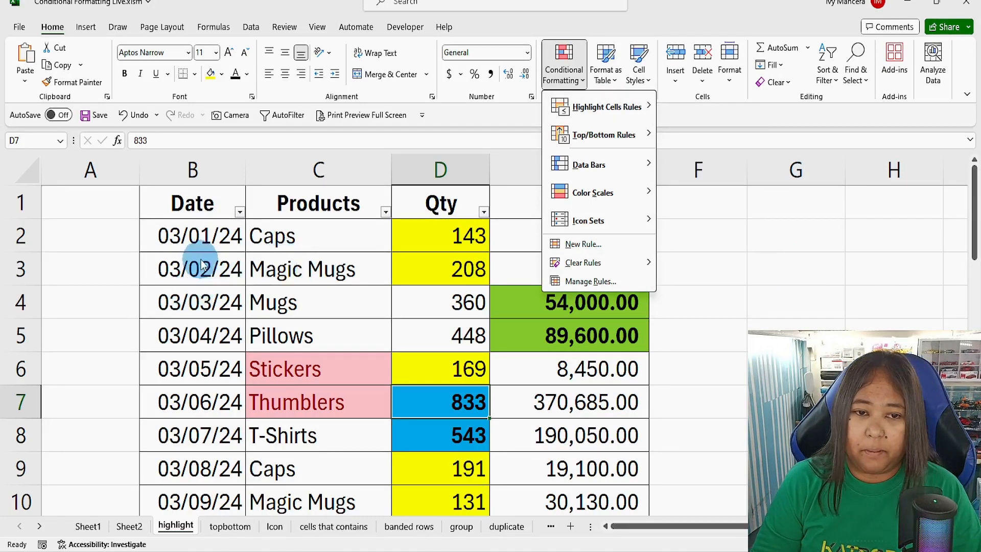
click(201, 230)
drag(204, 230, 217, 394)
scroll(271, 336, up, 9)
click(564, 64)
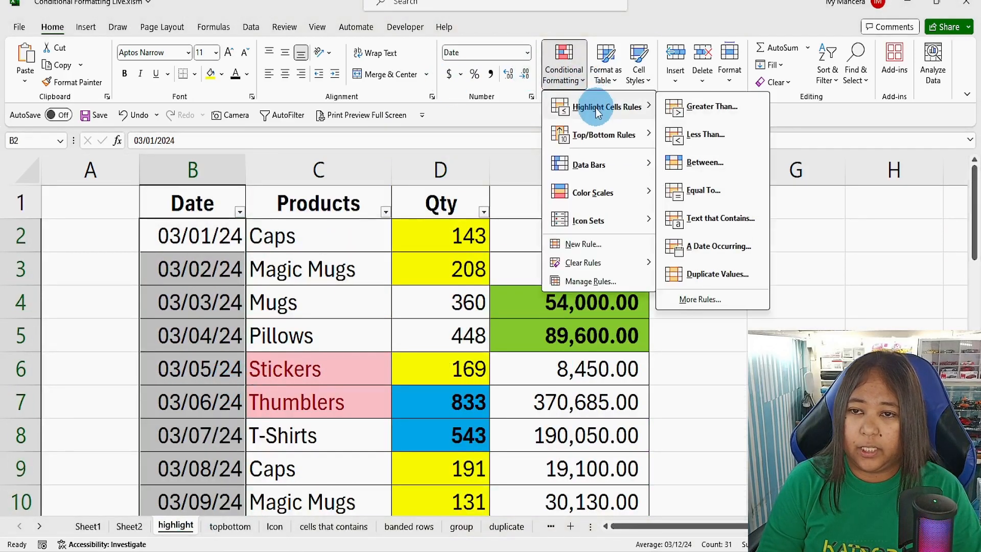
click(723, 248)
click(288, 127)
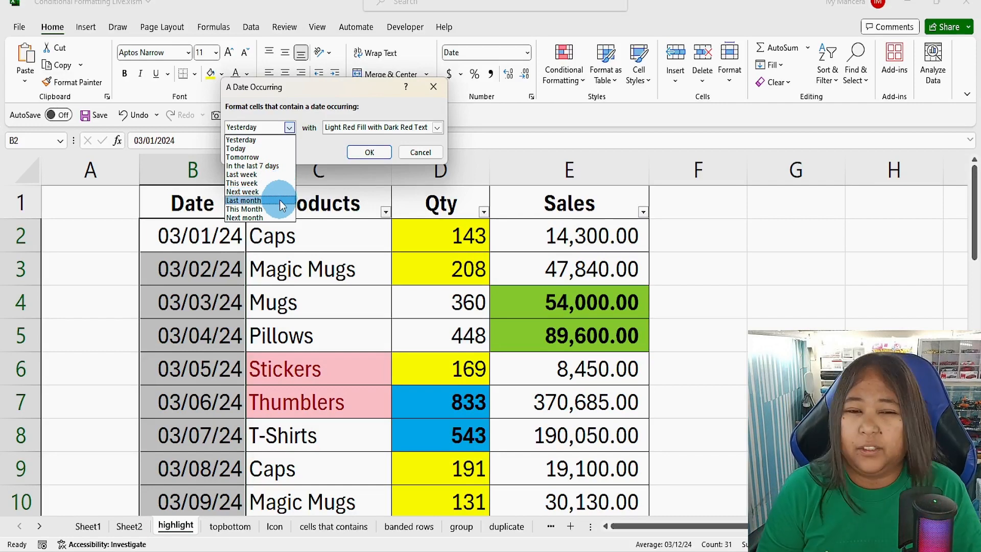
click(366, 293)
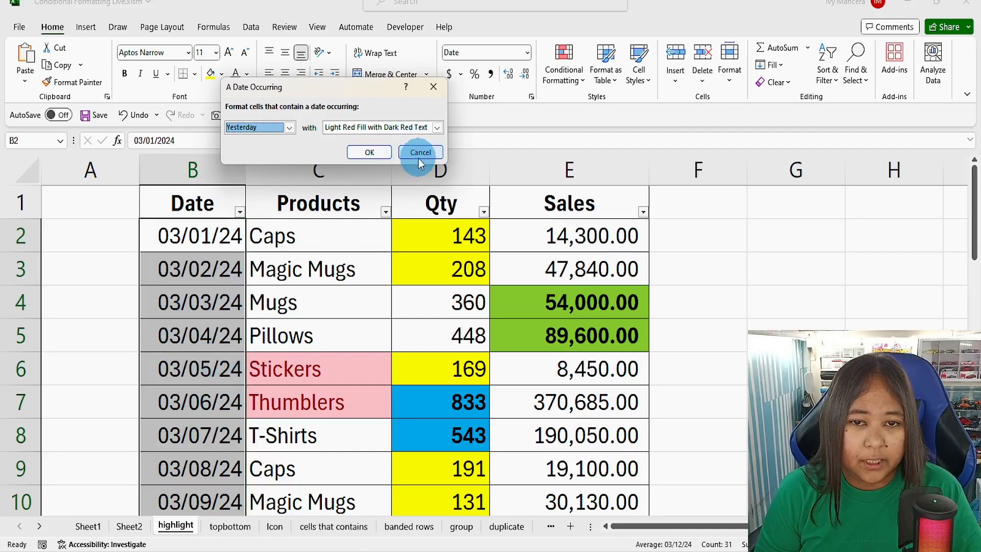
click(369, 152)
Step: Reapply the Yesterday date rule with the same light red format to the selected Date values and check the whole column
scroll(290, 376, down, 12)
scroll(286, 375, up, 5)
scroll(259, 436, down, 2)
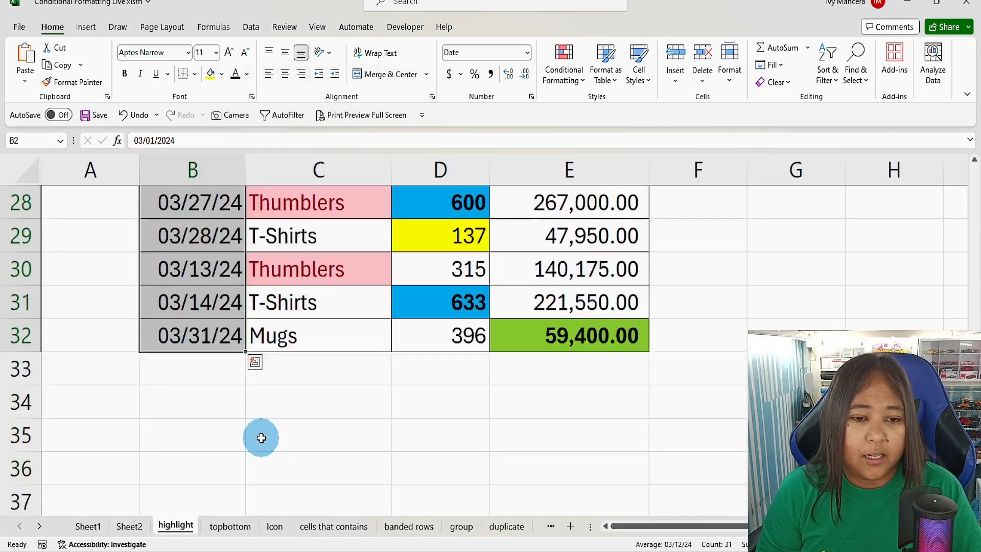
scroll(205, 347, up, 9)
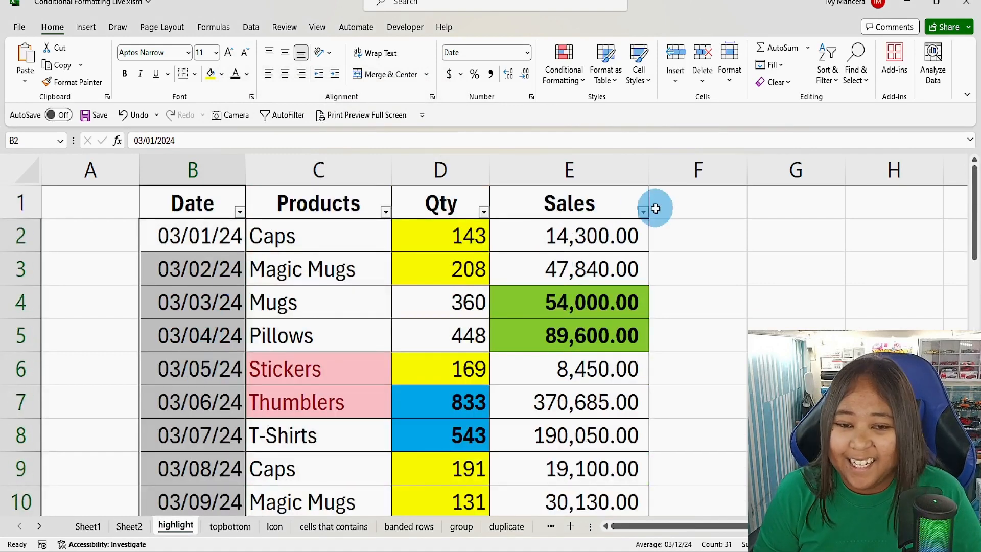
click(569, 83)
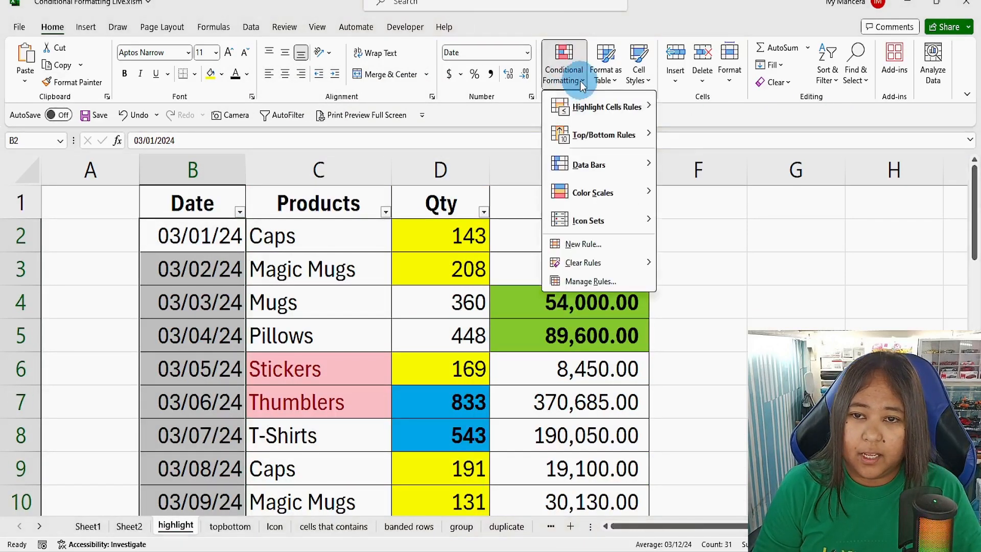
mouse_move(649, 114)
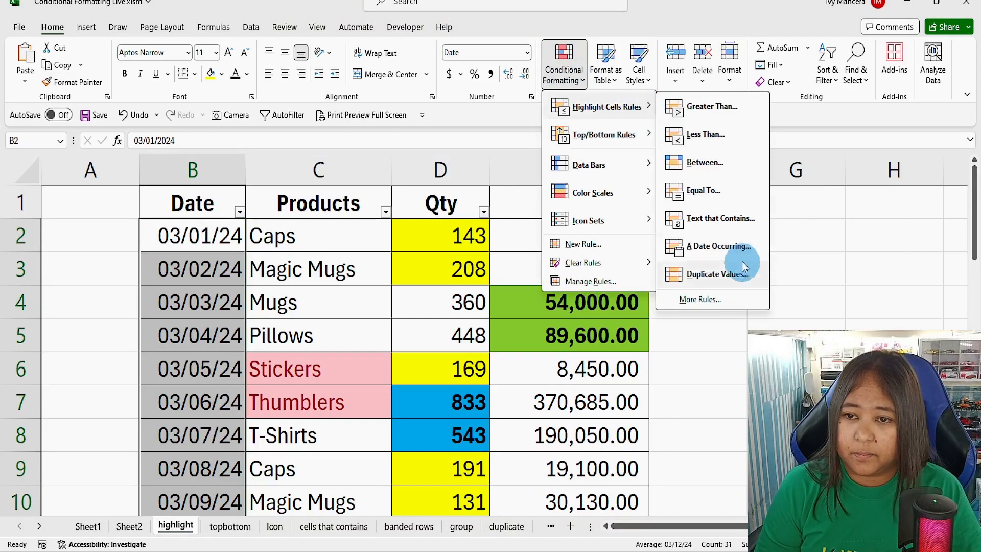
click(725, 250)
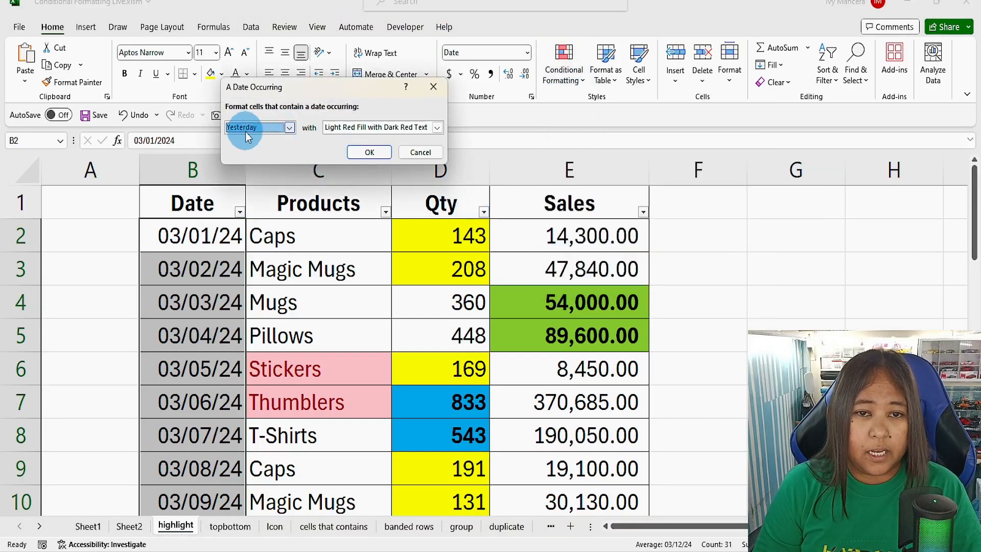
click(370, 152)
scroll(271, 433, down, 3)
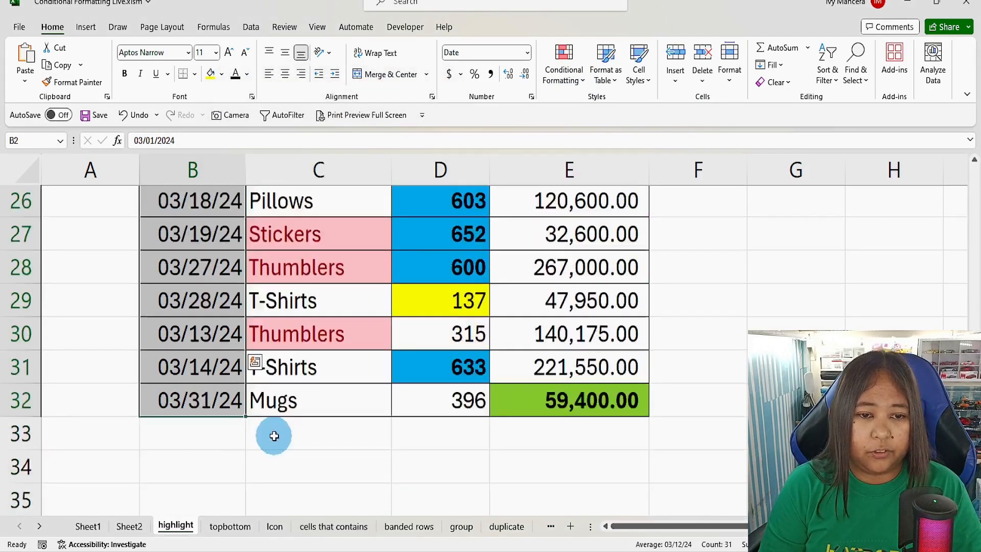
scroll(222, 335, up, 8)
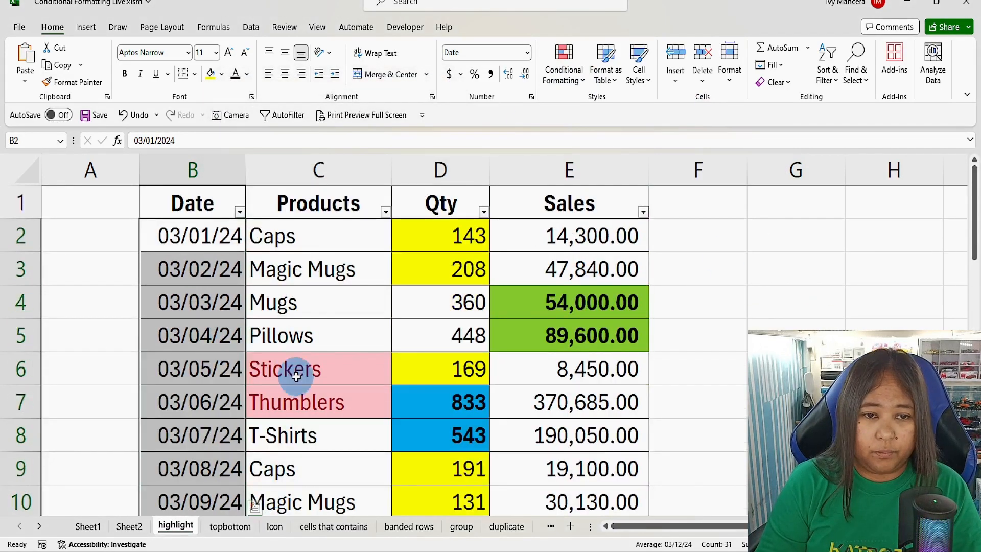
scroll(296, 377, down, 9)
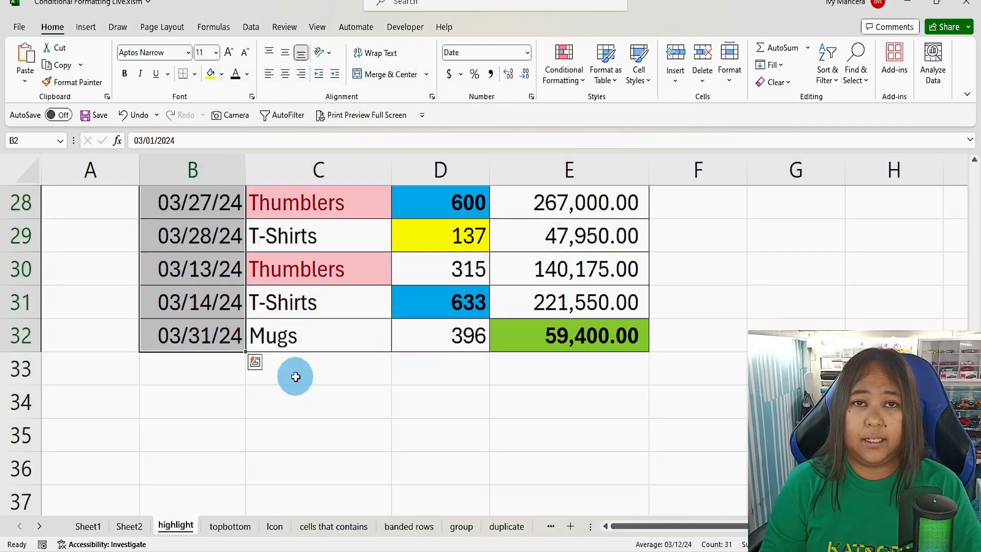
Step: Add an In the last 7 days date rule with Light Red Fill with Dark Red Text to the Date values and check the column
click(564, 74)
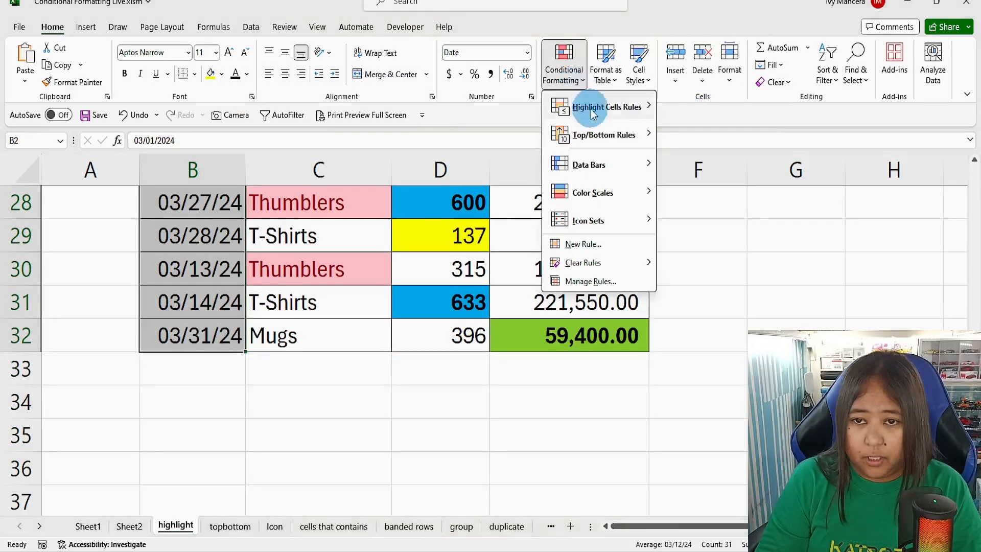
click(714, 251)
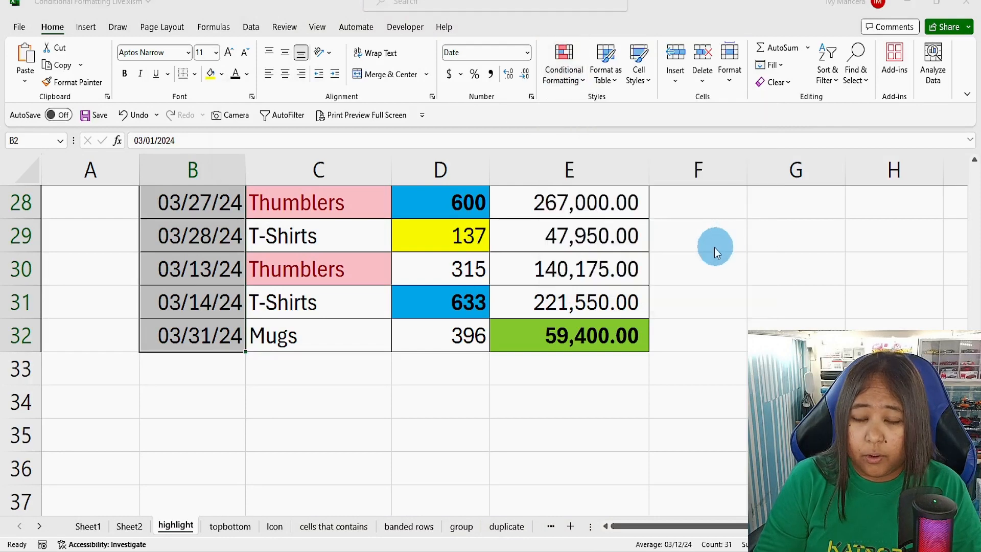
click(289, 128)
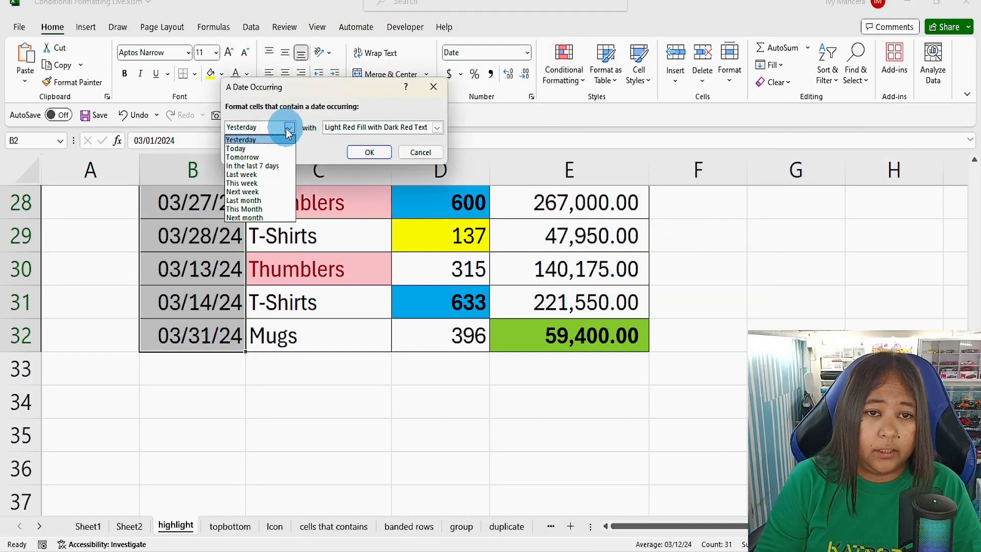
click(283, 166)
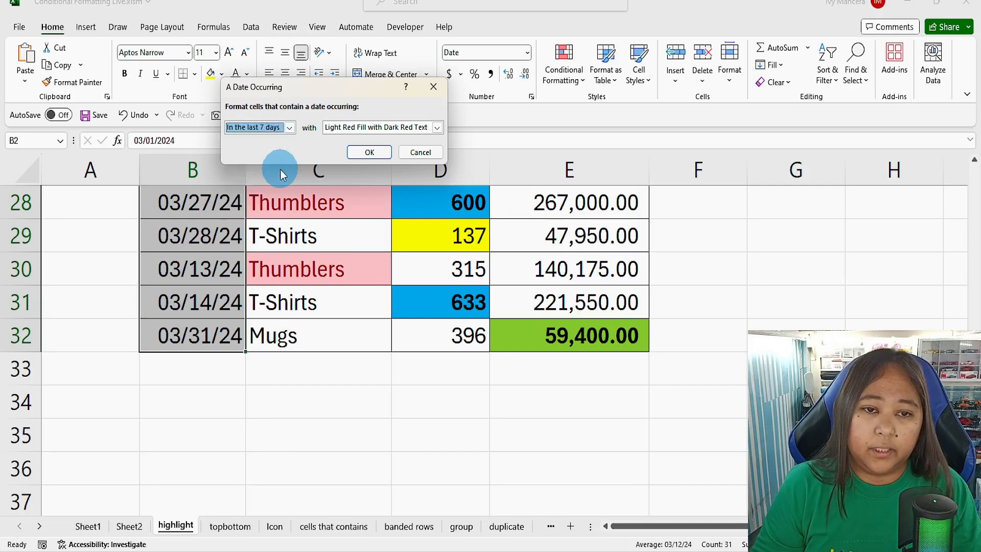
click(379, 156)
scroll(227, 337, up, 4)
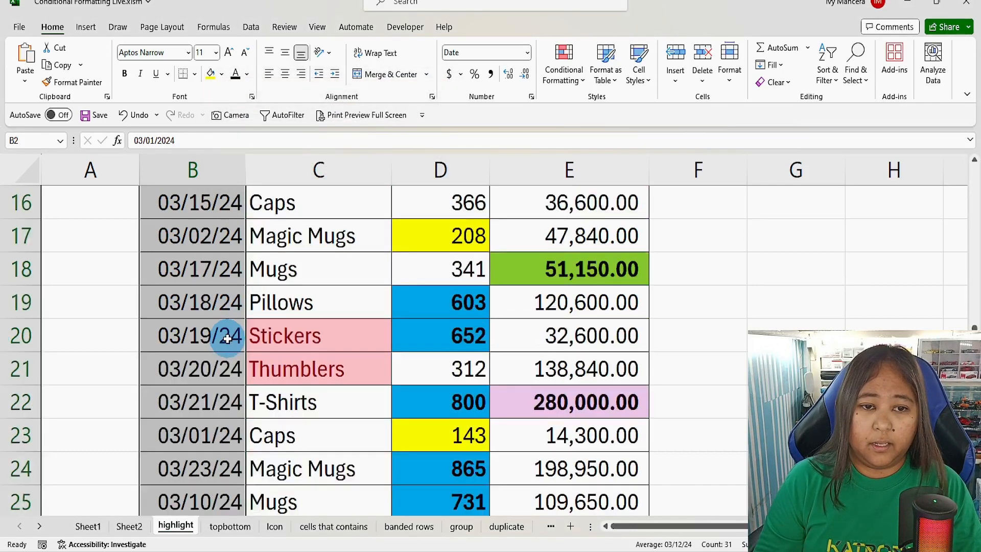
scroll(227, 337, up, 5)
scroll(227, 337, down, 10)
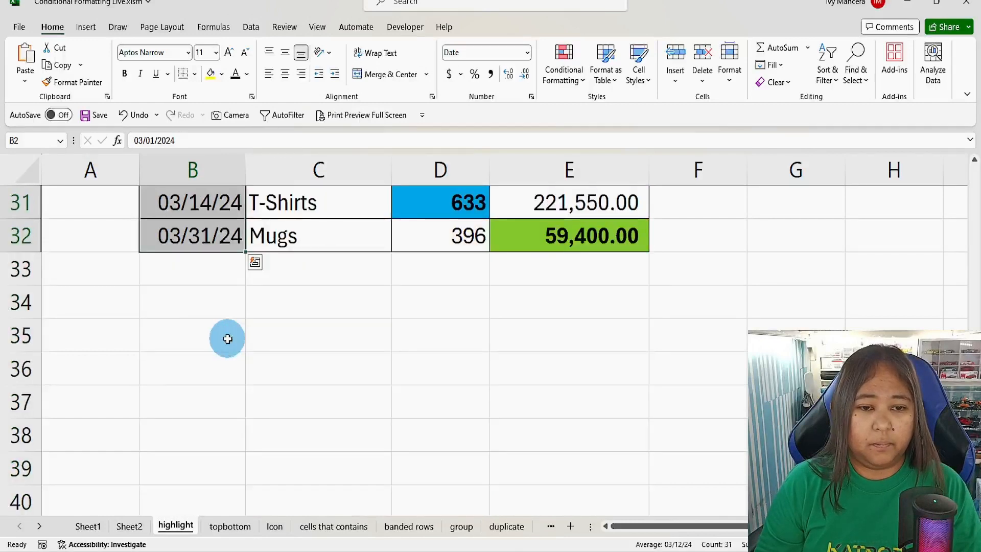
scroll(228, 339, down, 1)
Step: Review the period choices offered by the A Date Occurring rule and close it without applying
click(582, 84)
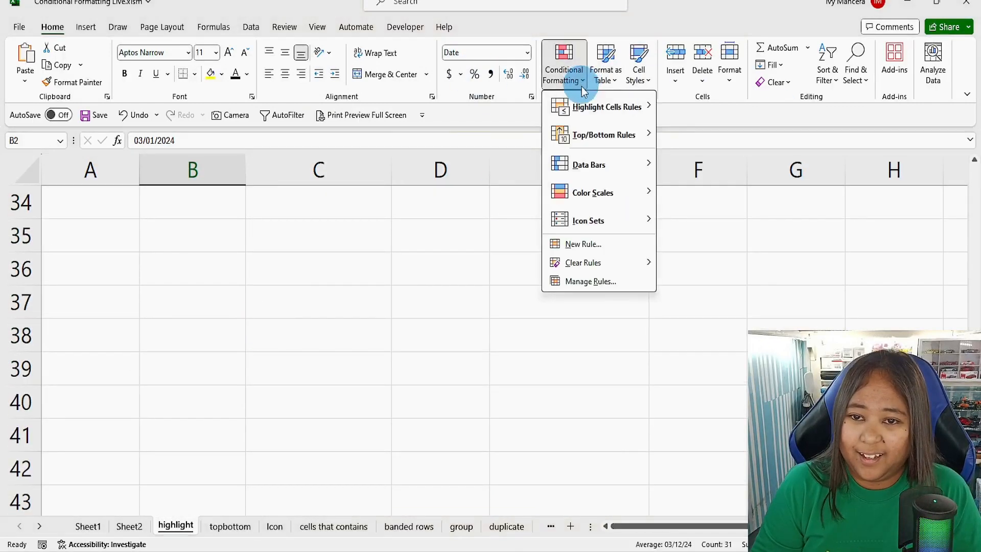
mouse_move(625, 106)
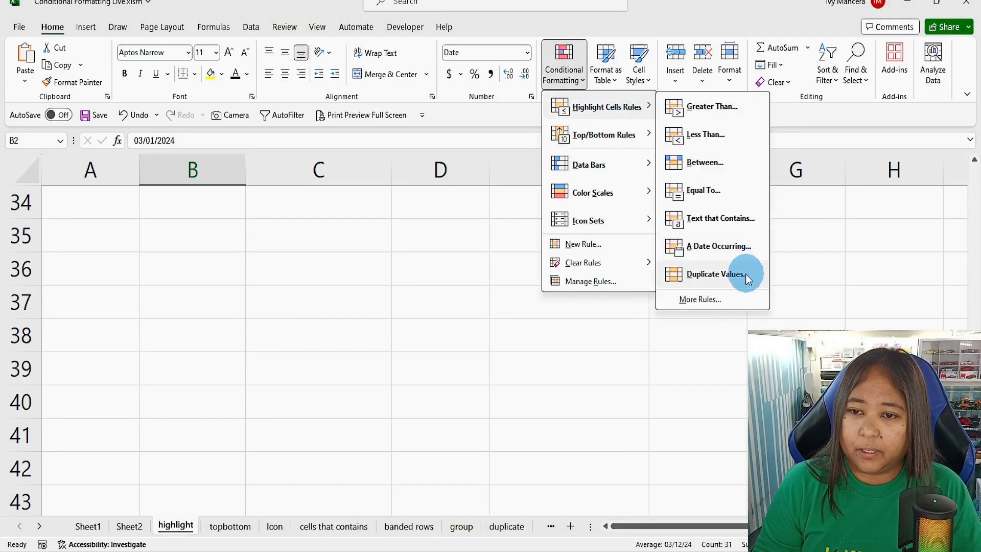
click(696, 251)
click(289, 128)
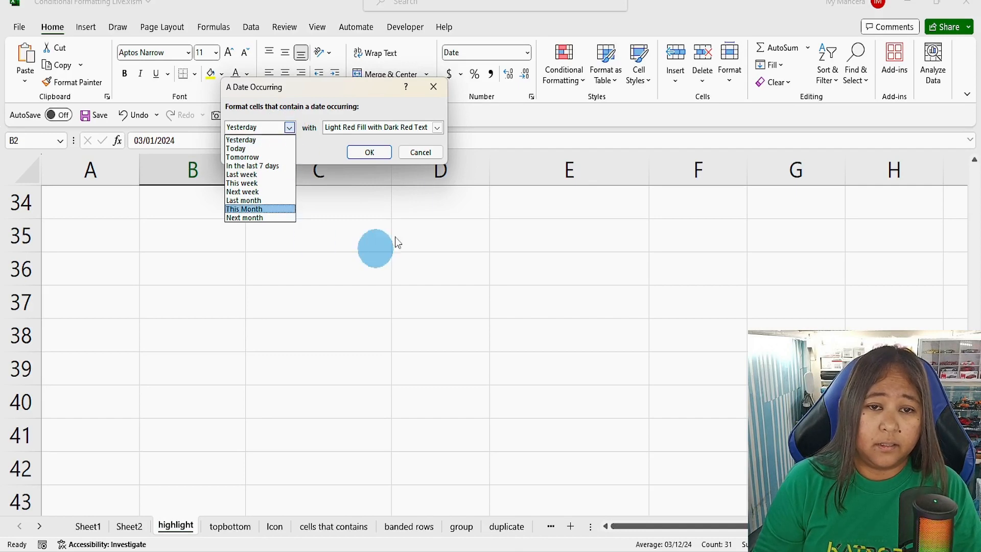
click(426, 157)
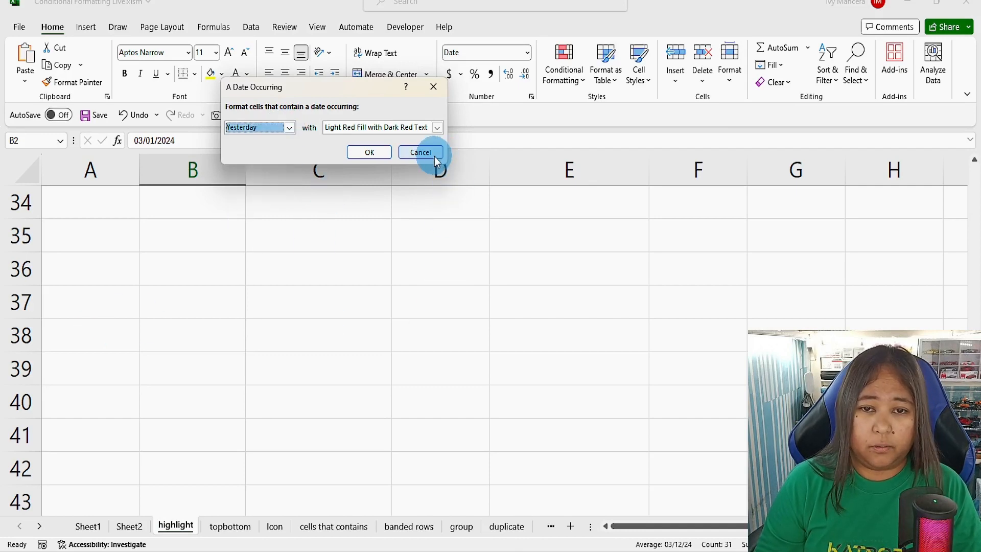
click(421, 152)
Step: Change the date of the first Caps row in B2 to 4/1/24
scroll(285, 372, up, 4)
scroll(211, 398, down, 3)
scroll(211, 398, up, 10)
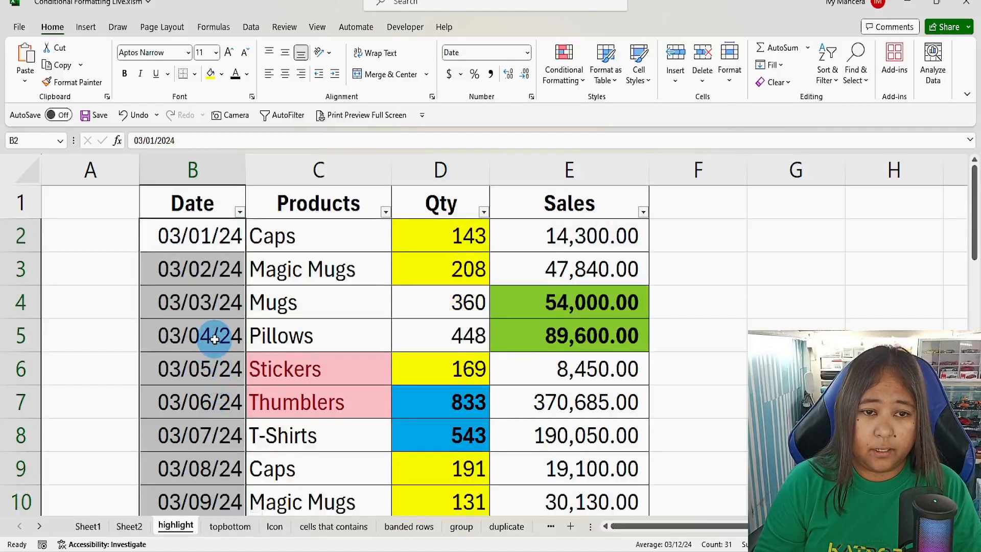
click(192, 225)
text(4/1/24)
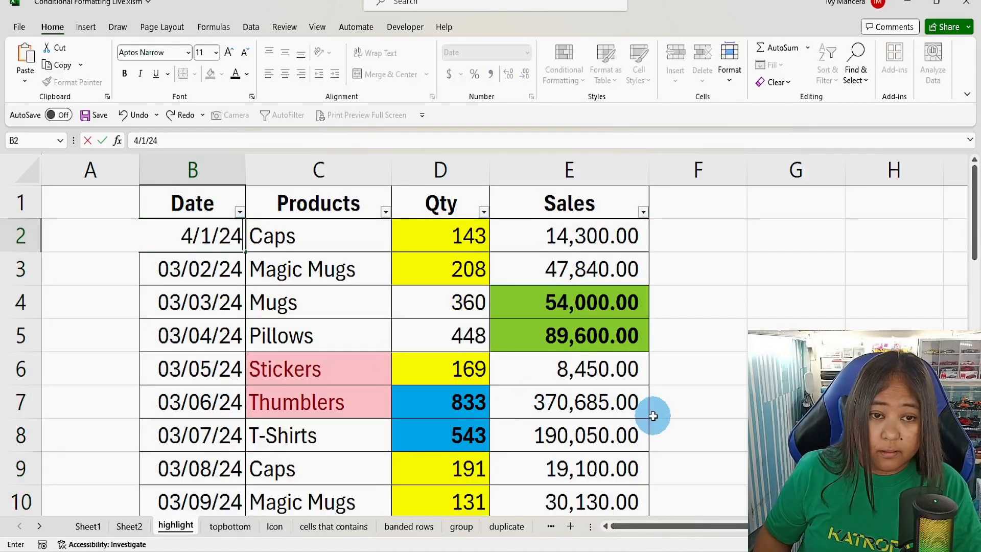
key(Return)
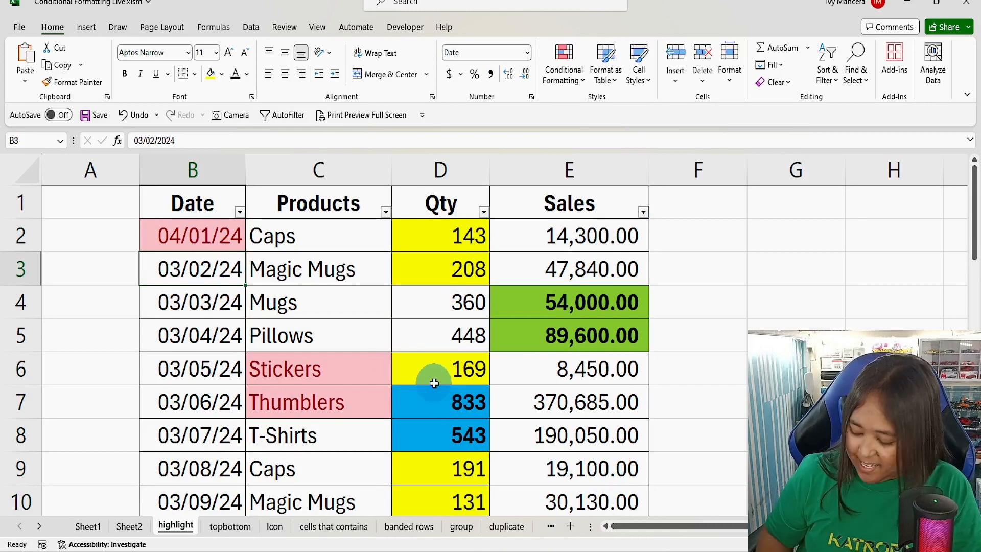
Step: Change the date in B3 to 4/7/24 and in B4 to 4/6/24, and check the formatting of the edited dates
text(4/0)
text(7/24)
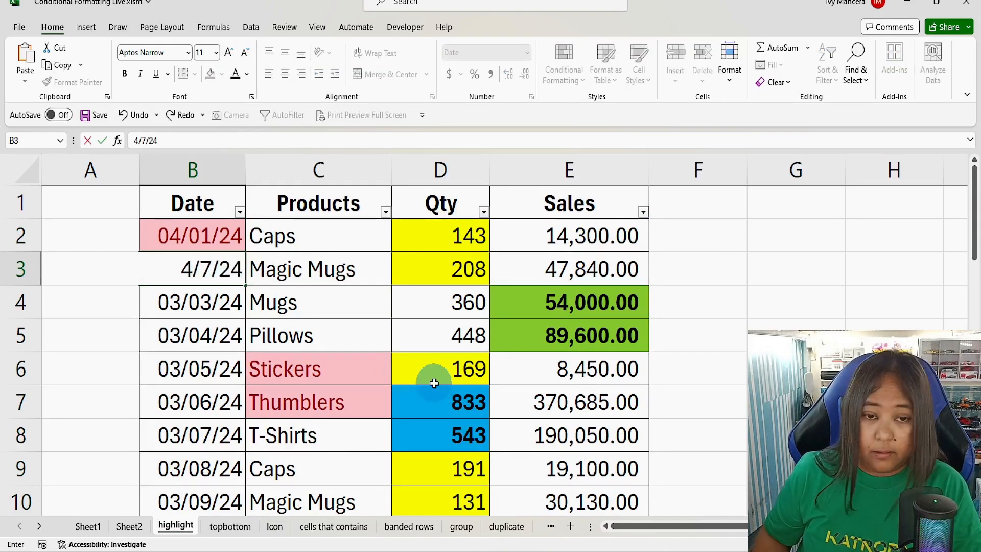
key(Return)
text(4/6/24)
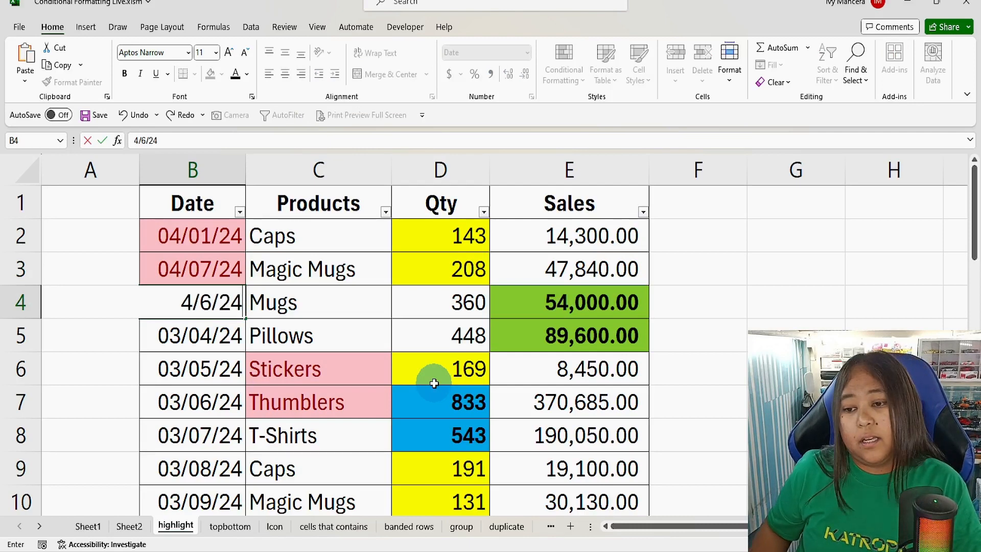
key(Return)
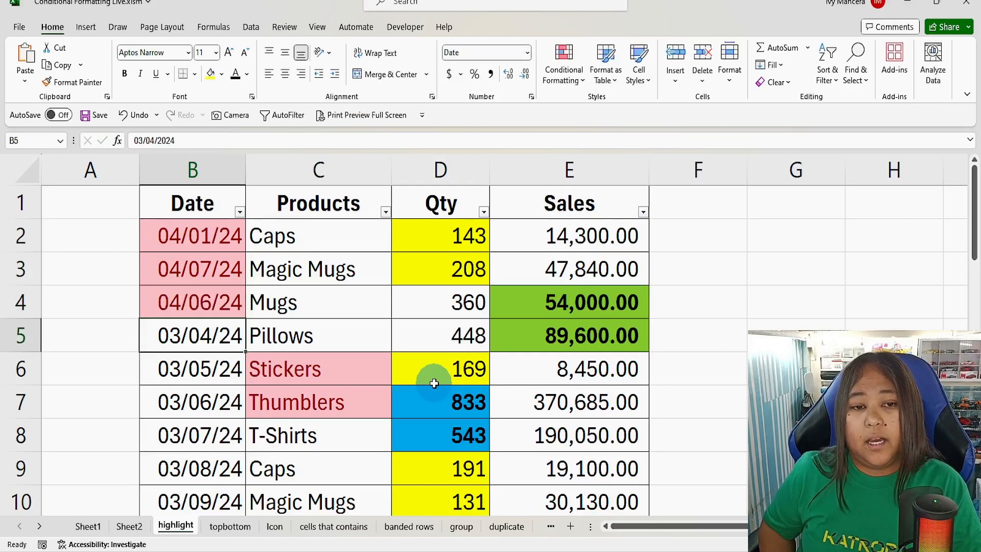
click(215, 240)
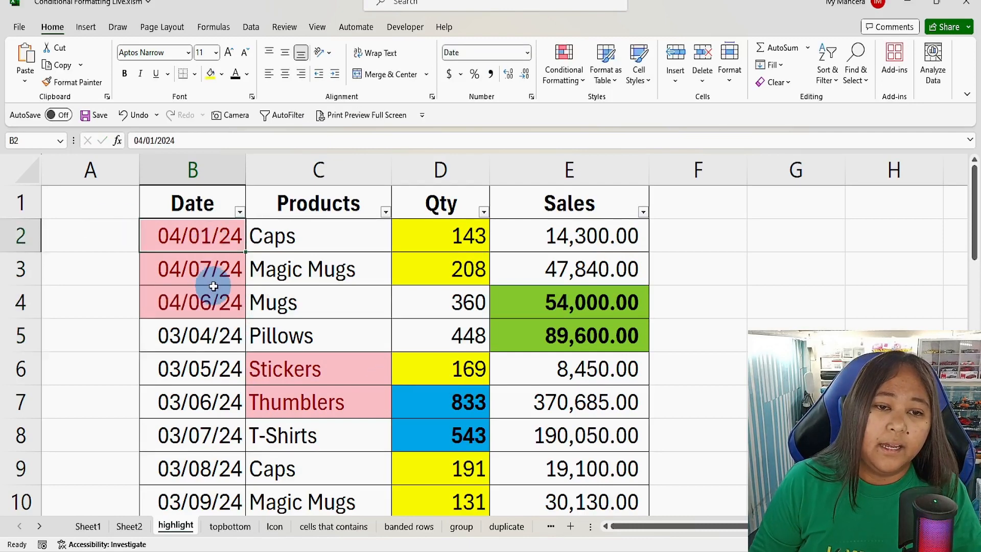
click(214, 270)
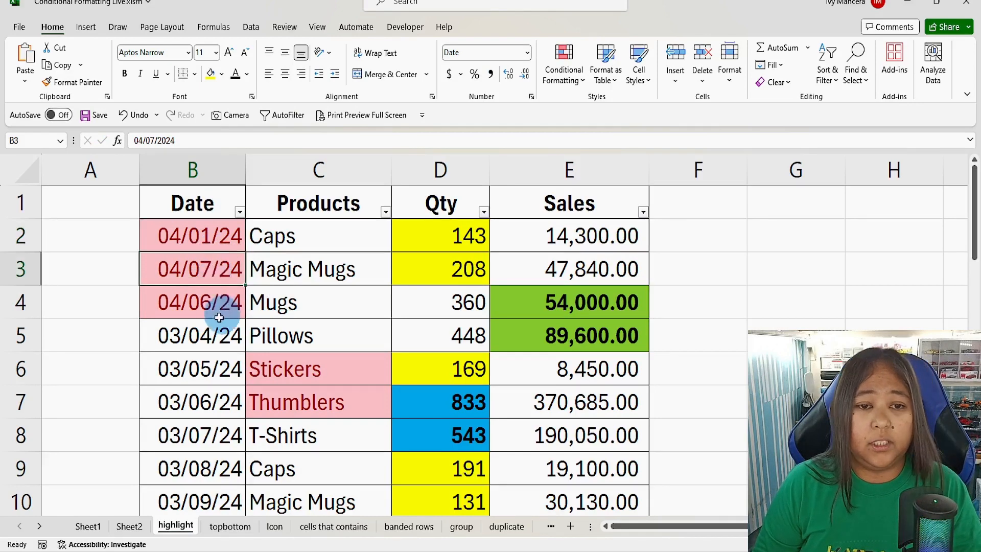
Step: Clear the conditional formatting rules from the Date values in B2:B32
drag(207, 233, 204, 378)
click(585, 82)
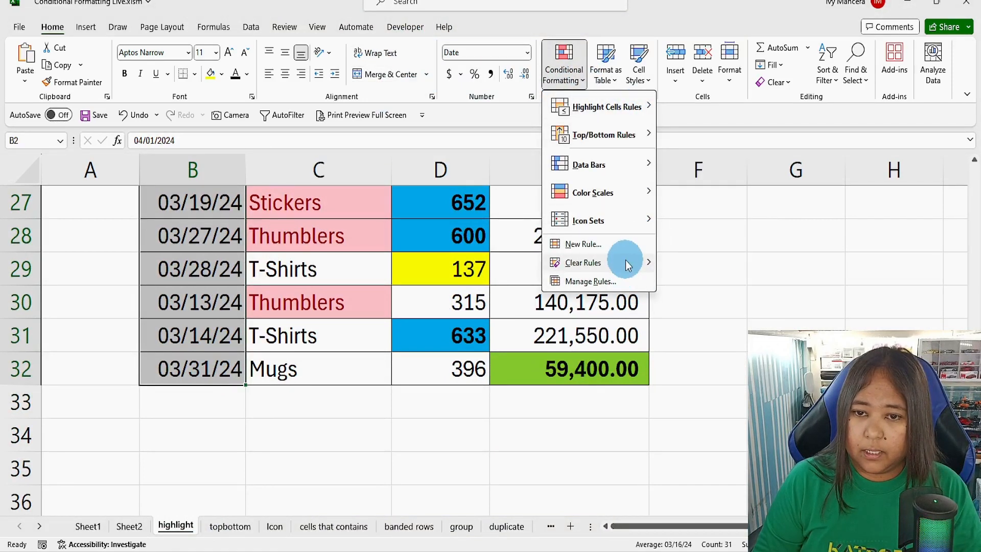
mouse_move(625, 260)
click(721, 262)
Step: Add an A Date Occurring rule for Yesterday with Light Red Fill with Dark Red Text to the Date values
scroll(494, 192, up, 9)
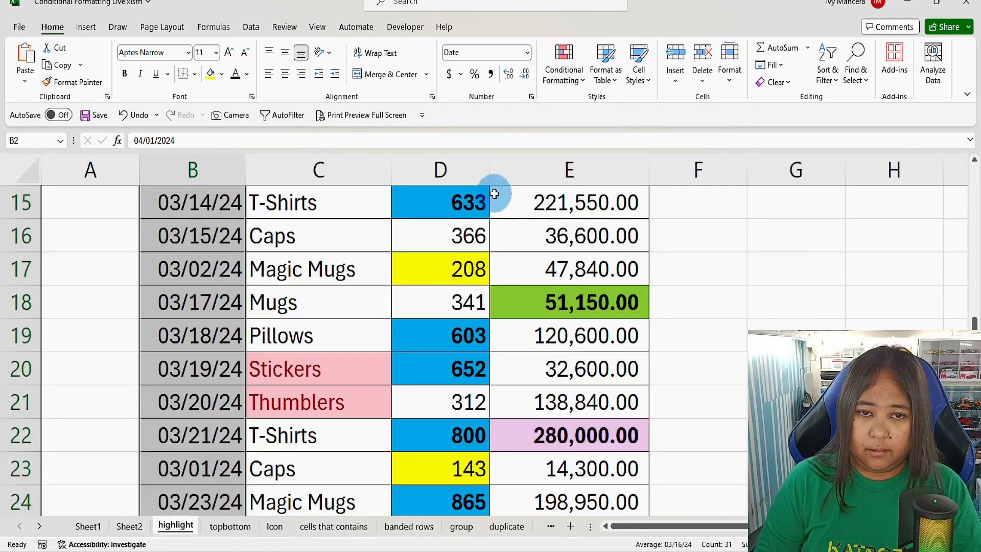
click(587, 81)
mouse_move(632, 102)
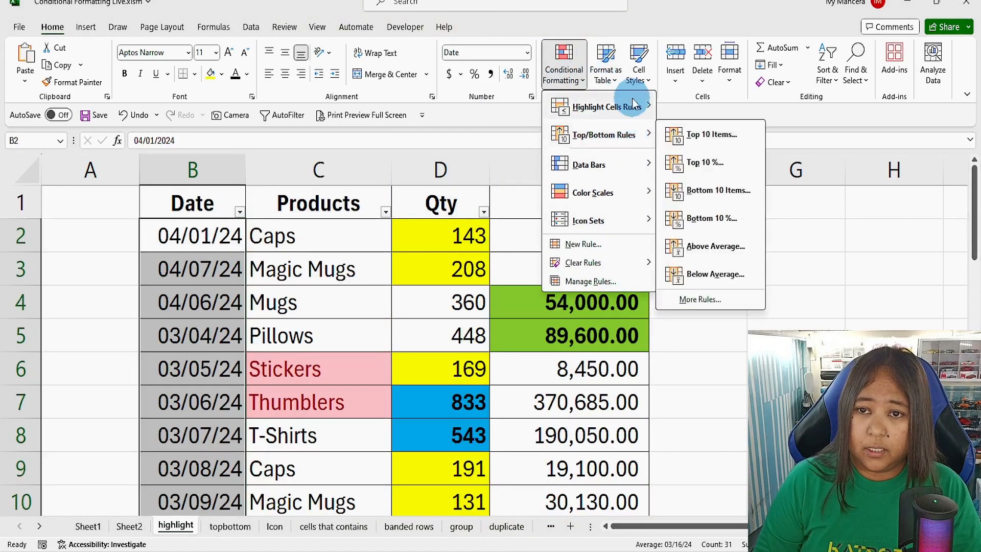
click(720, 255)
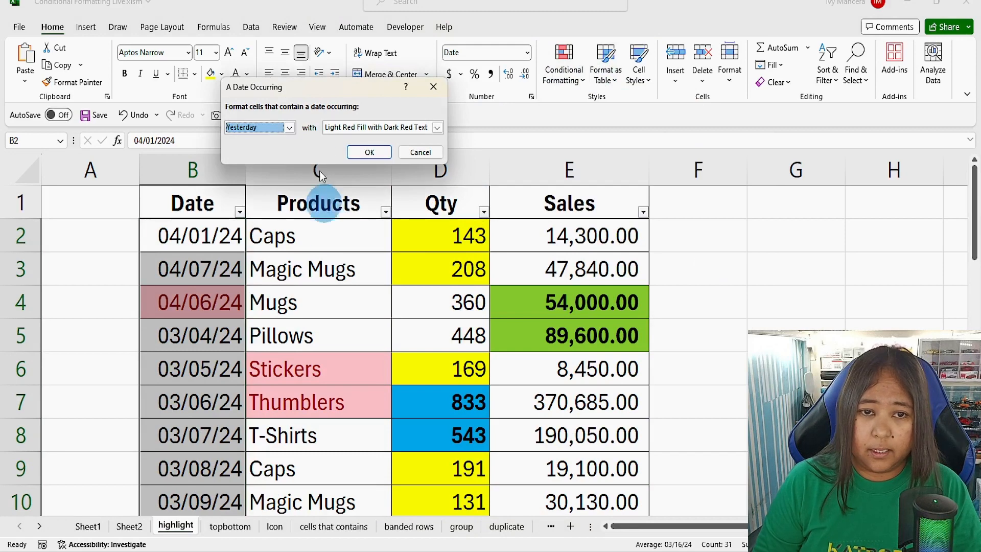
click(381, 153)
Step: Add an A Date Occurring rule for Today with Green Fill with Dark Green Text to the Date values
click(584, 82)
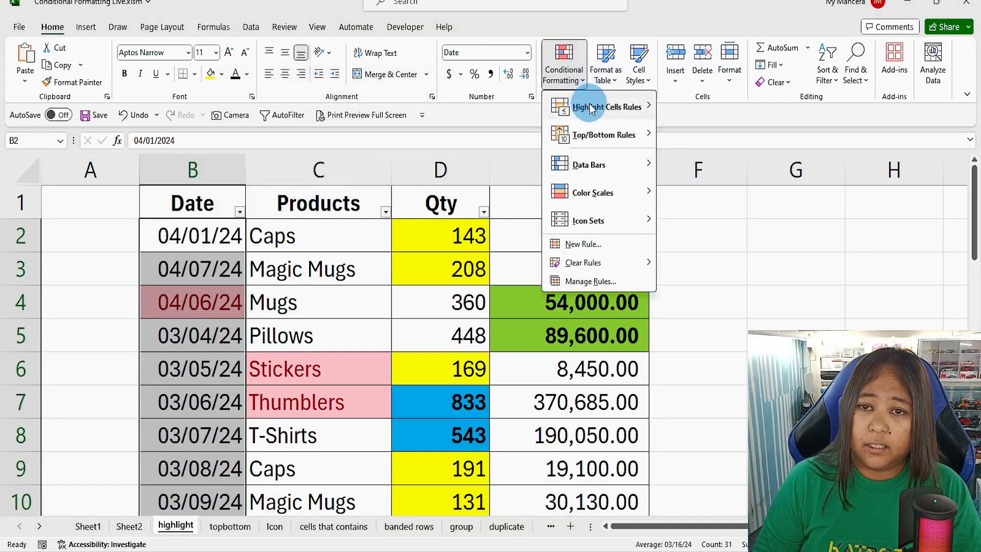
click(729, 252)
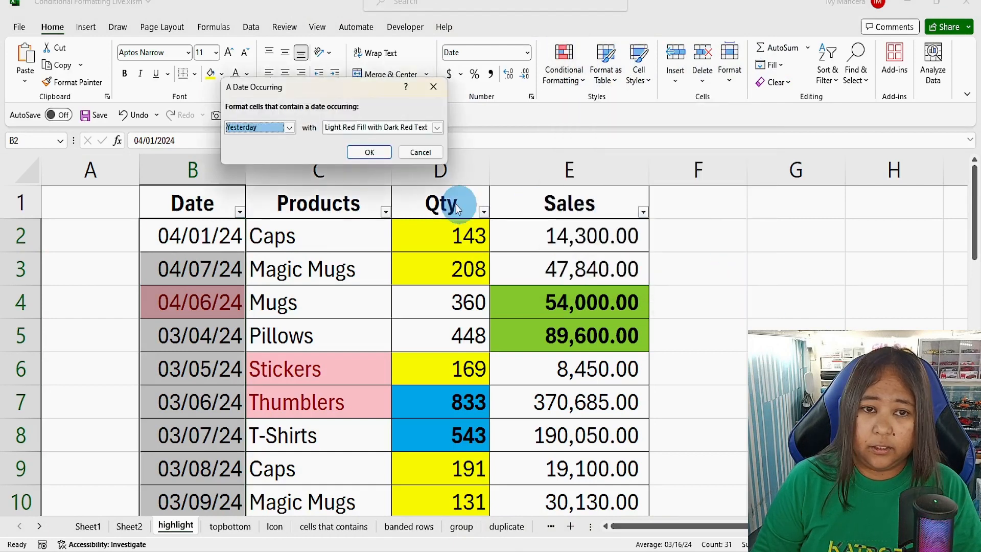
click(289, 127)
click(240, 148)
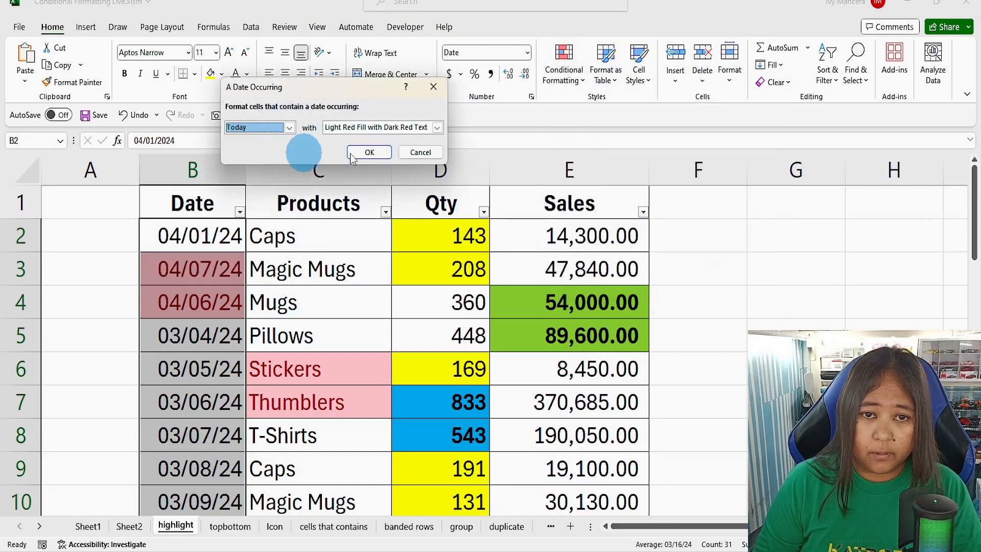
click(389, 129)
click(384, 145)
click(379, 159)
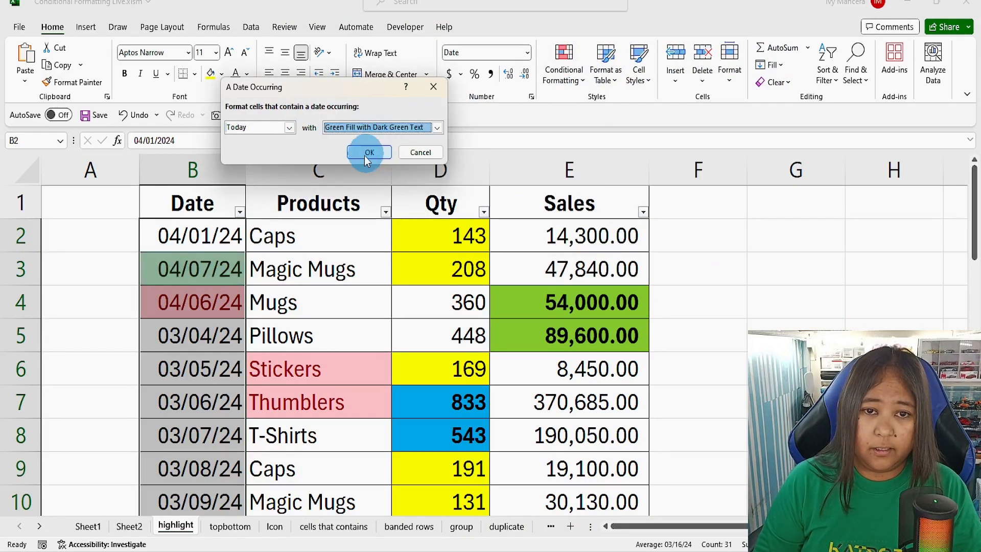
Step: Add an A Date Occurring rule for In the last 7 days with a custom blue fill to the Date values
click(564, 69)
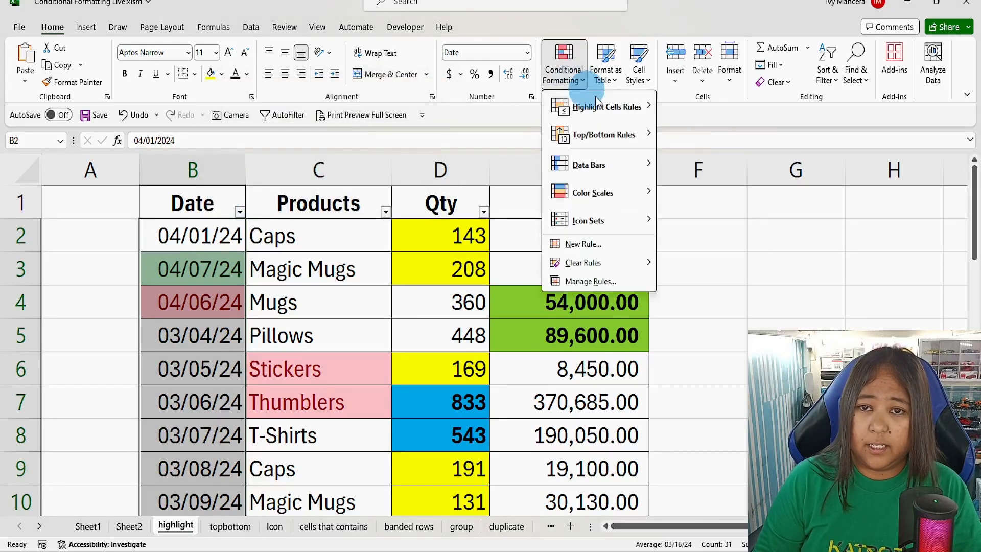
mouse_move(605, 106)
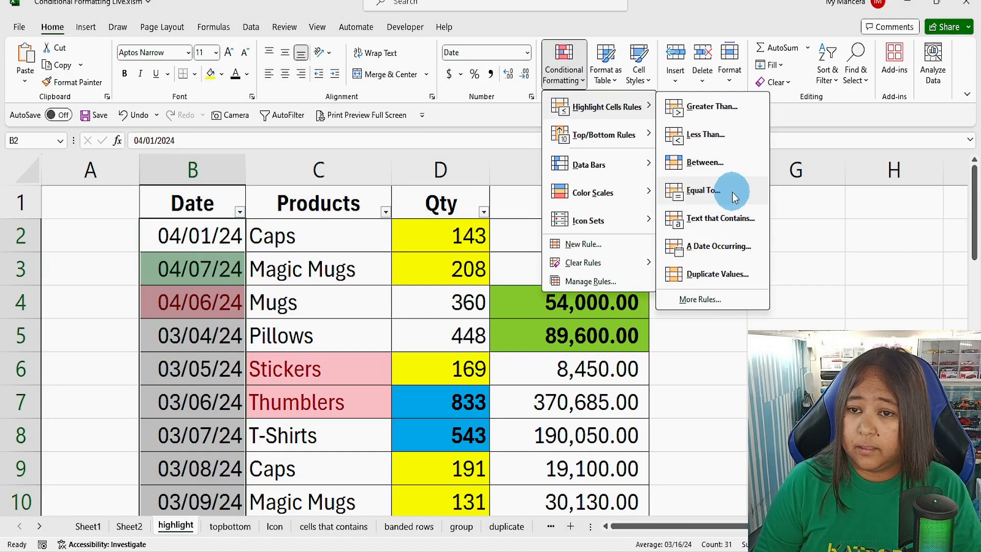
click(713, 248)
click(290, 127)
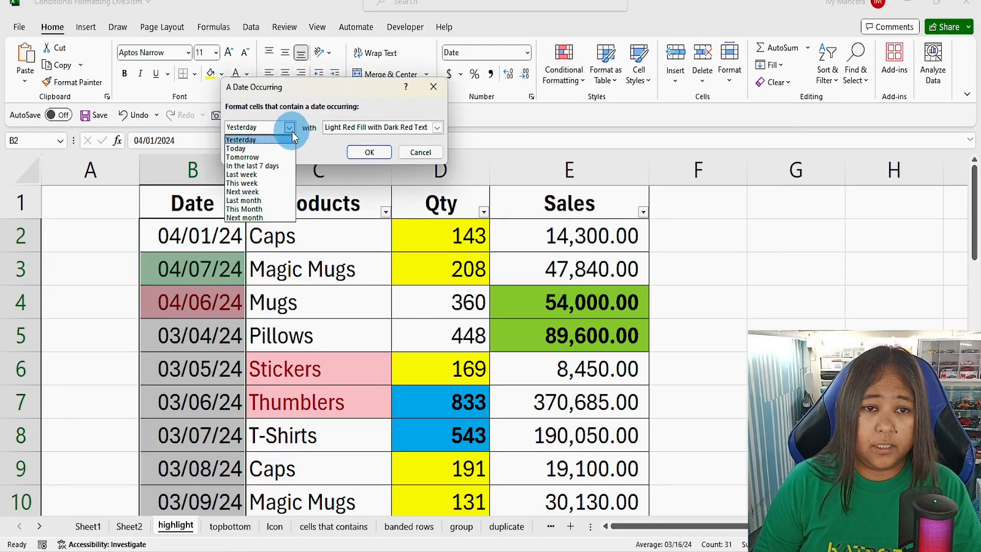
click(277, 165)
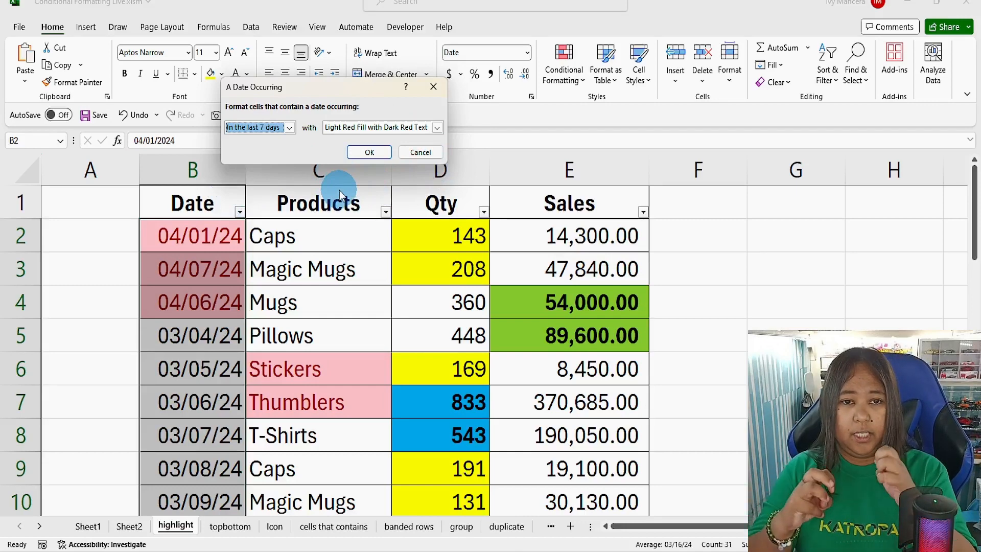
click(374, 127)
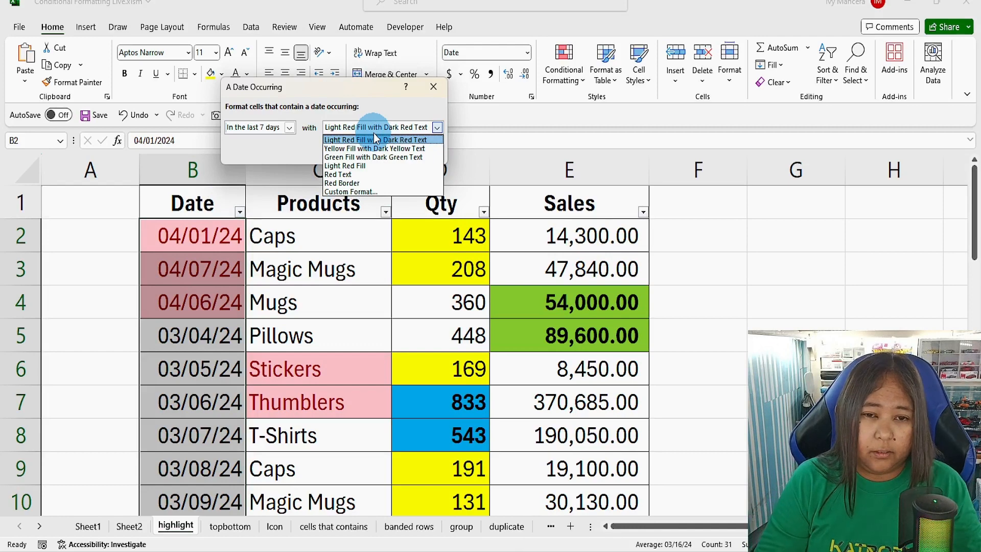
click(367, 193)
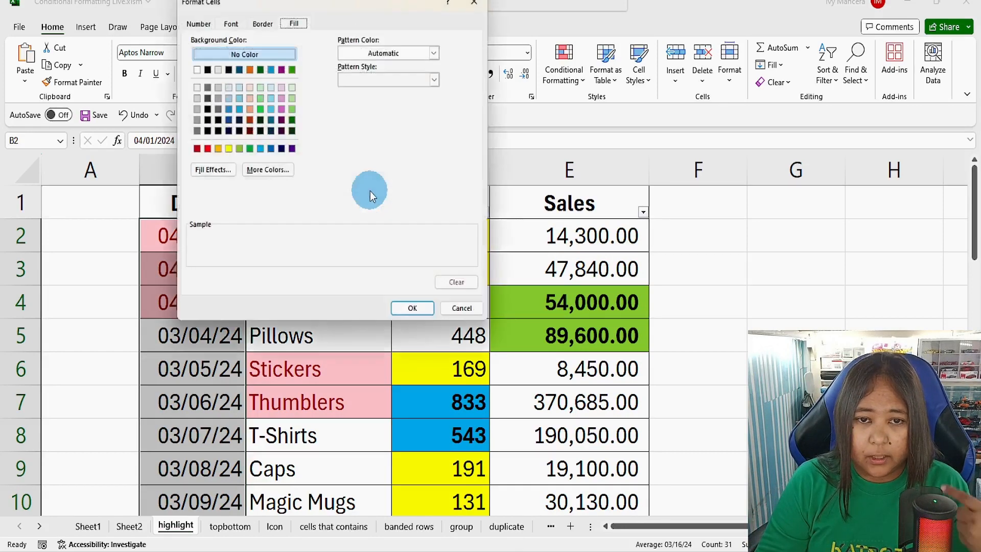
click(258, 148)
click(418, 315)
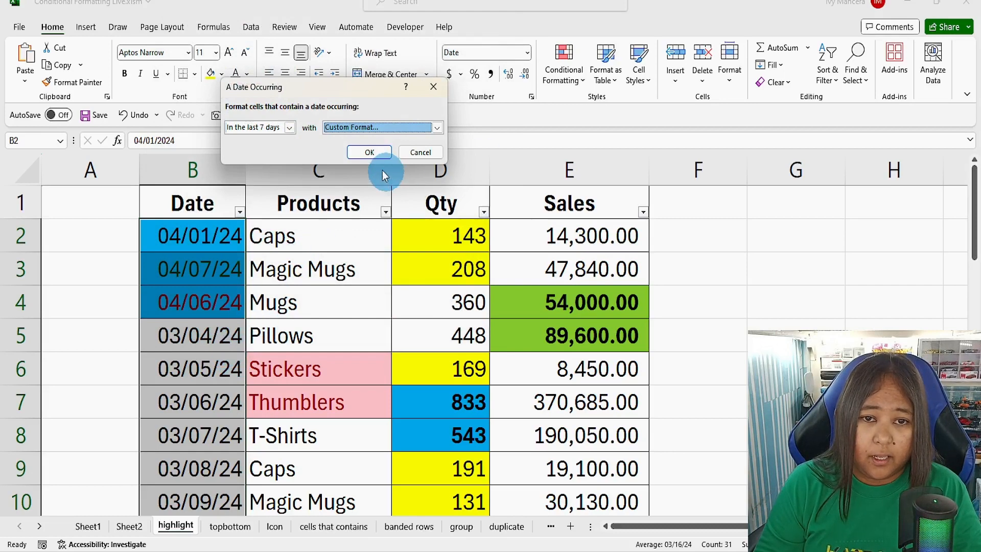
click(368, 151)
click(148, 361)
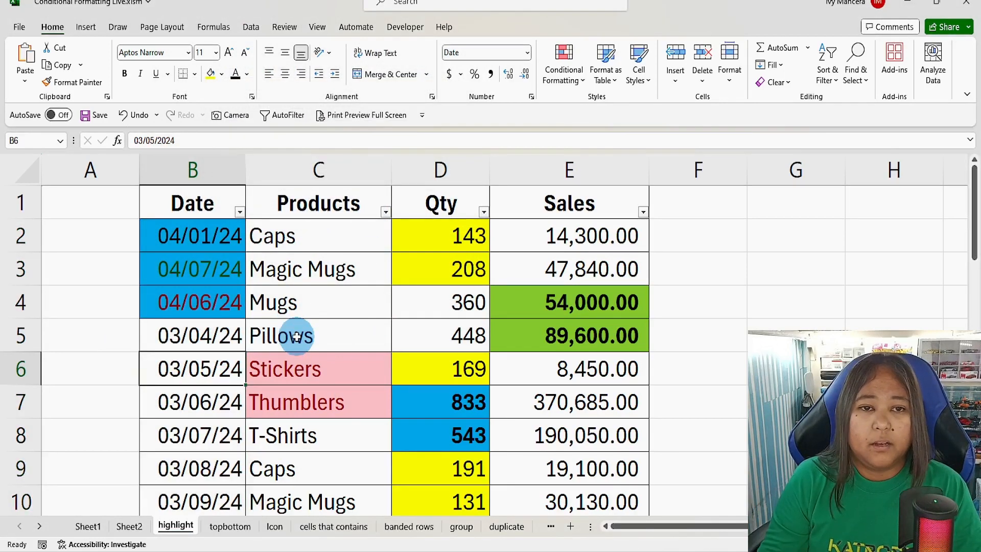
Step: Examine how the overlapping date rules format cells B2 to B4 compared with the date in B5
click(203, 269)
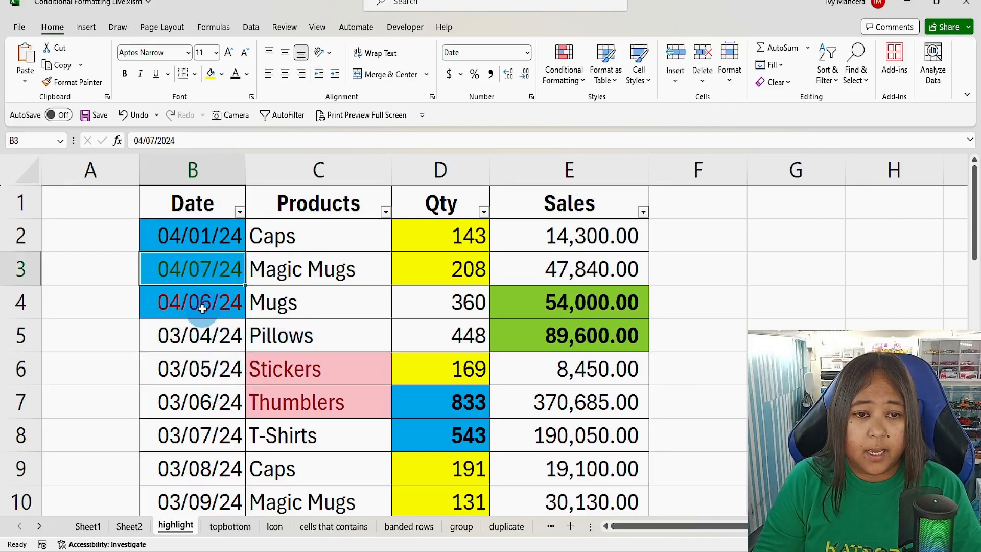
click(187, 309)
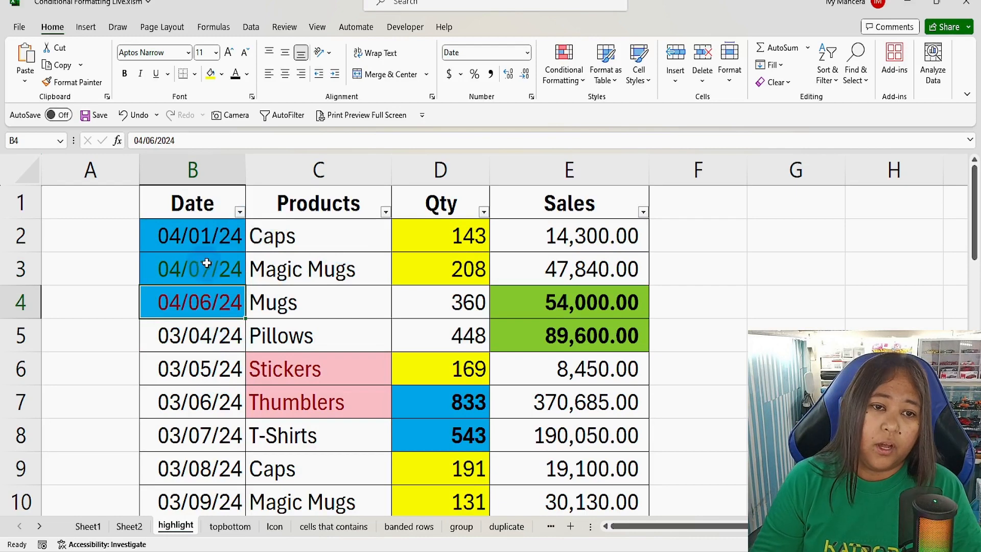
drag(217, 239, 215, 310)
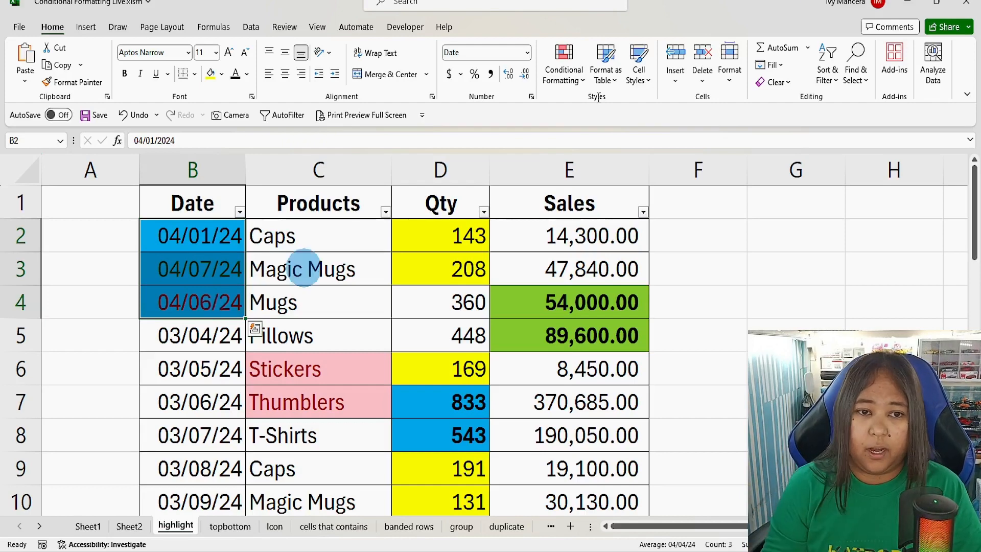
click(202, 325)
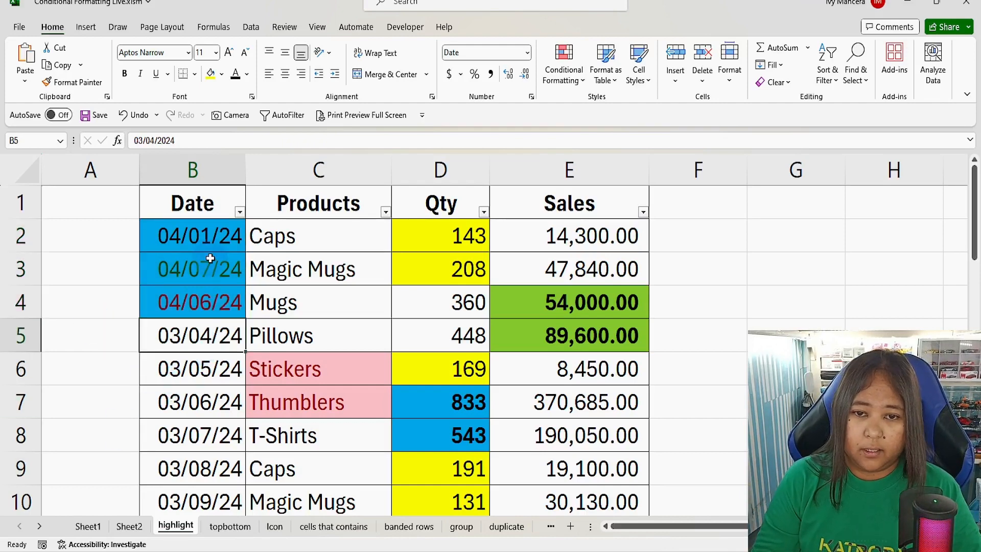
click(296, 259)
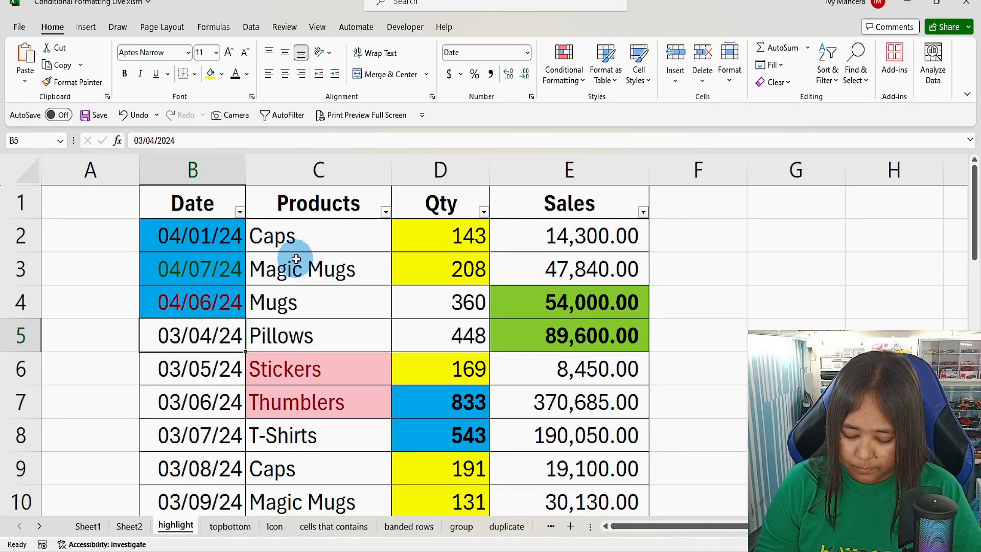
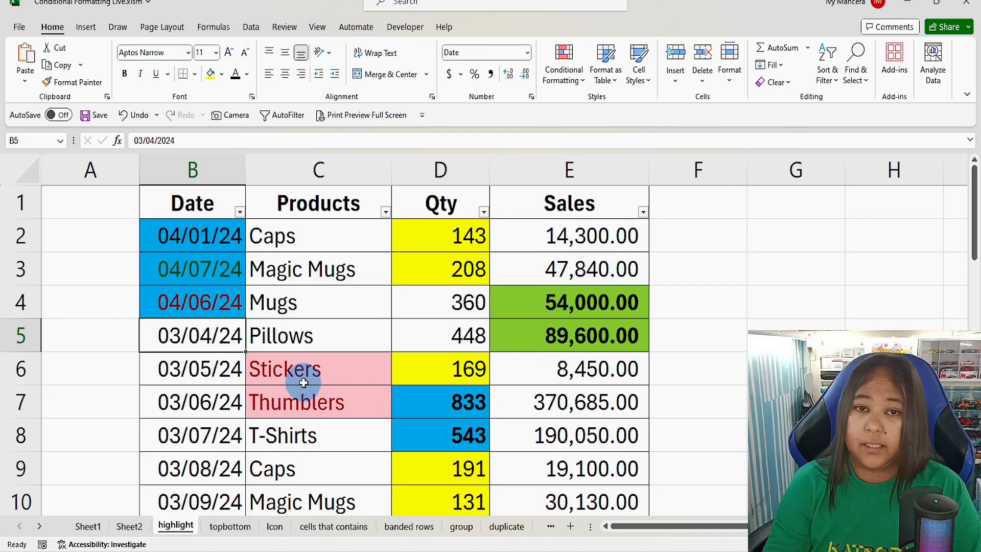
Step: Open the Convert Text to Columns Wizard for the Products column, review its first page, and close it without applying
click(317, 27)
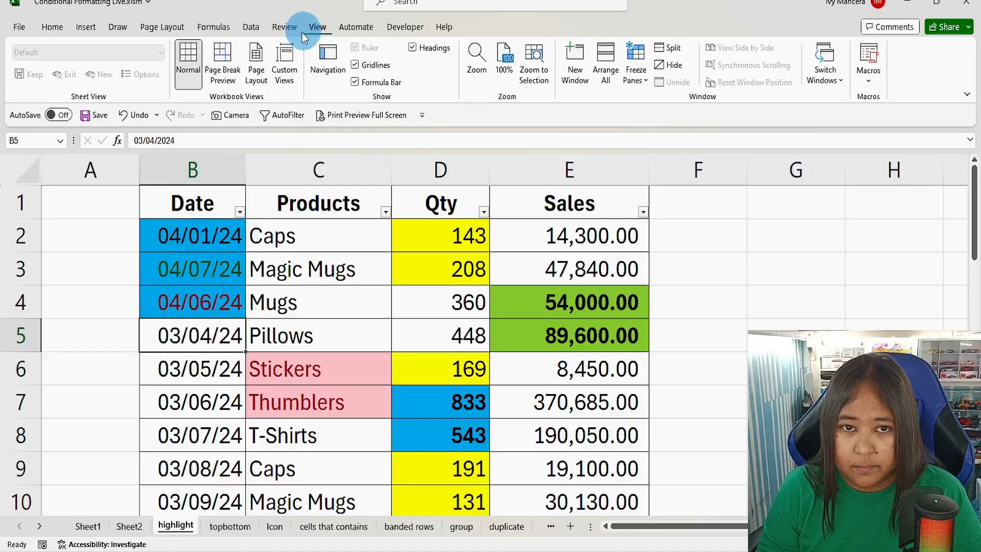
click(285, 28)
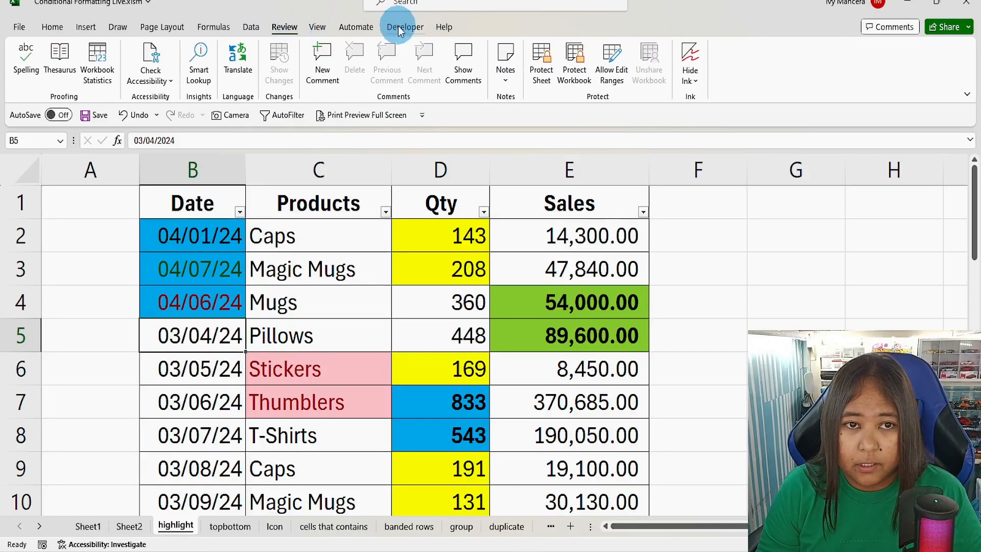
click(251, 27)
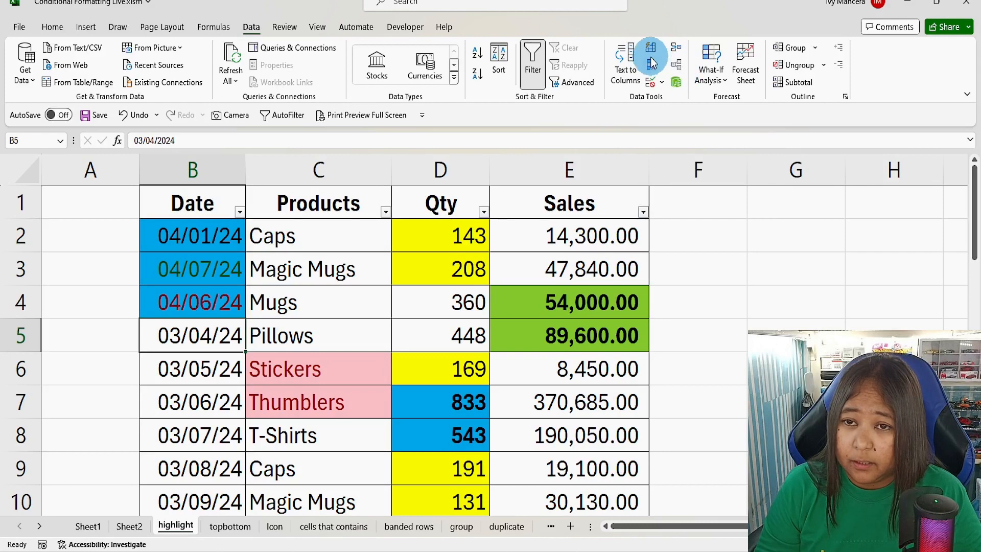
click(728, 263)
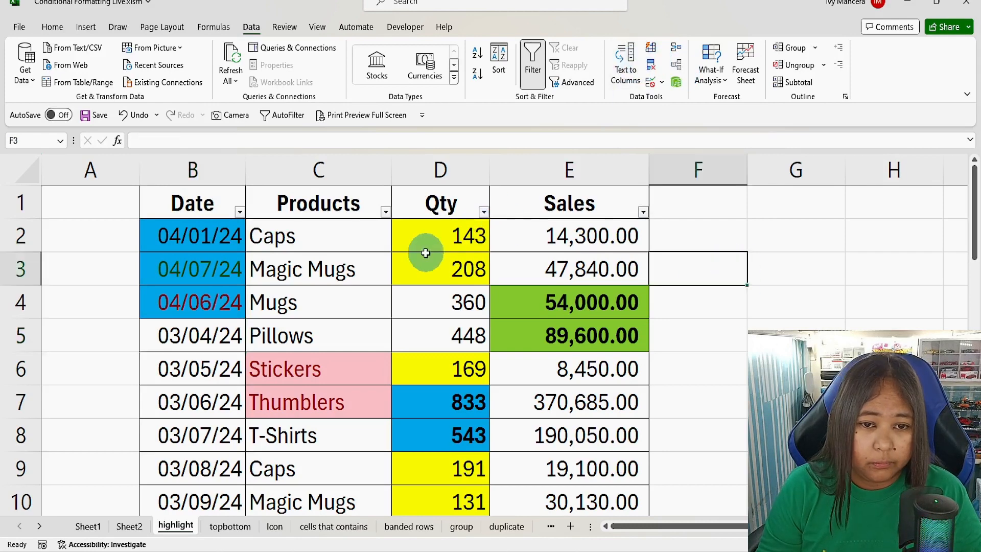
click(348, 175)
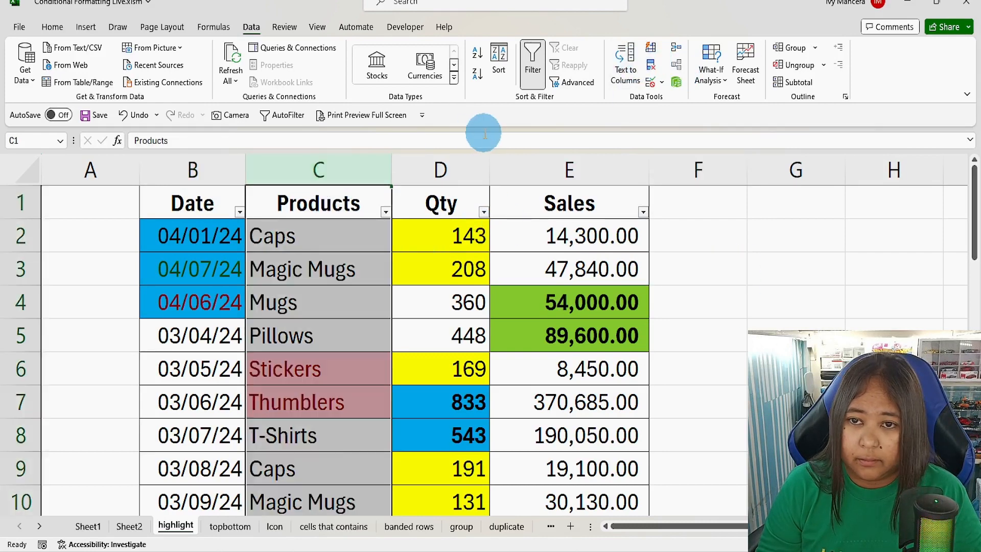
click(636, 74)
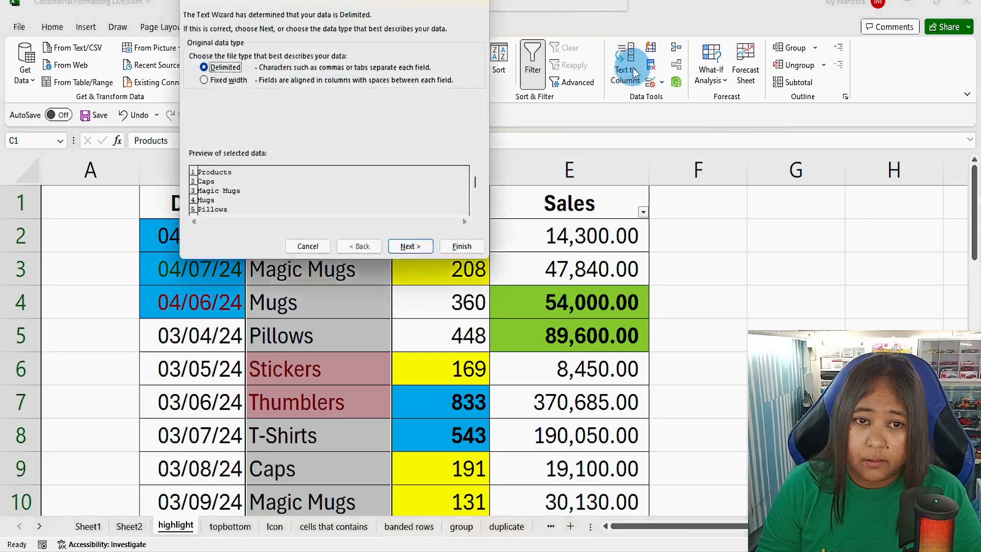
drag(318, 2, 342, 94)
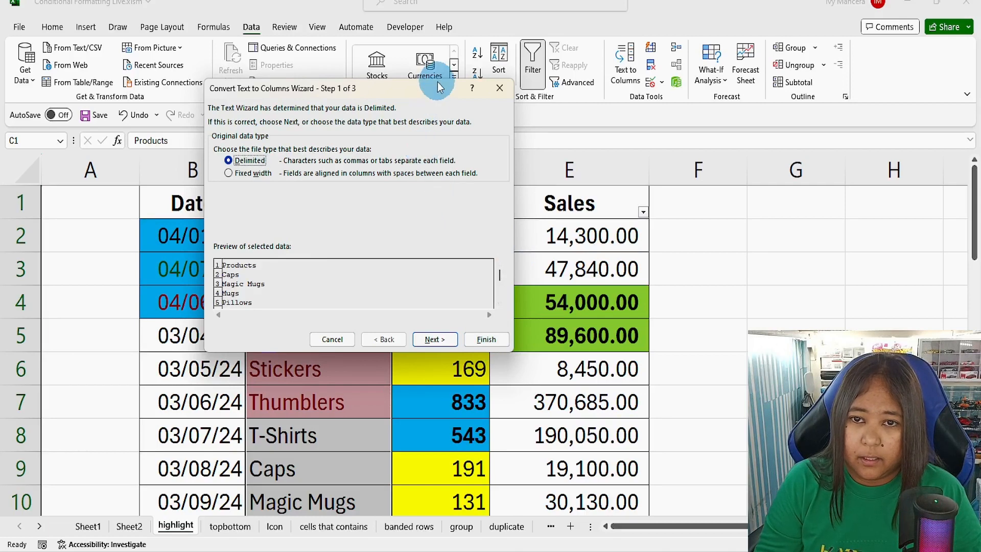
drag(377, 87, 344, 94)
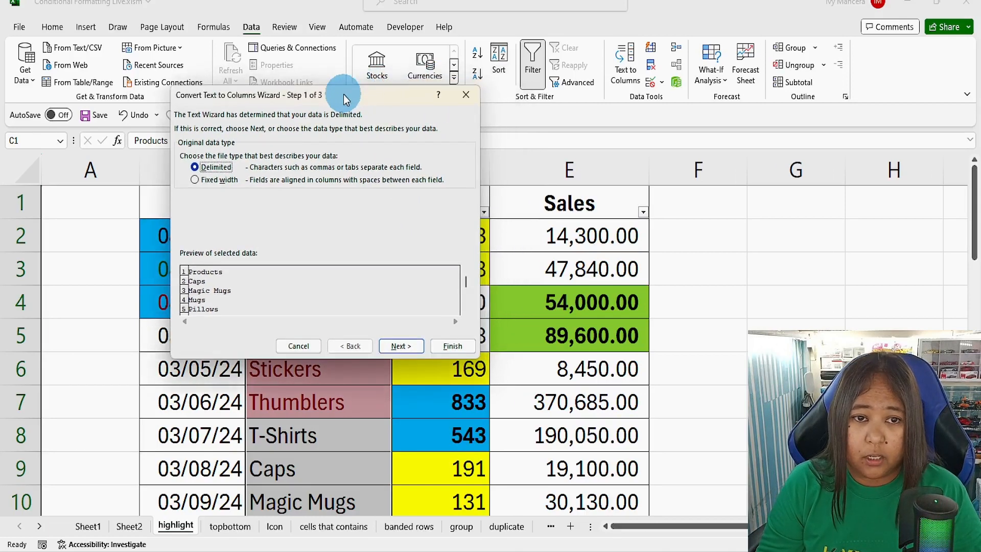
click(466, 95)
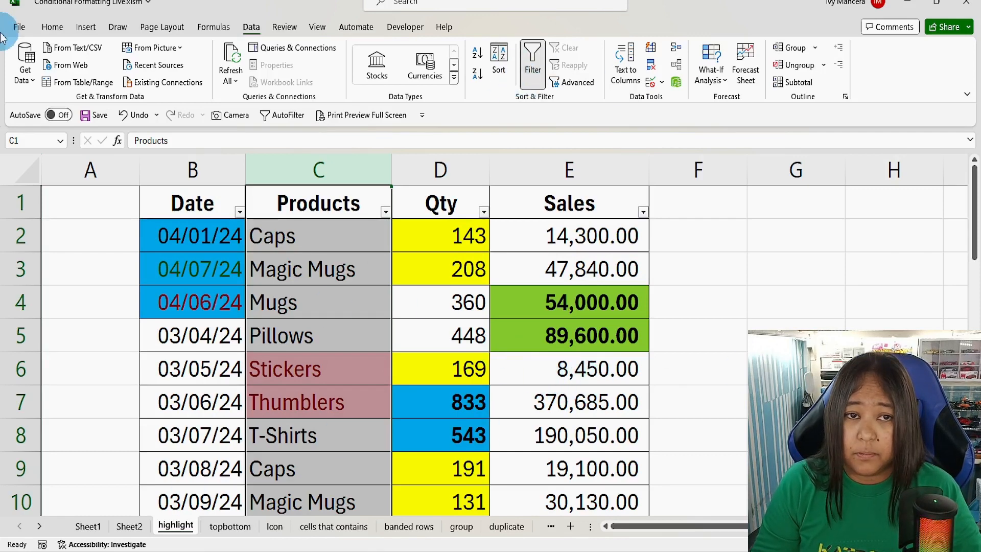
Step: Review the available Highlight Cells Rules and switch to the topbottom sheet
click(51, 26)
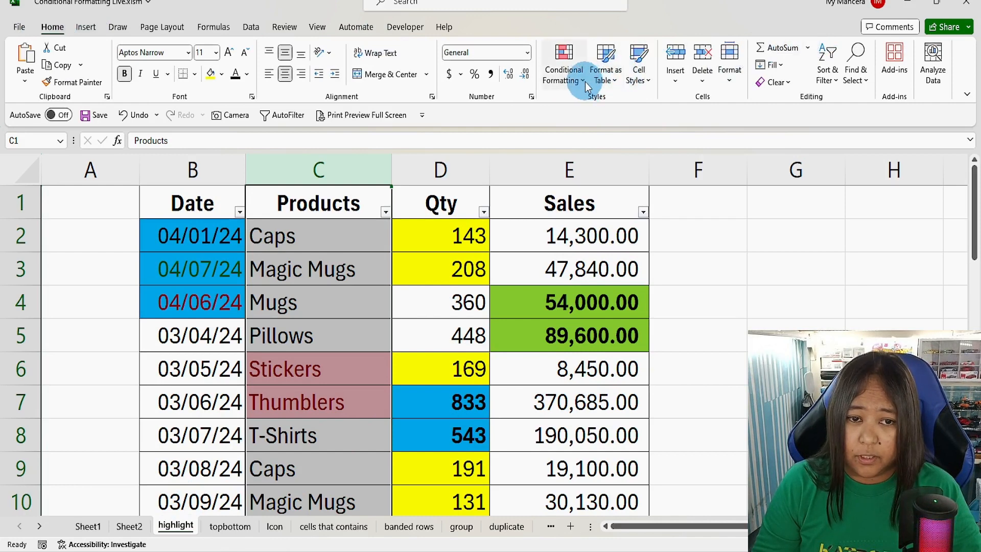
click(583, 80)
mouse_move(633, 105)
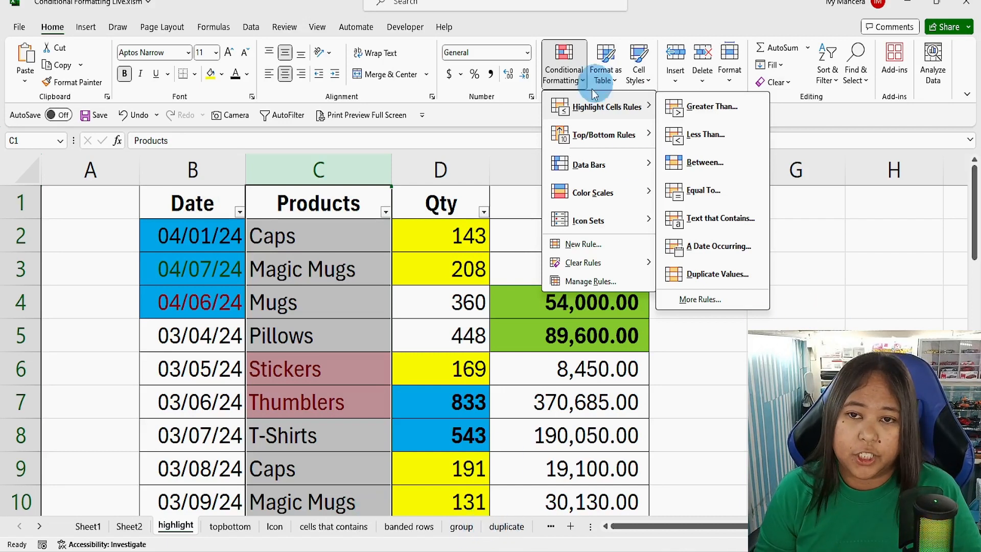
click(227, 540)
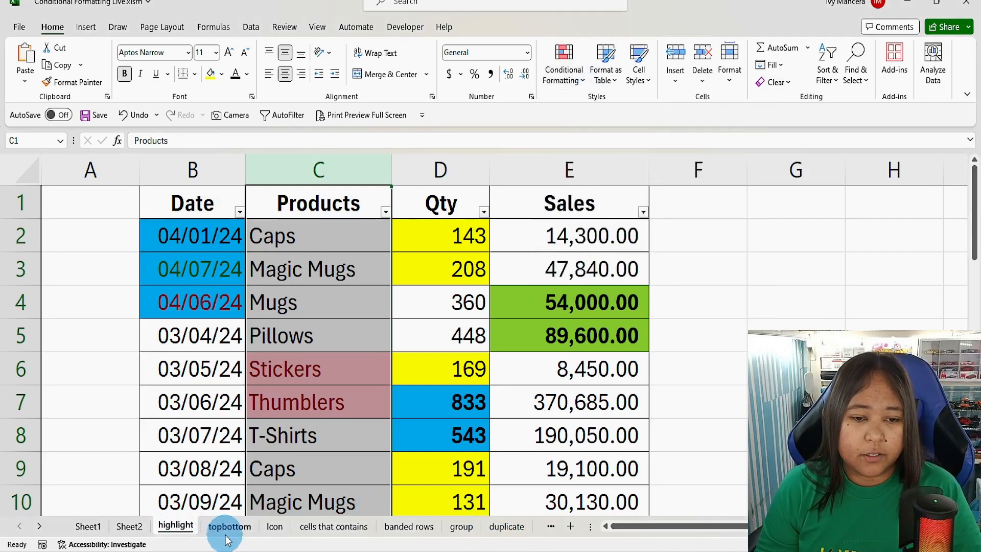
click(227, 527)
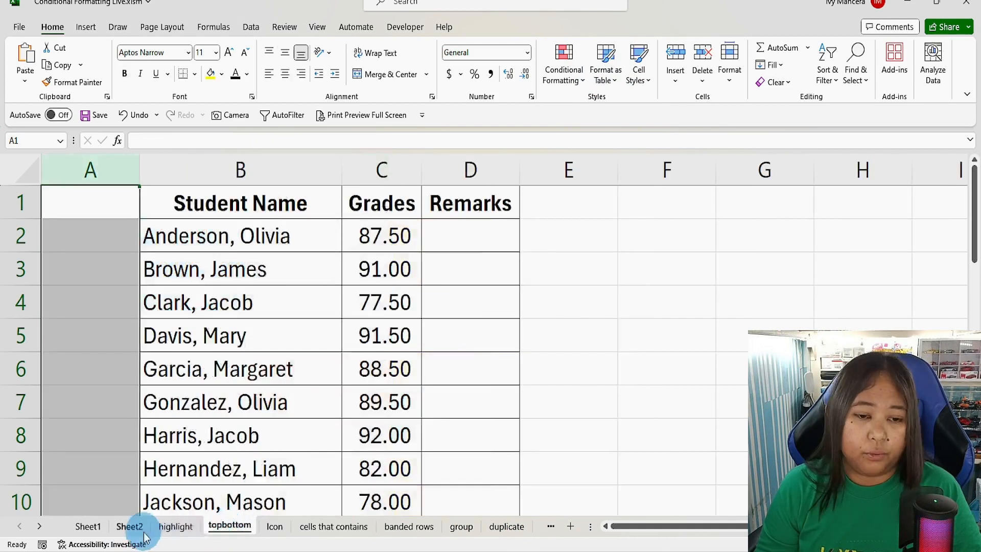
Step: Look at the highlight sheet again, return to the topbottom sheet, and review the available Top/Bottom Rules
click(175, 526)
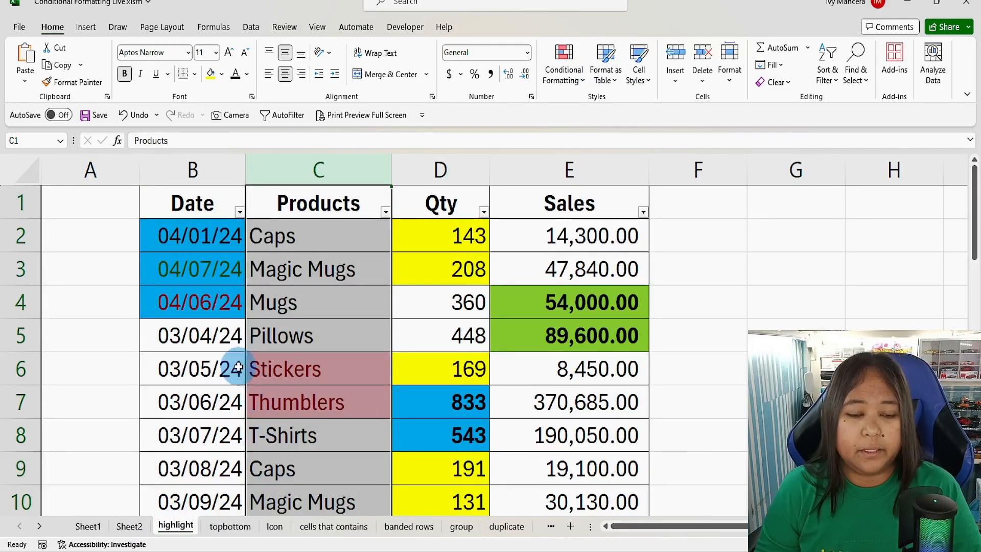
click(229, 527)
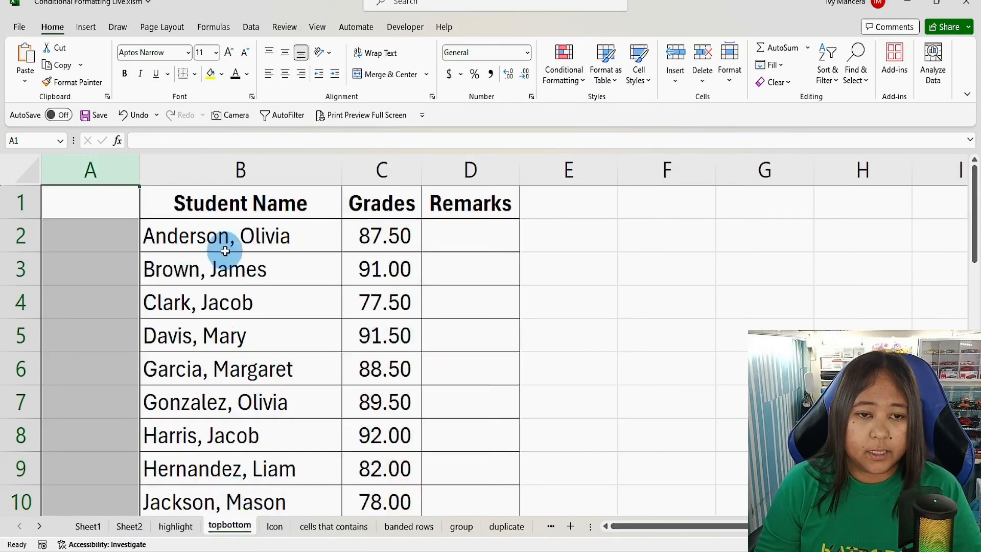
click(282, 234)
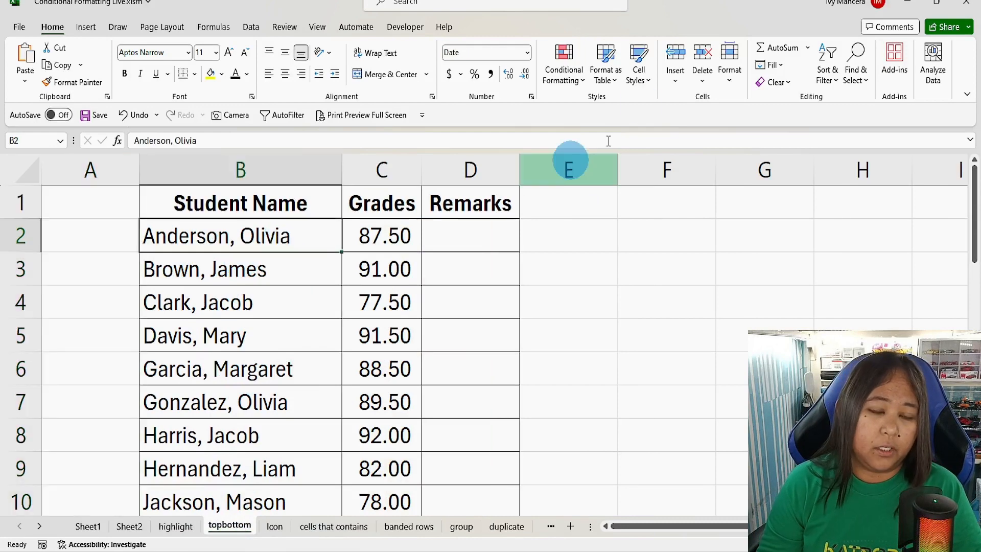
click(581, 82)
mouse_move(602, 135)
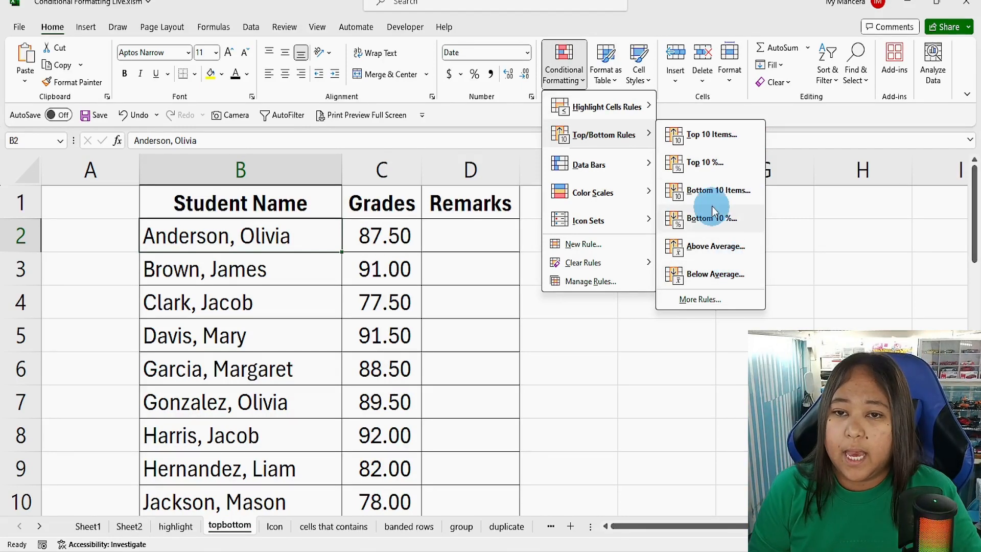
click(373, 302)
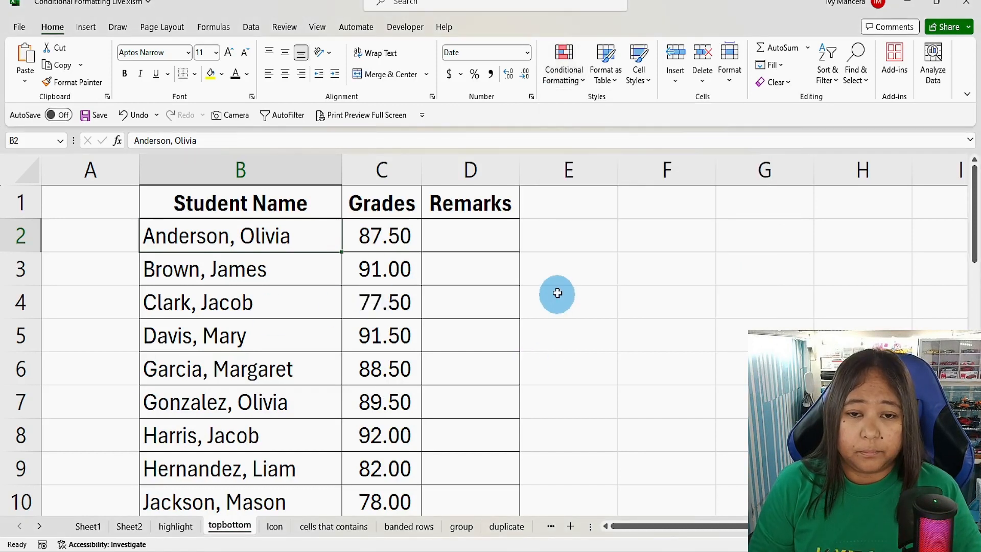
Step: Add a Top 10 Items rule with Light Red Fill with Dark Red Text to the grades in C2:C31
click(329, 255)
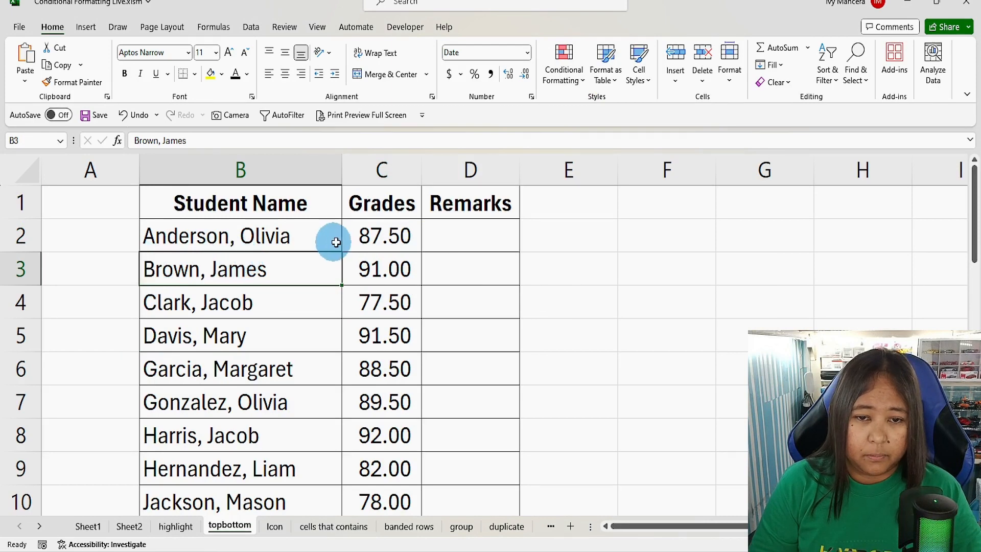
click(375, 235)
drag(374, 235, 373, 483)
scroll(374, 445, up, 7)
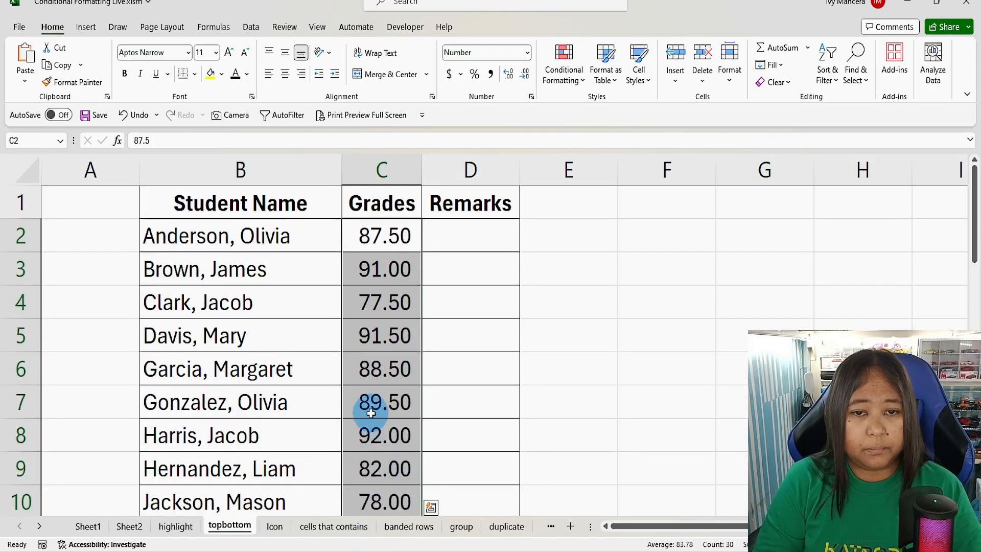
click(585, 81)
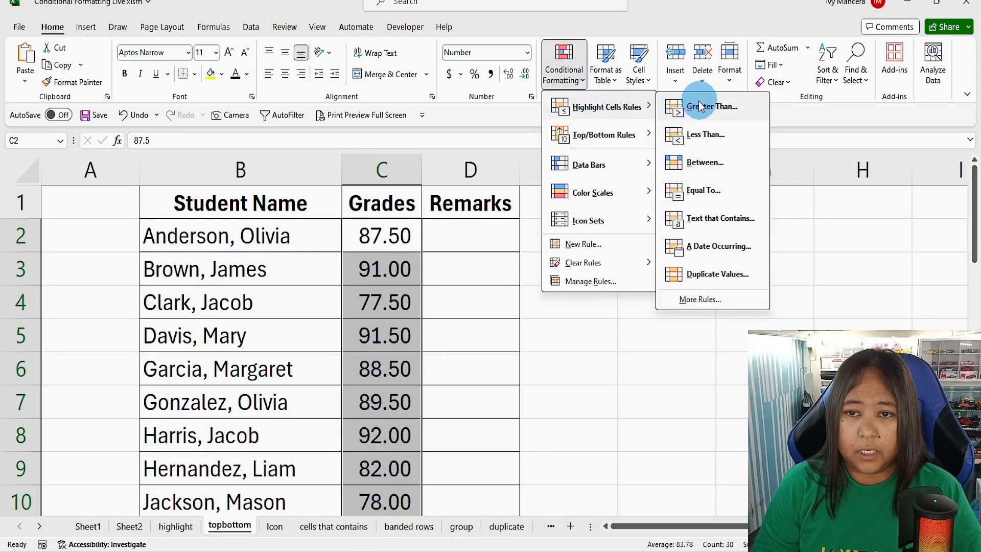
mouse_move(634, 134)
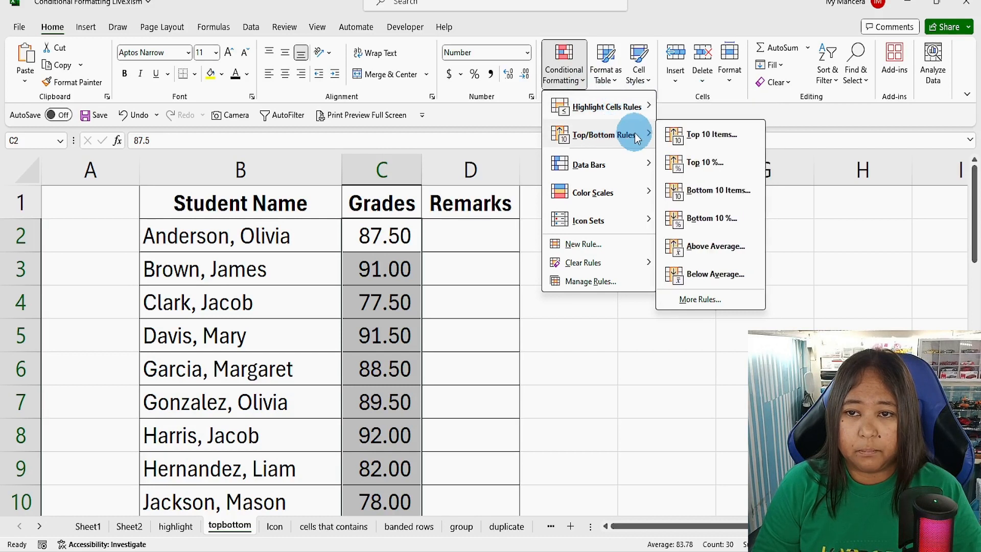
click(725, 135)
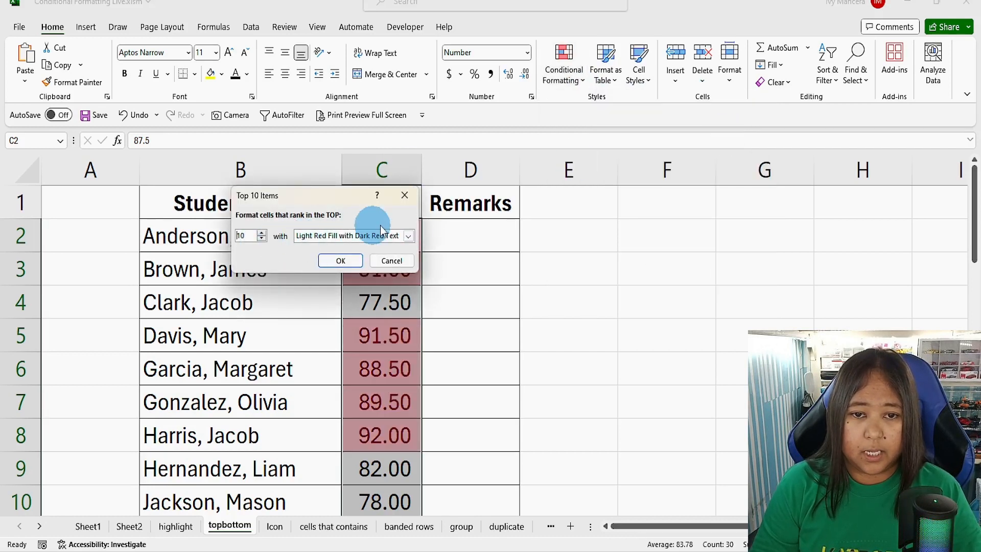
click(342, 261)
Step: Examine which grades in the student table are formatted by the Top 10 Items rule
scroll(425, 351, down, 9)
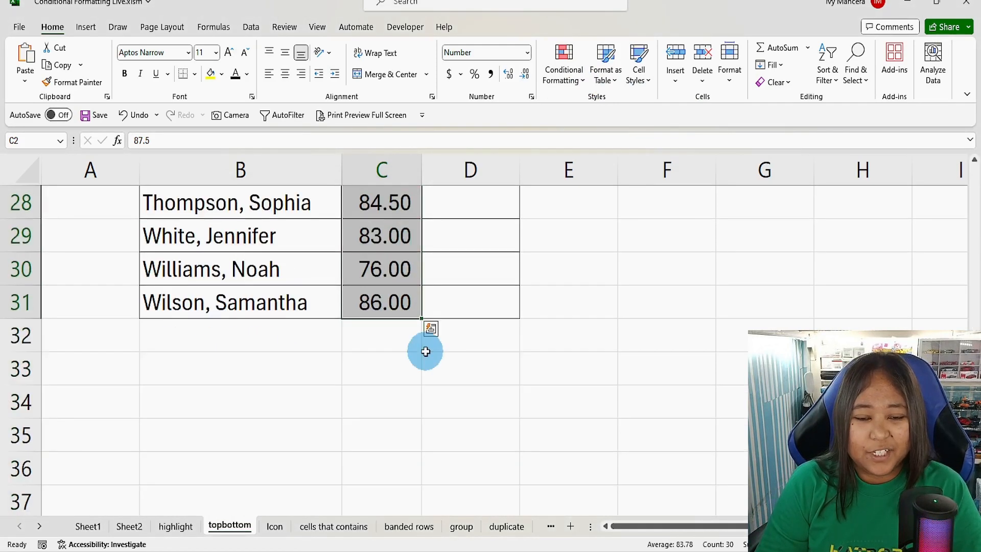
scroll(407, 287, up, 8)
scroll(409, 280, up, 1)
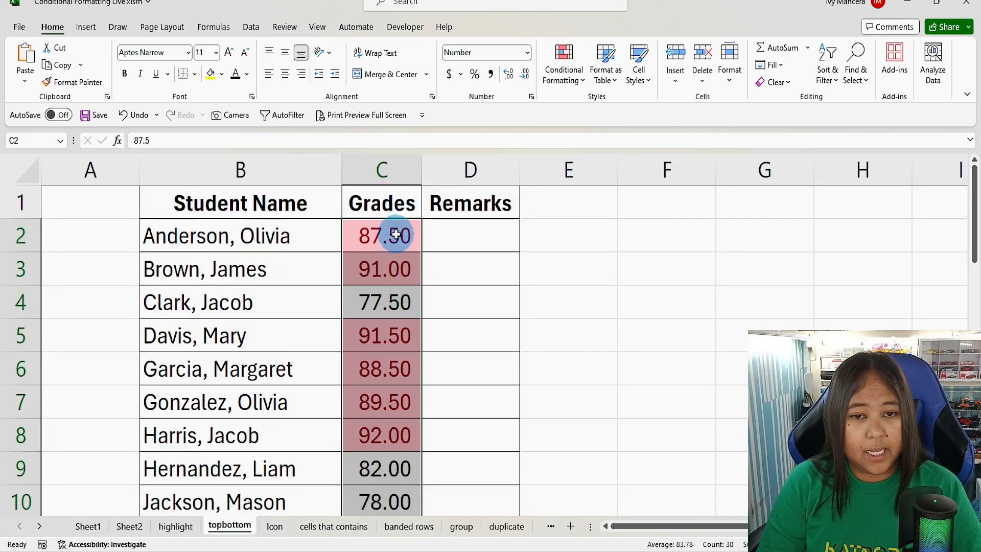
drag(390, 234, 394, 268)
drag(394, 335, 393, 428)
scroll(393, 429, down, 9)
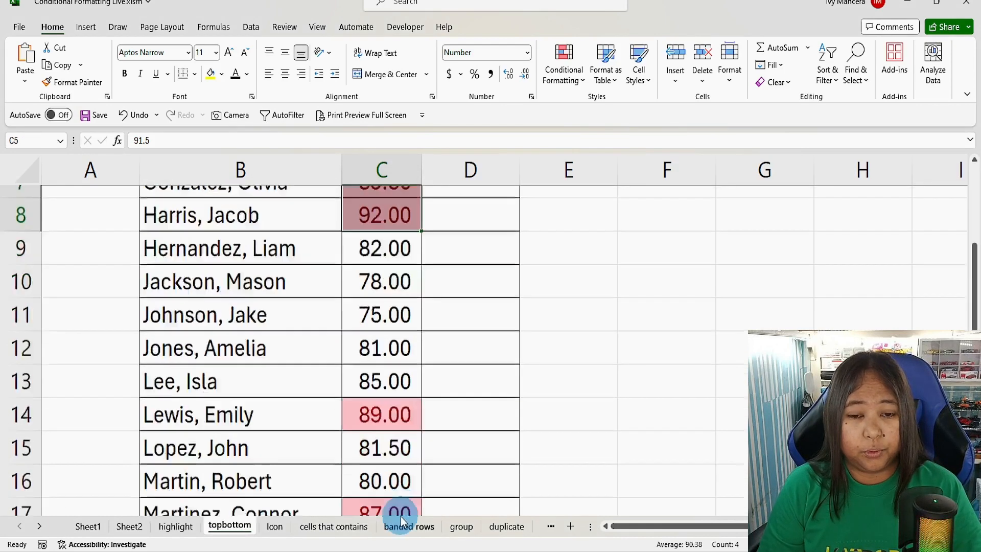
scroll(377, 400, up, 4)
scroll(377, 404, up, 5)
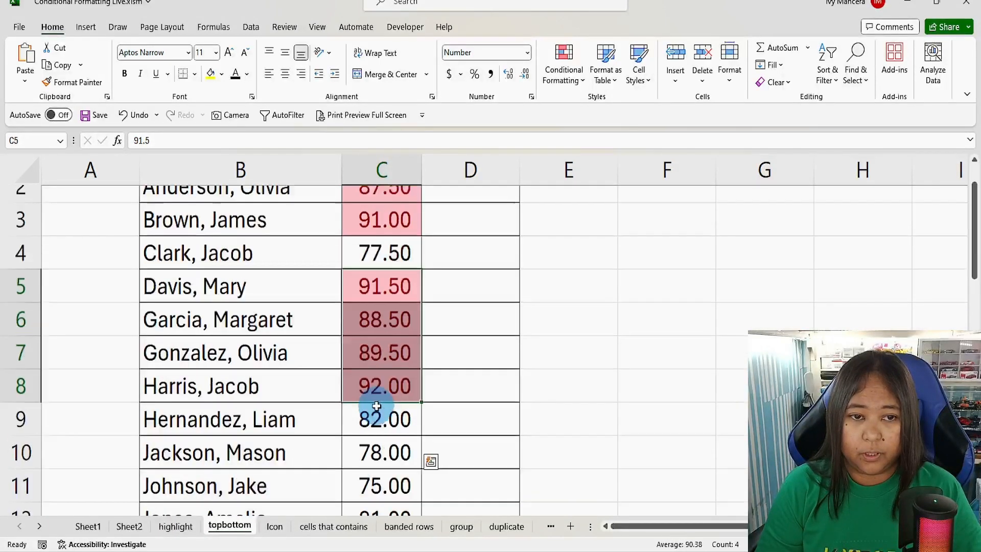
drag(204, 235, 262, 499)
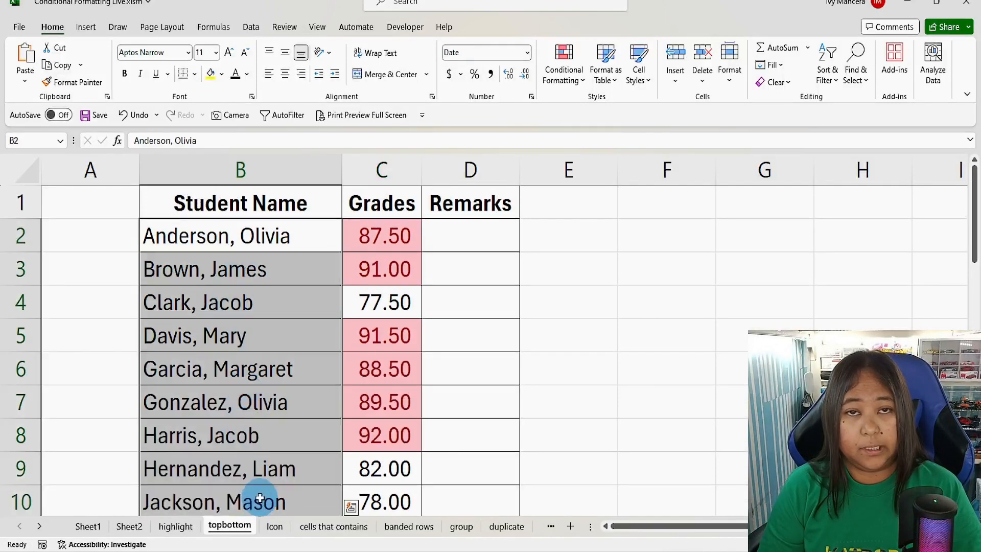
drag(399, 239, 386, 397)
scroll(386, 397, down, 10)
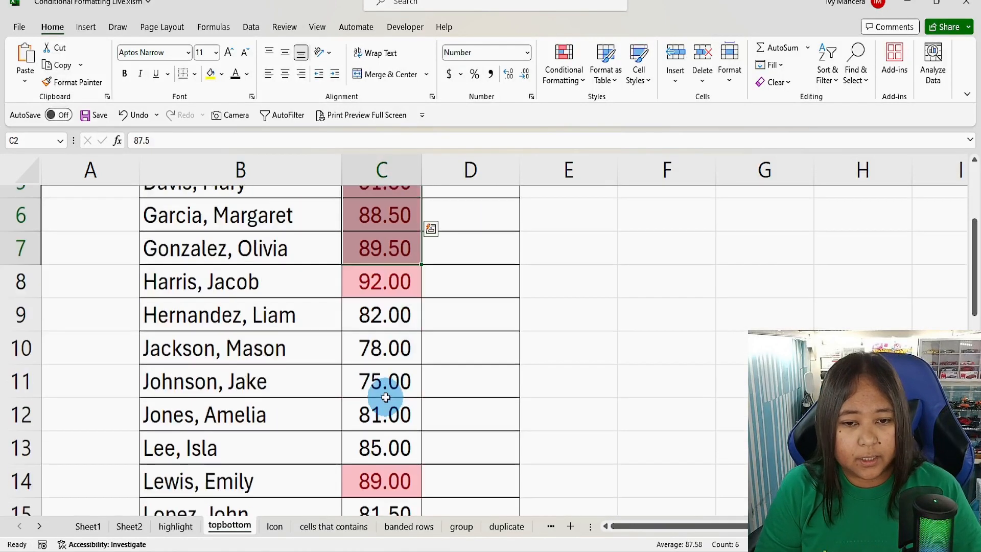
scroll(389, 393, up, 10)
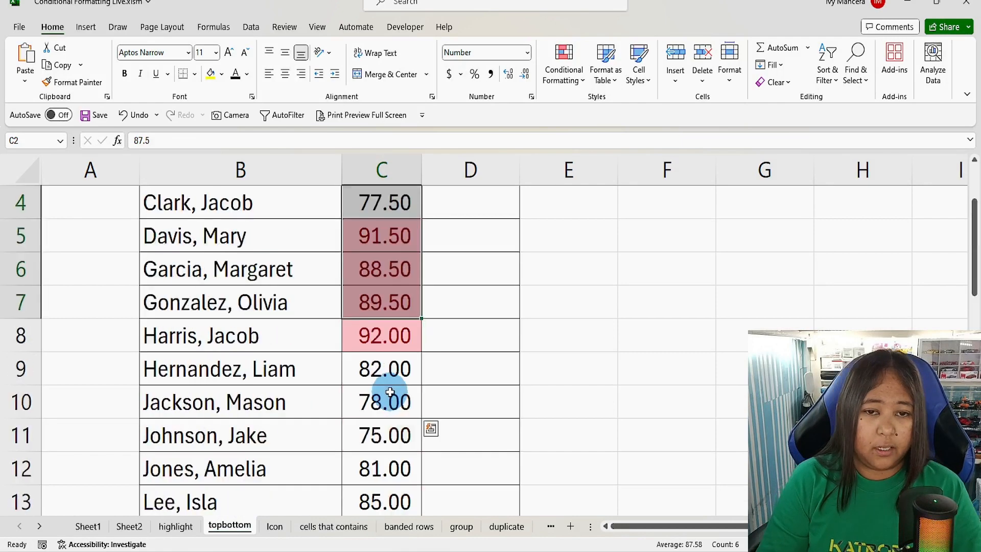
click(411, 239)
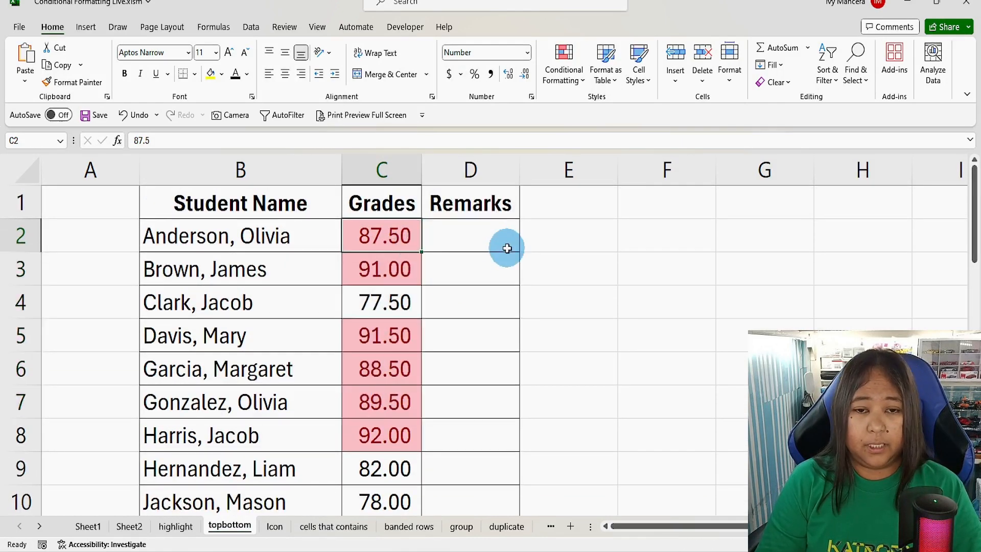
drag(265, 176, 481, 179)
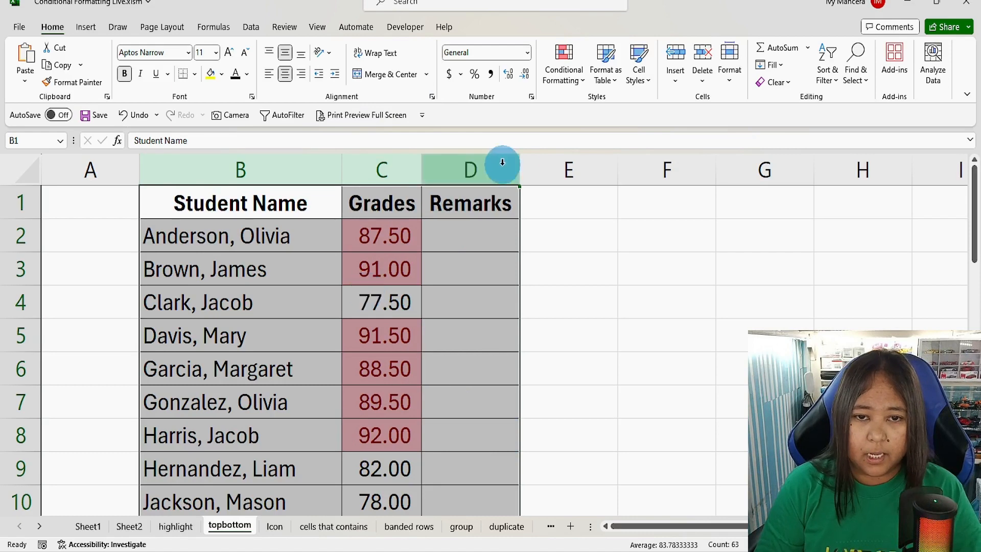
click(381, 203)
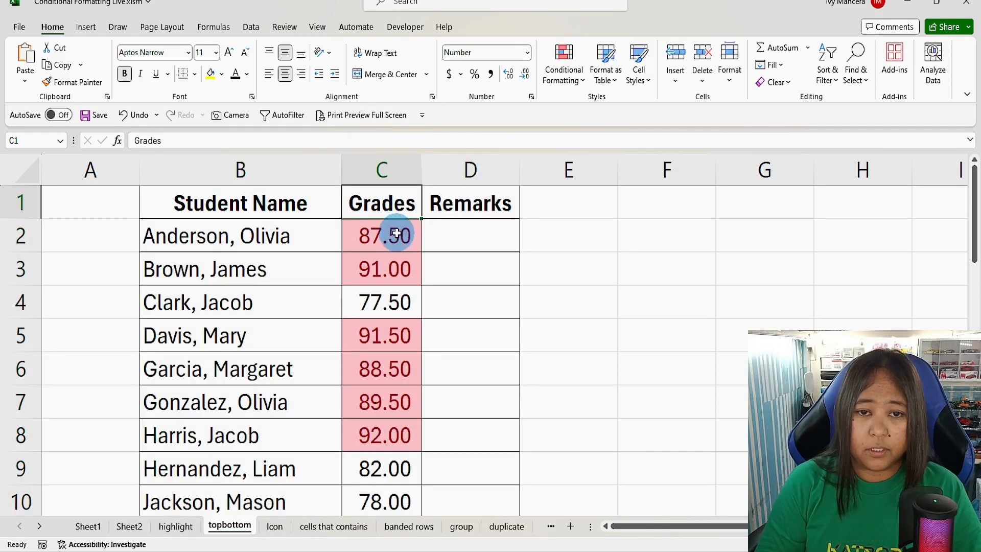
Step: Try a Top 10% rule with Green Fill with Dark Green Text on the grades in C2:C31, and undo it
drag(389, 230, 382, 405)
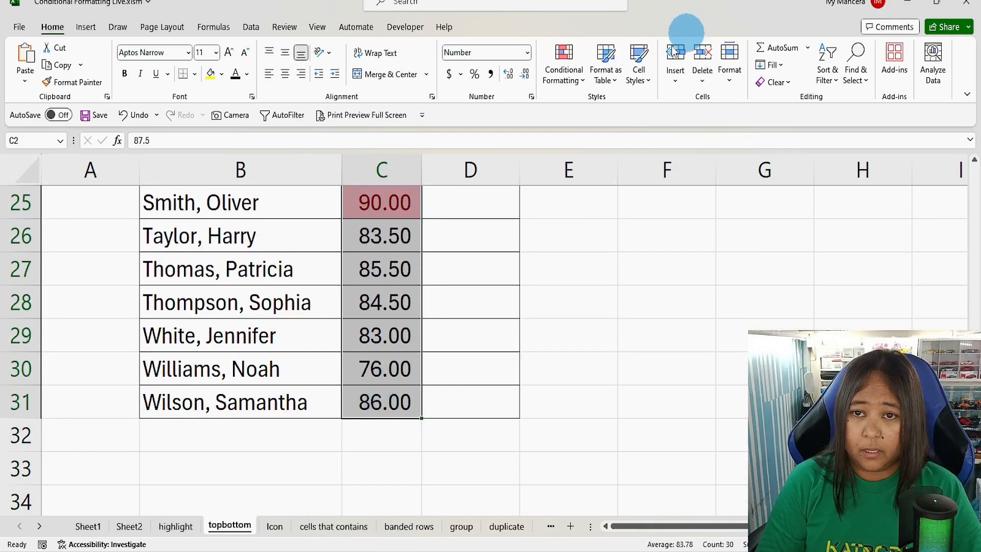
click(593, 84)
click(566, 75)
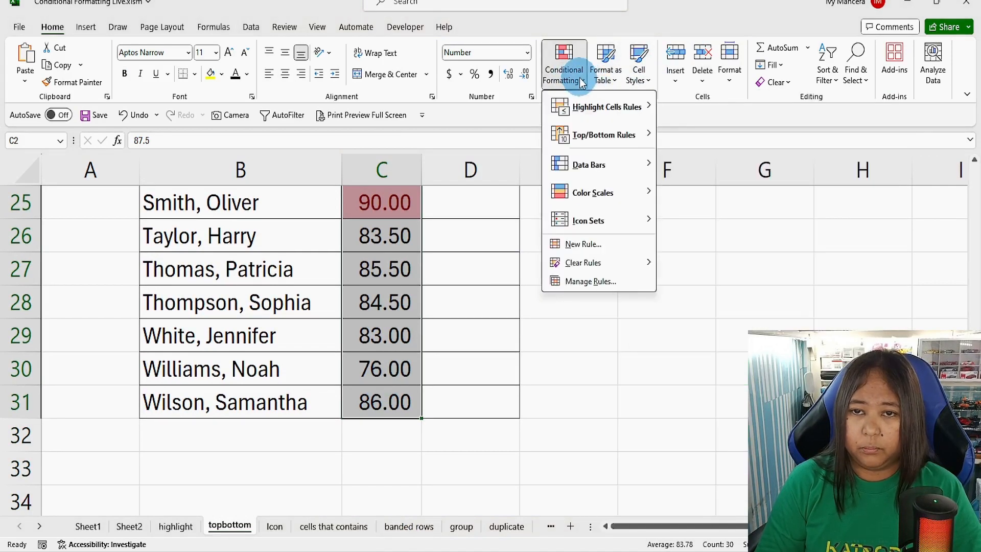
click(594, 144)
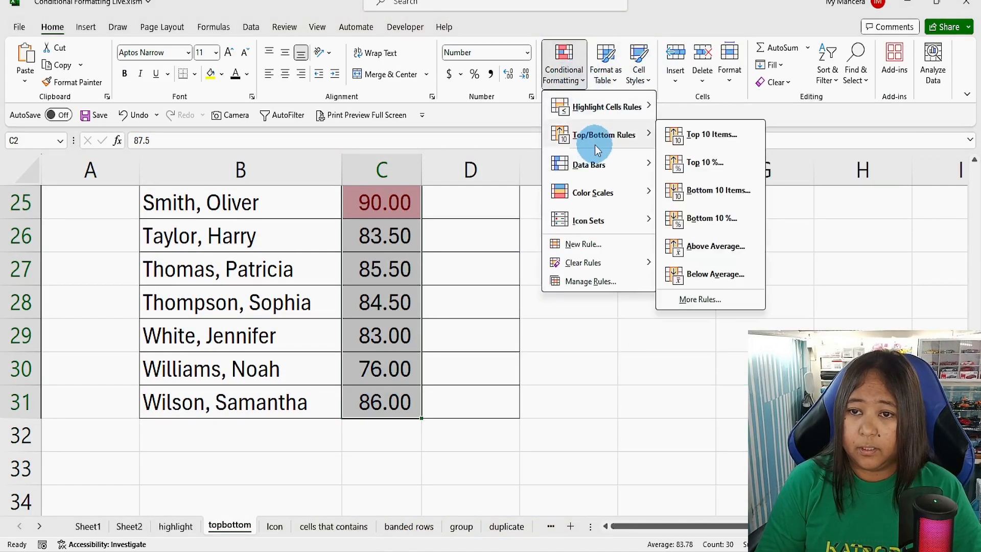
click(705, 164)
click(330, 239)
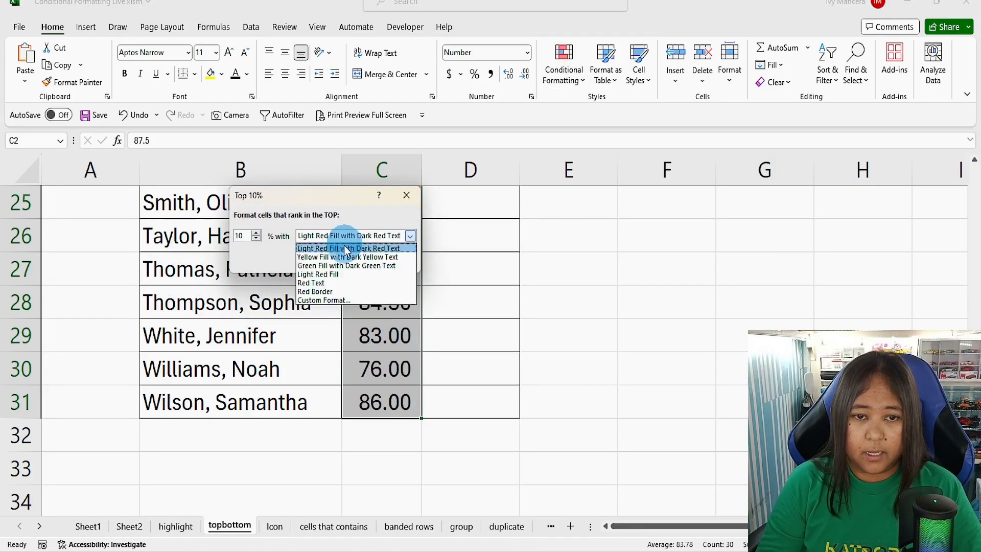
click(342, 266)
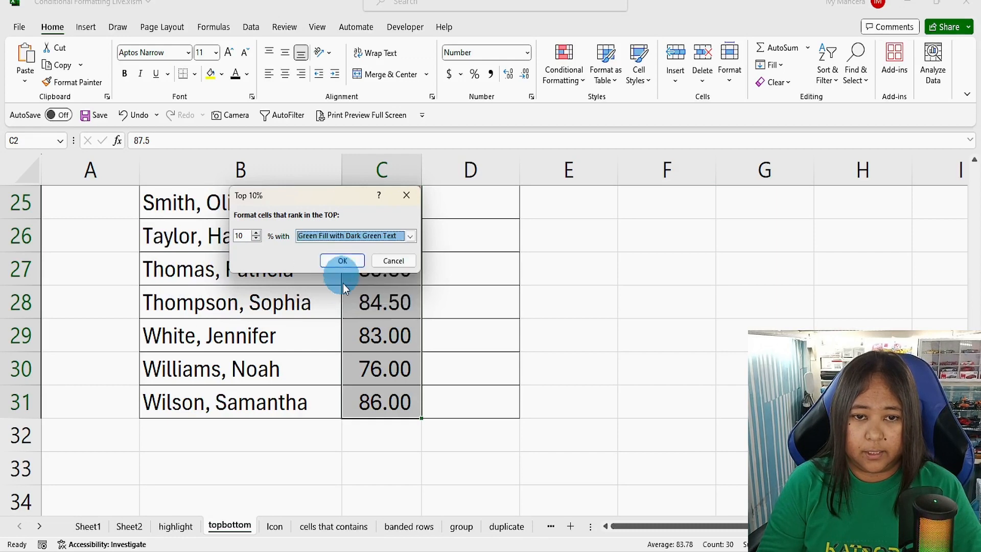
click(343, 260)
scroll(398, 327, up, 8)
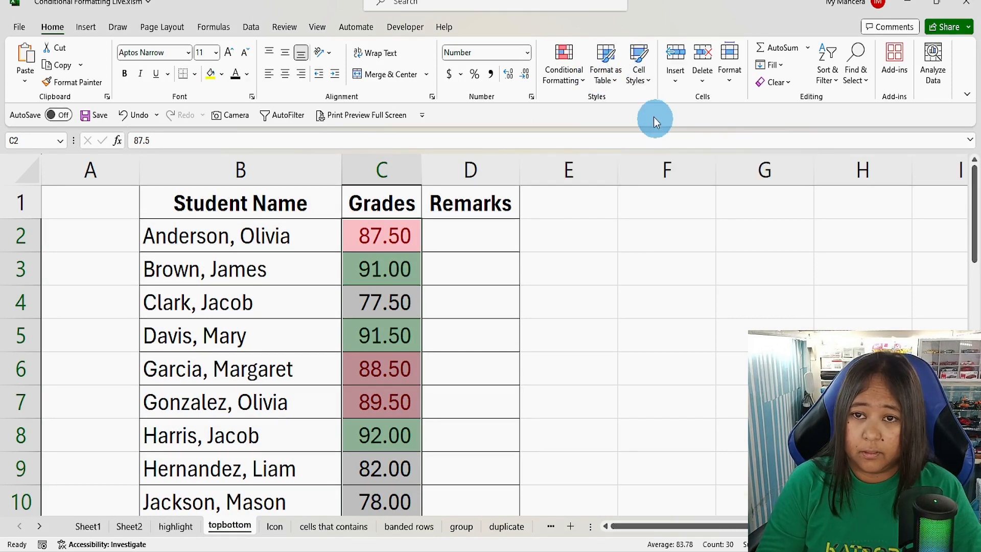
click(130, 115)
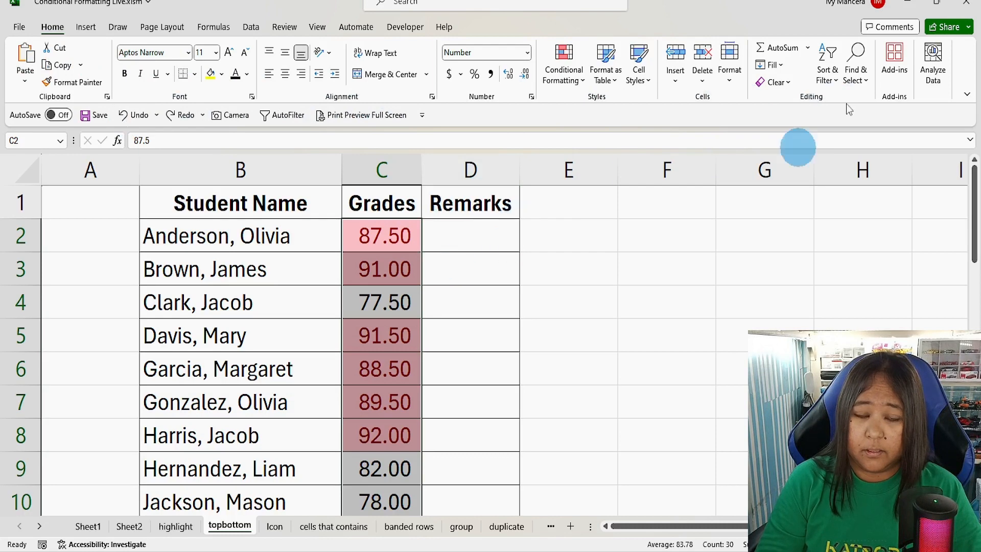
Step: Add a Top 10% rule with a custom light blue fill to the grades in C2:C31 and check the formatted cells
click(583, 81)
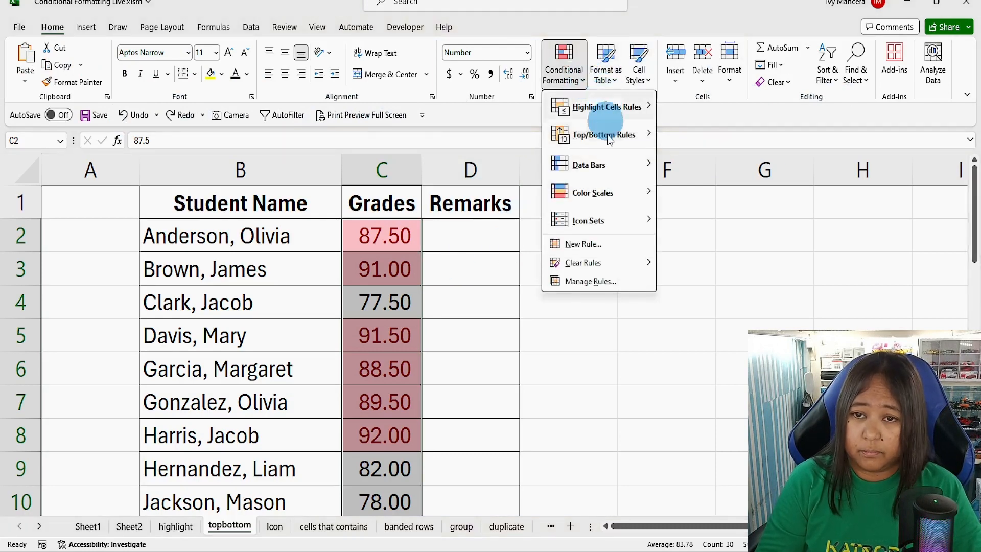
mouse_move(609, 142)
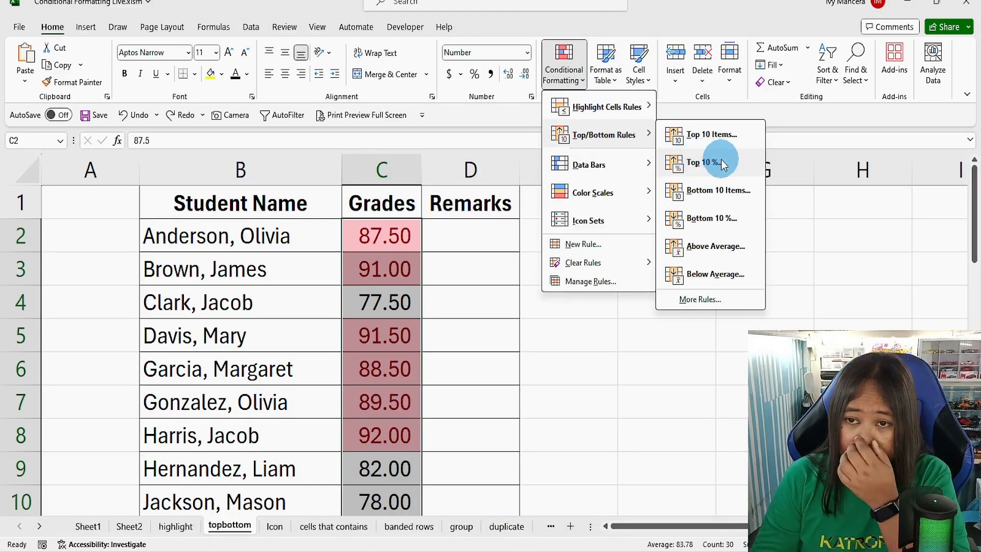
click(683, 165)
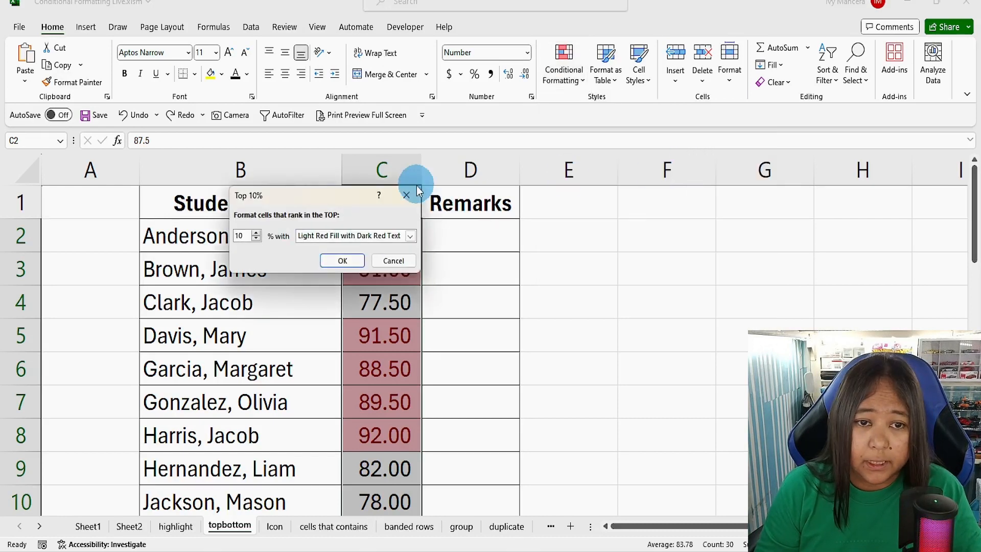
double_click(233, 239)
click(412, 237)
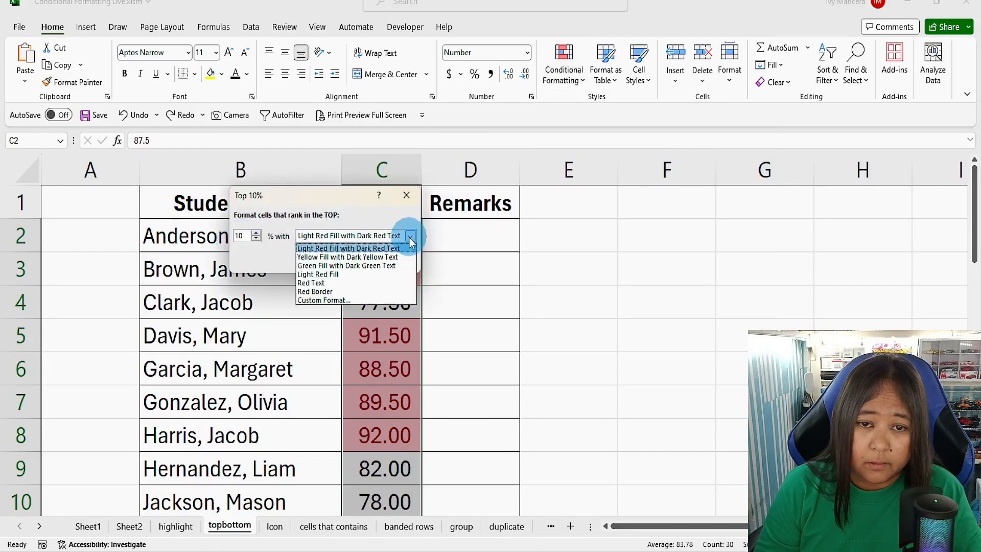
click(327, 300)
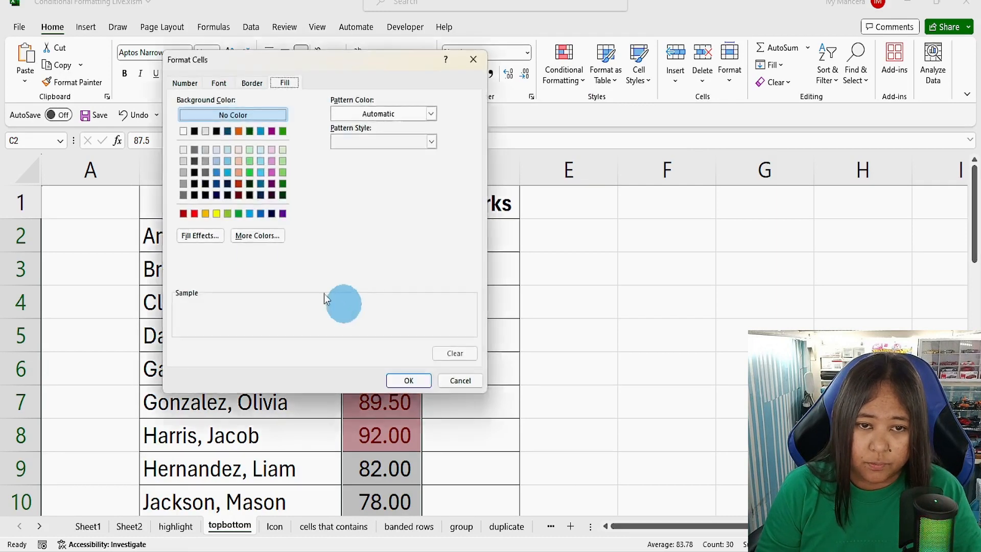
click(250, 213)
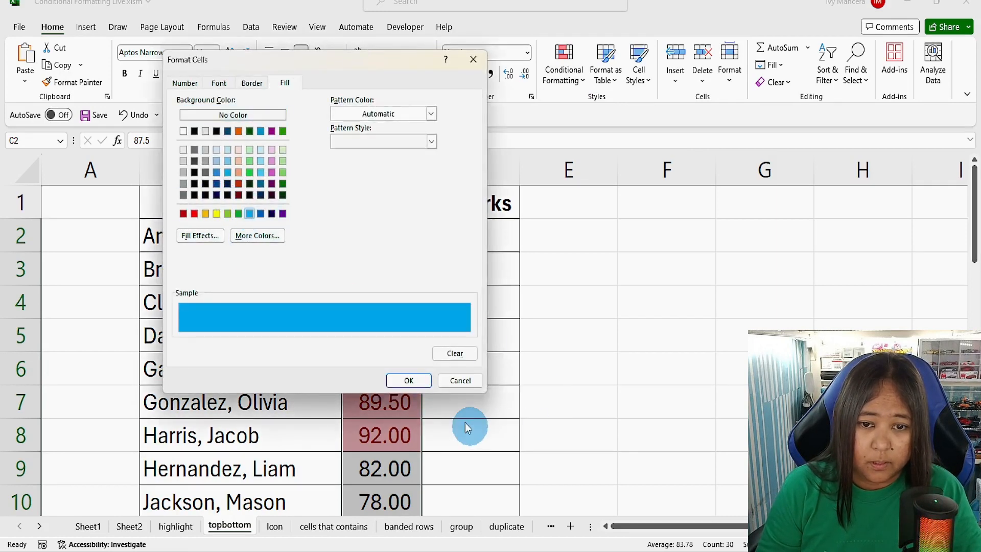
click(397, 387)
click(342, 258)
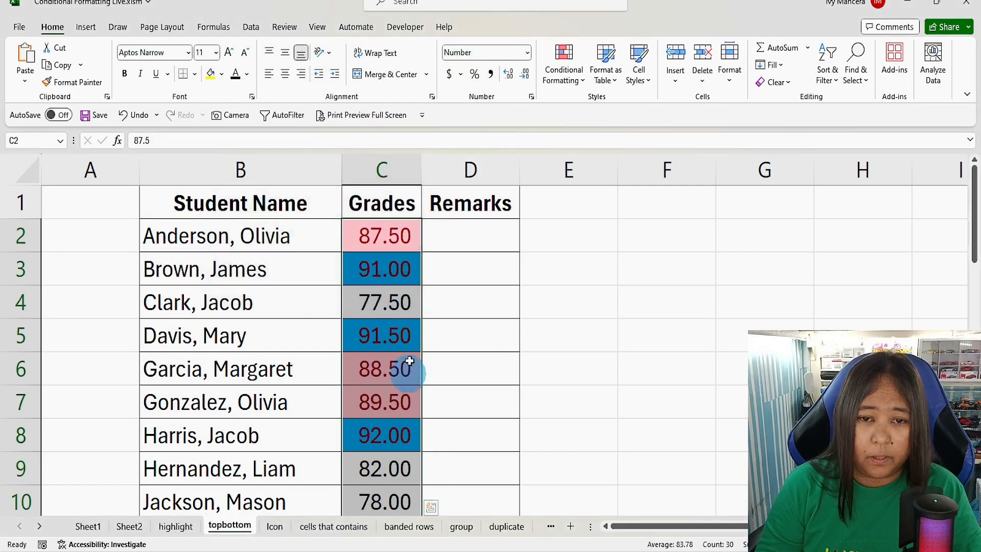
scroll(415, 339, down, 8)
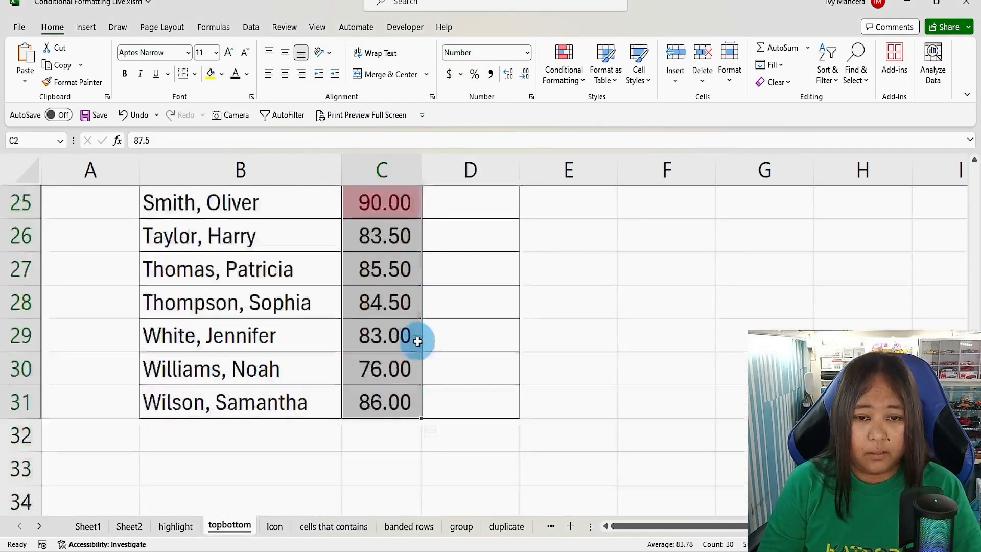
Step: Clear the conditional formatting rules from the selected grades in C2:C31
scroll(418, 341, up, 8)
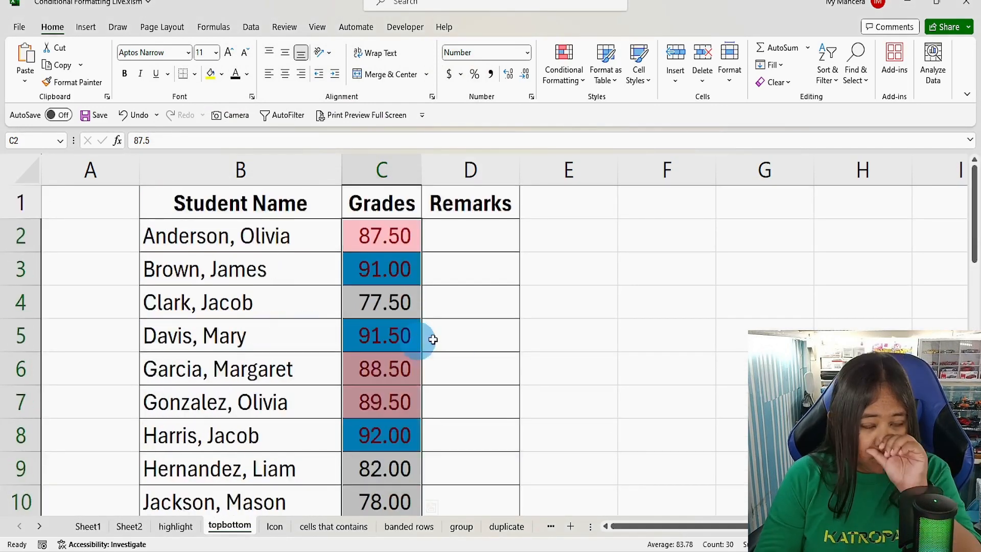
click(584, 81)
mouse_move(587, 263)
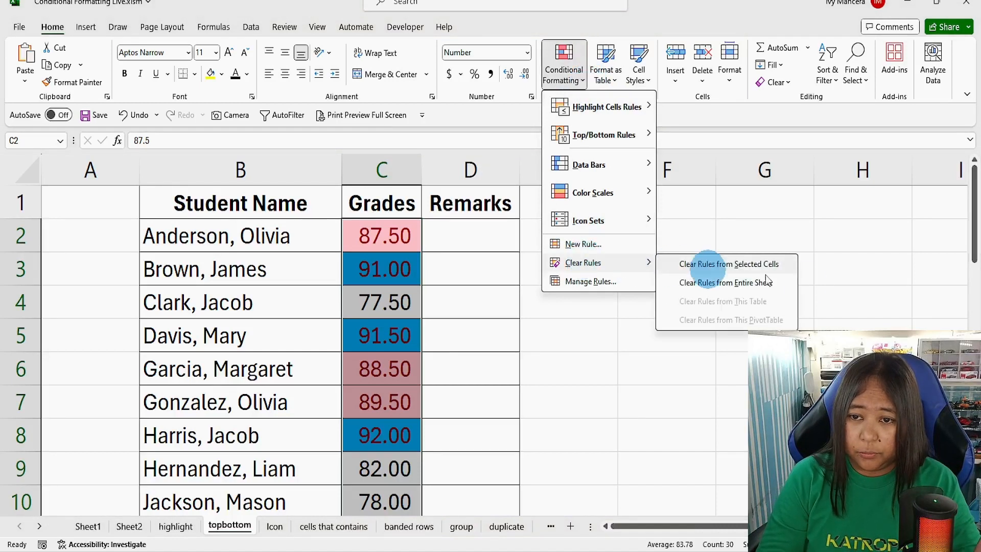
click(759, 266)
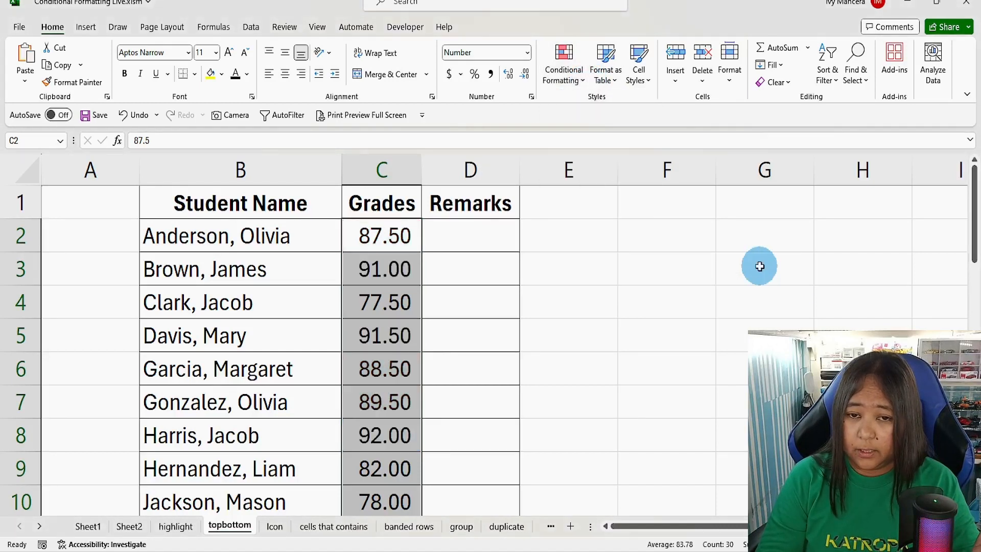
Step: Try a Top 10% rule with Light Red Fill with Dark Red Text on the grades in C2:C31 and check the formatted cells
click(587, 84)
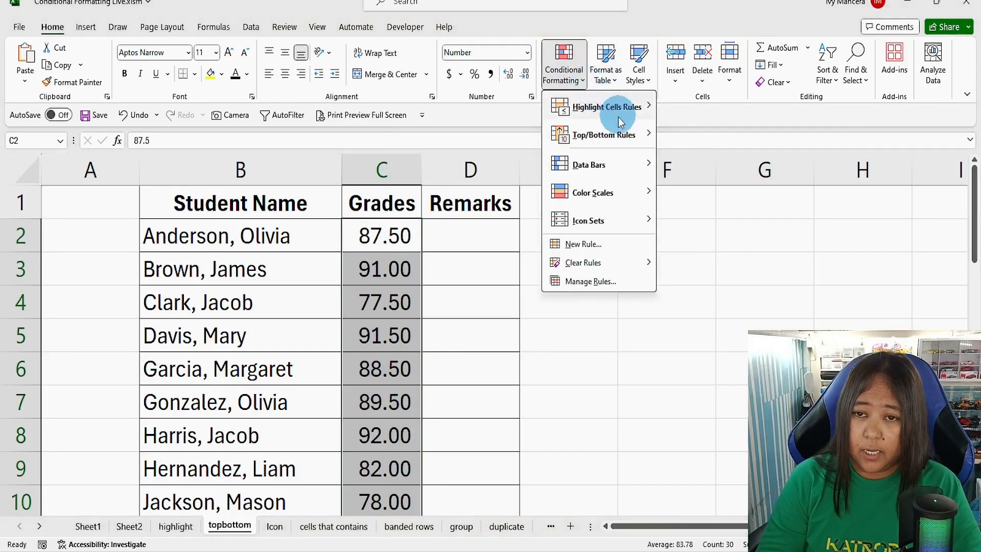
mouse_move(614, 135)
click(705, 162)
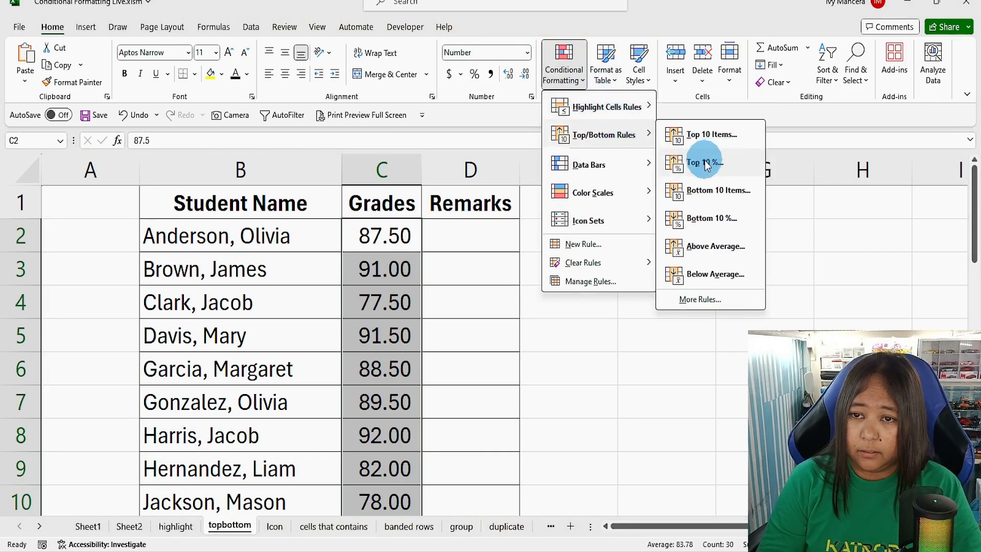
click(341, 265)
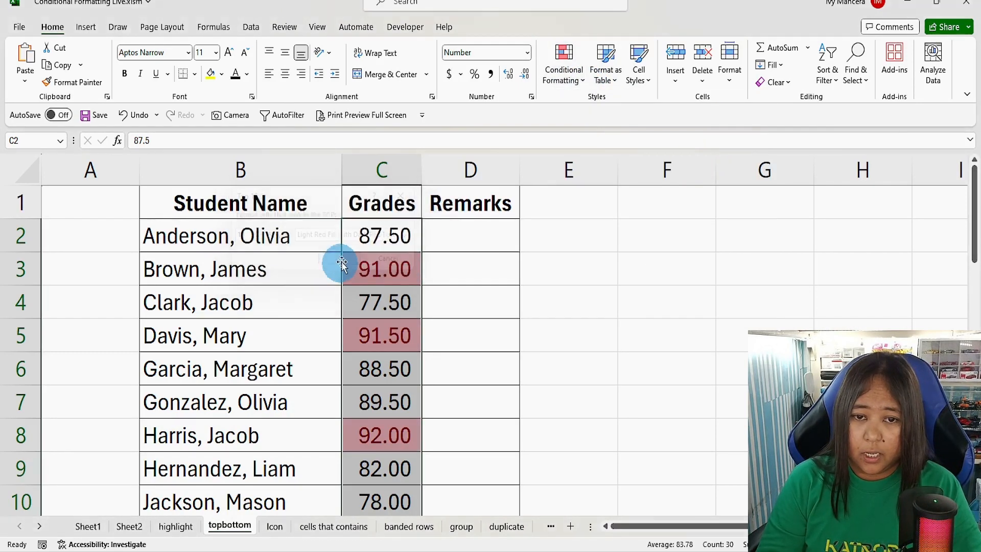
scroll(392, 314, down, 2)
scroll(401, 327, up, 2)
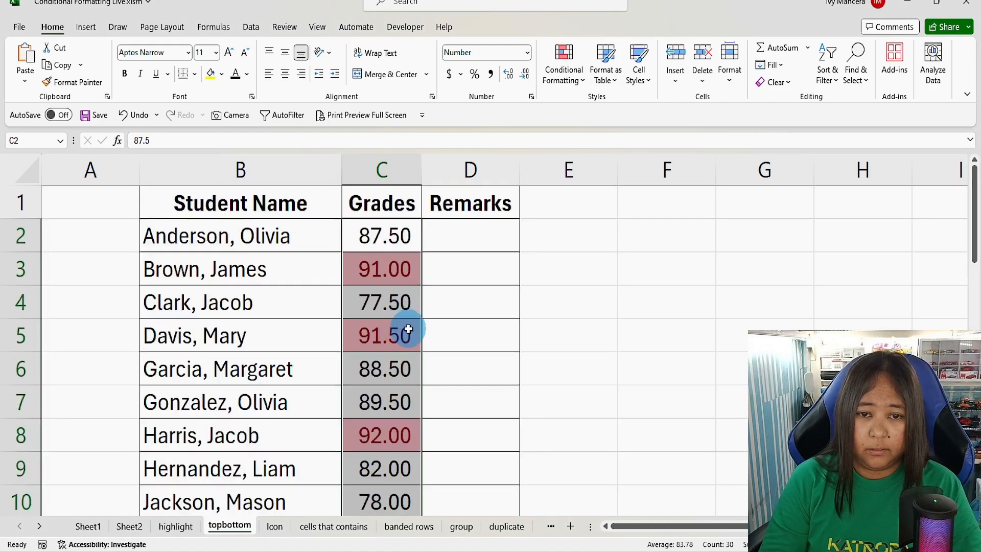
scroll(406, 329, down, 9)
scroll(407, 331, up, 9)
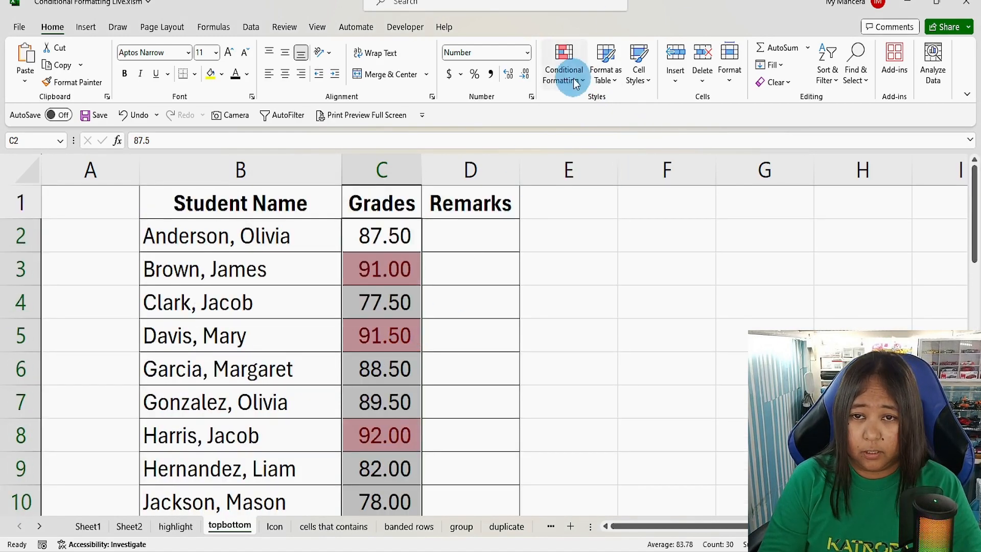
Step: Apply the Top 10% rule with Light Red Fill with Dark Red Text to the grades in C2:C31 once more
click(563, 64)
mouse_move(601, 136)
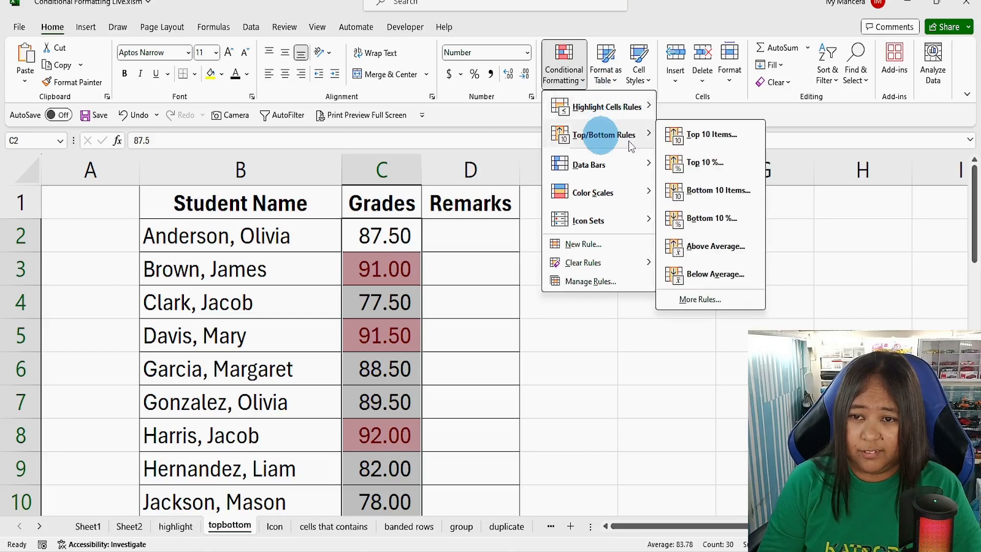
click(704, 162)
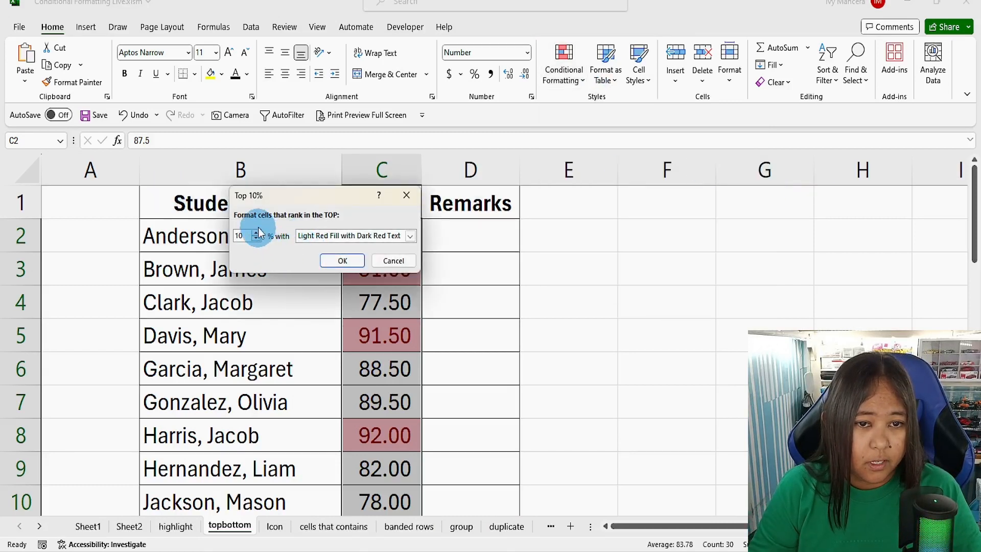
click(346, 259)
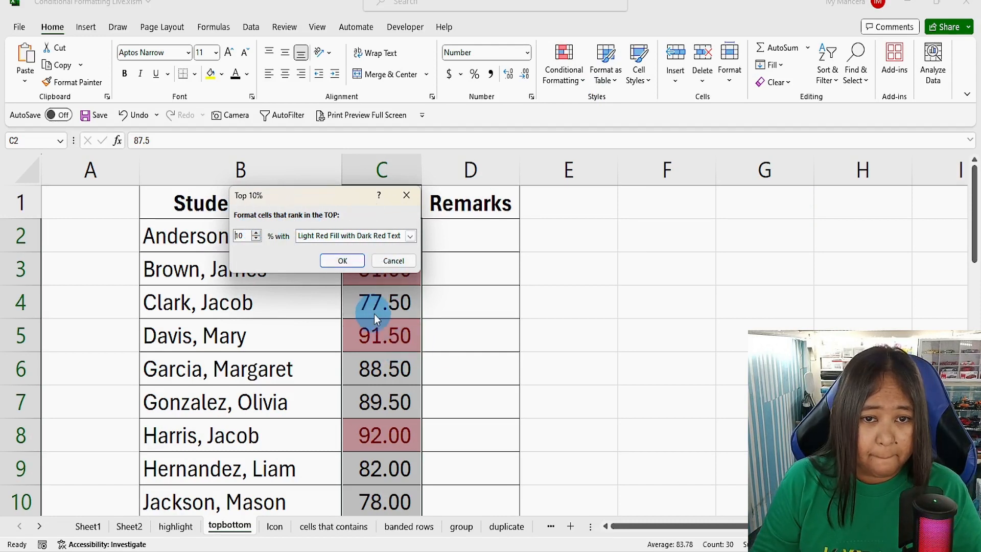
click(347, 263)
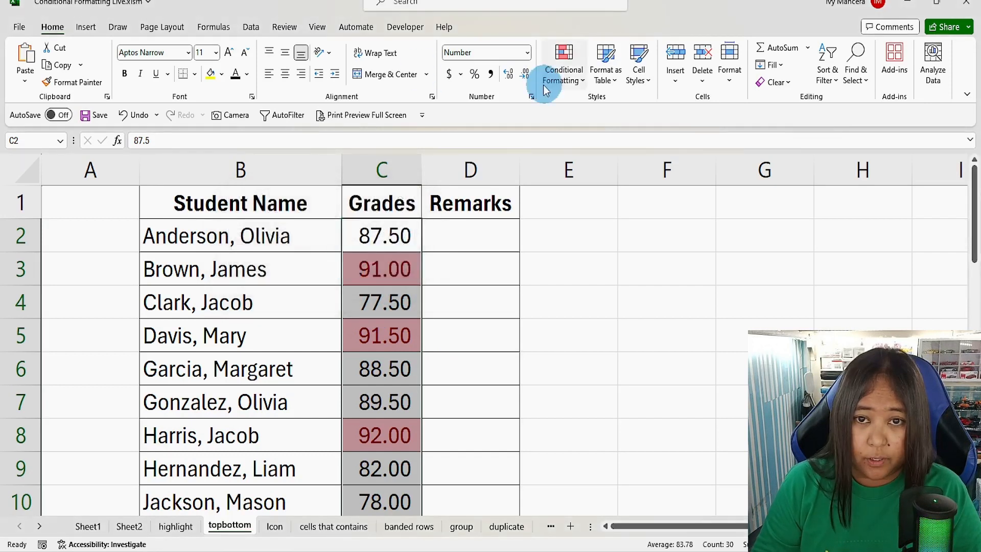
Step: Try the Percentage number format on the grades in C2:C31 and review the column
click(476, 75)
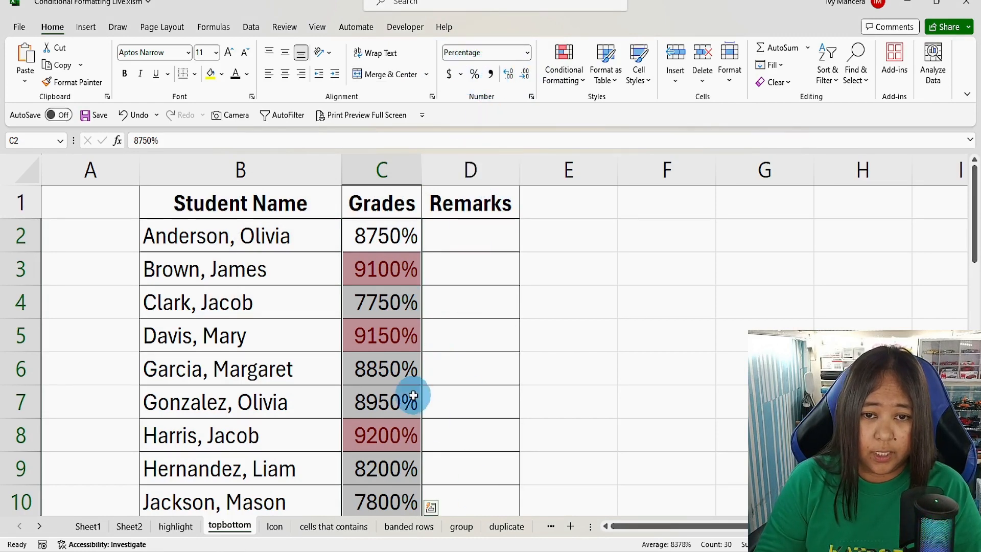
scroll(411, 394, down, 12)
scroll(413, 396, up, 6)
scroll(413, 396, up, 6)
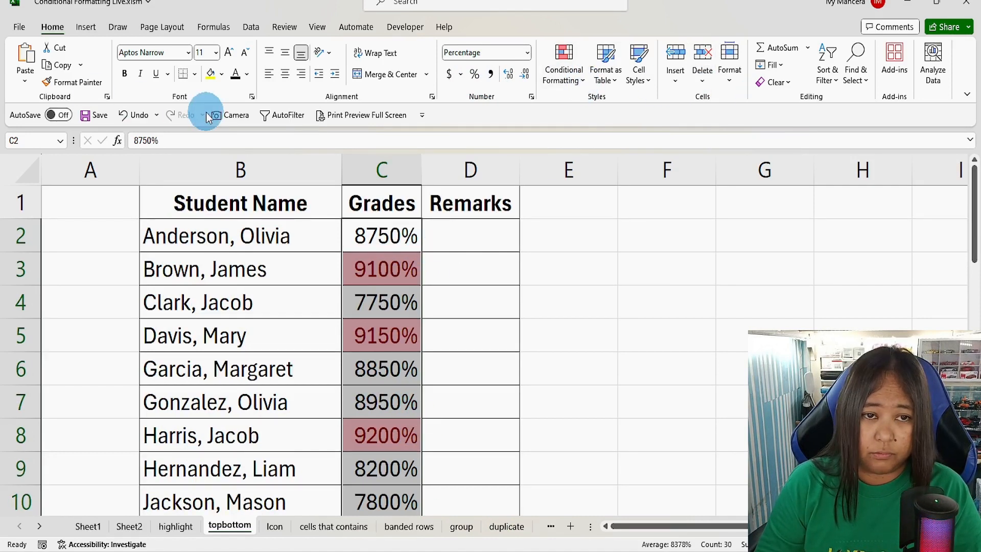
Step: Clear the conditional formatting rules from the percentage-formatted grades in C2:C31
click(581, 87)
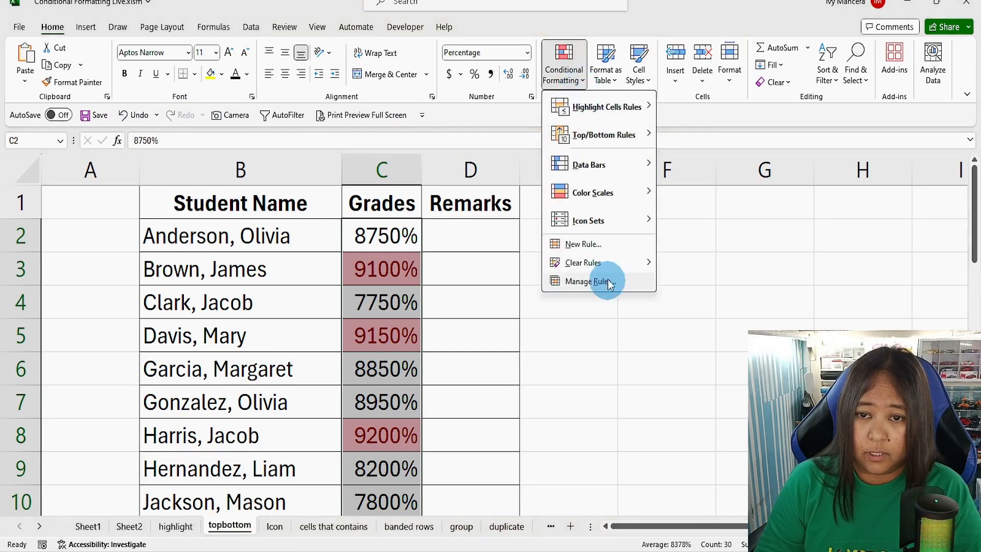
mouse_move(609, 263)
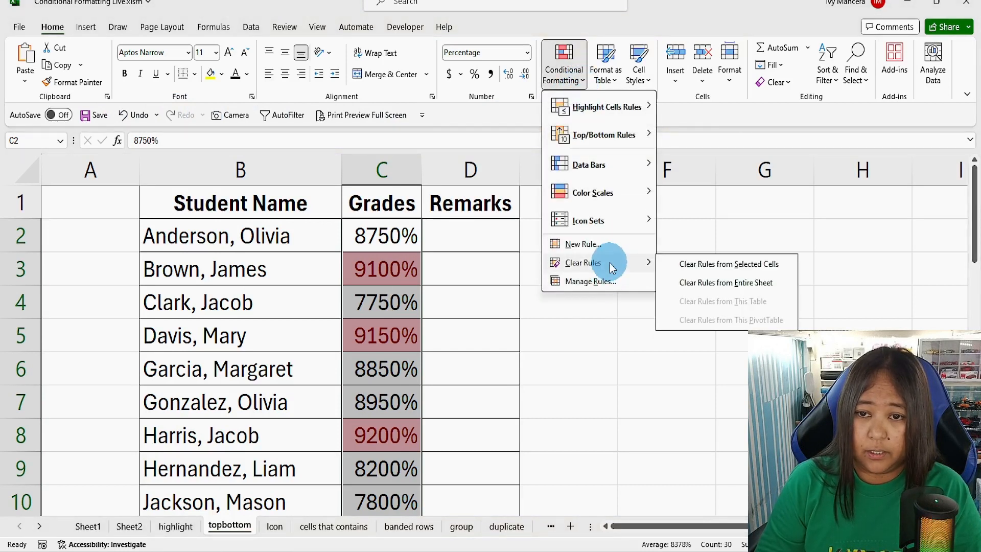
click(751, 265)
Step: Try a Top 10% rule with Light Red Fill with Dark Red Text on the percentage-formatted grades and check the formatted cells
click(580, 88)
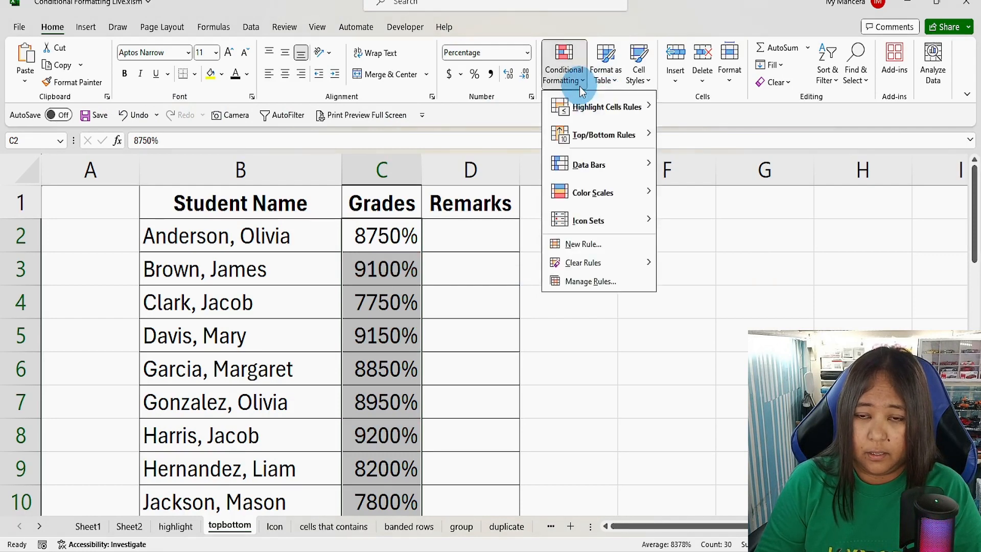
mouse_move(646, 135)
click(729, 170)
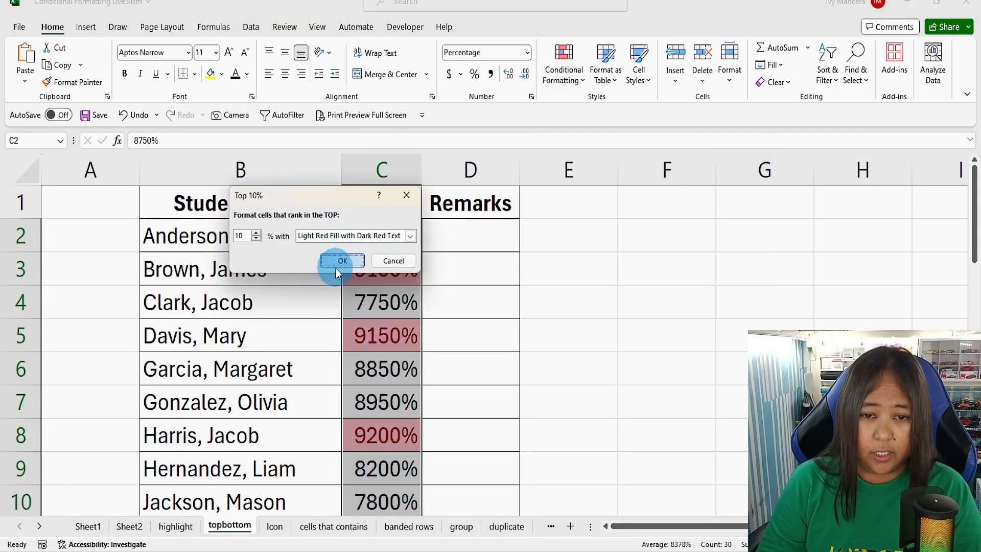
click(342, 261)
scroll(383, 322, down, 10)
scroll(383, 327, up, 10)
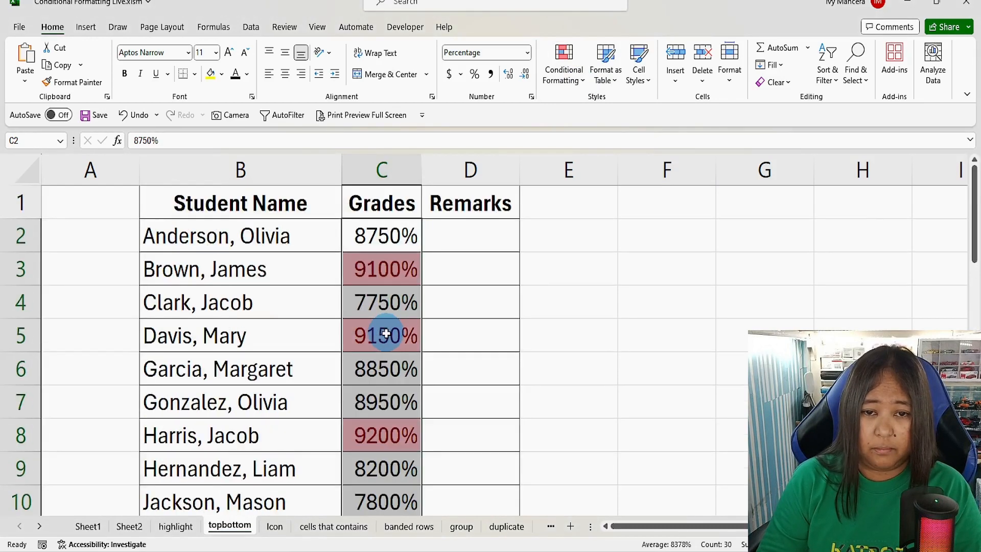
scroll(399, 406, down, 1)
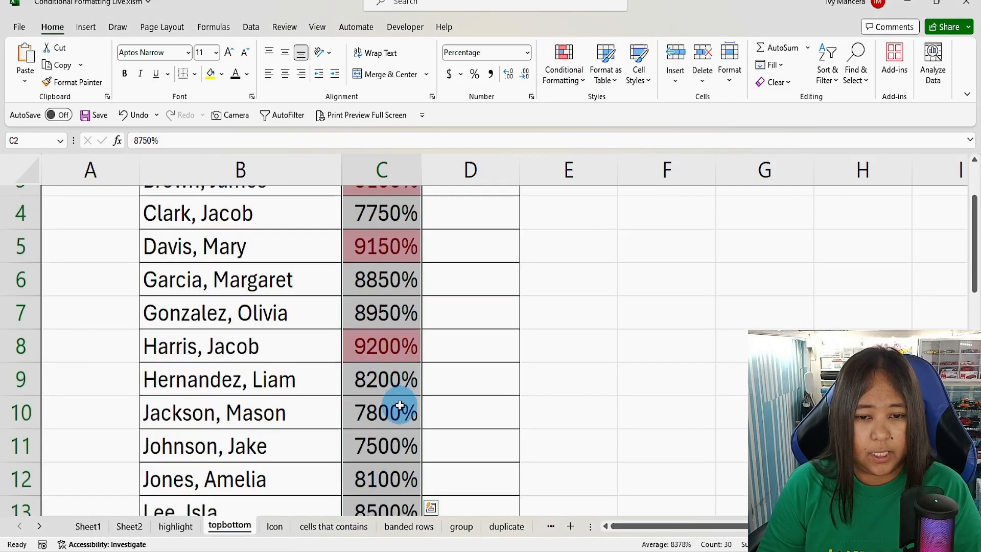
scroll(399, 405, down, 9)
scroll(399, 404, up, 4)
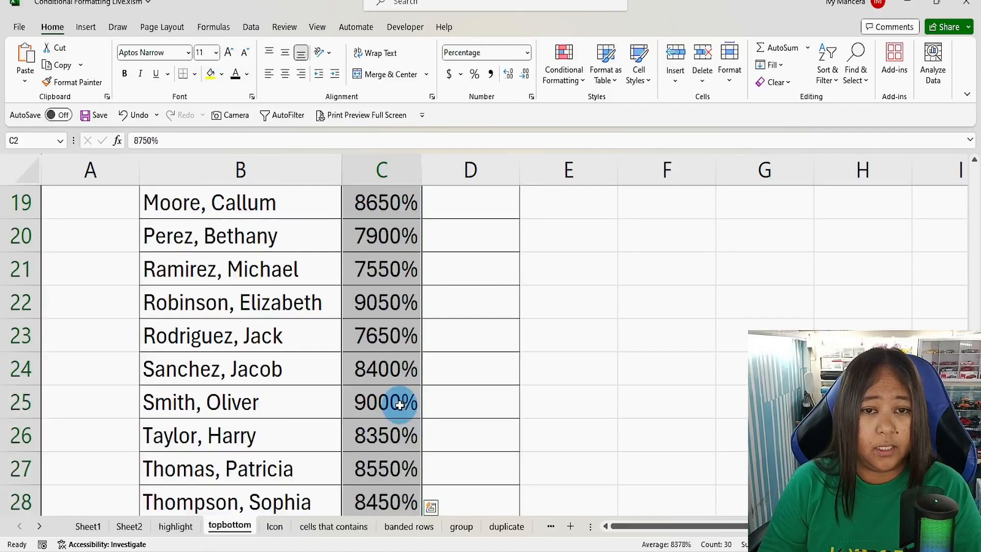
scroll(399, 405, up, 6)
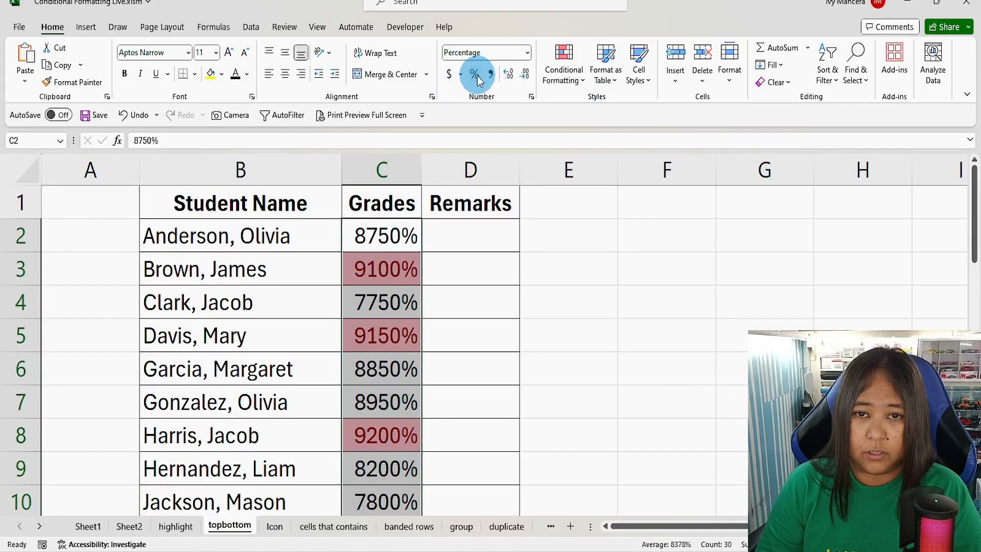
Step: Undo the Top 10% rules and the Percentage format on the grades in C2:C31
click(122, 116)
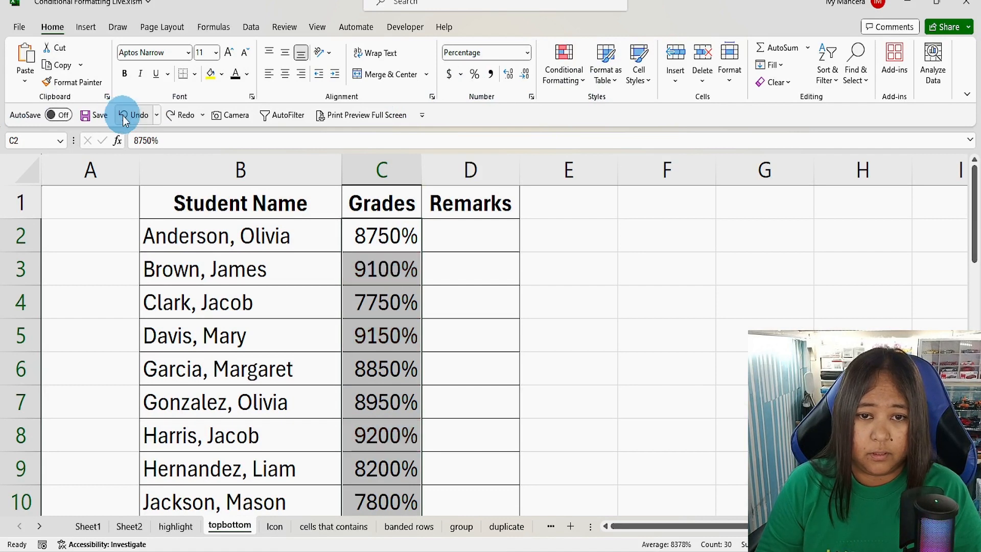
click(122, 115)
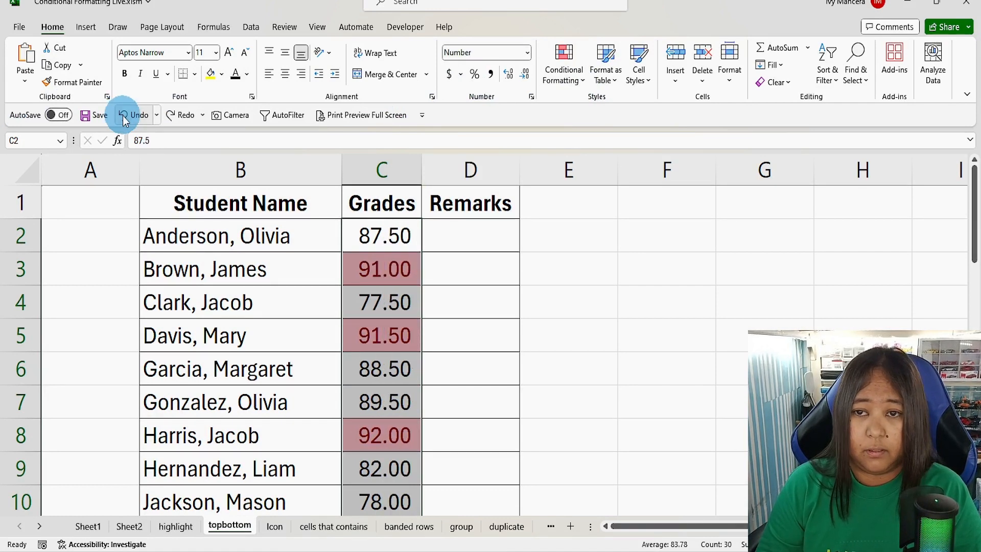
click(127, 115)
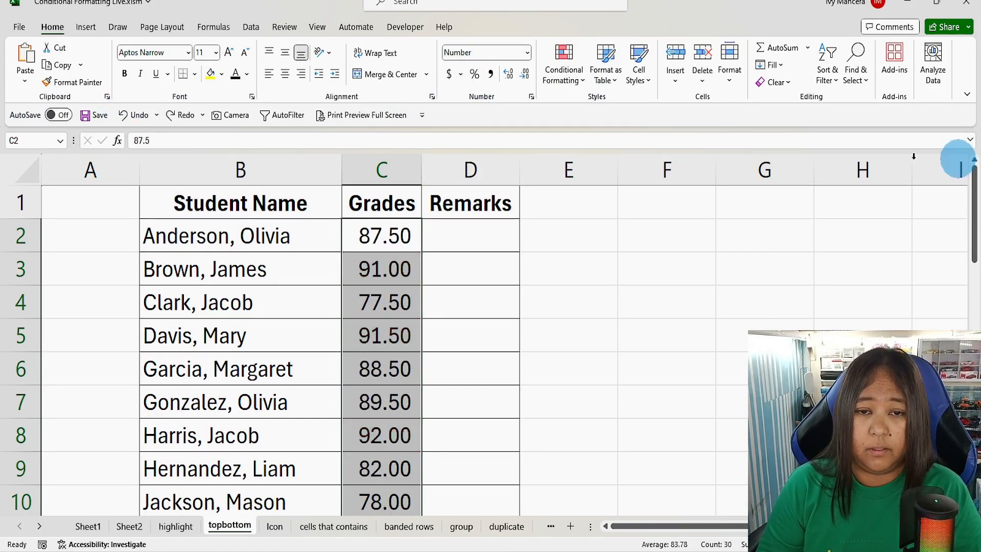
Step: Add a Top 10 Items rule with Light Red Fill with Dark Red Text to the grades in C2:C31
click(565, 74)
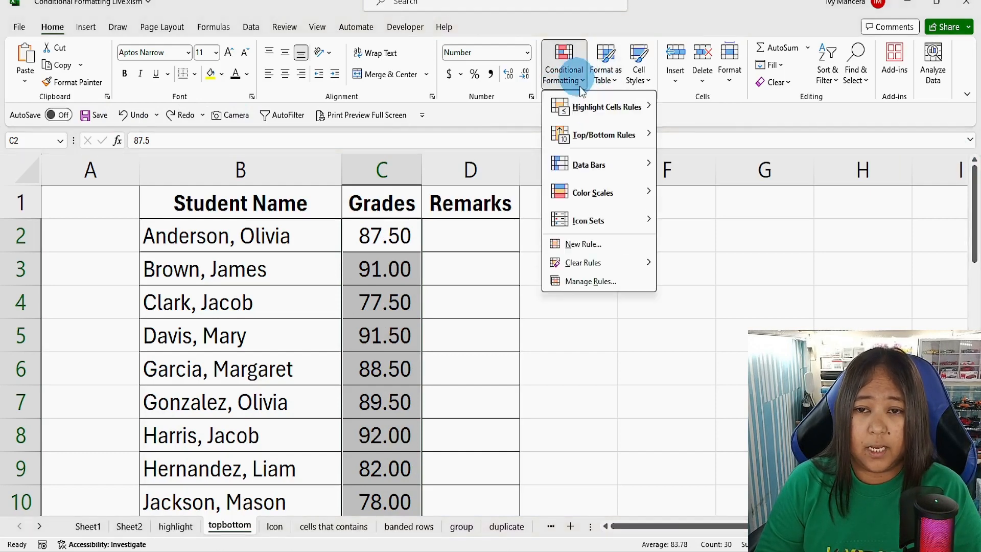
mouse_move(605, 134)
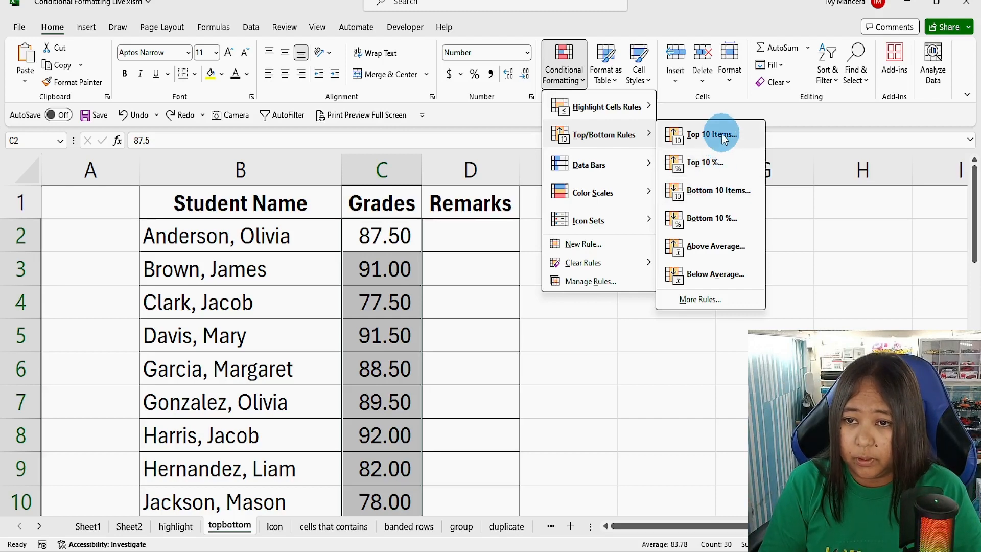
click(711, 135)
click(340, 261)
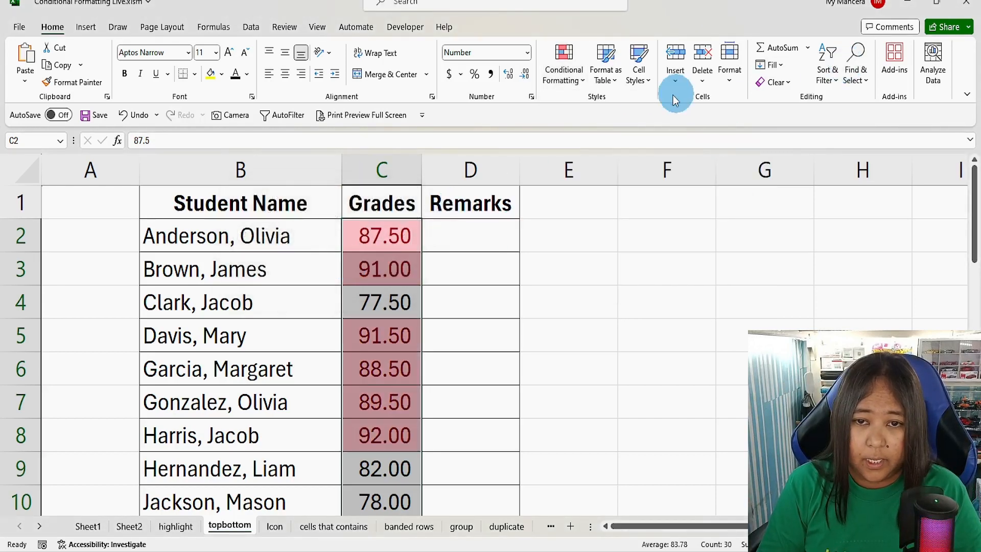
Step: Add a Bottom 10 Items rule with Green Fill with Dark Green Text to the grades in C2:C31
click(567, 74)
mouse_move(592, 136)
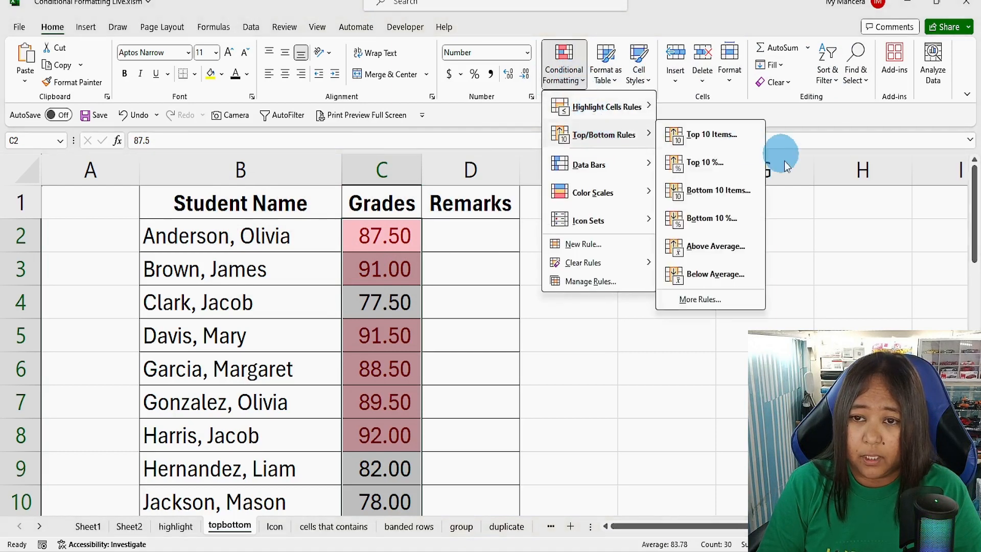
click(720, 190)
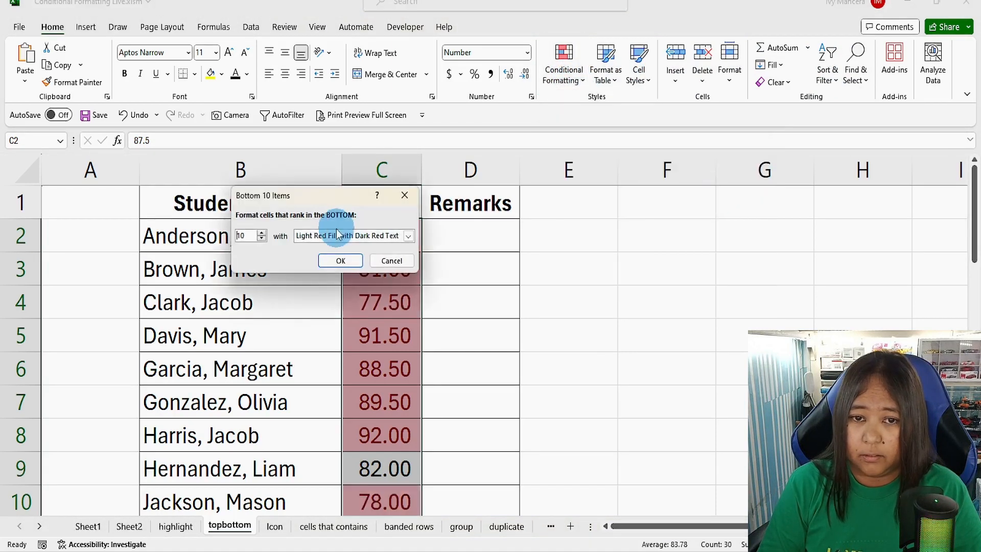
click(334, 236)
click(334, 266)
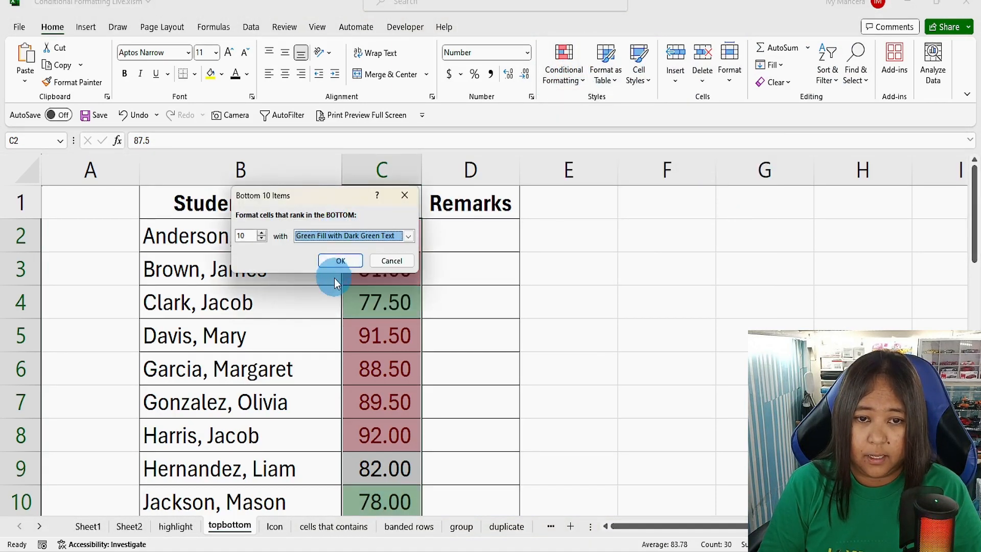
click(340, 261)
Step: Examine which grades in the student table are formatted by the Bottom 10 Items rule
click(399, 307)
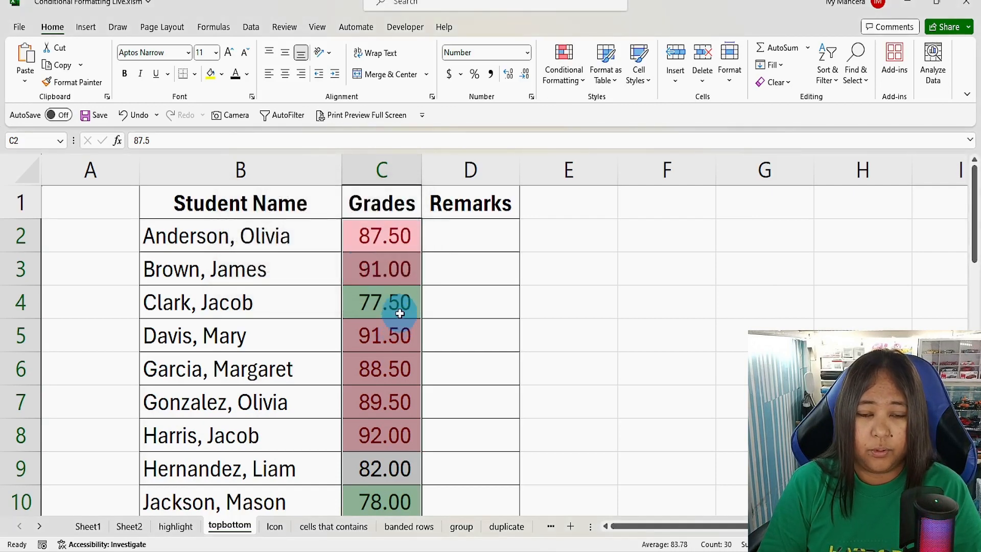
scroll(412, 379, down, 1)
scroll(413, 379, down, 2)
drag(385, 301, 381, 366)
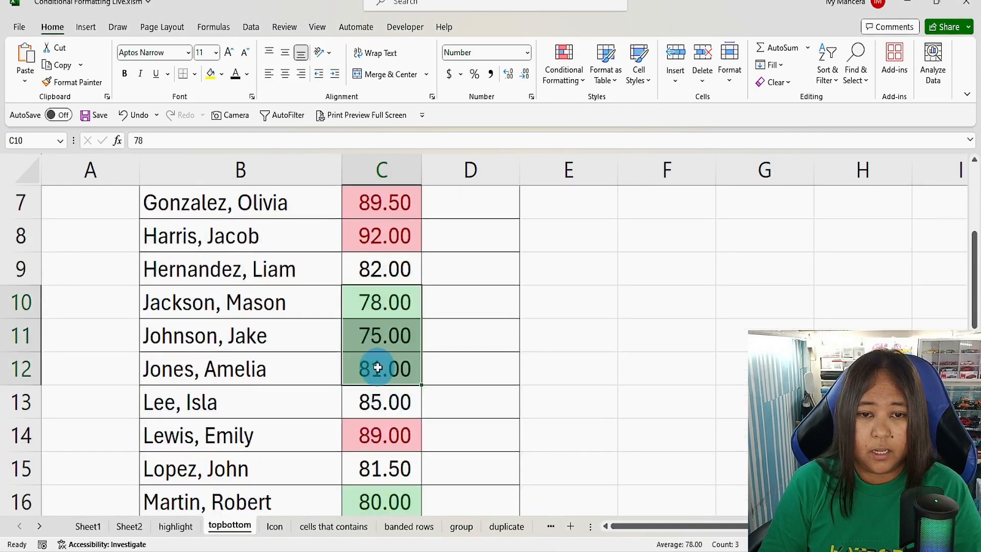
scroll(394, 352, down, 2)
click(393, 281)
click(393, 313)
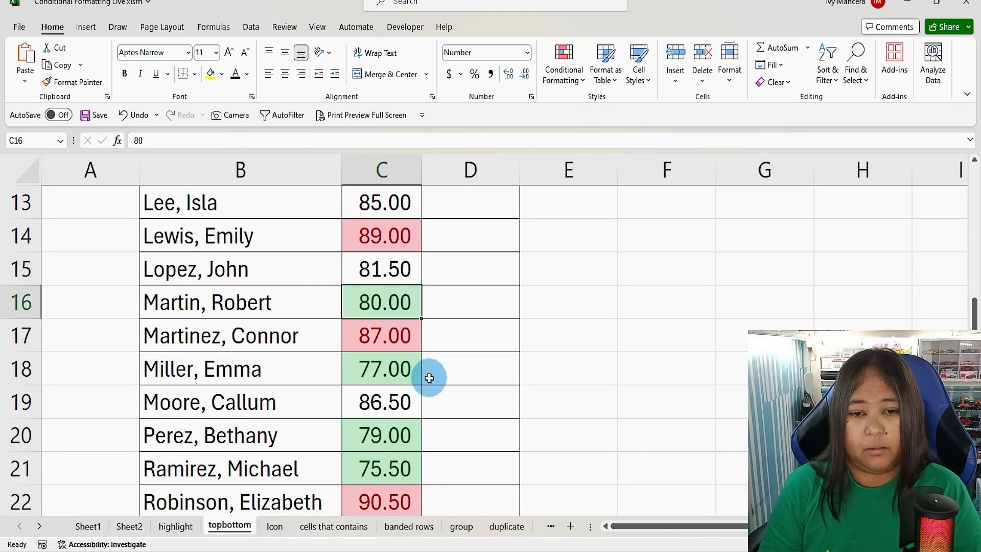
scroll(412, 359, down, 3)
scroll(412, 359, down, 2)
scroll(409, 361, up, 2)
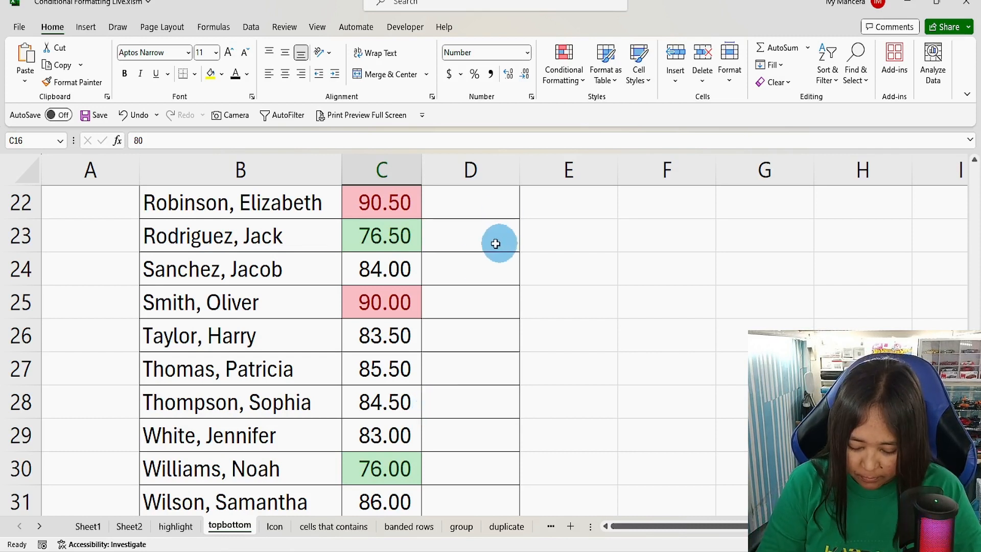
scroll(483, 377, up, 4)
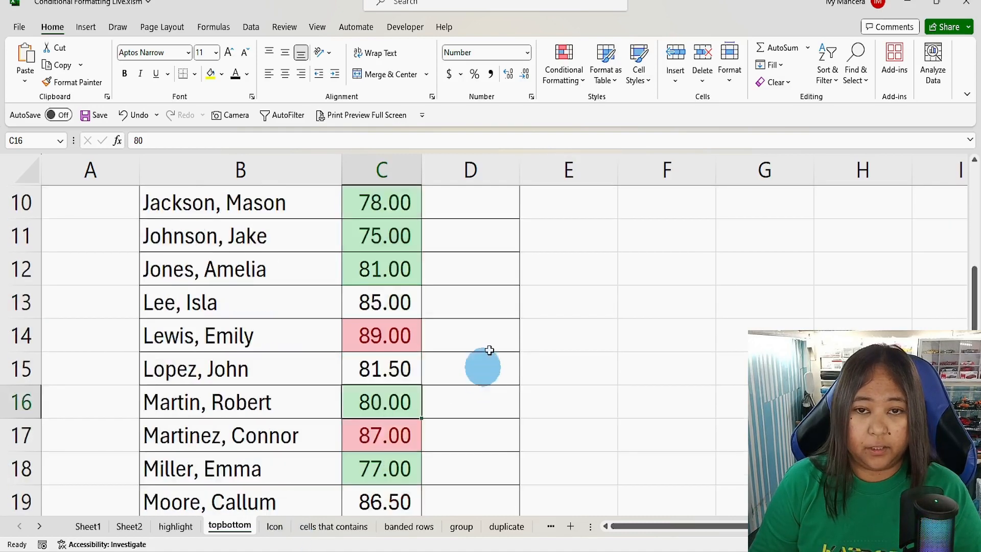
click(583, 79)
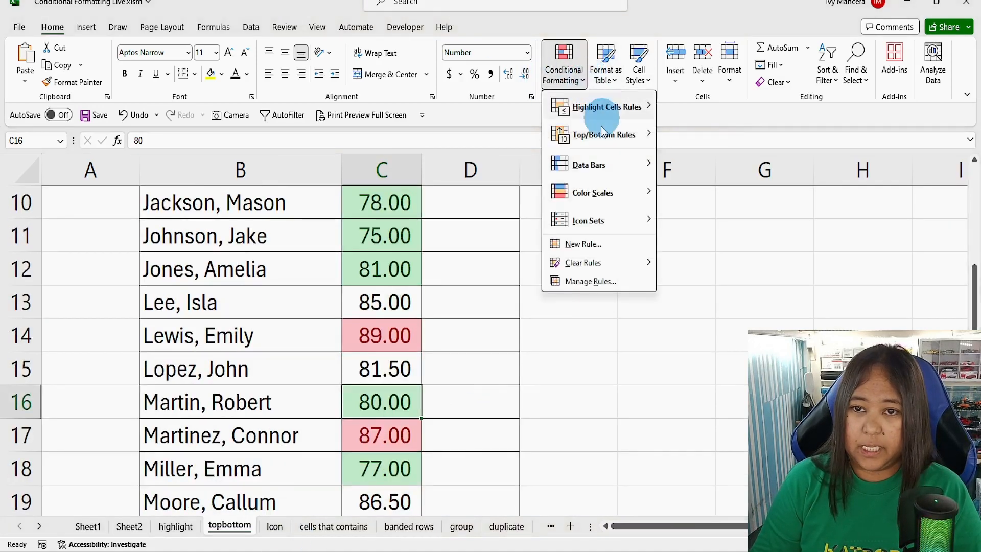
mouse_move(632, 134)
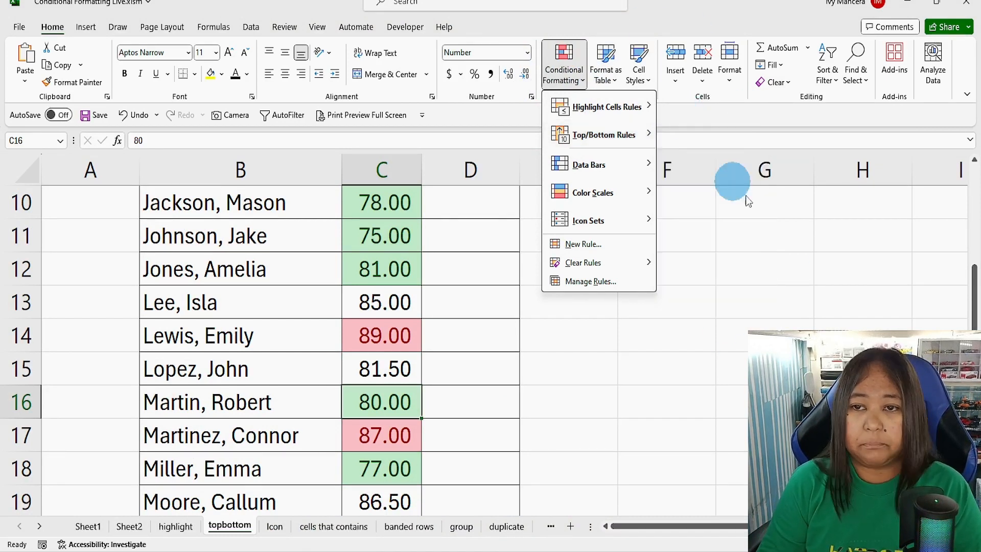
mouse_move(644, 176)
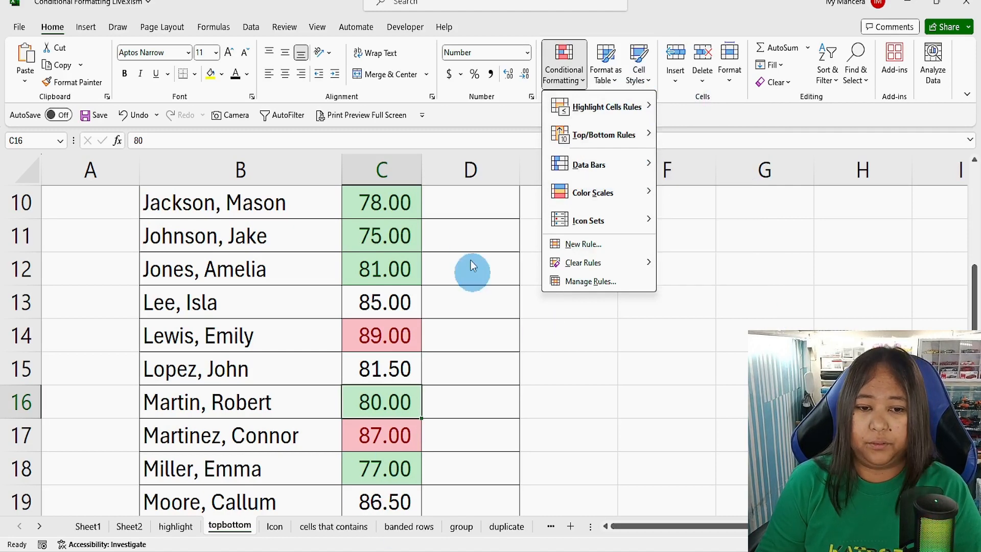
scroll(437, 397, up, 3)
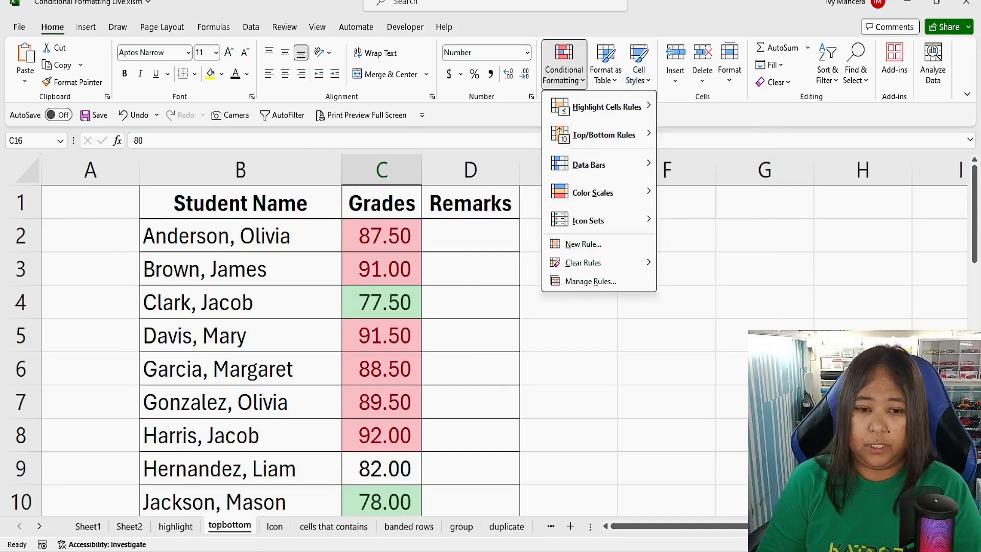
Step: On the Icon sheet, apply solid-fill blue data bars to the 2022 values in D2:D7
click(274, 527)
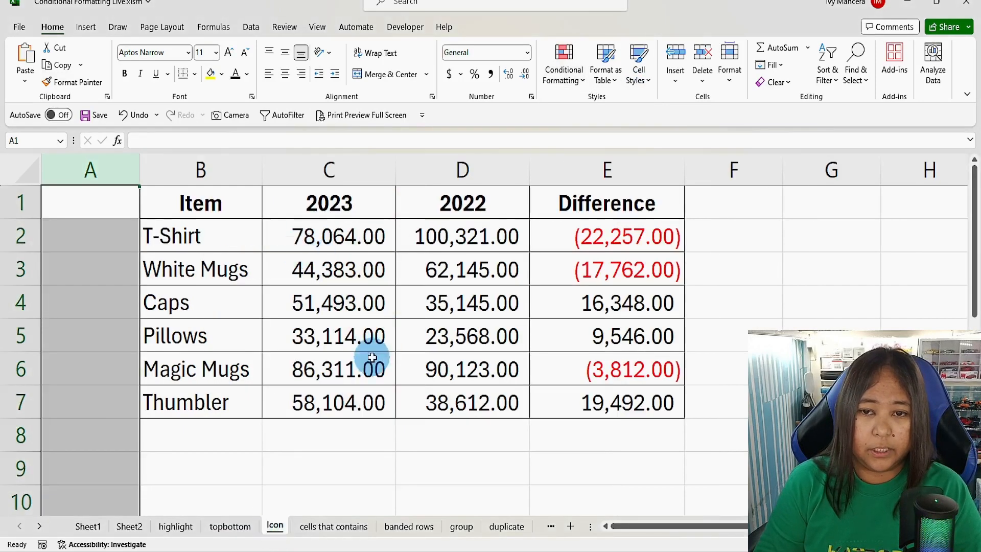
click(485, 302)
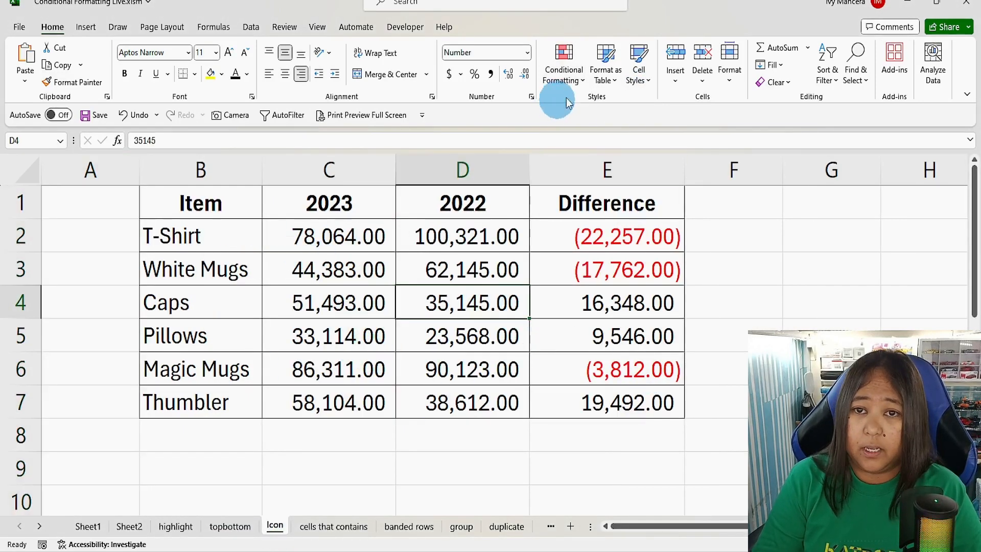
drag(327, 236, 335, 394)
drag(464, 232, 464, 399)
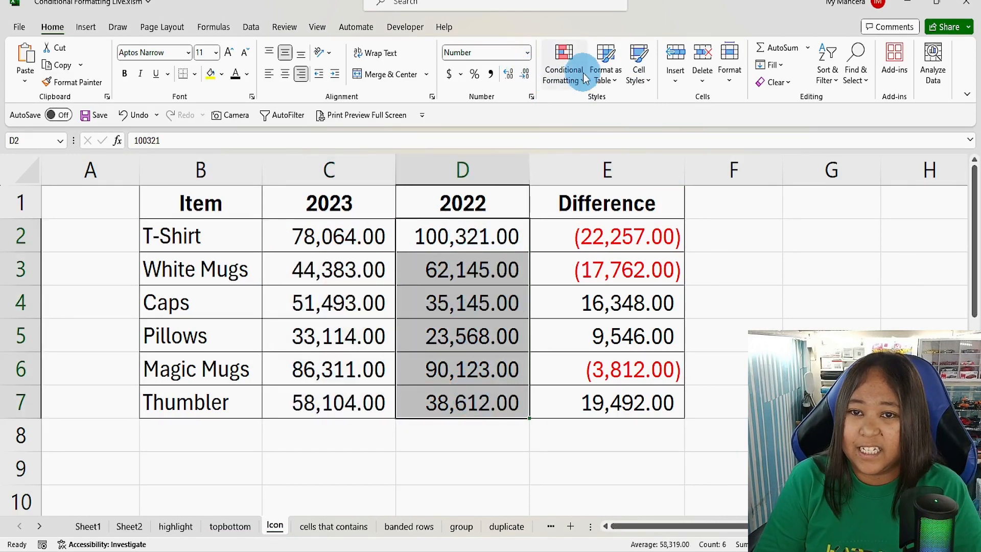
click(564, 74)
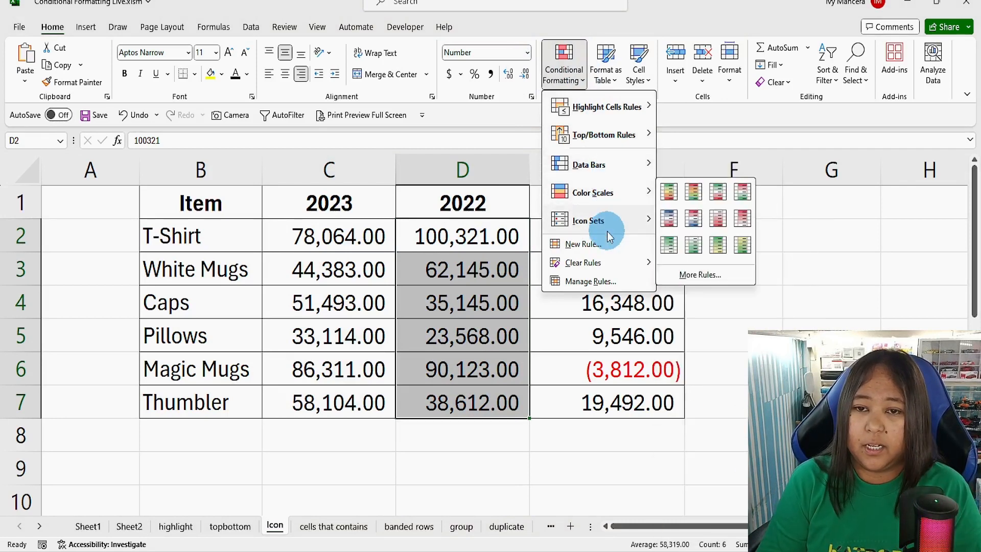
click(585, 167)
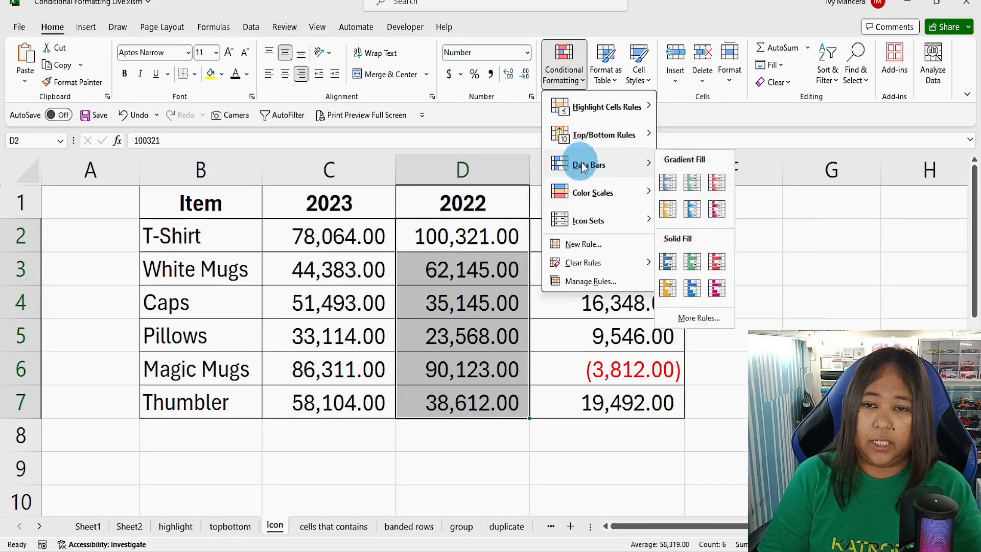
click(596, 198)
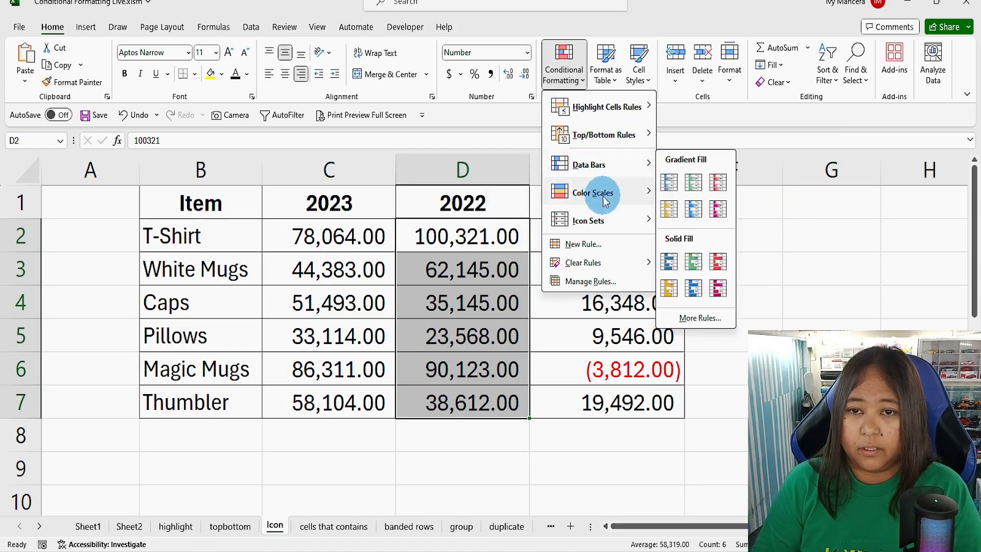
click(604, 198)
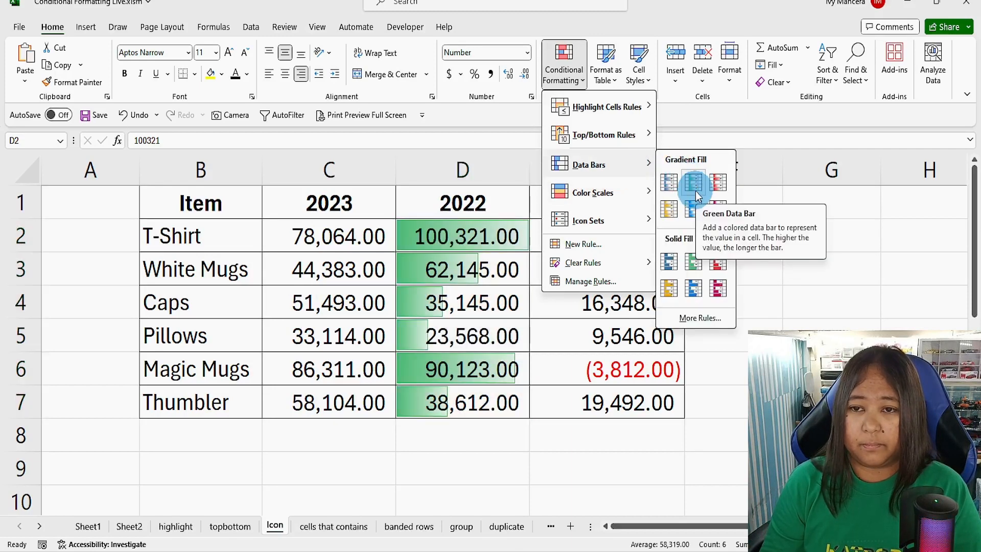
click(674, 266)
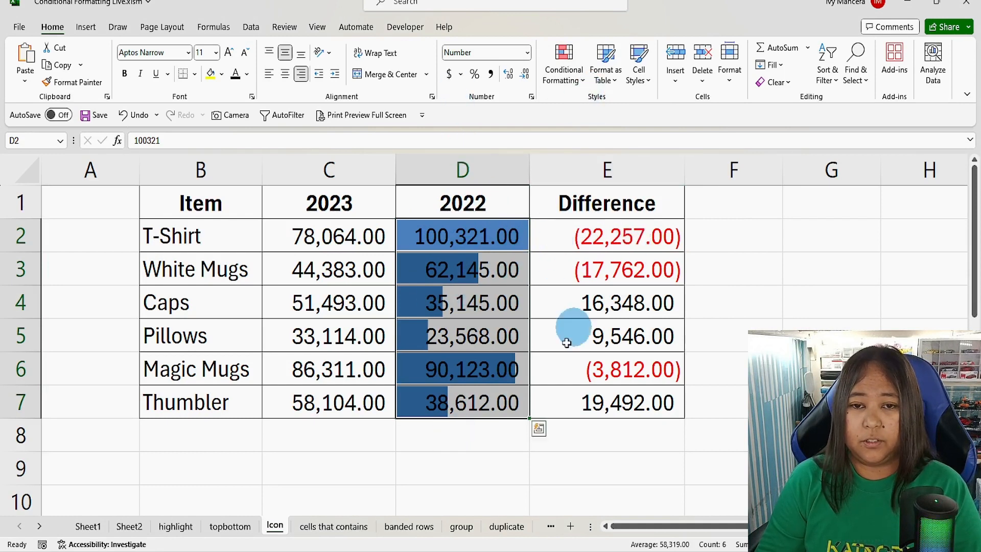
Step: Start a custom data bar rule for the 2022 values and set its minimum type to Number
click(583, 85)
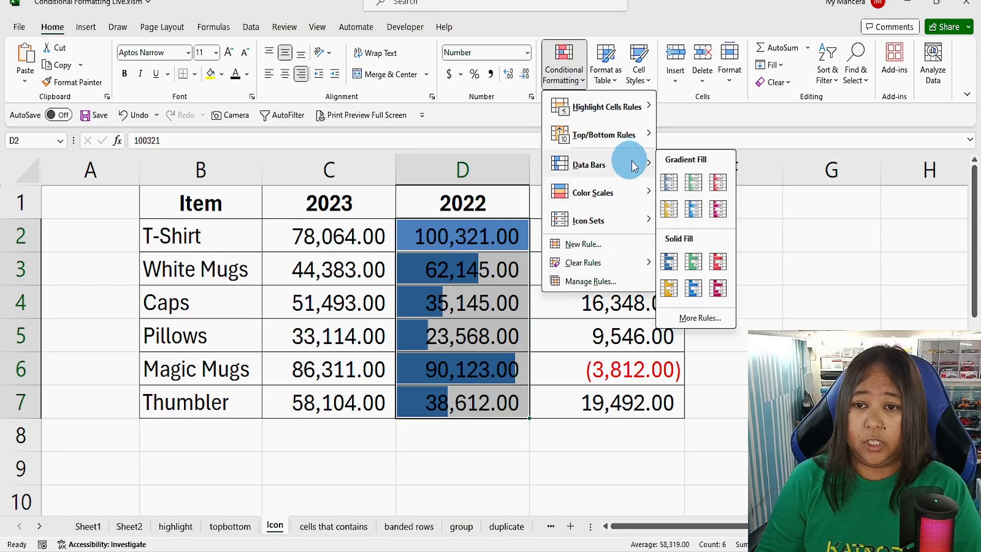
click(704, 320)
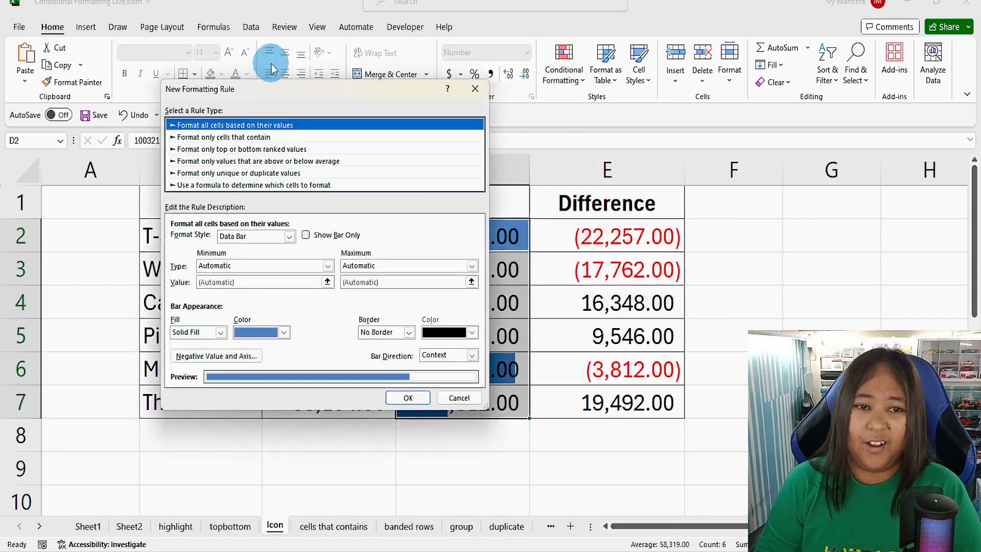
drag(283, 99, 257, 83)
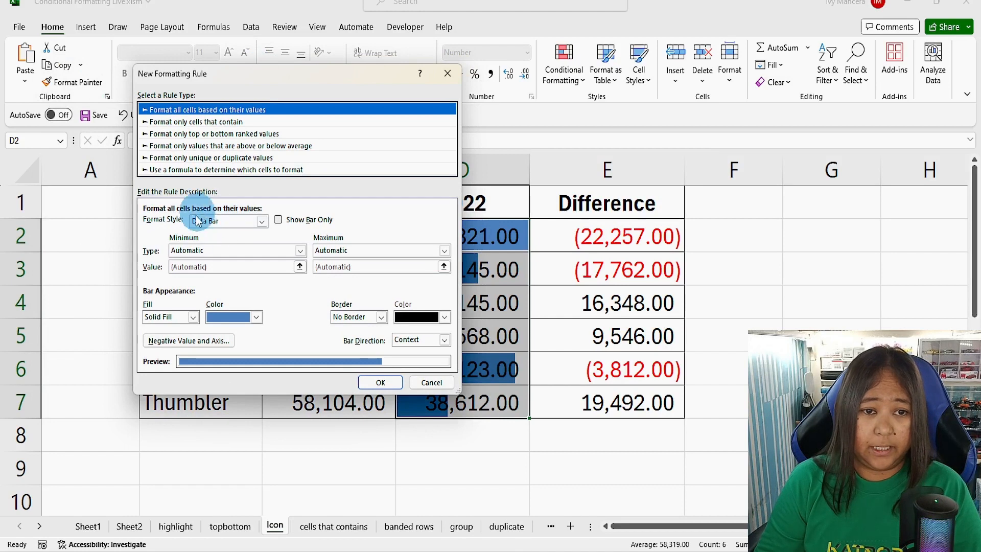
click(300, 250)
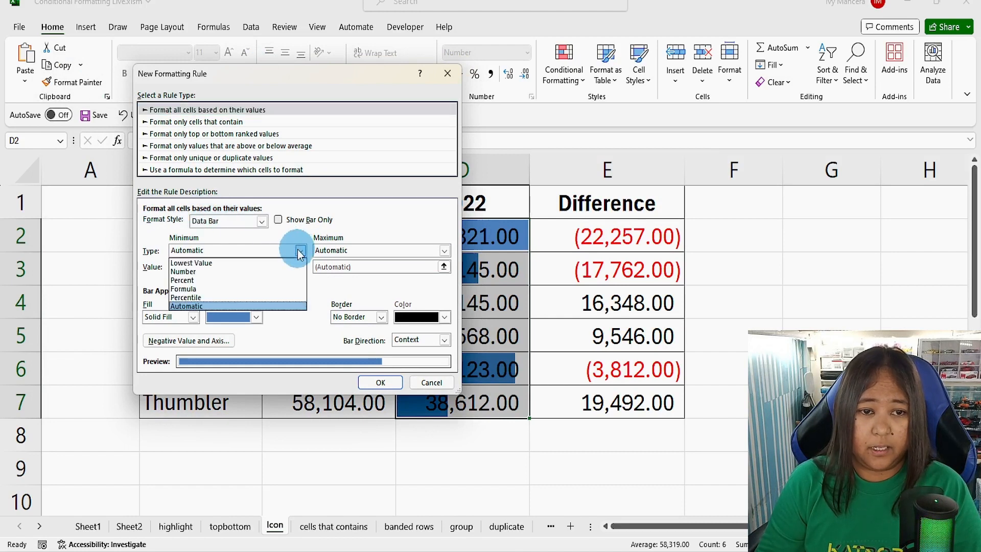
click(300, 250)
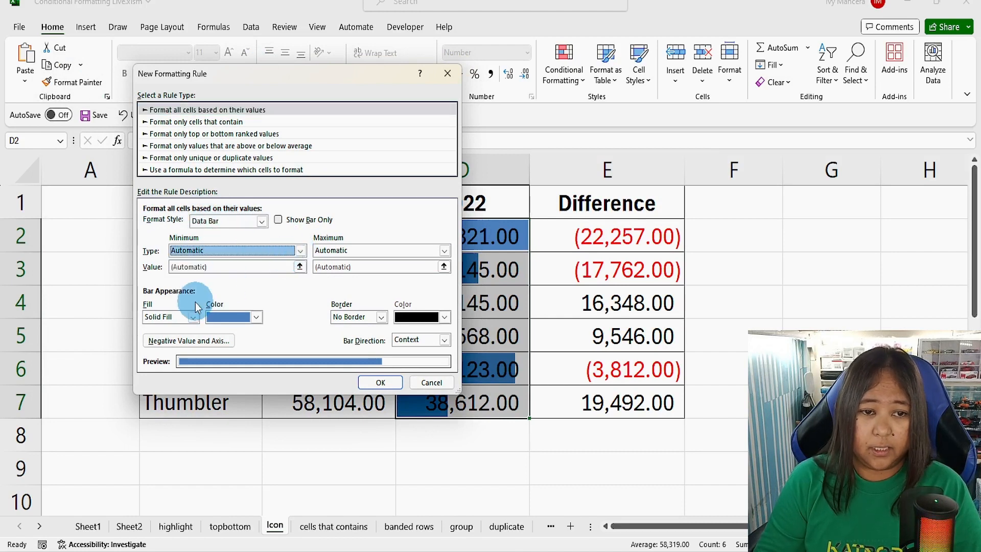
click(300, 252)
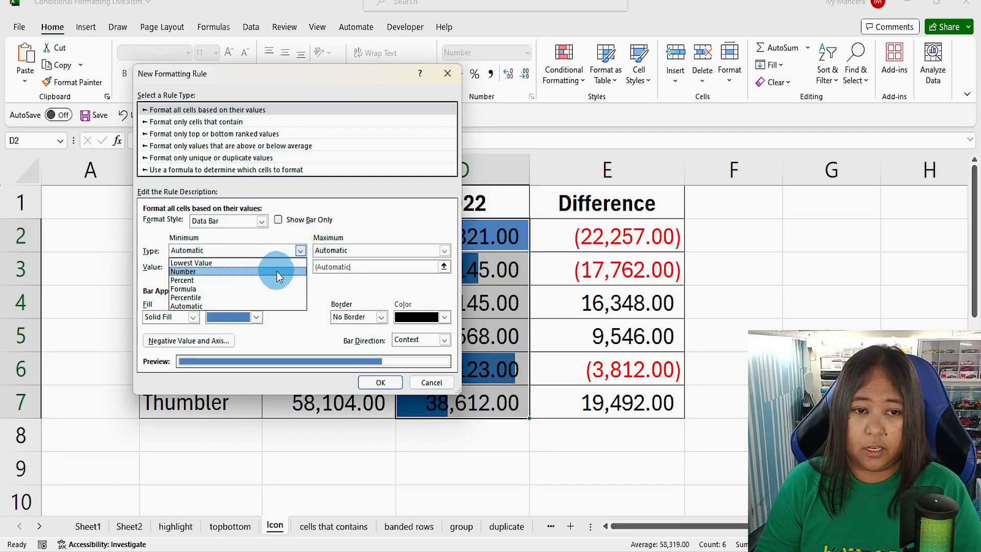
click(277, 271)
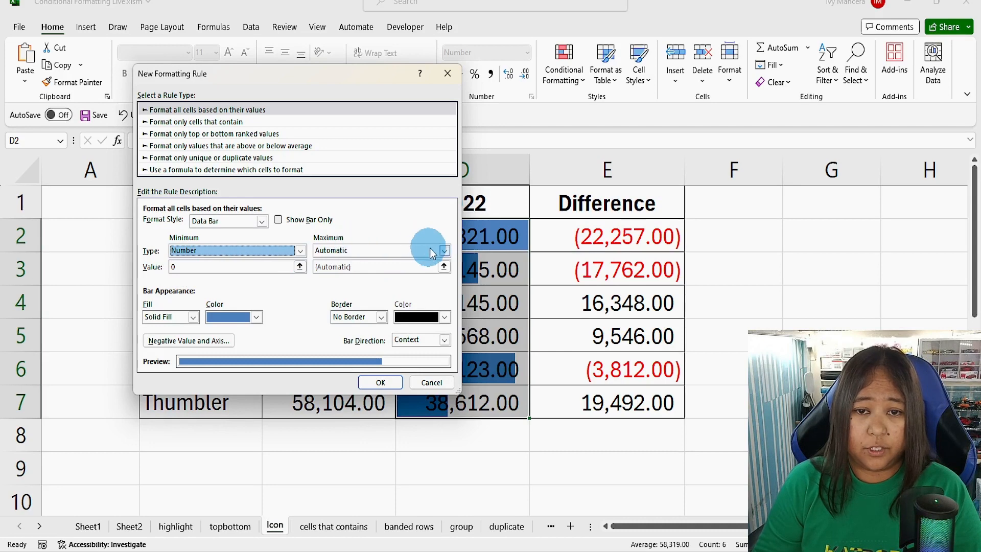
Step: Set the data bar rule's maximum to the Number type with value 100500 and apply the rule
click(443, 251)
click(410, 272)
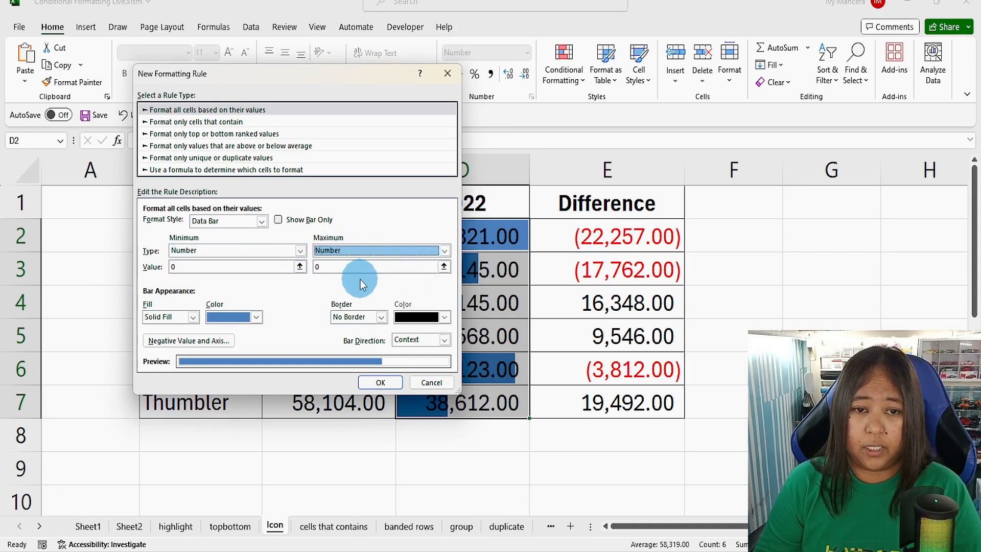
drag(307, 81, 321, 96)
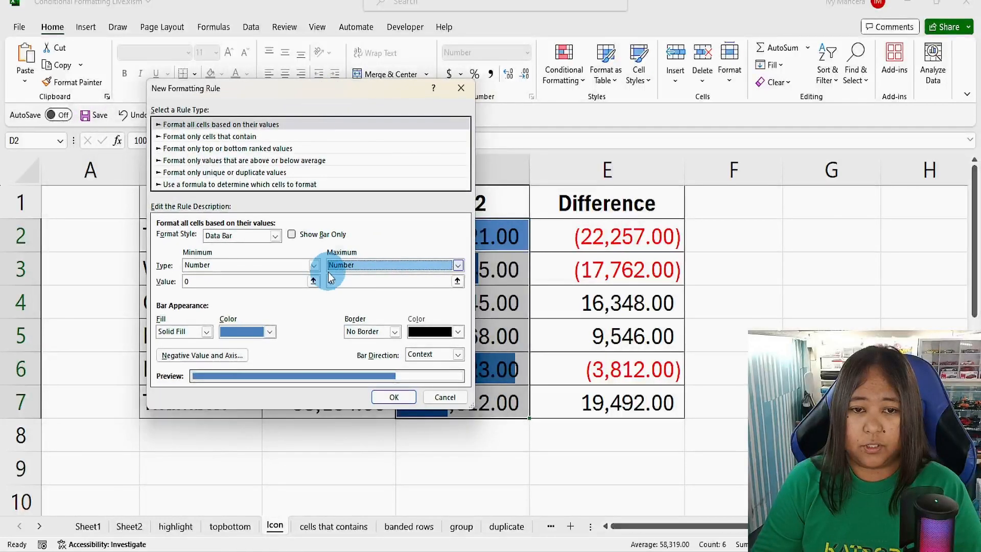
click(331, 281)
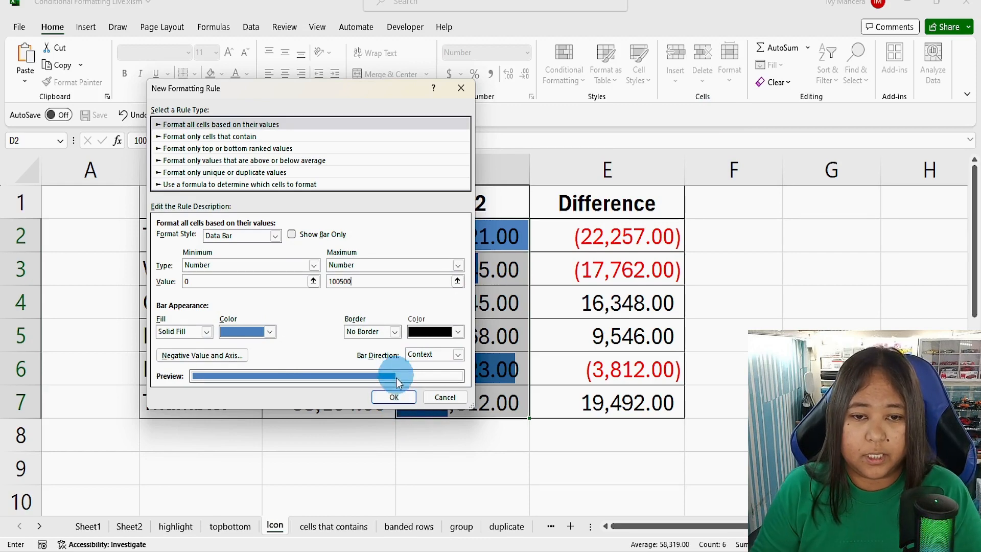
click(401, 398)
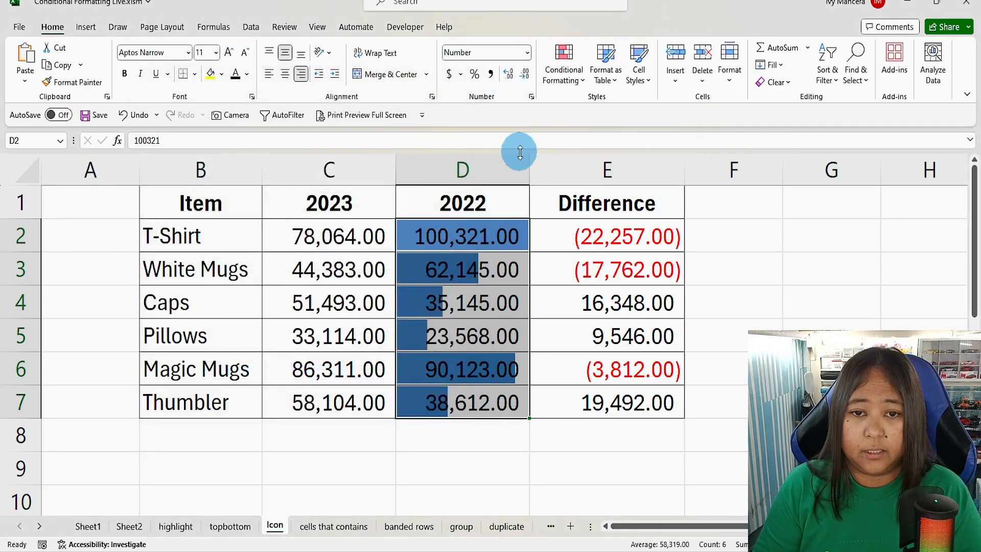
Step: Narrow column D slightly and compare the data bar lengths of the 2022 values
click(463, 249)
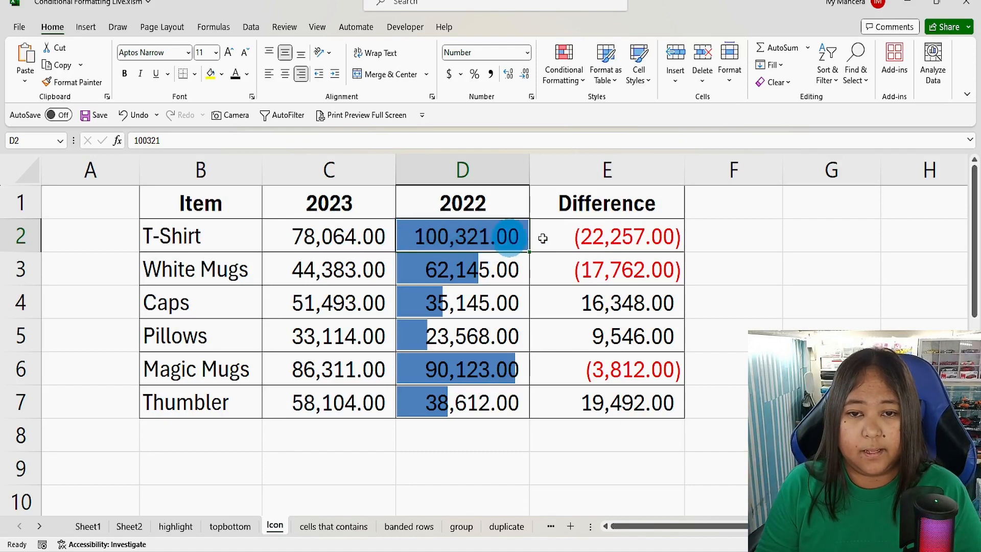
click(458, 372)
click(513, 236)
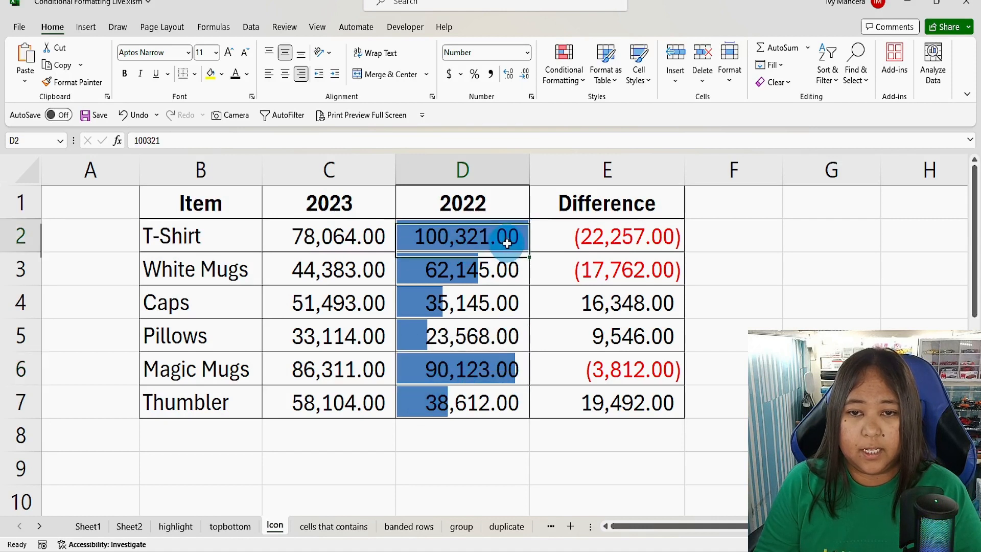
mouse_move(528, 167)
mouse_down()
mouse_move(559, 164)
mouse_move(561, 173)
mouse_move(560, 164)
mouse_move(528, 164)
mouse_up()
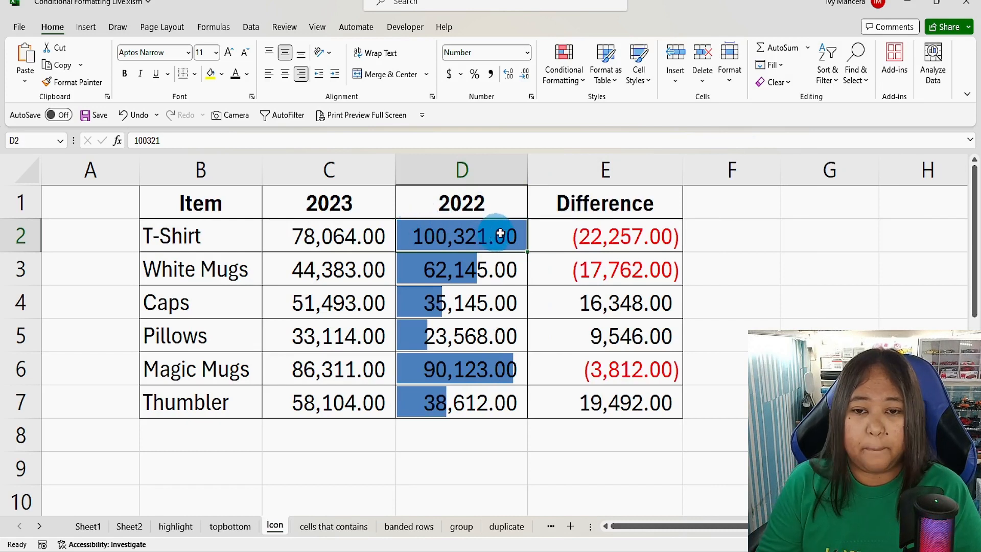
click(483, 364)
click(457, 293)
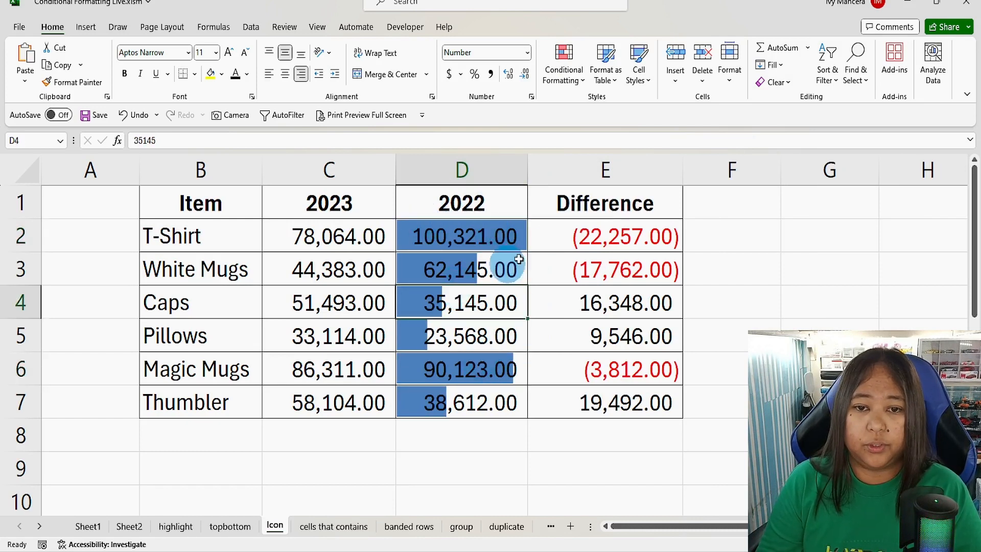
click(409, 410)
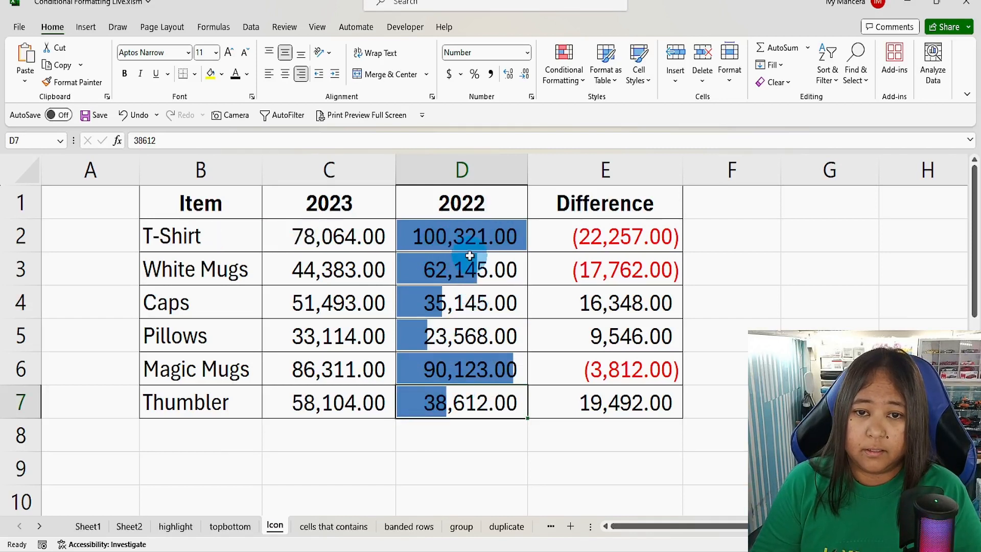
Step: Apply a three-color scale to the 2023 values in C2:C7, with red for high, yellow for middle and green for low
drag(329, 235, 328, 400)
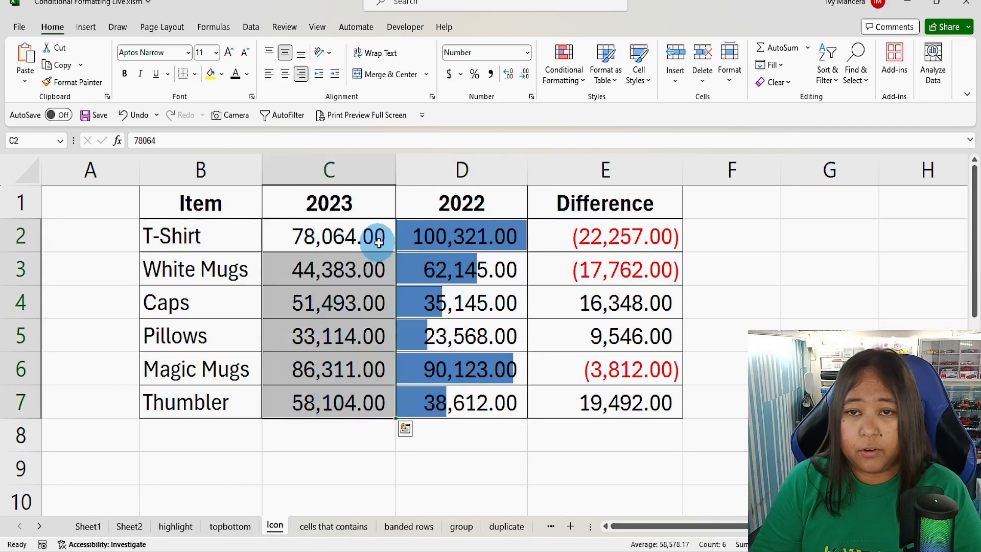
click(565, 74)
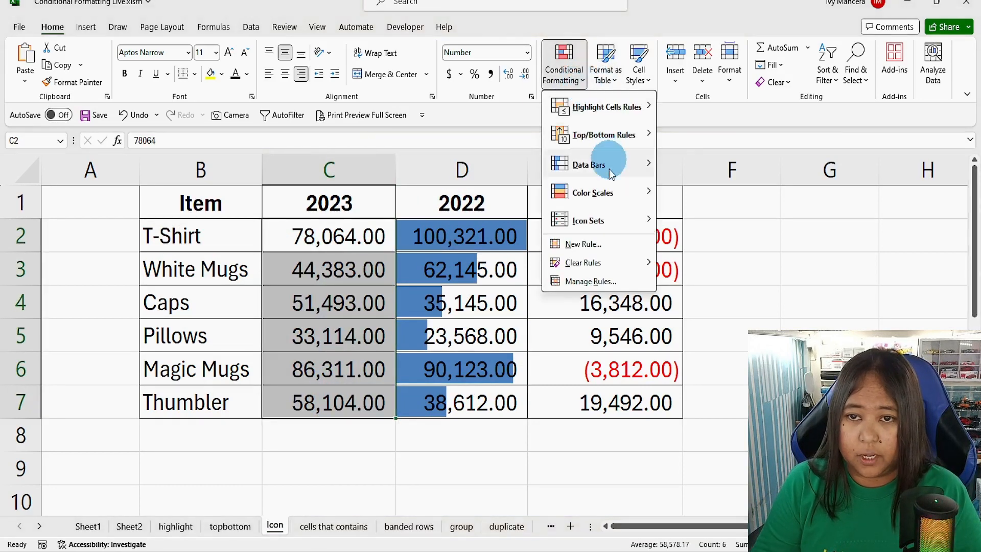
mouse_move(611, 173)
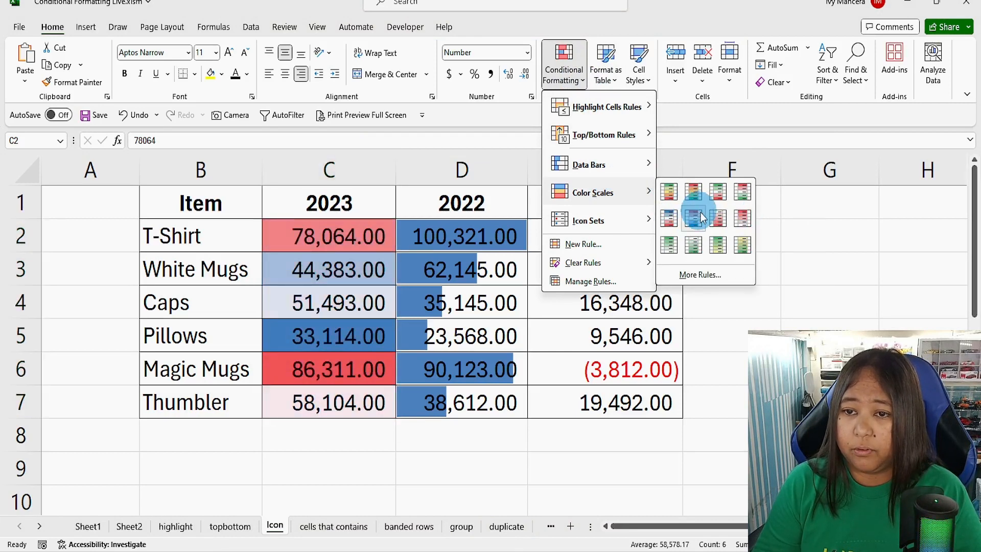
click(691, 195)
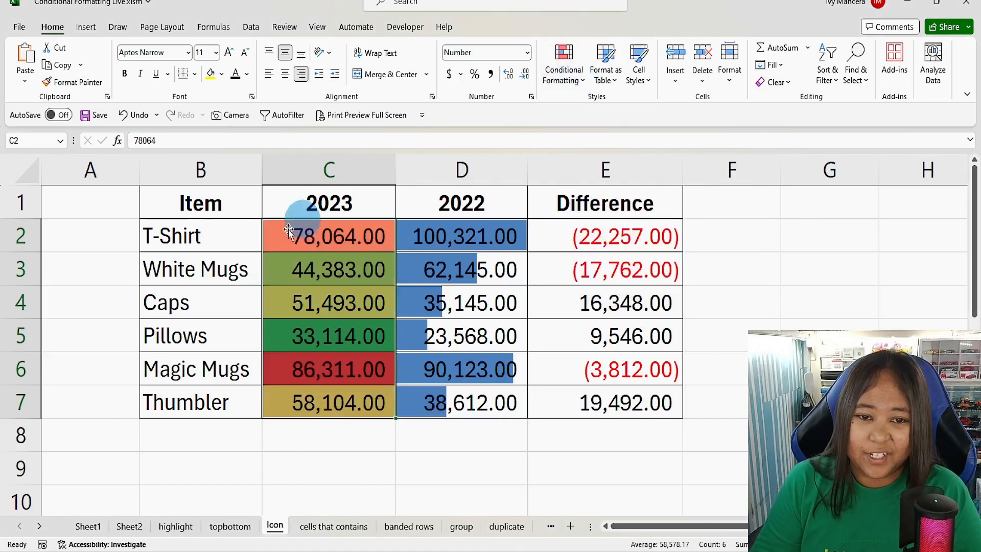
Step: Start a custom color scale rule for the 2023 values and set its format style to 3-Color Scale
click(581, 82)
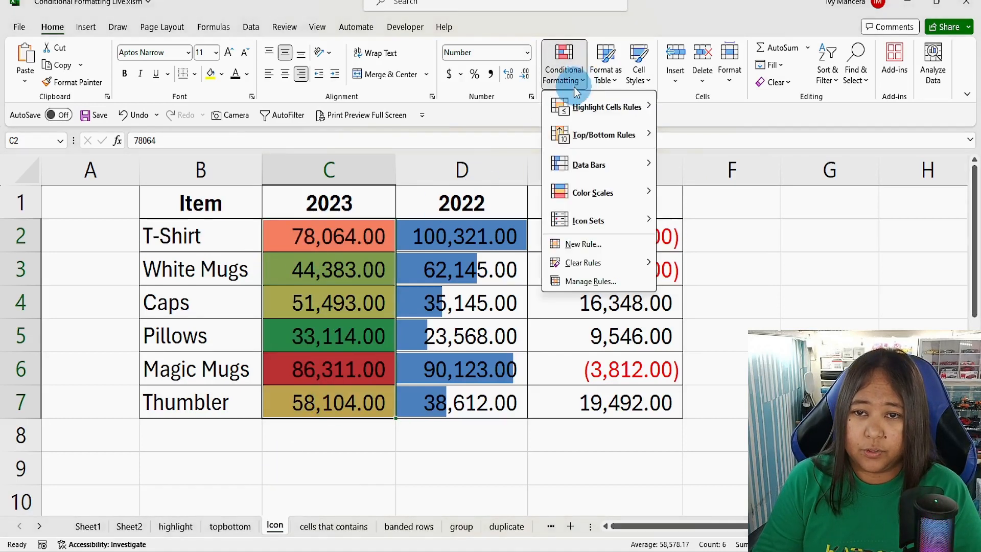
mouse_move(636, 262)
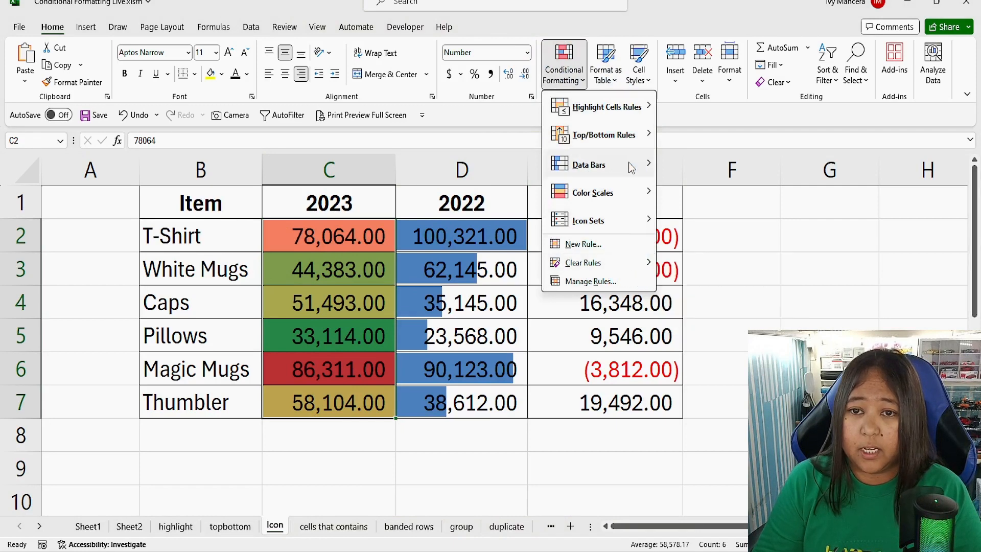
click(699, 276)
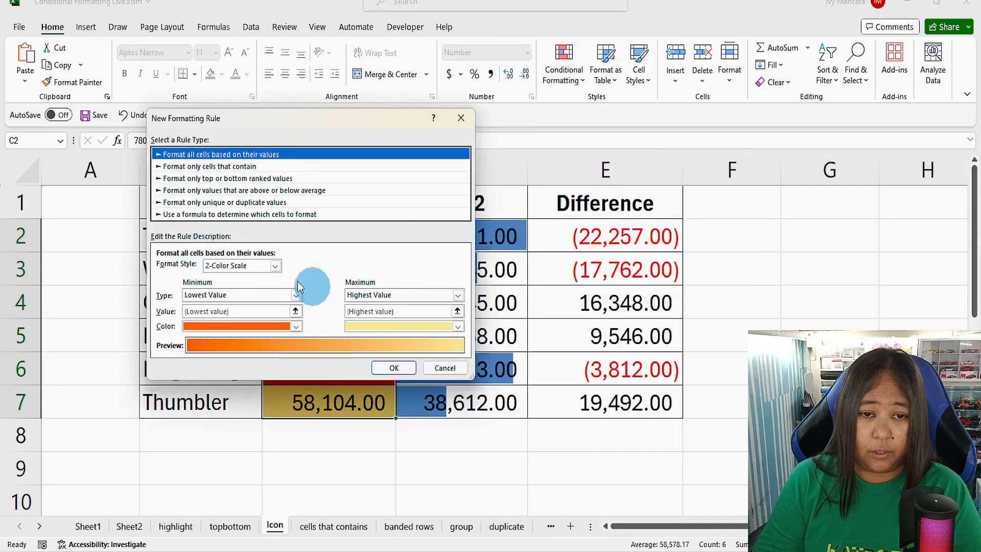
click(275, 266)
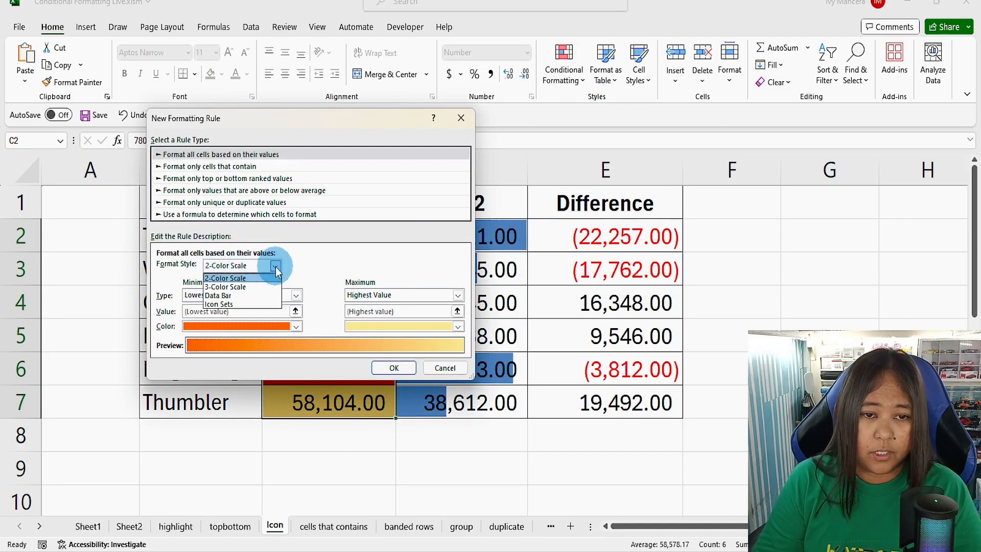
click(244, 287)
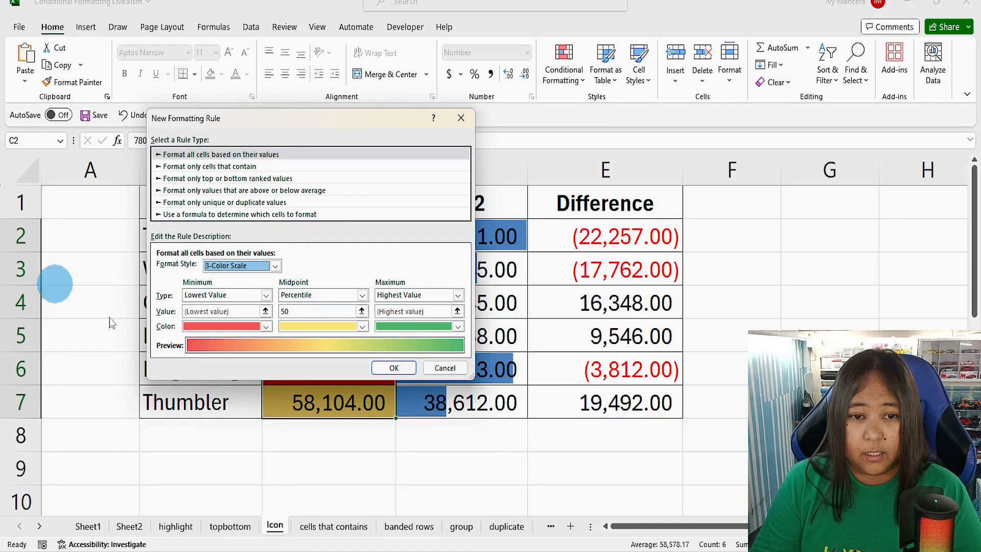
click(275, 266)
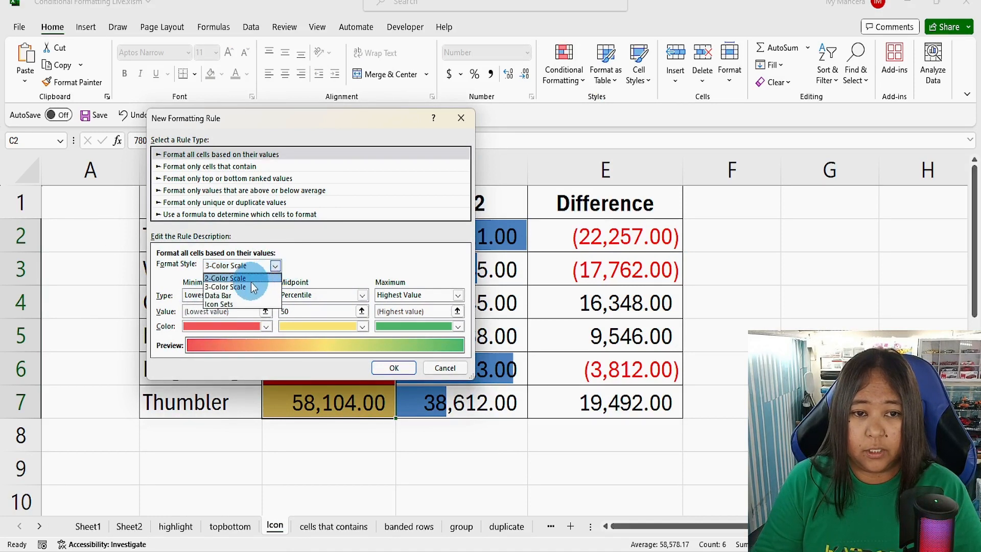
click(251, 278)
click(269, 265)
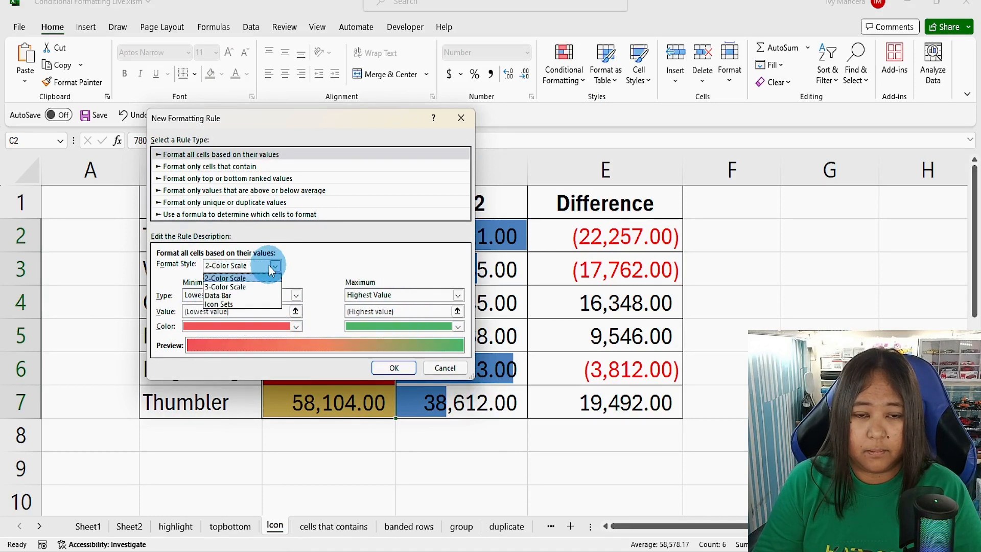
click(244, 286)
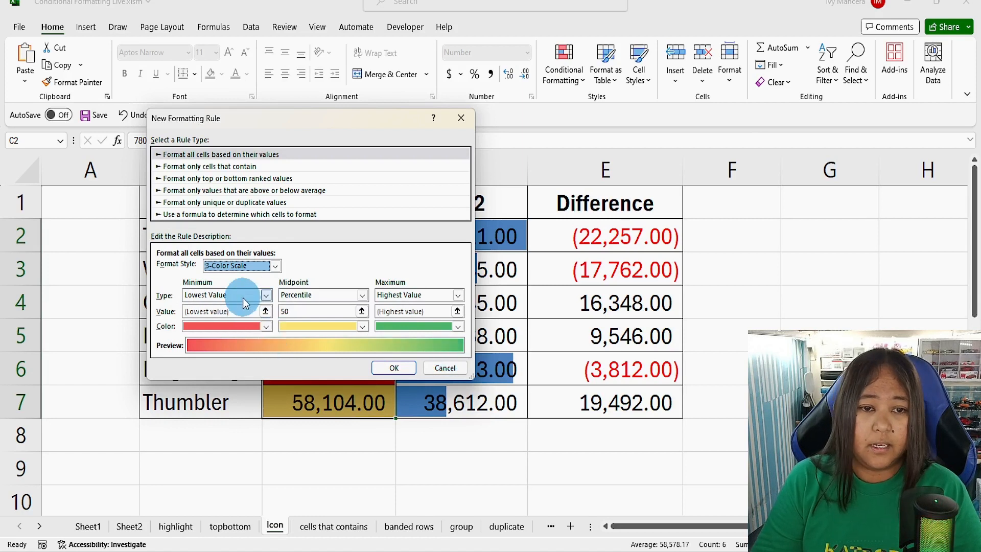
Step: Set the color scale rule's minimum and midpoint types to Number, and move the rule dialog aside
click(265, 296)
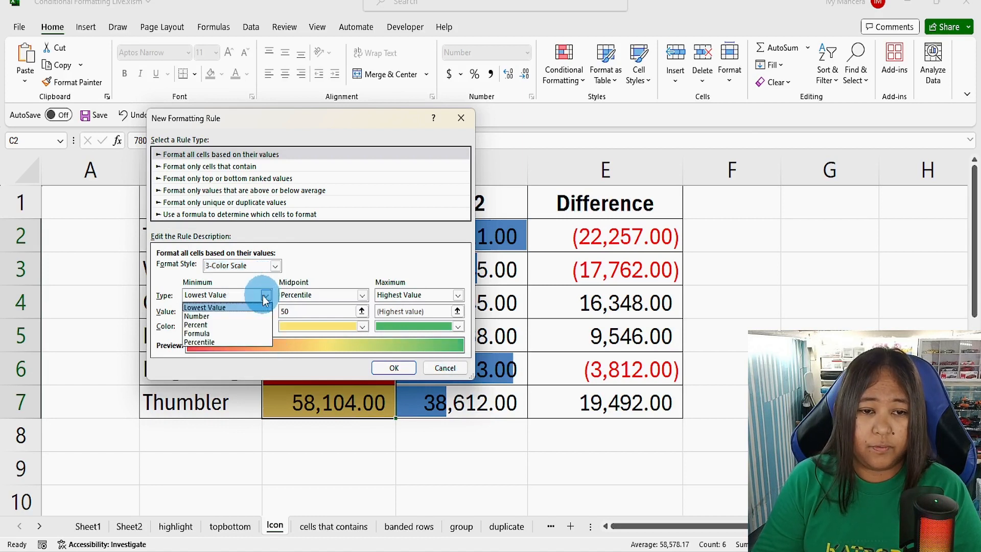
click(222, 316)
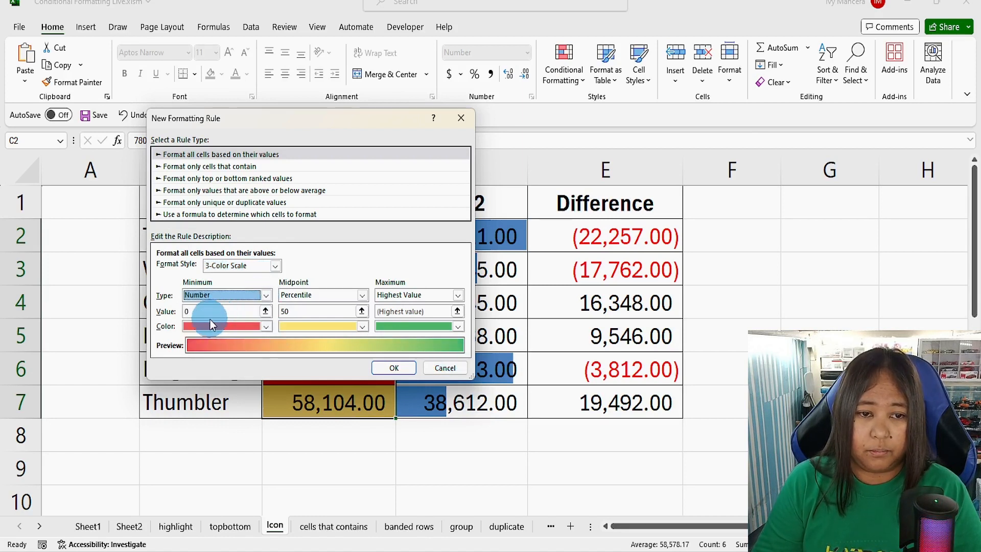
click(362, 295)
click(317, 310)
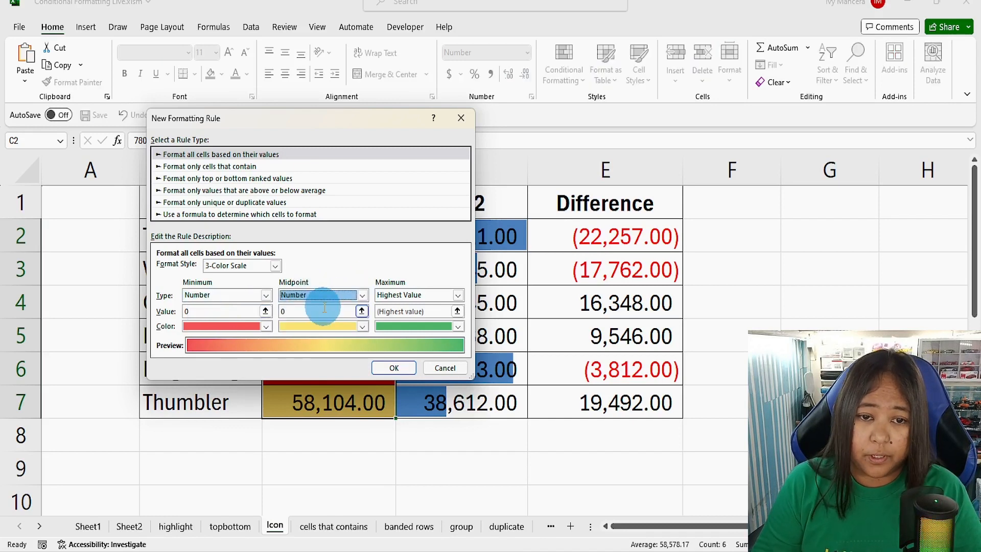
click(316, 312)
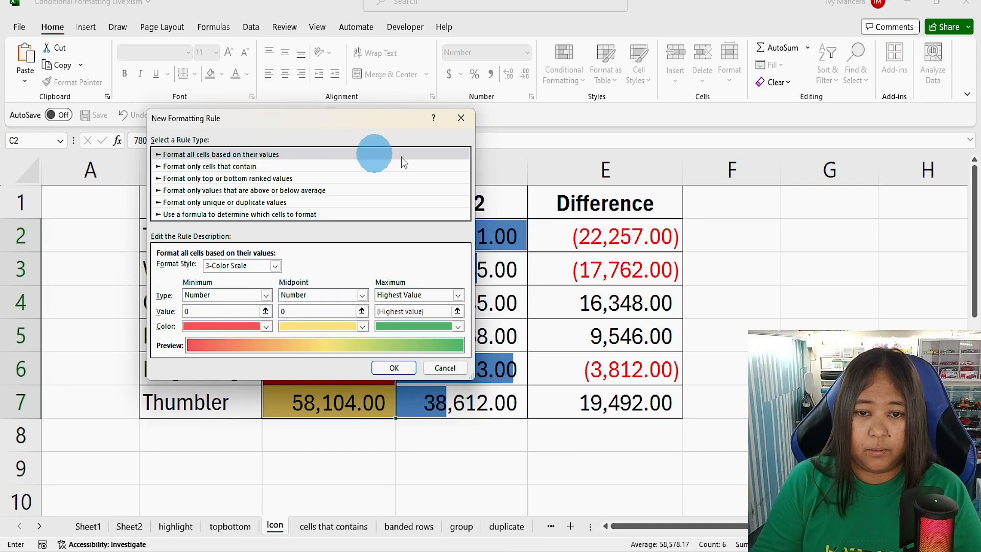
drag(293, 125, 436, 106)
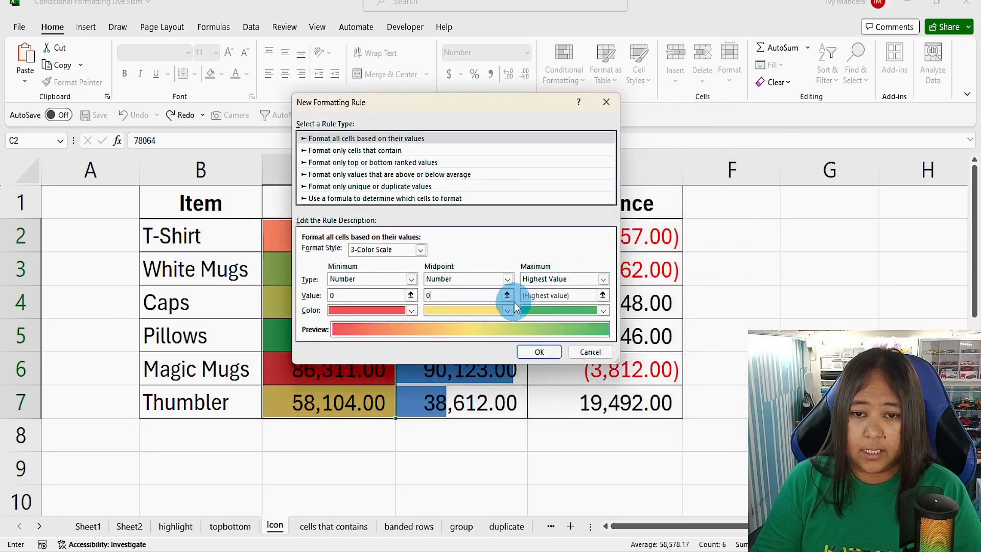
Step: Set the color scale's maximum to the Number type with value 100000 and its midpoint value to 50000, and apply the rule
click(603, 279)
click(547, 299)
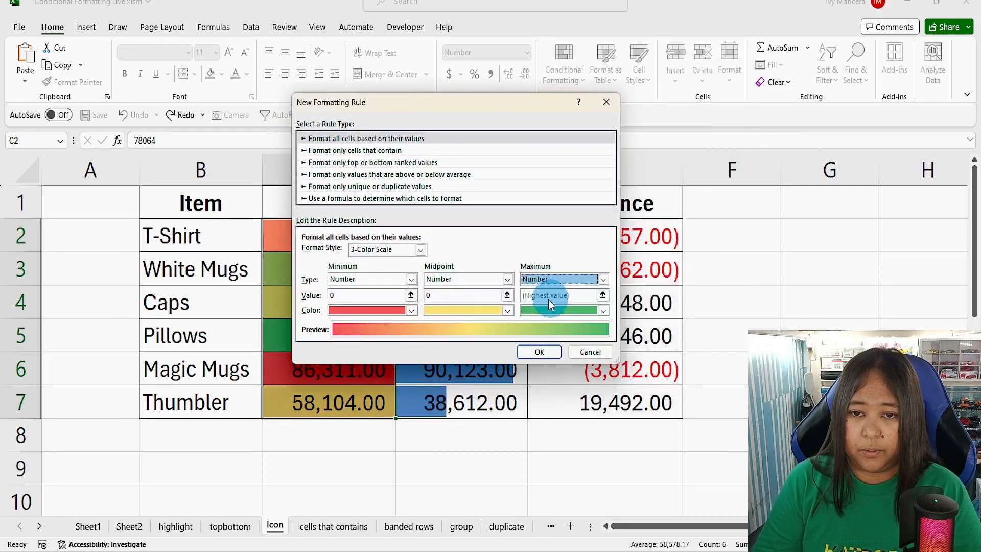
click(548, 299)
text(100)
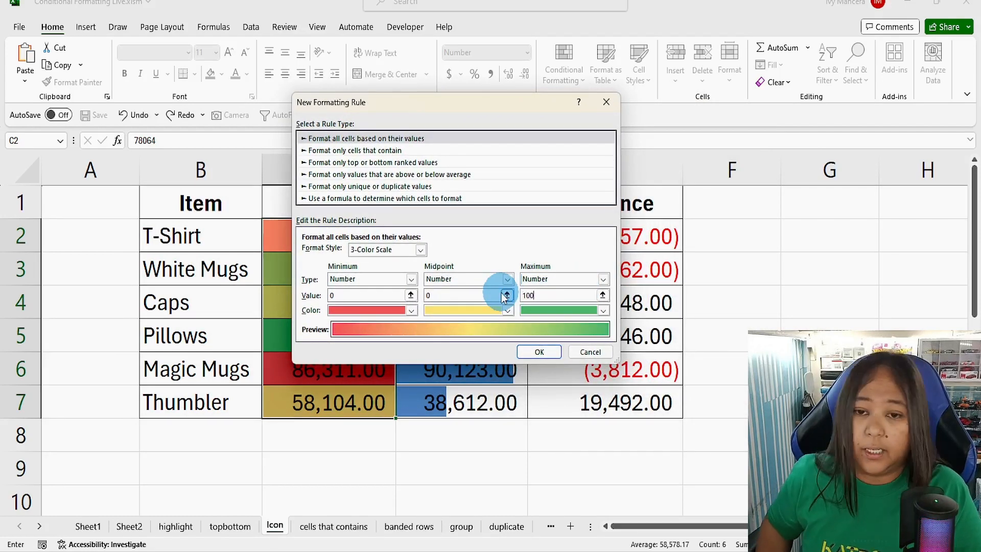
text(000)
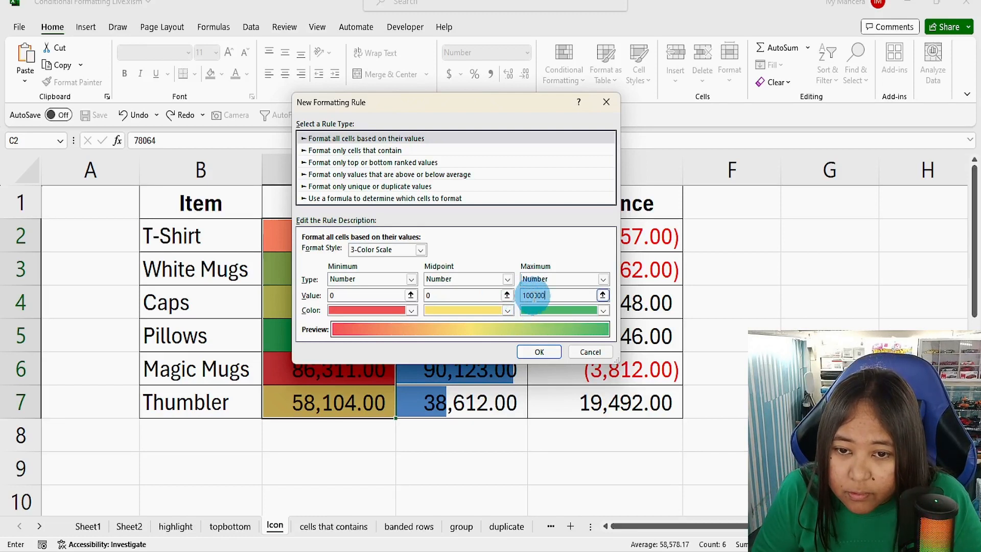
click(465, 296)
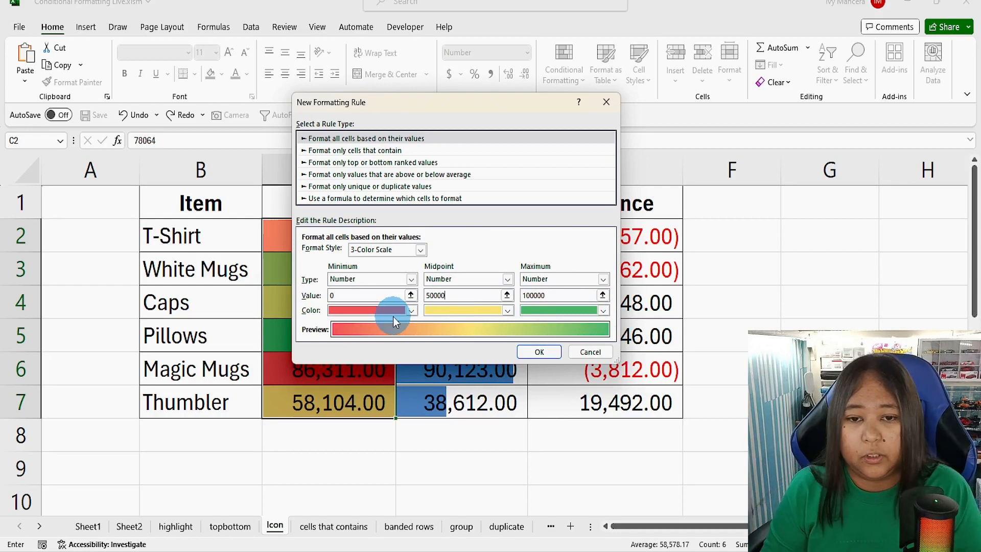
click(543, 351)
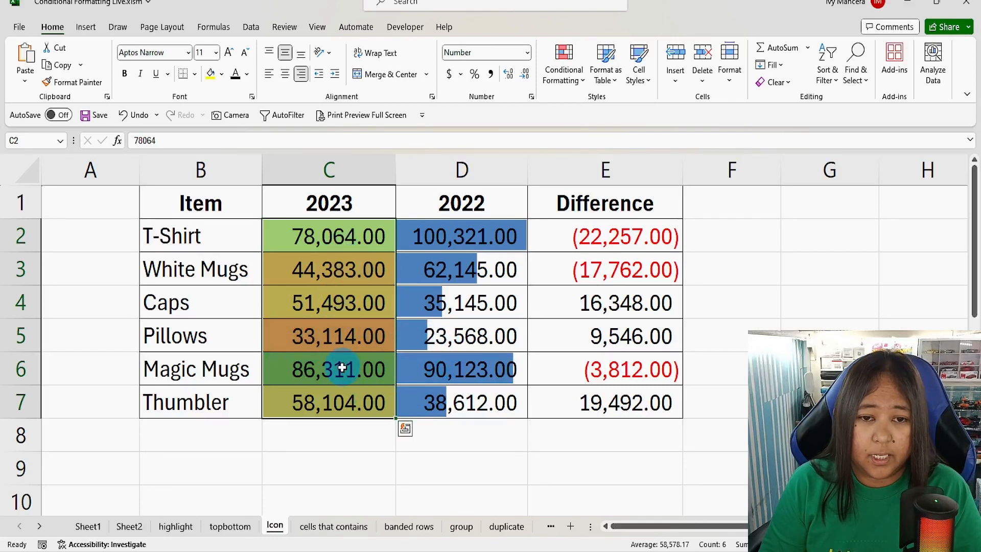
Step: Compare the color scale shades of the individual 2023 values in C2:C7
click(320, 342)
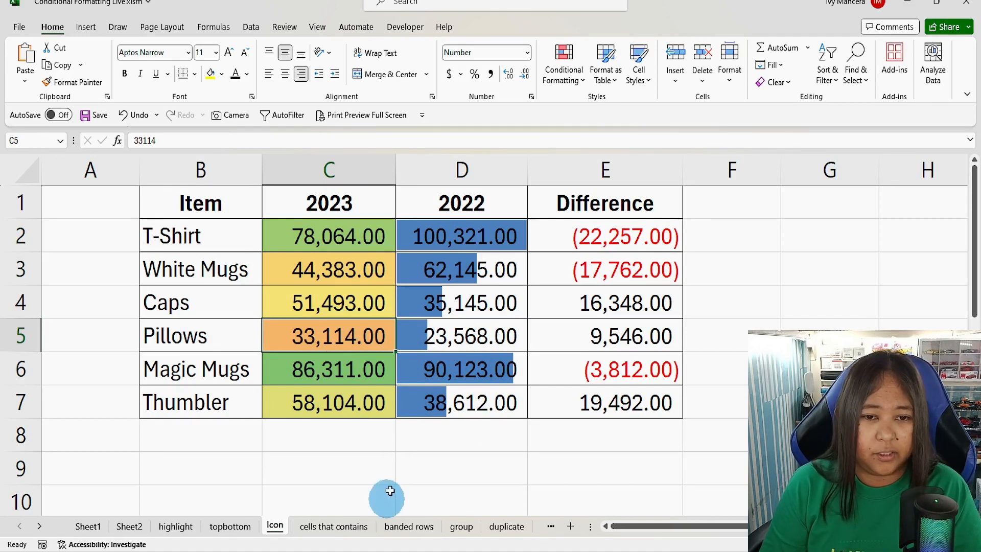
click(336, 370)
click(332, 241)
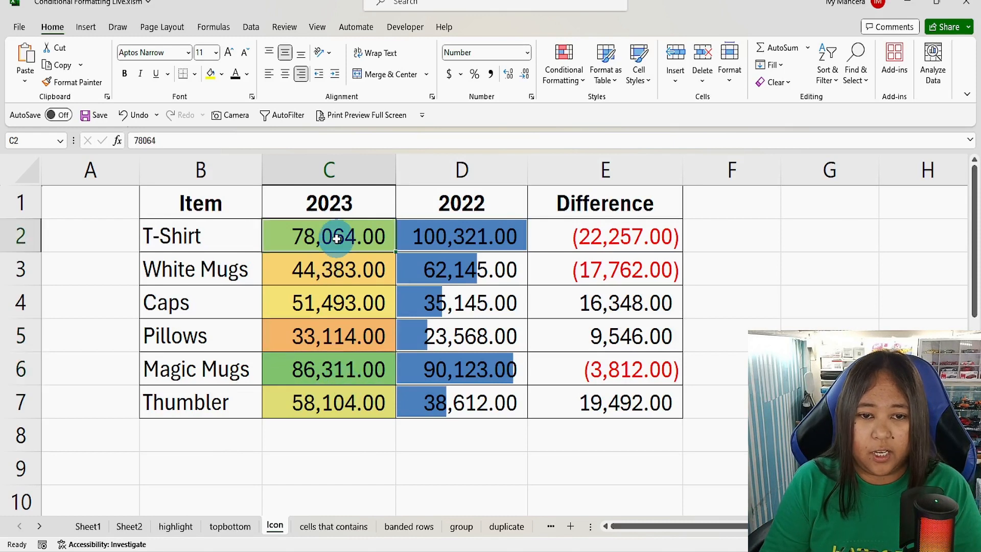
click(306, 306)
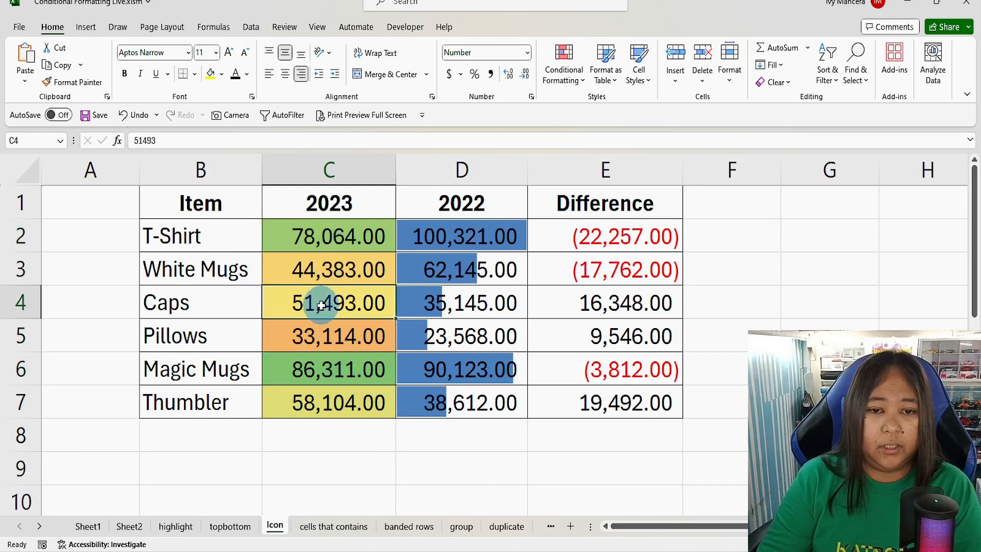
drag(329, 237, 347, 391)
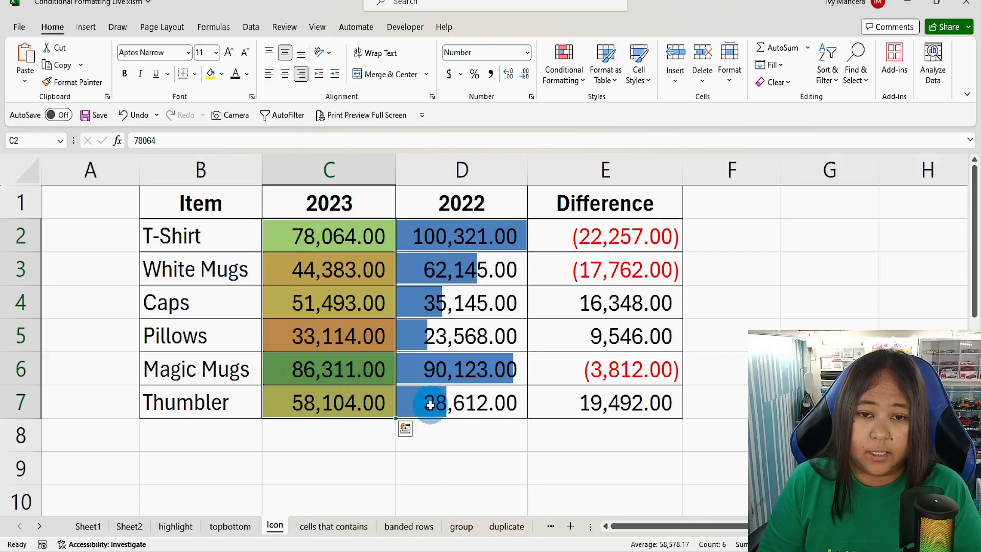
click(317, 234)
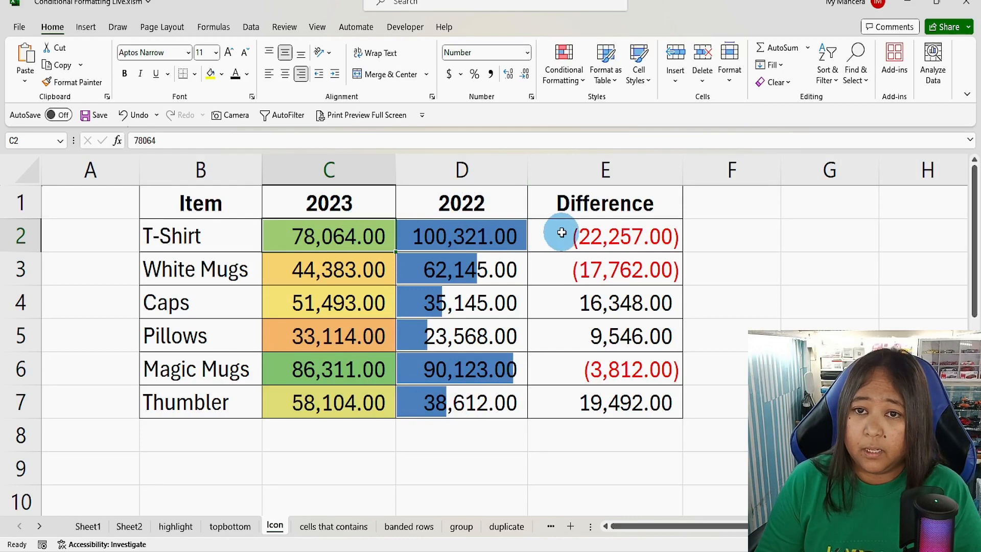
Step: Apply the colored three-arrow directional icon set to the Difference values in E2:E7
drag(561, 233, 574, 386)
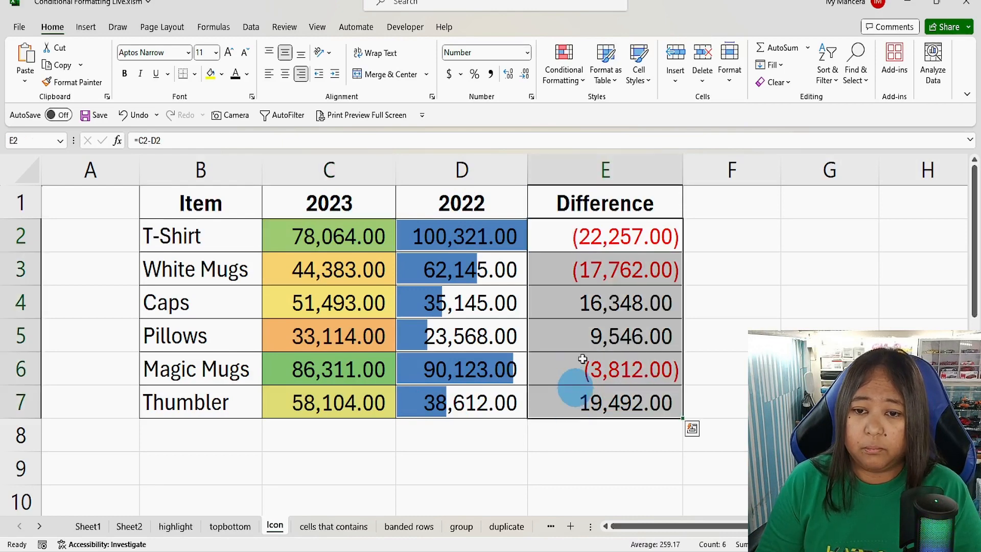
click(583, 83)
click(597, 219)
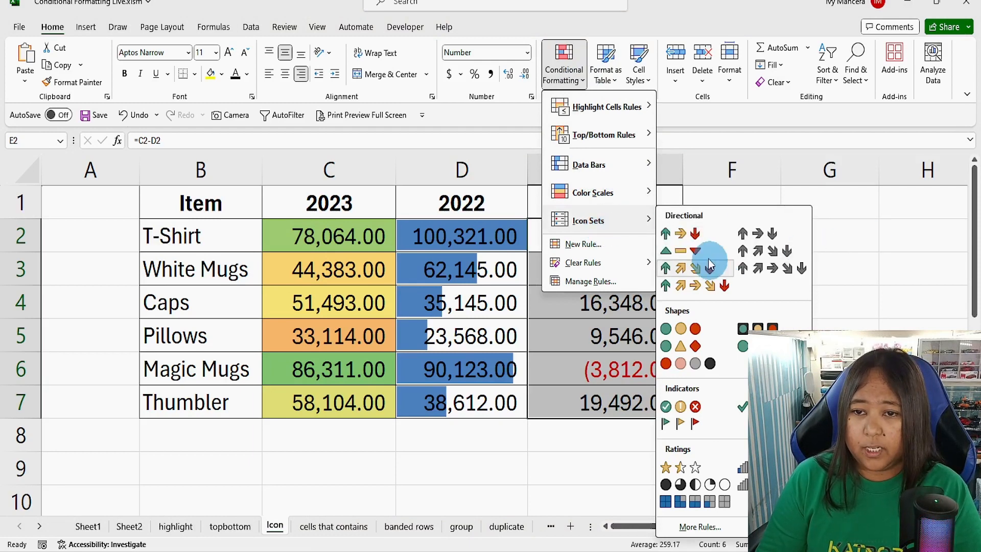
click(691, 235)
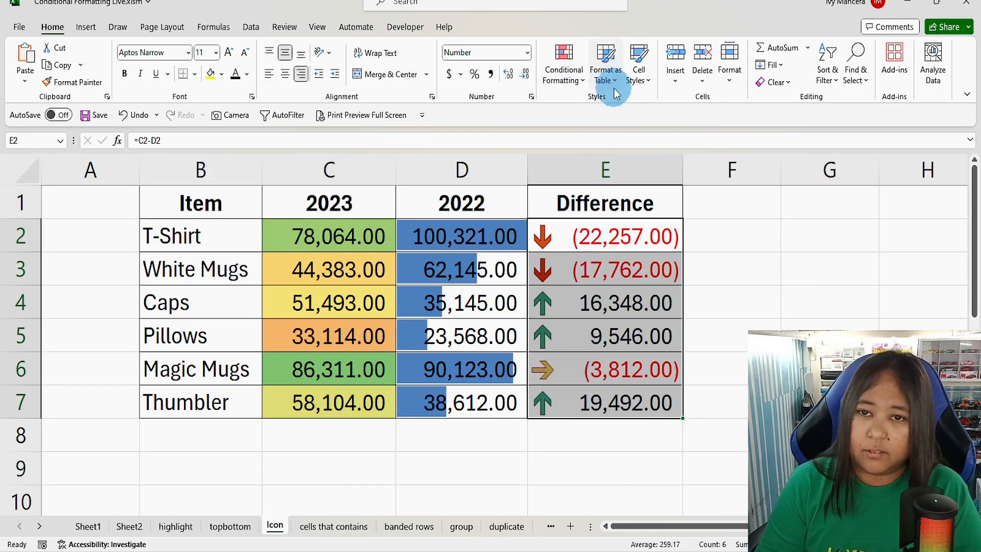
Step: Start a custom icon set rule for the Difference values and set its icon style to three colored arrows
click(582, 80)
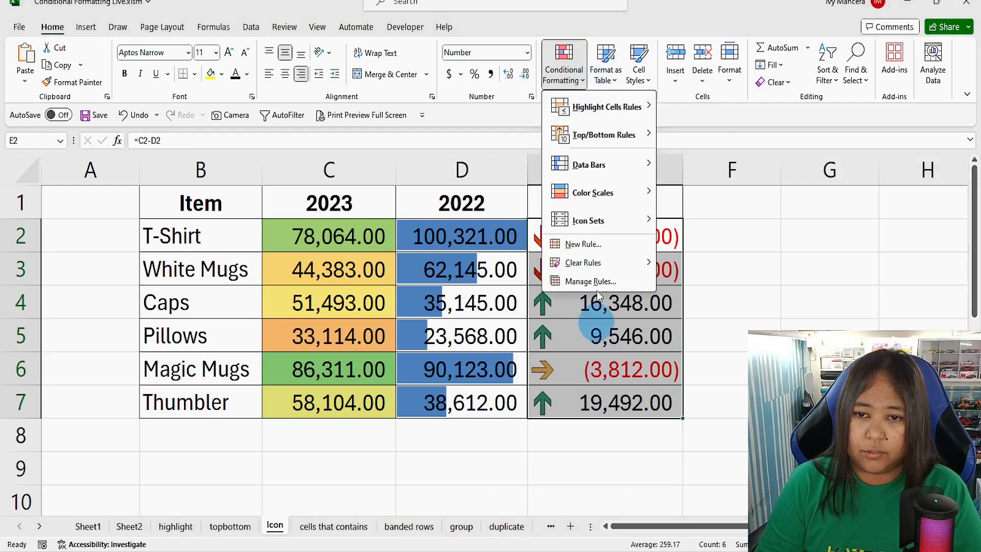
mouse_move(611, 220)
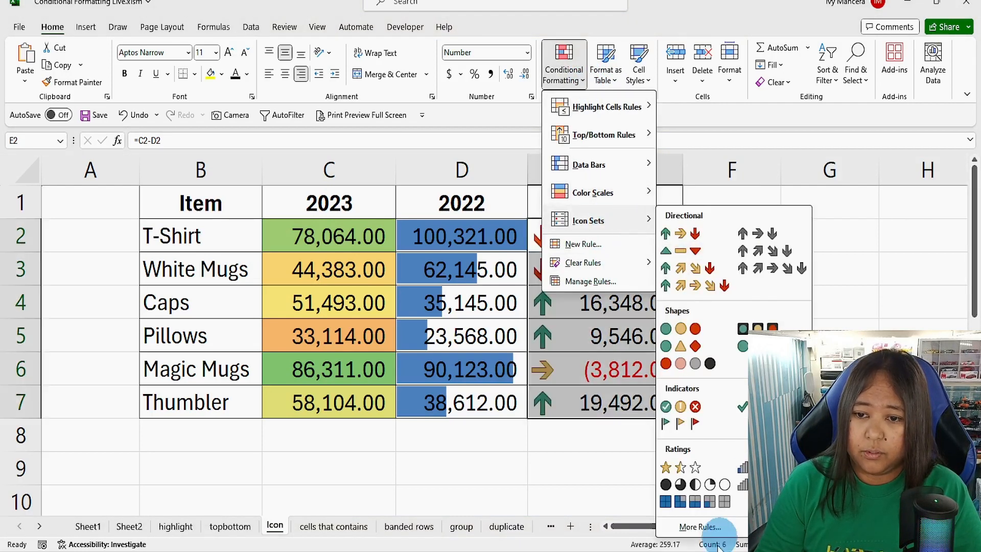
click(700, 526)
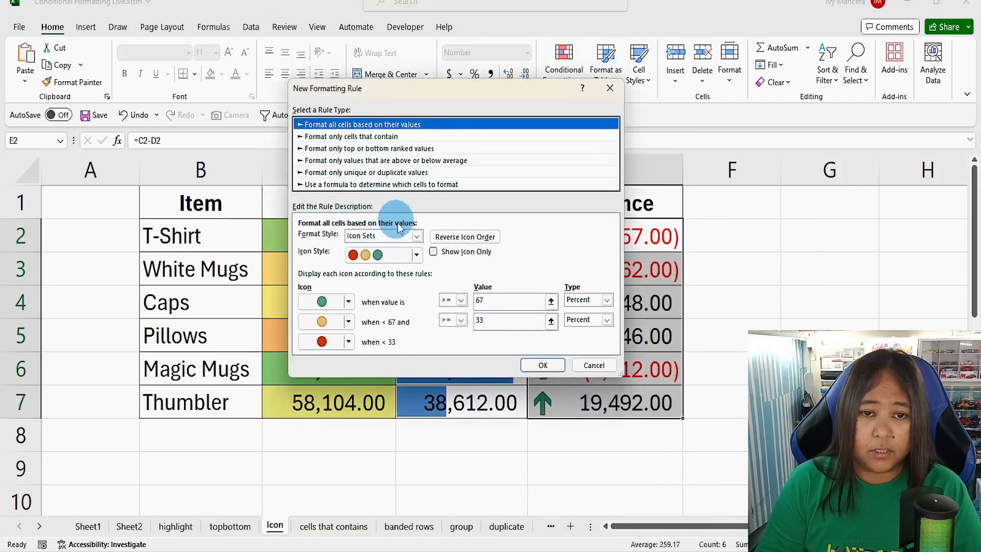
click(418, 235)
click(417, 237)
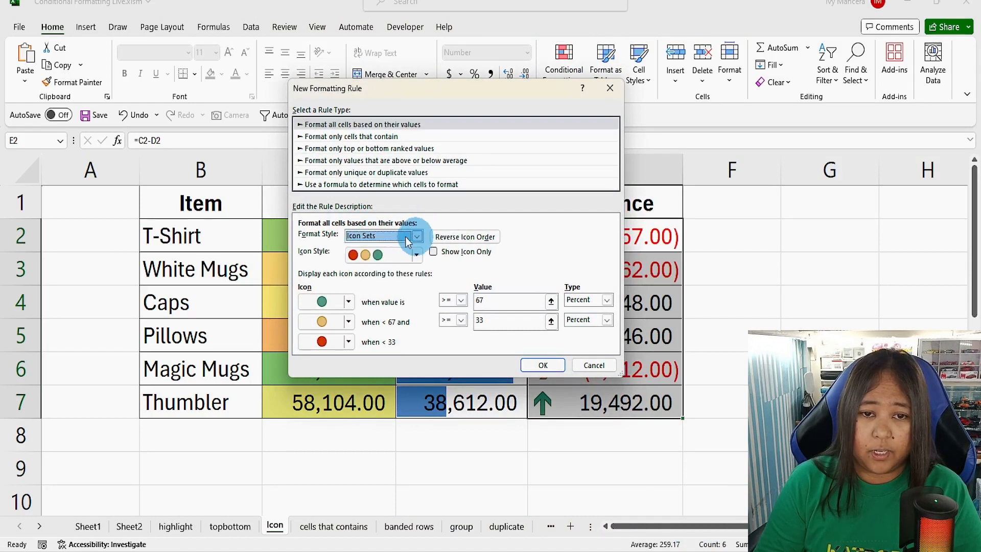
click(416, 256)
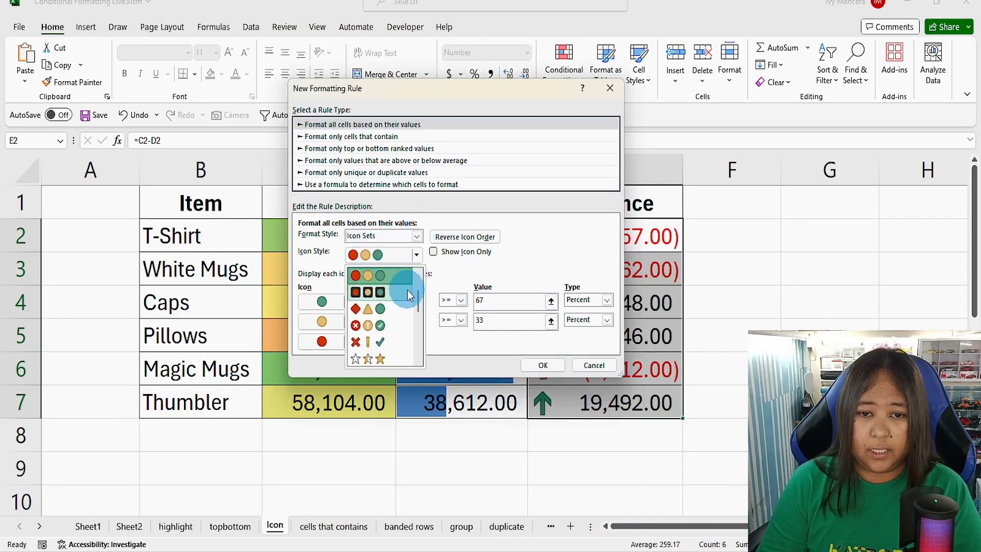
scroll(401, 316, up, 1)
click(367, 276)
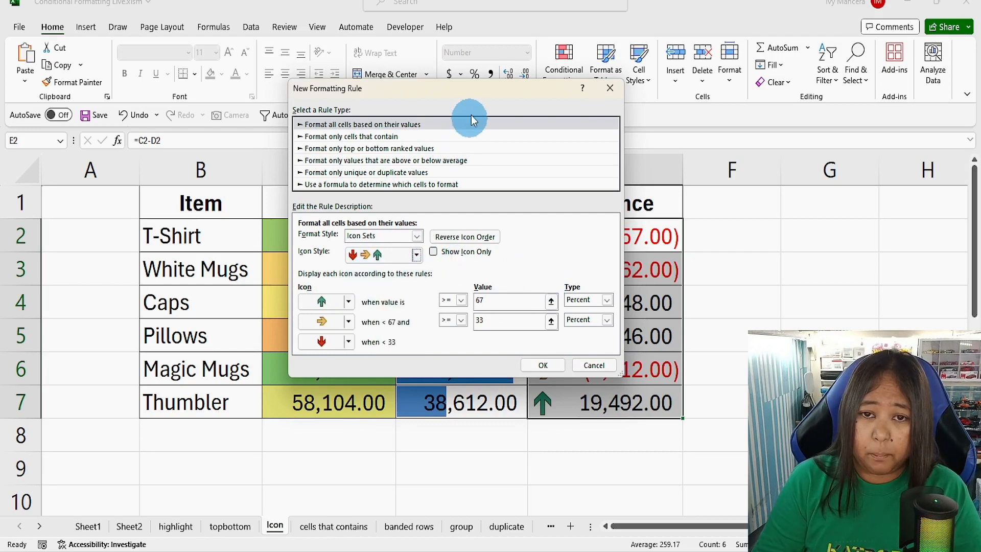
Step: Set the type of both the green up arrow and yellow sideways arrow thresholds to Number
drag(475, 98, 412, 87)
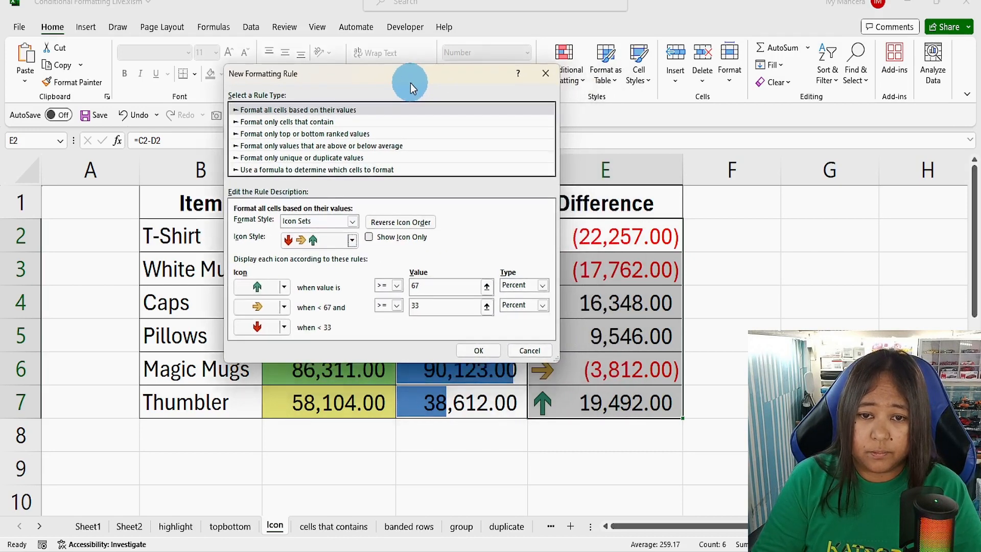
click(542, 285)
click(525, 297)
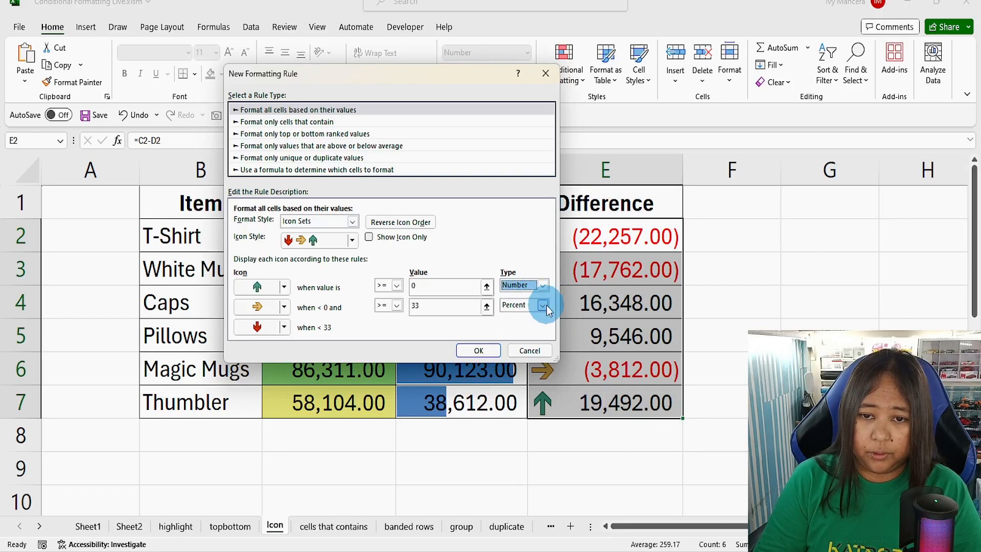
click(542, 305)
click(512, 315)
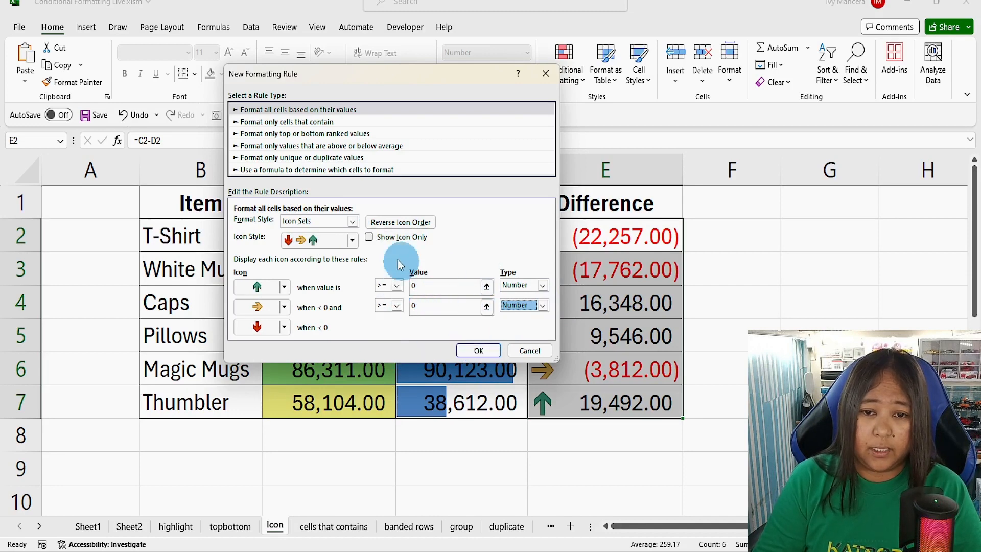
Step: Apply the custom icon set rule to the Difference values and check the arrows on negative and positive amounts
click(479, 350)
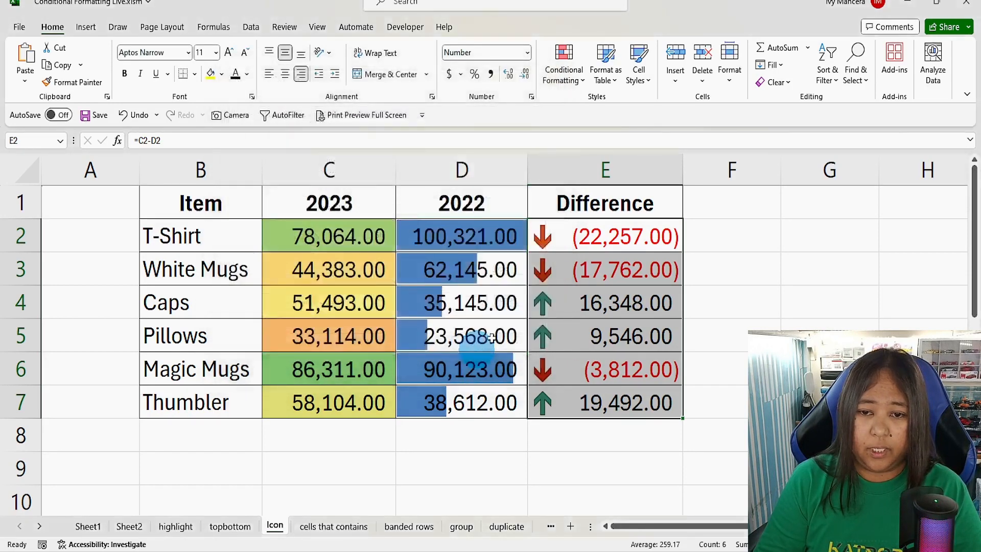
drag(543, 236, 548, 396)
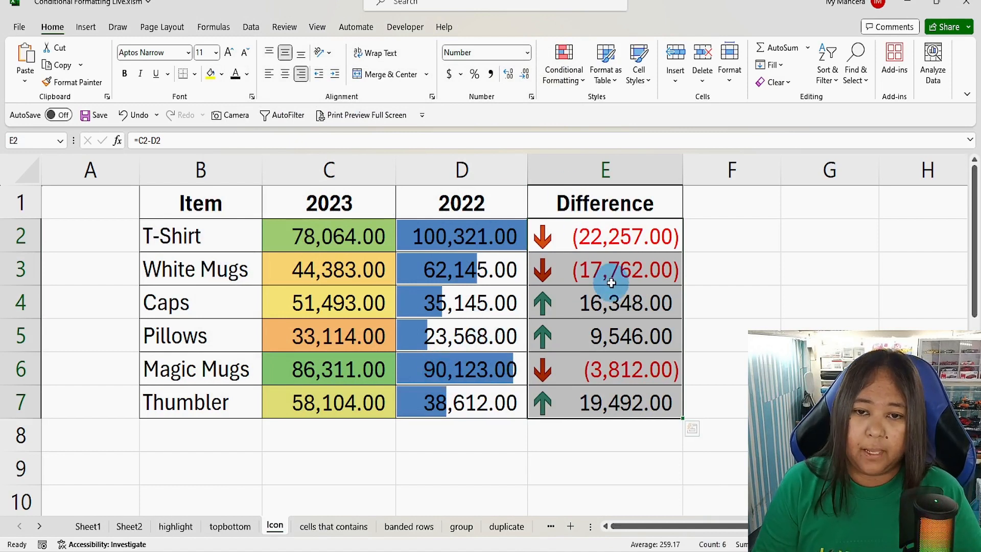
click(617, 236)
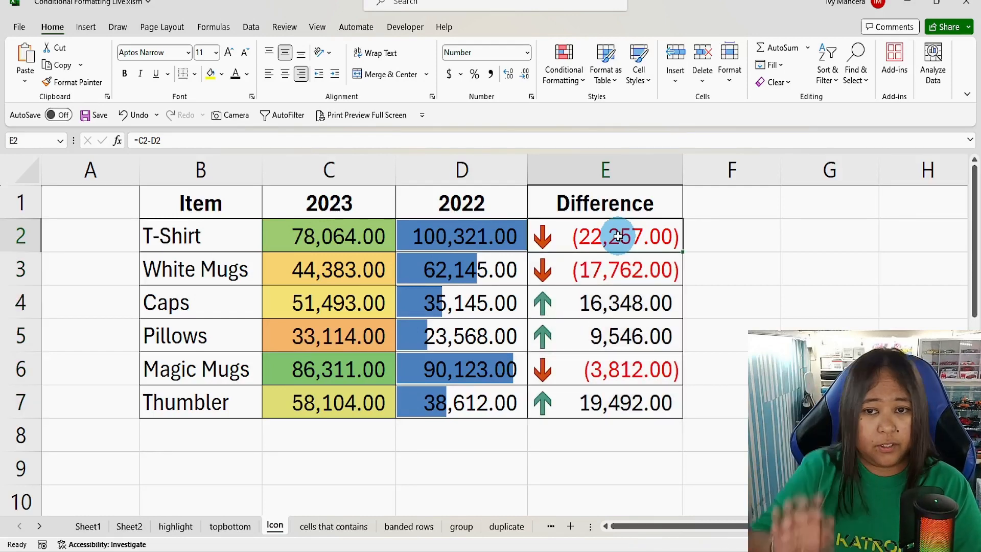
drag(591, 229, 565, 337)
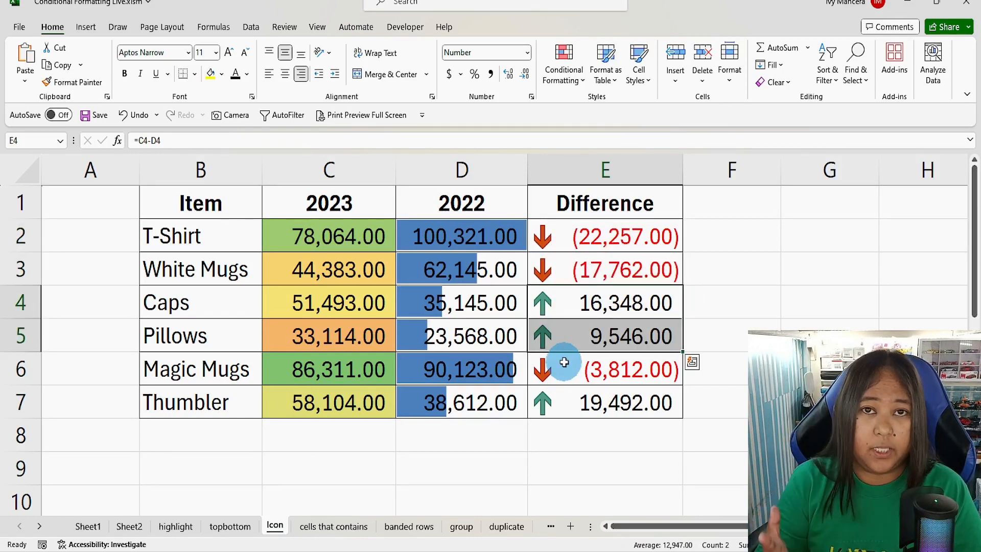
click(561, 401)
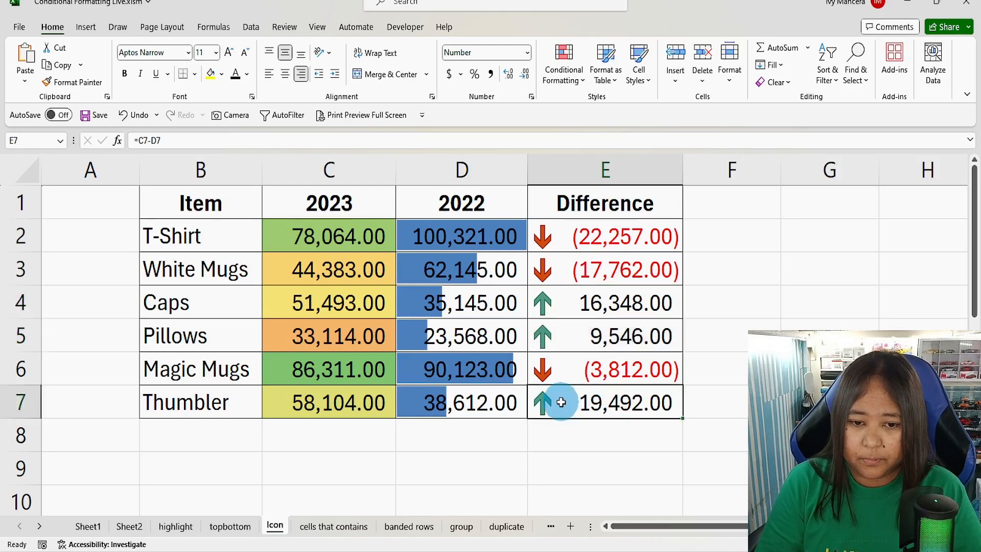
click(574, 81)
mouse_move(595, 227)
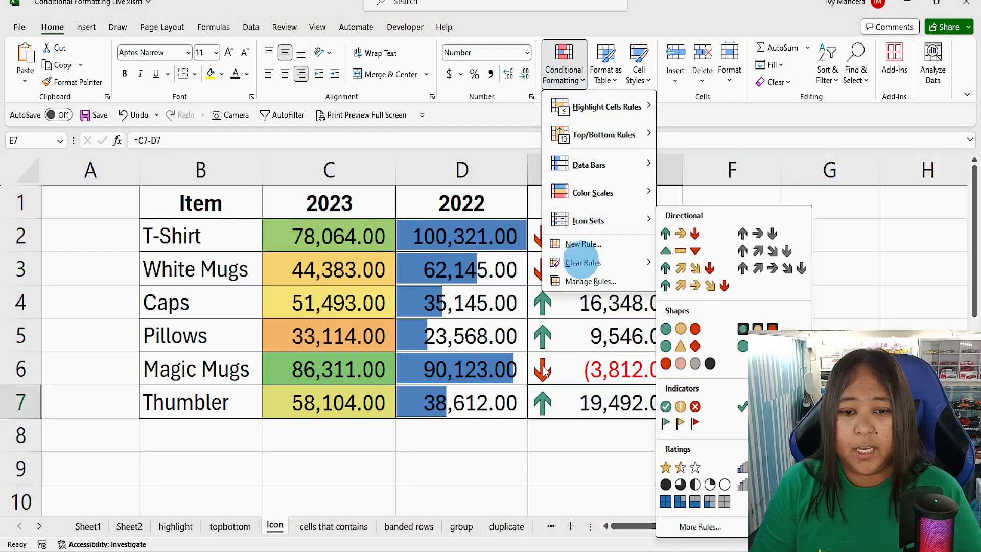
click(379, 465)
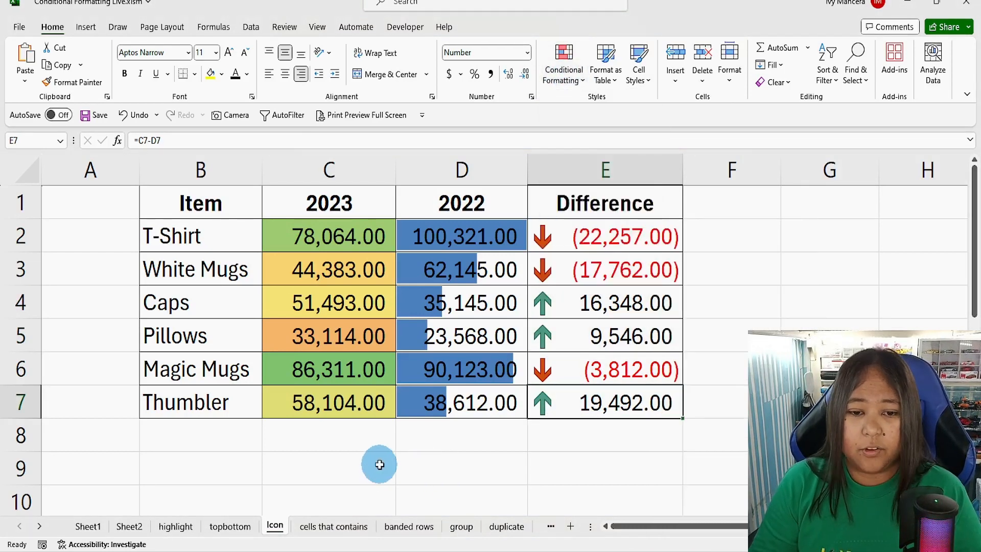
Step: Open the "cells that contains" sheet and examine the lookup formula in B9, its criteria in B8 and C8, and the source table
click(317, 527)
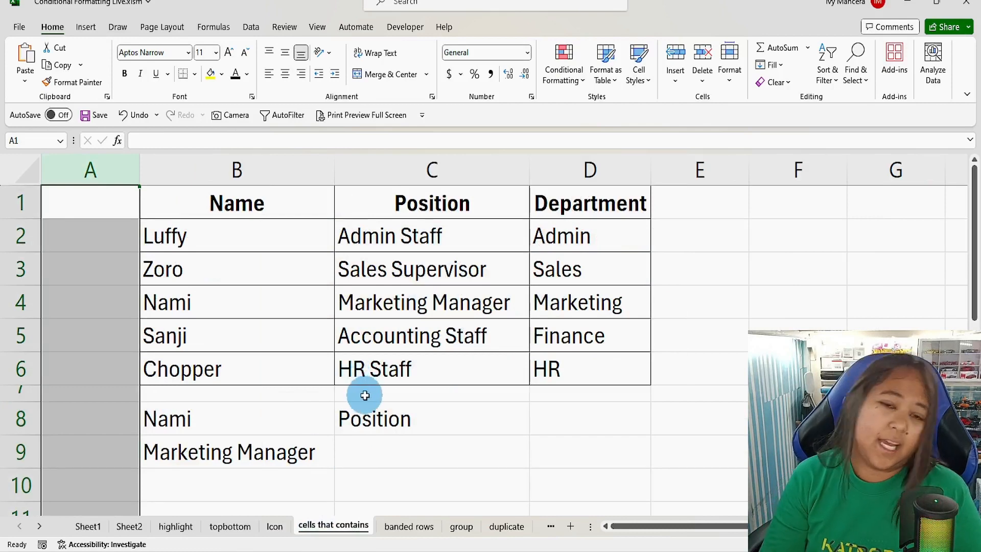
click(430, 233)
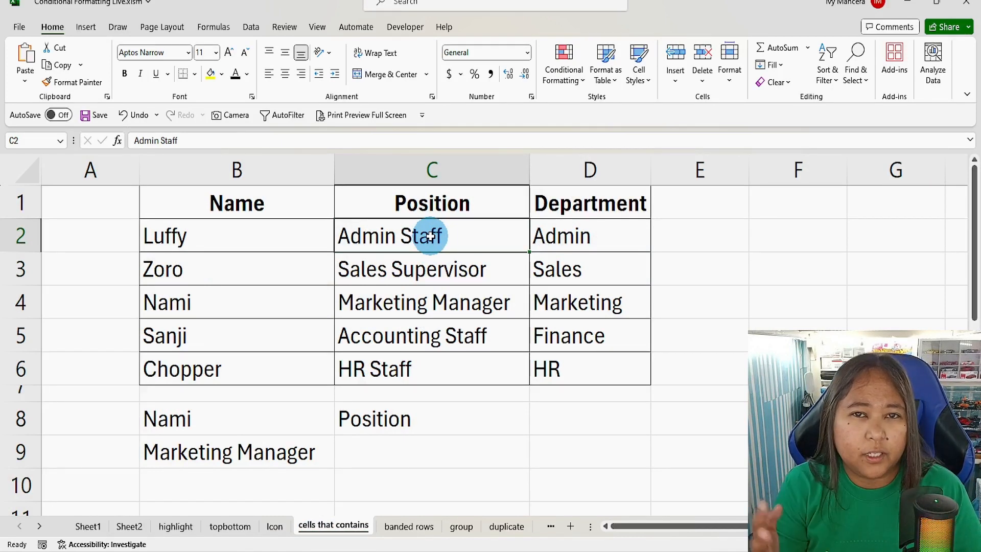
click(416, 454)
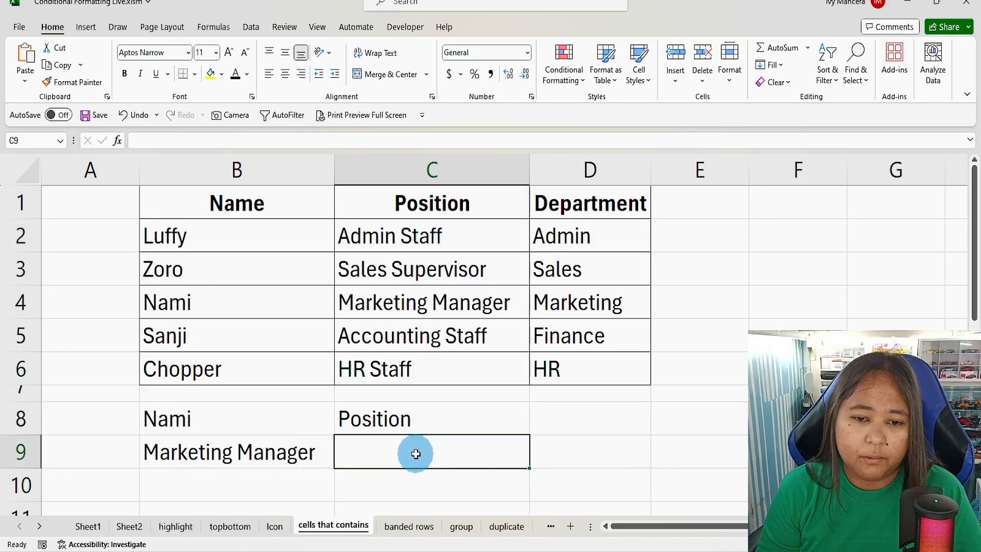
drag(301, 232, 609, 335)
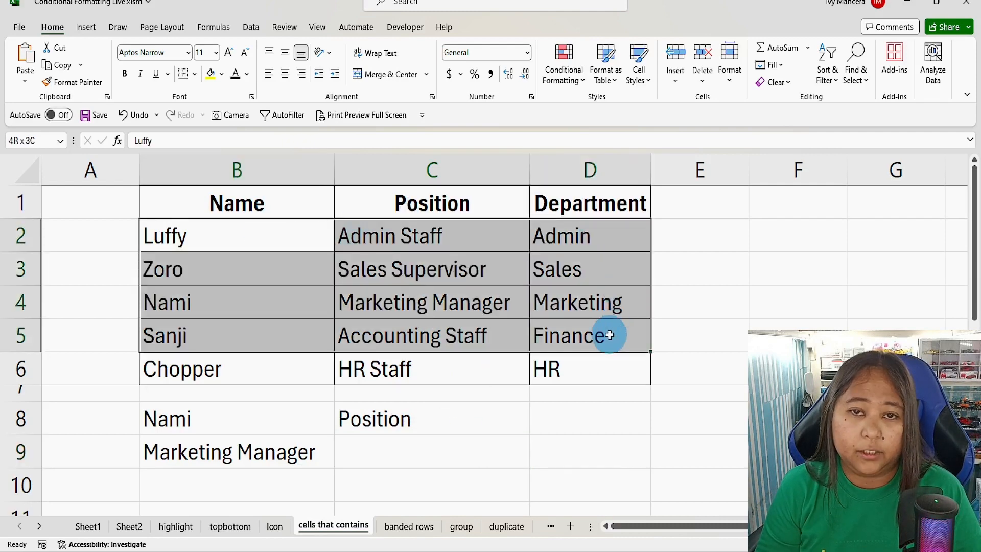
click(313, 455)
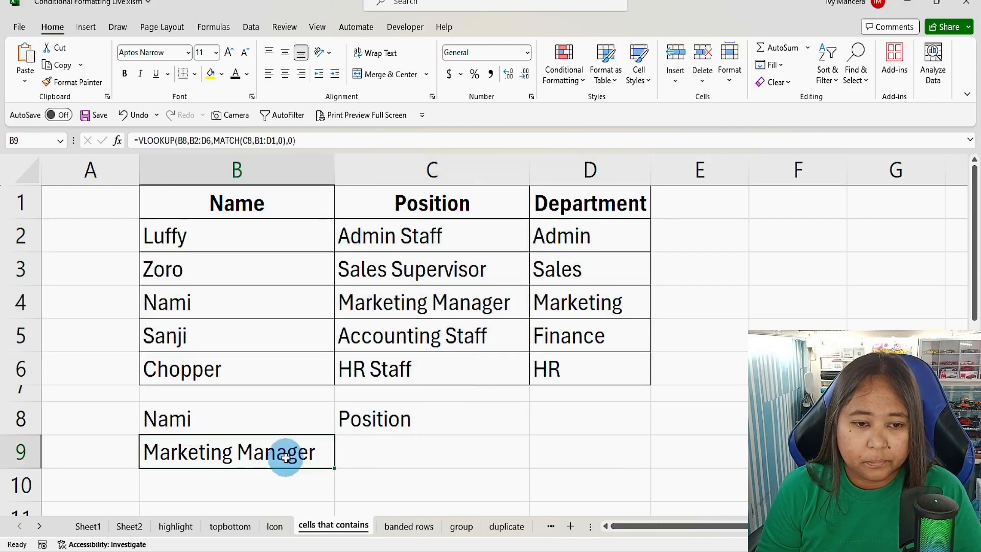
click(300, 428)
click(390, 424)
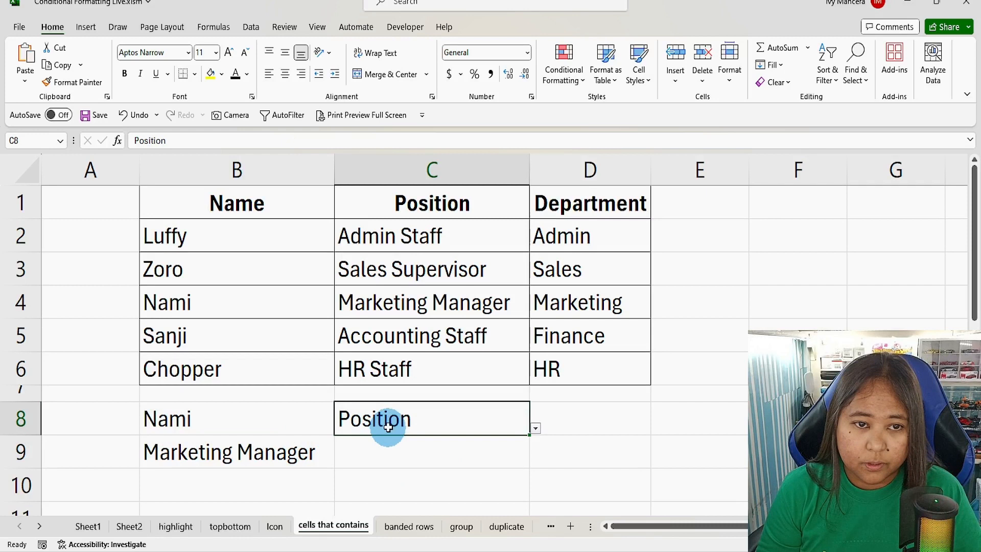
click(270, 464)
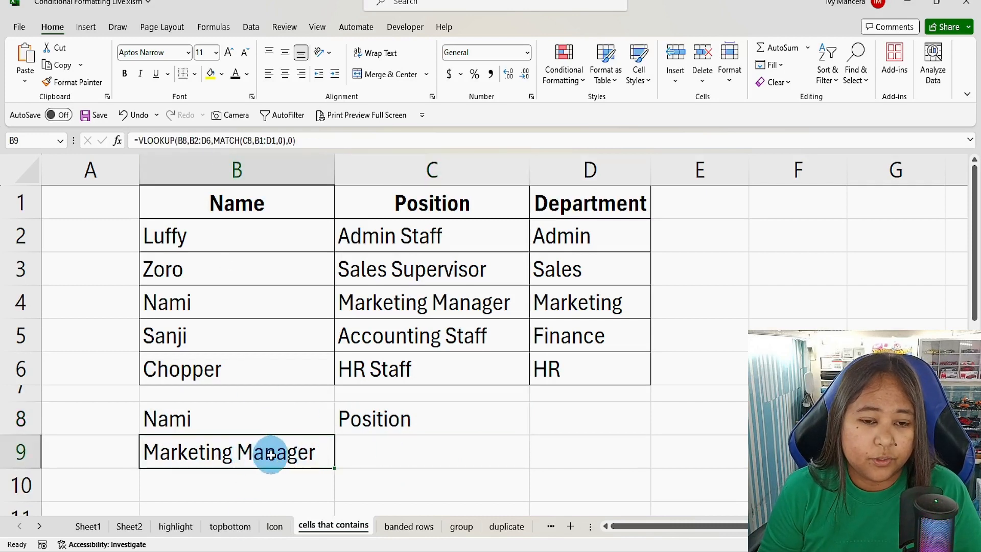
drag(252, 231, 570, 361)
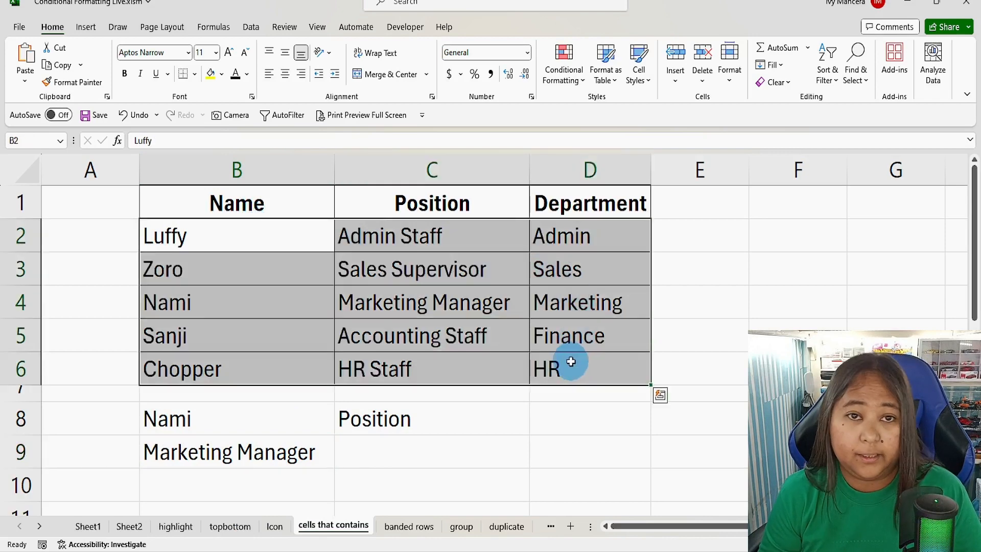
click(259, 452)
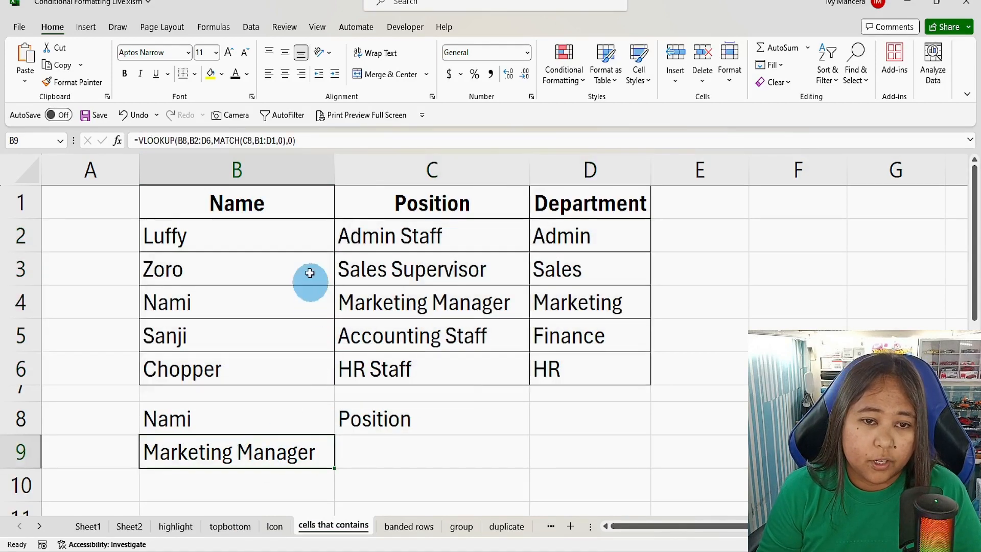
Step: Start a new conditional formatting rule for B2:D6 with the rule type "Format only cells that contain"
drag(313, 236, 576, 368)
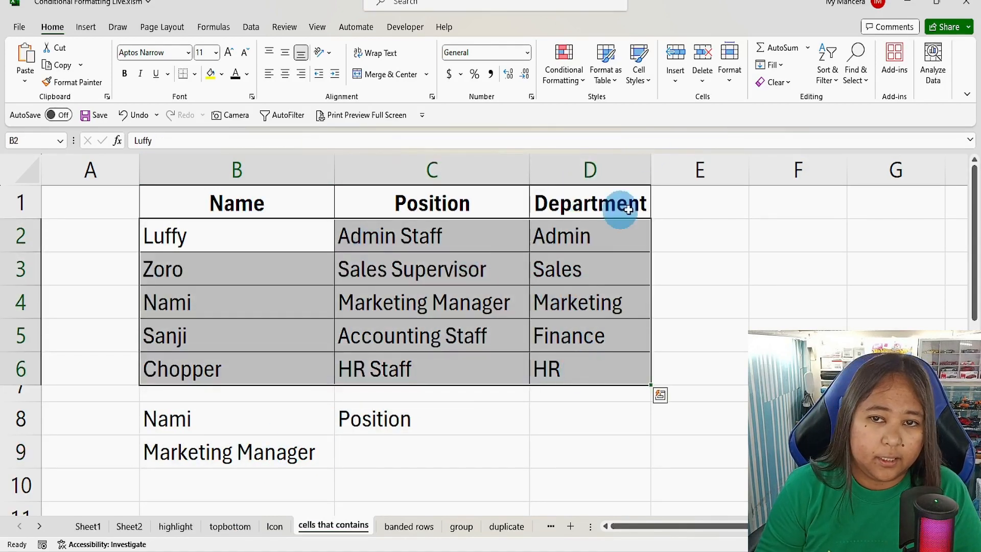
click(584, 81)
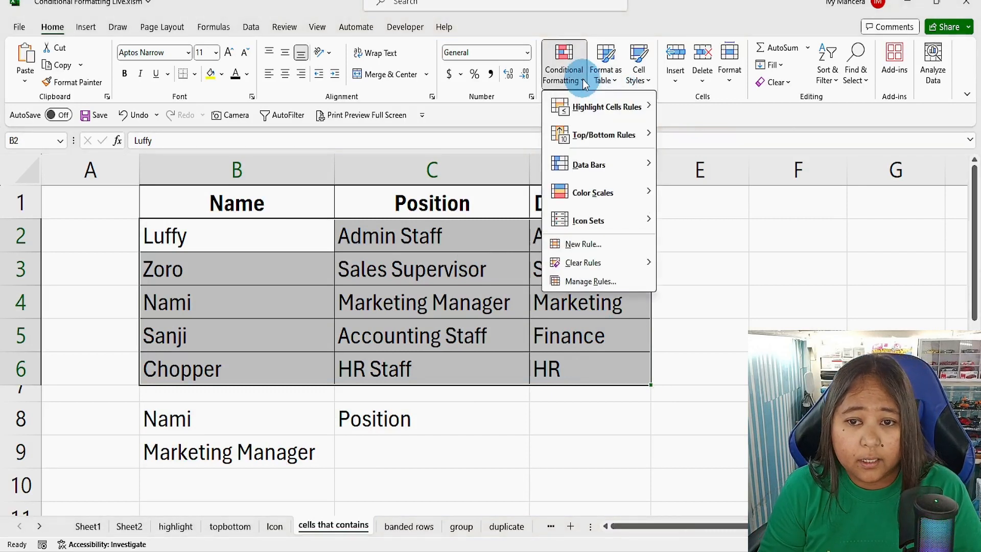
mouse_move(607, 107)
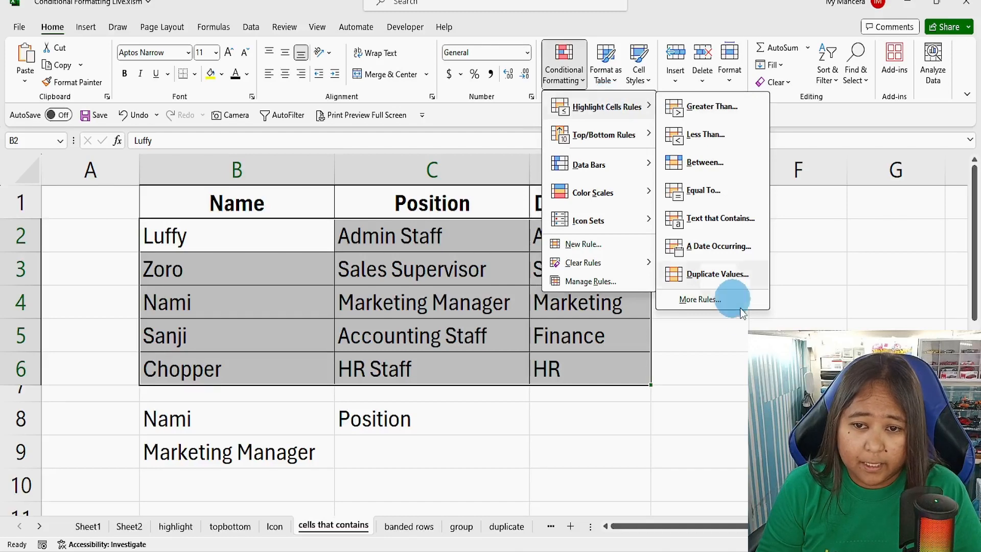
click(575, 249)
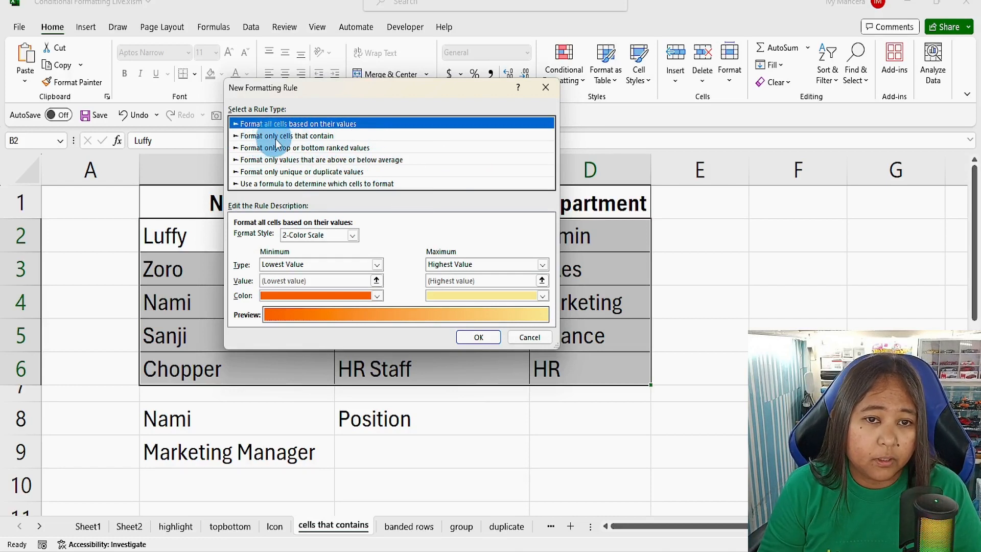
click(304, 136)
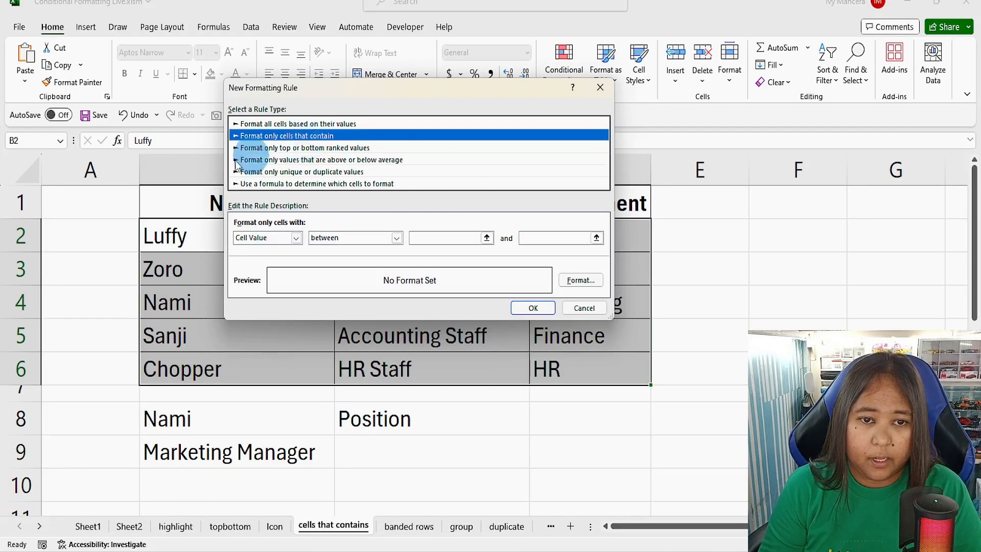
Step: Set the rule's condition to Cell Value equal to =$B$9
click(294, 243)
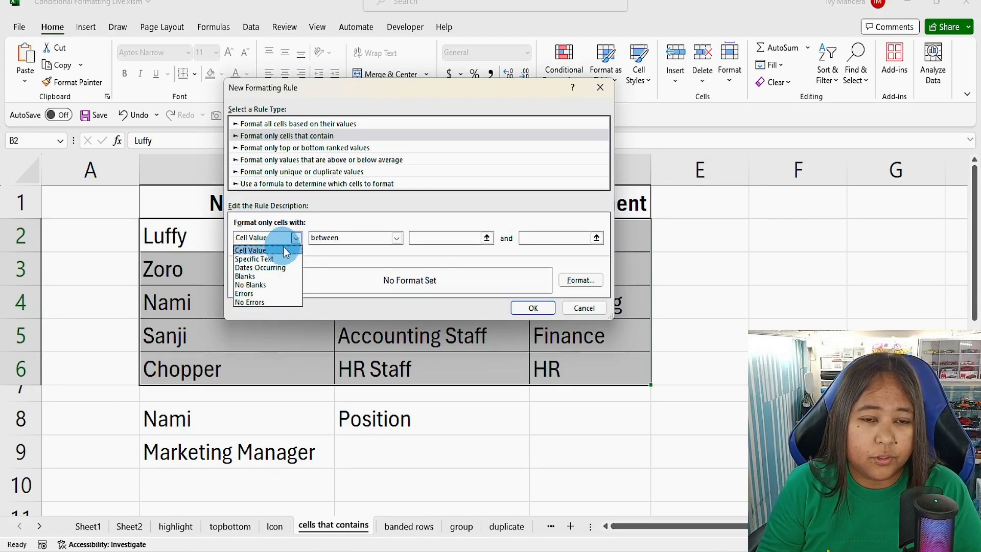
click(256, 250)
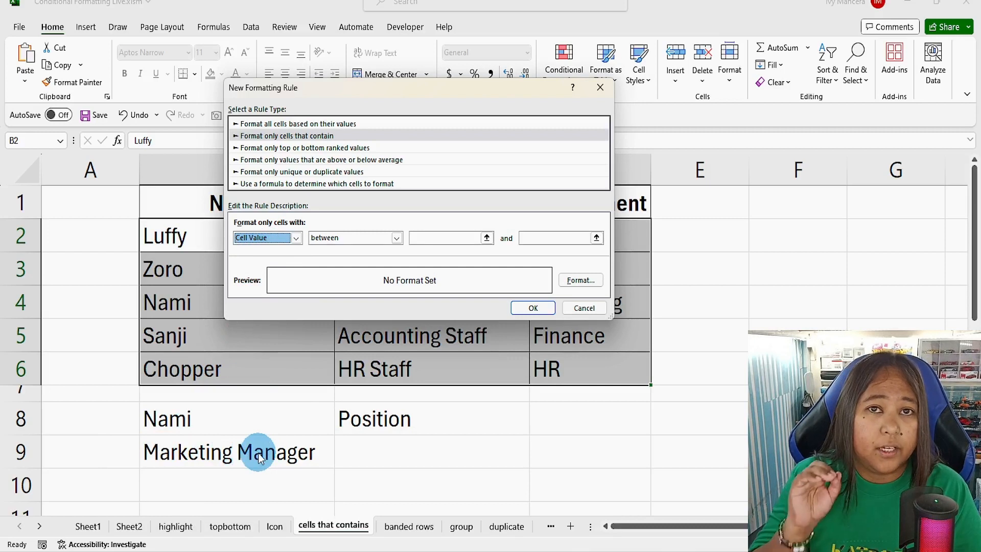
click(396, 239)
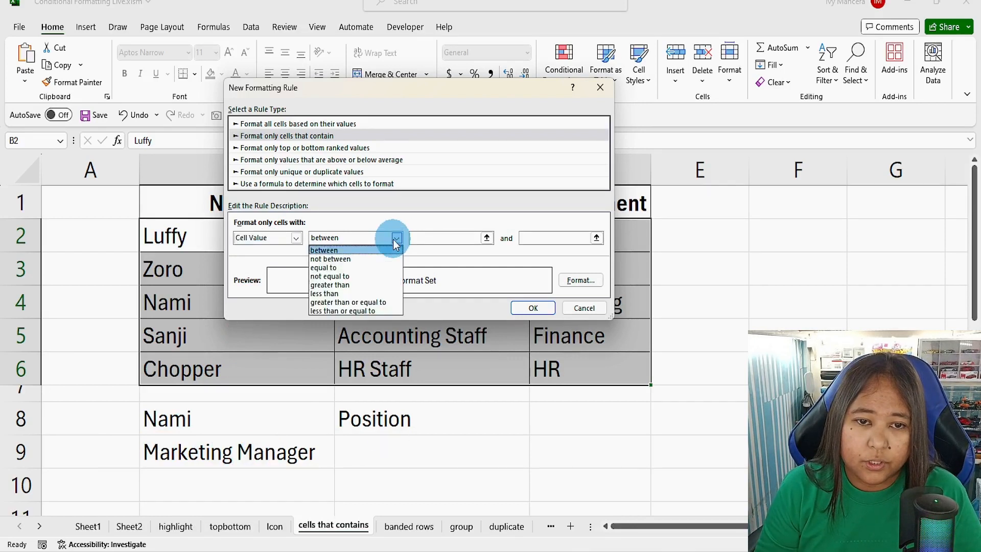
click(339, 268)
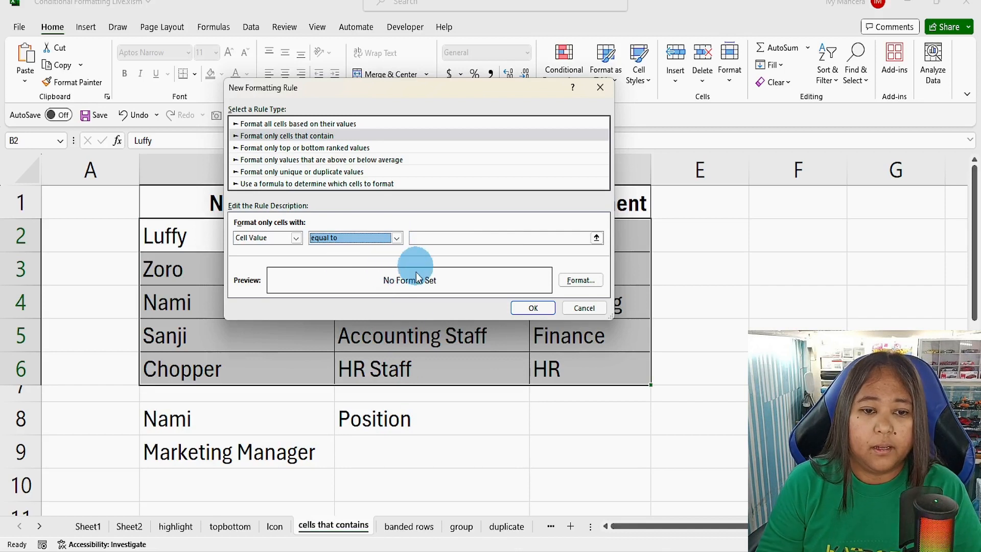
click(431, 236)
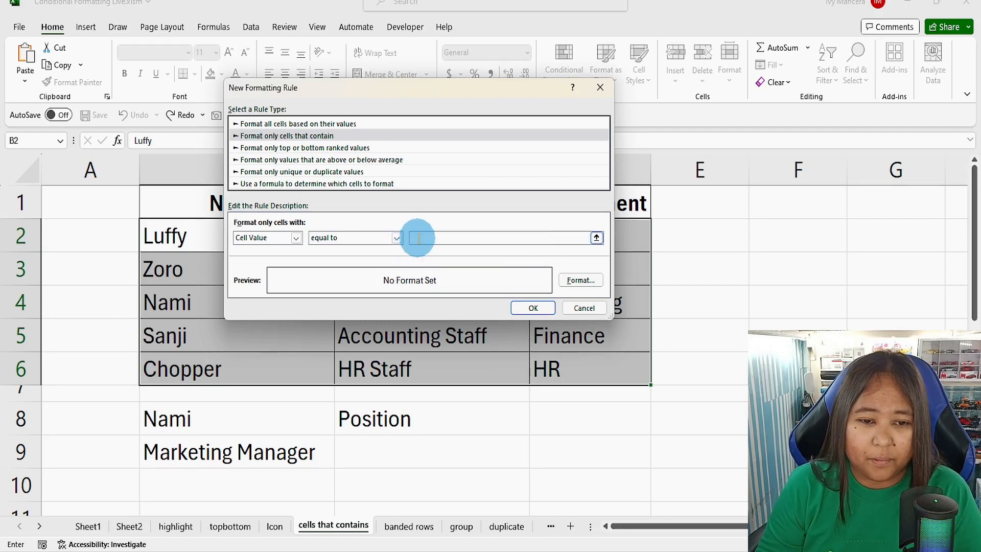
click(258, 454)
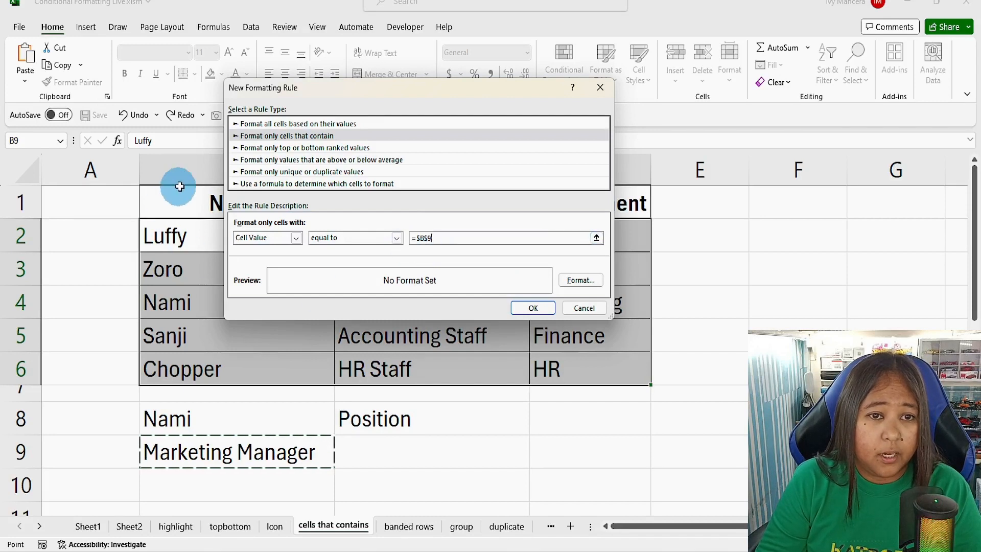
drag(390, 93, 504, 96)
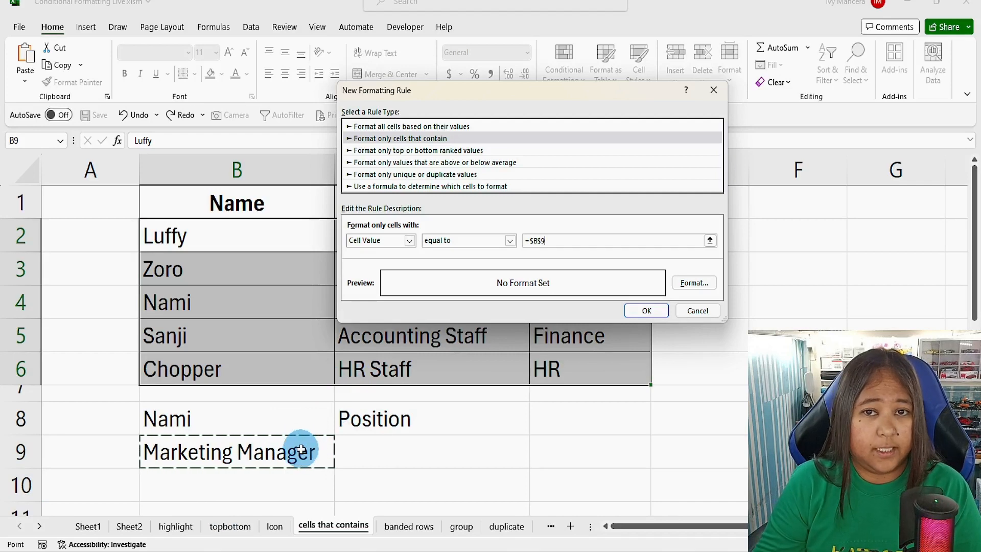
Step: Give the rule a light blue fill with a bold white font and apply it to the table
click(694, 282)
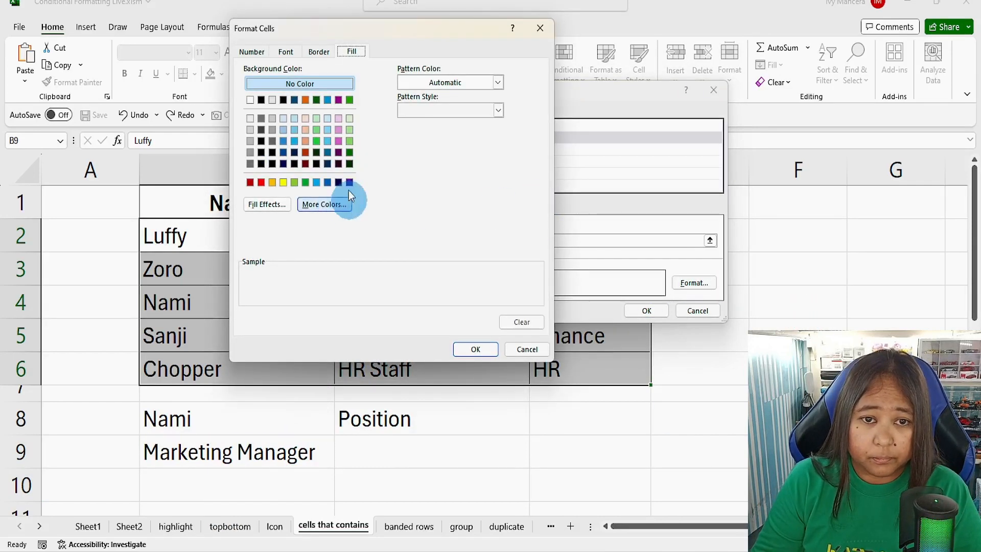
click(316, 182)
click(286, 51)
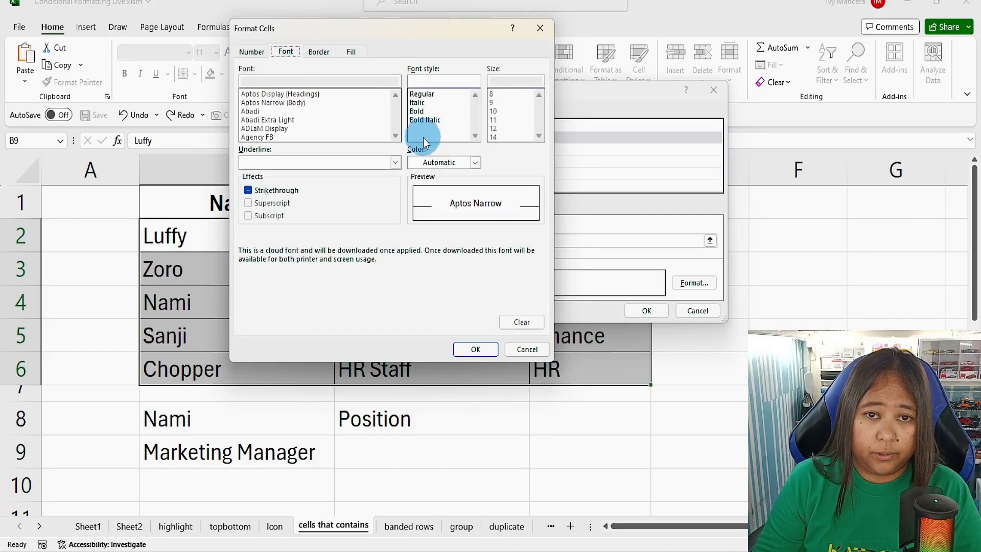
click(418, 112)
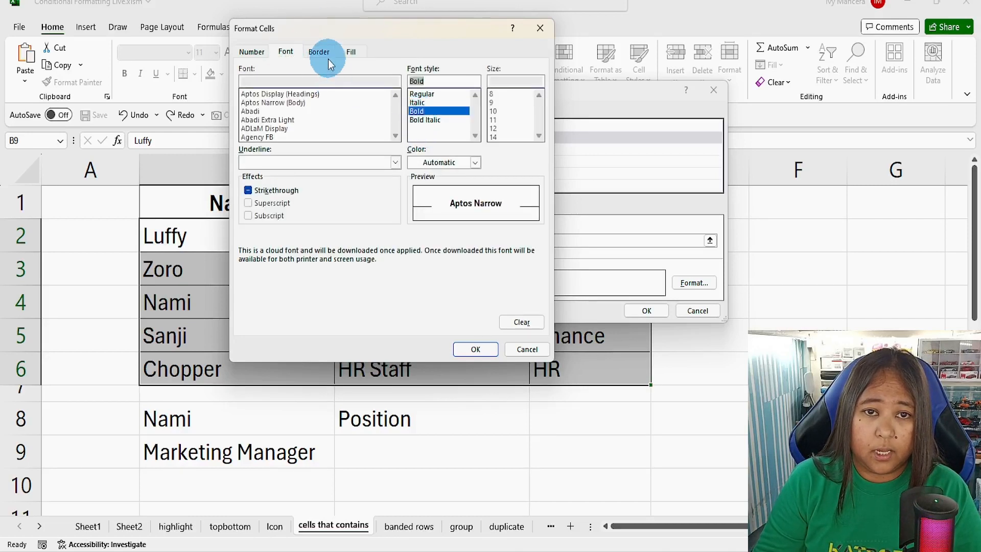
click(476, 163)
click(420, 218)
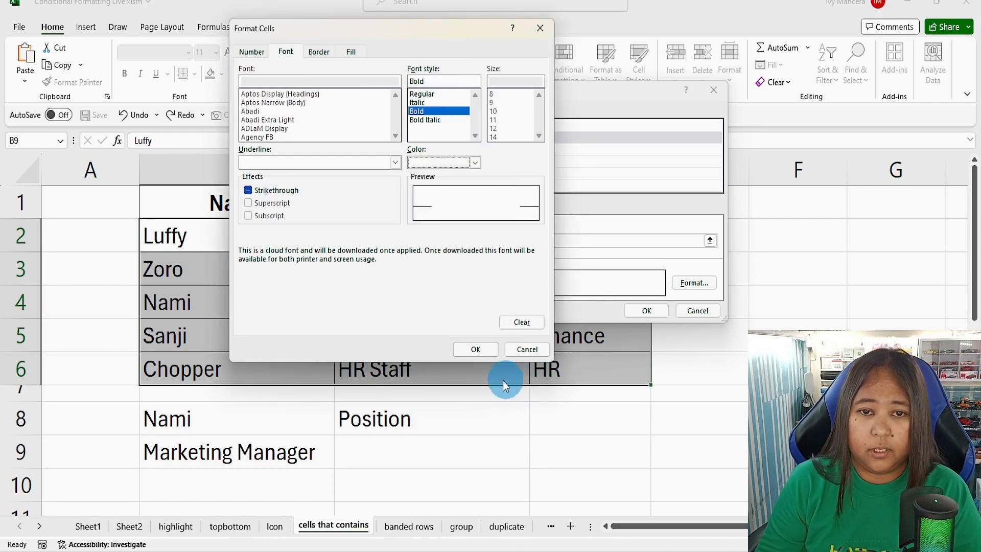
click(475, 350)
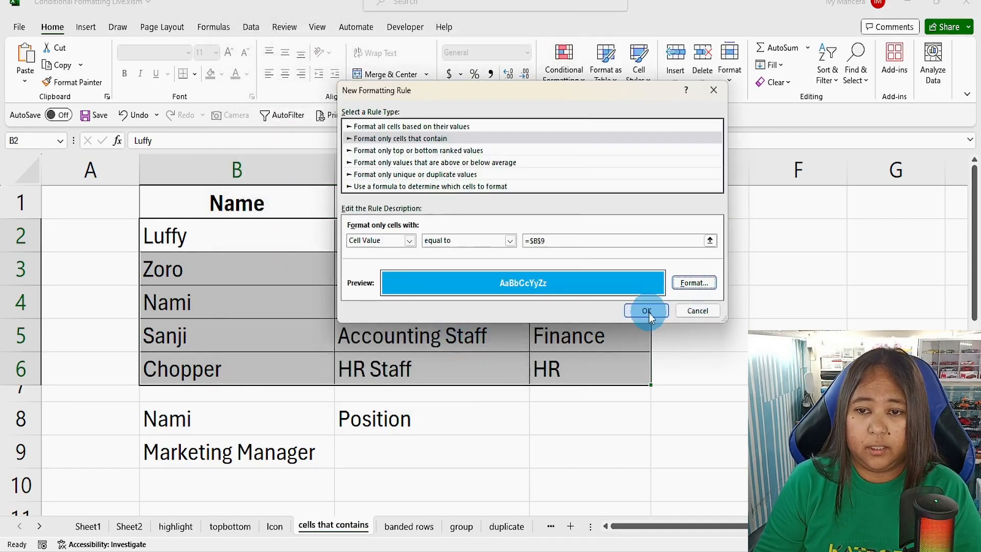
click(646, 311)
click(504, 321)
click(440, 302)
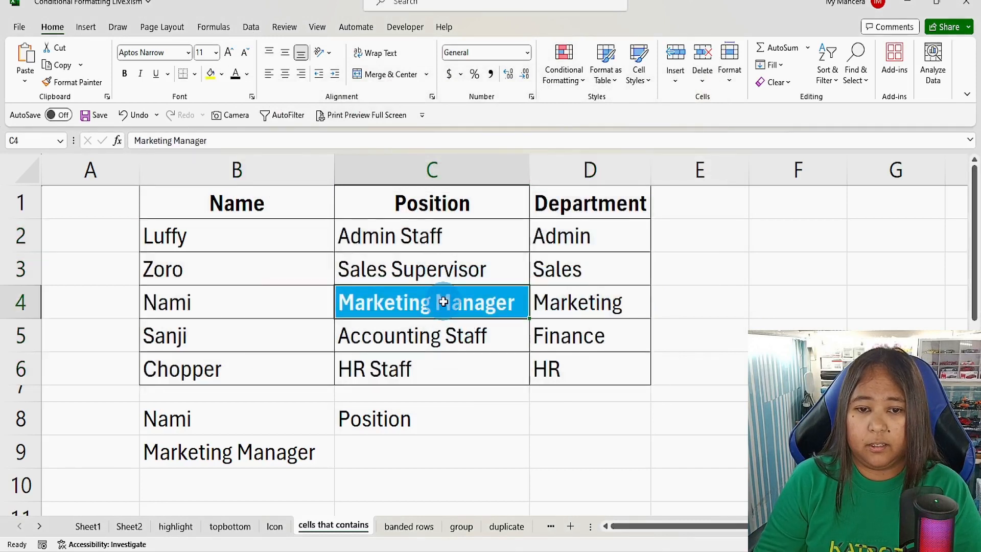
Step: Test the highlight rule by setting the lookup field in C8 to Department, and check the matching table cell
click(410, 416)
click(535, 428)
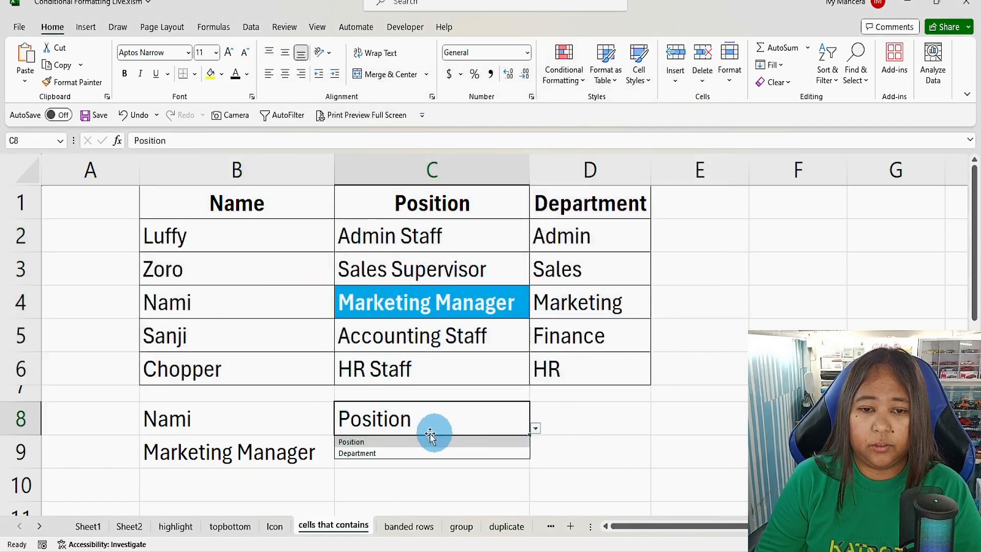
click(413, 452)
click(574, 307)
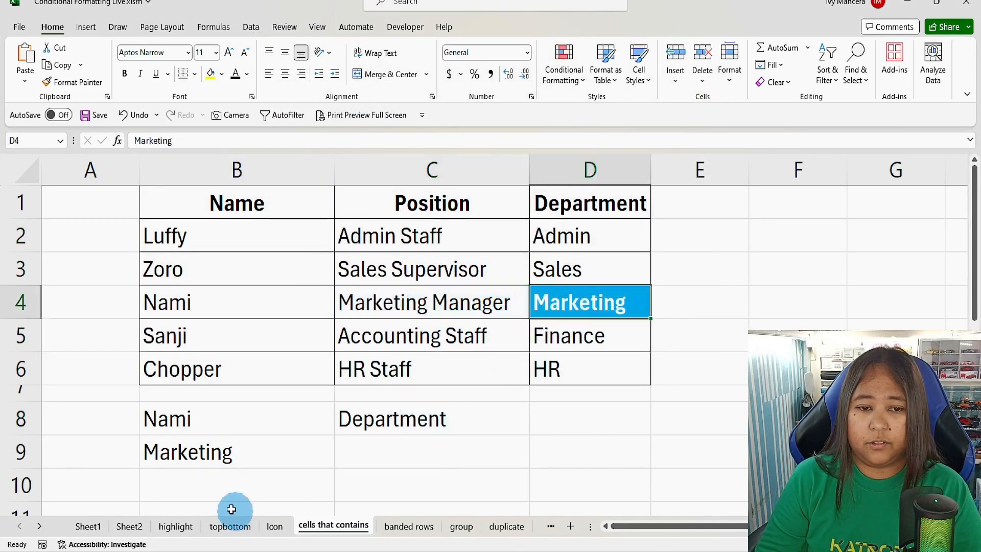
Step: Set the lookup name in B8 to Zoro and check the matching department cell in the table
click(204, 456)
click(331, 427)
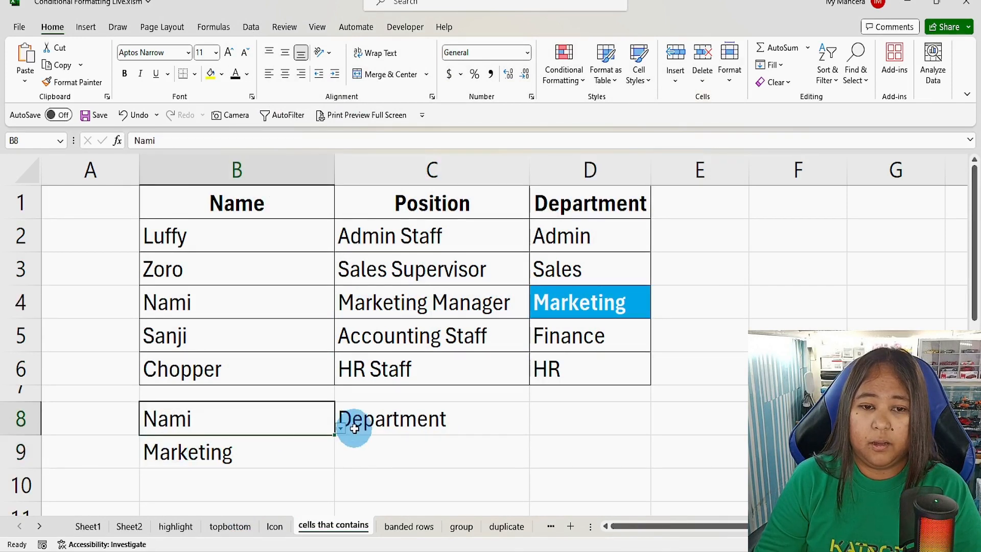
click(341, 428)
click(243, 451)
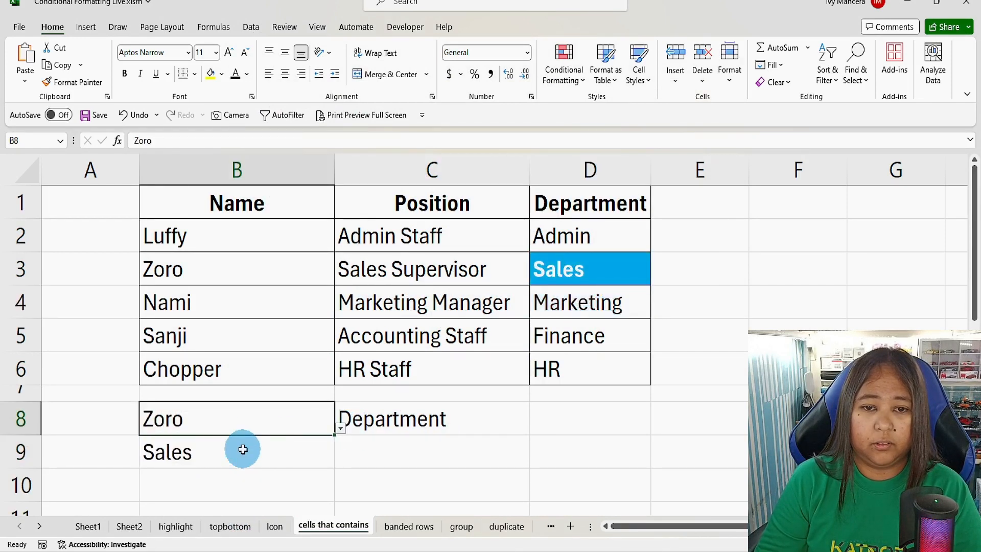
click(604, 275)
Step: Set the lookup name in B8 to Sanji and check the matching department cell in the table
click(278, 415)
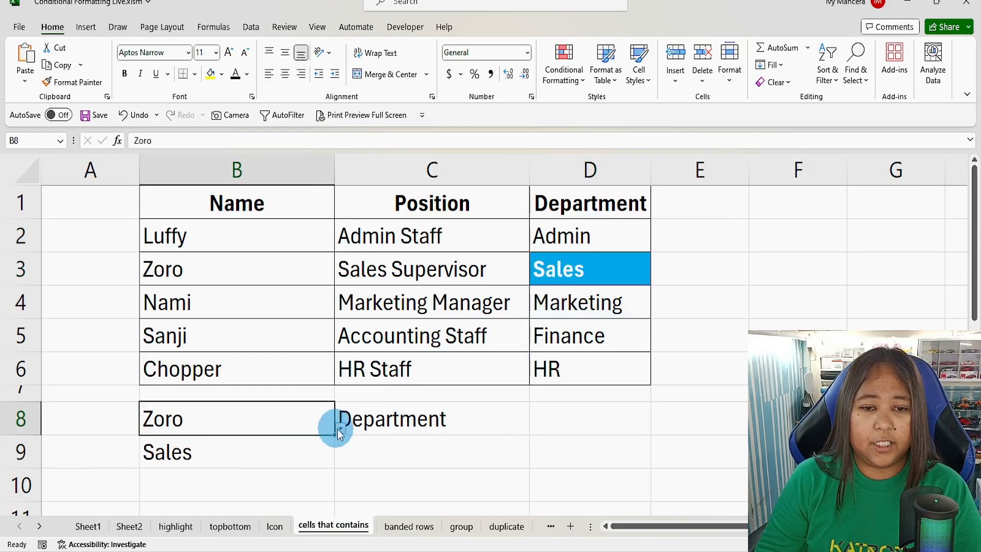
click(339, 429)
click(269, 474)
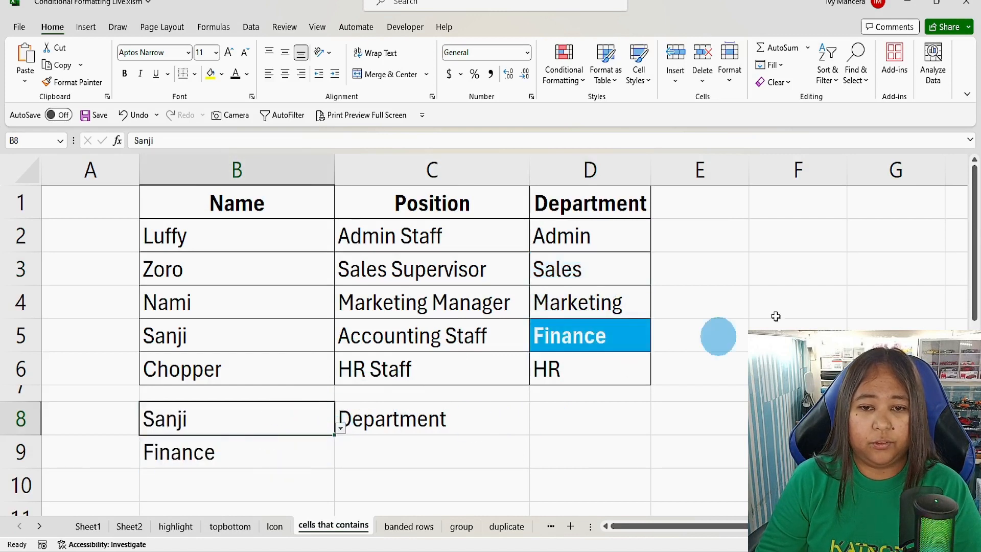
click(219, 451)
click(616, 349)
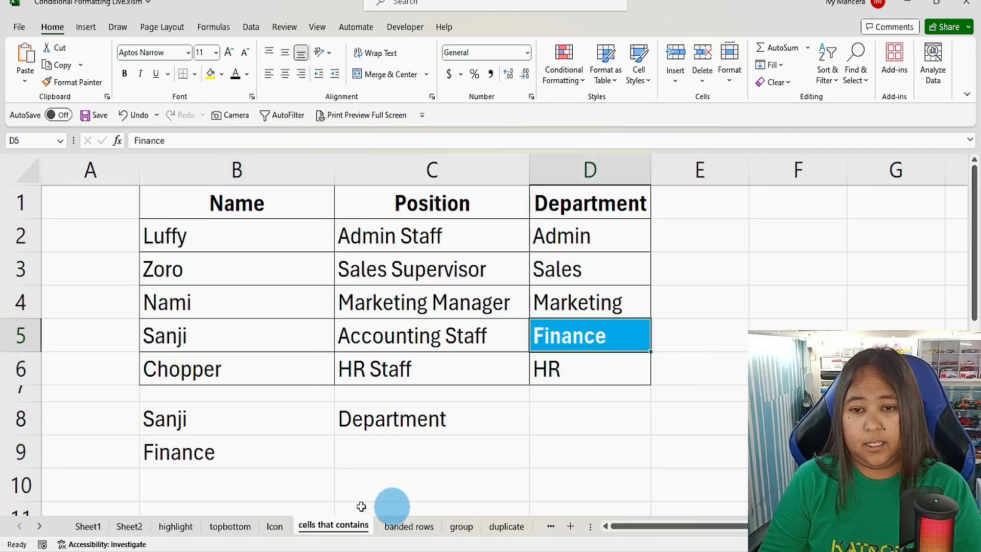
Step: Set the lookup name in B8 to Nami and the lookup field in C8 to Position
click(280, 418)
click(339, 429)
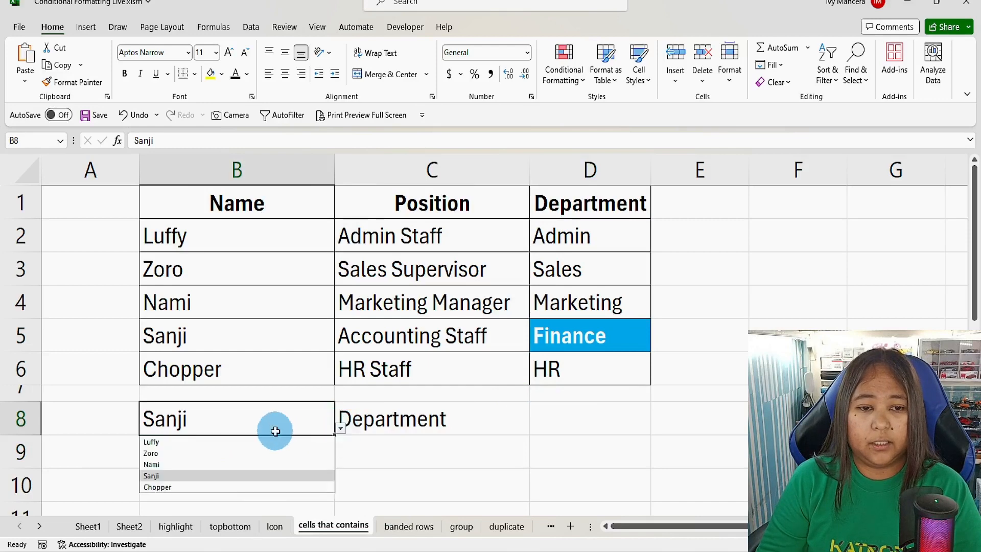
click(256, 458)
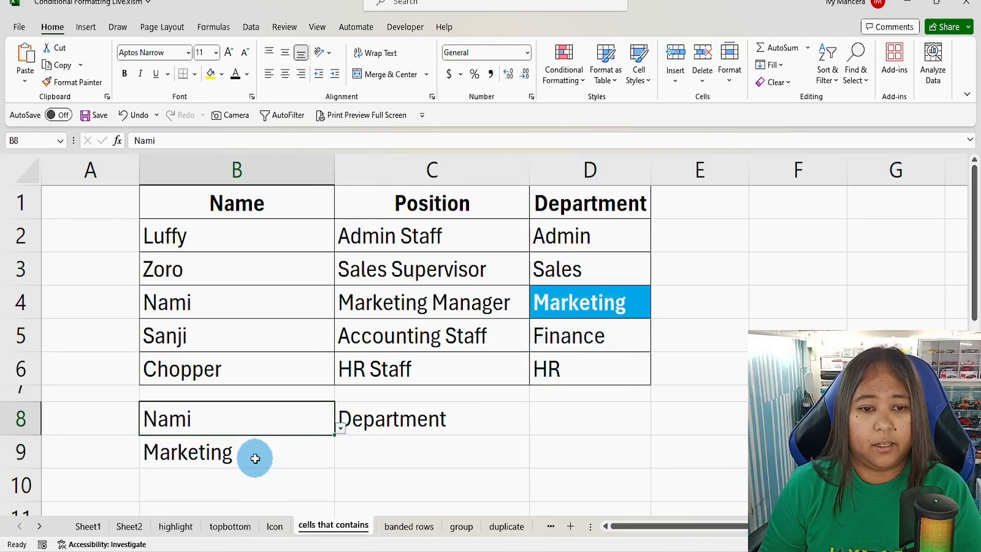
click(385, 409)
click(533, 428)
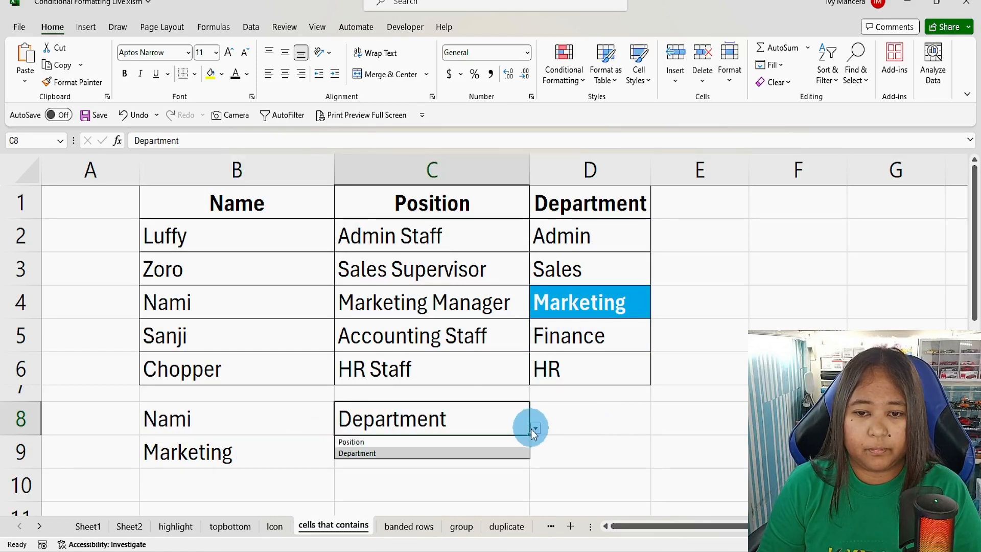
click(446, 441)
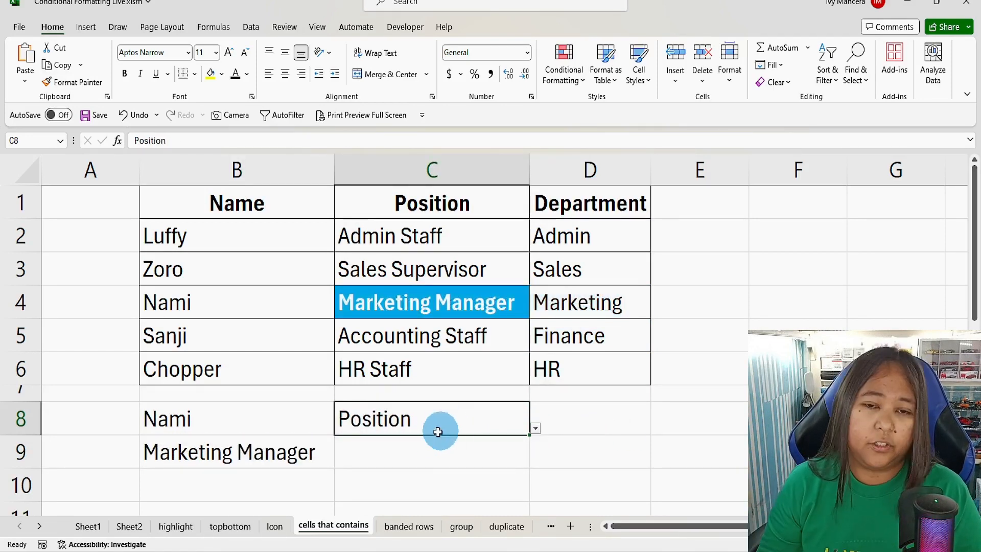
click(418, 302)
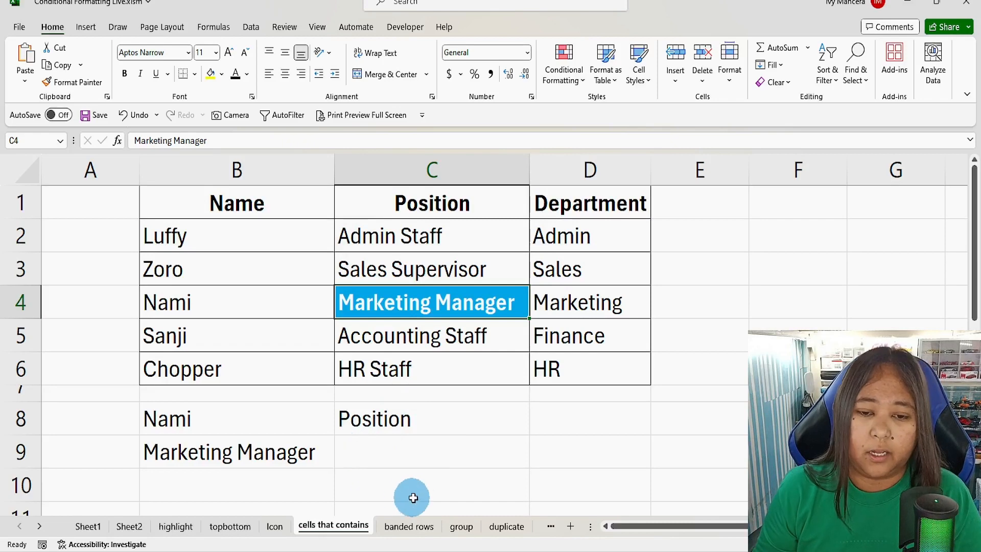
Step: Open the "banded rows" sheet
click(410, 526)
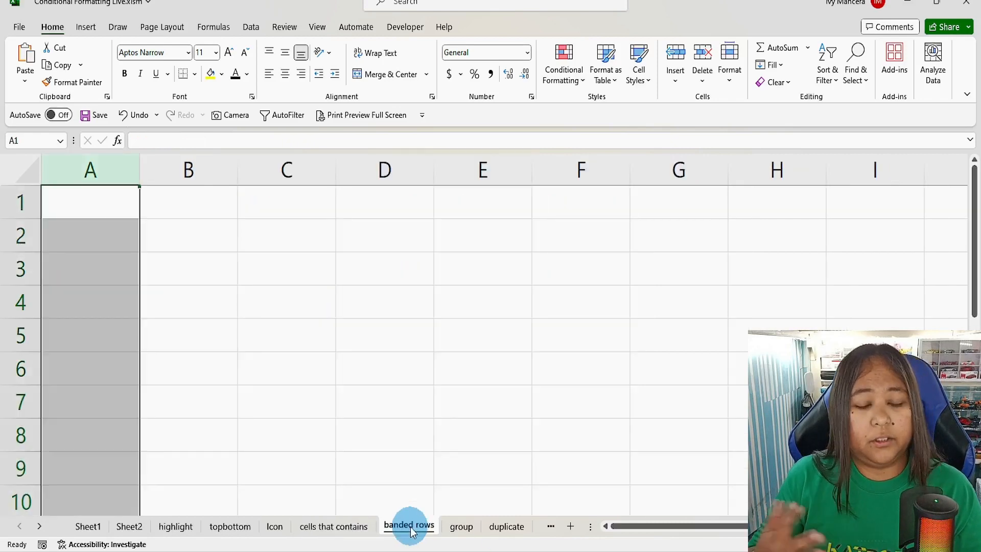
click(76, 215)
drag(76, 214, 309, 213)
click(291, 210)
click(339, 204)
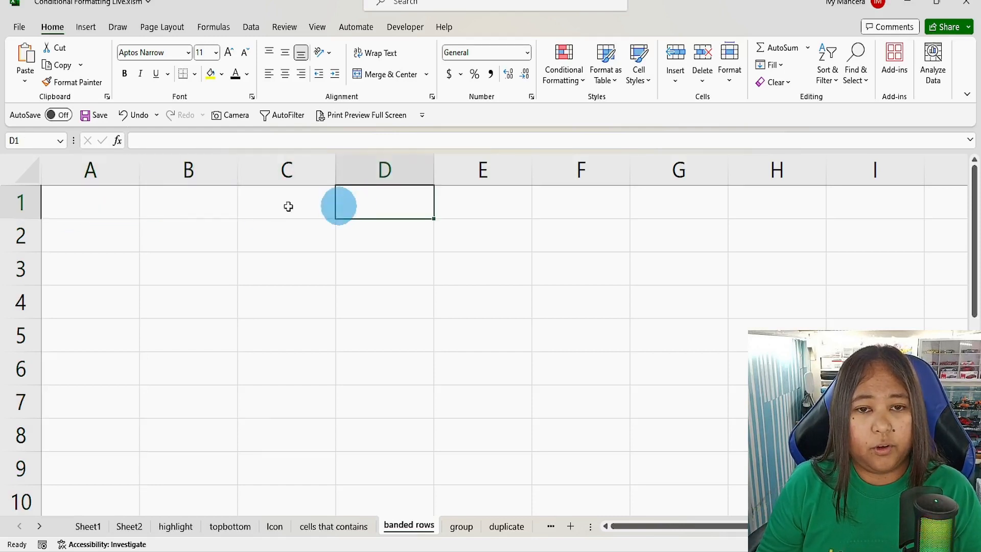
click(176, 212)
click(337, 527)
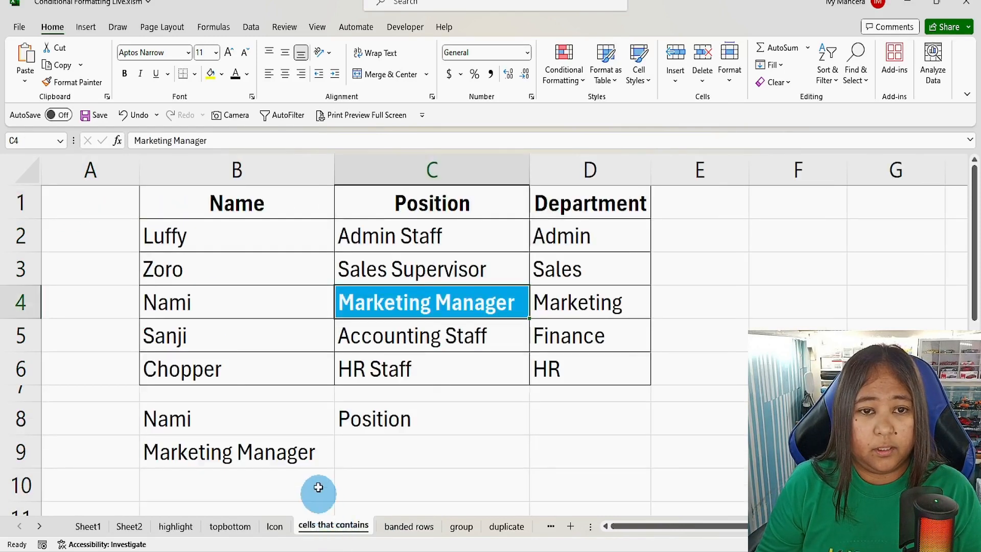
click(424, 526)
Step: Fill A1:C1 and A3:C3 with yellow to show manual row banding
drag(71, 200, 298, 202)
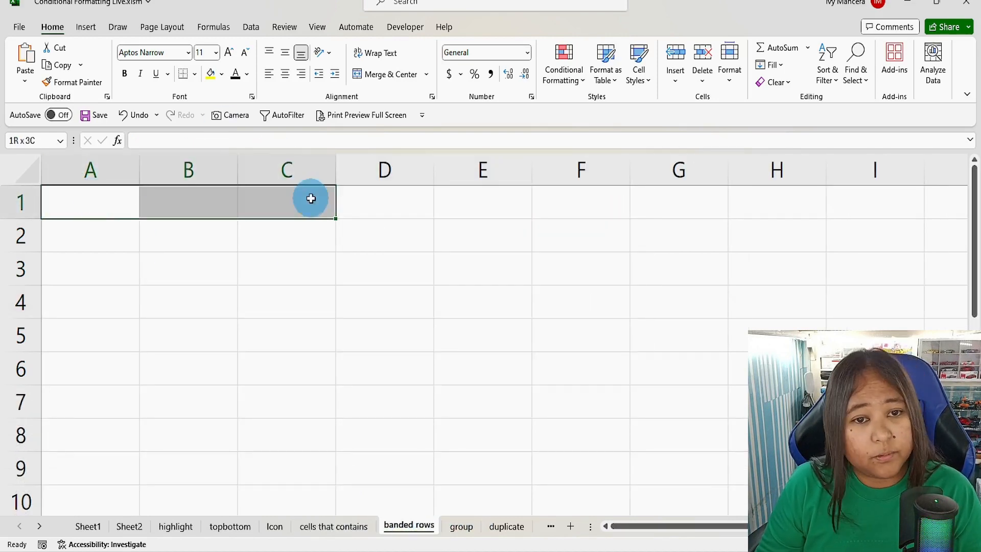
drag(110, 209, 258, 158)
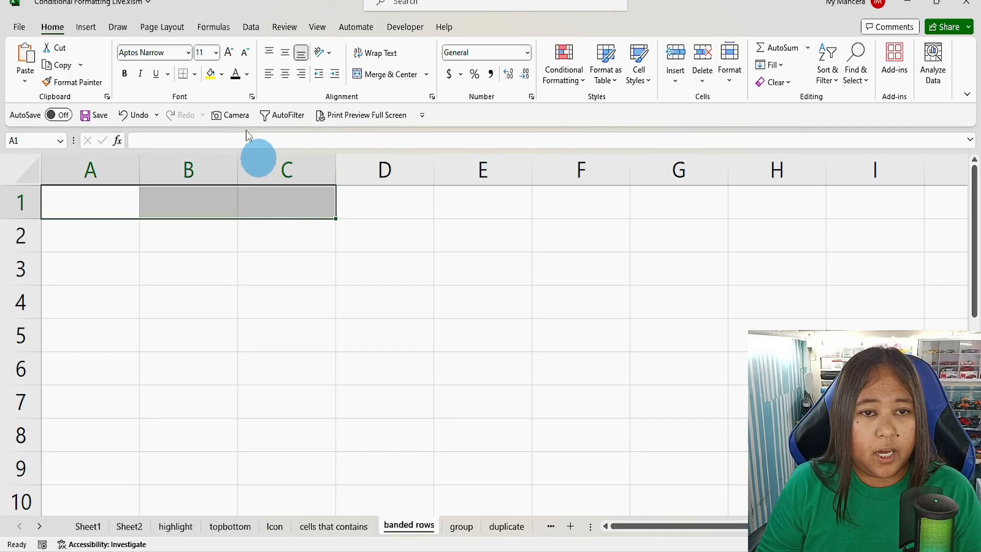
click(210, 73)
drag(122, 268, 286, 274)
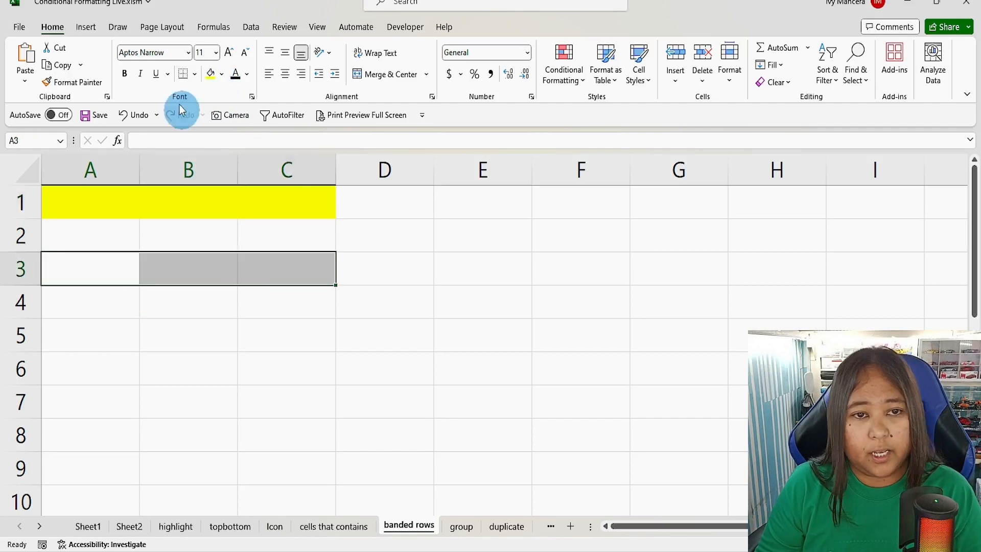
click(198, 75)
click(209, 74)
click(113, 327)
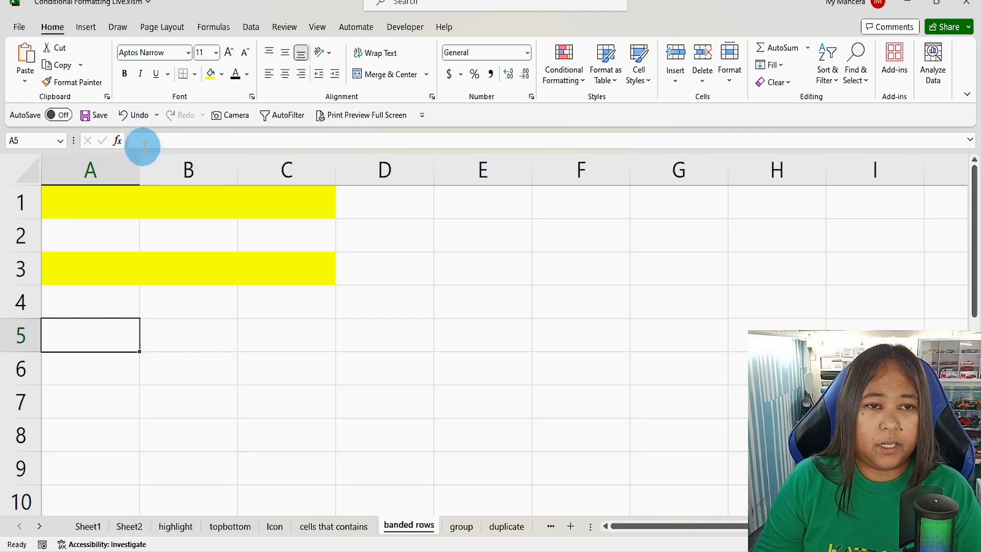
Step: Undo both yellow fills in rows 1 and 3
click(135, 116)
click(136, 115)
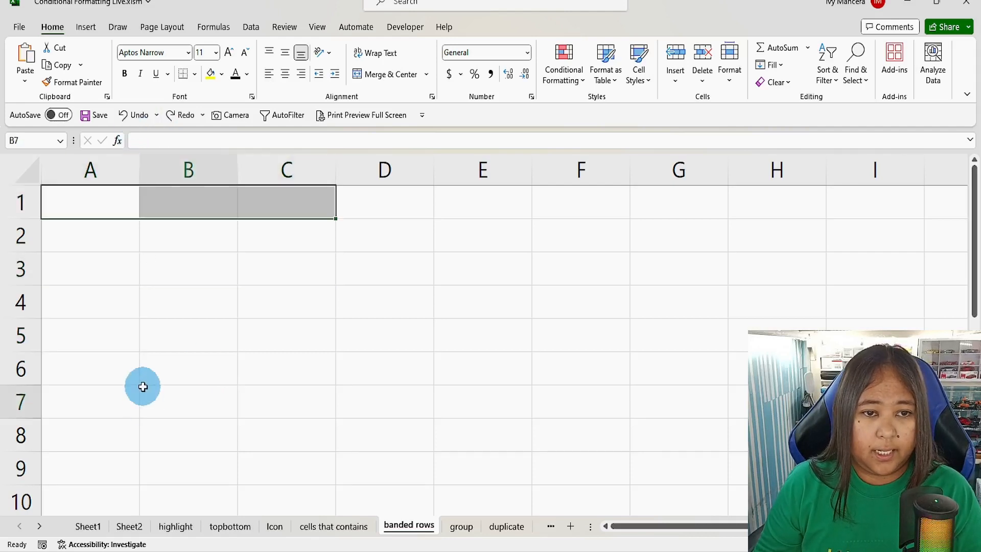
click(143, 387)
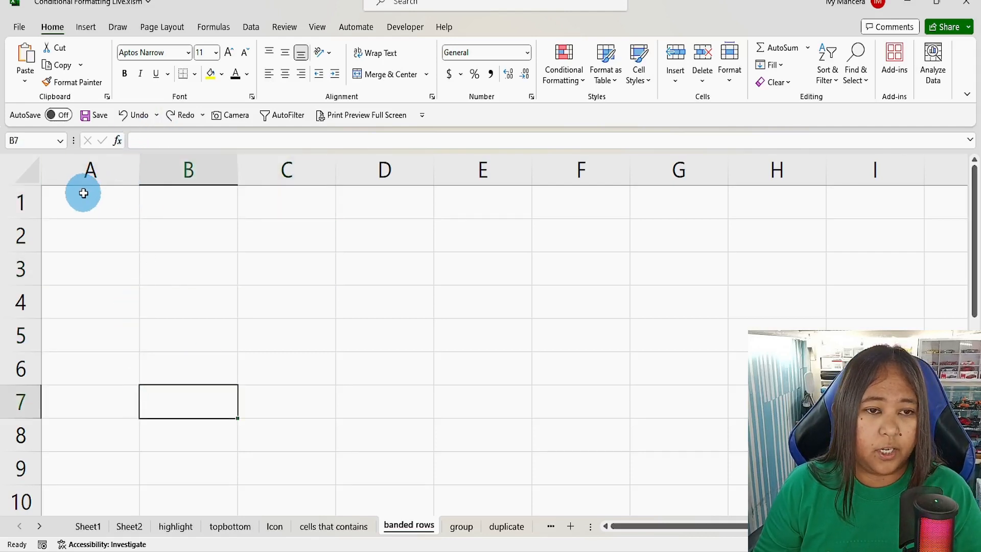
Step: Start a new conditional formatting rule for columns B:D with the type "Use a formula to determine which cells to format"
drag(88, 164, 318, 165)
drag(213, 164, 420, 169)
drag(390, 168, 389, 167)
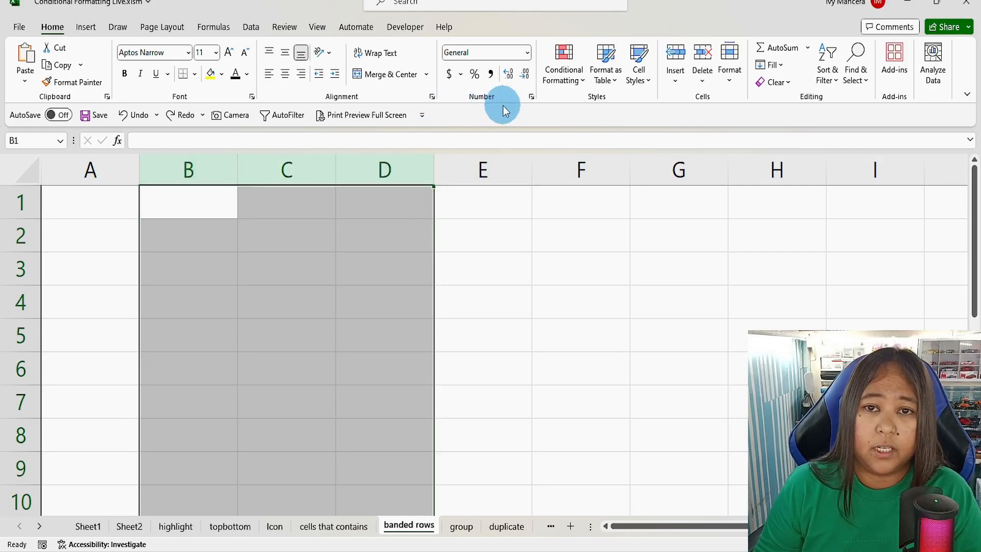
click(579, 82)
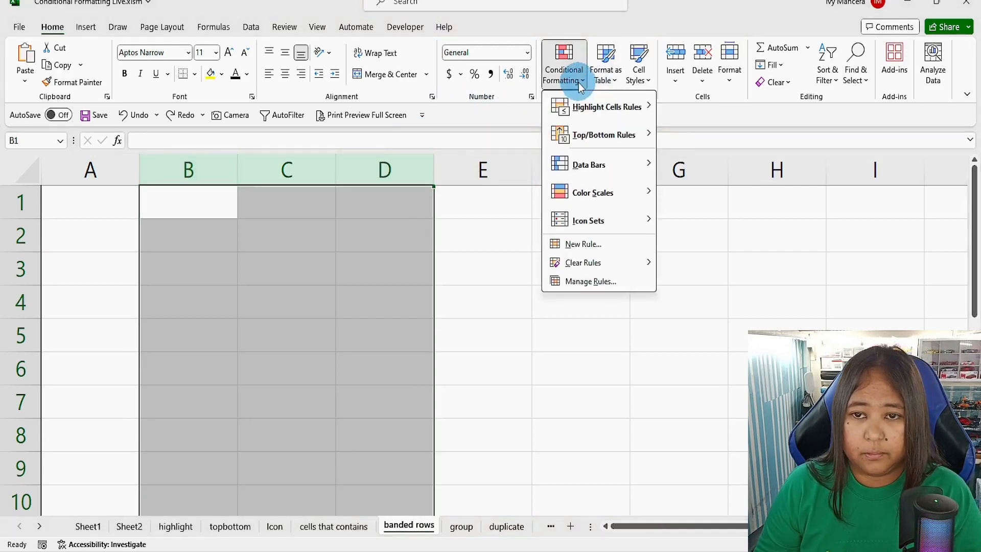
click(605, 250)
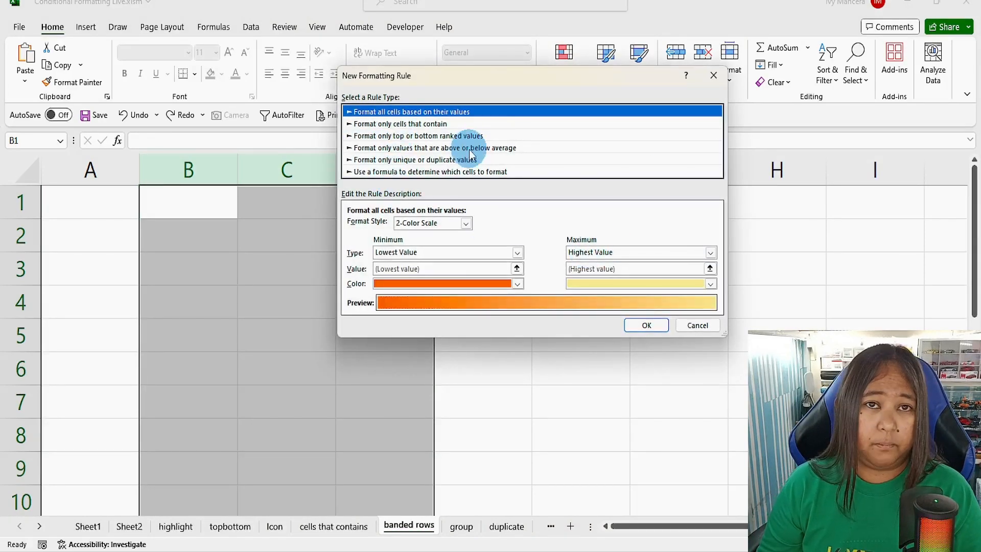
click(371, 173)
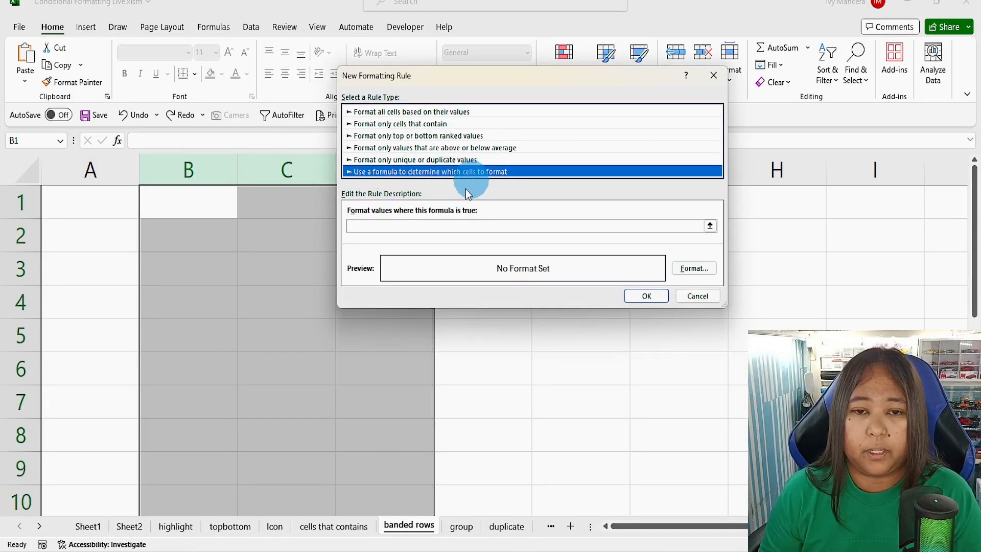
Step: Begin the rule's formula with the alternate-row test =and(mod(row(),2)=
click(440, 225)
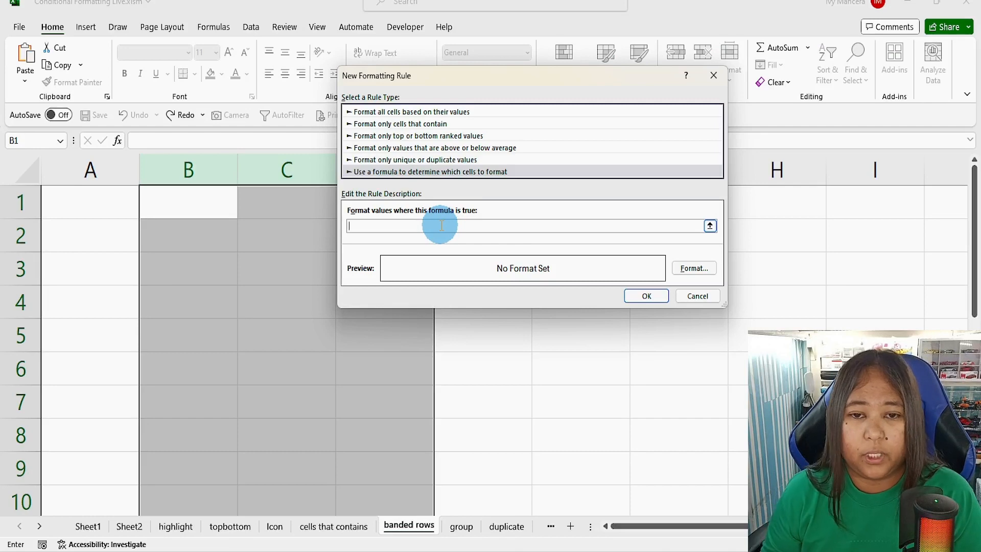
drag(449, 81, 441, 103)
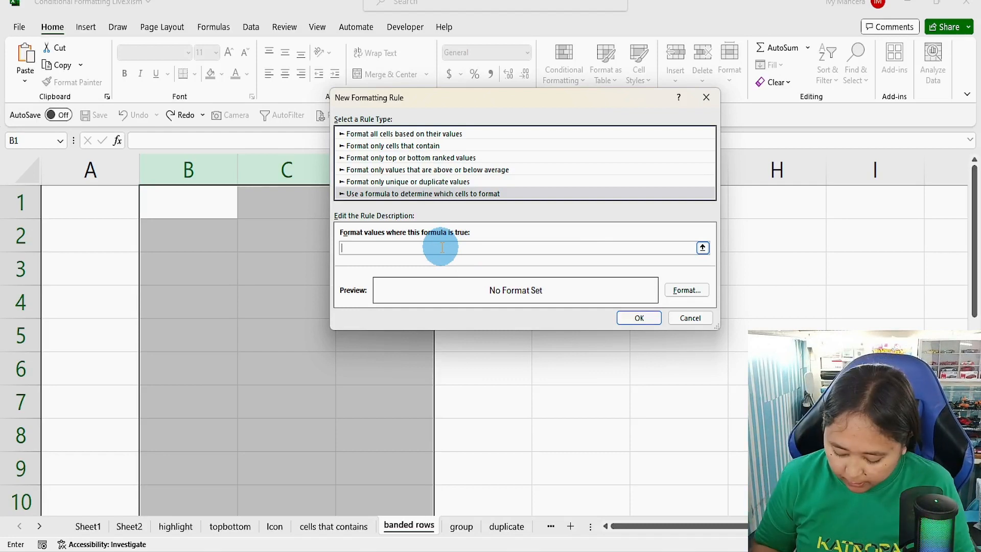
text(=)
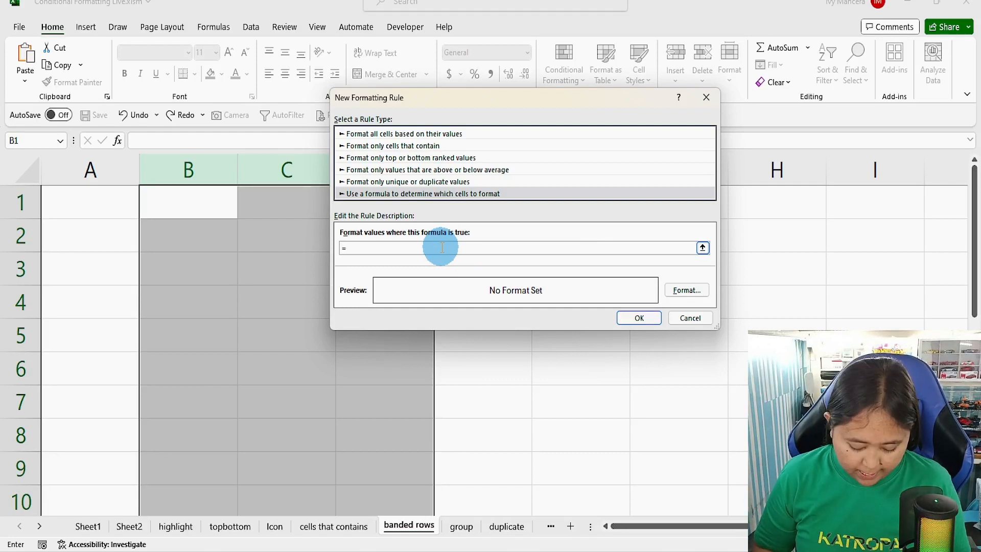
text(and)
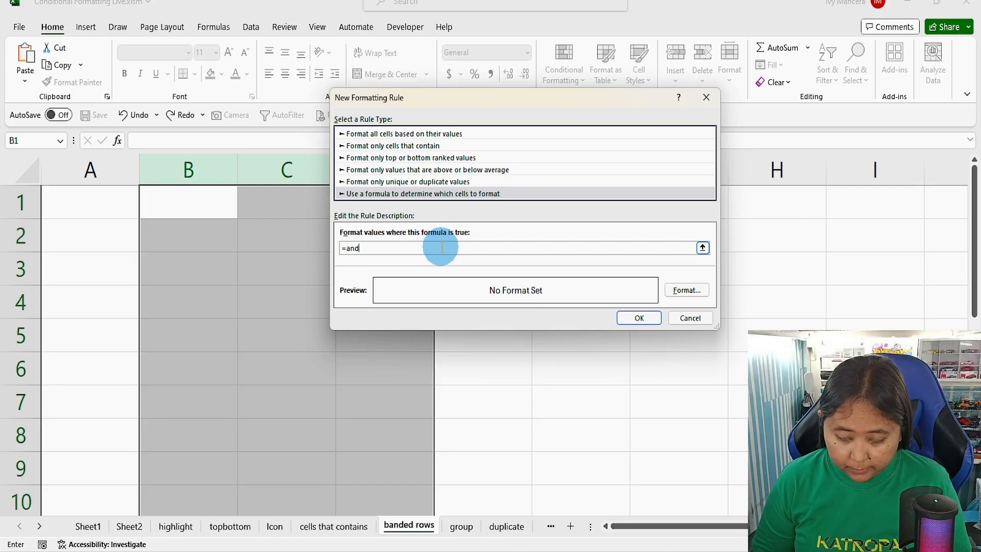
text(()
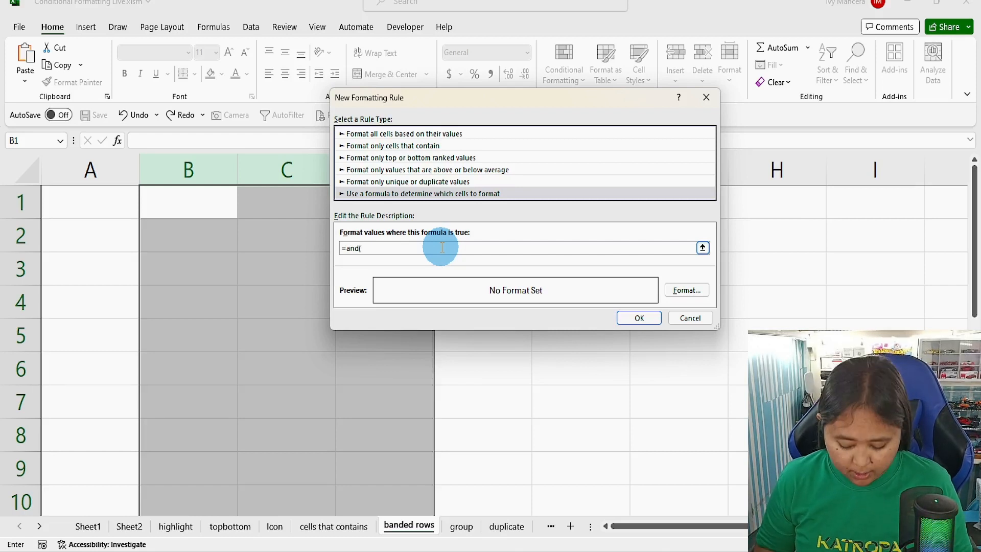
text(mo)
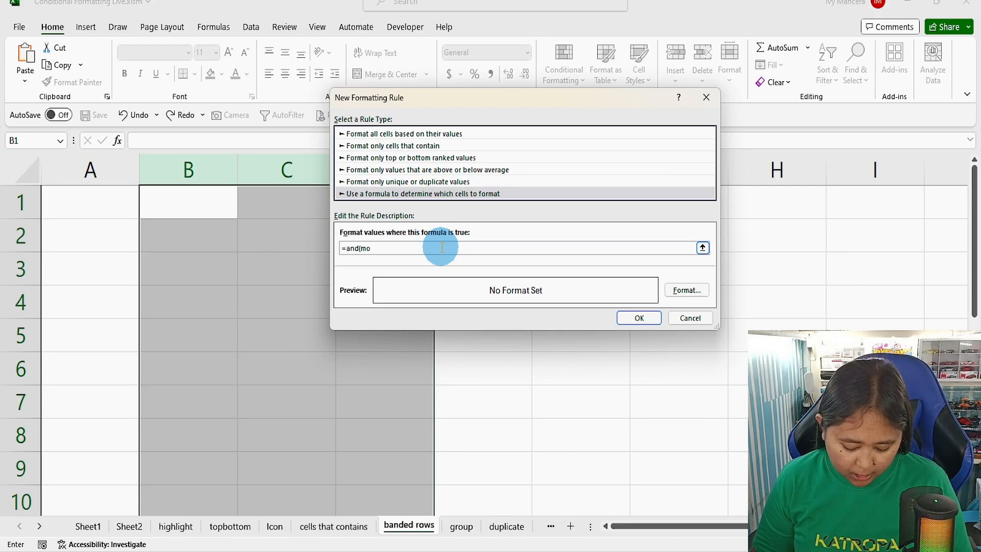
text(d)
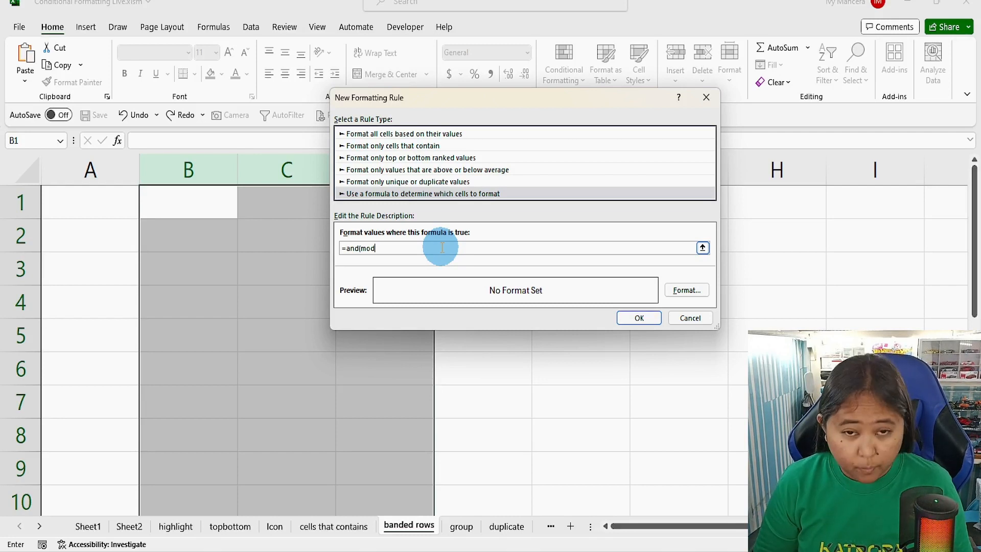
text(()
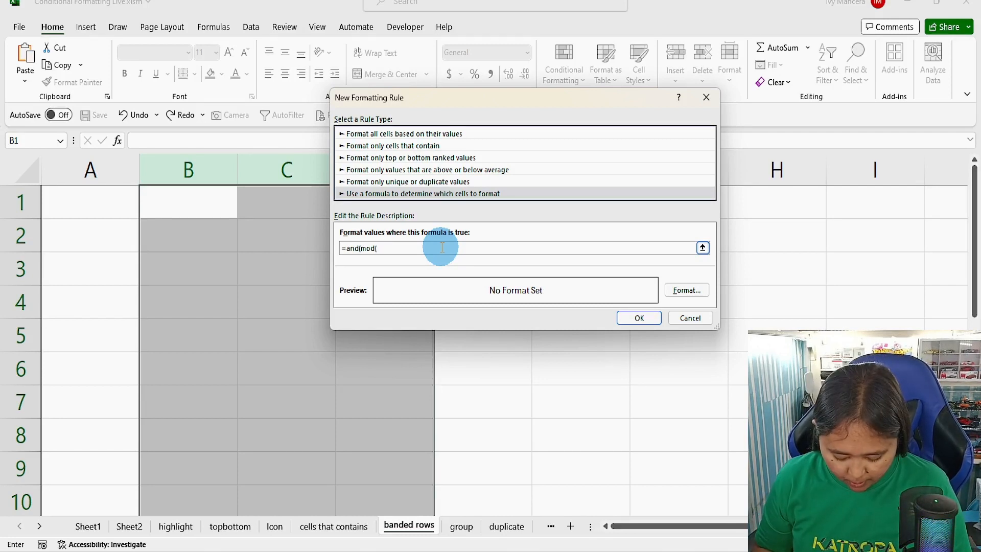
text(row)
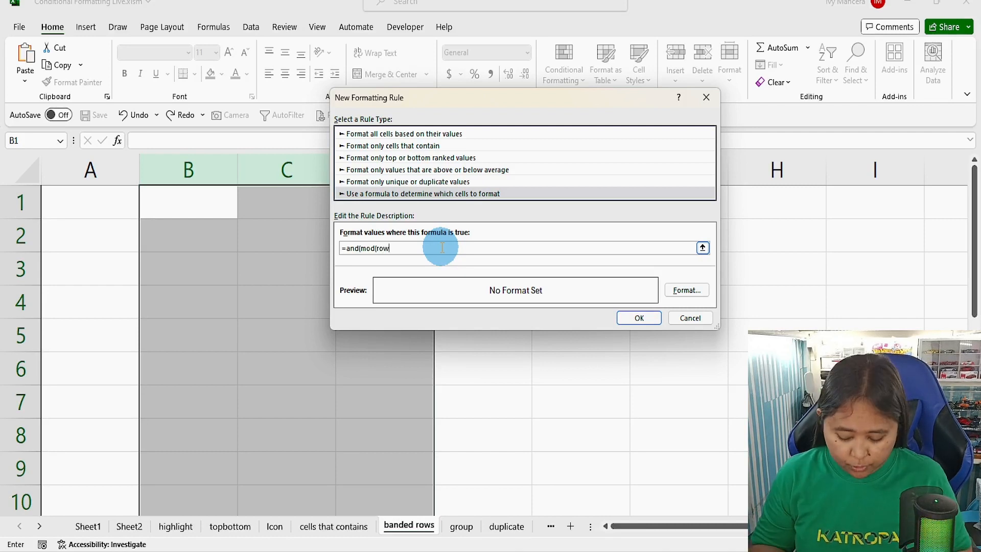
text((),)
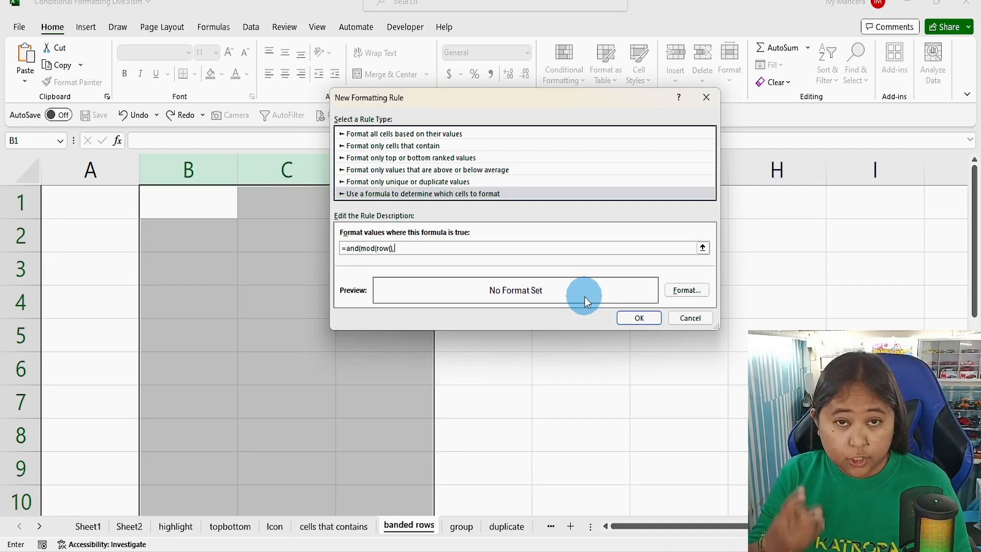
text(2)
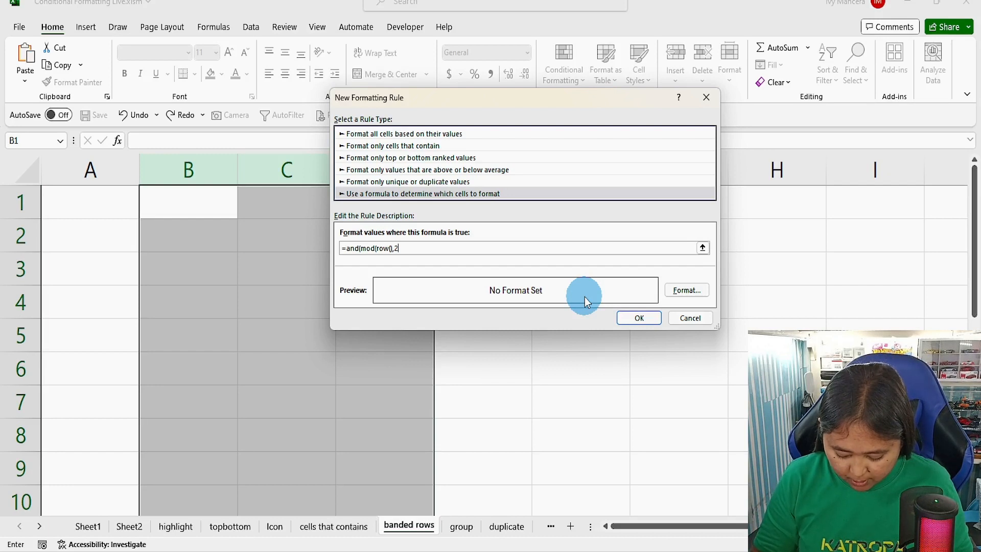
text())
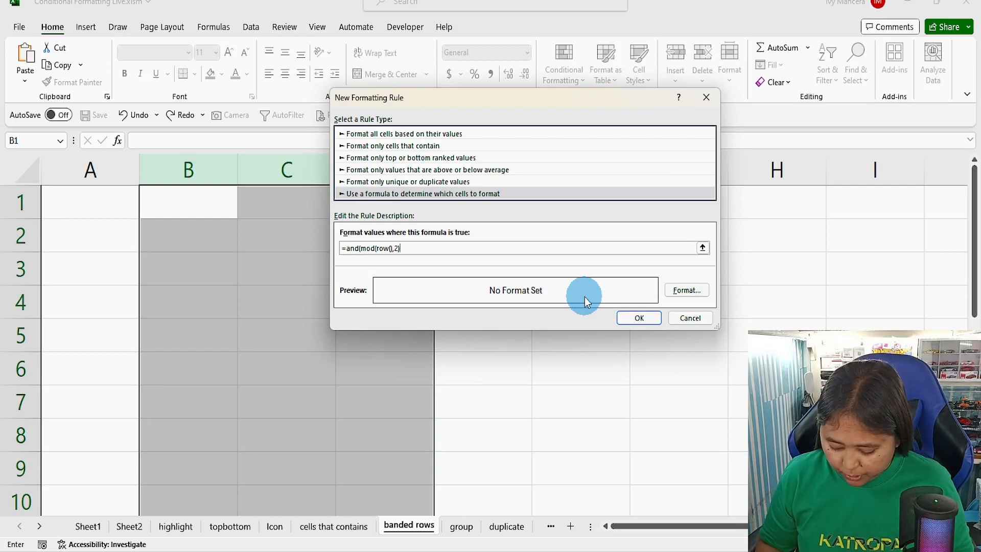
text(=)
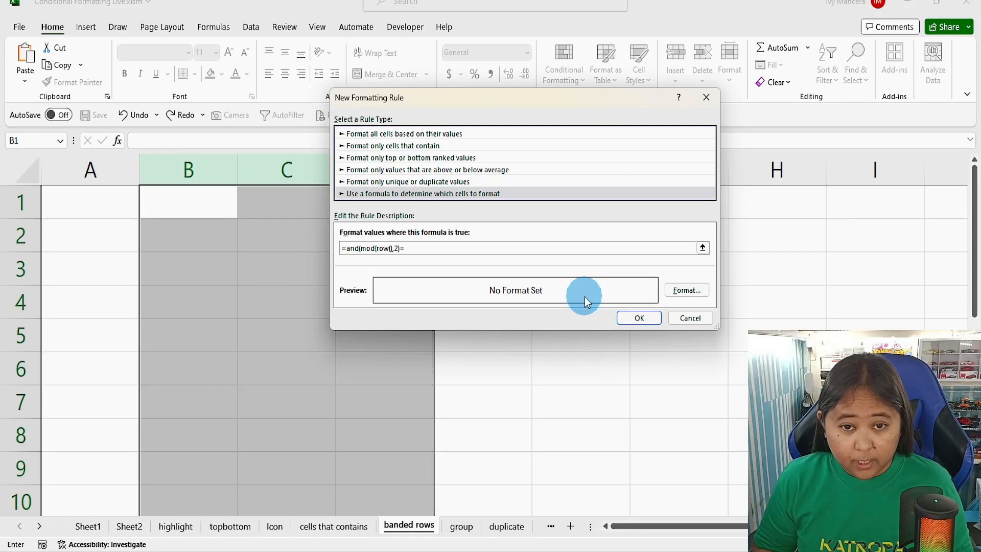
Step: Add the non-blank condition ,$B1<>"" as the second AND argument and close the rule formula's bracket
text(,)
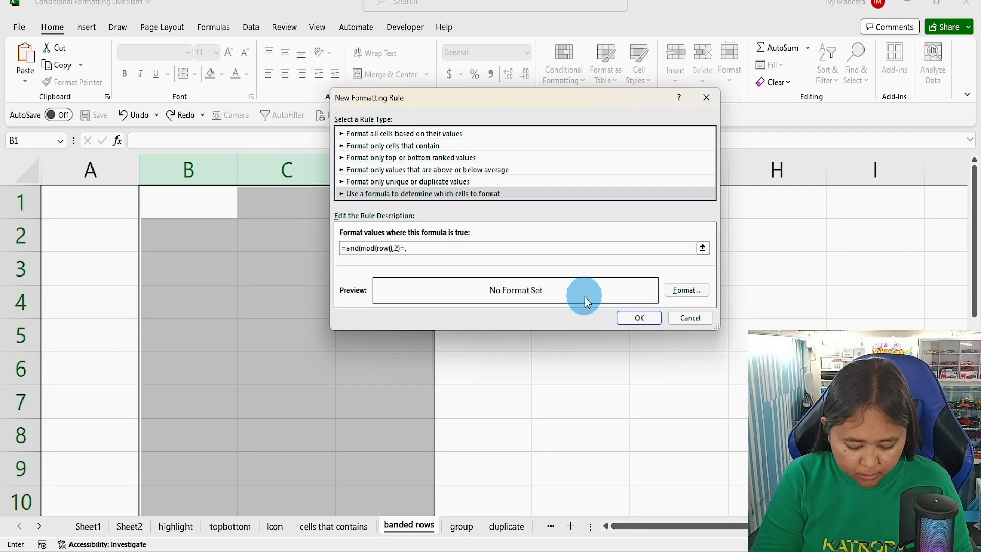
text($)
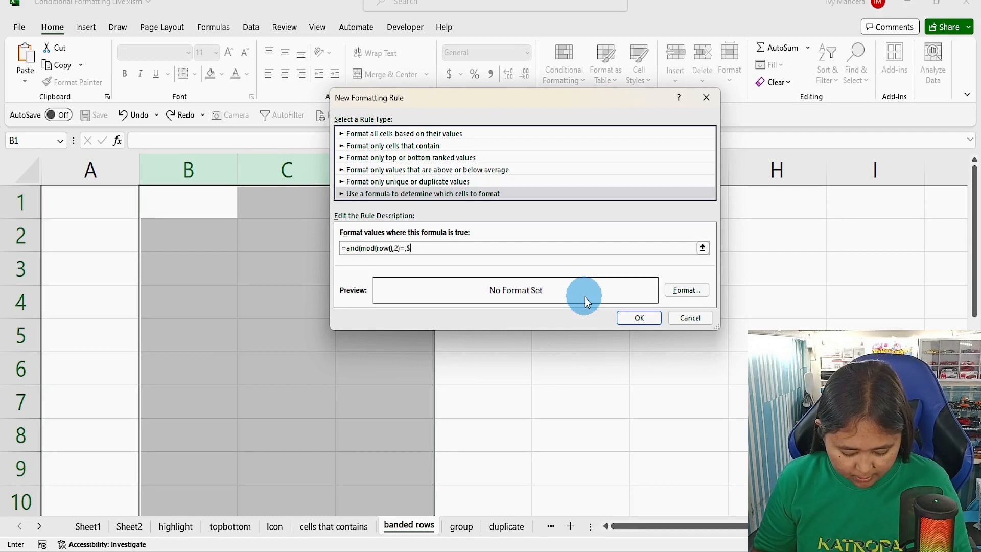
text(A)
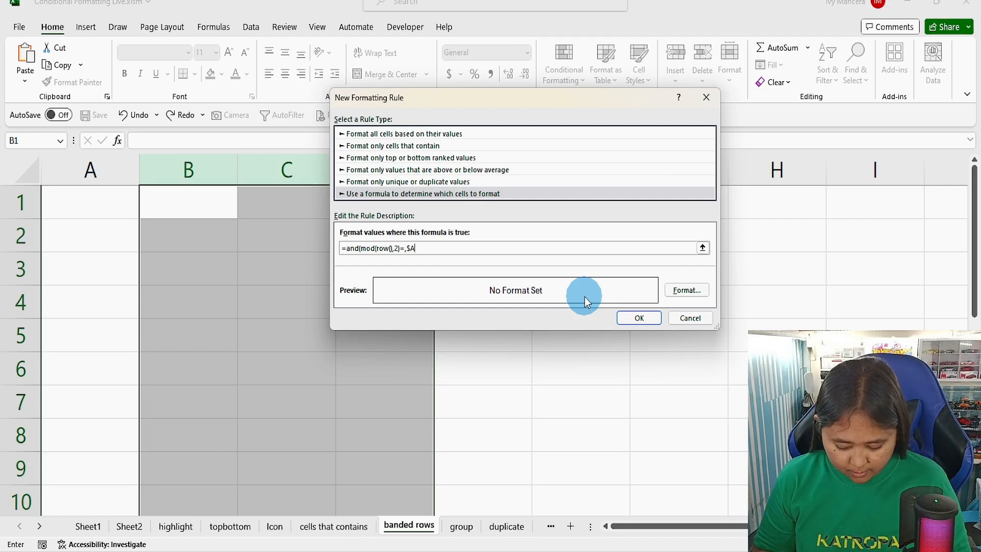
key(BackSpace)
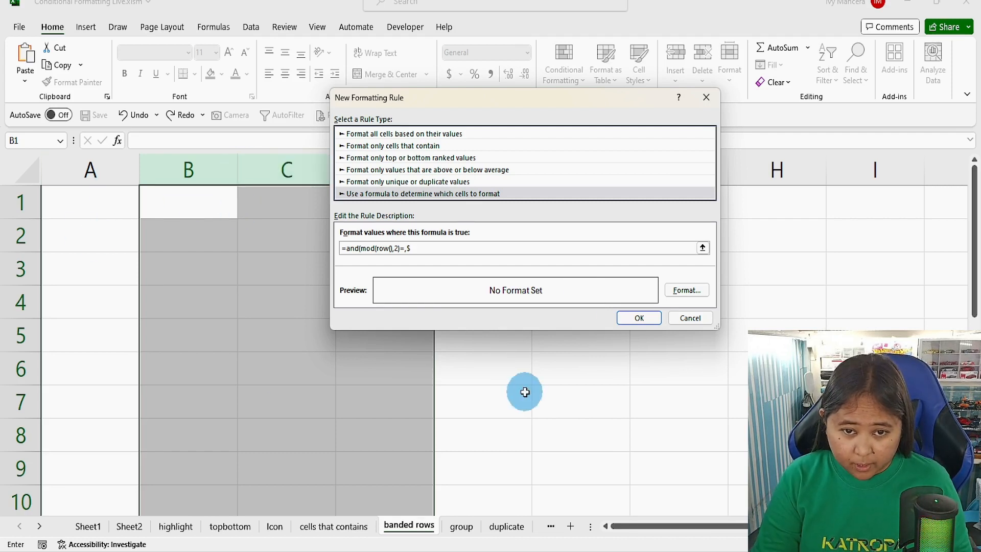
text(B)
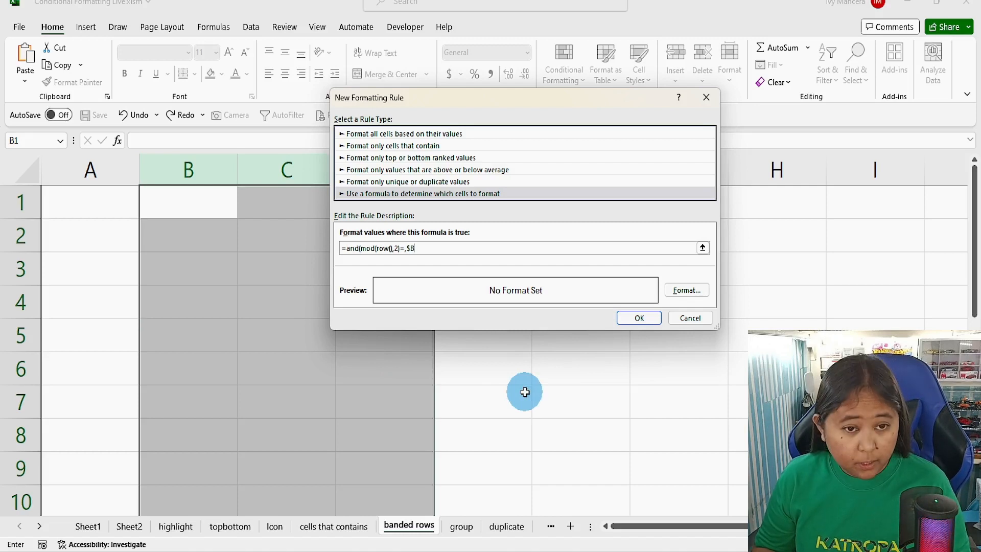
text(1)
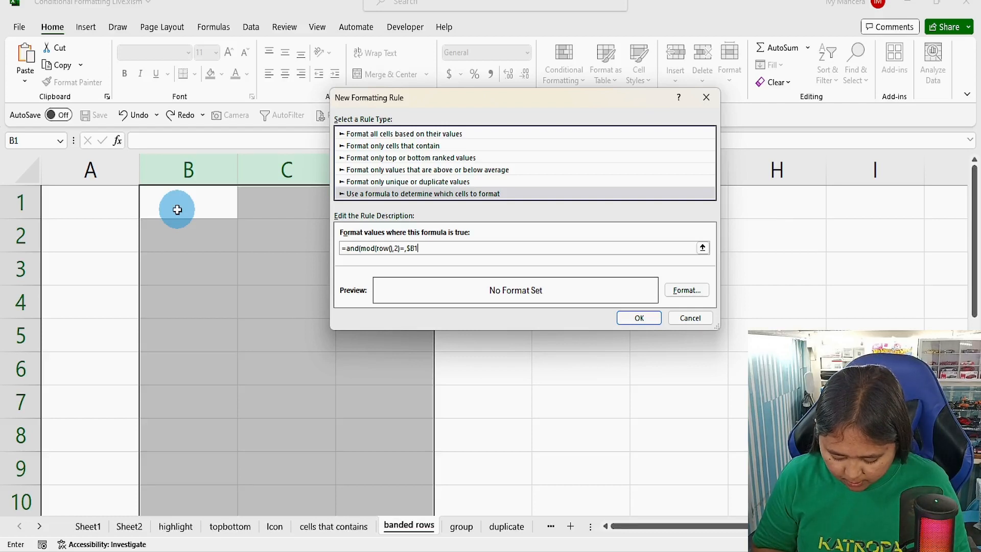
text(<>)
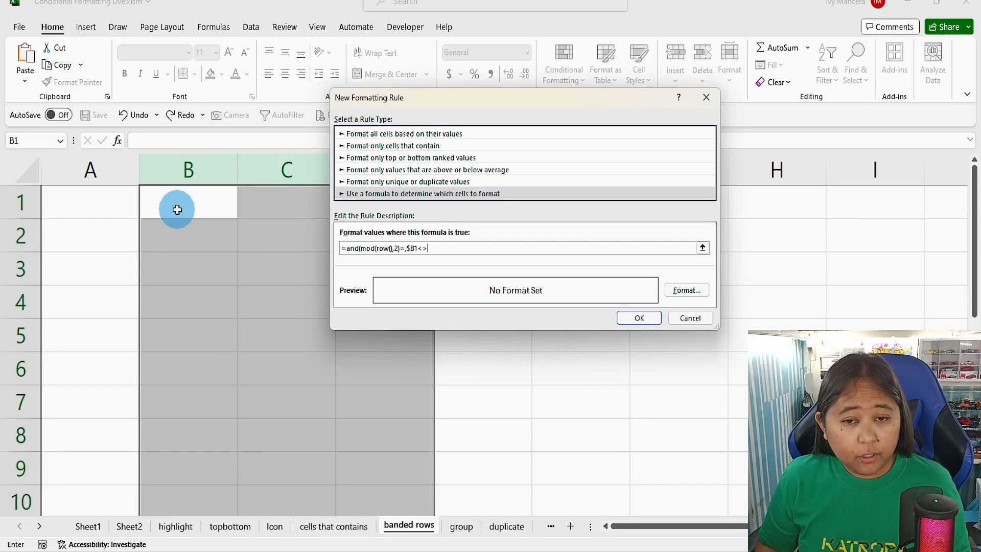
text(")
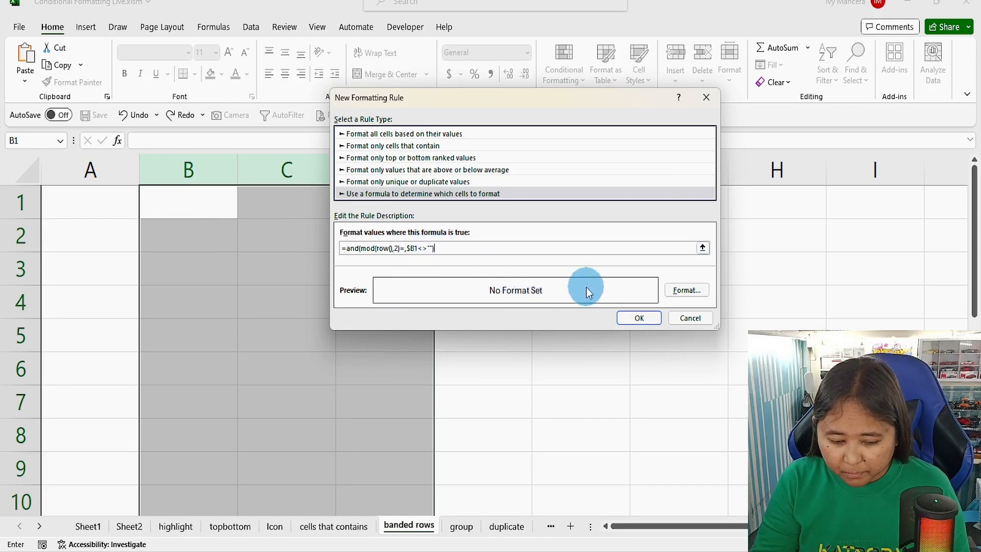
Step: Set the rule's format to Regular font style with a light blue fill and try to apply the rule
click(686, 290)
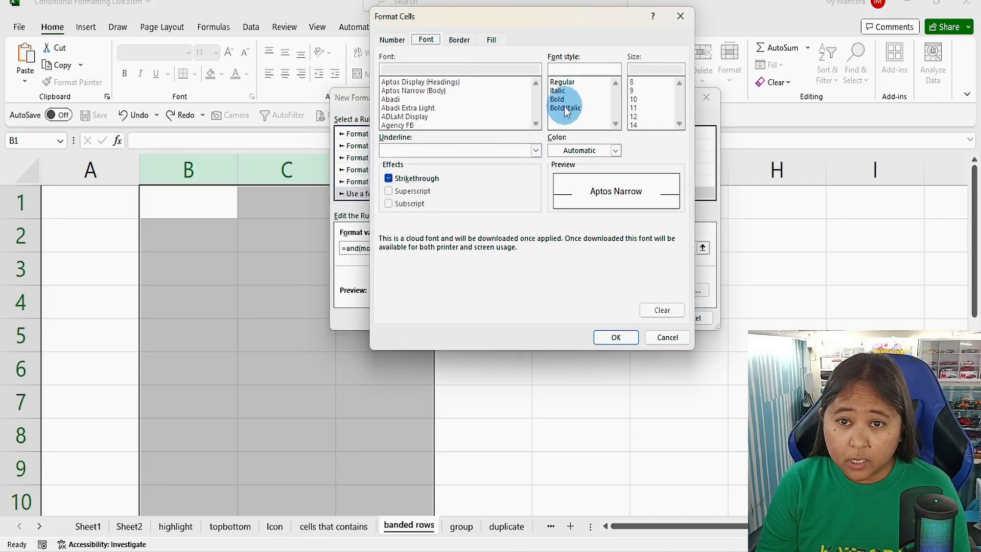
click(560, 99)
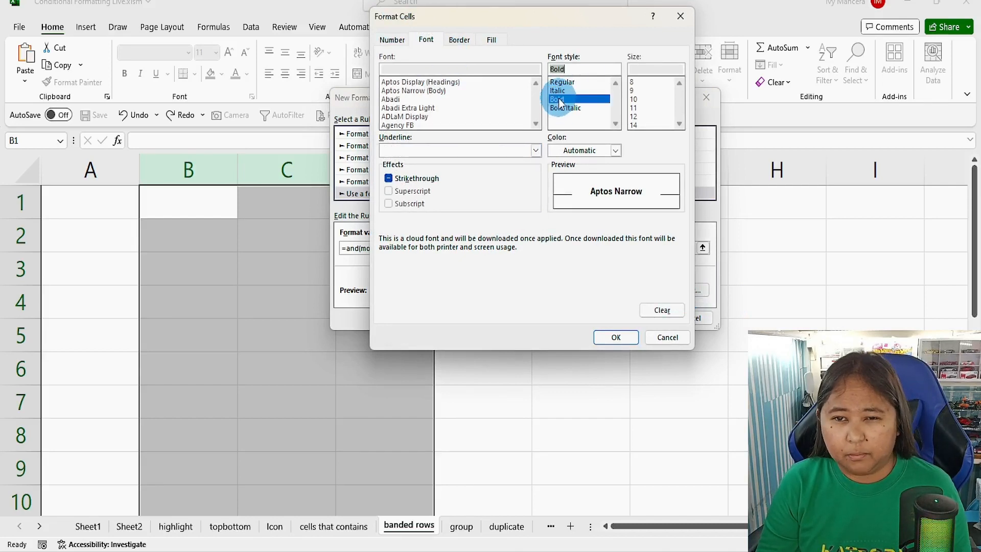
click(562, 83)
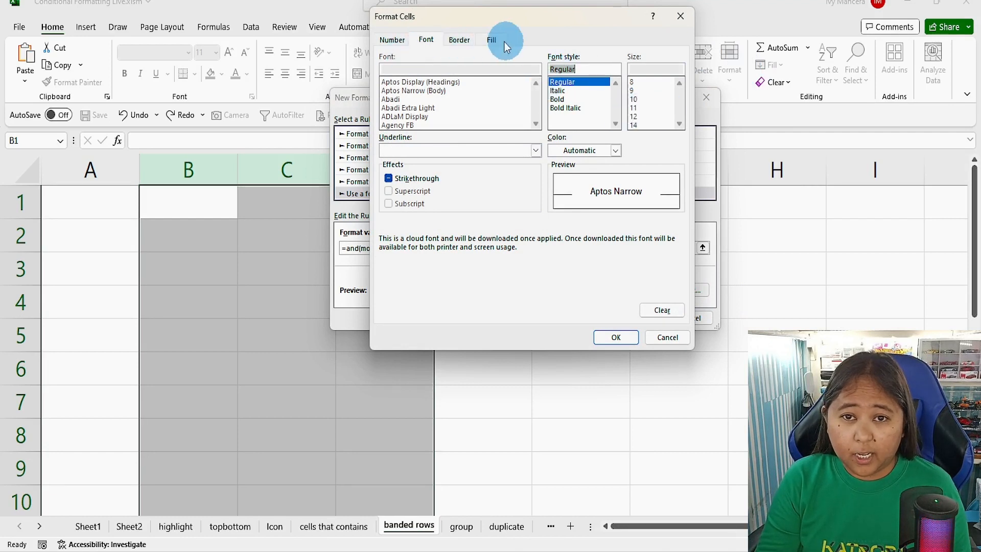
click(491, 40)
click(456, 170)
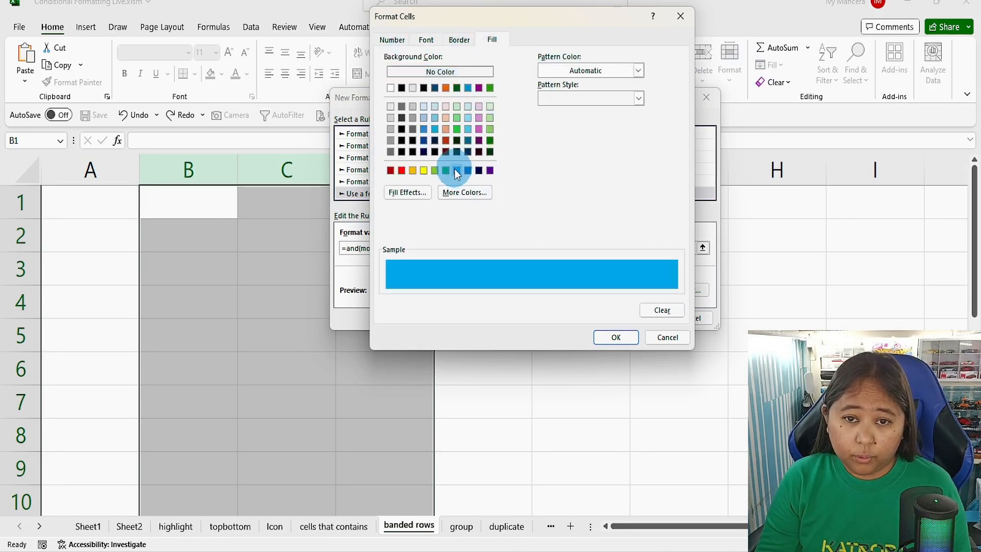
click(617, 335)
click(634, 319)
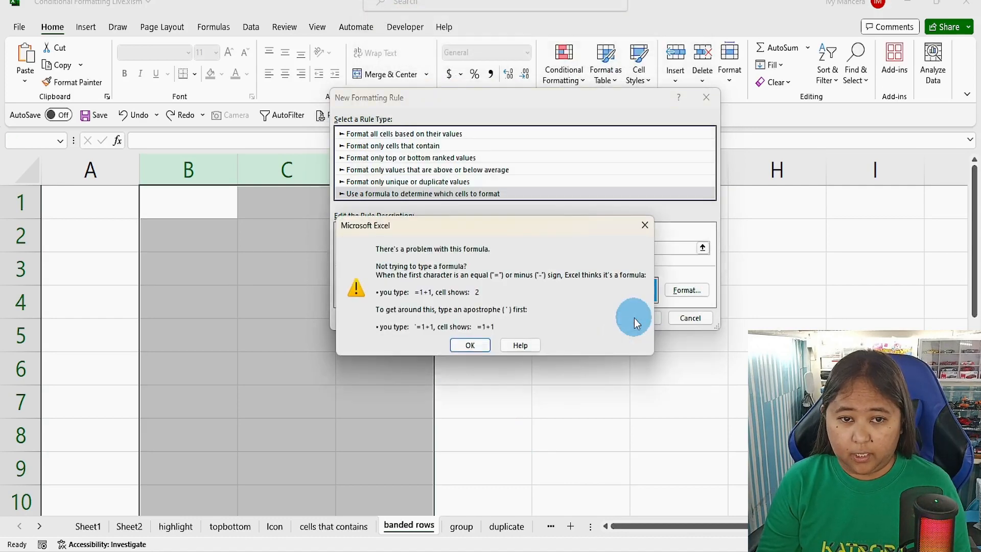
Step: Correct the rule formula to =and(mod(row(),2)=1,$B1<>"") and apply the rule
click(643, 227)
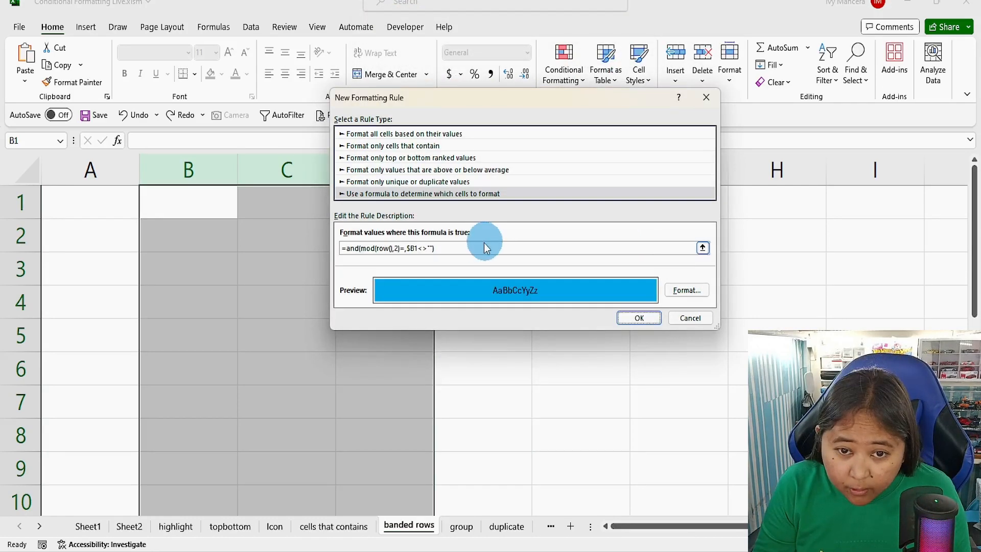
click(448, 247)
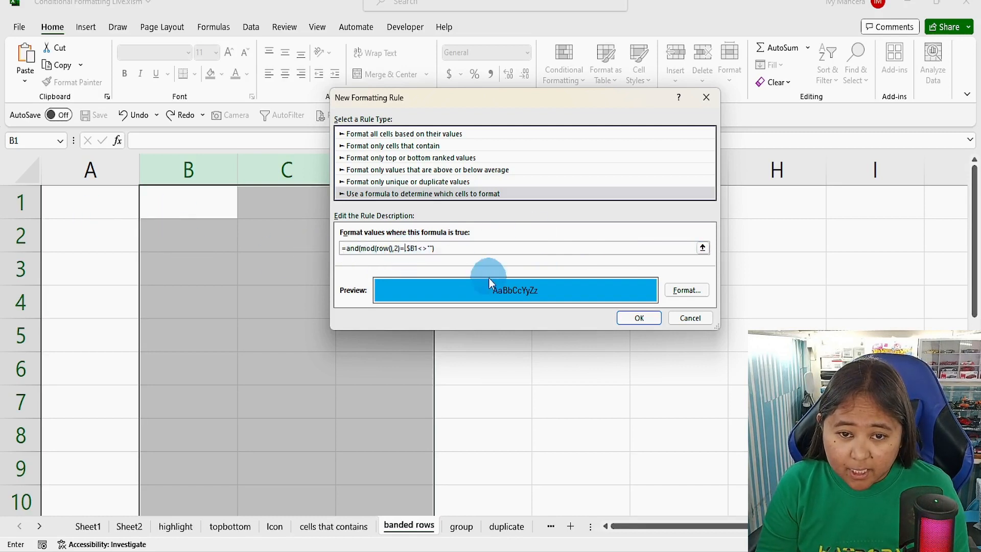
text(1)
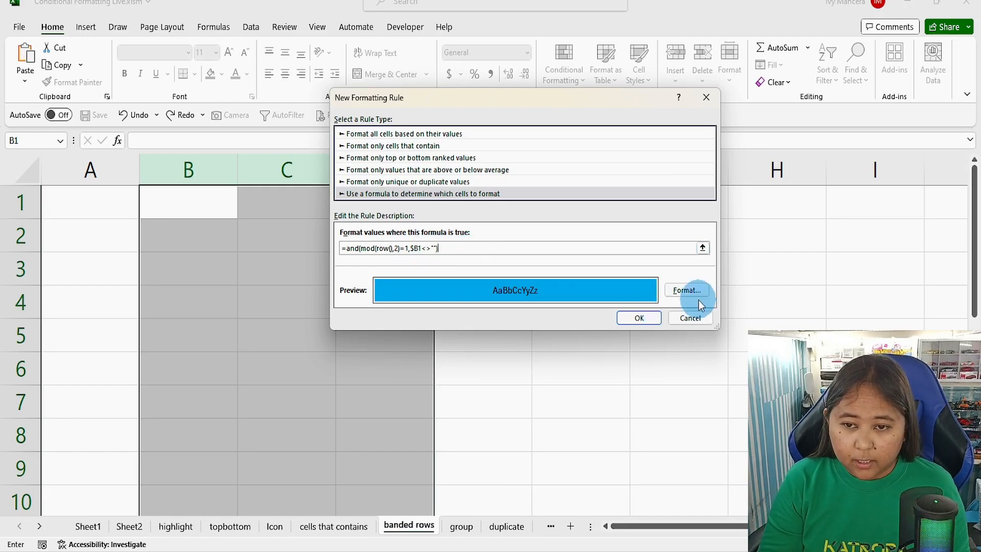
click(644, 318)
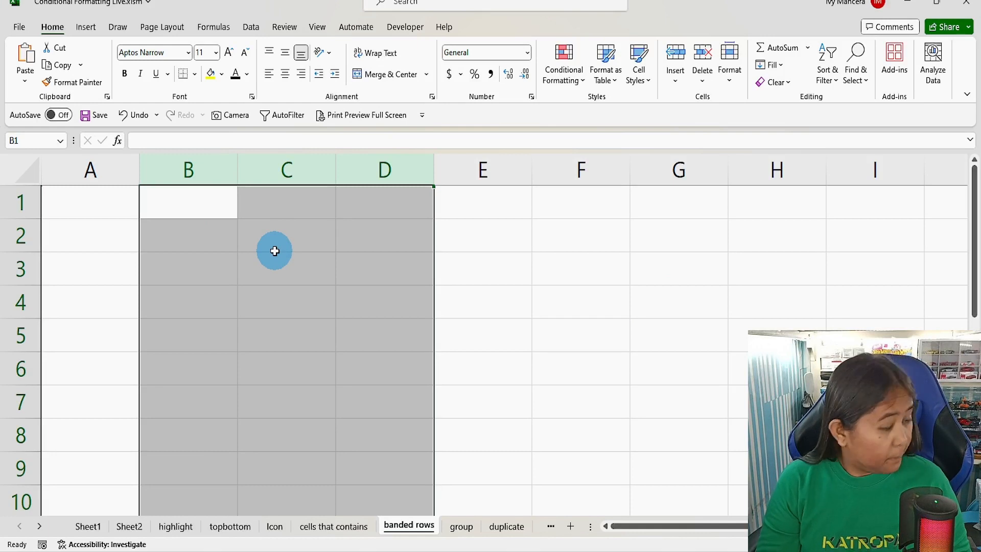
Step: Enter the sample texts hweohfjh, enwengwkl and nfwenw; in cells B1, B2 and B3
click(205, 211)
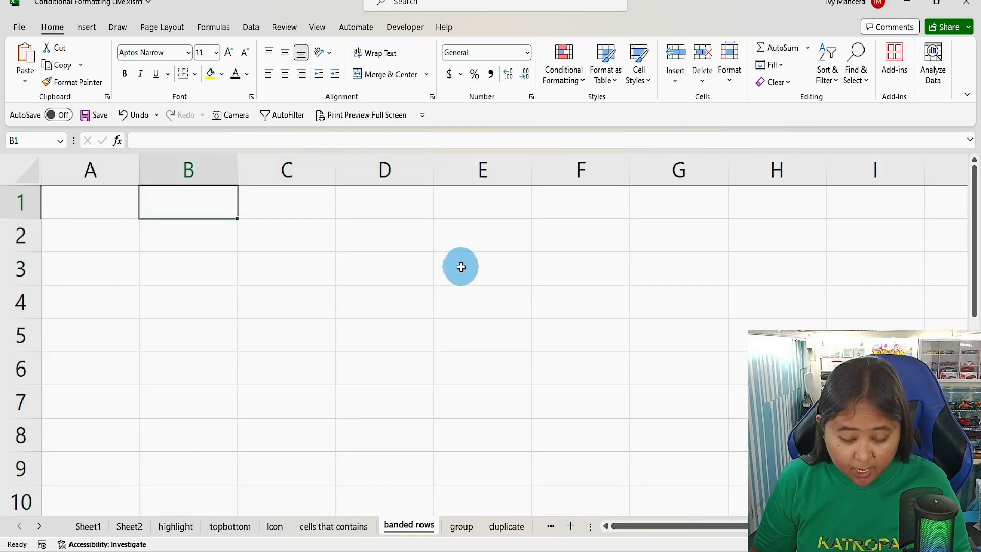
text(hweohfjh)
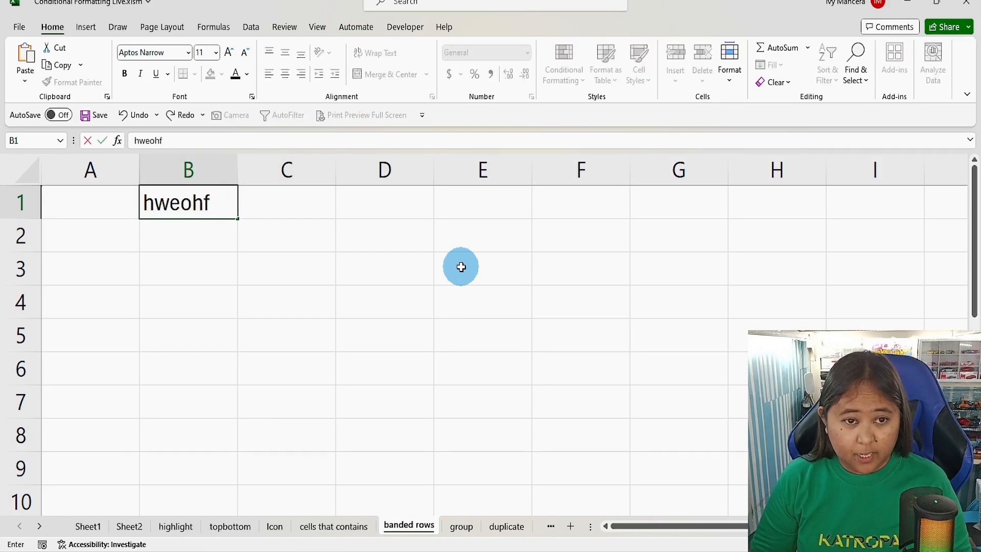
key(Return)
text(enwengwkl)
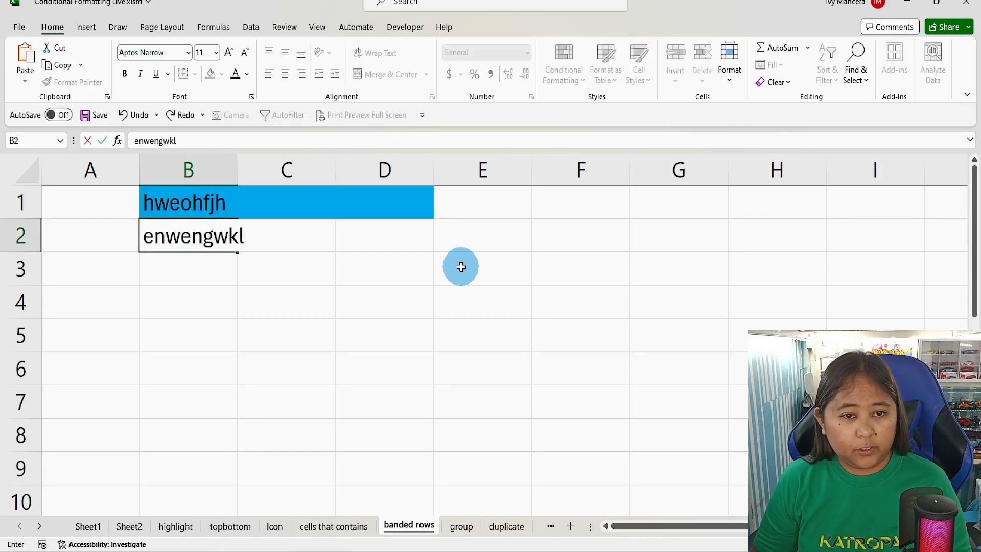
key(Return)
text(nfwenw;)
key(Return)
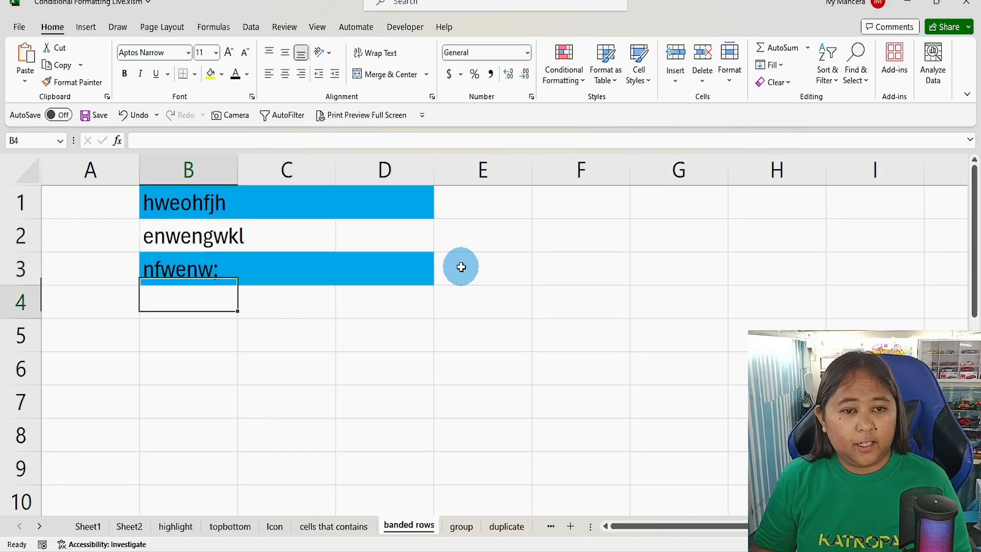
Step: Leave rows 4 and 6 blank and enter wgwege in B5 and wgwgw in B7, B8 and B9
key(Return)
text(wgwege)
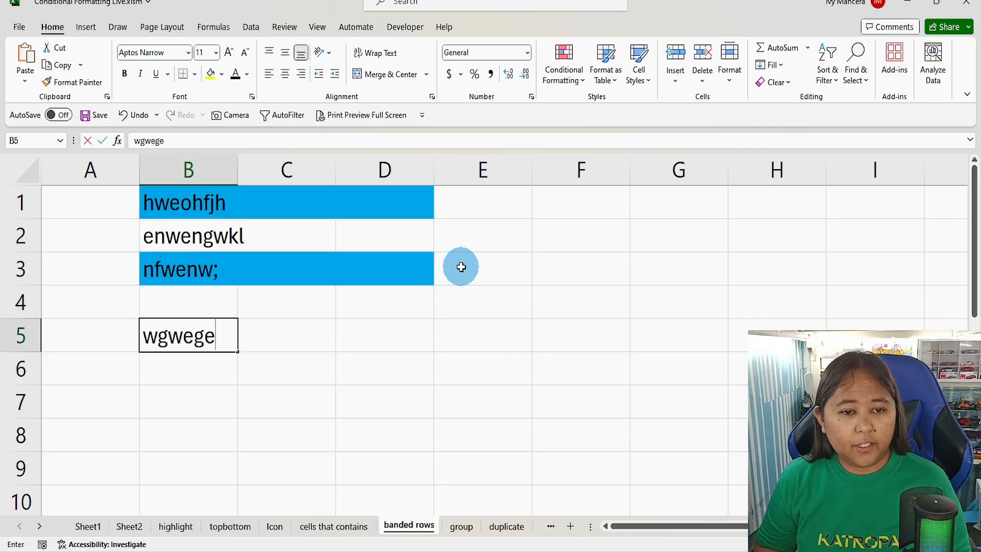
key(Return)
key(Return)
text(wgwgw)
key(Return)
text(wgwgw)
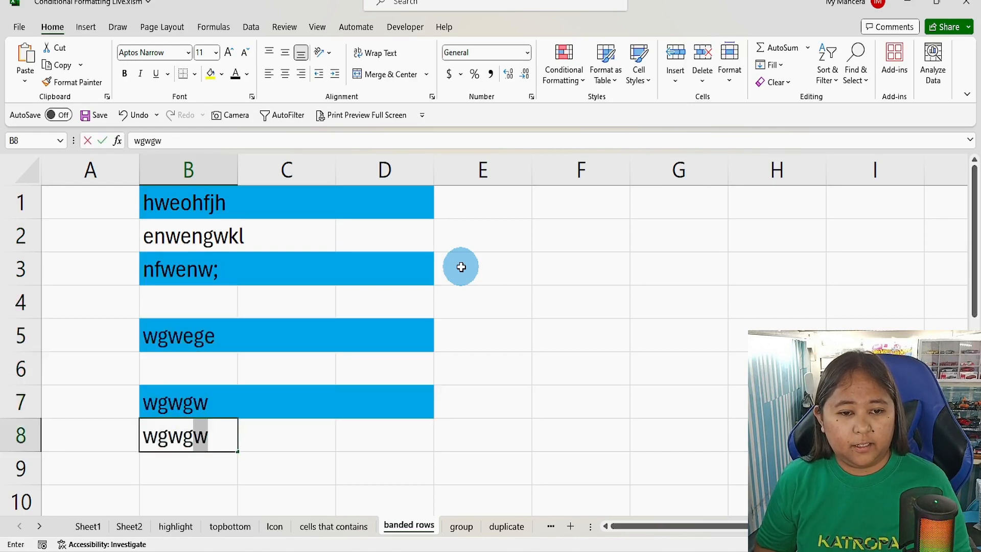
key(Return)
text(wgwgw)
key(Return)
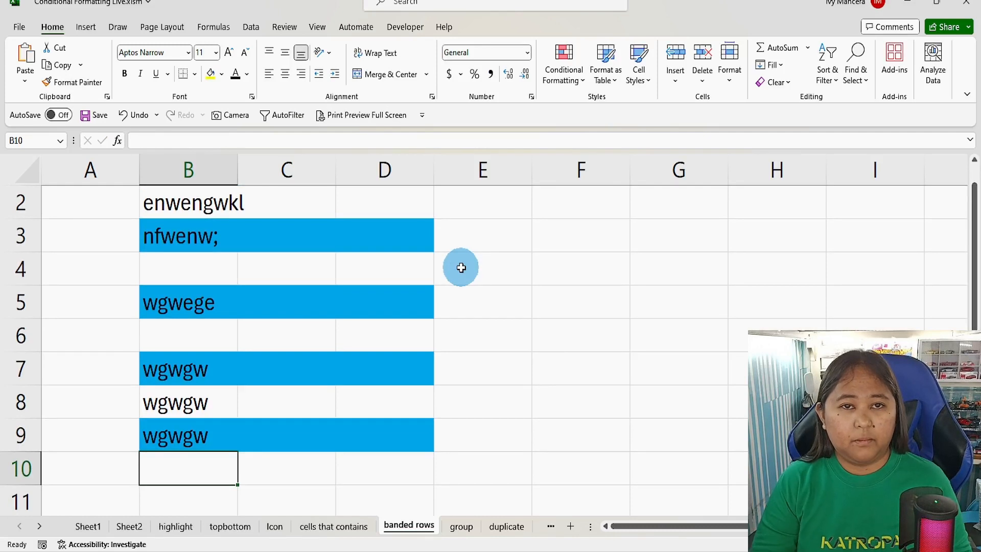
Step: Check the banding of the filled rows against the blank rows 4 and 6 in columns B to D
scroll(459, 265, up, 1)
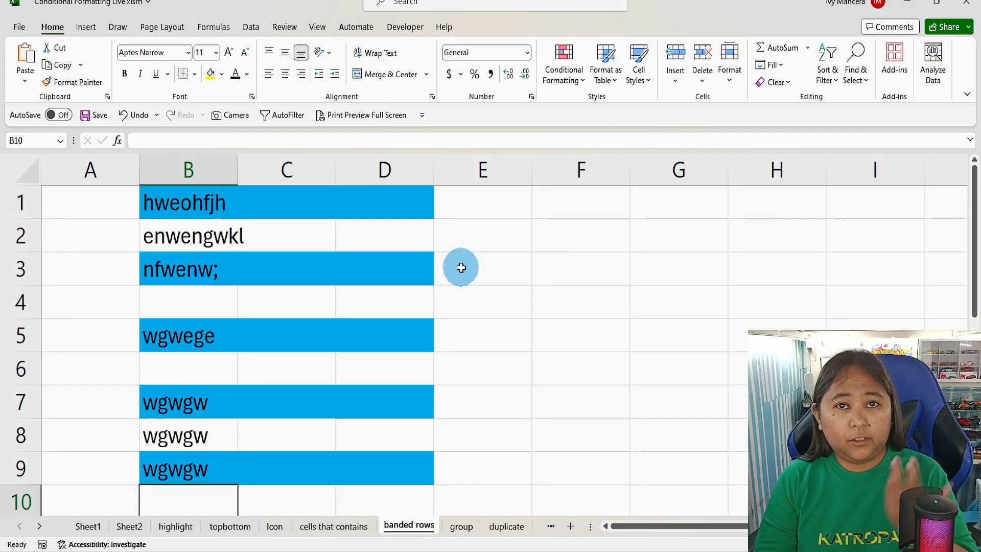
click(199, 201)
click(373, 248)
click(171, 268)
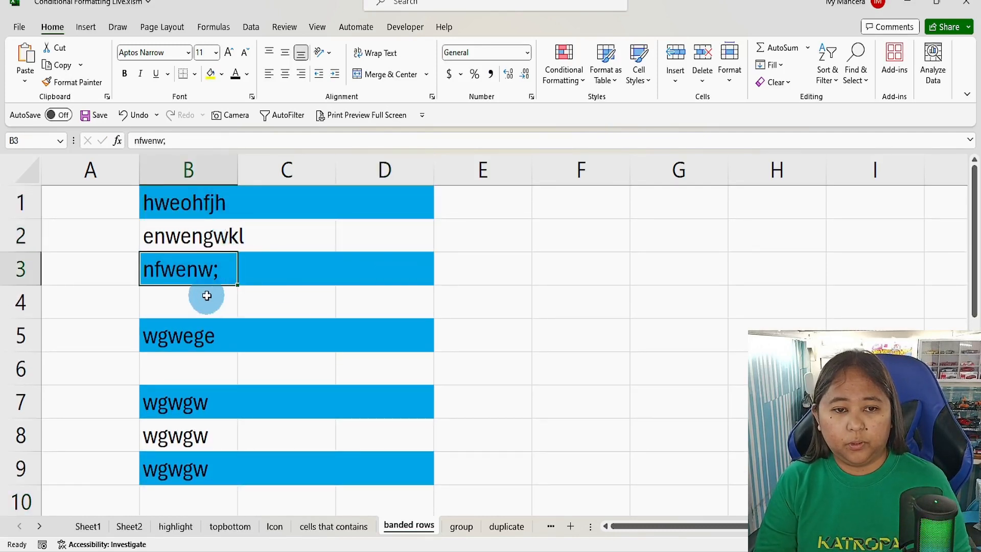
click(205, 296)
click(320, 296)
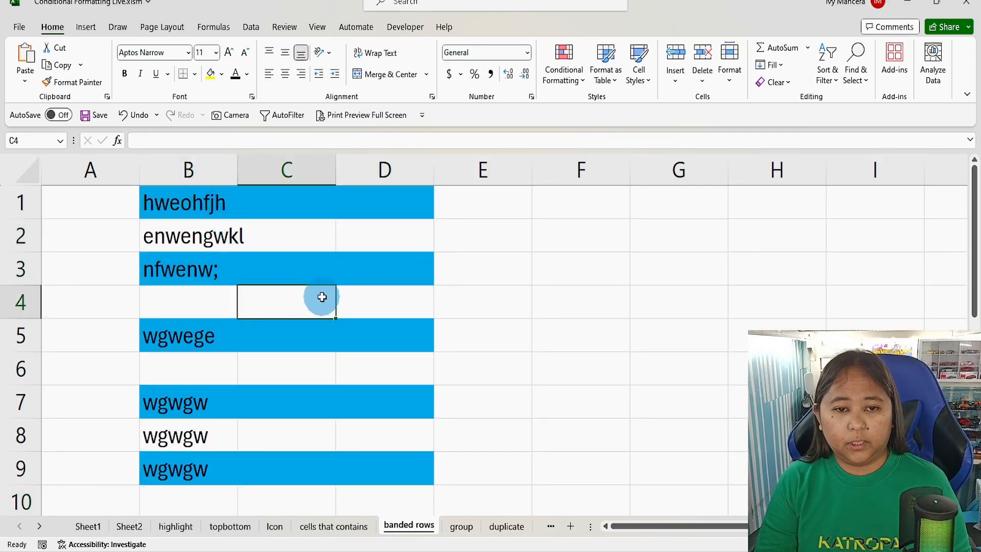
click(267, 366)
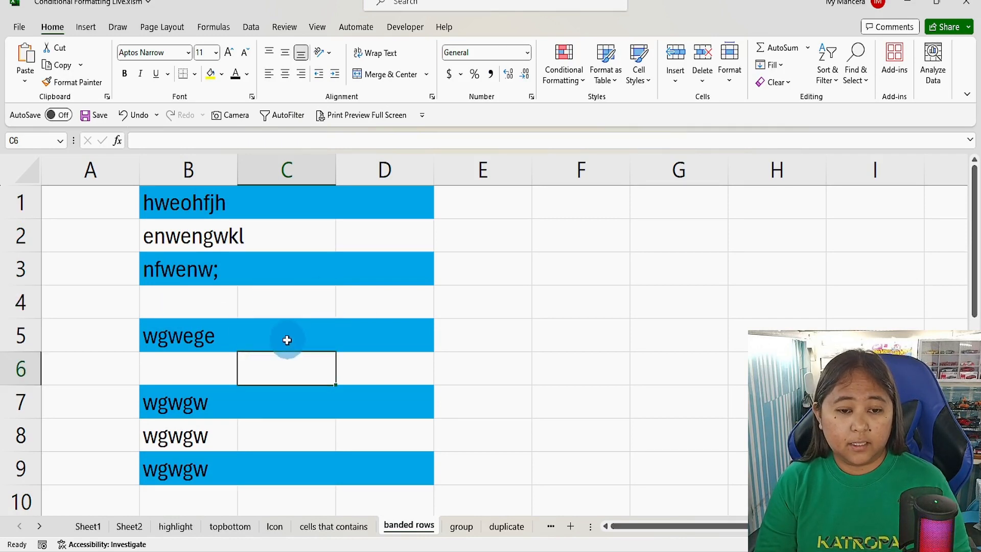
Step: Test the rule with column B blank in row 11 by entering trnrt in C11 and replacing it with nrtntnrt
scroll(281, 358, down, 2)
click(278, 330)
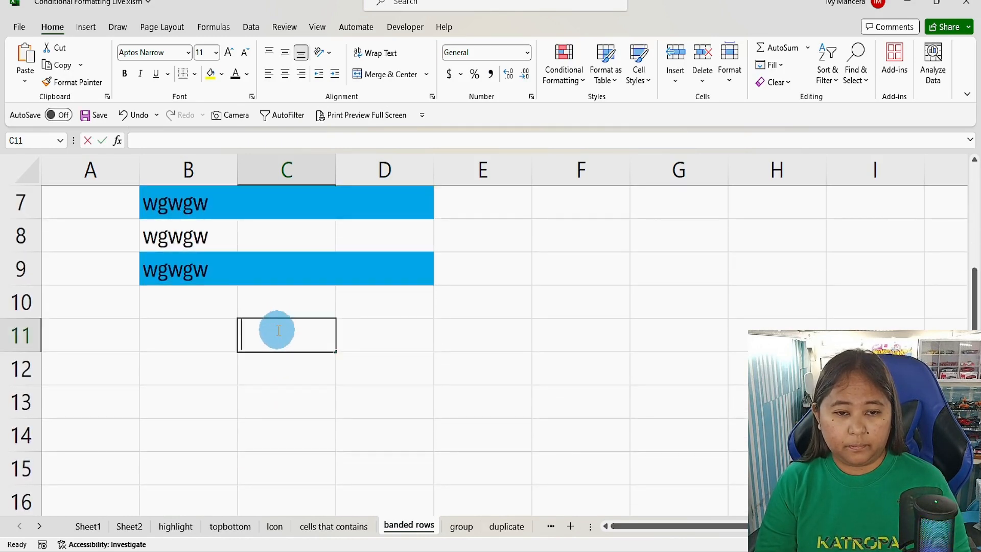
text(trnrt)
key(Return)
click(274, 338)
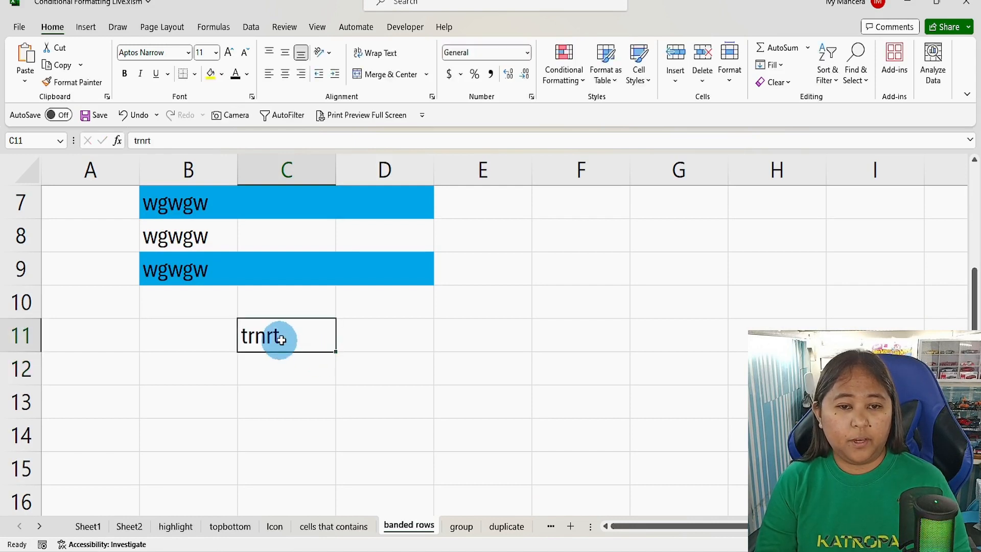
text(nrtntnrt)
key(Return)
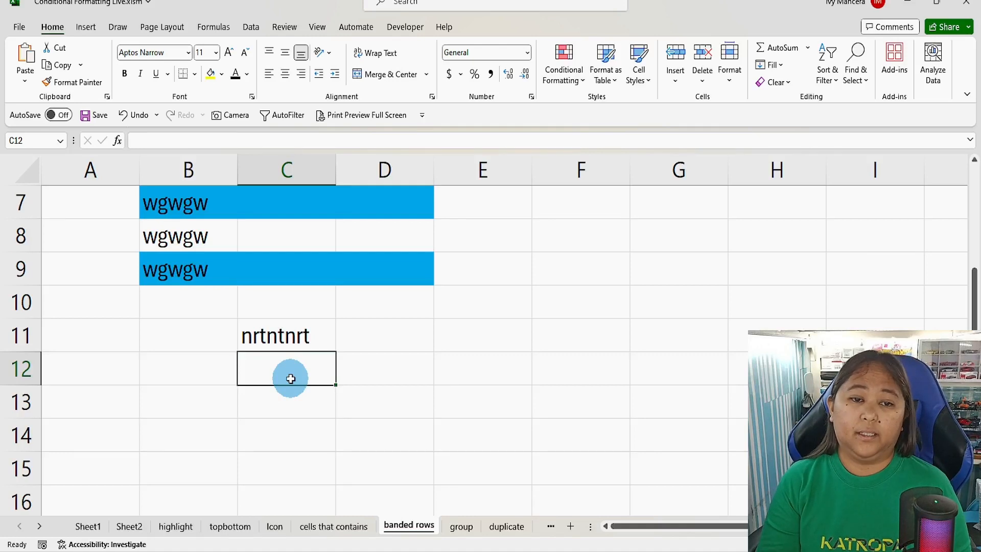
Step: Review column B as the rule's reference column and clear the test entry from C11
scroll(291, 378, up, 2)
click(194, 159)
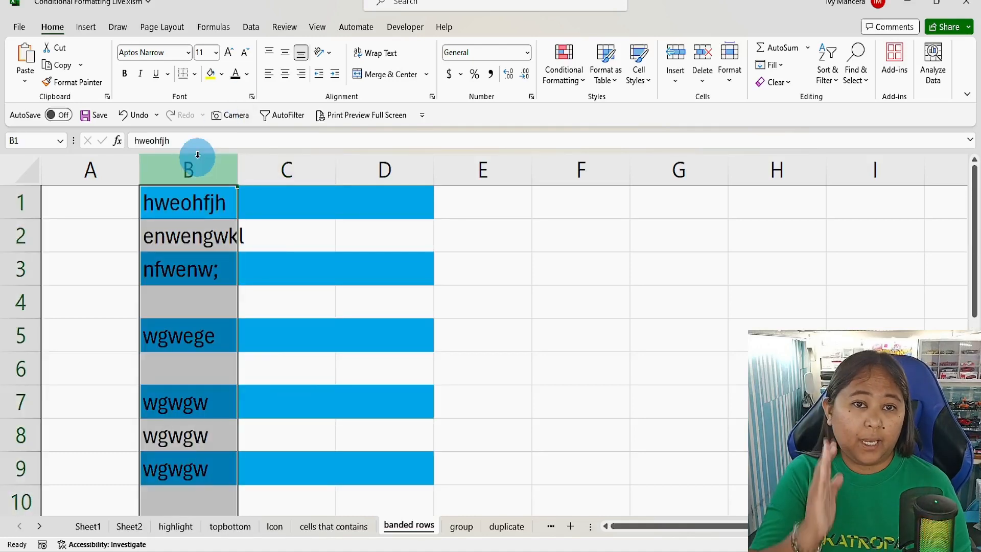
scroll(279, 296, down, 2)
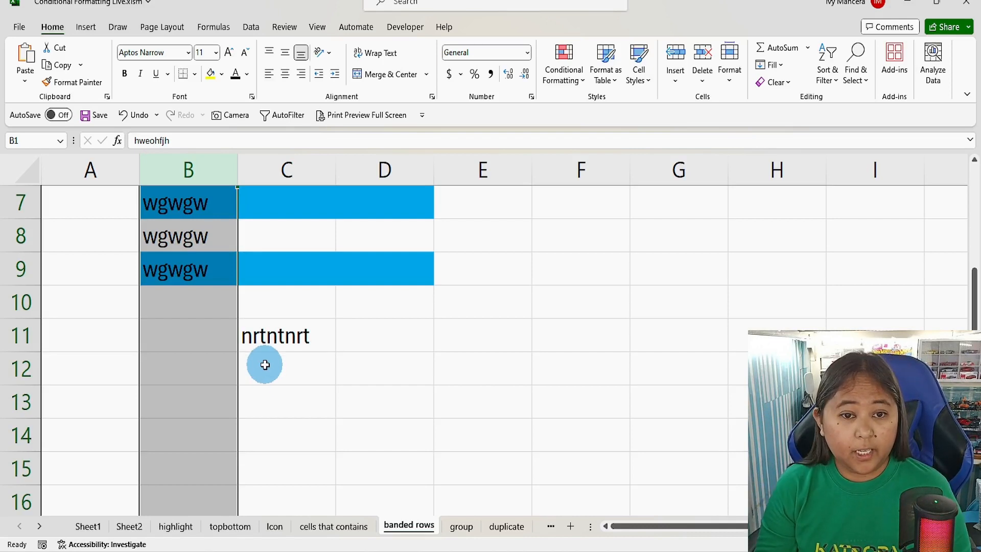
click(283, 347)
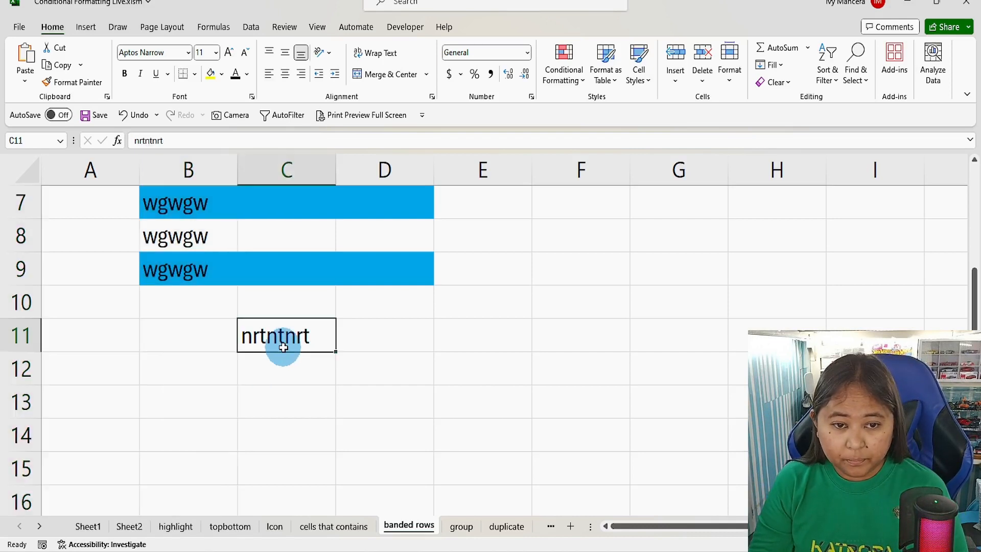
click(354, 338)
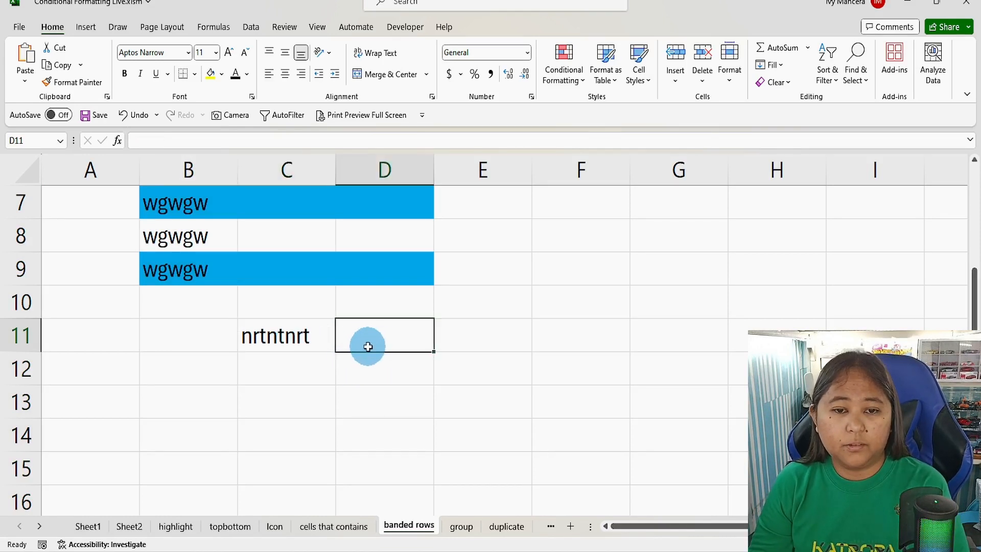
click(296, 339)
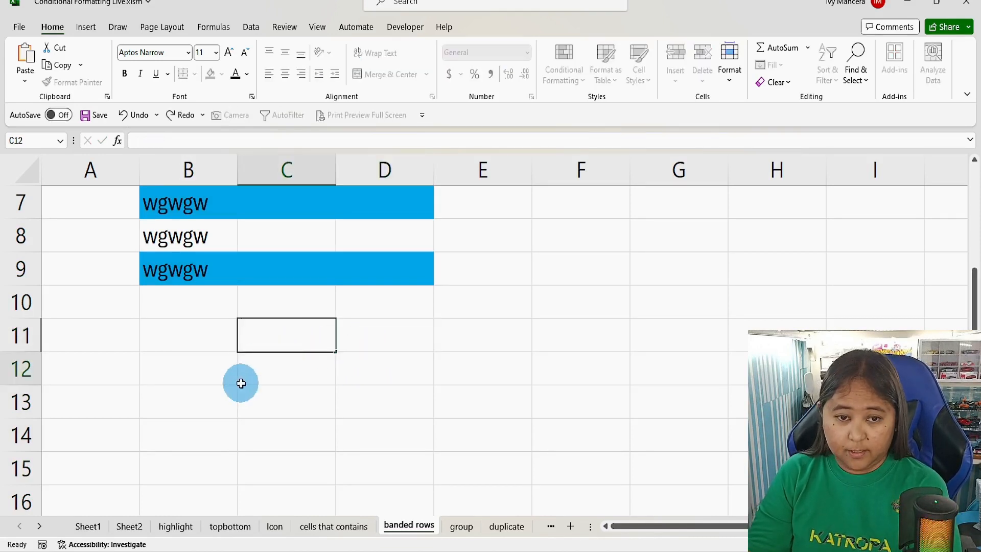
Step: Enter 65j64j in D11 and 3gwghwge in B11 to test the banding of row 11
click(383, 313)
click(386, 339)
text(65j64j)
click(368, 394)
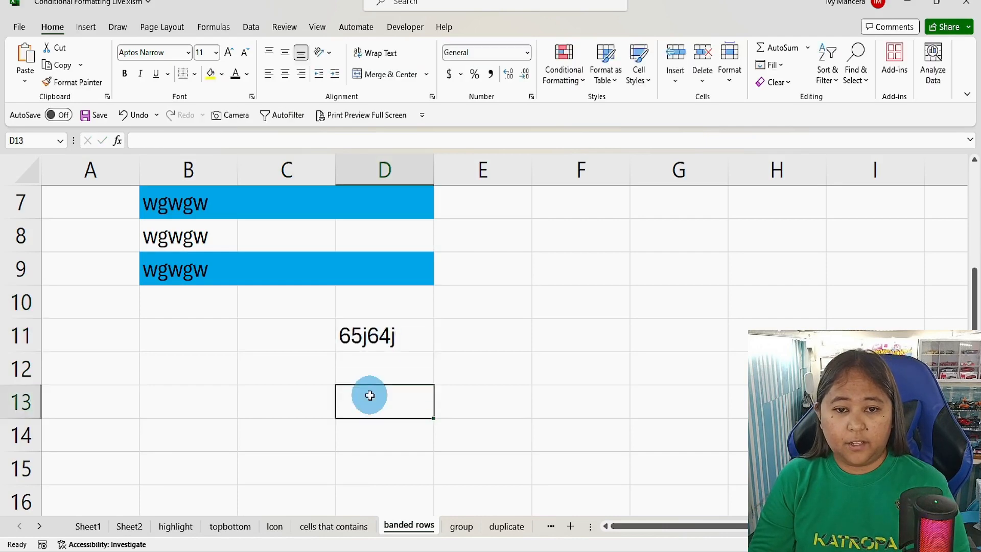
click(195, 340)
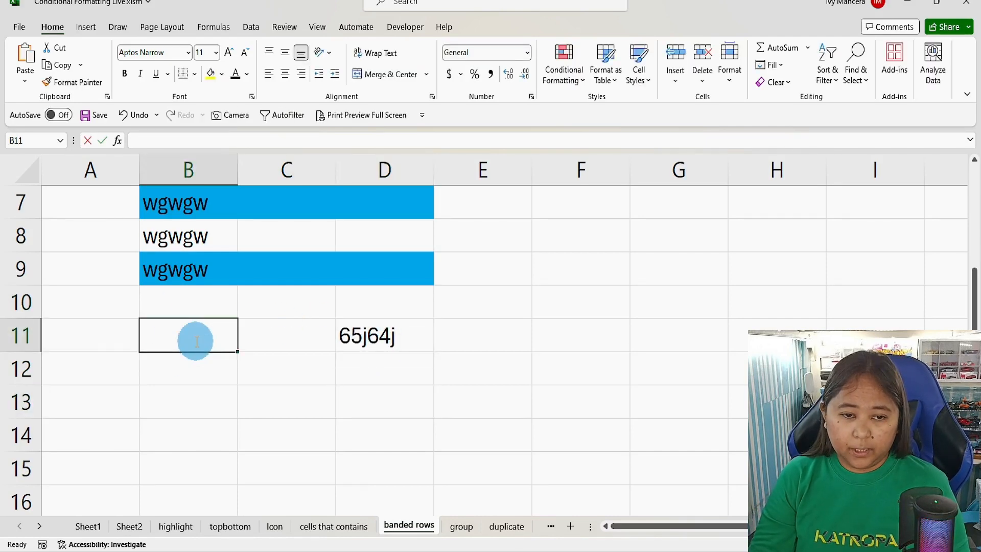
text(3gwghwge)
key(Return)
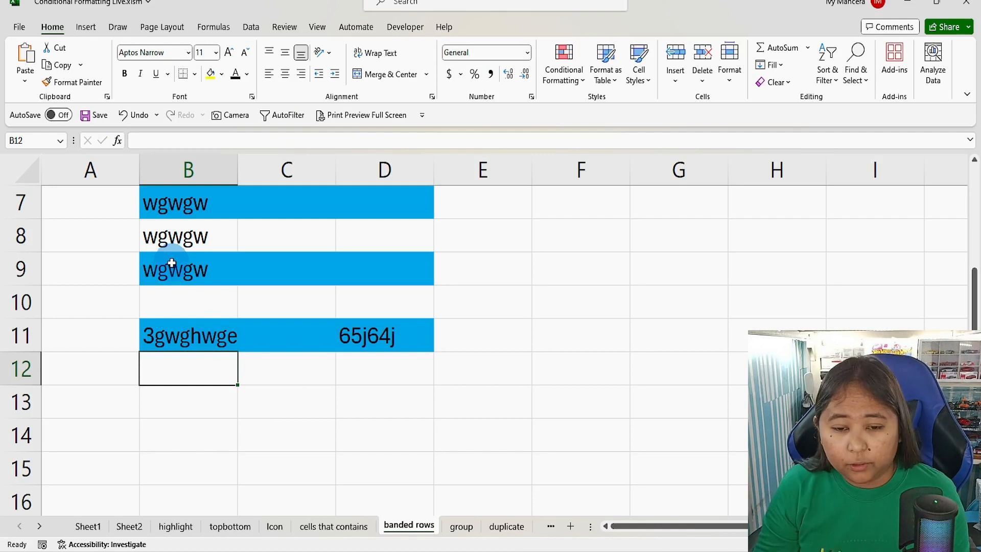
Step: Switch to the group worksheet
scroll(442, 475, up, 2)
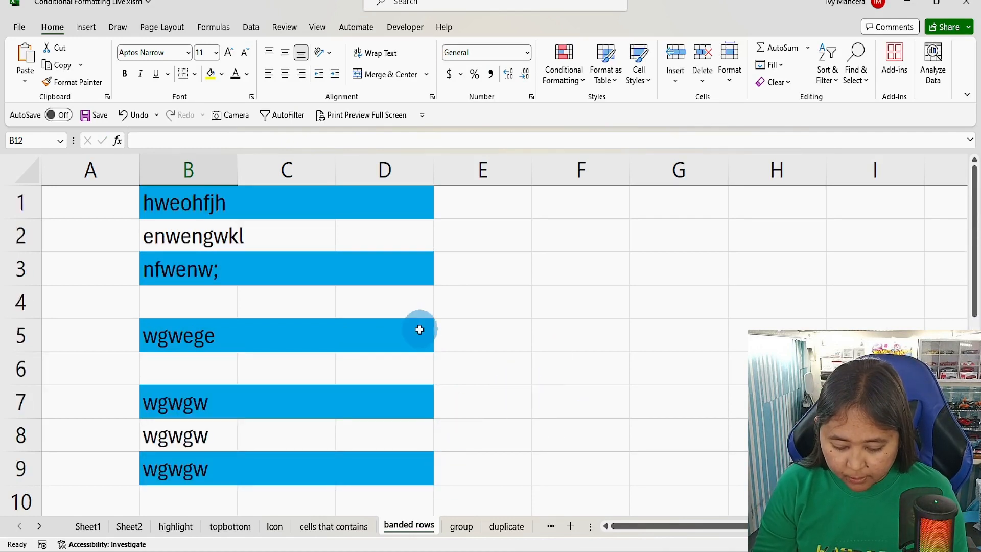
click(39, 525)
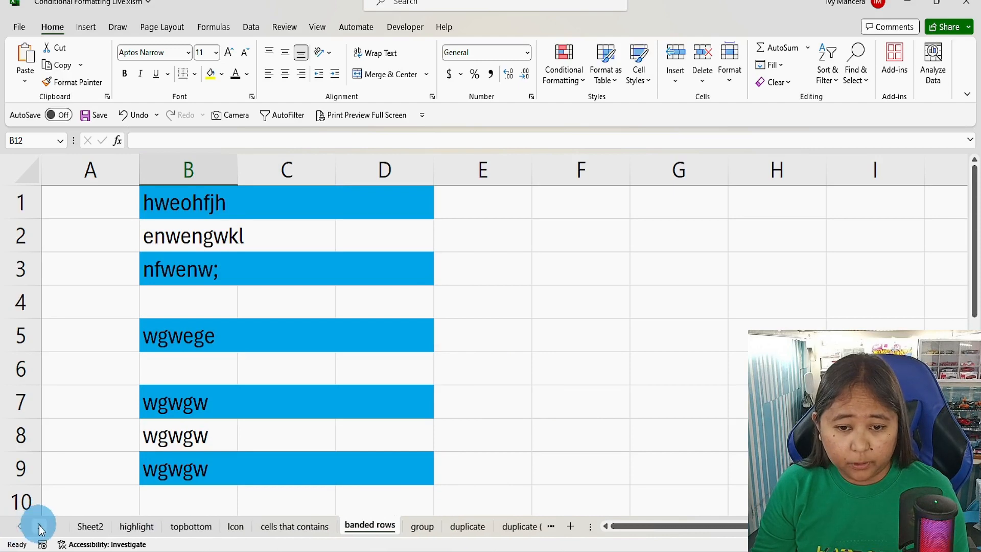
click(40, 526)
click(39, 525)
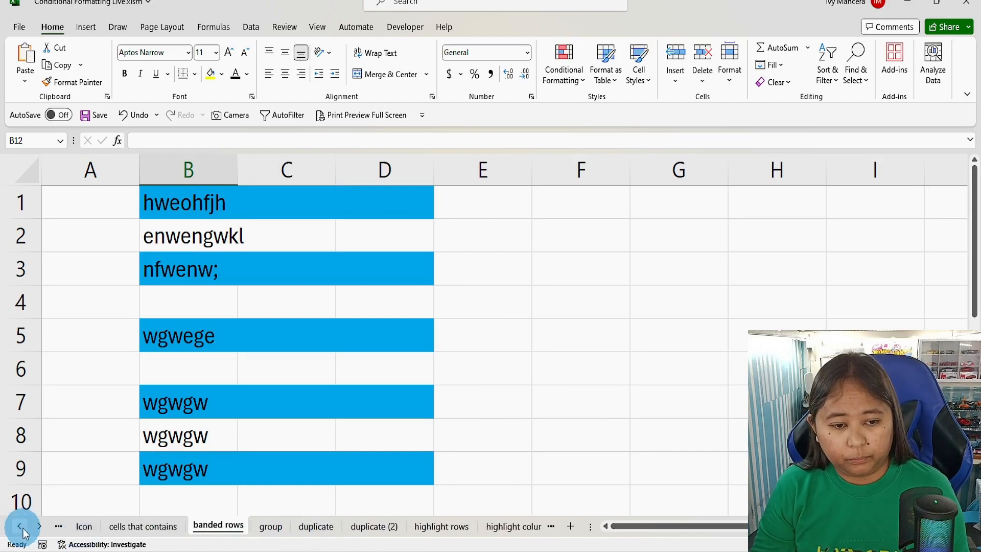
click(39, 526)
click(150, 526)
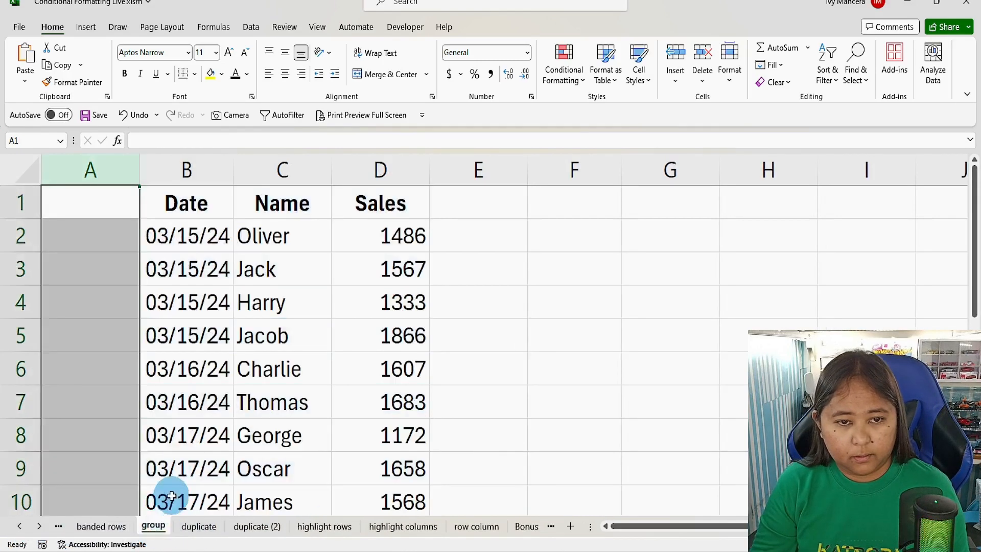
Step: Examine the groups of rows that share a date, from 03/15/24 through 03/18/24, across the Date, Name and Sales columns
click(211, 261)
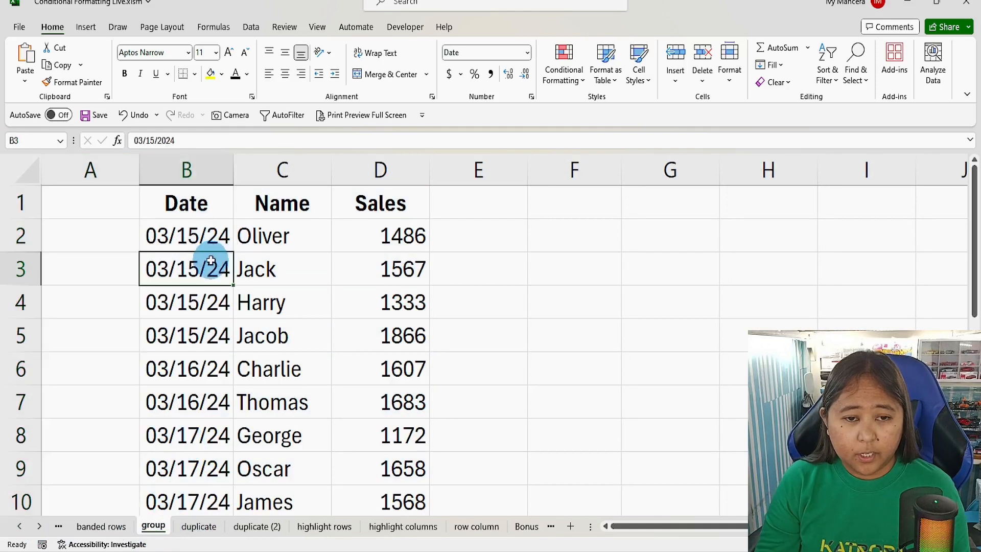
click(192, 237)
drag(191, 237, 369, 330)
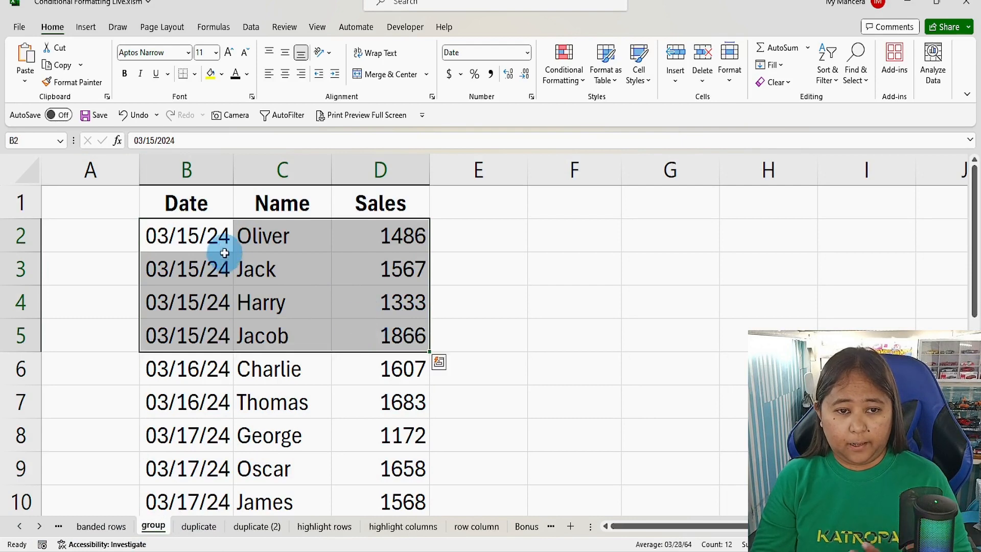
drag(219, 240, 407, 335)
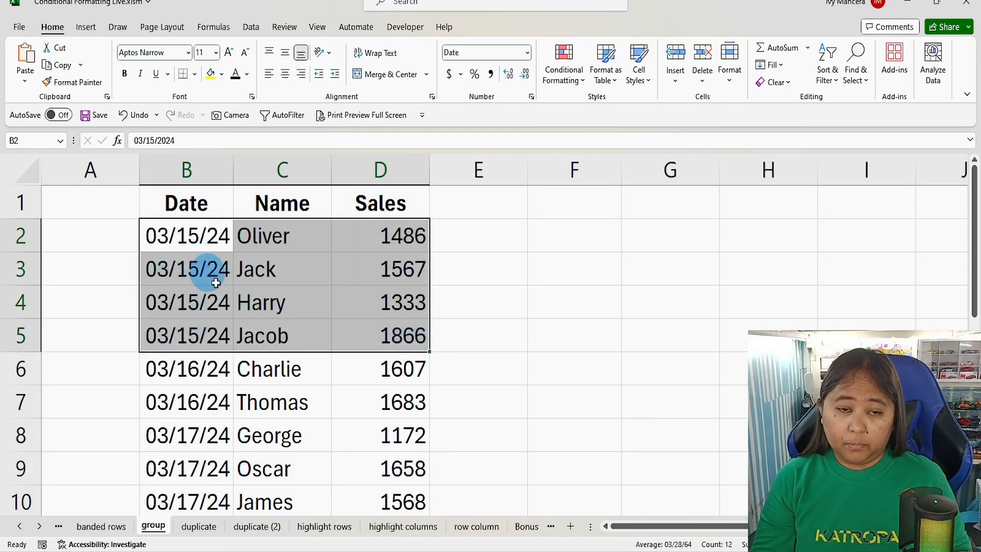
drag(192, 247, 377, 336)
scroll(377, 336, down, 1)
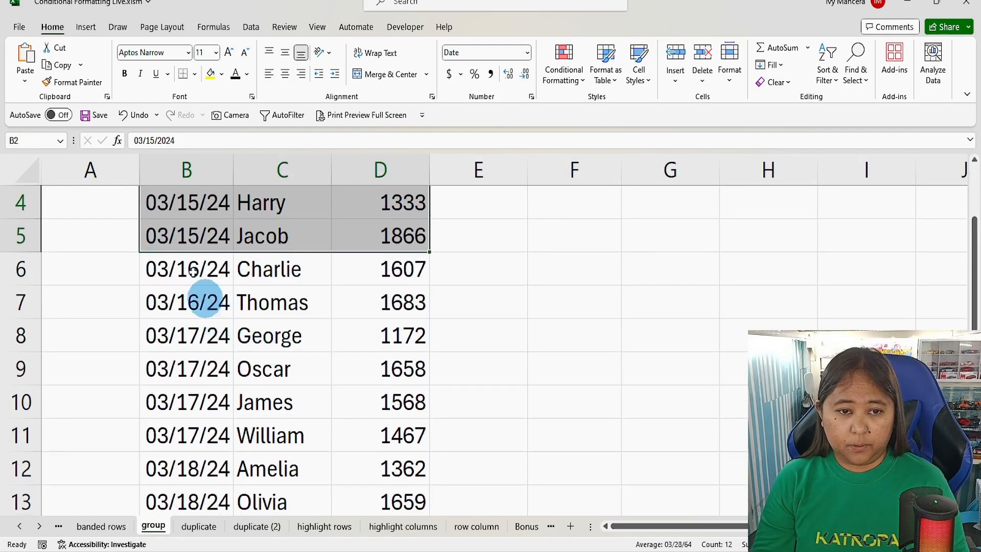
drag(186, 258, 372, 294)
drag(151, 335, 346, 425)
scroll(335, 422, down, 3)
scroll(208, 276, up, 2)
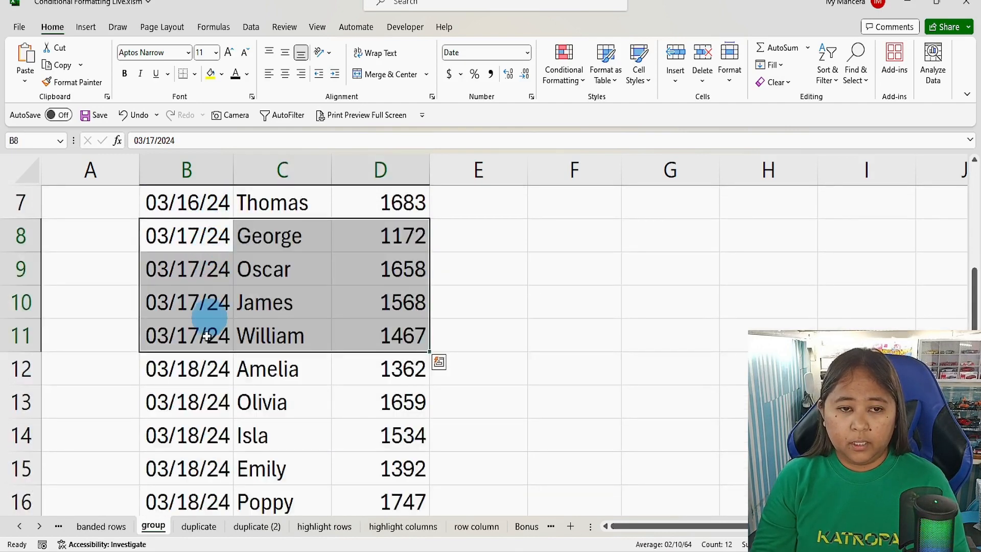
scroll(205, 332, down, 1)
drag(199, 269, 398, 391)
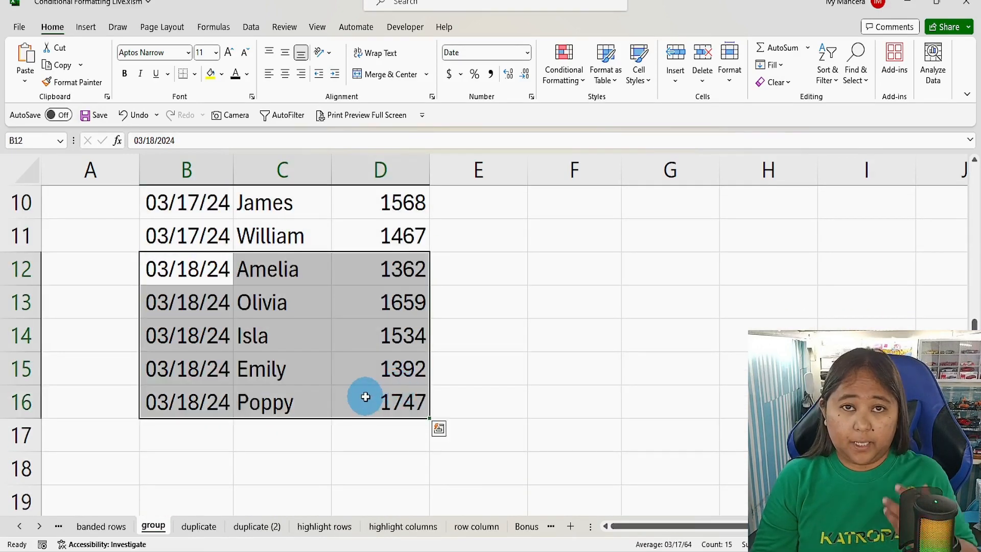
scroll(360, 396, up, 3)
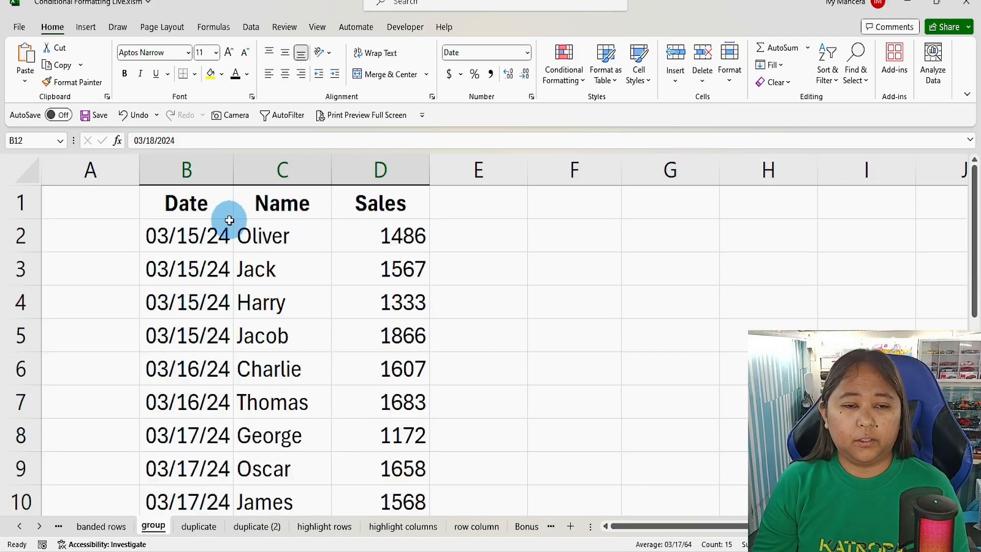
Step: Start a formula-based conditional formatting rule for the sales records in B2:D16
drag(199, 234, 401, 462)
scroll(400, 458, down, 1)
scroll(400, 459, up, 3)
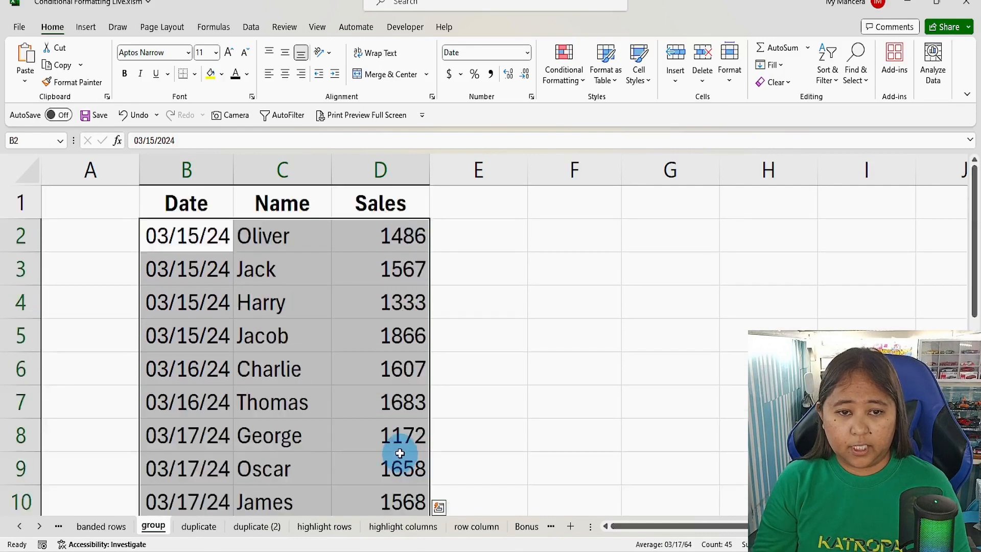
click(583, 81)
click(610, 246)
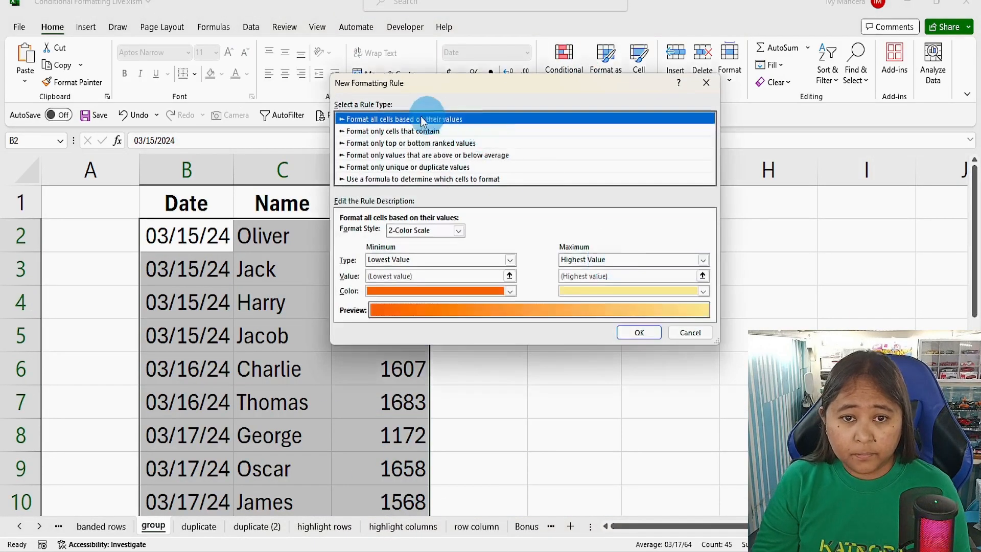
click(375, 180)
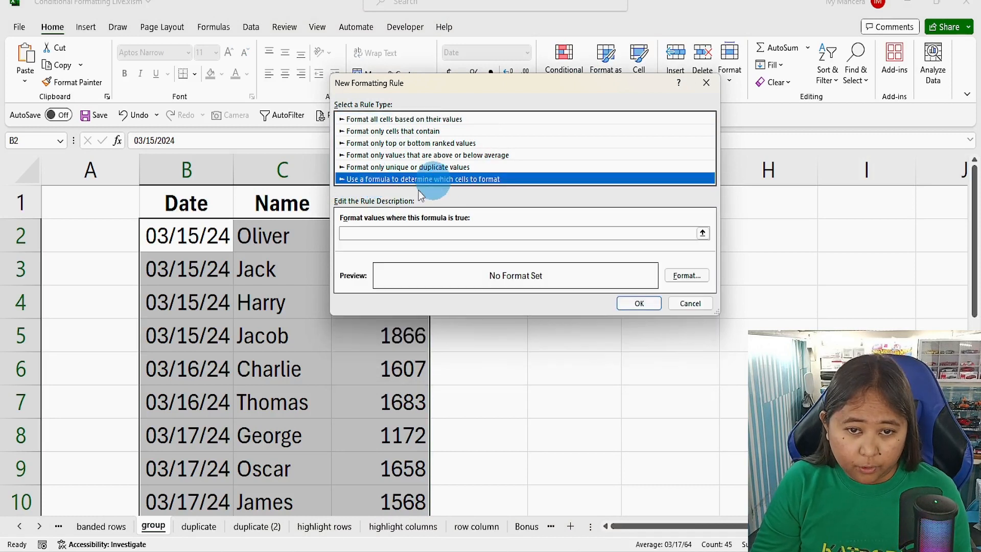
Step: Enter =isodd(counta(unique($B$2:$B2))) as the new rule's formula
click(384, 234)
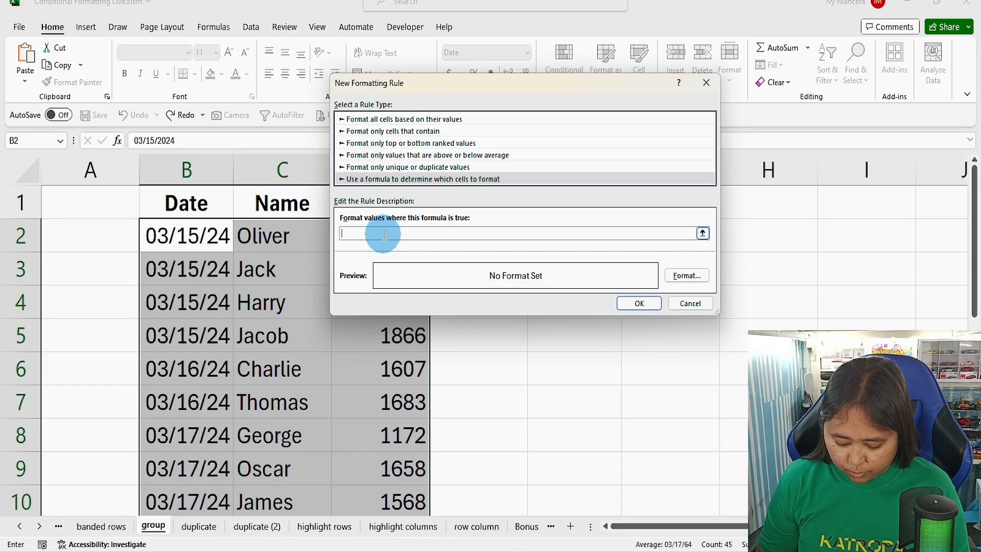
text(=isodd)
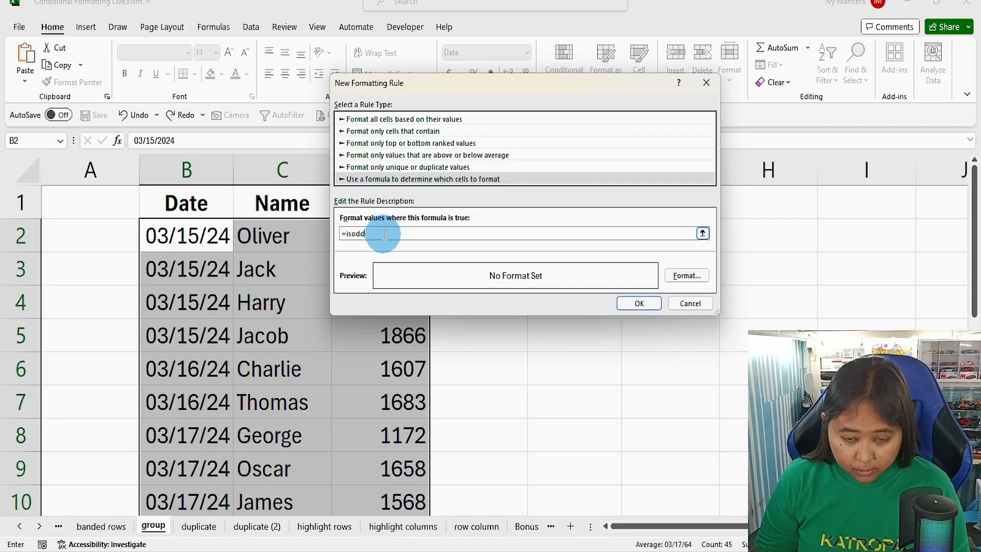
text(()
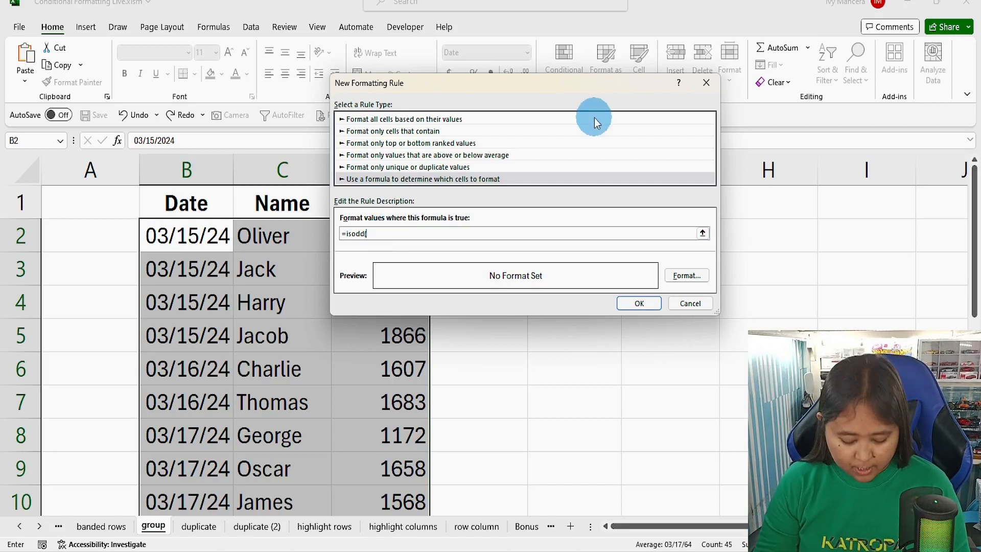
text(counta)
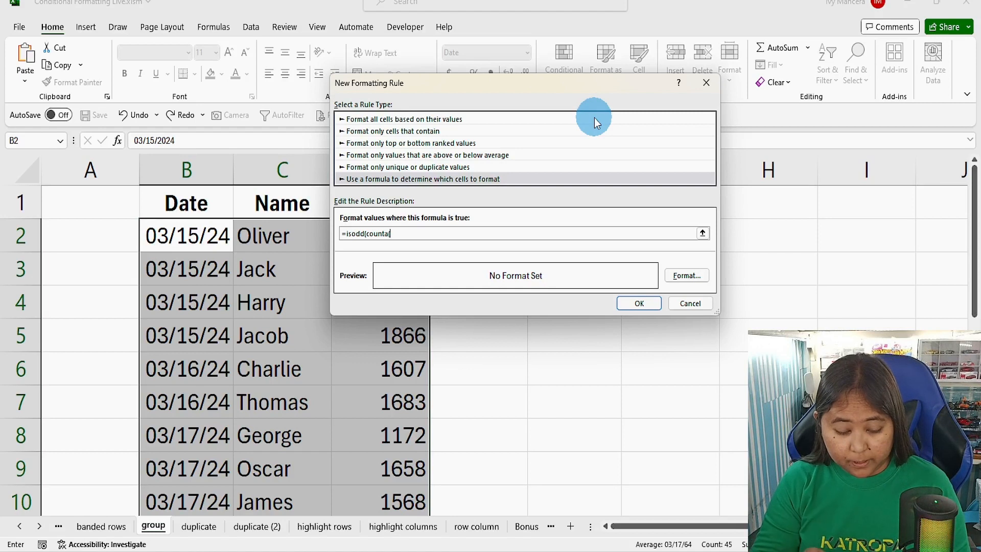
text((unique($B$2:$B2)
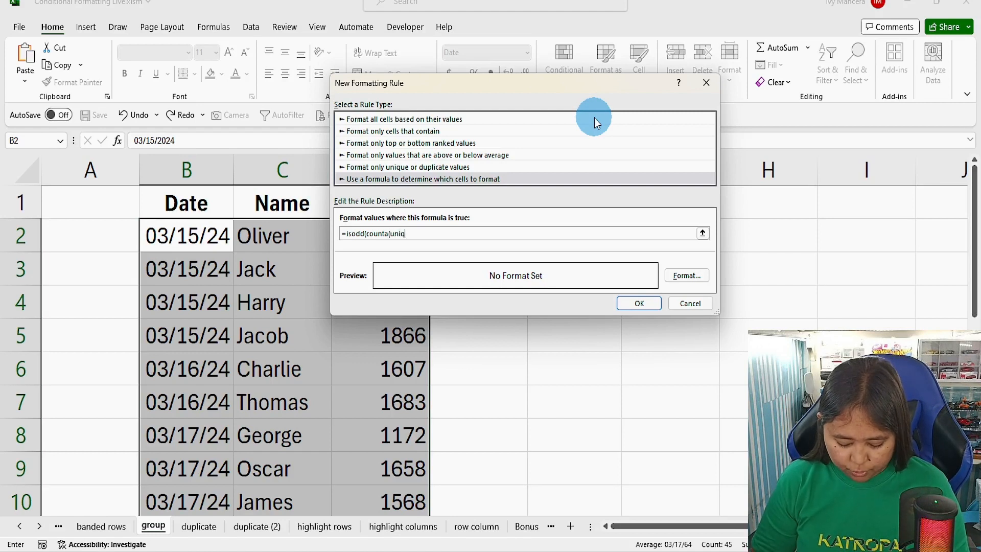
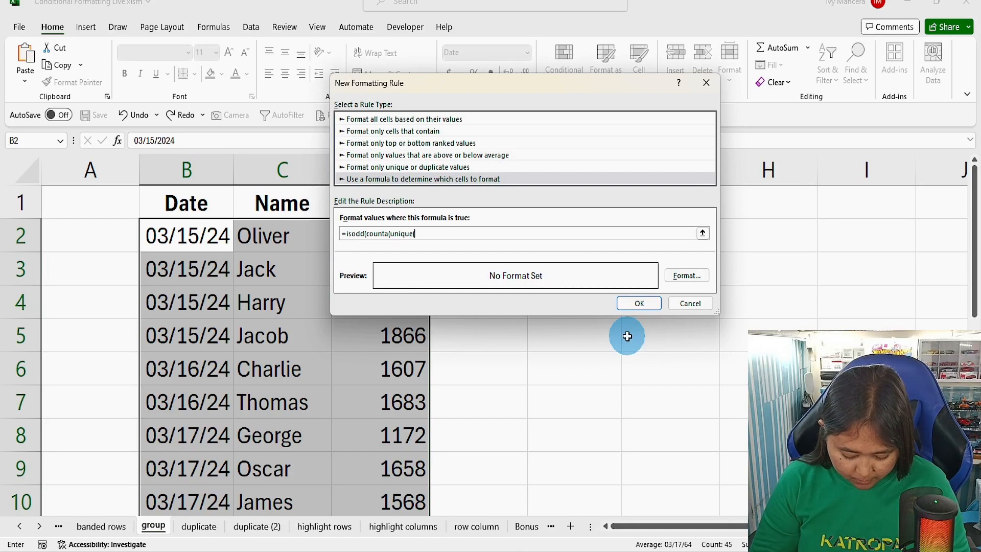
text($)
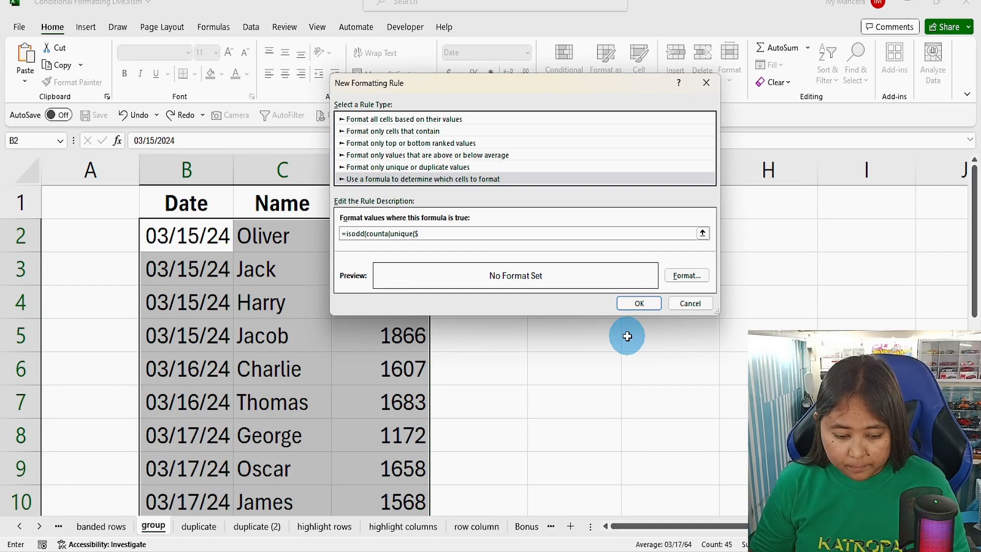
text(B$2:$)
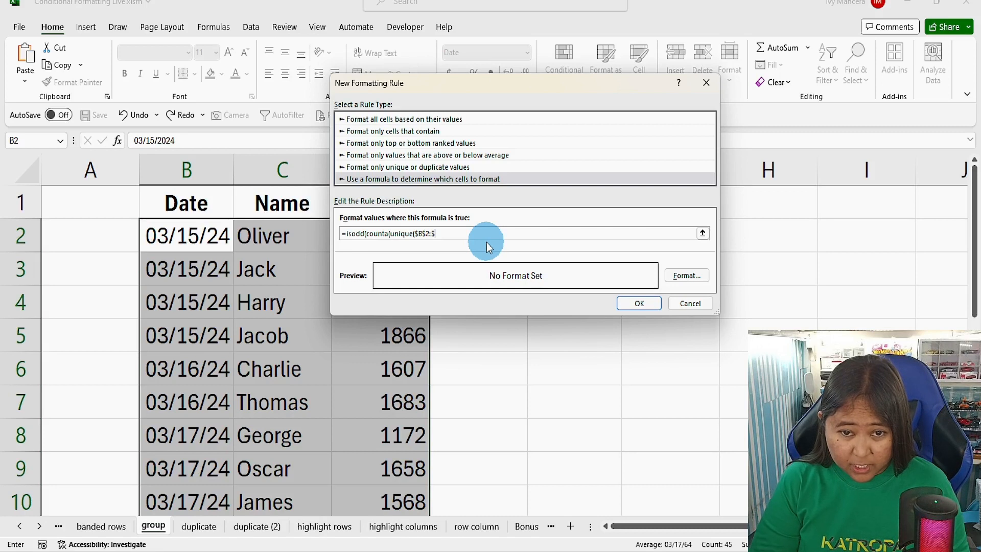
text(B2)
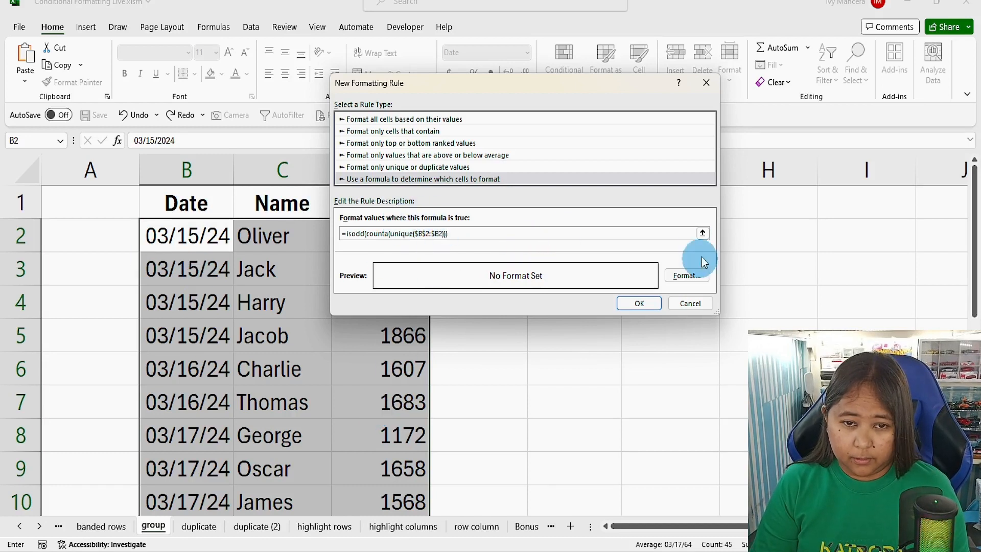
Step: Give the rule a light blue fill and bold font, apply it, and check the formatting of the date groups
click(687, 275)
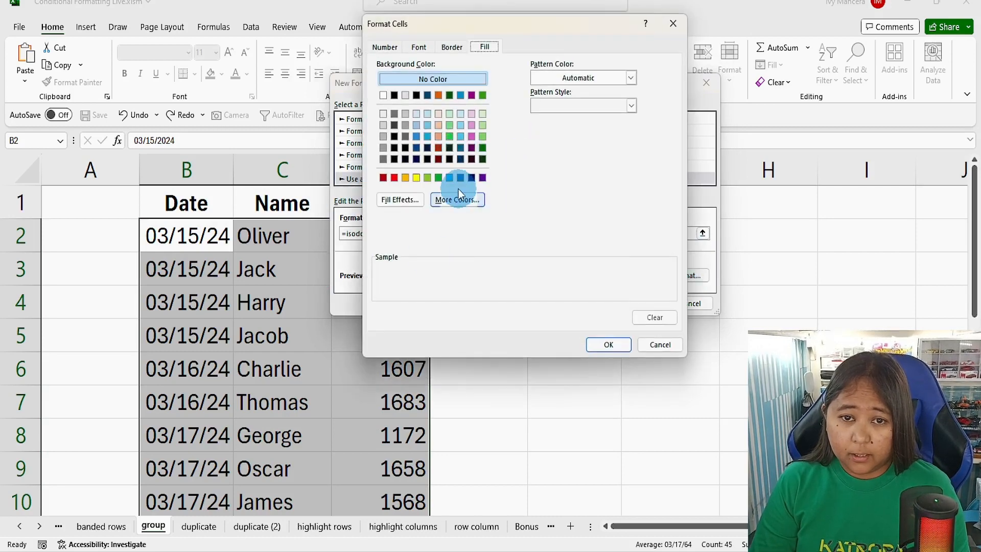
click(450, 179)
click(419, 47)
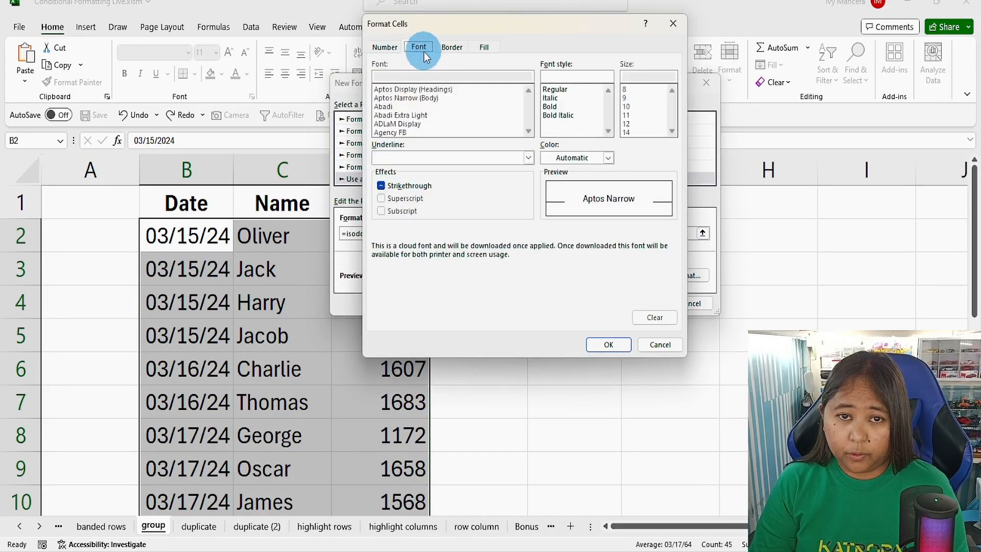
click(549, 108)
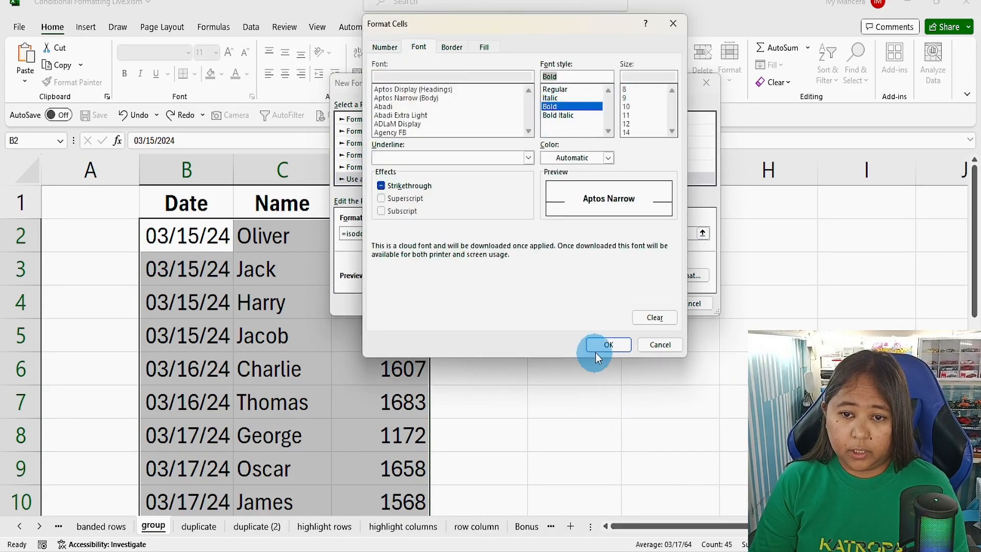
click(608, 344)
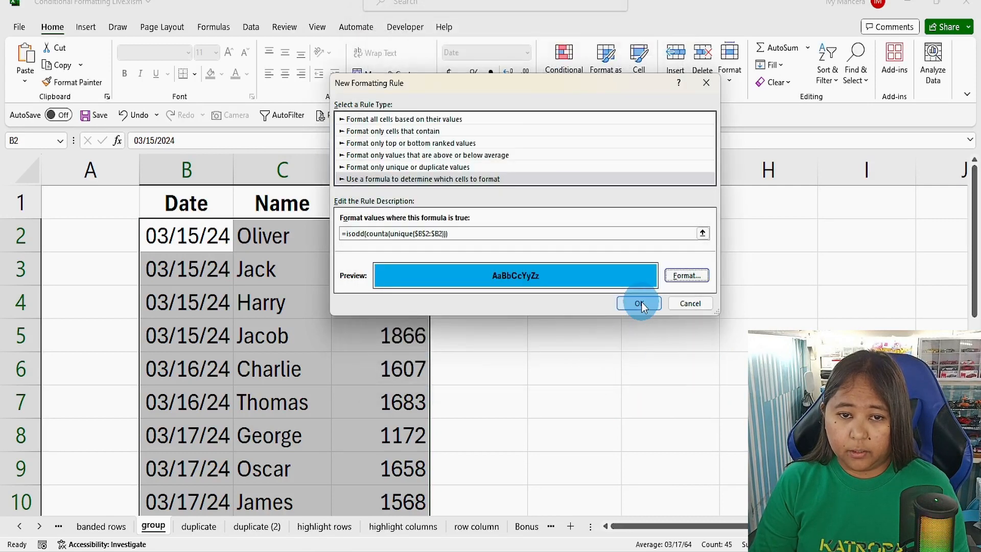
click(639, 303)
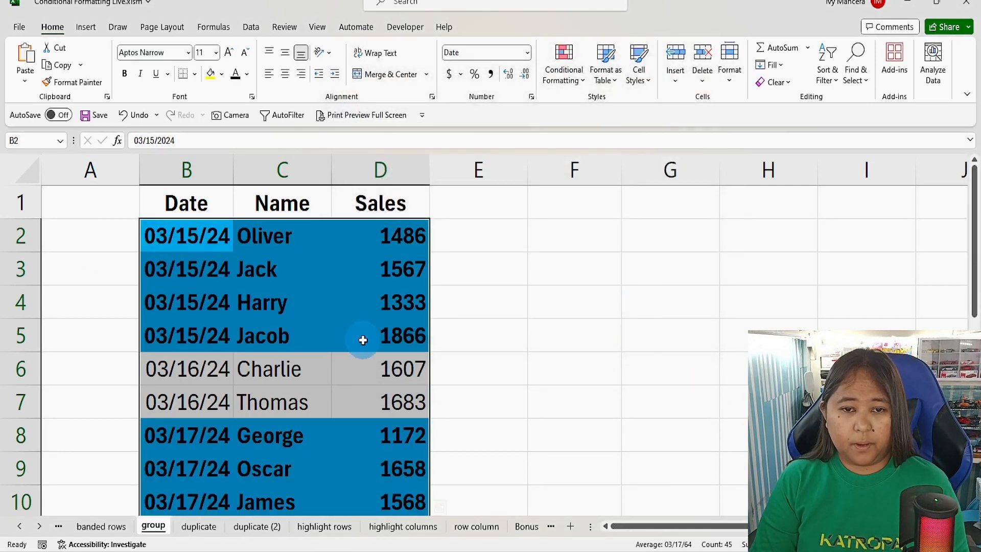
drag(194, 236, 361, 339)
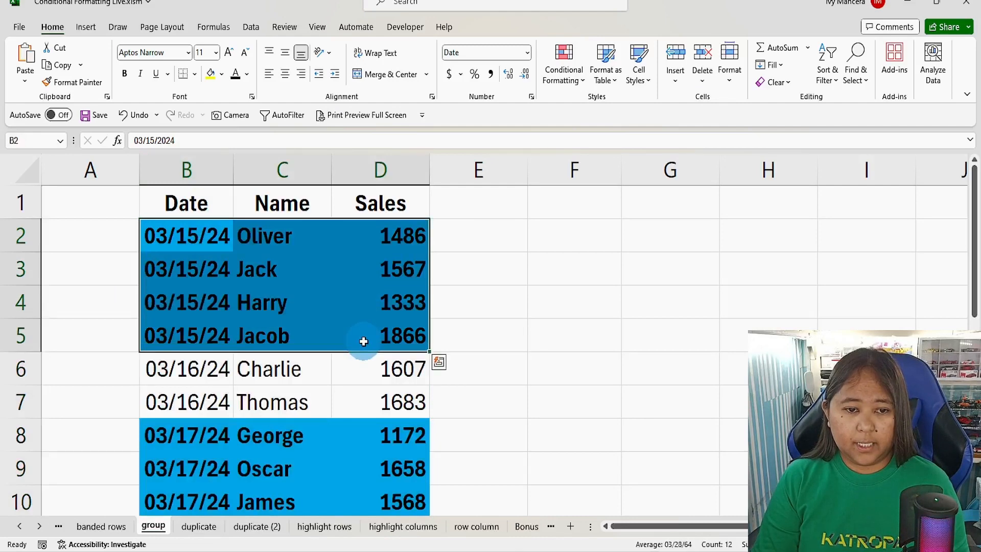
scroll(204, 296, down, 4)
scroll(218, 331, up, 4)
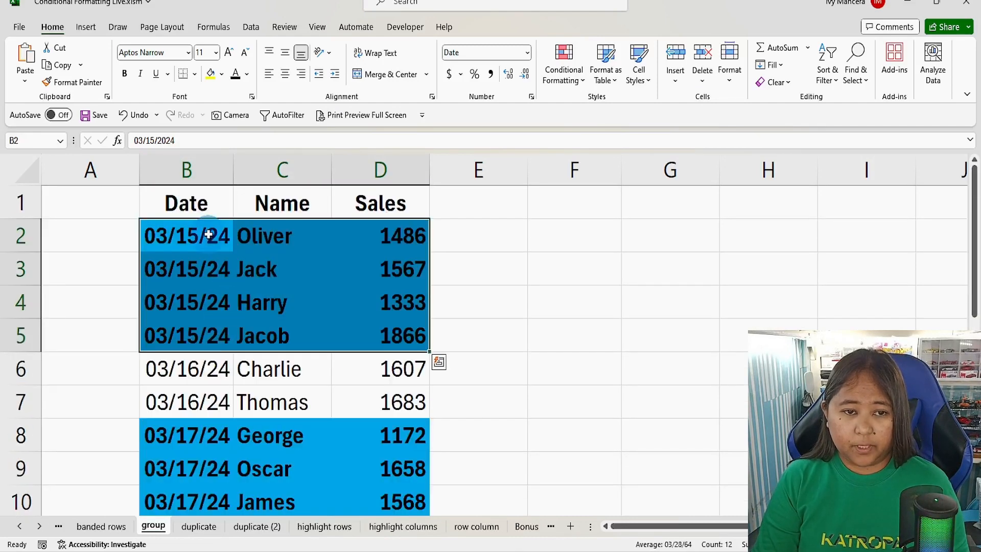
Step: Start a second formula-based conditional formatting rule for the records in B2:D16
drag(207, 230, 357, 447)
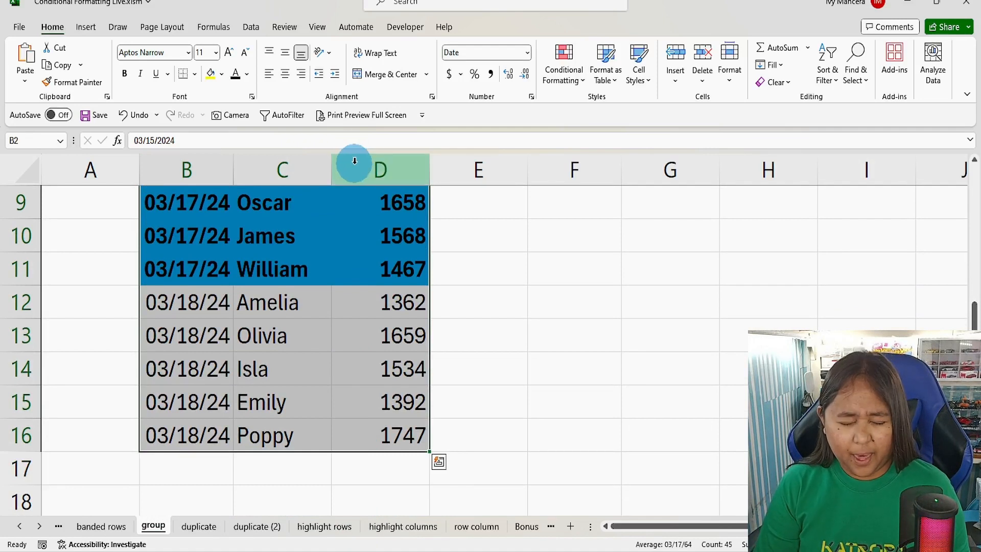
click(580, 85)
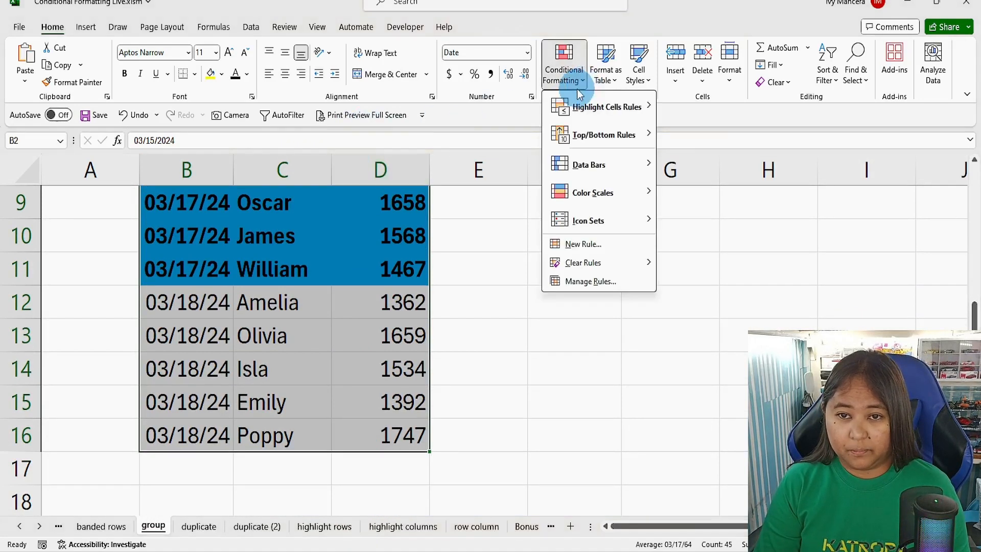
click(594, 244)
click(362, 165)
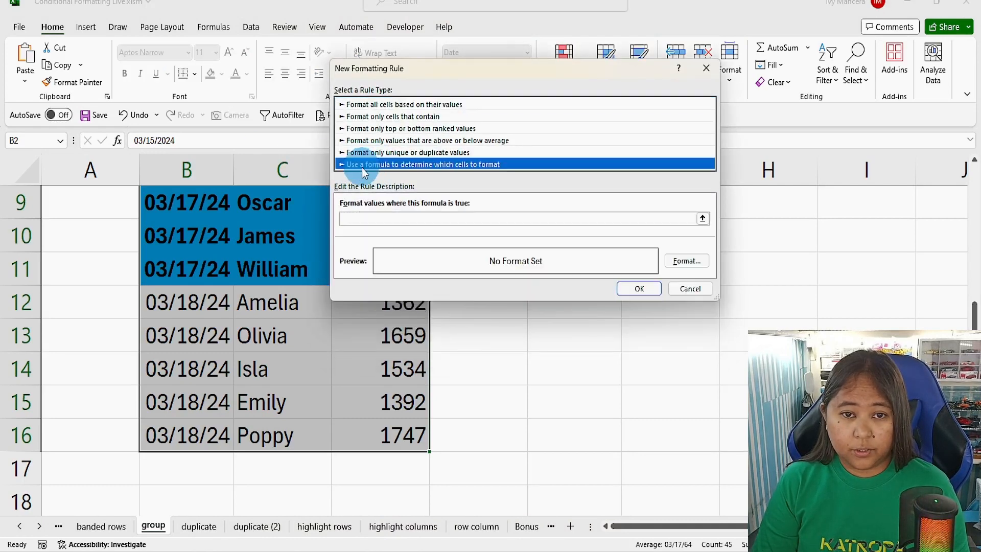
Step: Enter =iseven(counta(unique($B$2:$B2))) as the second rule's formula
click(357, 223)
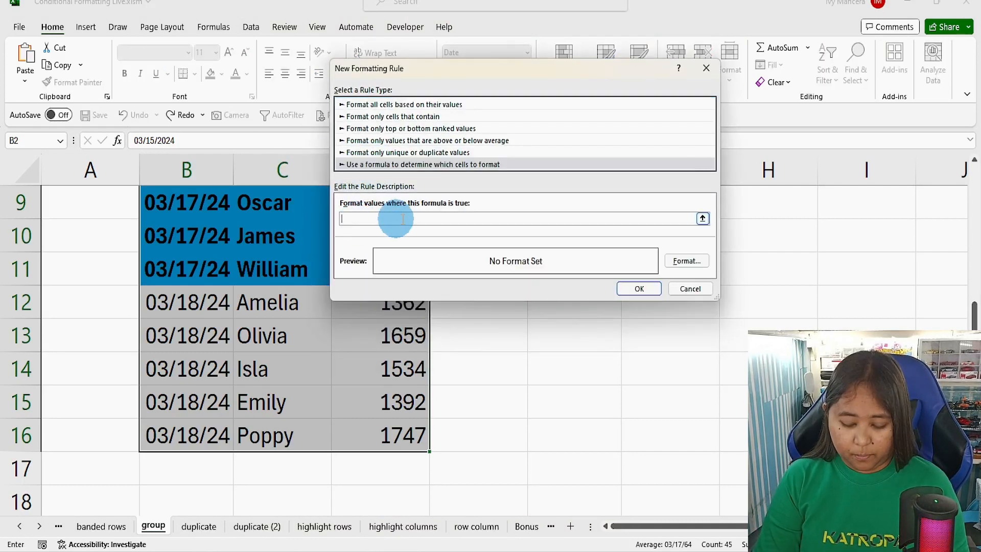
text(=)
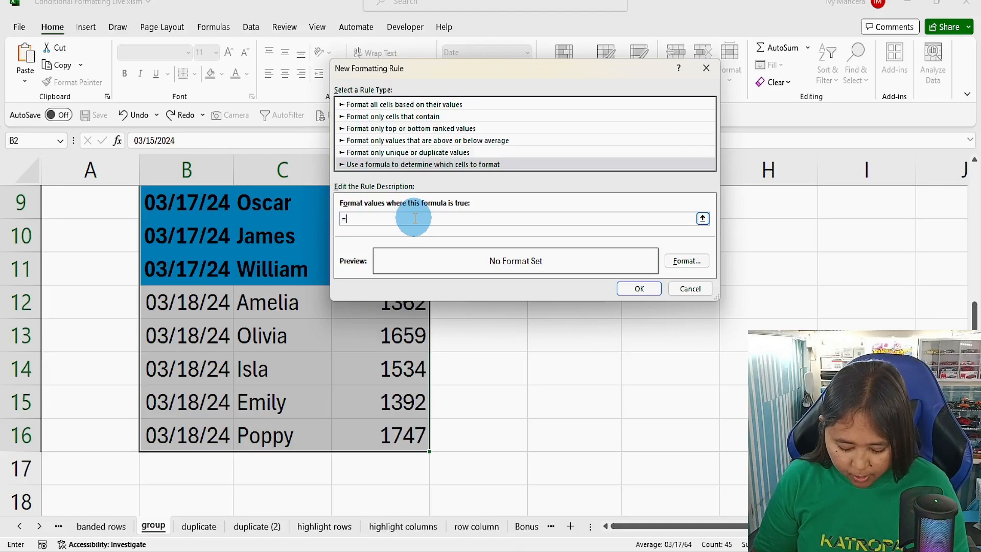
text(iseve)
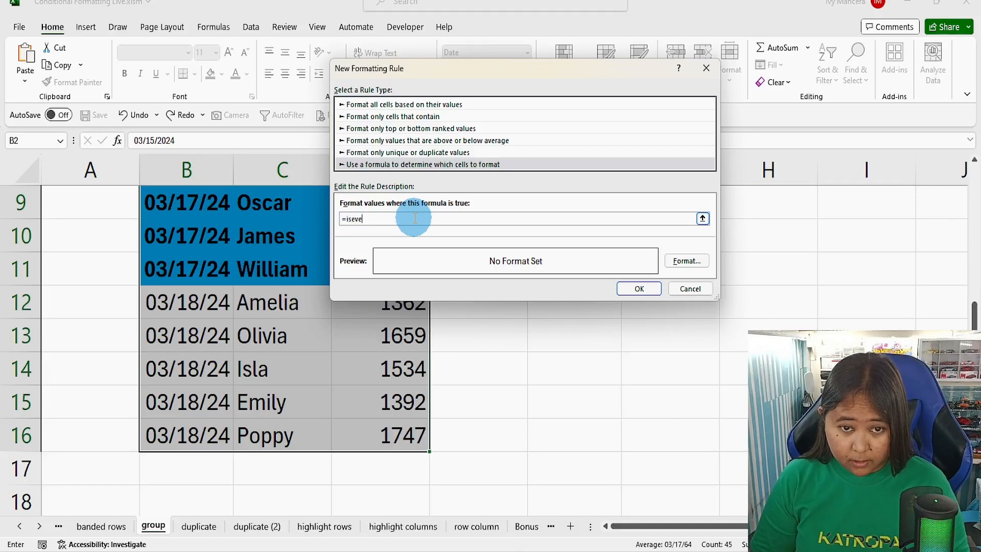
text(n()
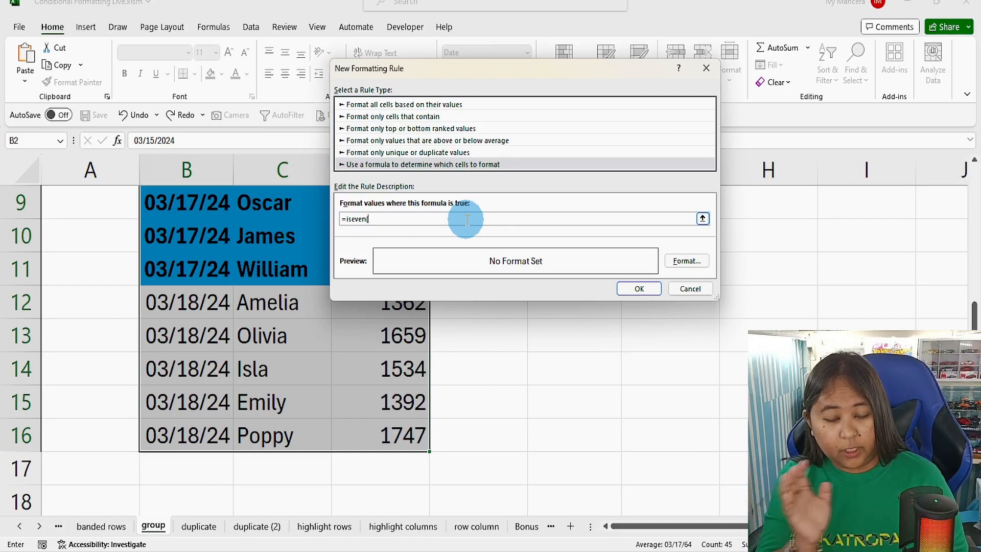
text(cou)
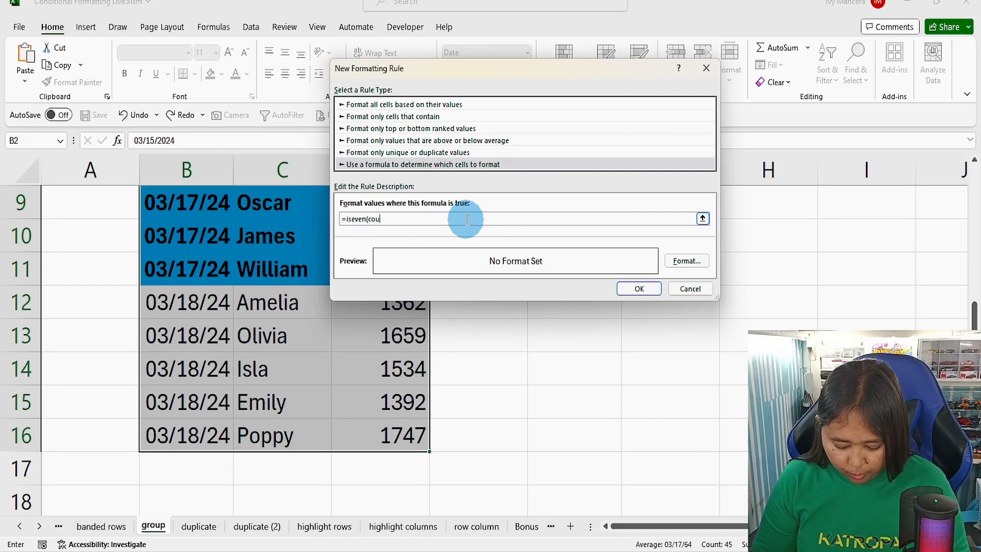
text(nta)
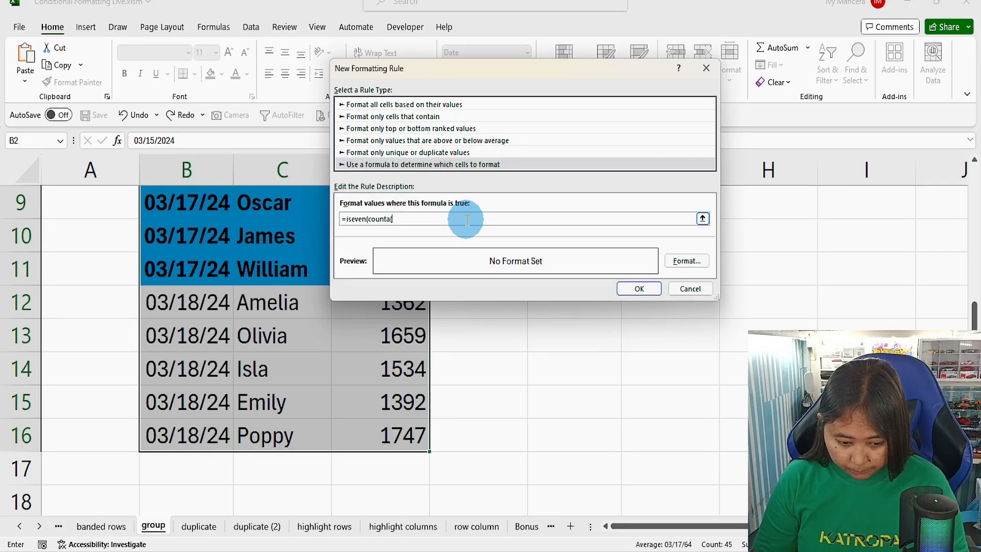
text((unique)
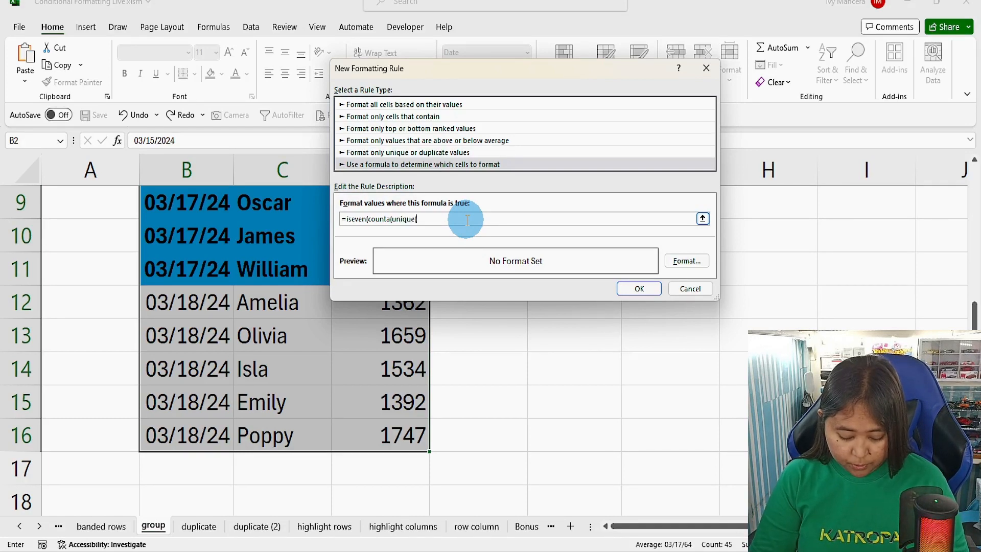
text(($)
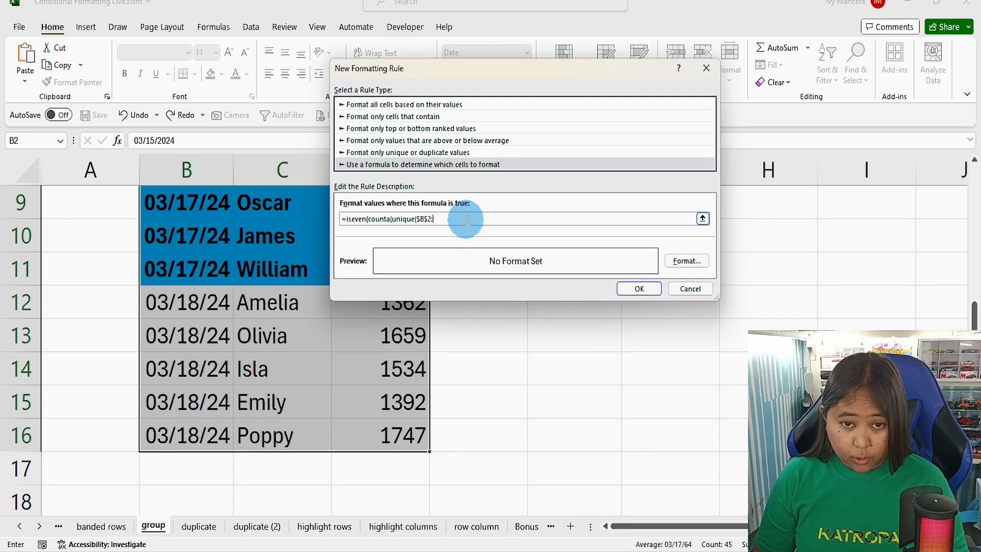
text(B$2:$B2)
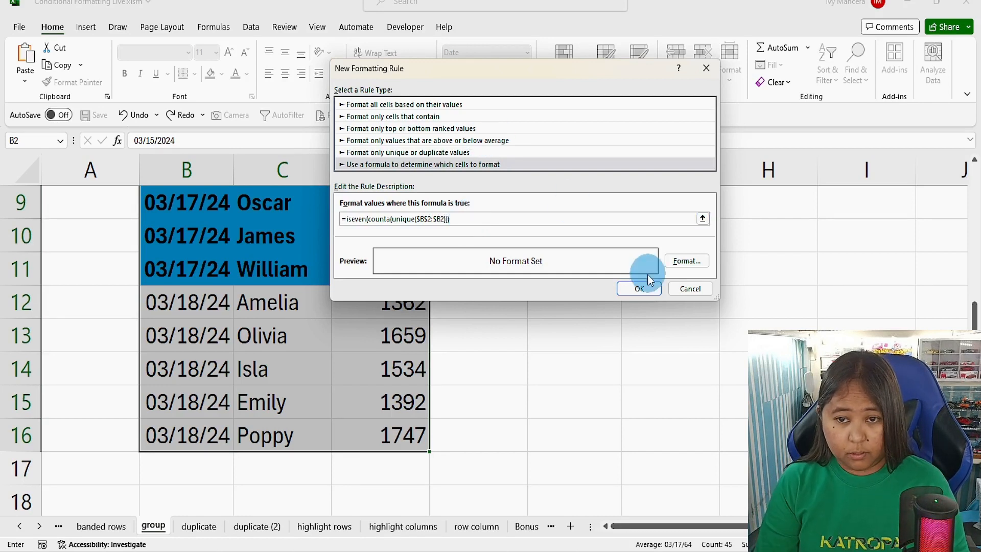
Step: Give the ISEVEN rule a pale yellow fill from the standard color palette and apply the rule to the records
click(689, 261)
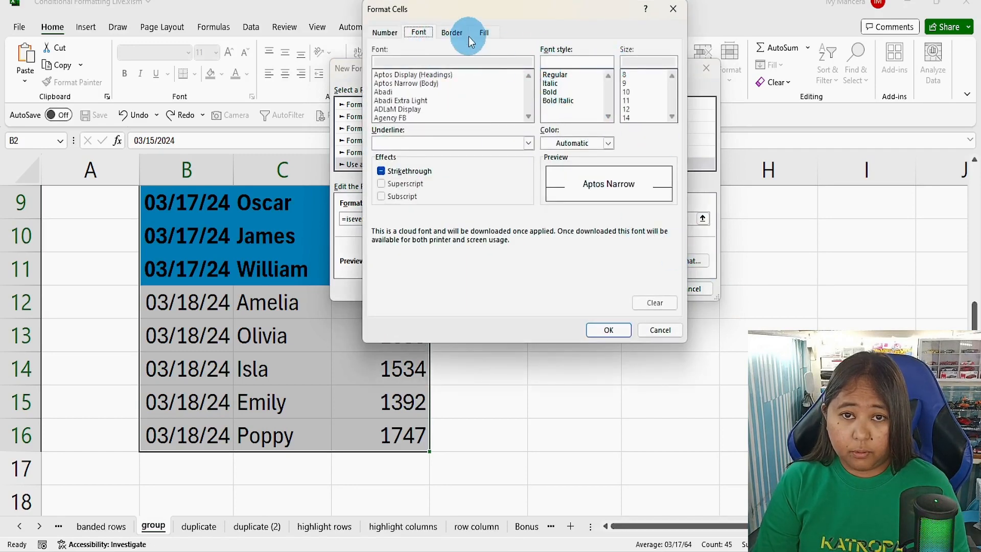
click(483, 33)
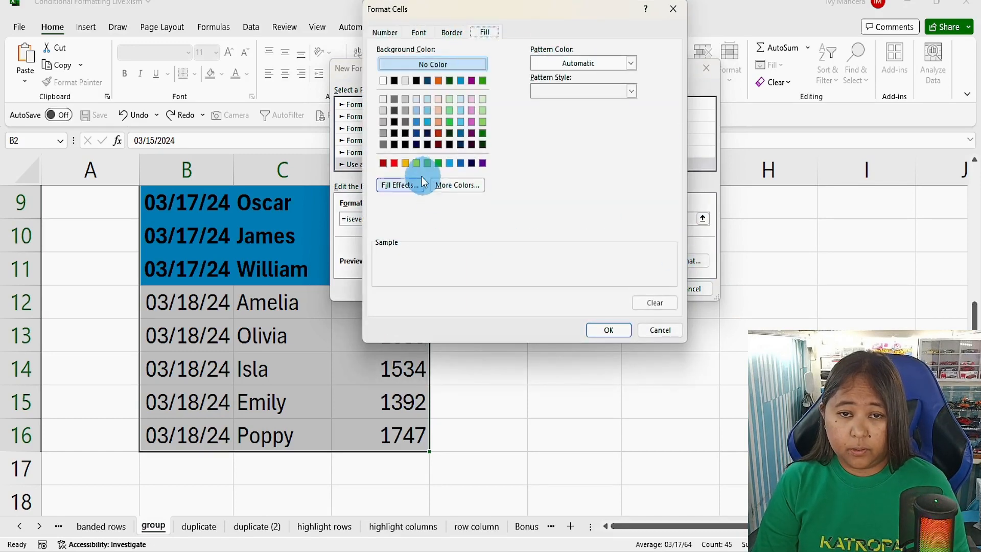
click(416, 163)
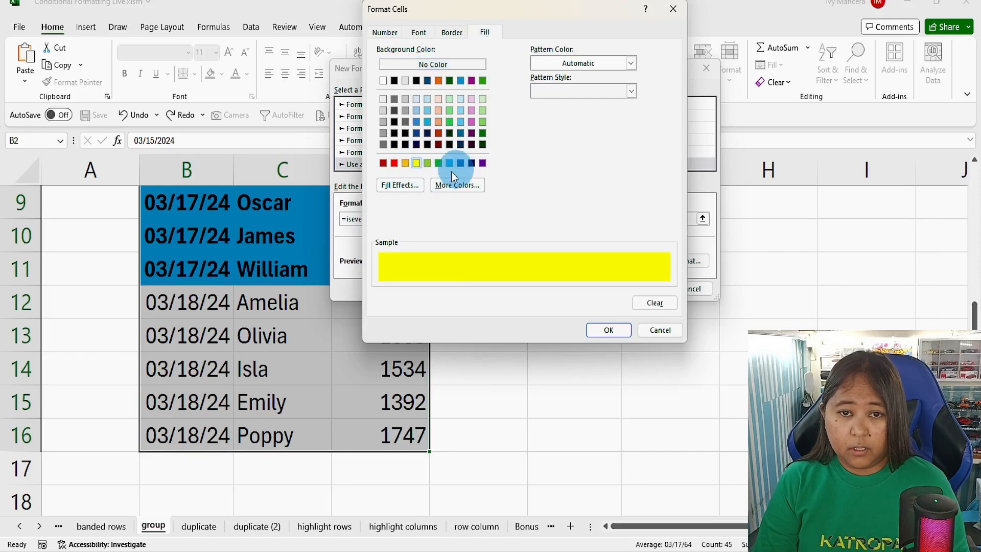
click(436, 187)
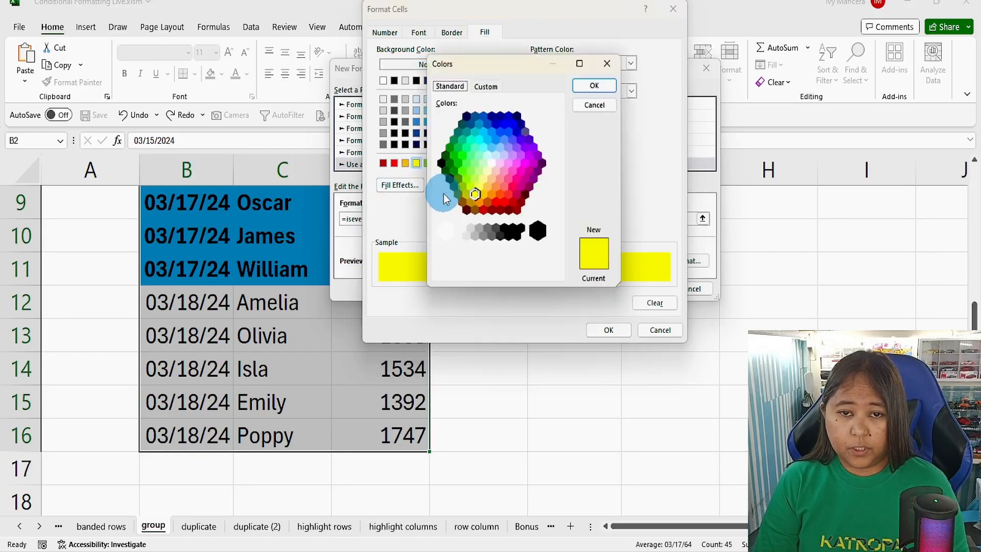
click(489, 176)
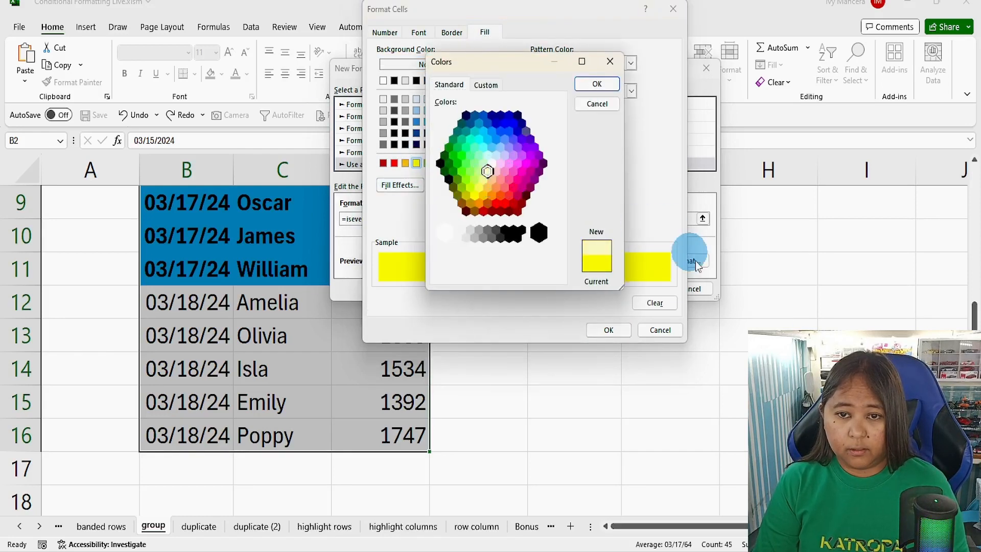
click(607, 88)
click(619, 332)
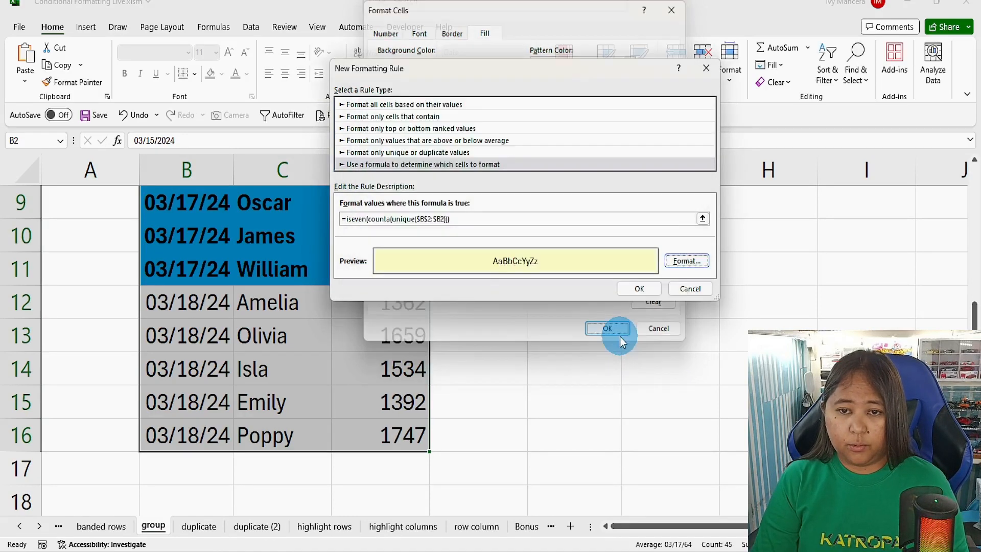
click(639, 289)
Step: Examine the alternating shading of each date group, from 03/15/24 through 03/18/24, across the Date, Name and Sales columns
scroll(436, 368, up, 3)
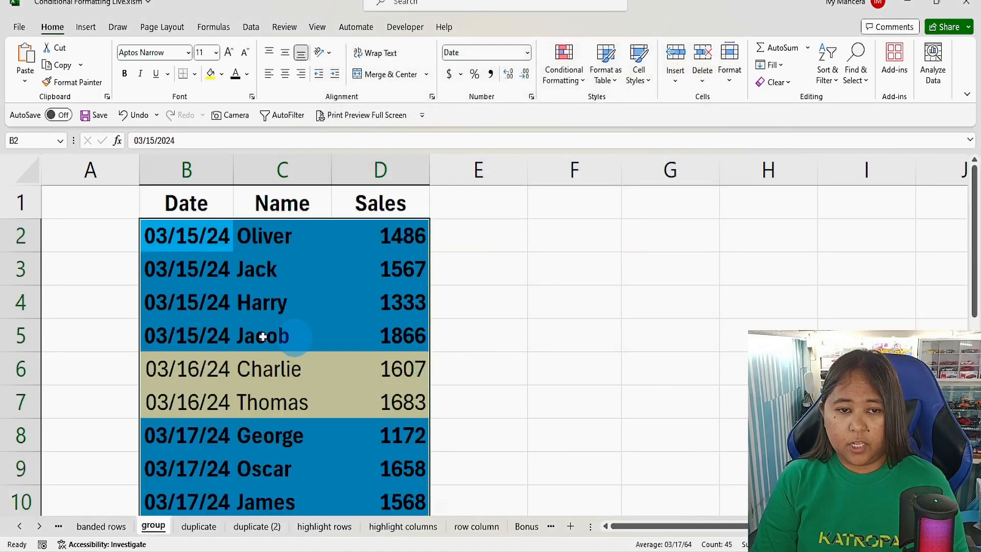
click(292, 299)
drag(228, 235, 372, 318)
scroll(306, 366, down, 1)
drag(228, 335, 421, 429)
scroll(421, 429, down, 1)
scroll(230, 332, down, 1)
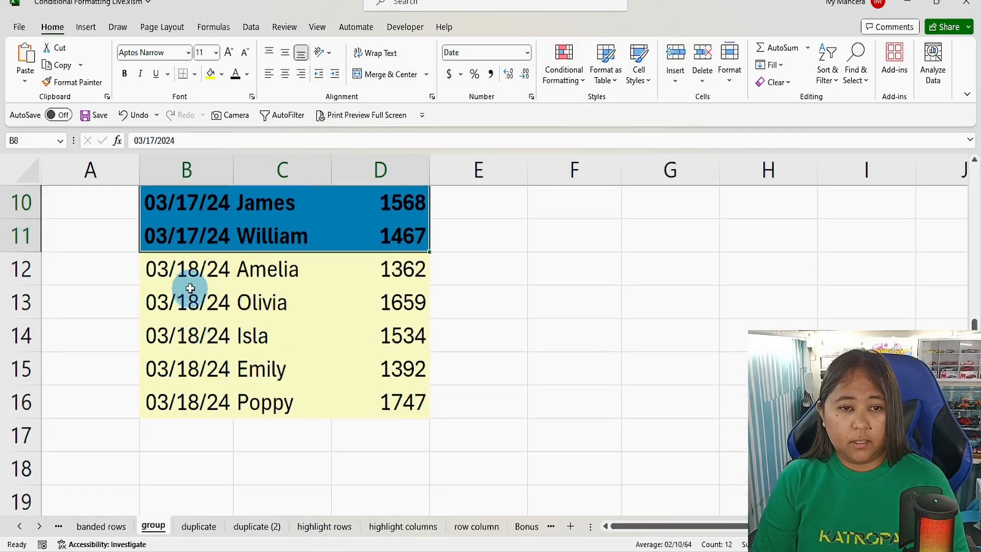
click(192, 281)
drag(282, 296, 384, 404)
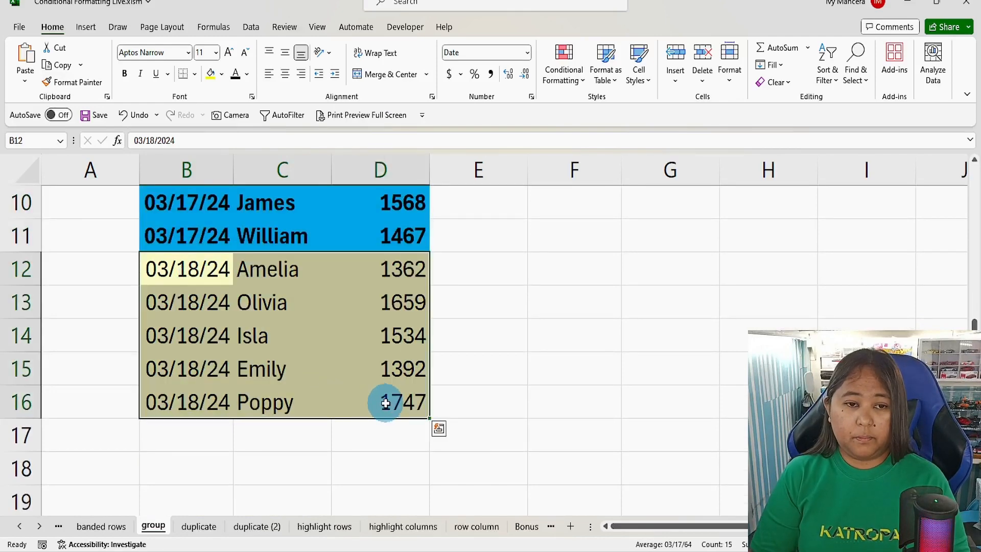
scroll(385, 403, up, 3)
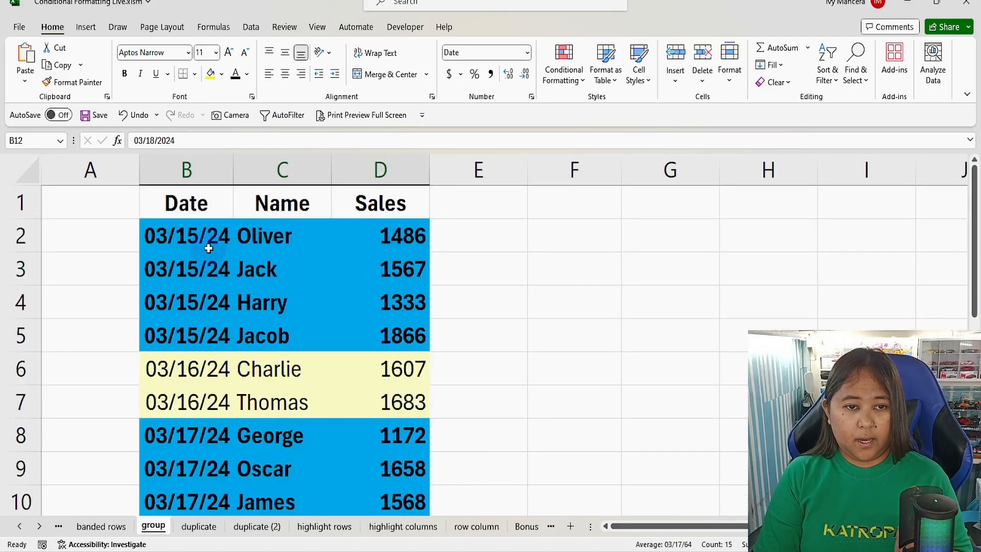
scroll(263, 409, down, 3)
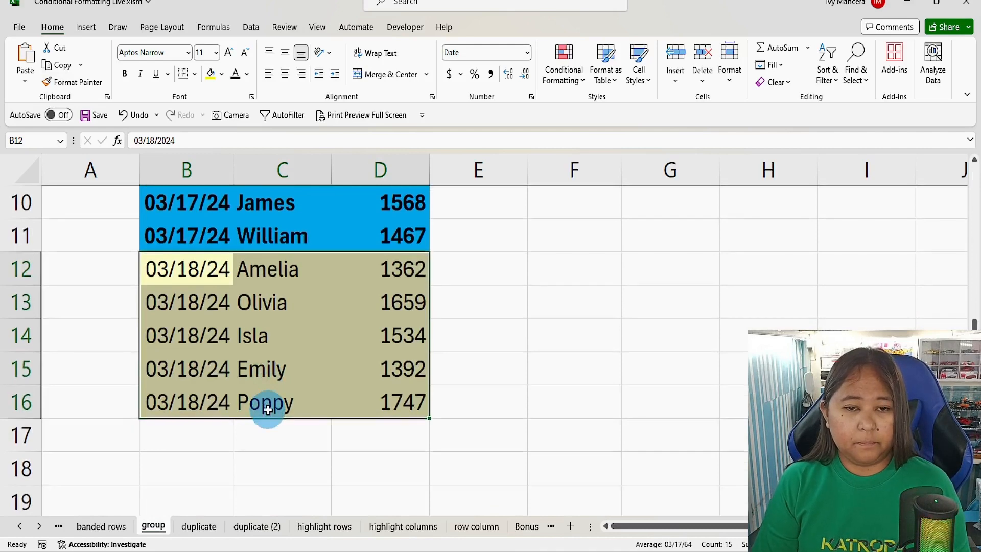
scroll(267, 410, up, 3)
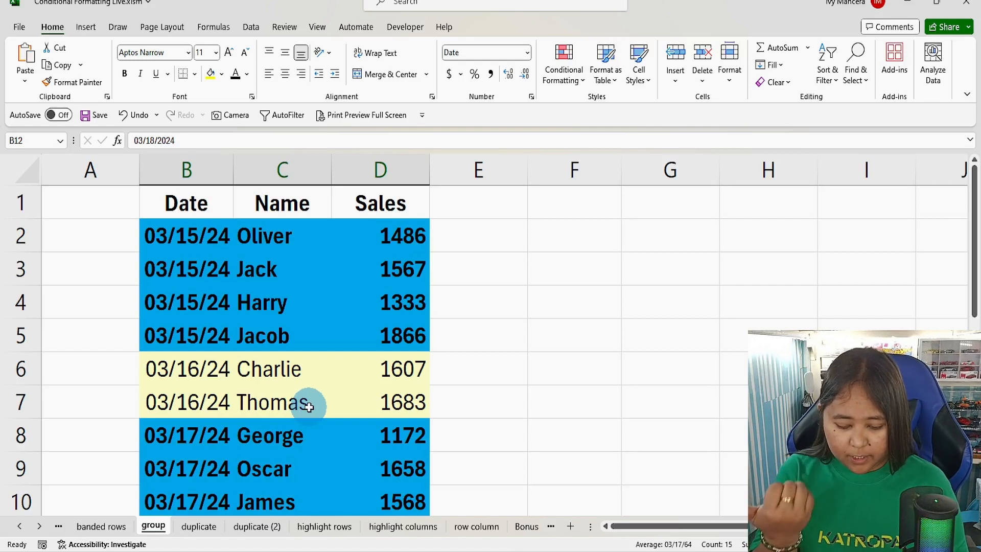
Step: Enter the text note '=isodd(counta($B$2;$B2))) in cell E2, beside the first record
click(511, 240)
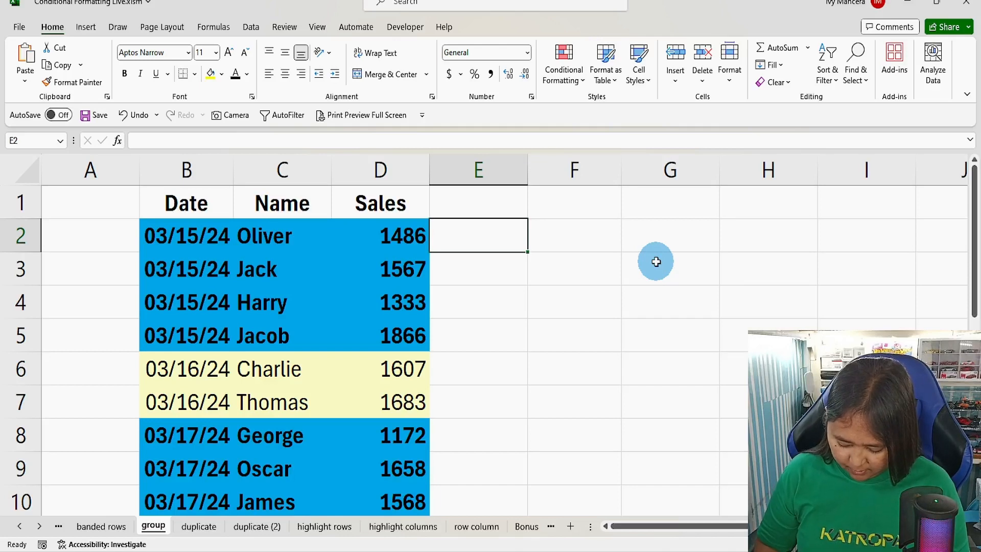
text('=)
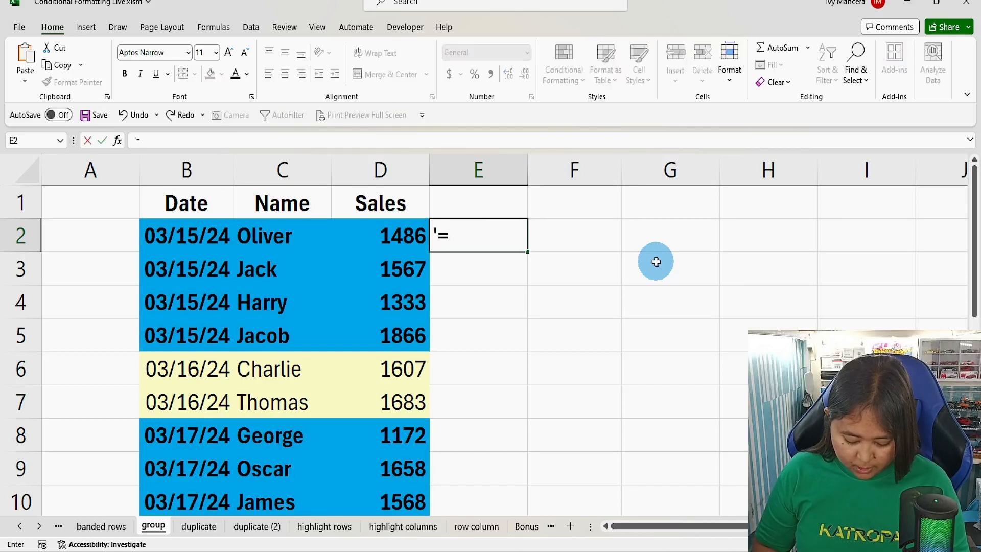
text(is)
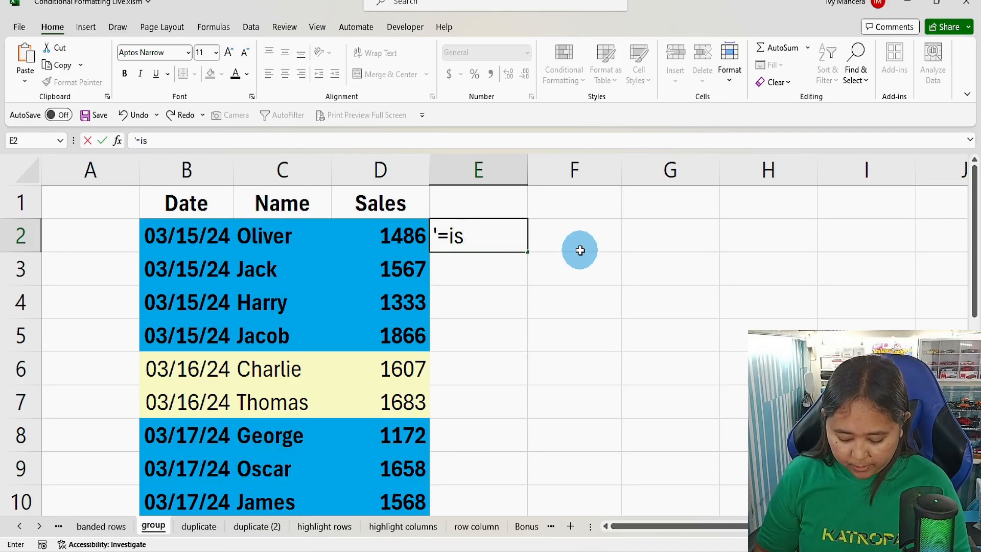
text(odd()
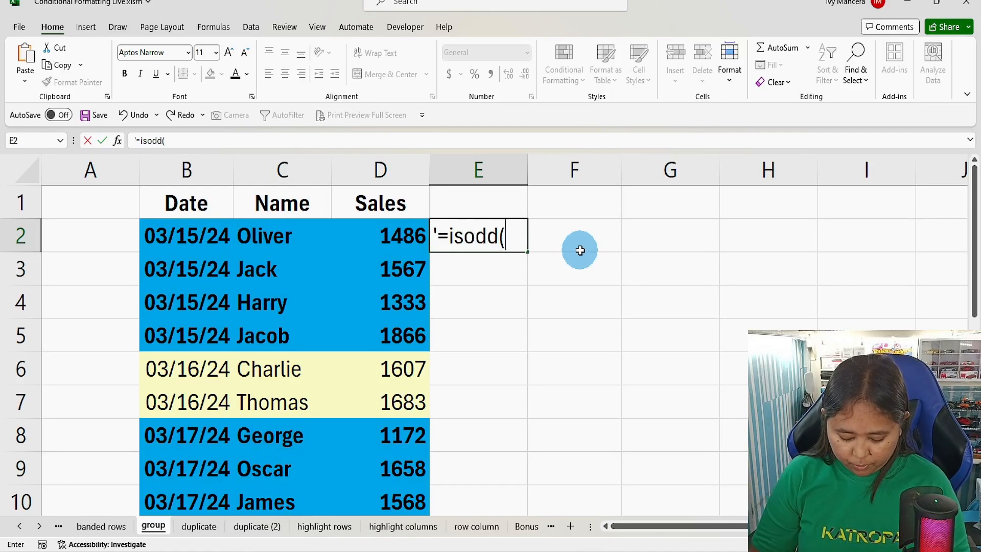
text(counta()
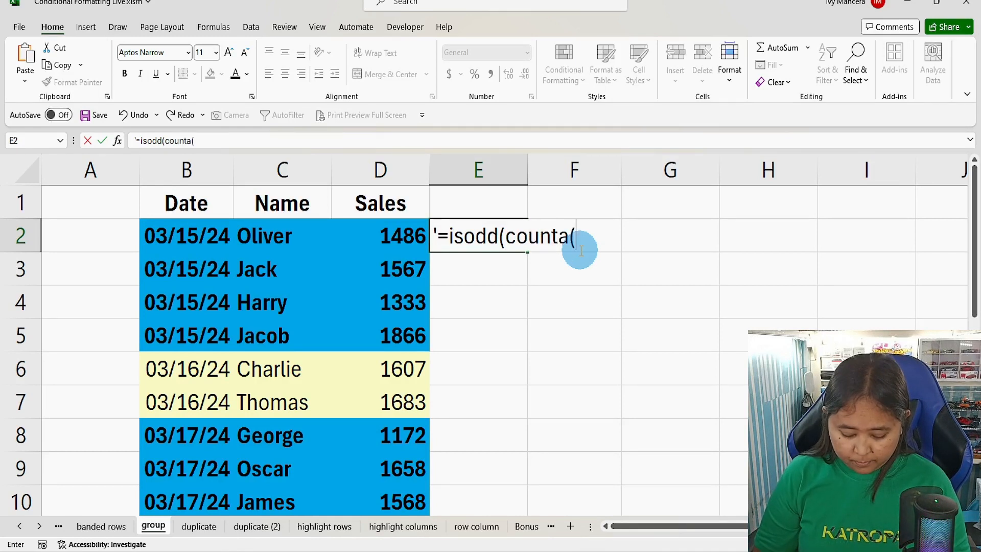
text($B2)
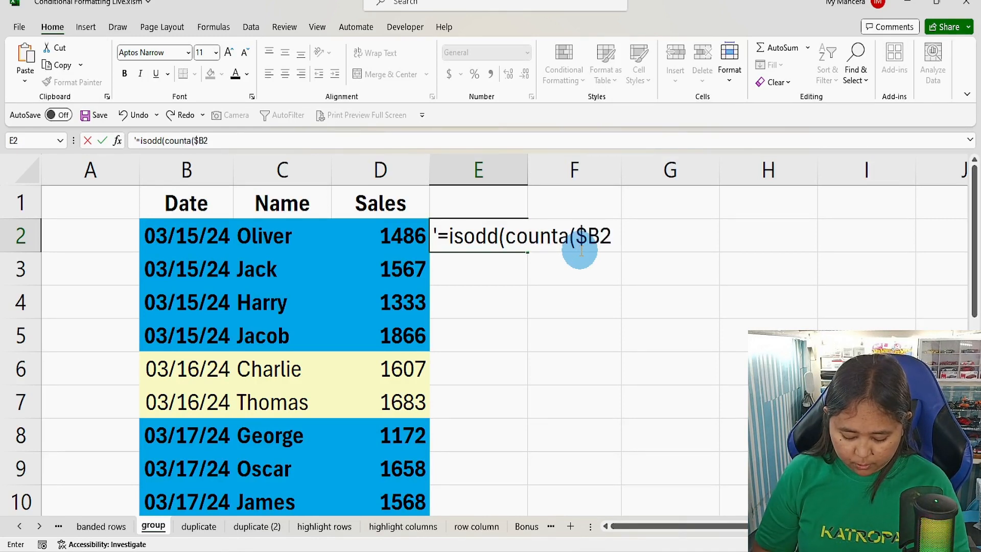
key(BackSpace)
text($2;)
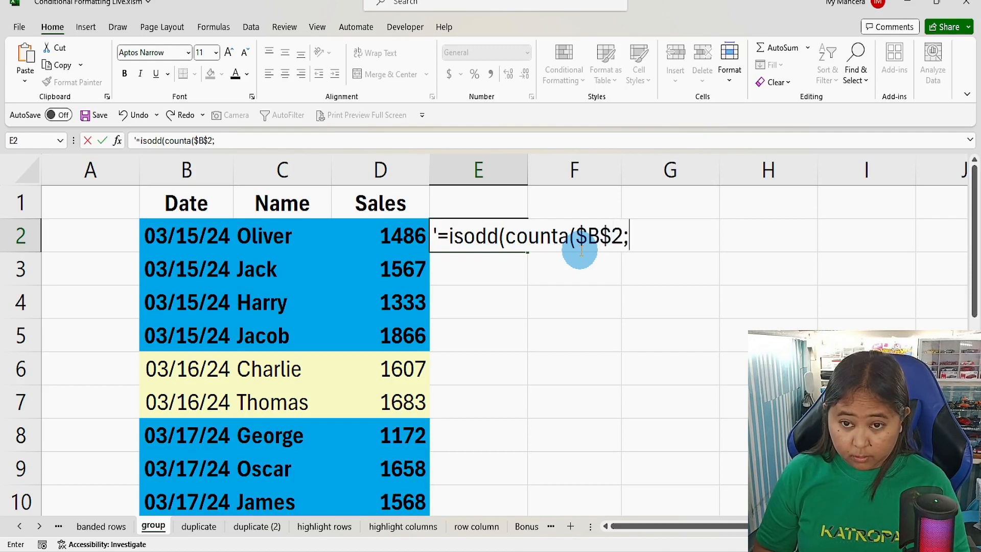
text($)
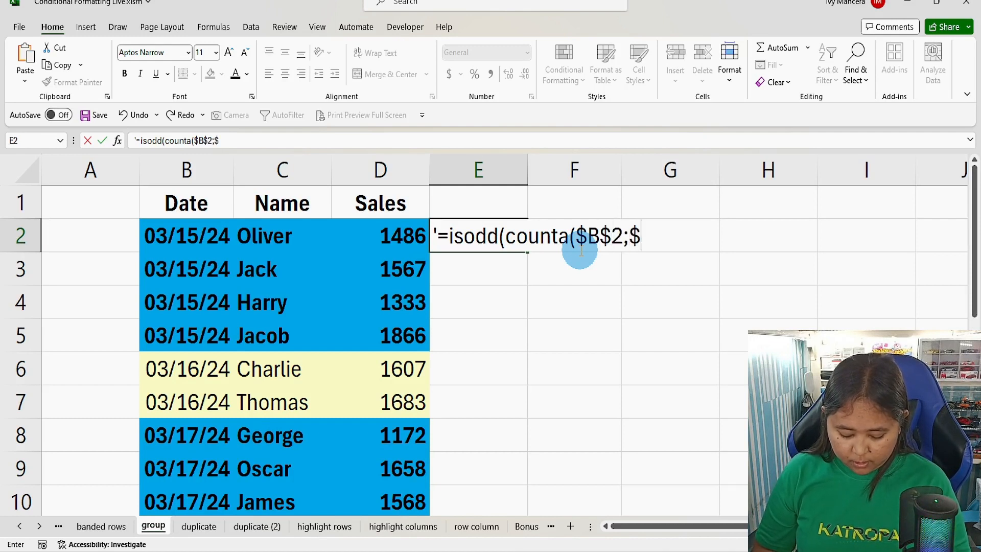
text(B2)
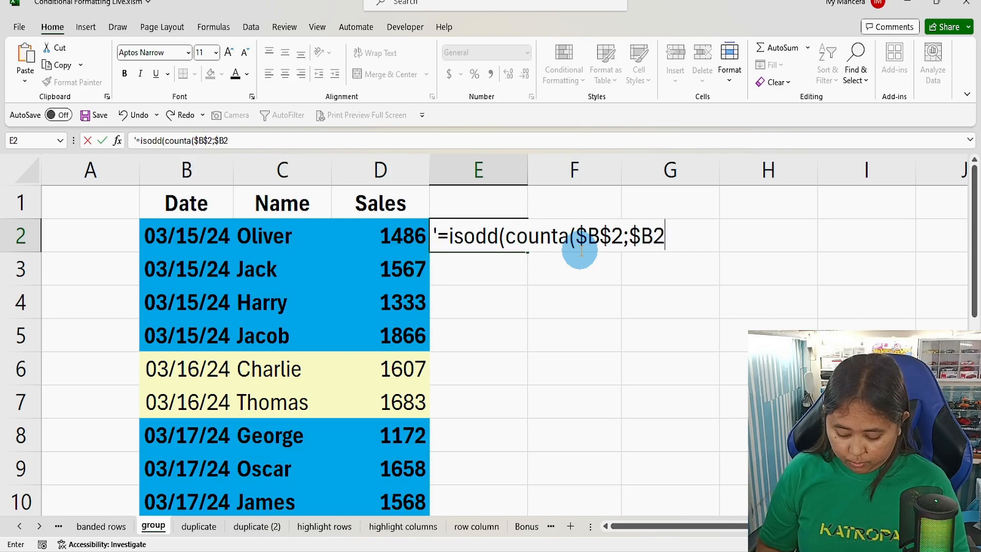
text())))
key(Return)
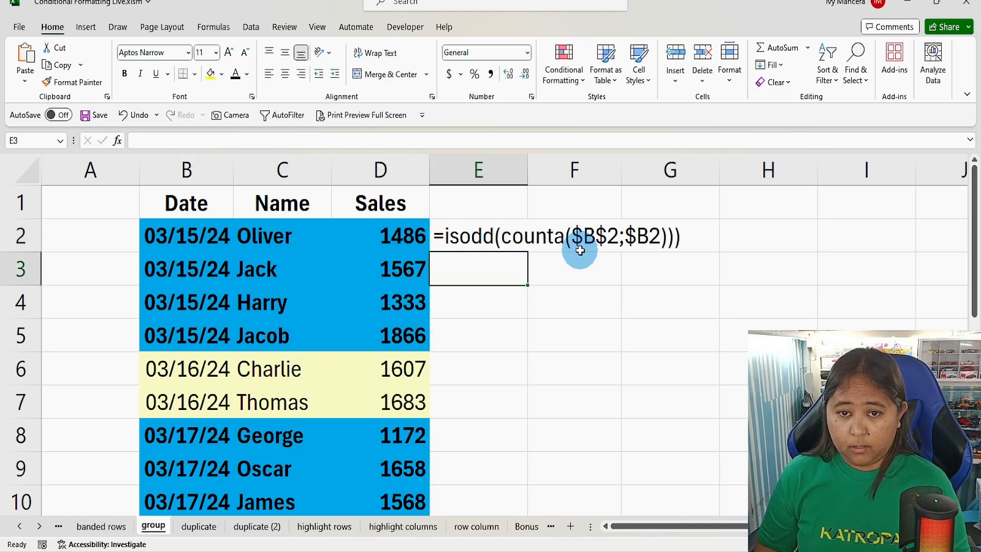
click(483, 296)
text(')
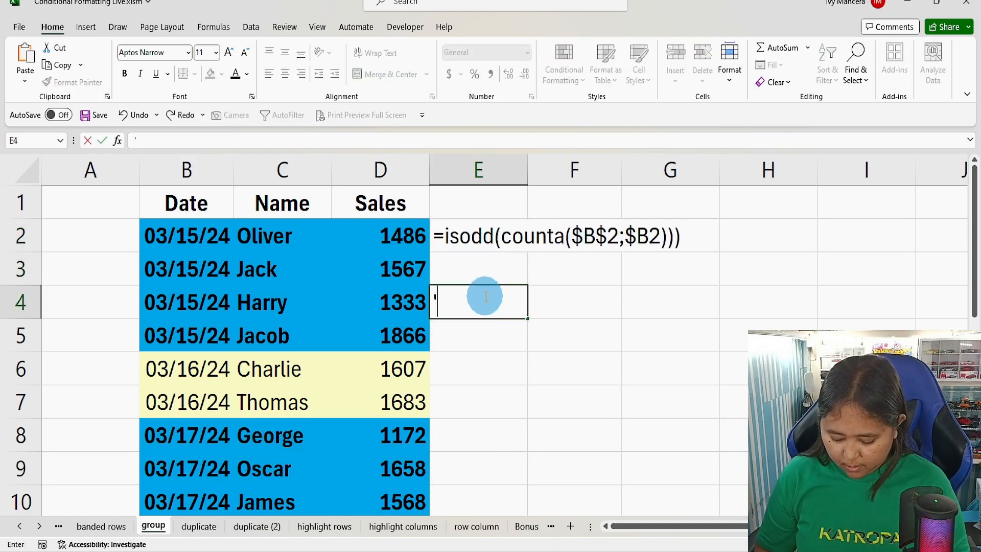
text(=iseve)
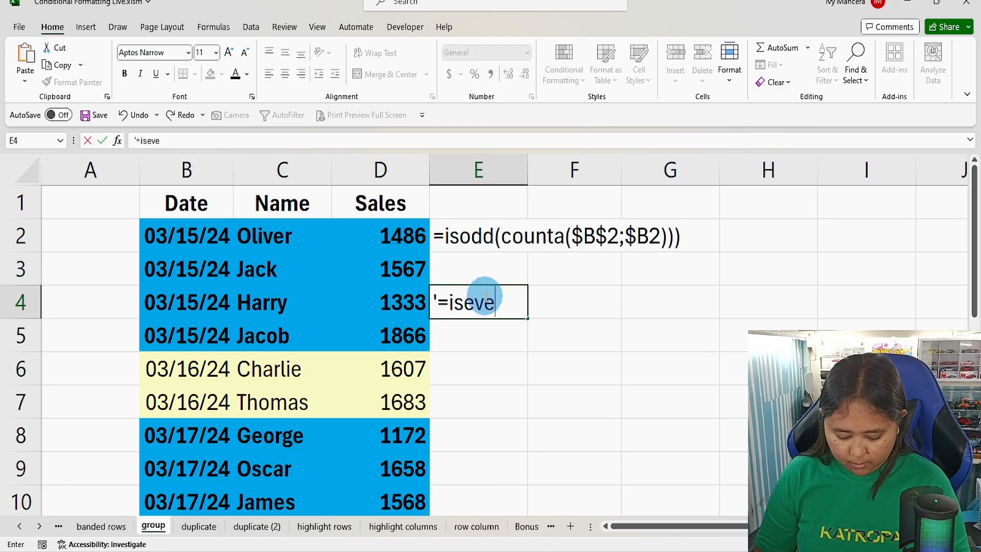
text(n()
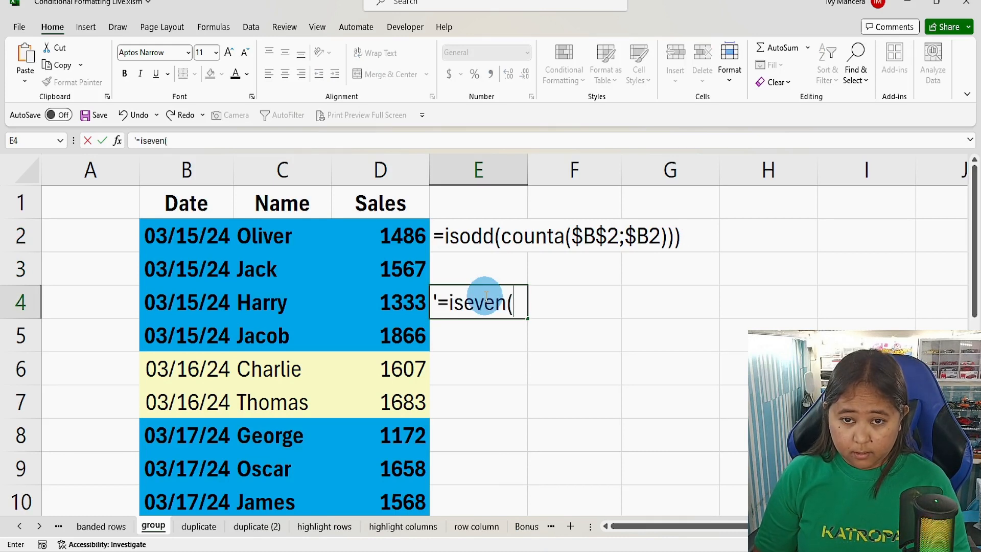
text(counta)
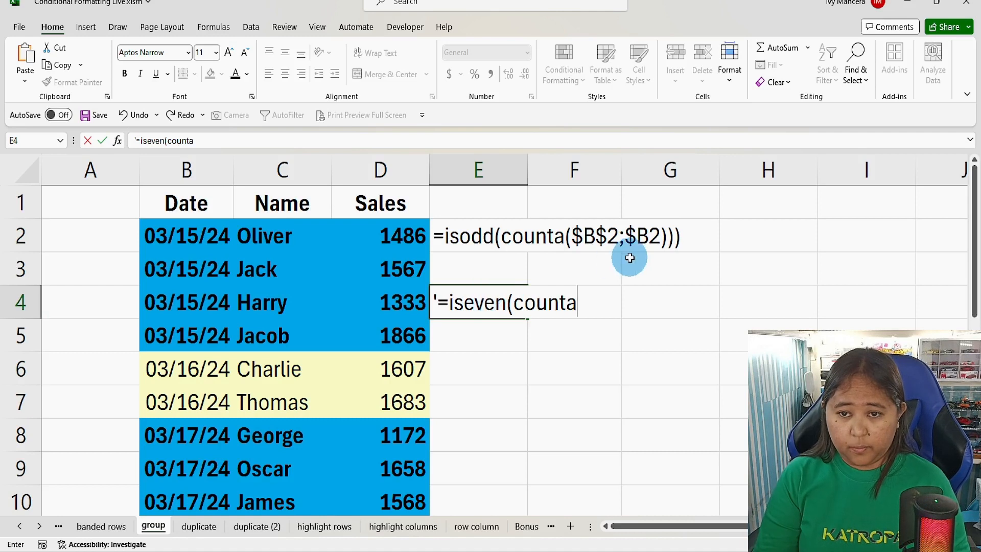
key(Escape)
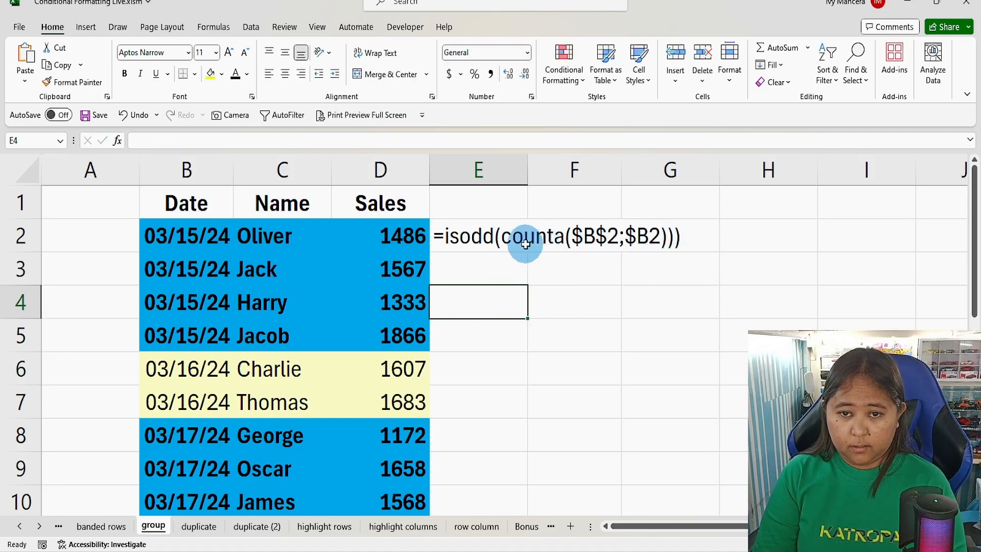
Step: Copy the (counta($B$2;$B2))) portion of the note in cell E2, leaving that cell's content as it is
double_click(511, 237)
drag(500, 237, 732, 242)
key(ctrl+c)
key(Escape)
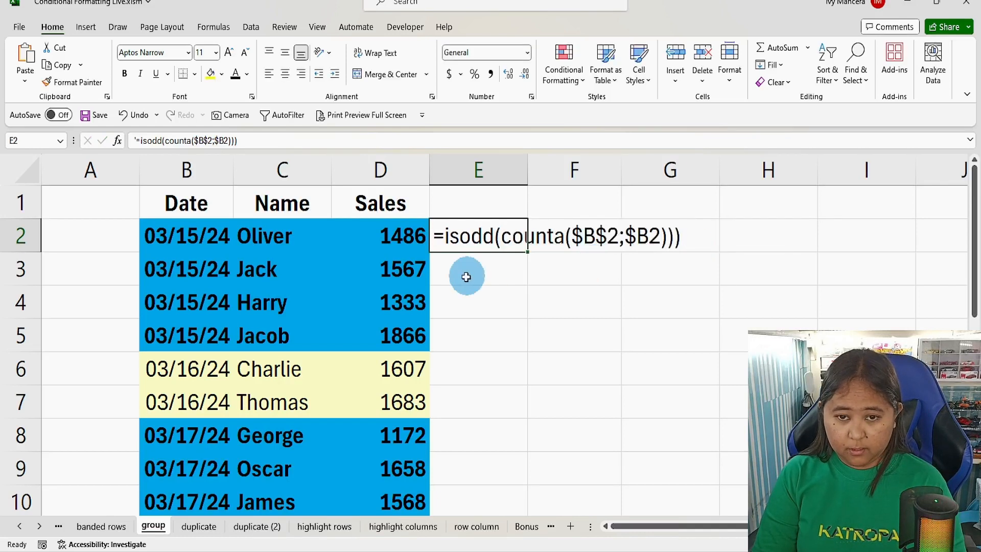
Step: Enter the text note '=iseven(counta($B$2;$B2))) in cell E4, reusing the copied COUNTA portion
click(464, 294)
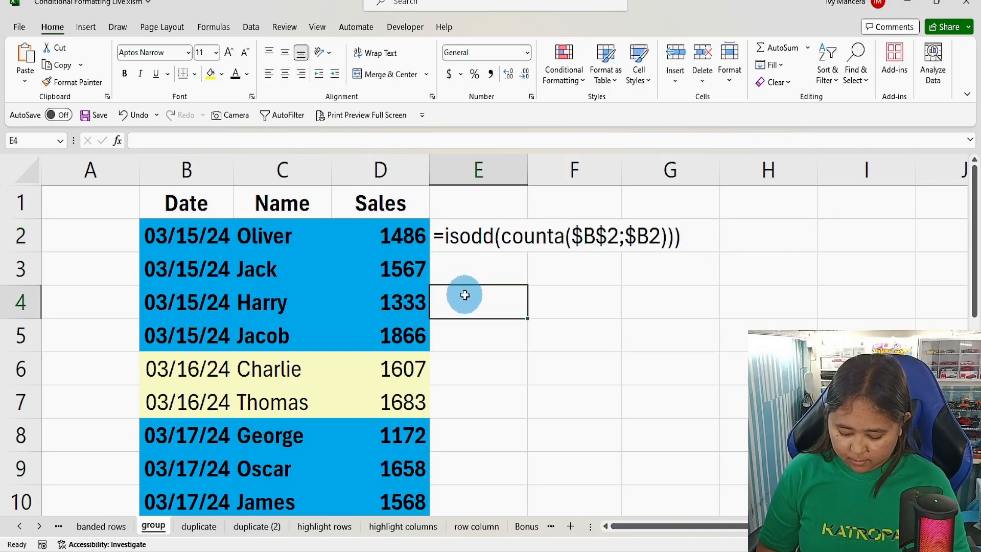
text('=)
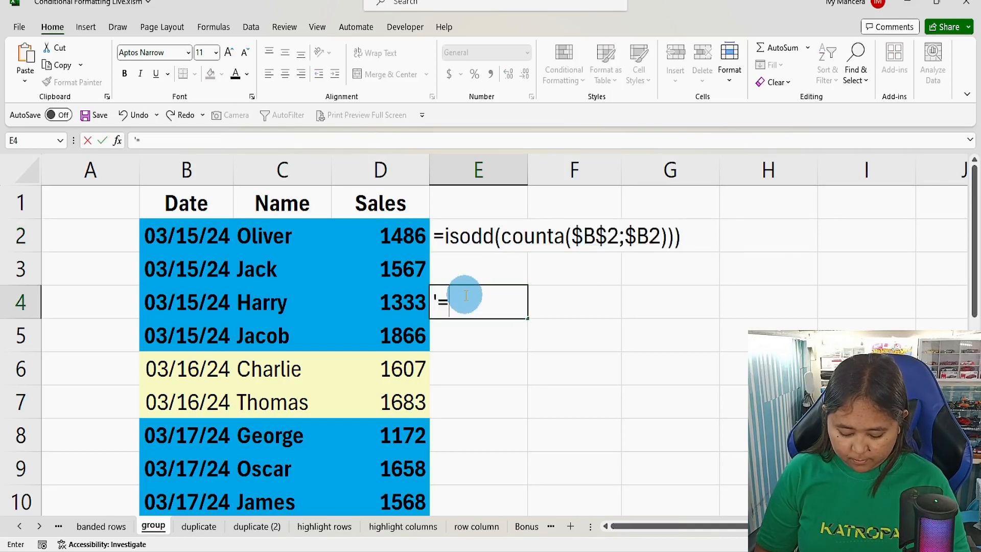
text(ise)
key(BackSpace)
text(seven)
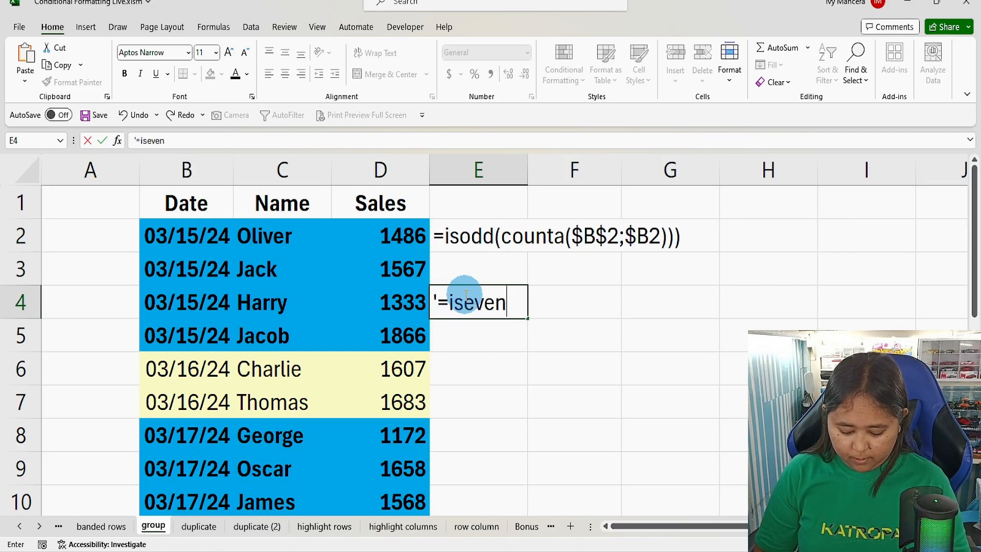
key(ctrl+v)
key(Return)
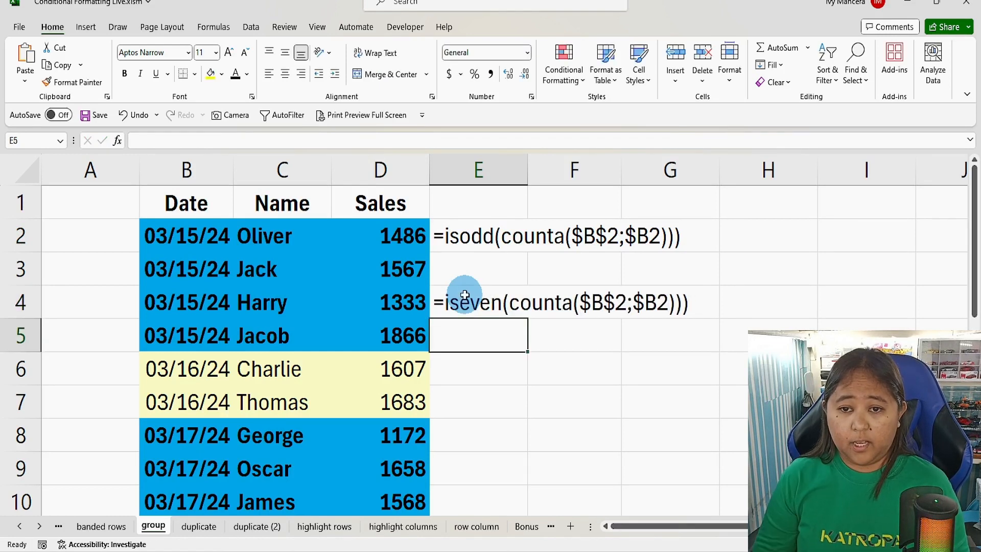
click(501, 389)
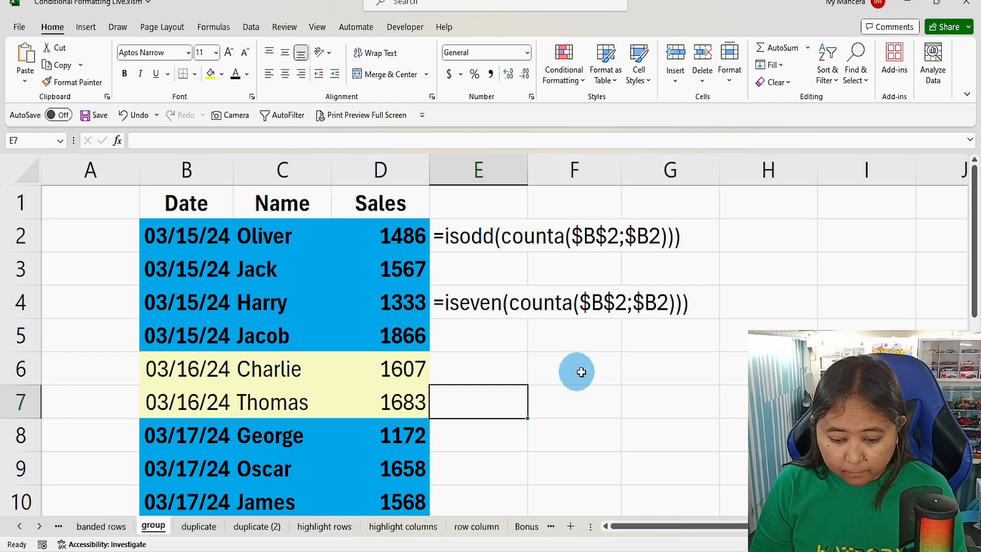
Step: Open the duplicate worksheet with the Product Code, Customer, Item and Qty records
click(198, 527)
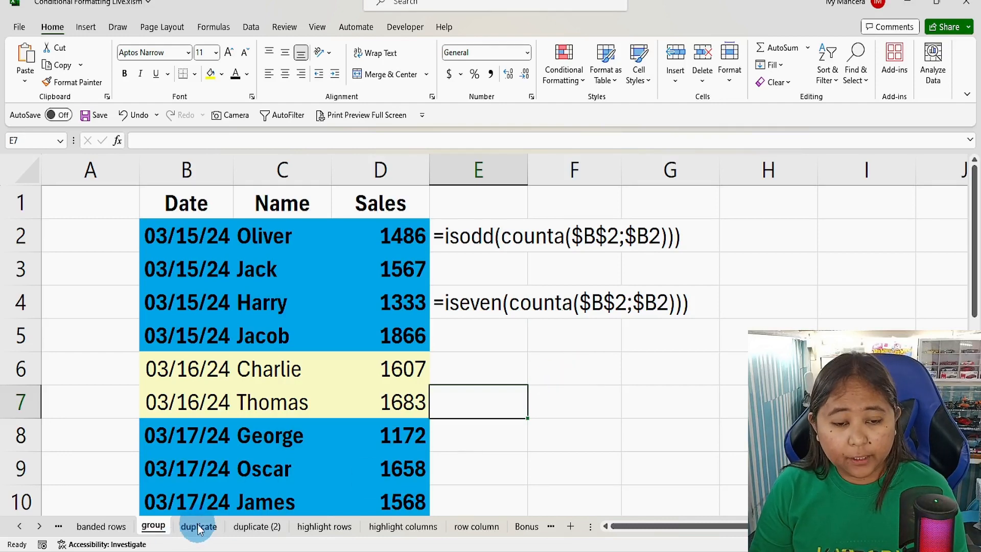
click(542, 378)
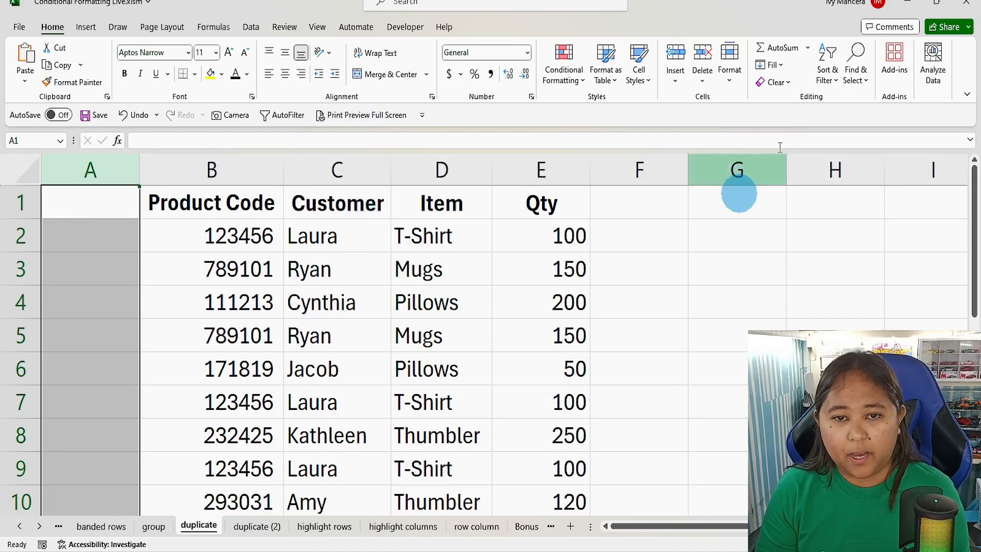
Step: Apply a Duplicate Values highlighting rule to the records in B2:E10, using light red fill with dark red text
drag(208, 235, 543, 377)
scroll(547, 332, up, 2)
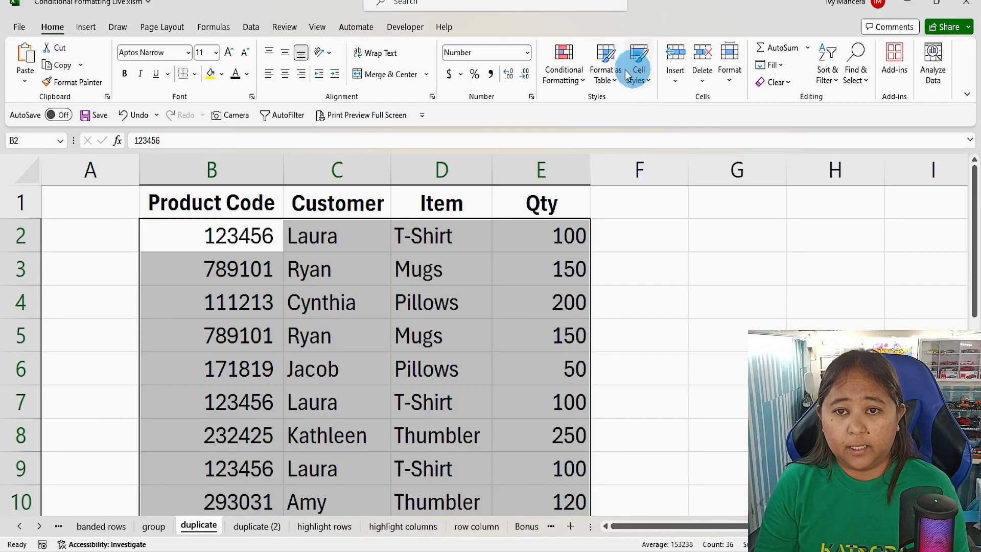
click(563, 63)
mouse_move(621, 115)
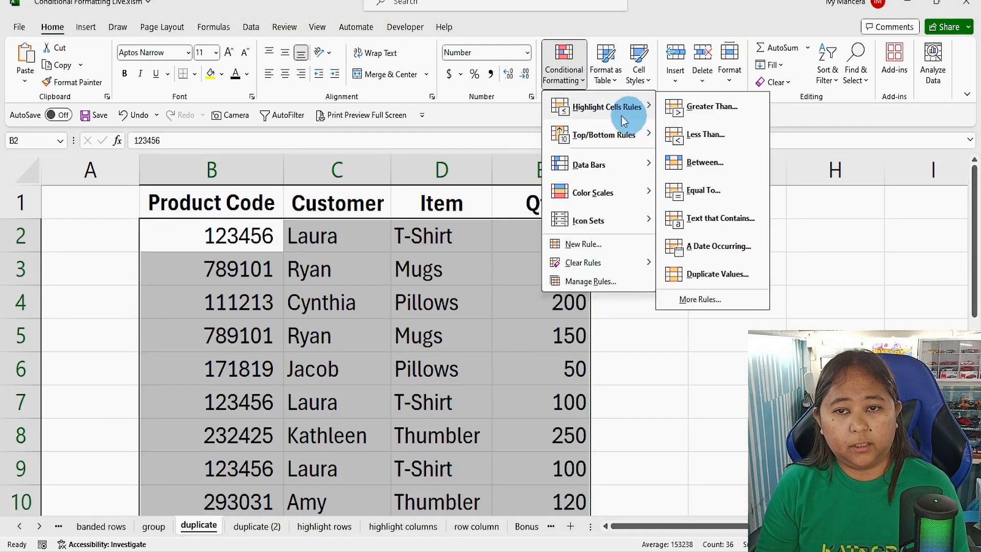
click(712, 277)
click(559, 199)
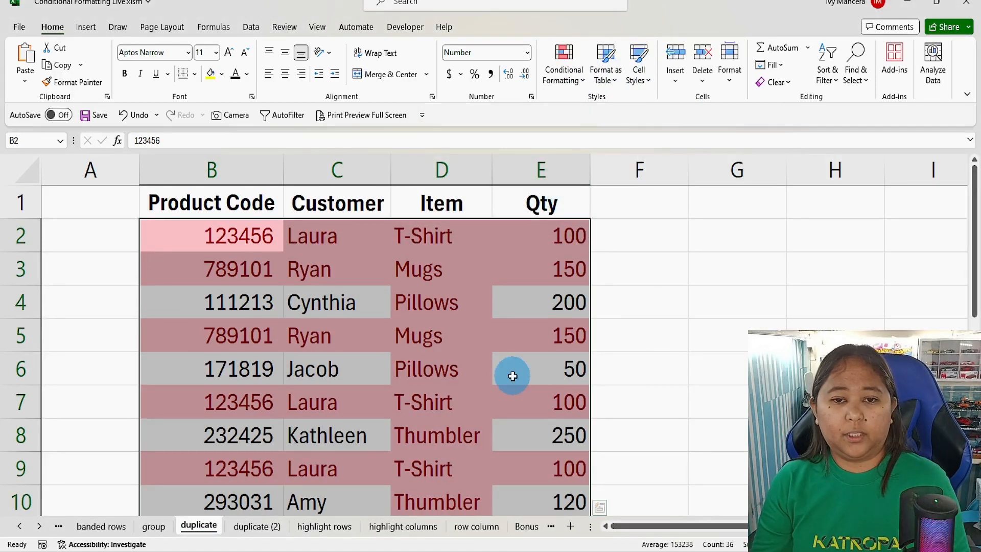
Step: Examine the highlighted Item entries for Pillows, T-Shirt and Thumbler against the rest of their rows
scroll(436, 344, down, 1)
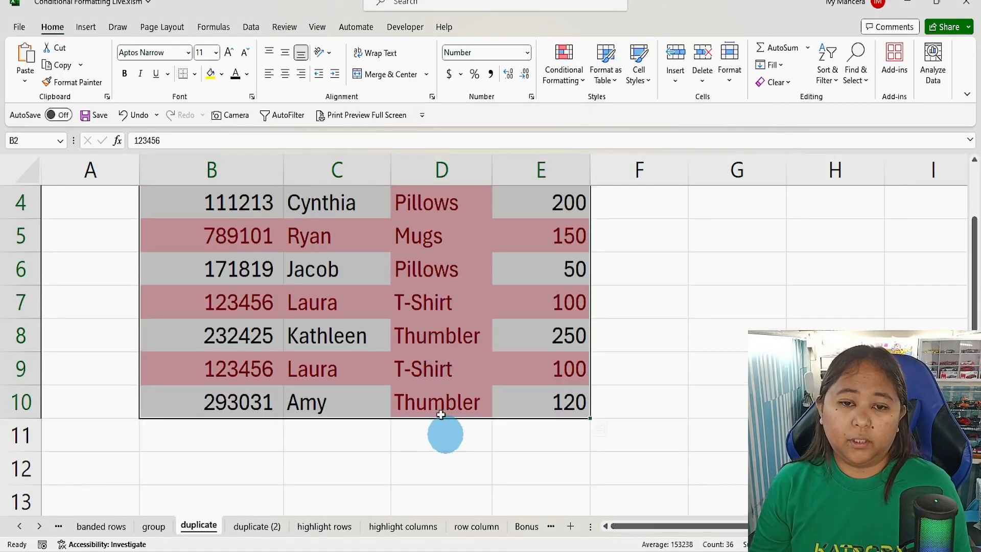
click(420, 396)
click(425, 336)
click(420, 270)
scroll(426, 296, up, 1)
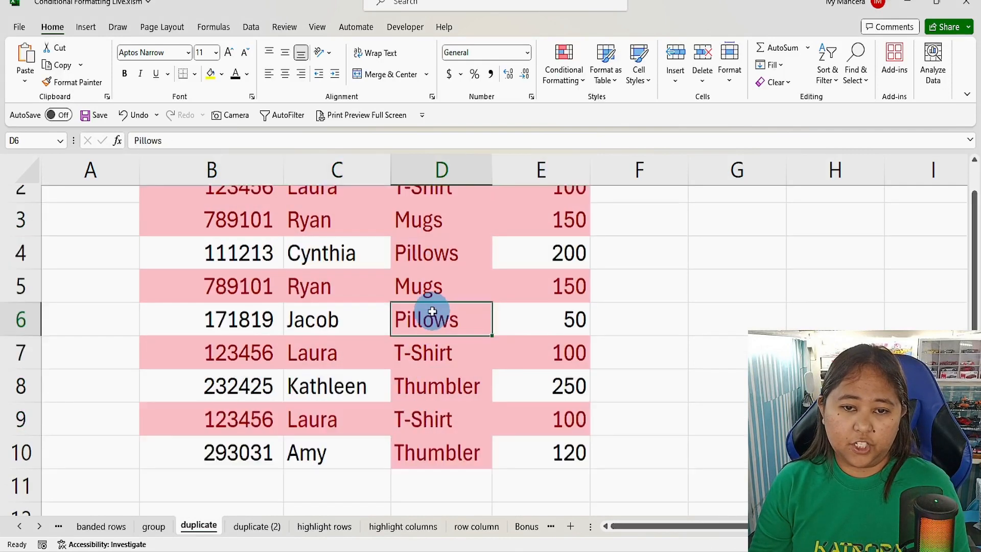
click(429, 309)
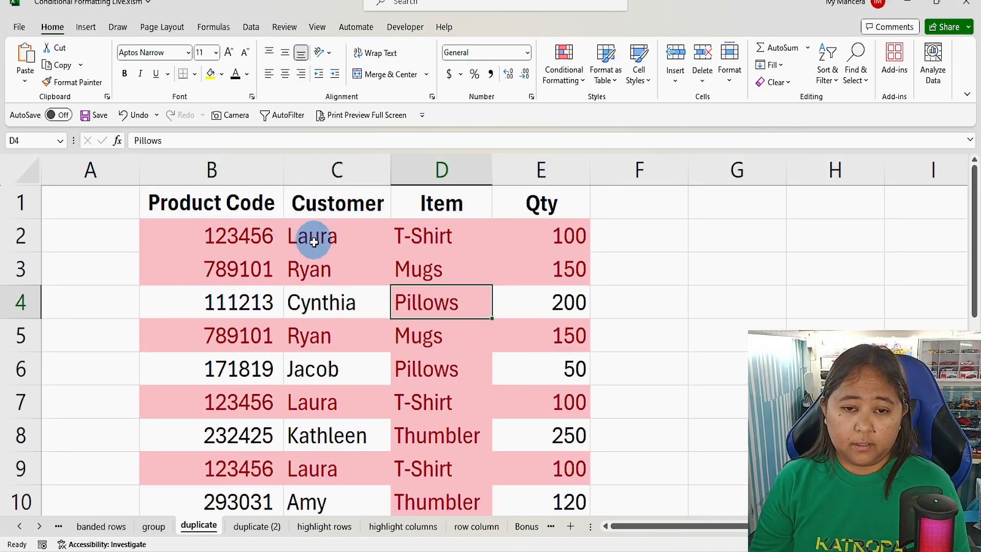
click(442, 367)
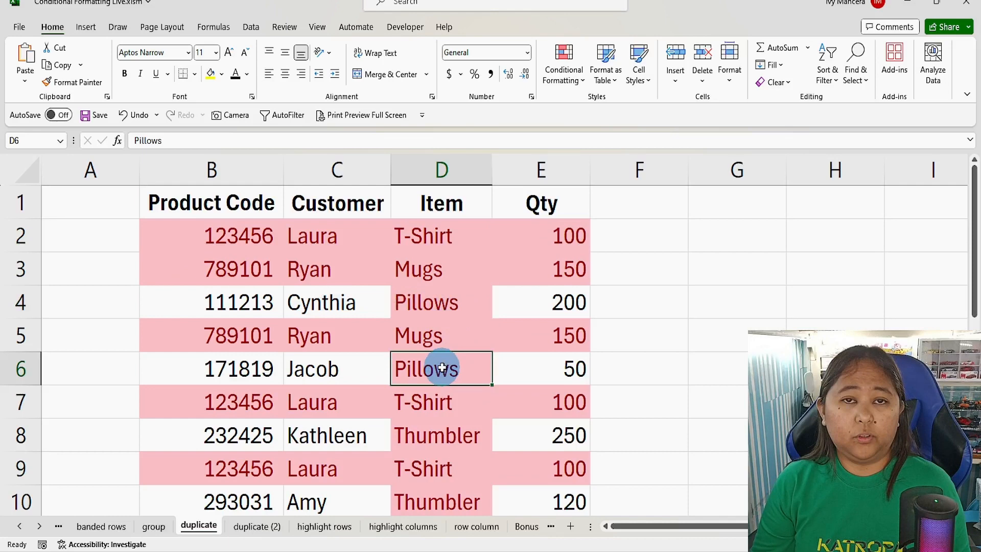
click(431, 403)
click(429, 434)
scroll(429, 442, down, 2)
scroll(430, 442, up, 1)
scroll(430, 442, up, 1)
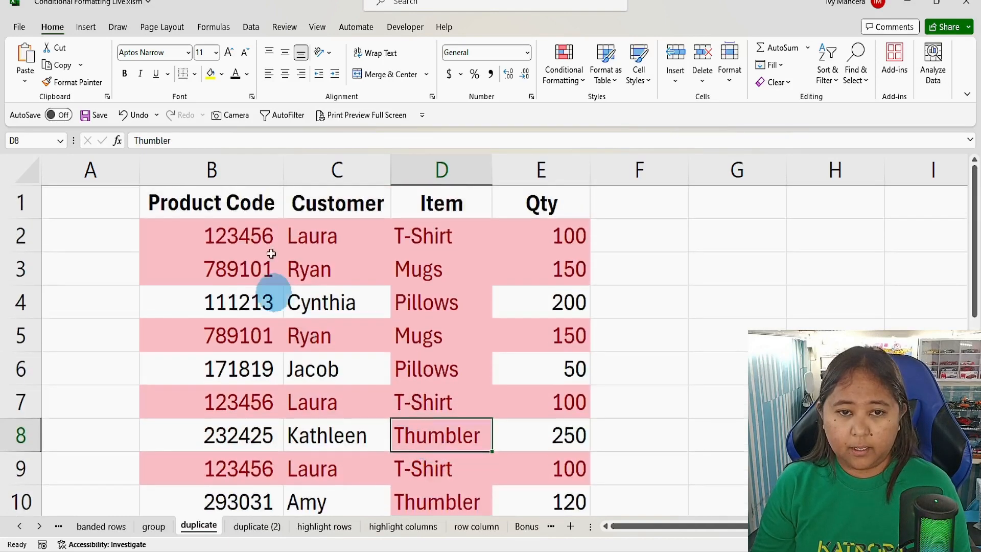
Step: Compare the complete records in rows 2 and 7, and check the row 10 record against its highlighted Item entry
drag(240, 234, 587, 233)
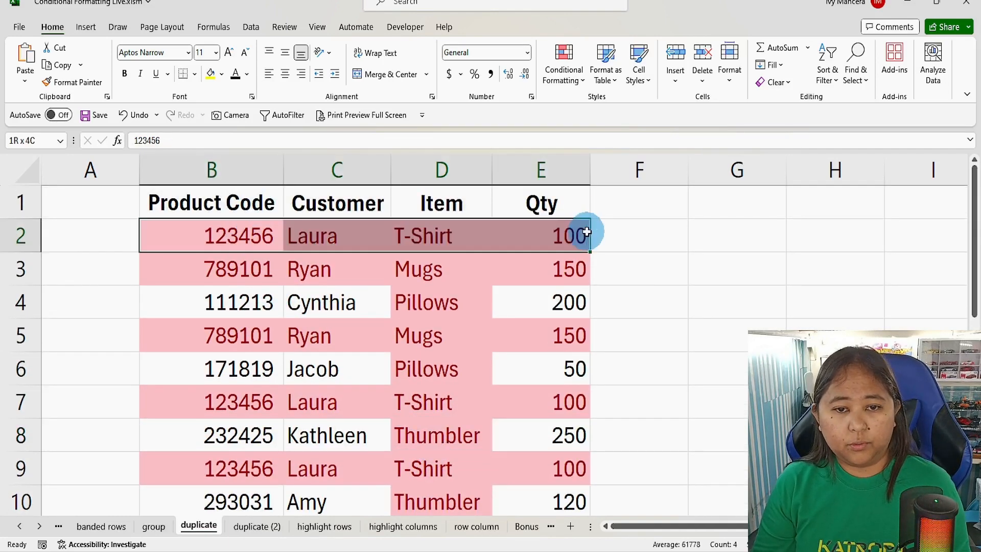
drag(278, 400, 588, 402)
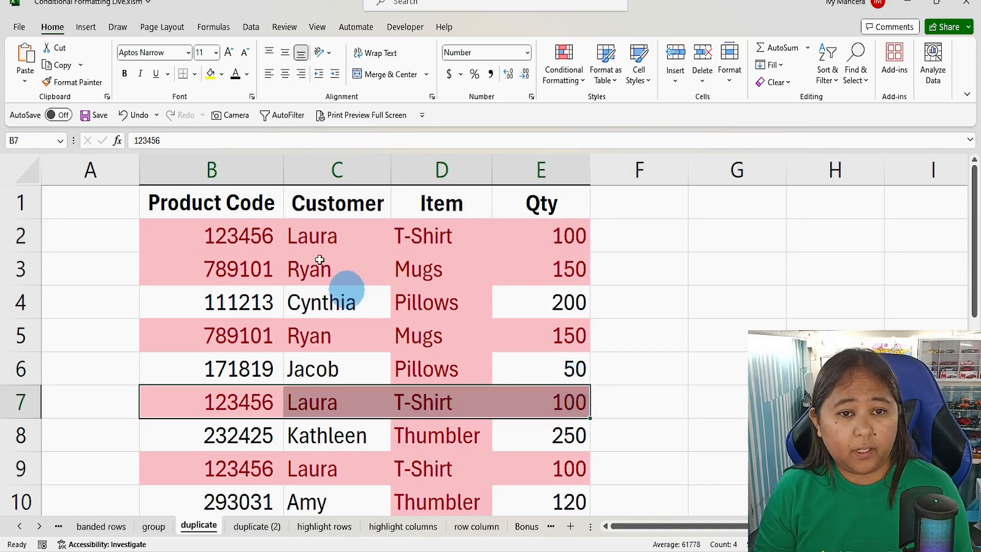
drag(252, 234, 587, 235)
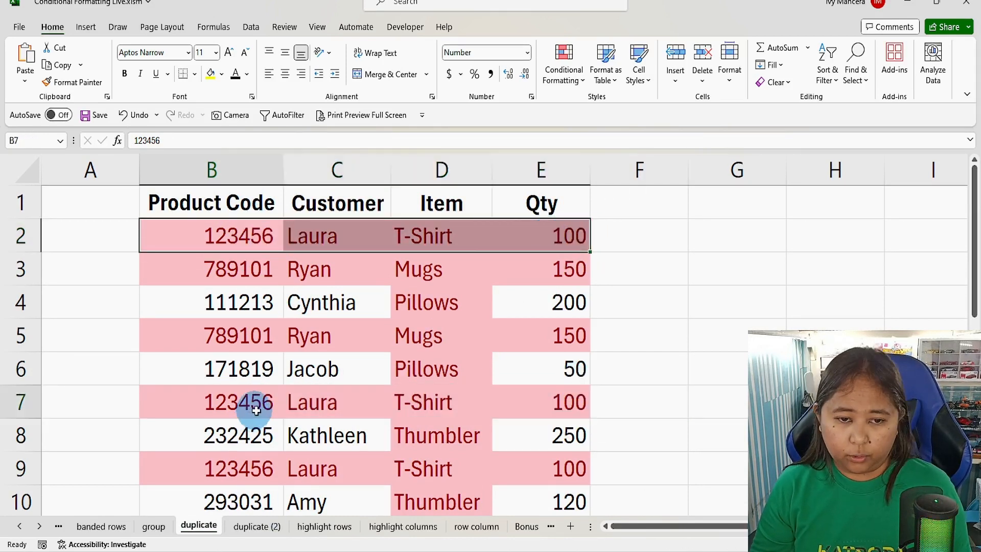
drag(256, 401, 552, 403)
scroll(552, 403, down, 1)
scroll(550, 402, down, 1)
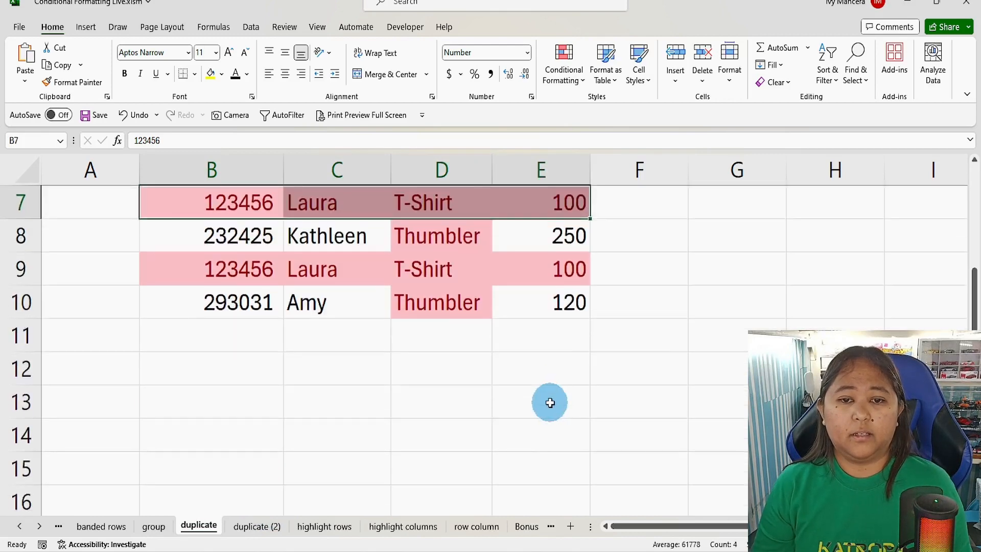
scroll(485, 450, up, 2)
scroll(424, 478, down, 1)
click(437, 340)
click(434, 402)
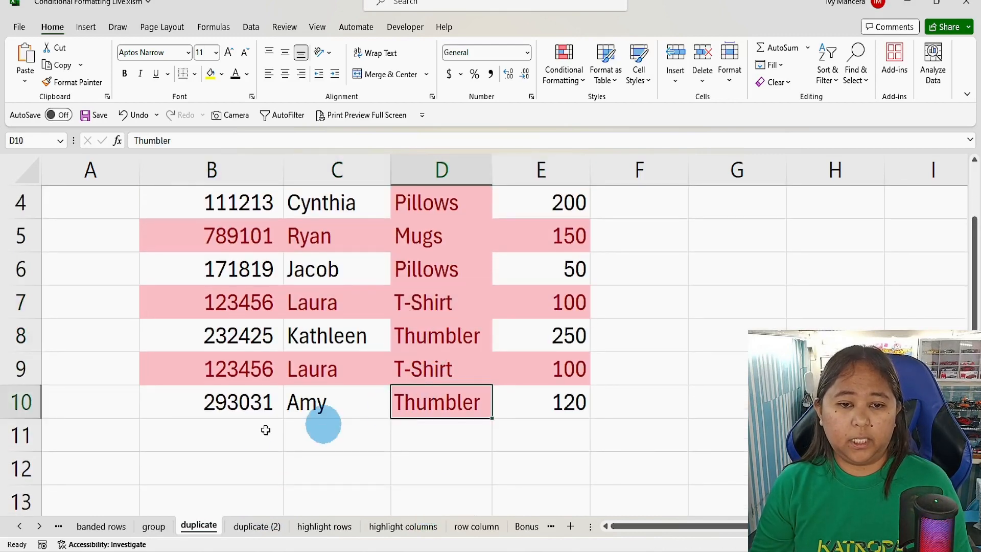
drag(249, 410, 537, 407)
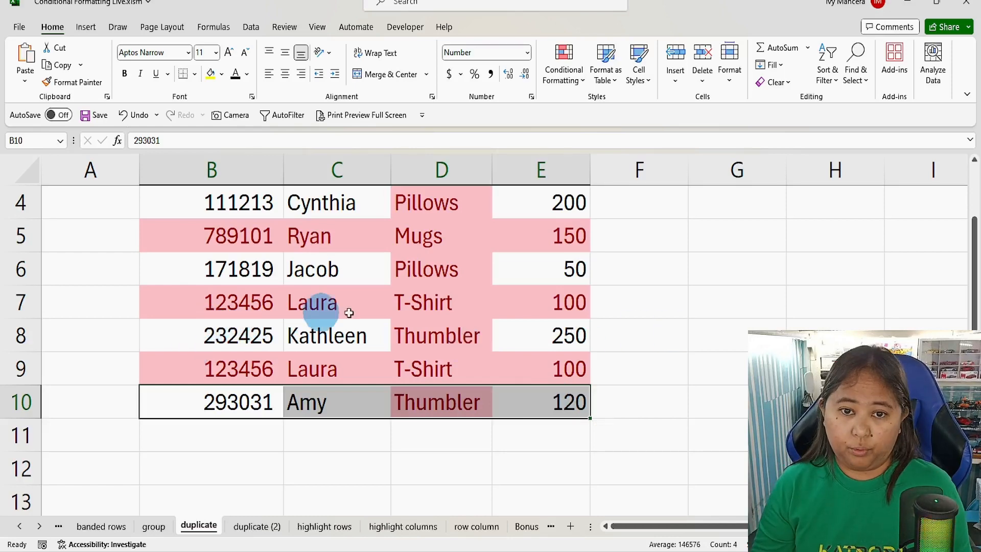
scroll(438, 400, up, 1)
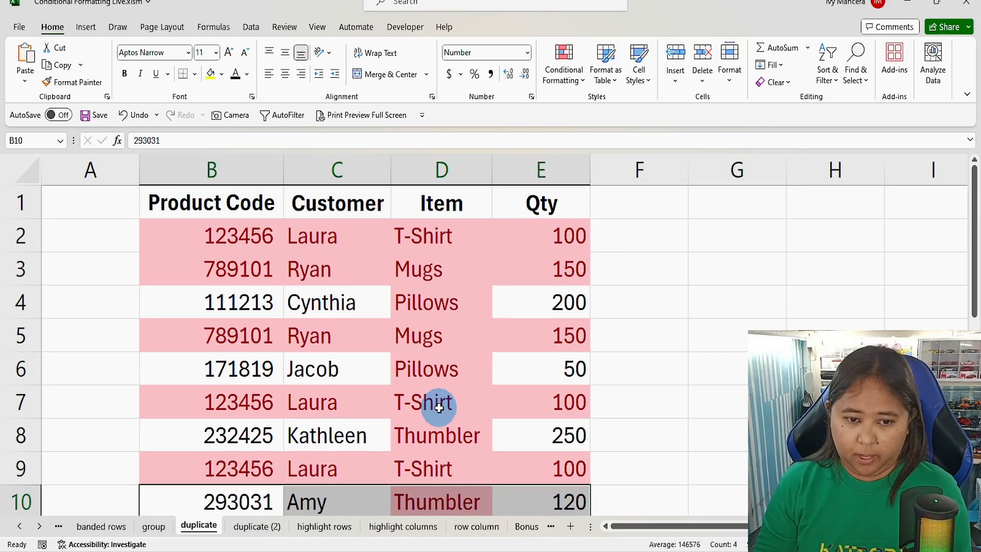
Step: Open the duplicate (2) worksheet and select its records in B2:E10 to review the data range
click(238, 525)
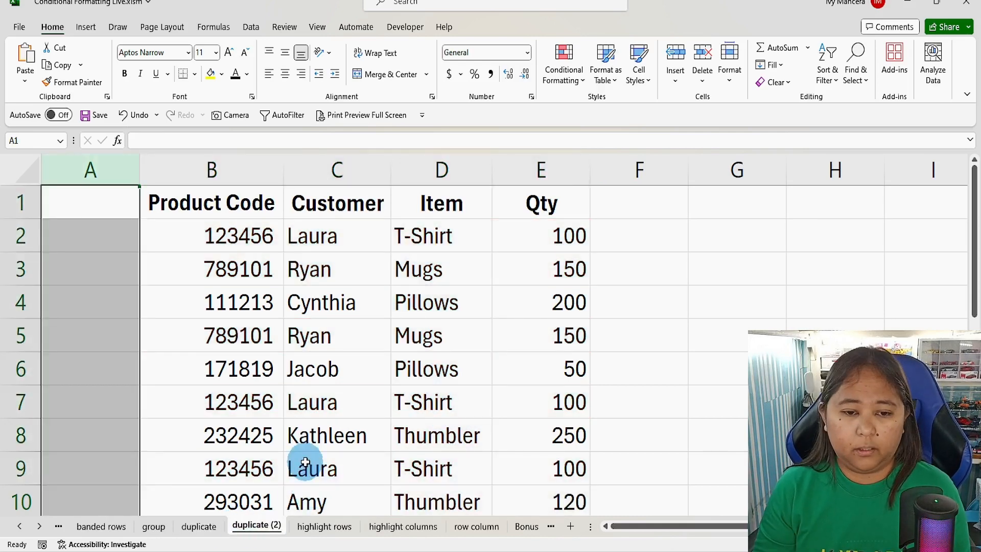
click(255, 327)
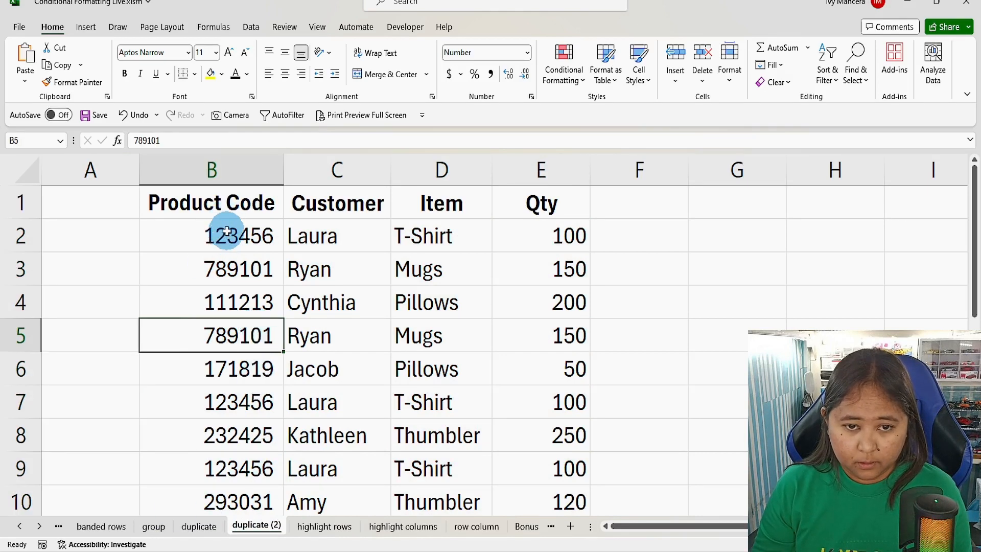
drag(227, 232, 552, 376)
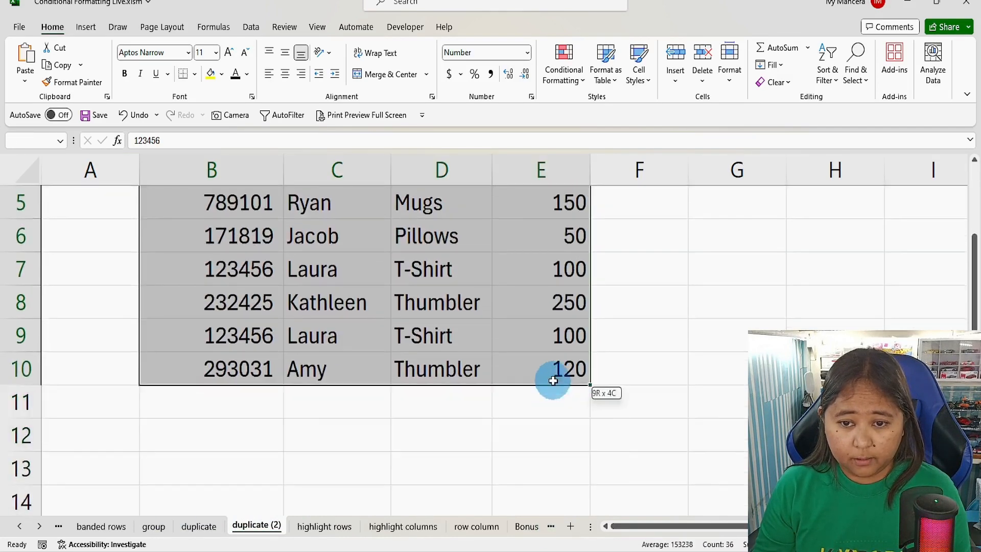
scroll(556, 380, up, 2)
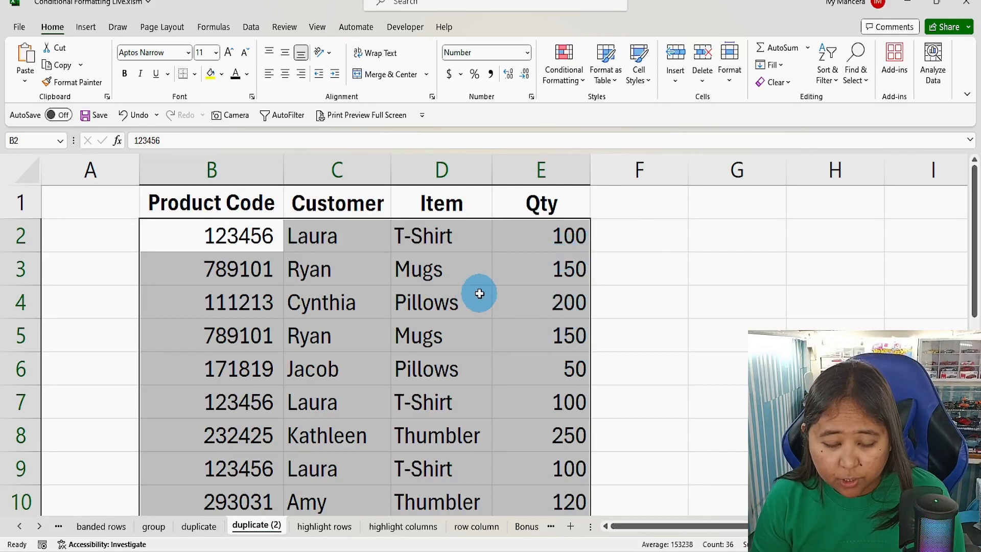
click(429, 239)
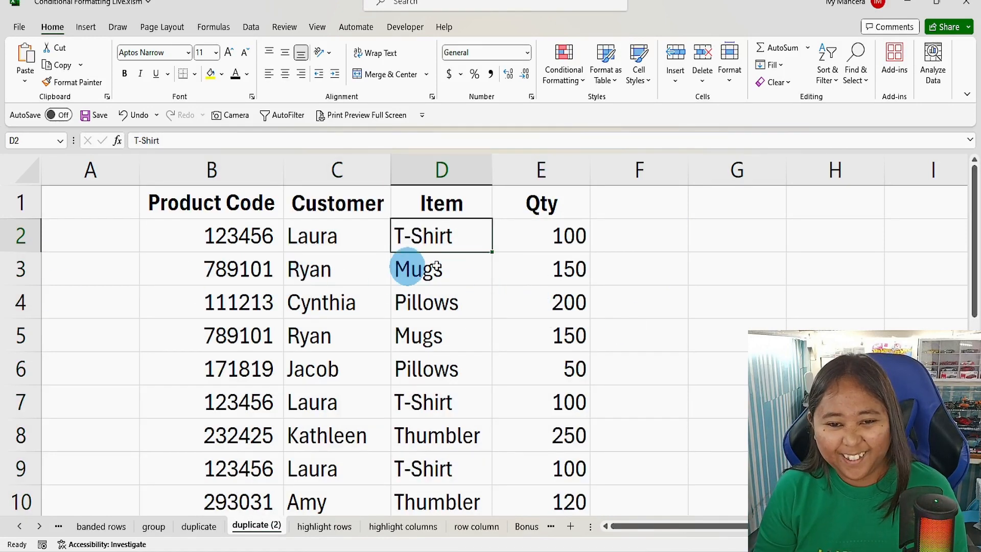
Step: Enter the formula =COUNTIF($B$2:$B$10,B2) in cell F2 to count occurrences of the first product code
click(652, 244)
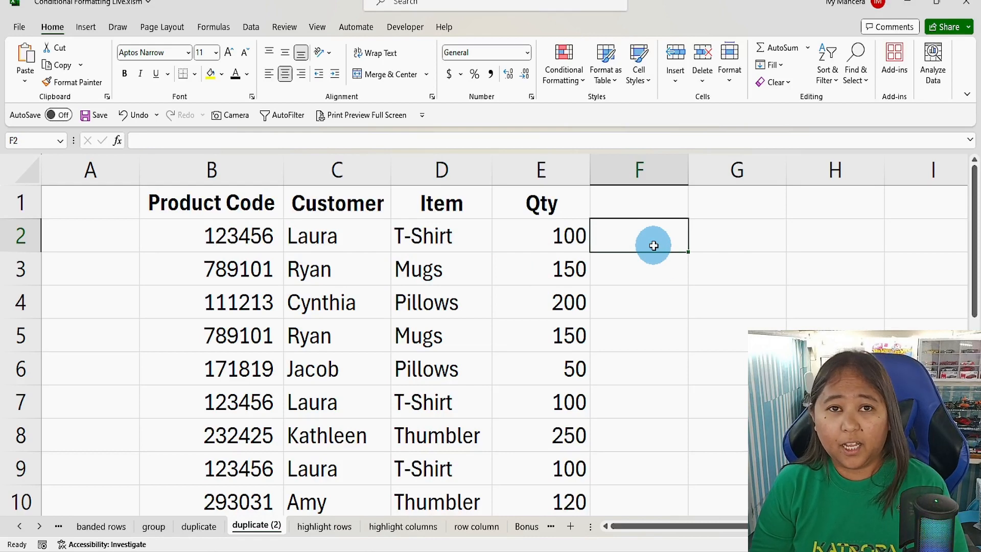
text(=)
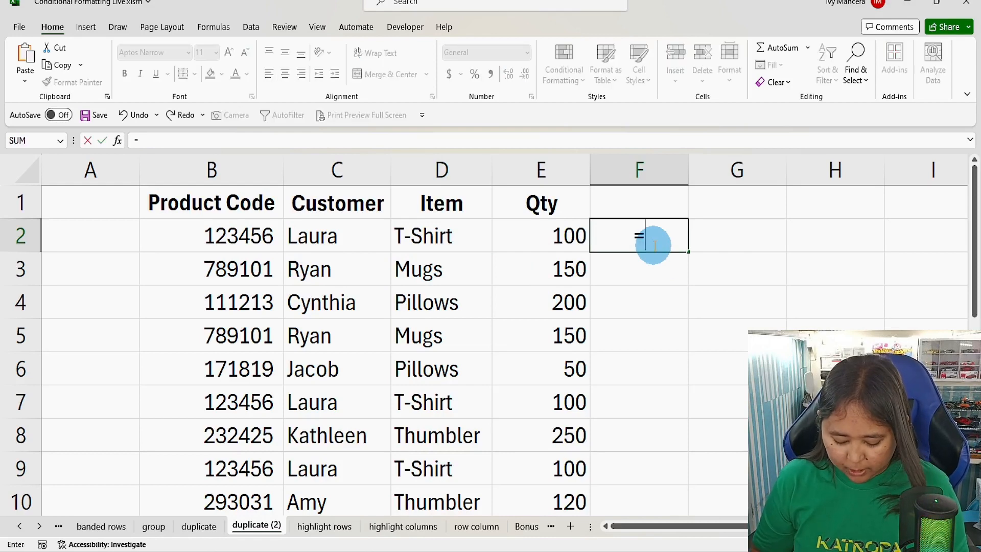
text(countif)
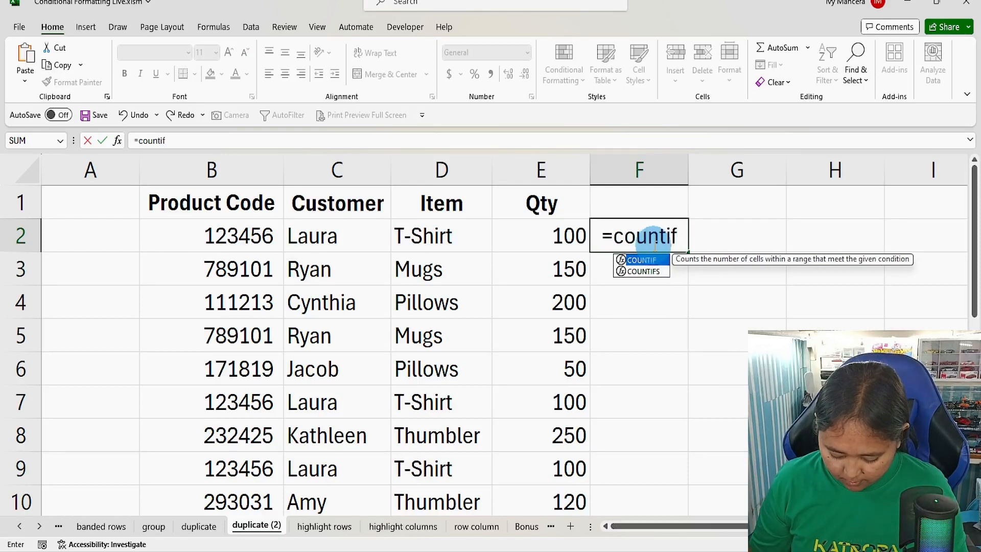
text(()
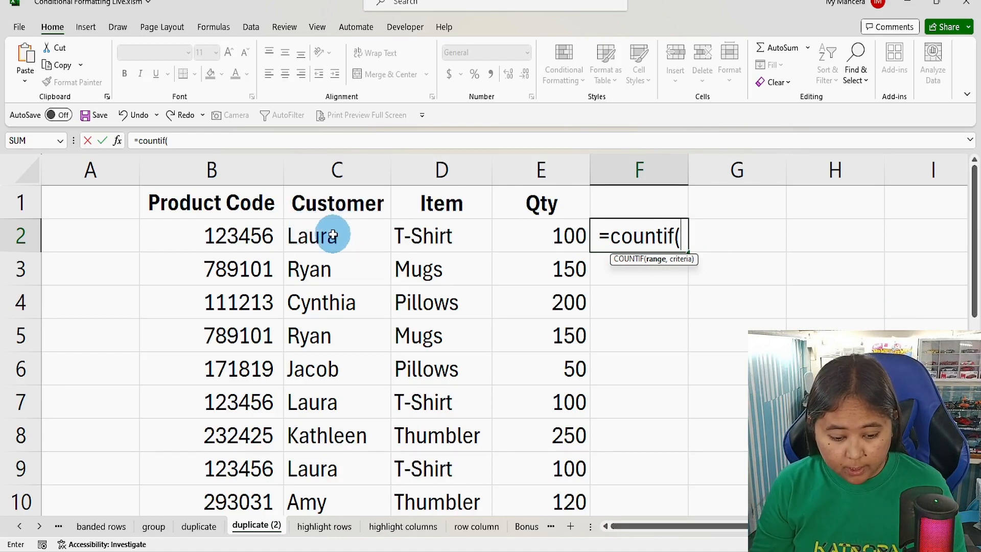
click(236, 244)
drag(235, 244, 240, 302)
scroll(241, 302, up, 2)
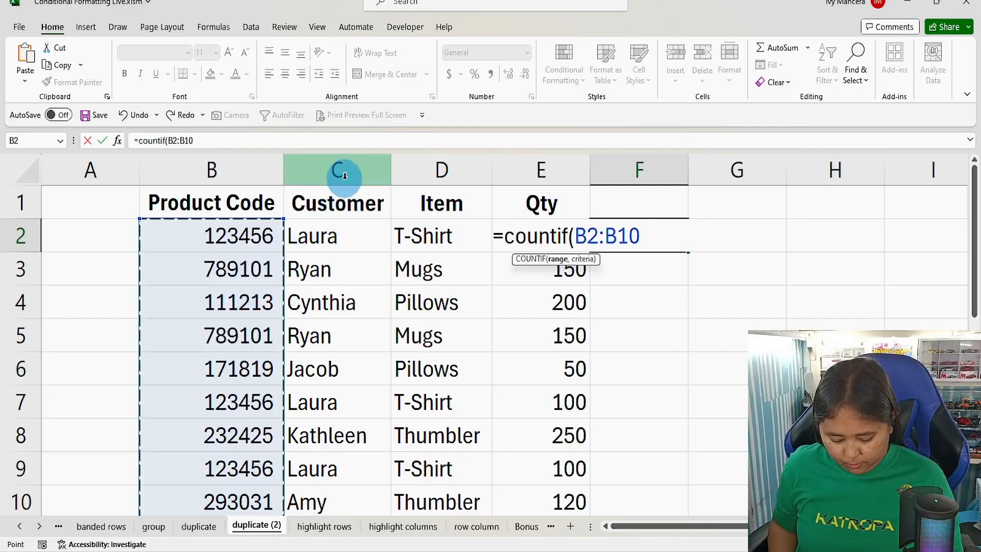
key(F4)
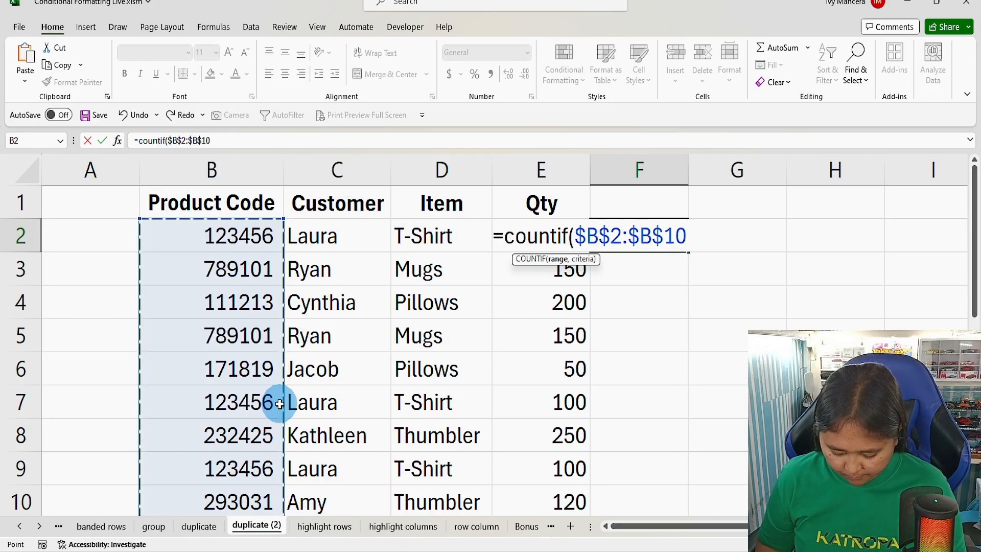
text(,)
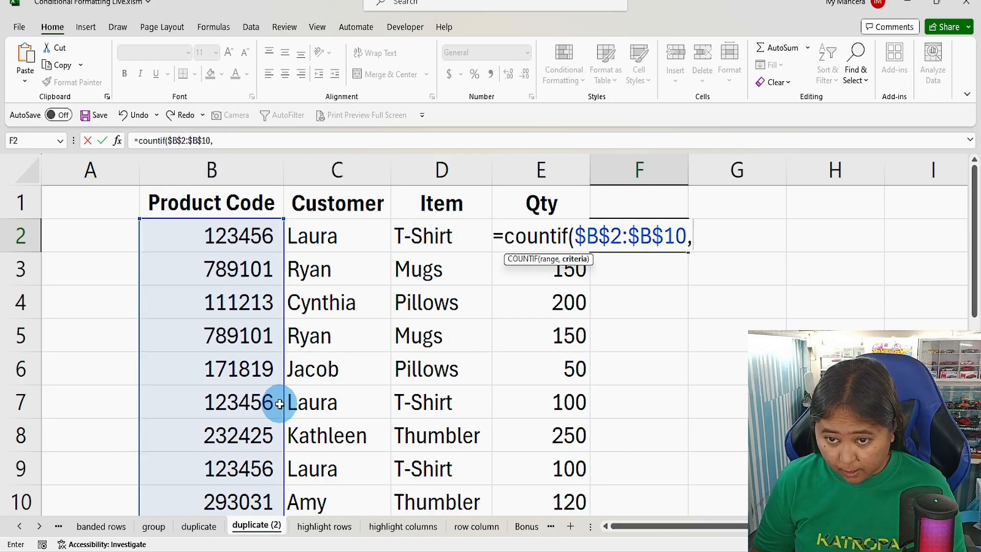
click(224, 231)
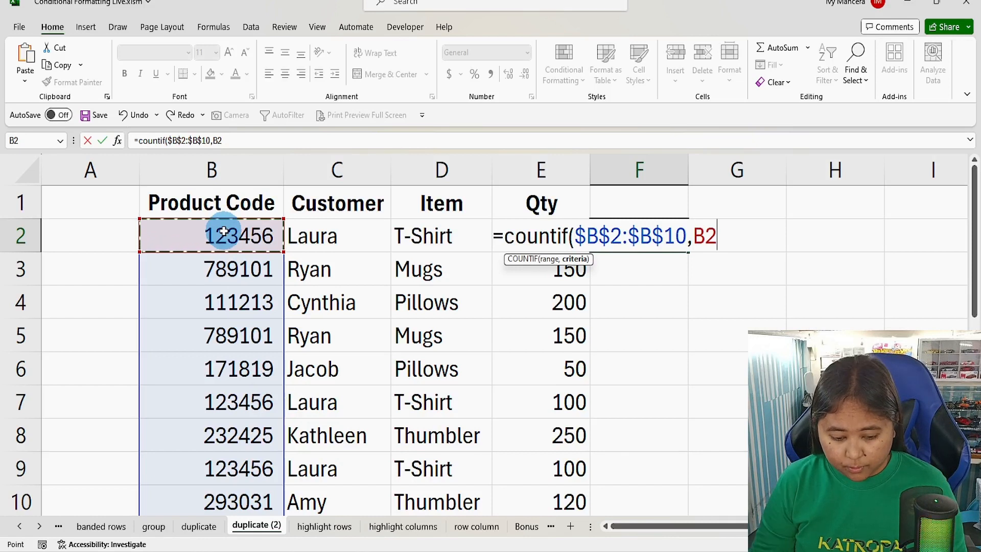
text())
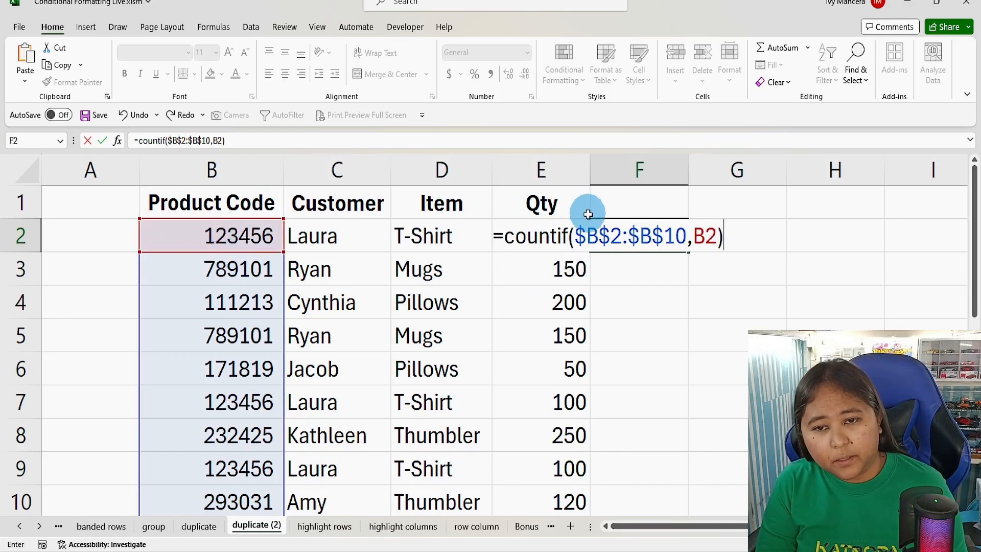
click(616, 236)
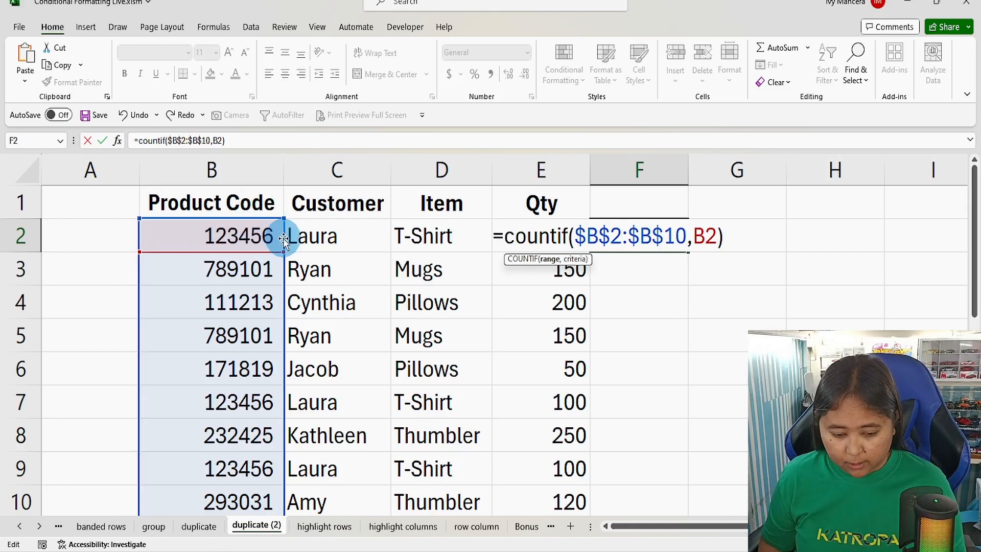
key(Return)
Step: Fill the COUNTIF formula from F2 down through F10 and compare the first two counts with their product codes
click(631, 235)
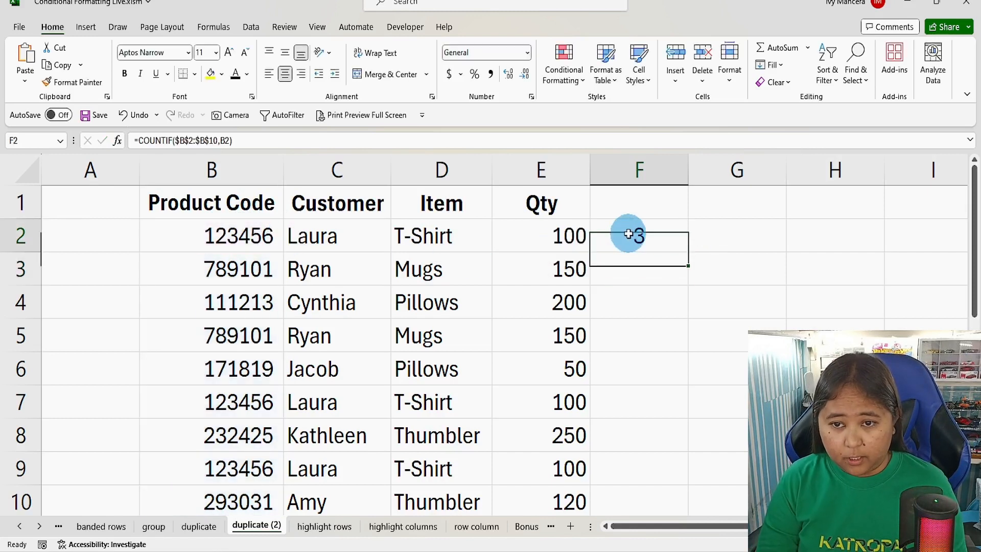
drag(690, 253, 685, 505)
click(640, 232)
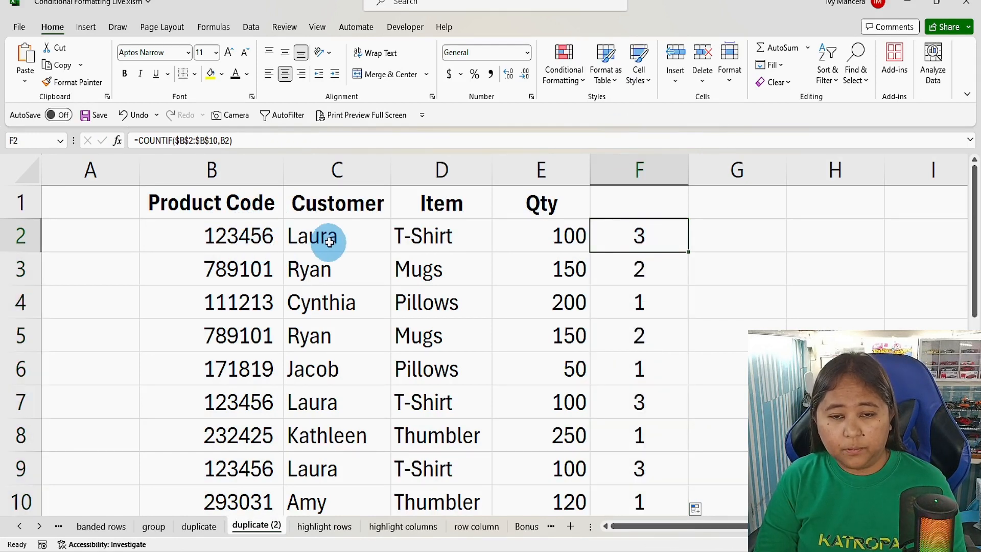
click(258, 241)
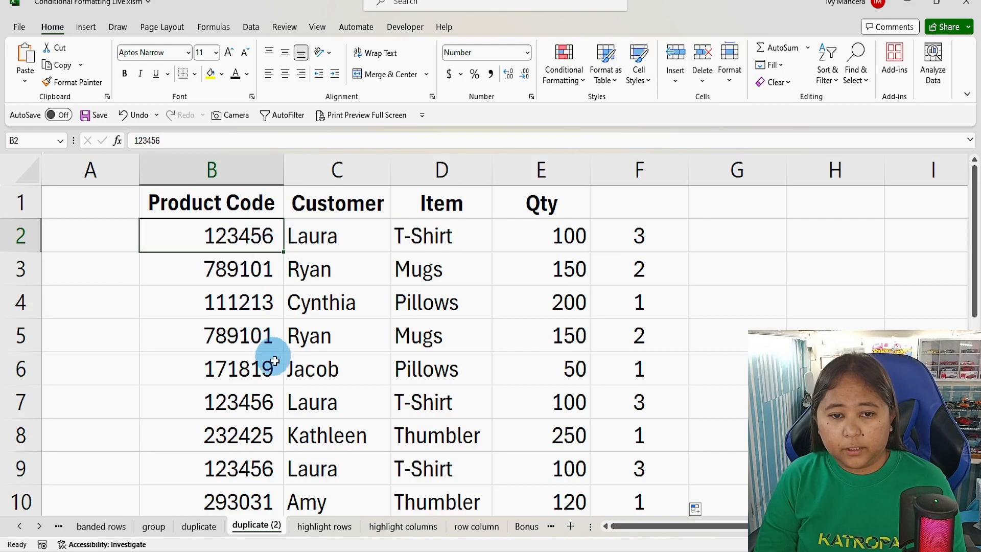
click(639, 266)
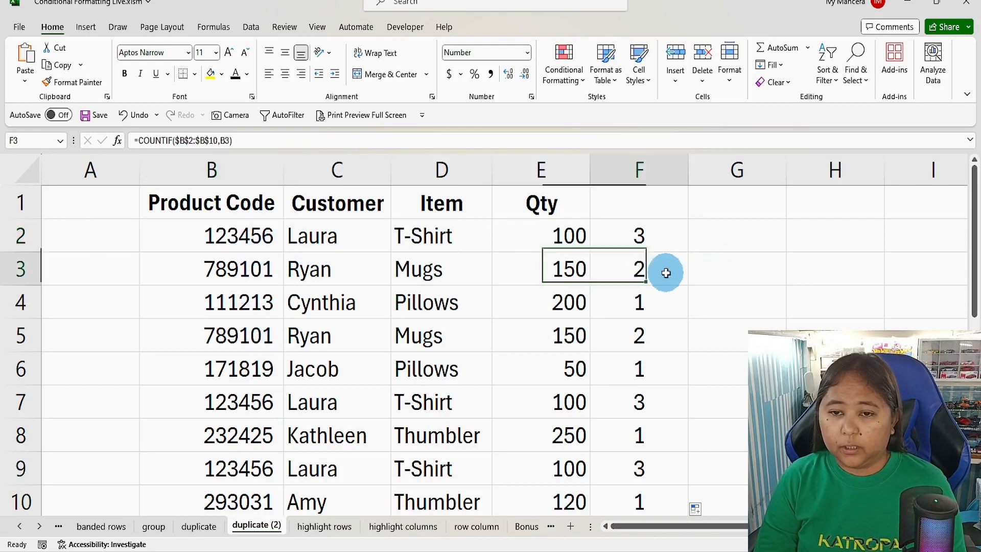
click(246, 264)
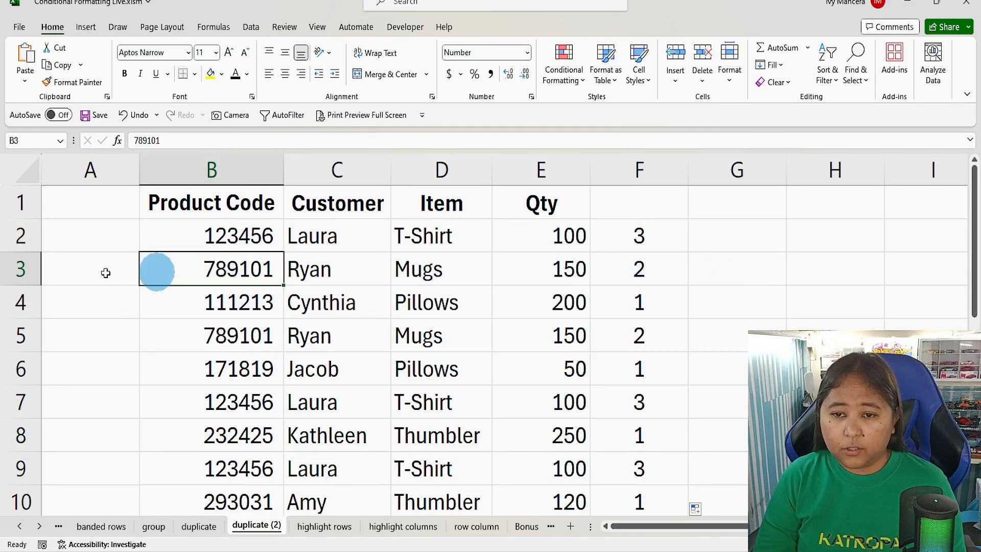
Step: Compare the records in rows 3, 4 and 6 with their counts in column F, and check the count in F8
drag(254, 268, 577, 271)
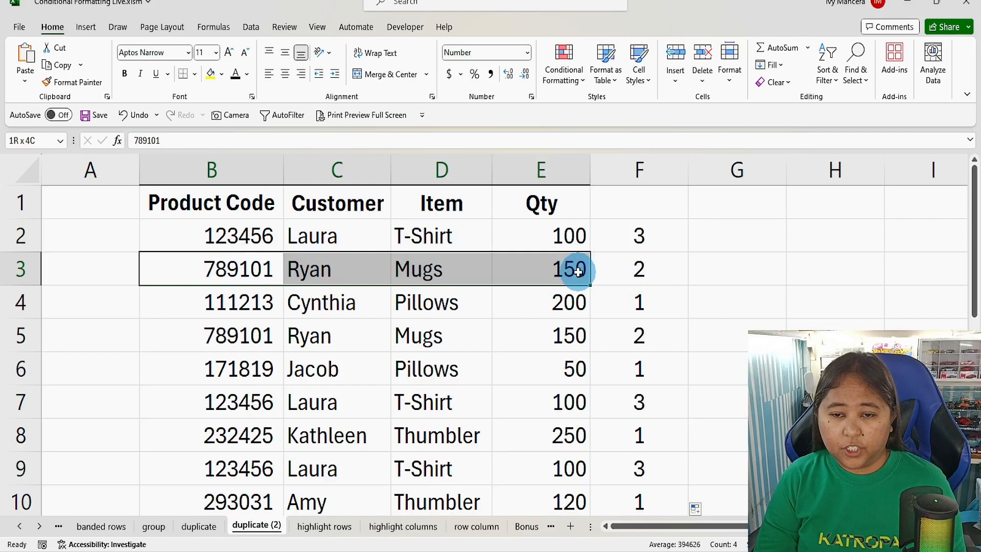
click(659, 277)
click(652, 307)
drag(214, 305, 562, 305)
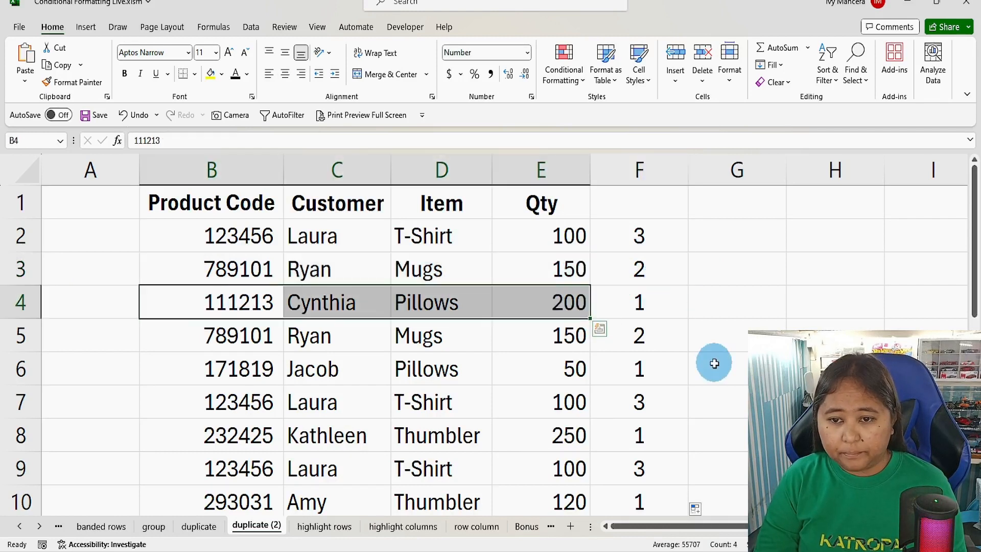
click(608, 368)
drag(248, 367, 552, 368)
click(608, 440)
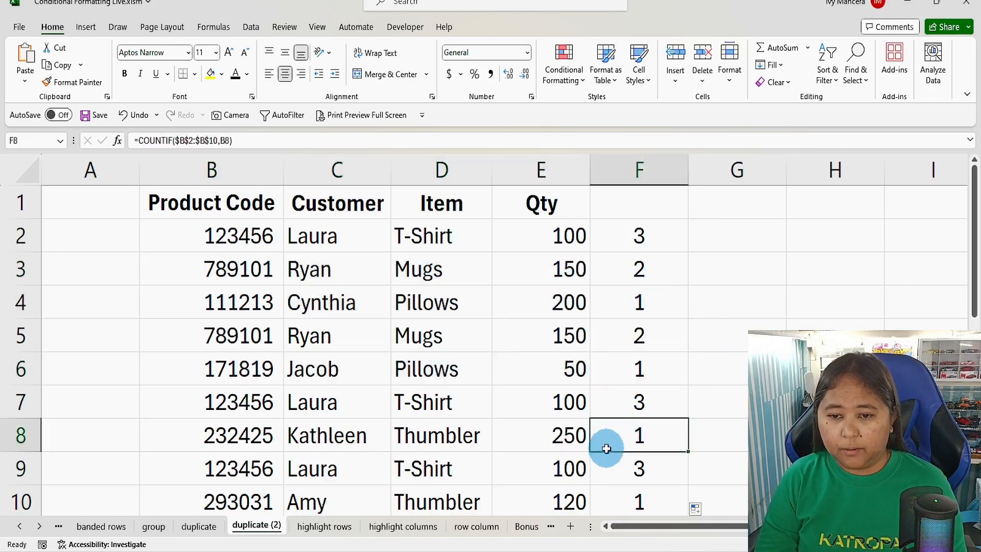
Step: Check the COUNTIF results in cells F2, F7 and F10
click(639, 242)
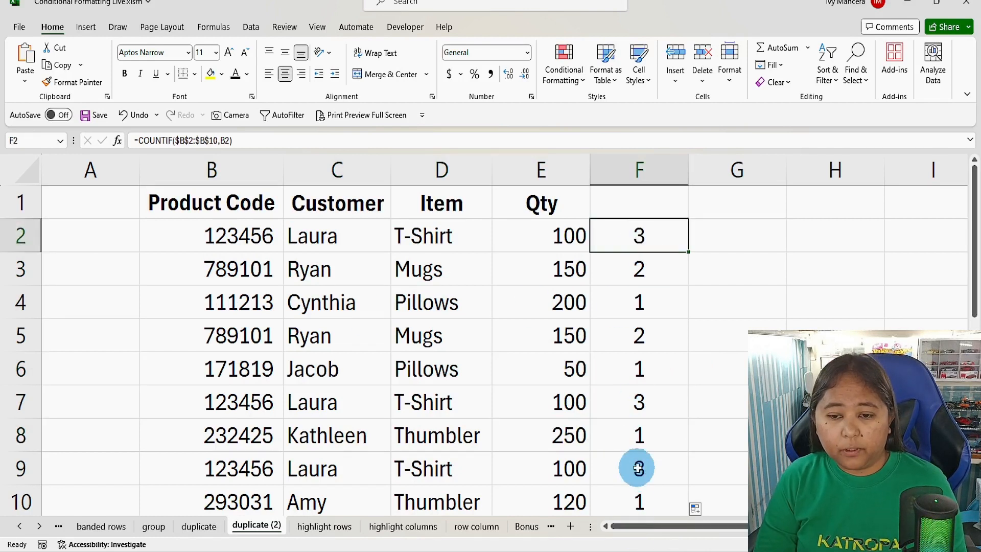
click(639, 401)
click(641, 496)
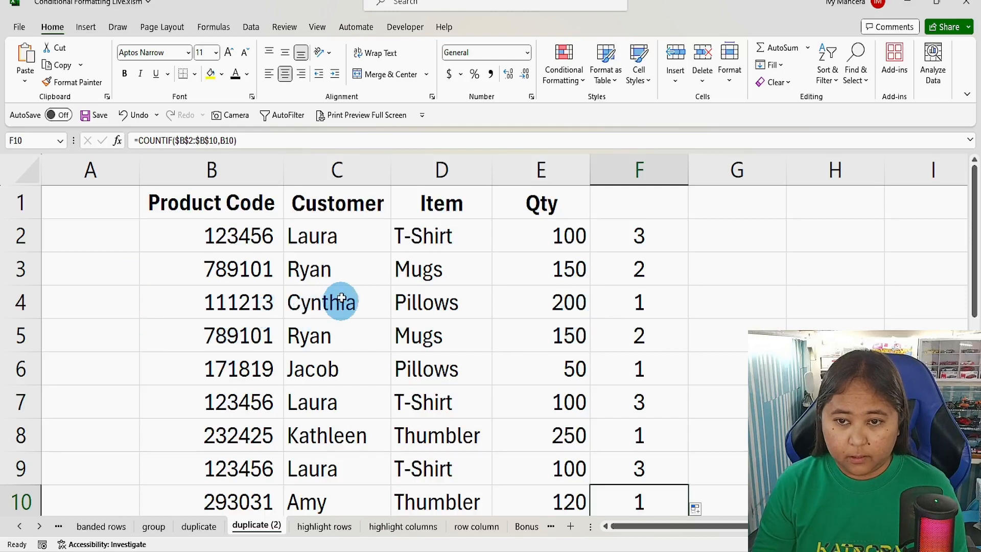
Step: Start a new conditional formatting rule for B2:E10 that uses a formula to determine which cells to format
drag(252, 235, 531, 496)
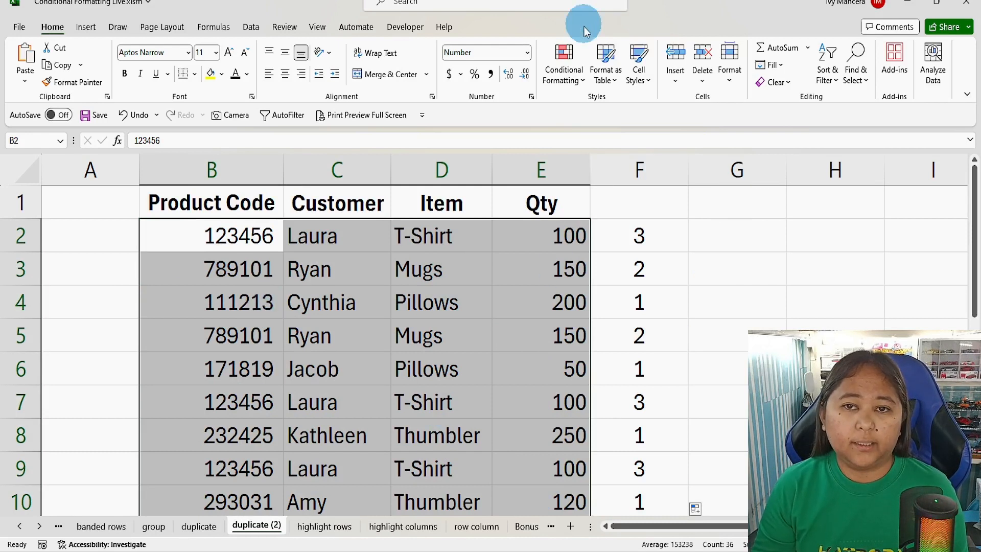
click(584, 82)
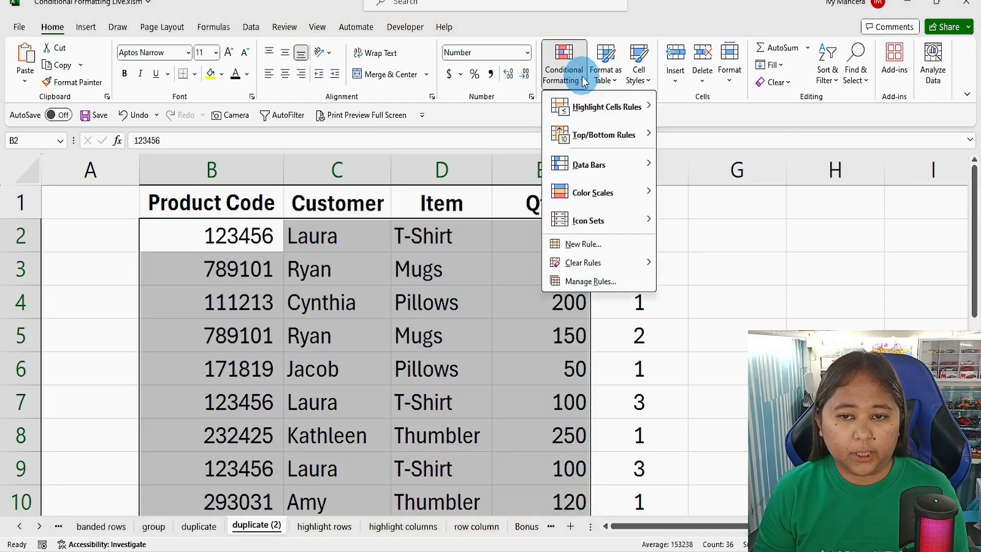
key(alt+h)
key(l)
key(n)
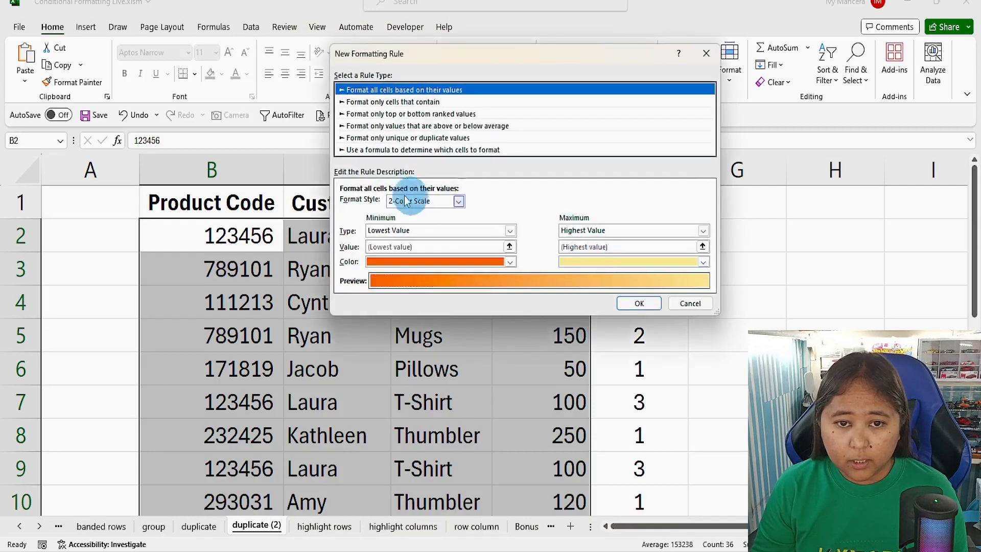
click(376, 149)
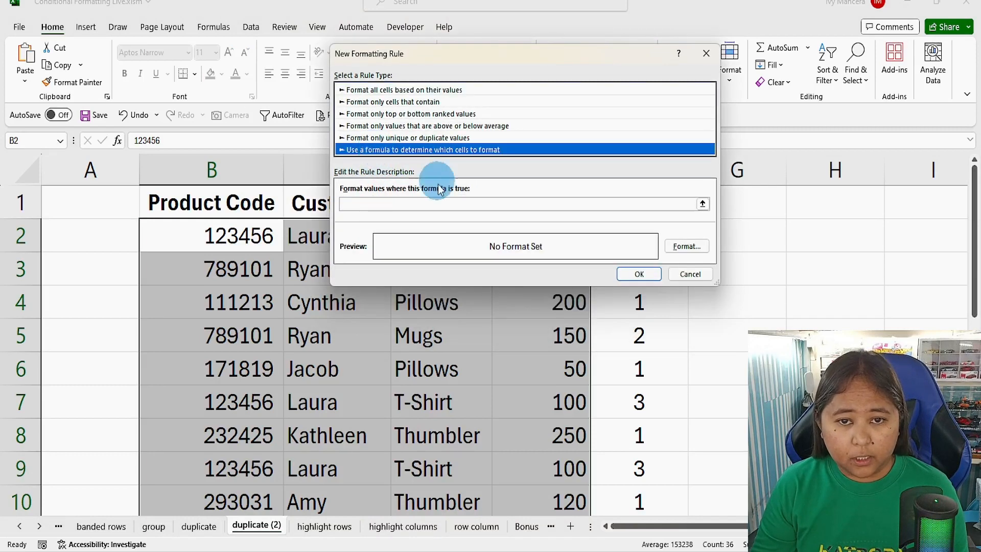
Step: Enter =$F2>1 as the rule's formula, moving the dialog aside so the counts in column F can be seen
click(351, 204)
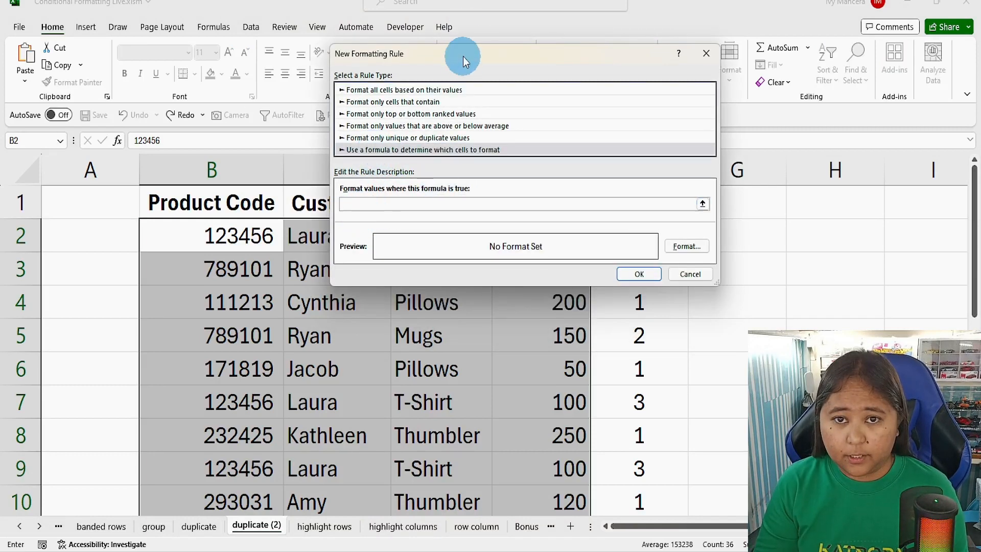
drag(462, 61, 328, 73)
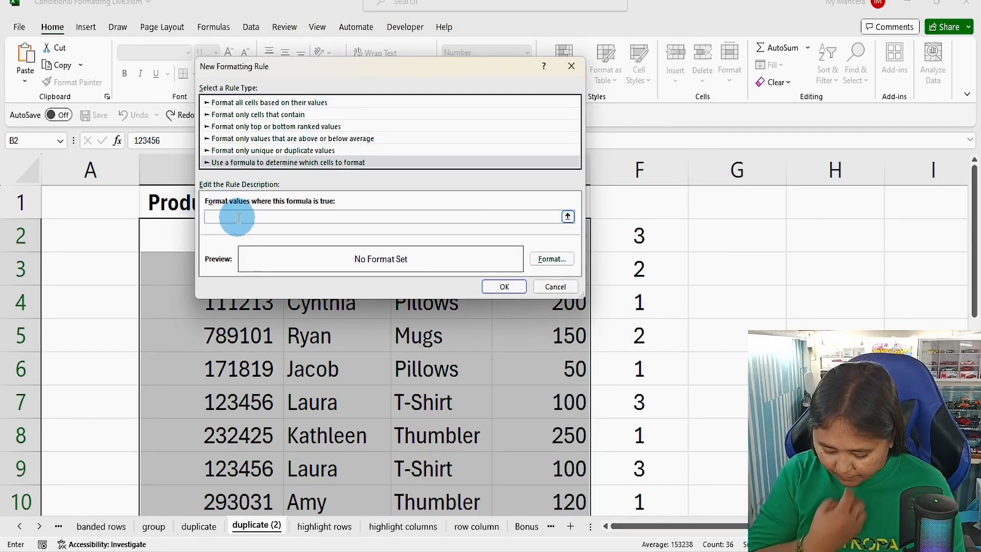
text(=)
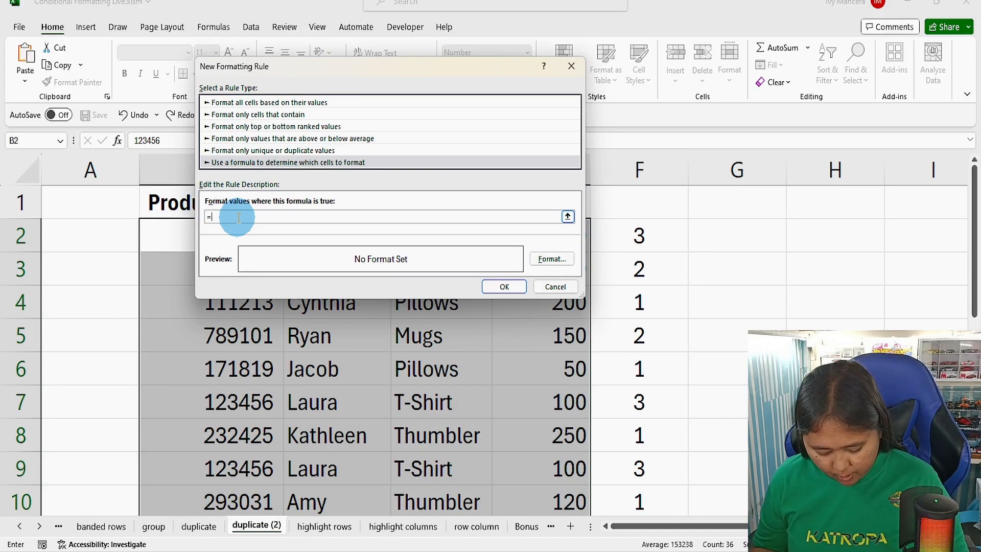
text($)
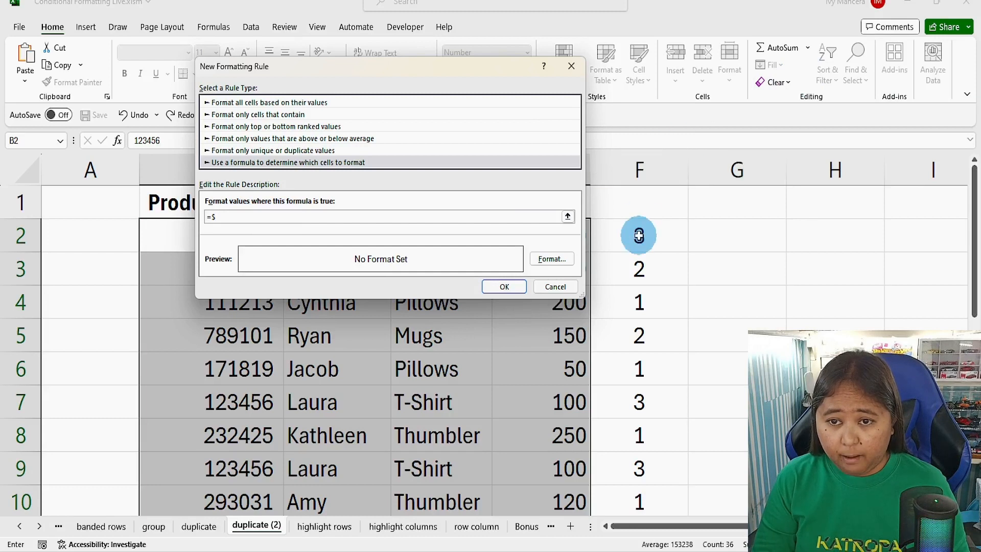
text(F)
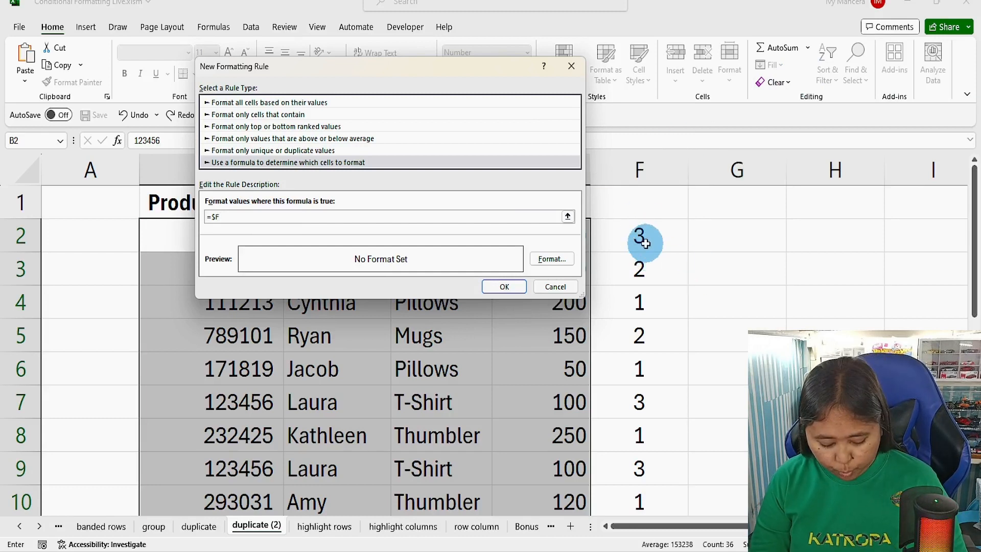
text(2)
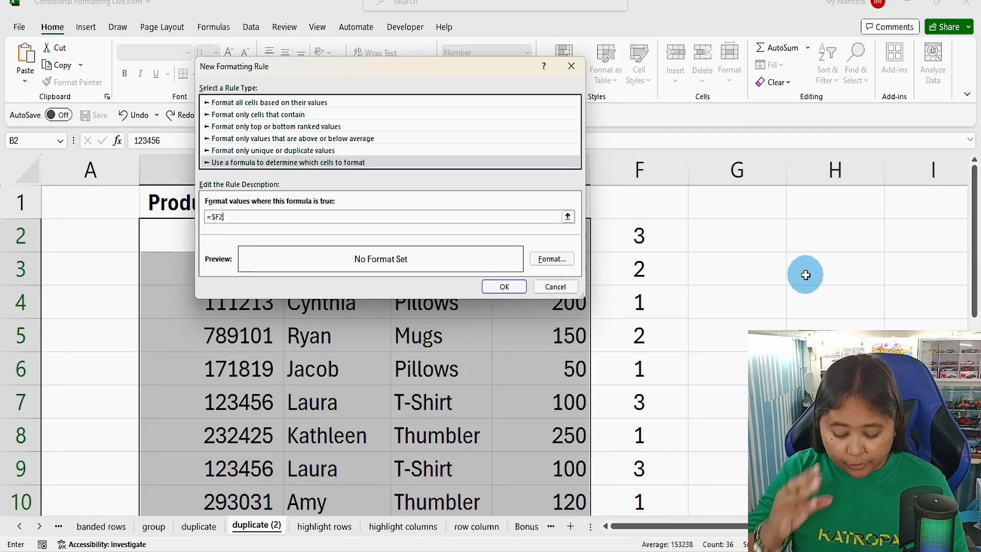
text(>)
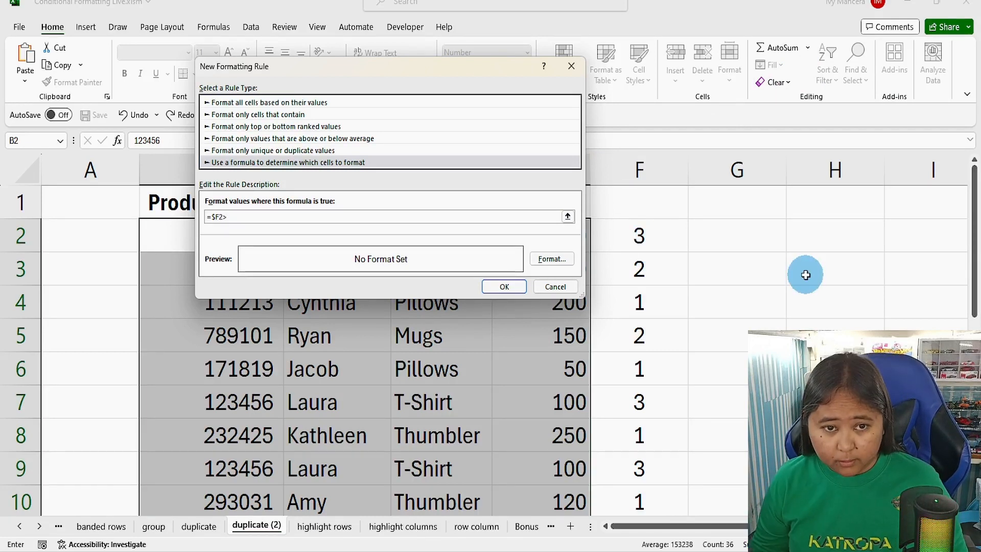
text(1)
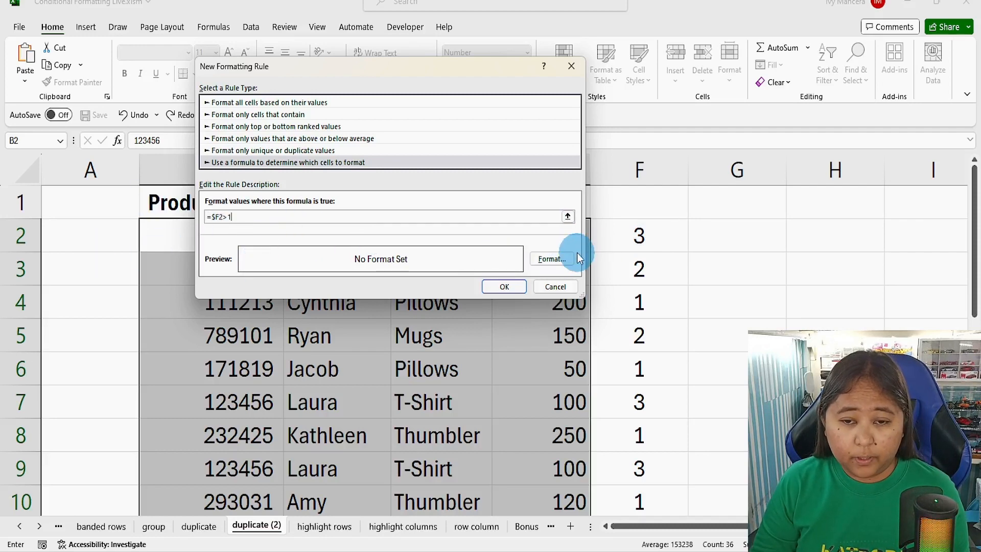
Step: Give the rule a light blue fill and bold font, and apply it to the records
click(545, 259)
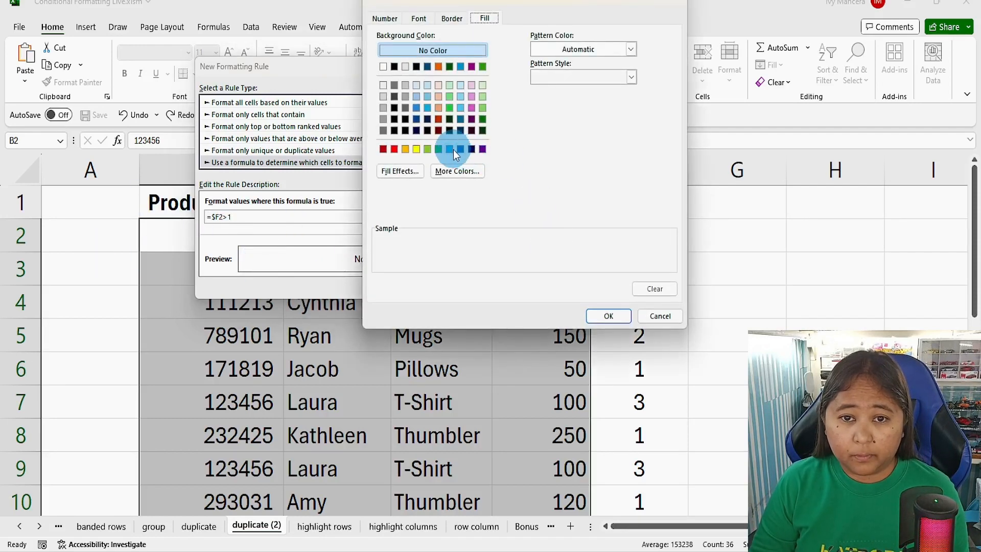
click(449, 148)
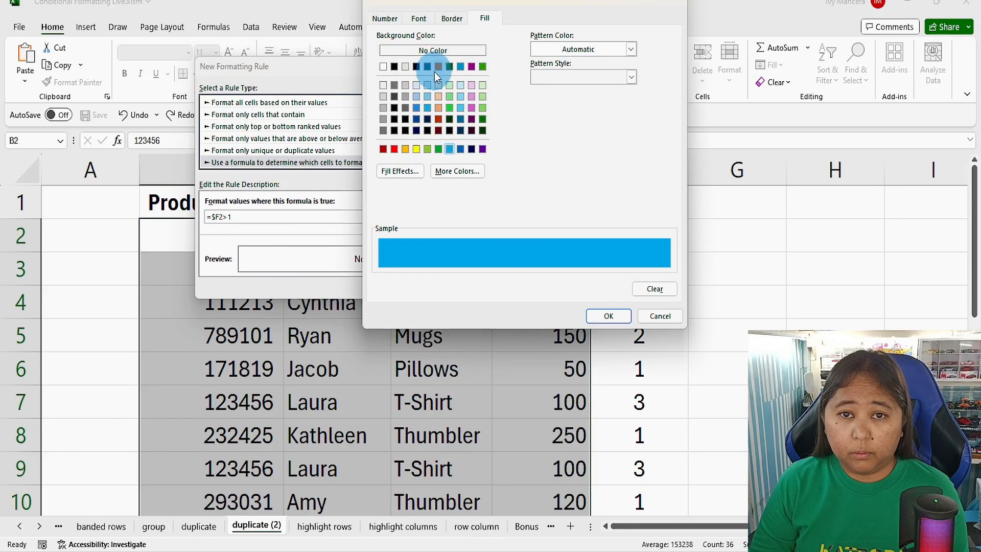
click(422, 23)
click(550, 79)
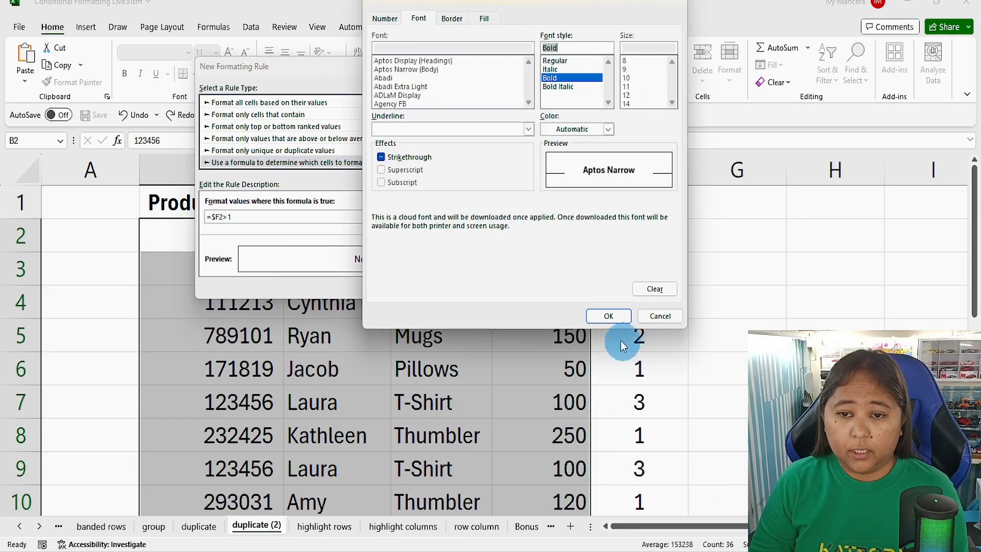
click(608, 316)
click(502, 285)
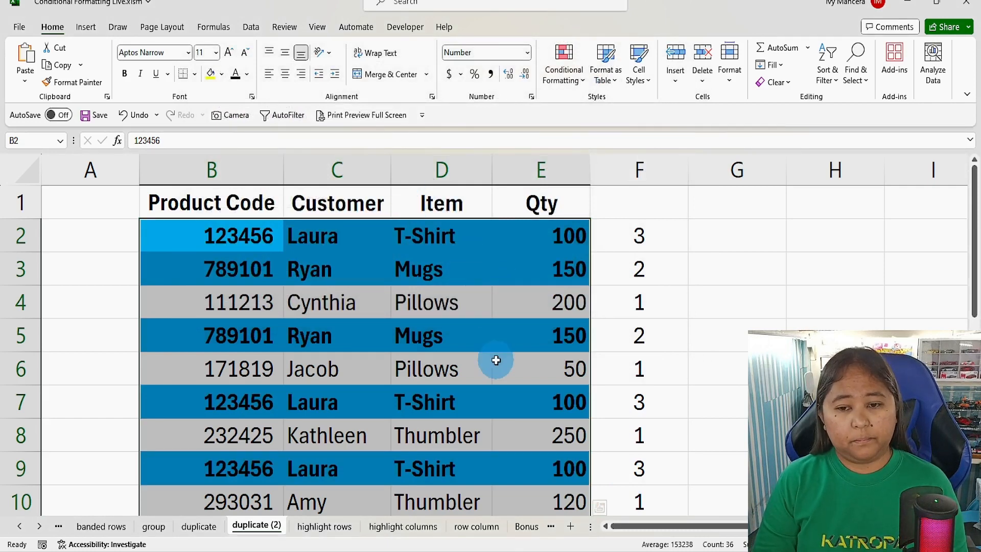
click(295, 243)
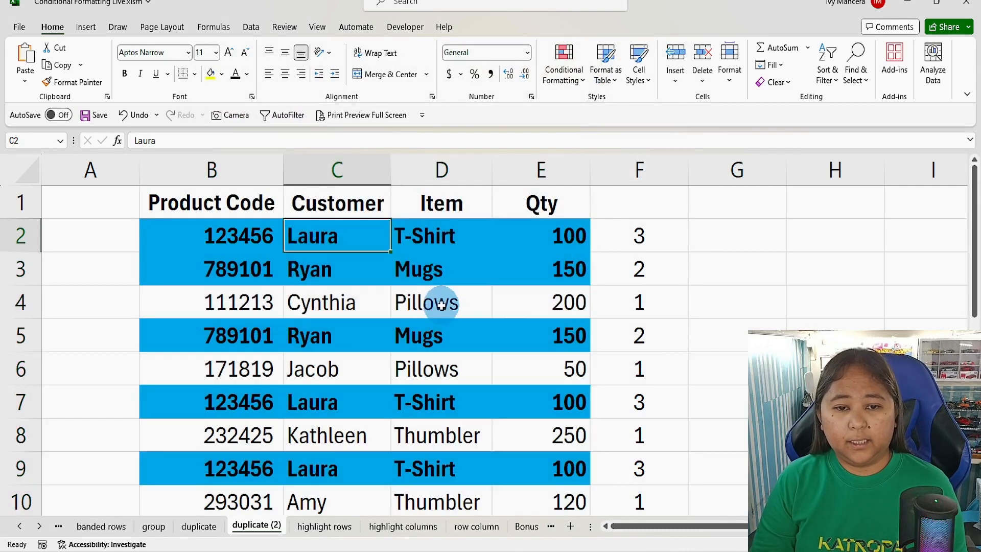
Step: Check the highlighted Item entries in rows 4, 6, 8 and 10 of the duplicate worksheet, and return to duplicate (2)
click(202, 526)
click(418, 302)
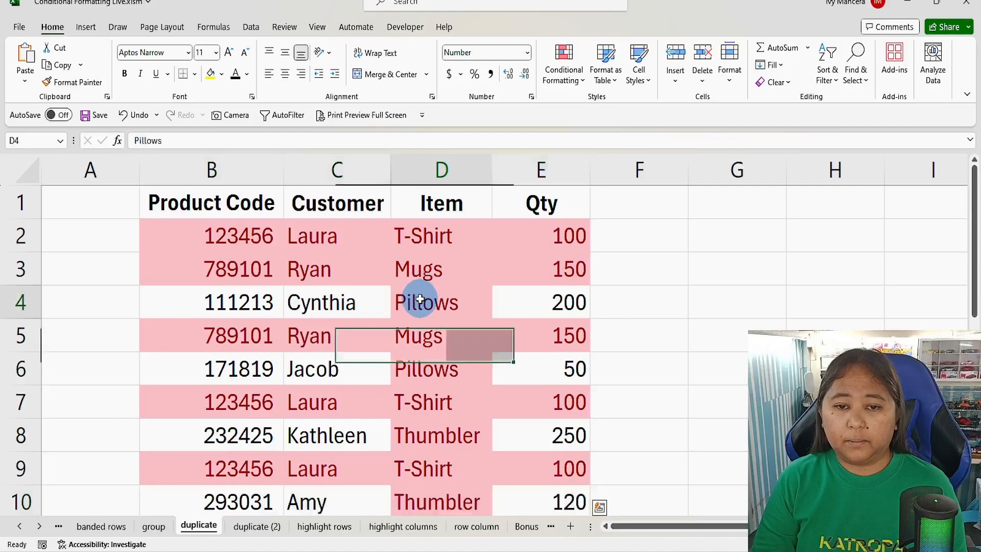
click(424, 382)
click(427, 438)
click(427, 499)
click(248, 525)
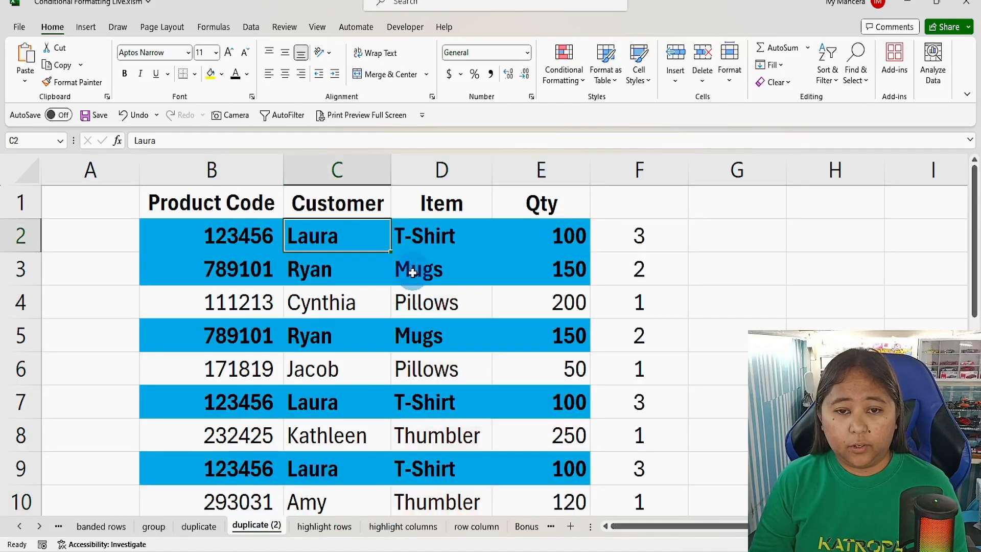
Step: Review the Item entry in row 4 and the formatted records in rows 2, 3, 5 and 7
click(416, 300)
drag(225, 232, 511, 273)
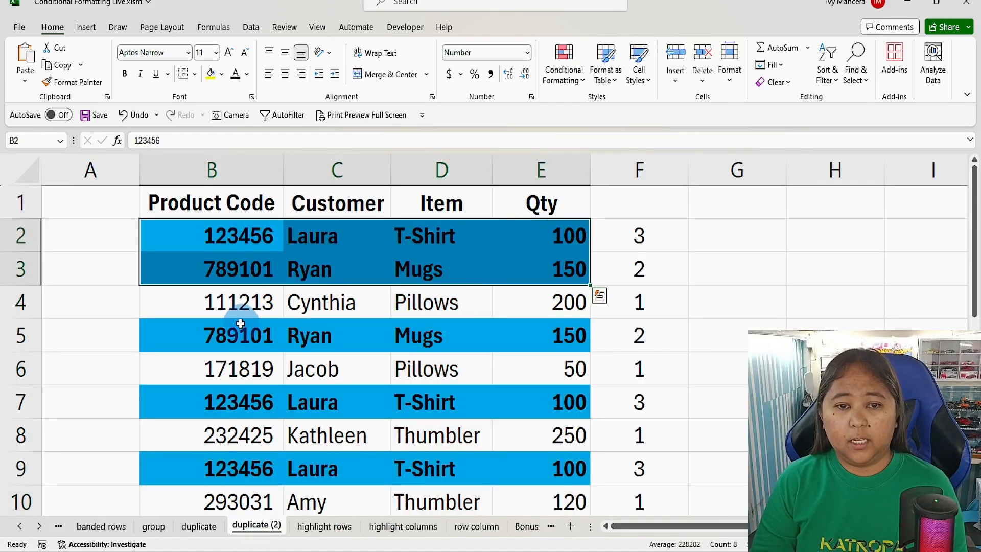
drag(241, 324, 565, 329)
drag(258, 396, 528, 398)
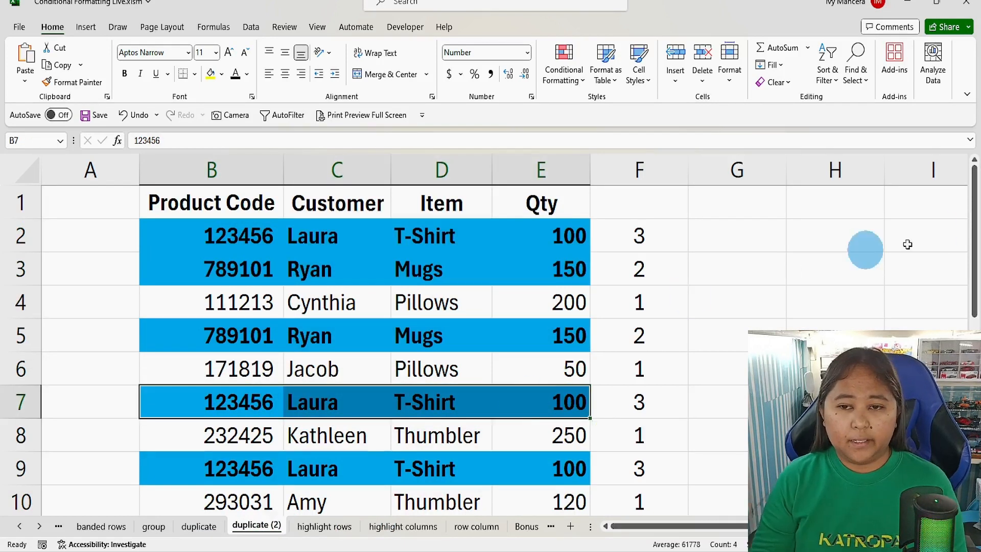
Step: Enter =FORMULATEXT(F2) in cell G2 to display the COUNTIF formula as text
click(647, 240)
click(717, 240)
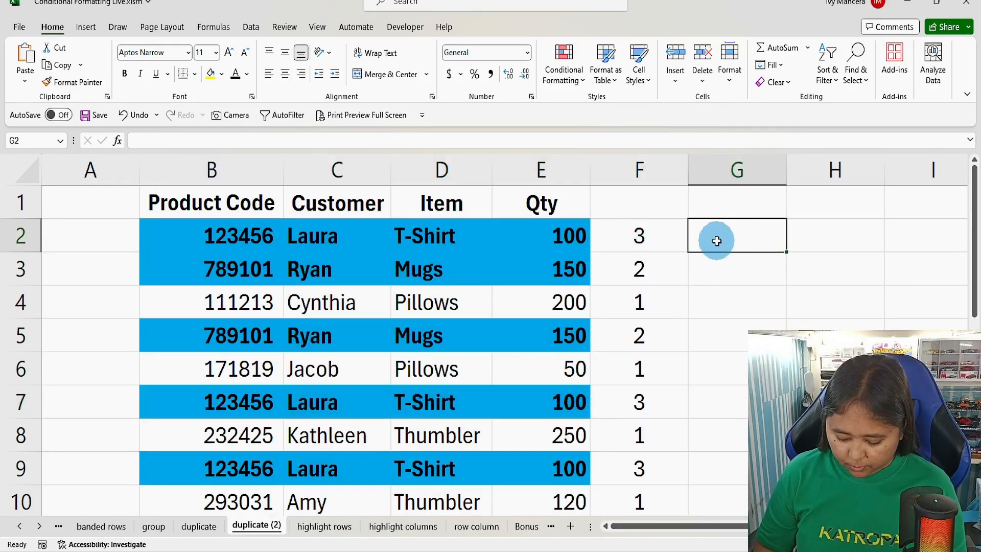
text(=form)
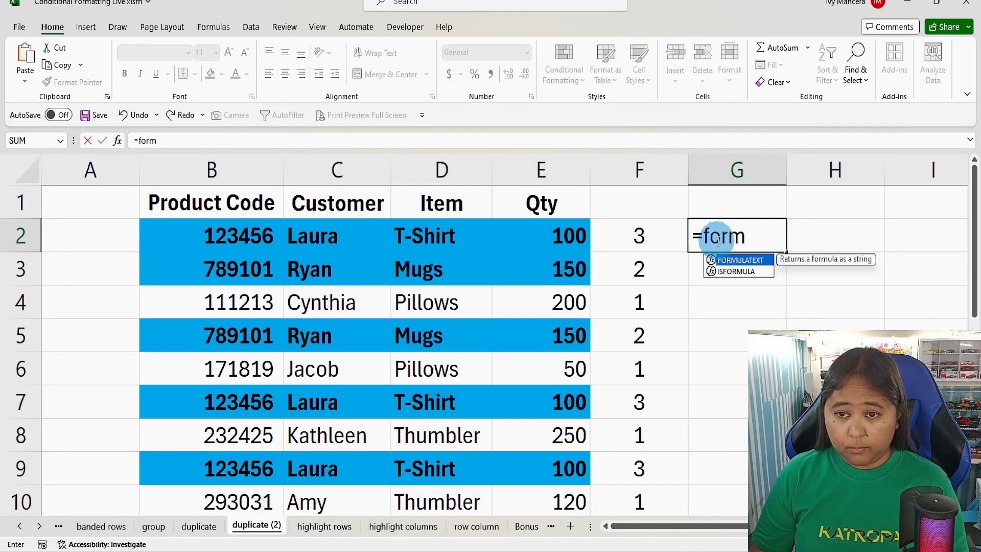
key(Tab)
click(653, 244)
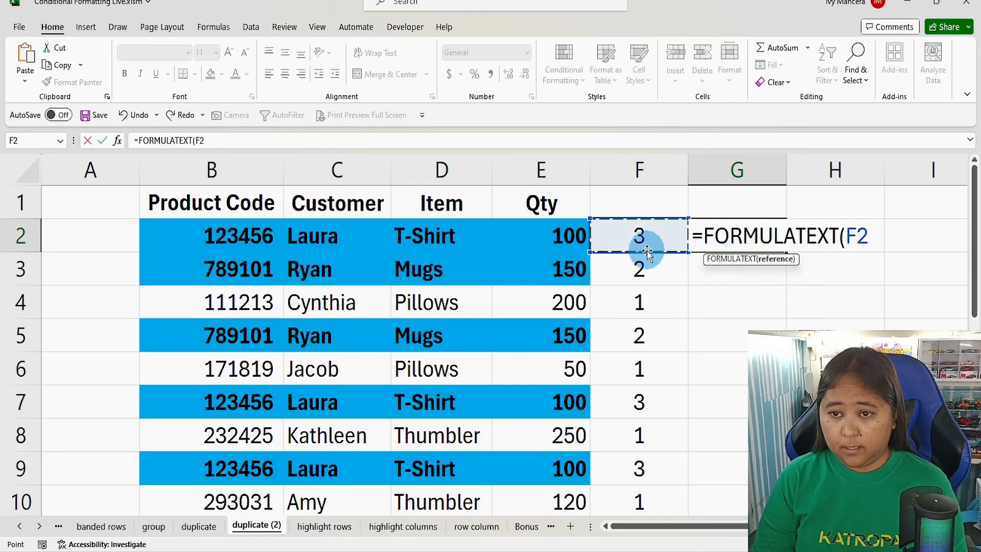
text())
key(Return)
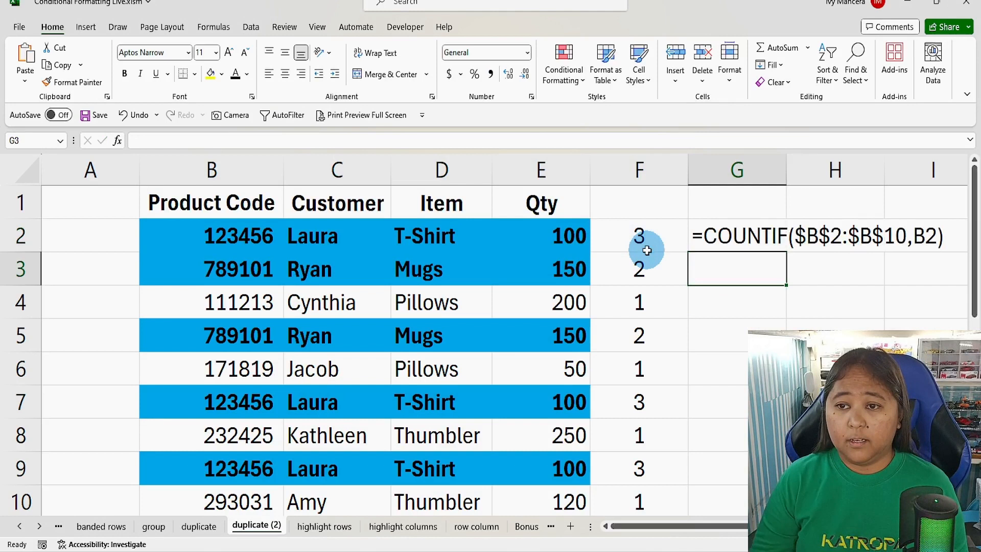
click(742, 228)
click(730, 294)
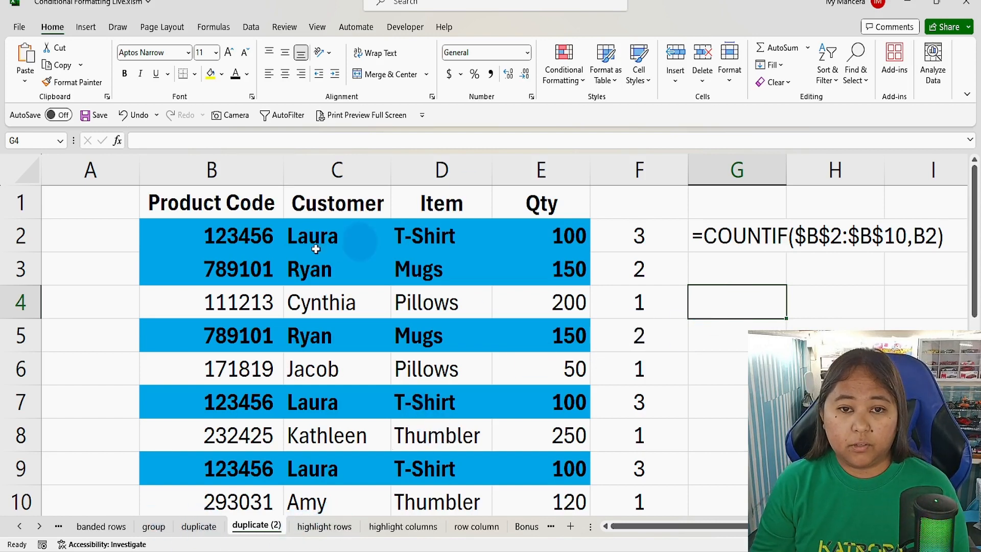
Step: Open the highlight rows worksheet and review the Caps and Mugs records in rows 2 and 3
click(306, 267)
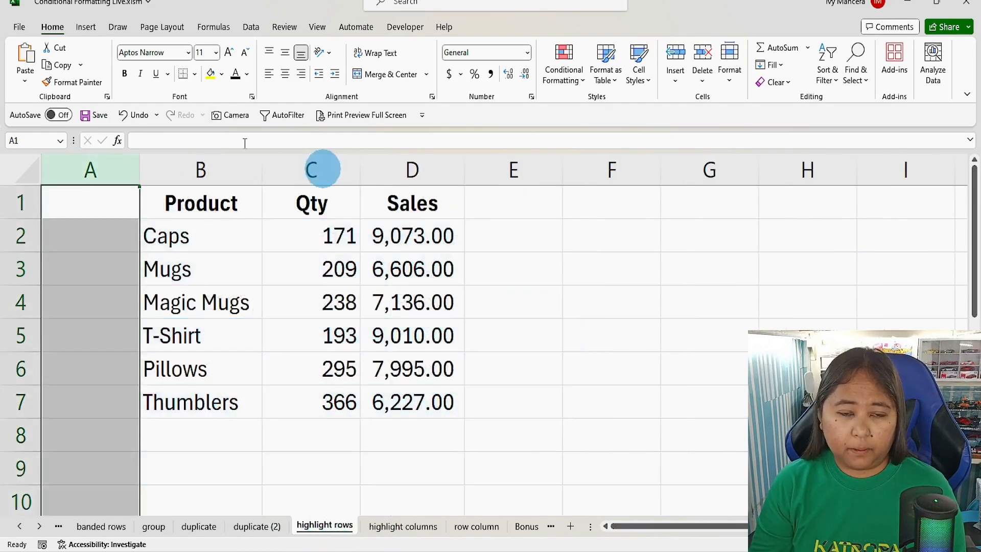
click(199, 247)
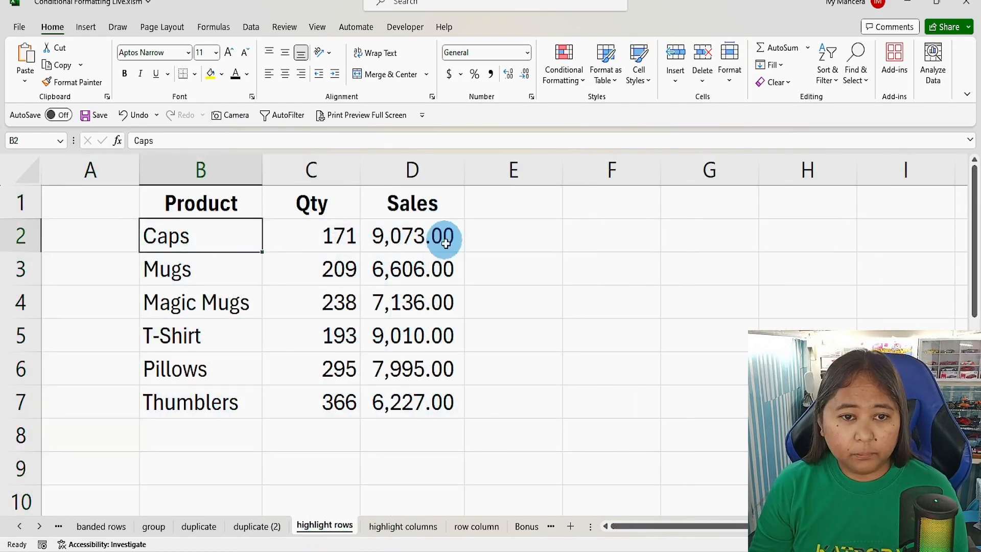
click(215, 268)
drag(217, 277, 462, 269)
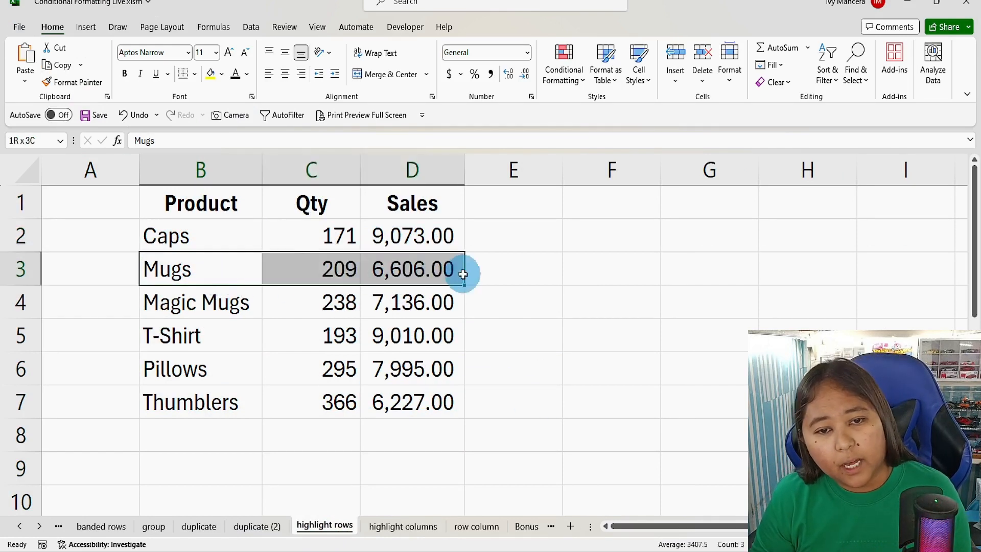
Step: Start a new conditional formatting rule for the product table B1:D7 that uses a formula to determine which cells to format
click(188, 335)
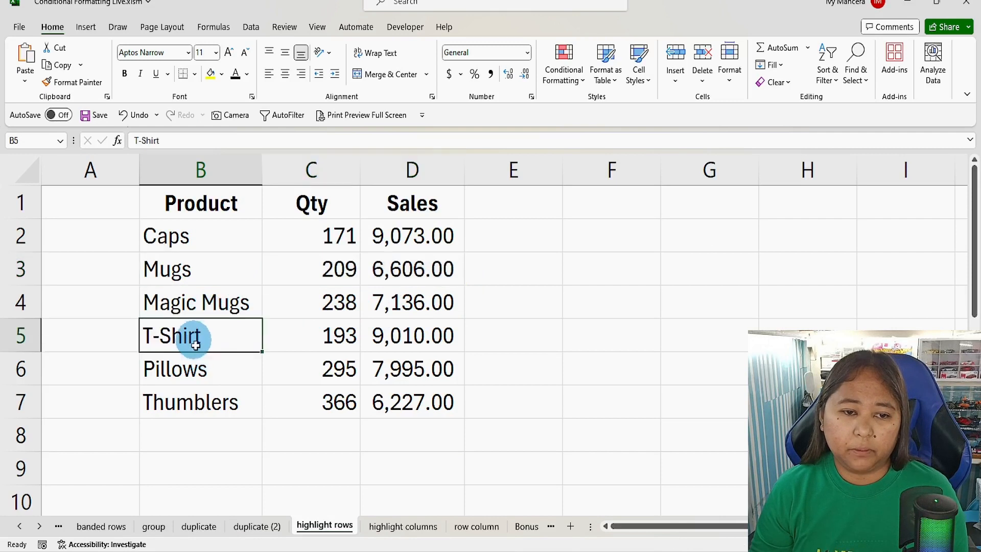
drag(208, 333, 400, 333)
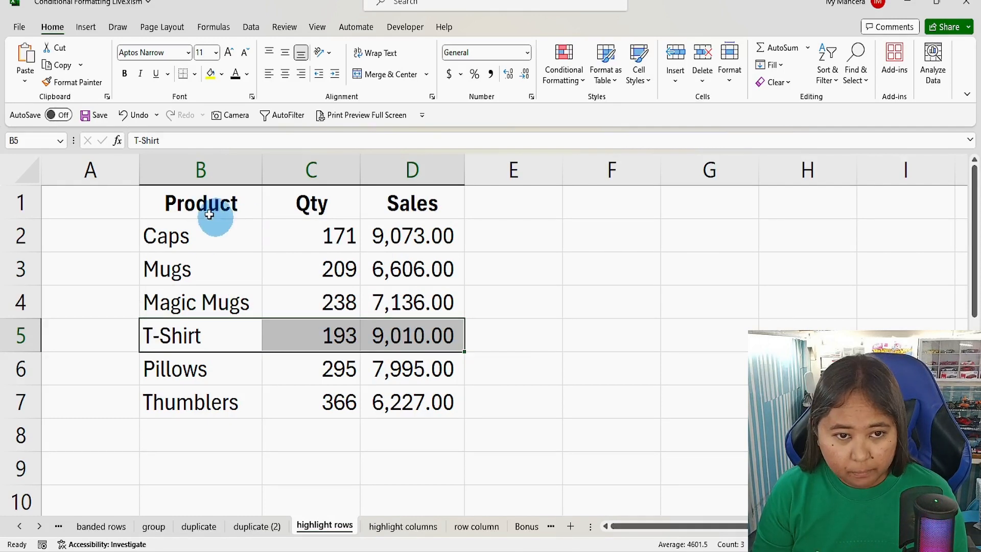
drag(206, 213, 403, 405)
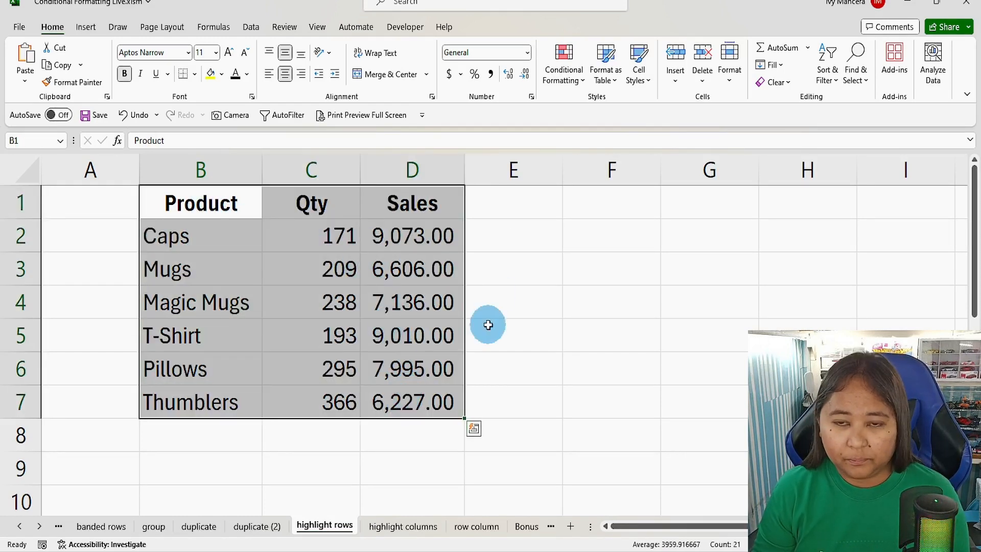
click(582, 81)
click(608, 247)
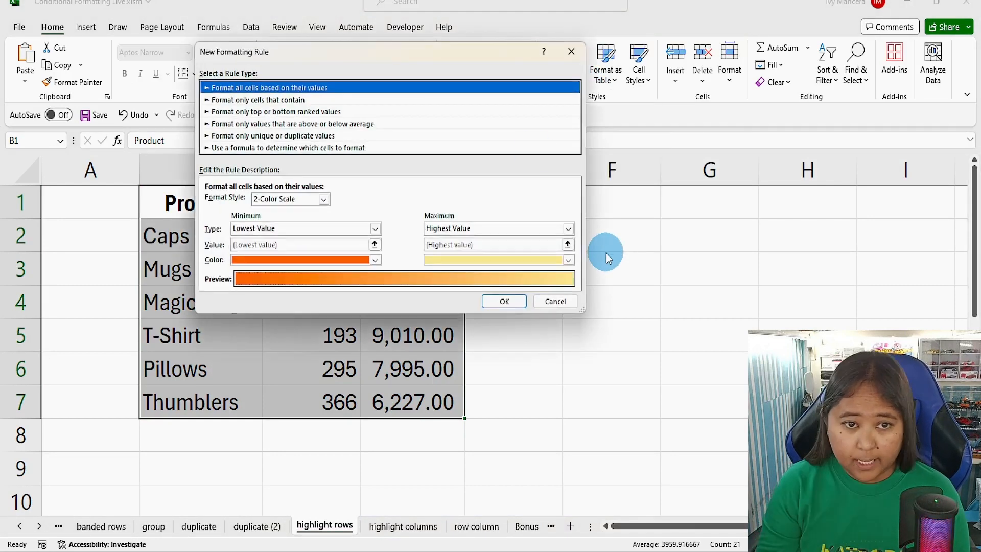
click(229, 148)
click(251, 203)
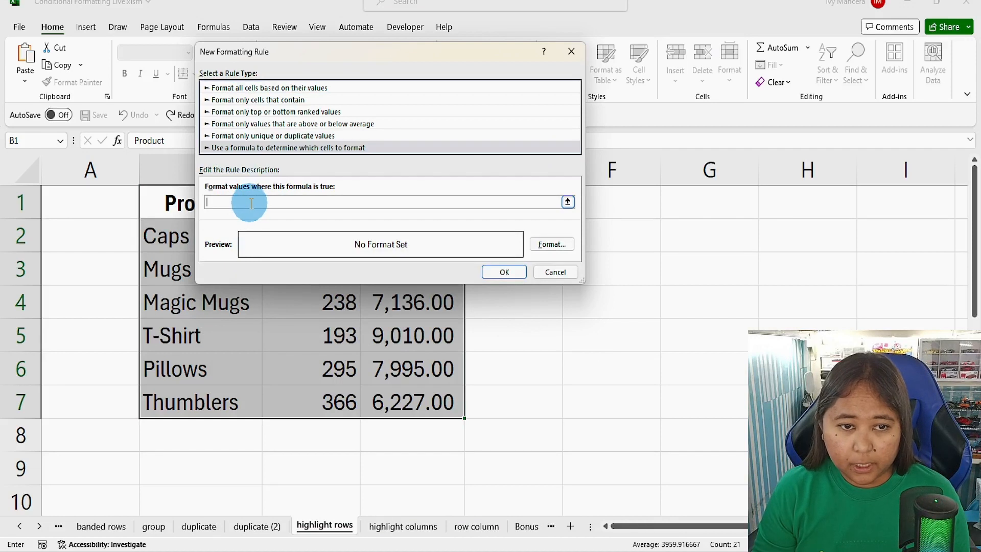
Step: Enter =row()=cell("row") as the formula of the new formatting rule
text(=)
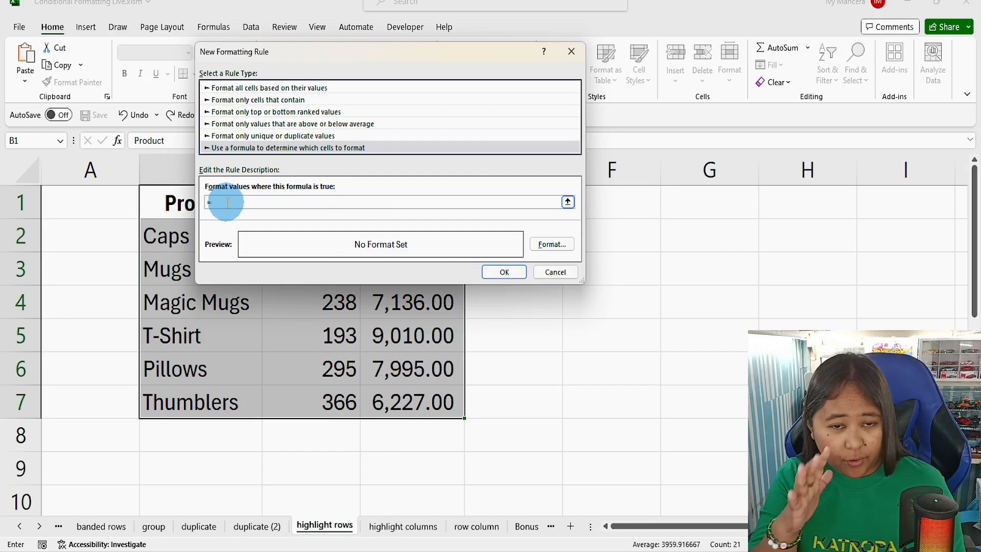
text(row)
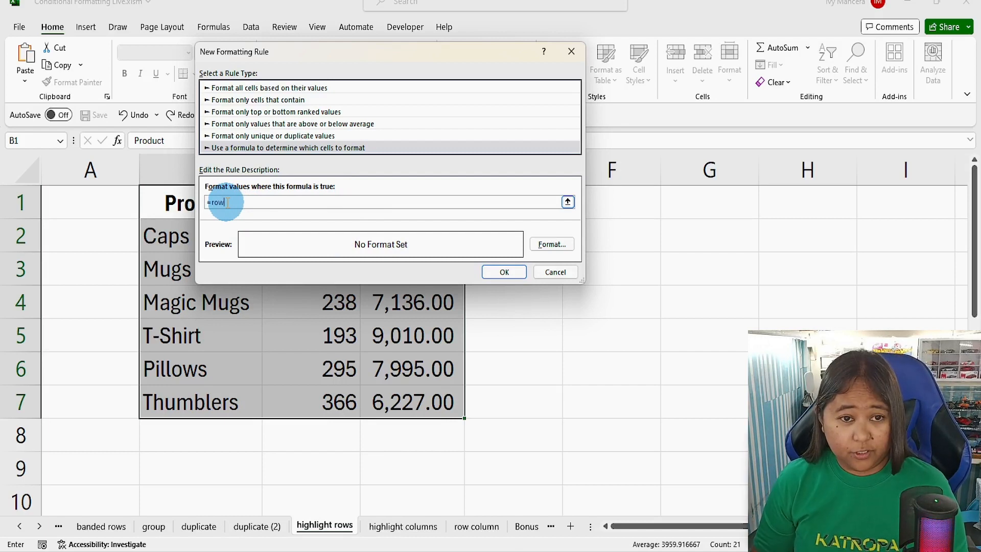
click(239, 202)
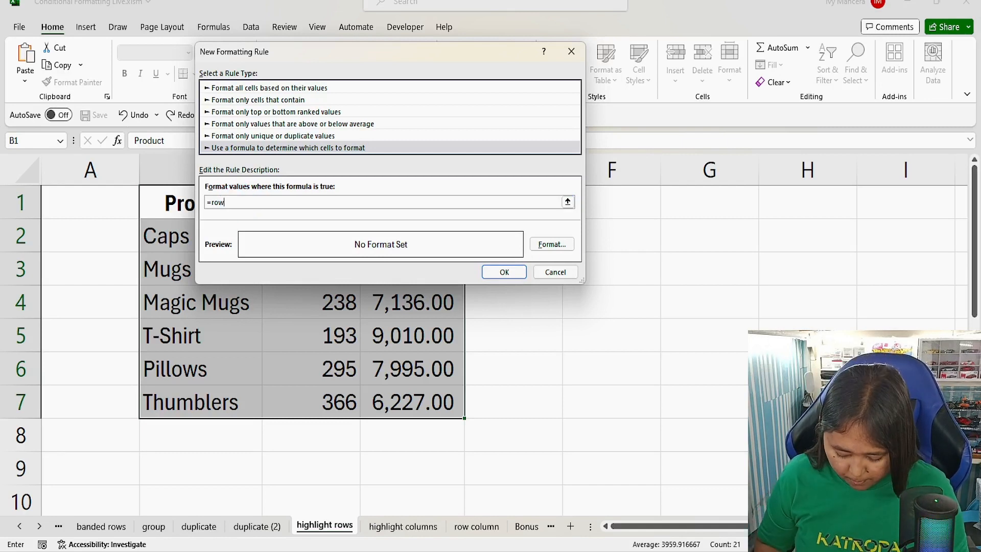
text(()
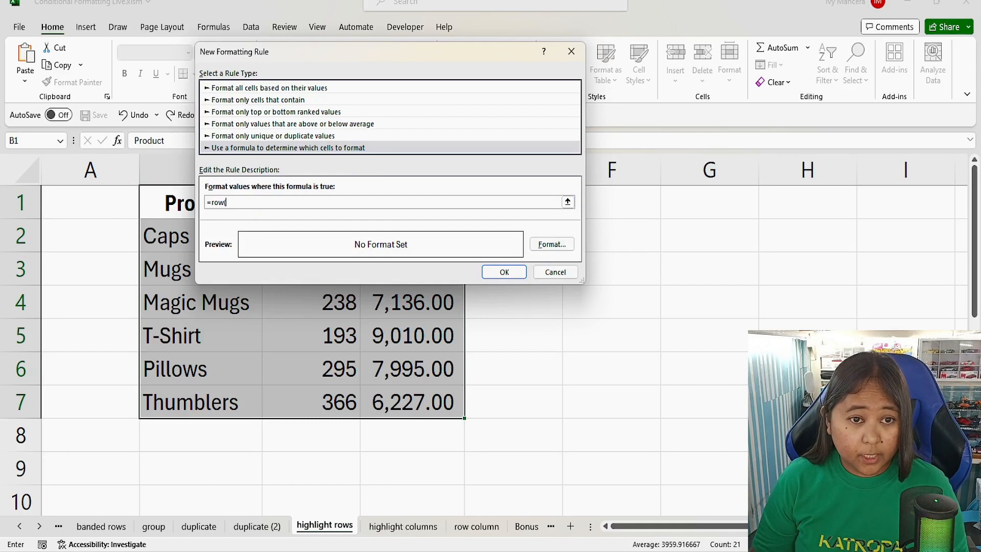
text())
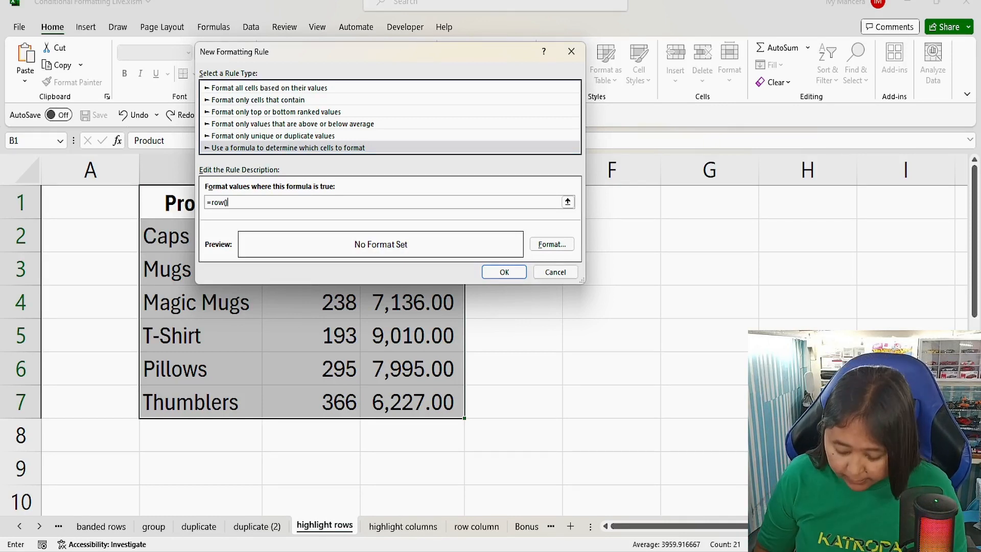
text(=c)
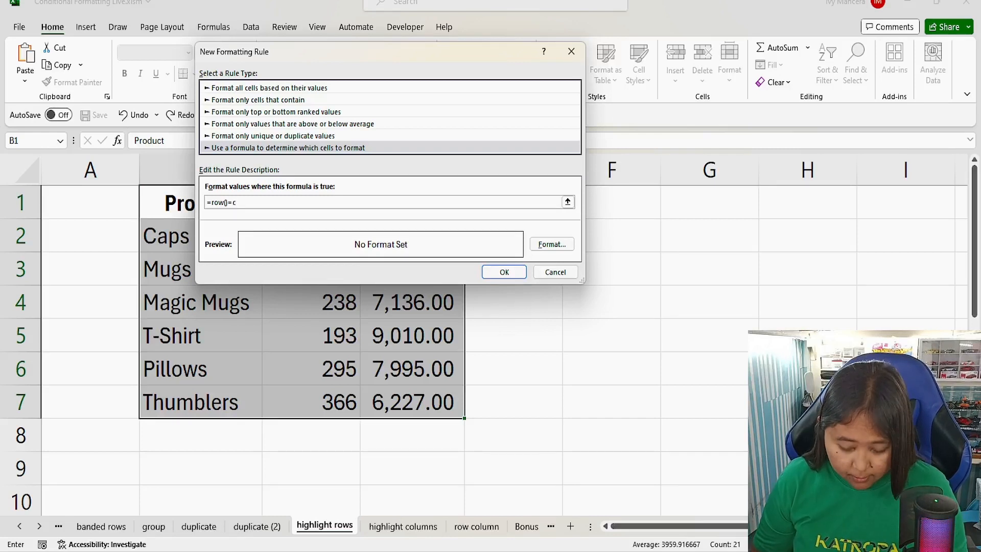
text(ell()
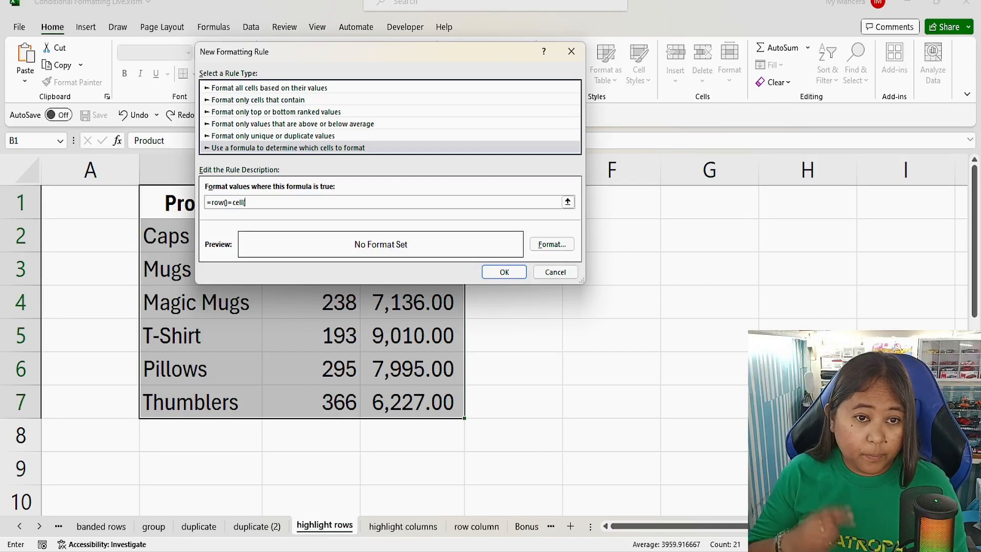
text("r)
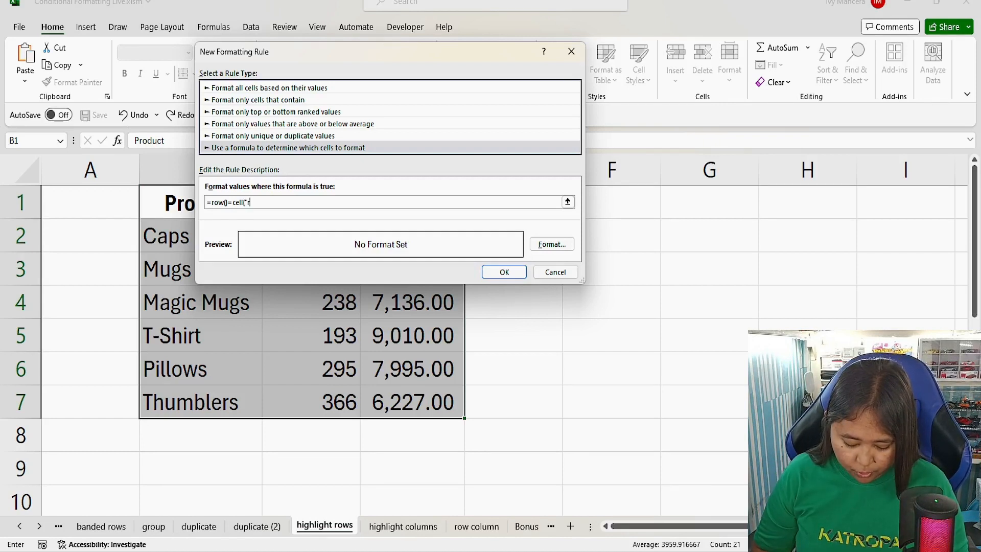
text(ow")
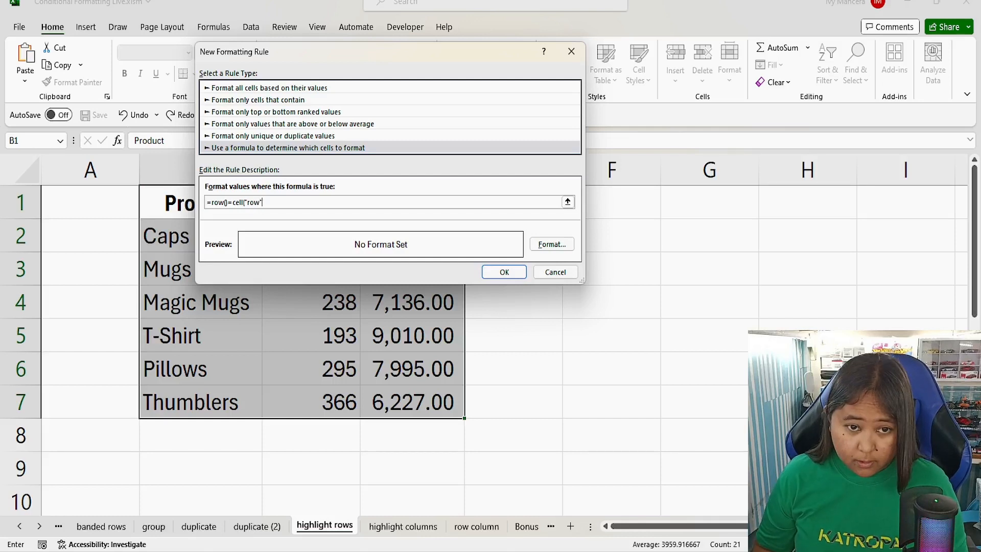
text())
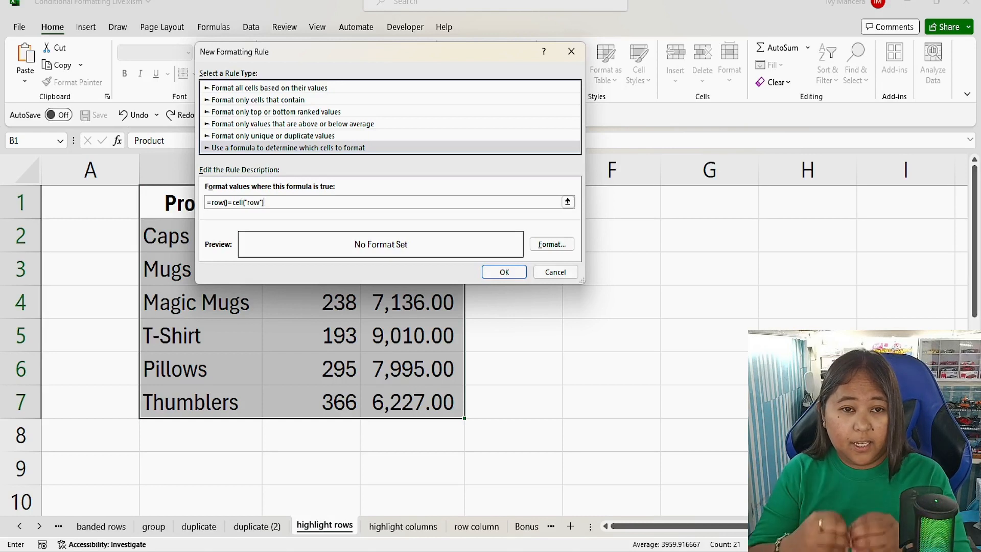
Step: Set the rule's format to bold text with a light blue fill and apply the rule to the table
click(567, 244)
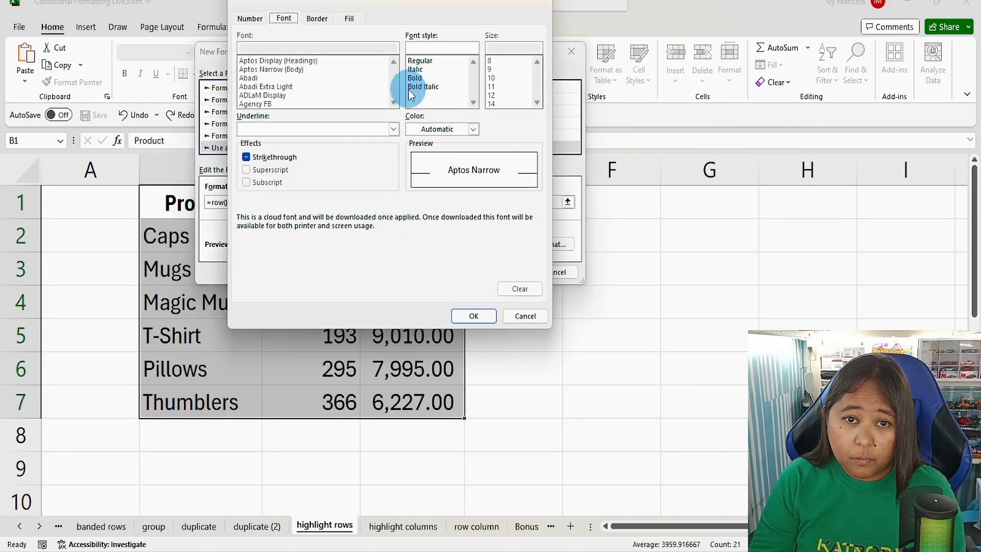
click(415, 78)
click(349, 18)
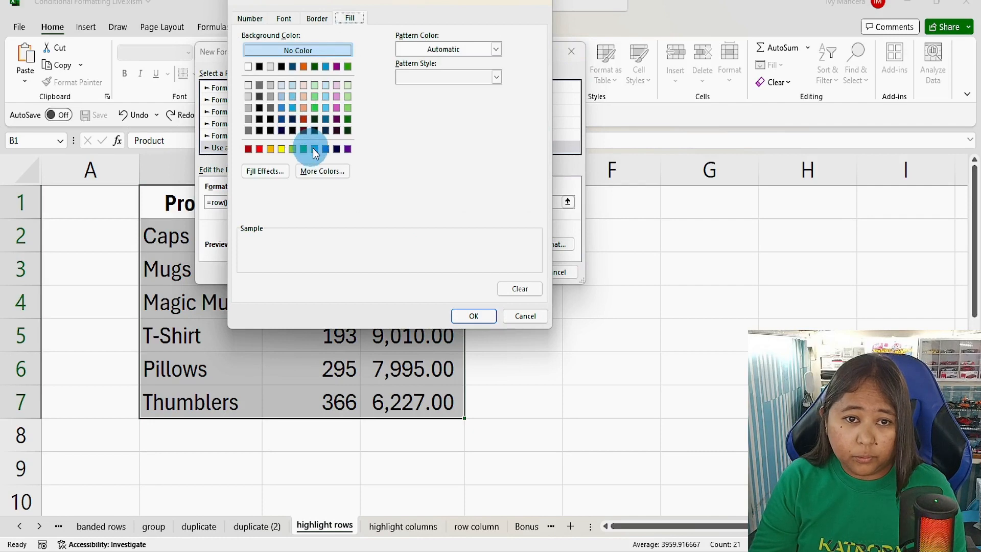
click(314, 149)
click(473, 316)
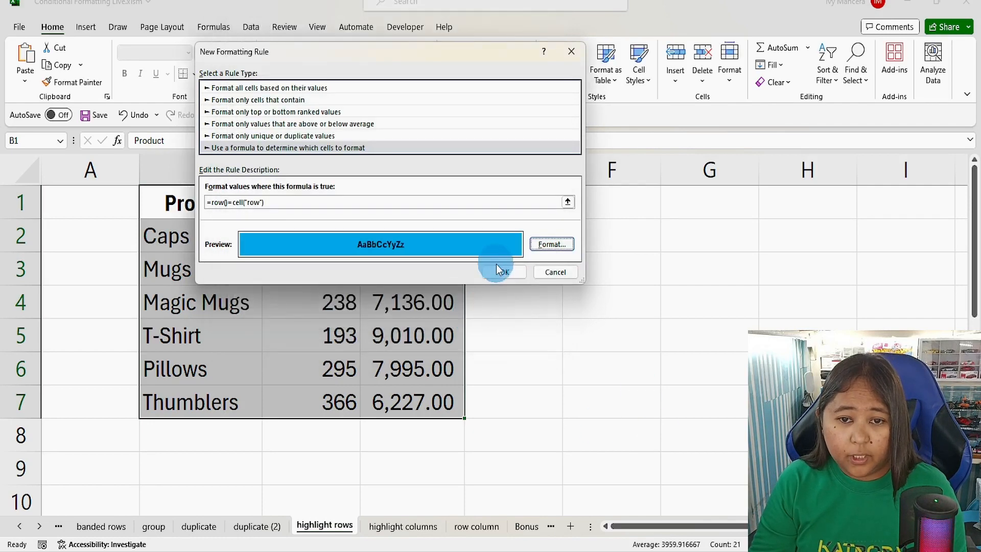
click(498, 269)
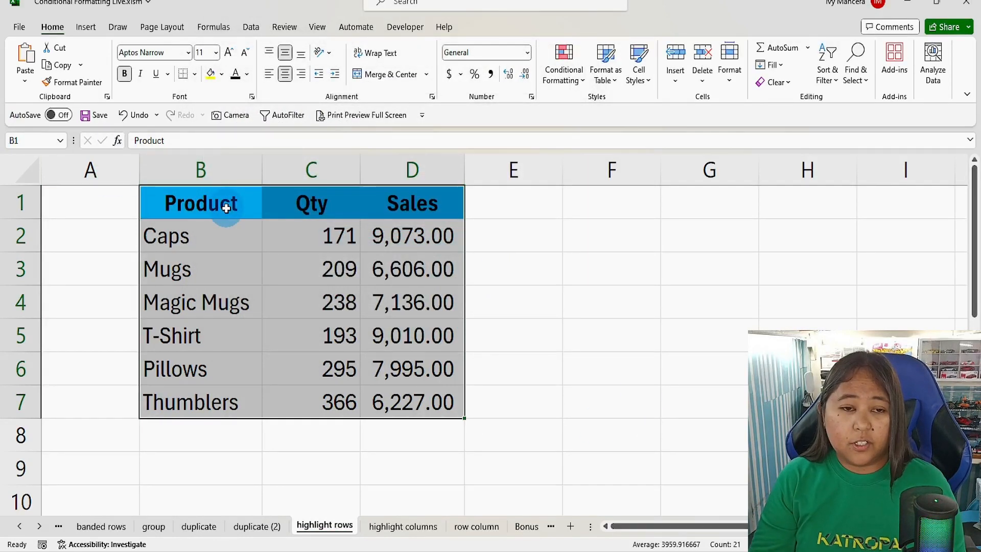
Step: Select cells in table rows 1, 4 and 6 to test the row highlighting, and reselect the range B1:D7
click(224, 204)
click(191, 199)
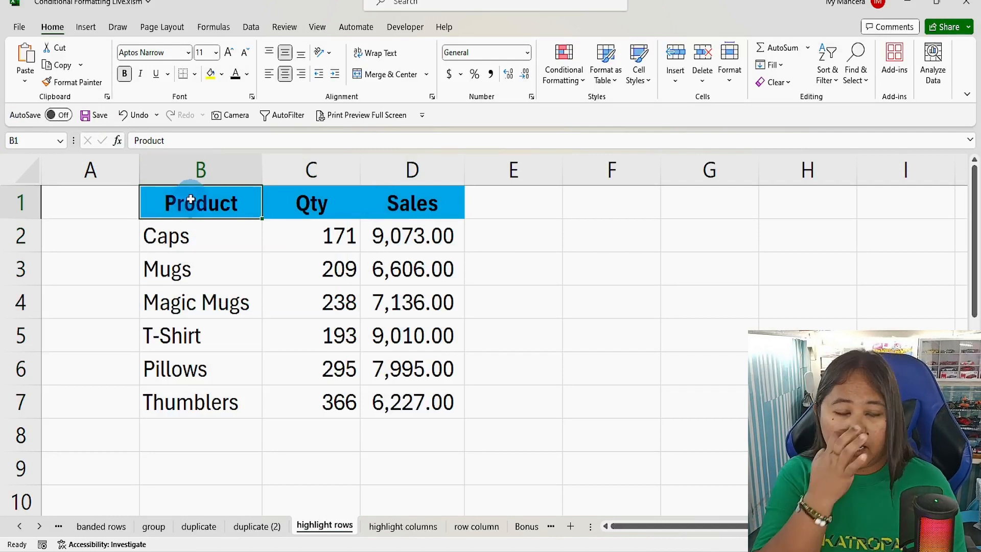
click(319, 304)
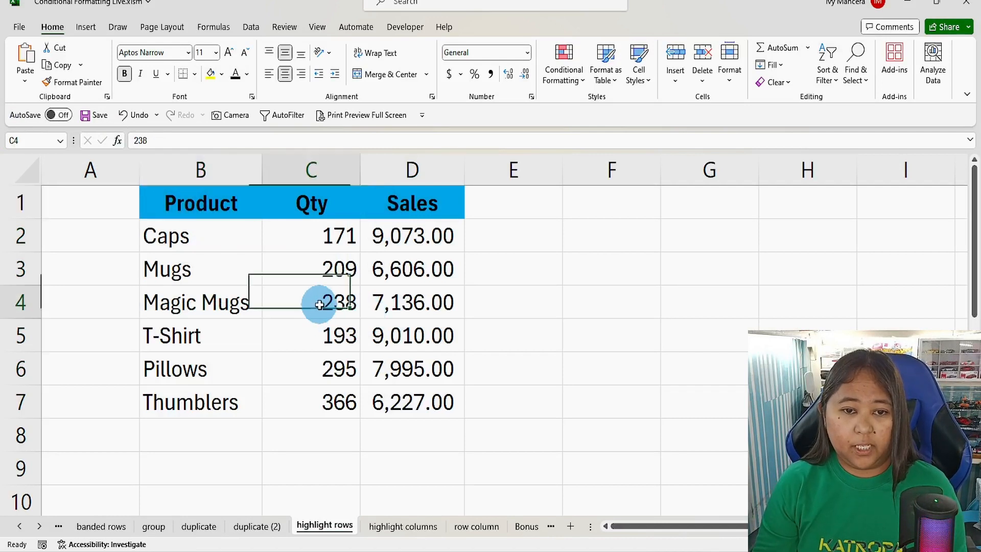
click(219, 303)
click(217, 204)
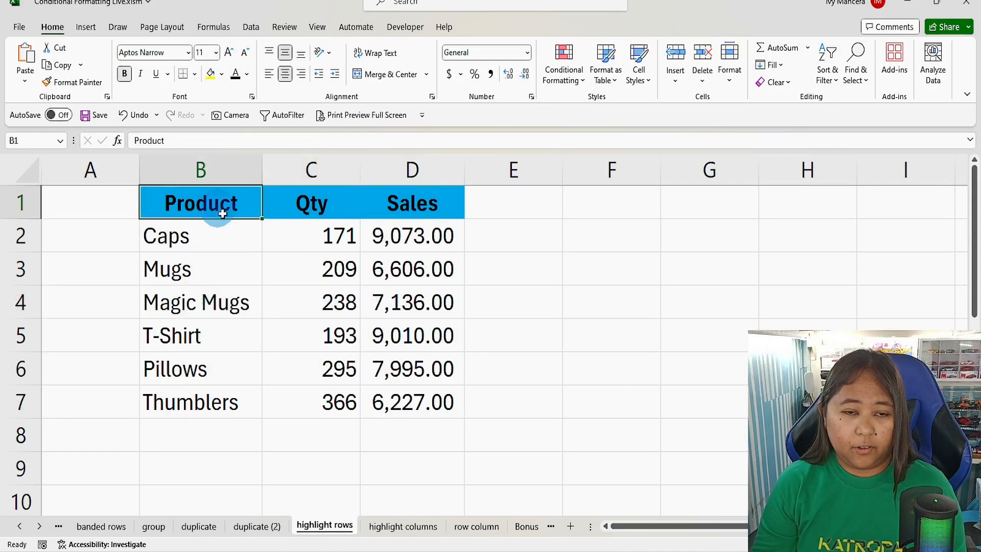
click(285, 368)
click(207, 368)
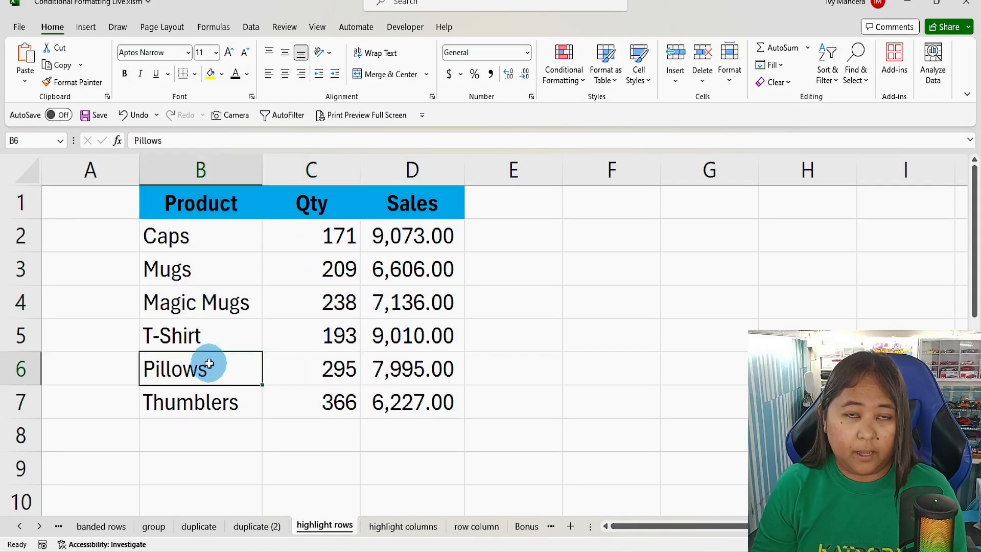
drag(185, 202, 390, 406)
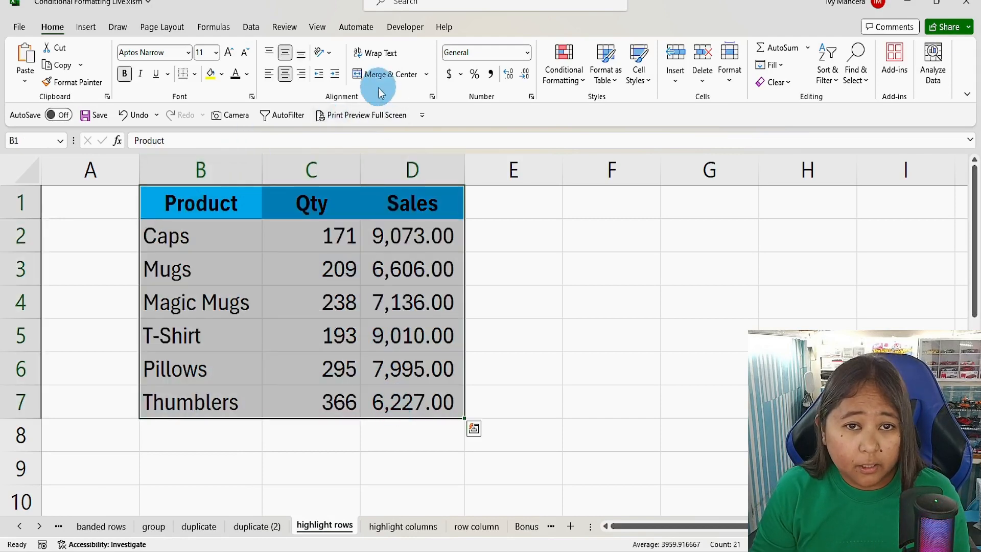
Step: View the Developer entry in the ribbon customization settings and close them without changes
click(419, 27)
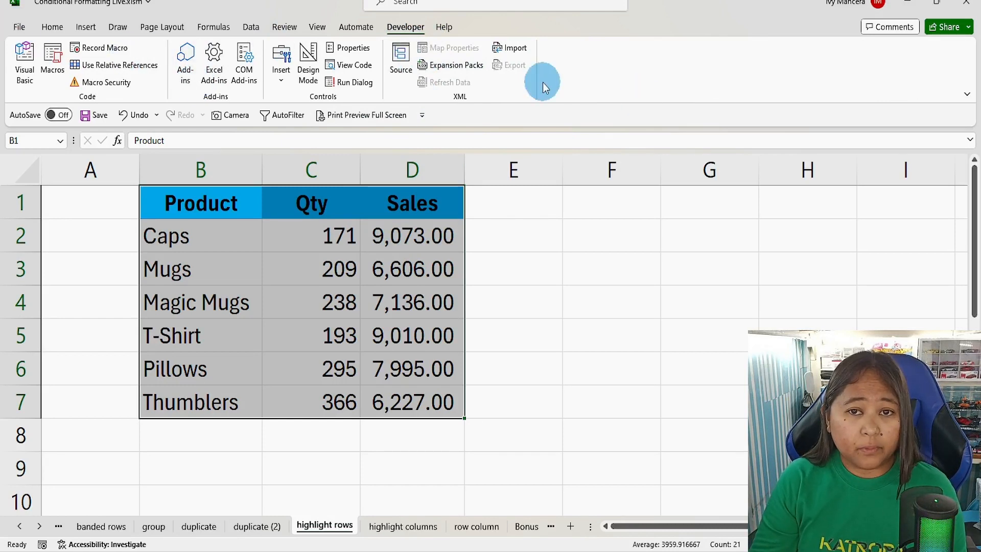
right_click(571, 76)
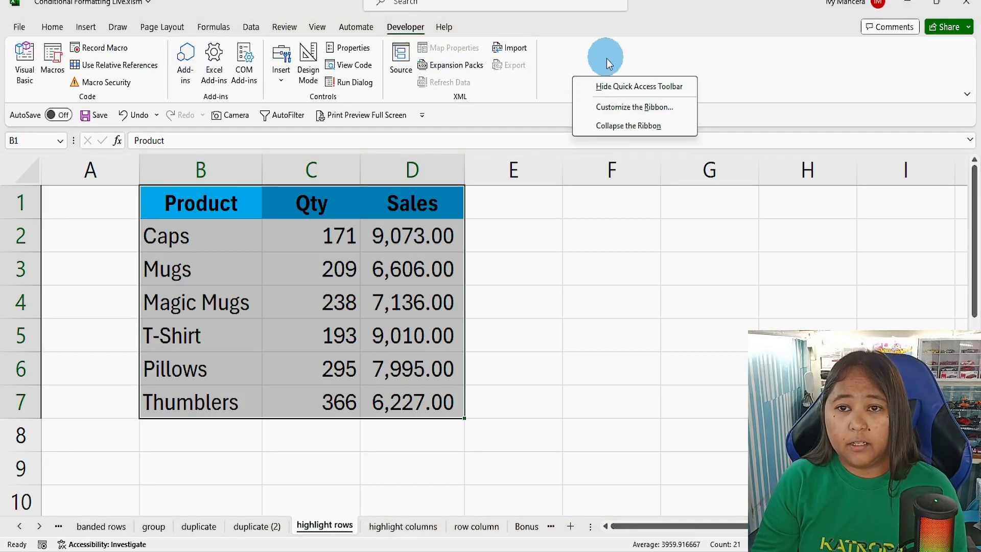
click(647, 106)
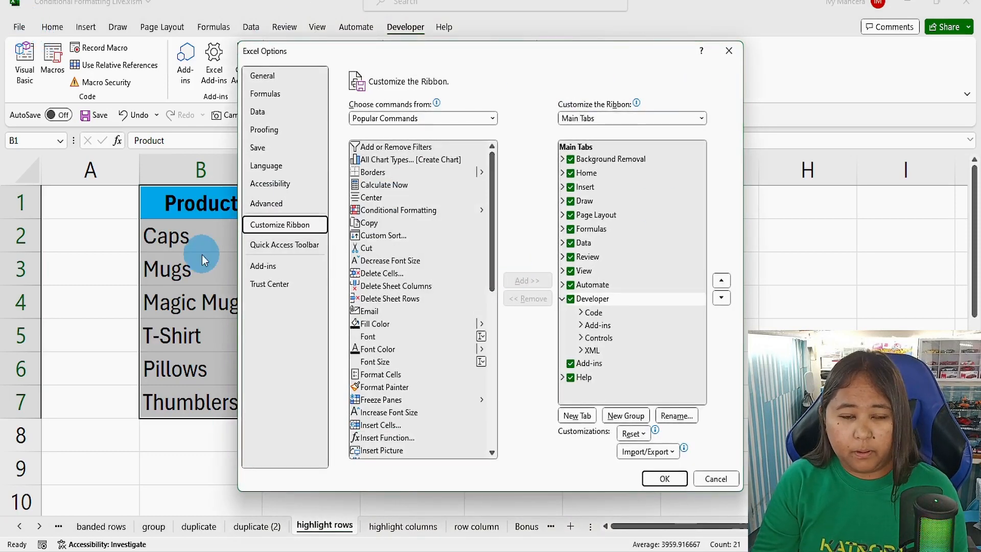
click(729, 51)
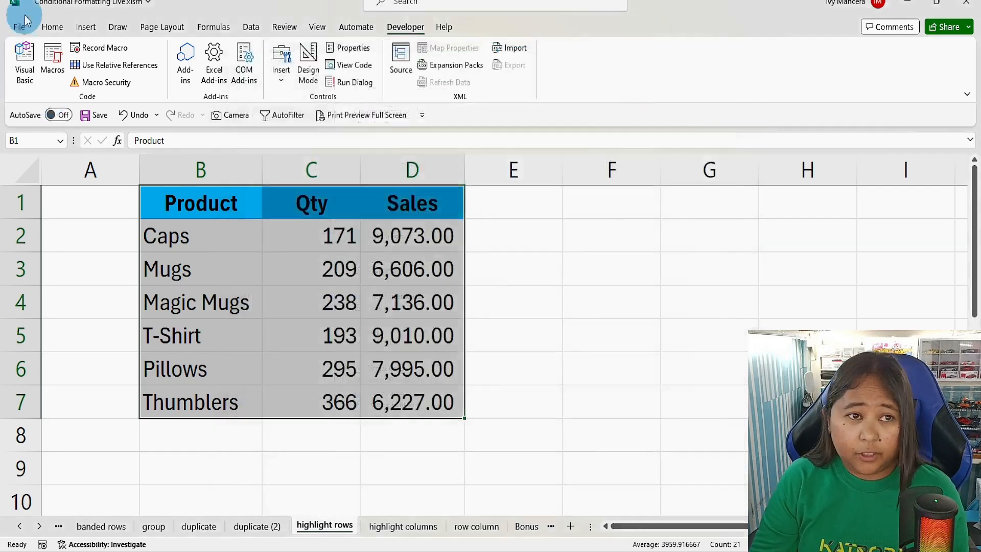
Step: Open the general Excel options, view the Customize Ribbon page there, and close the options without changes
click(23, 23)
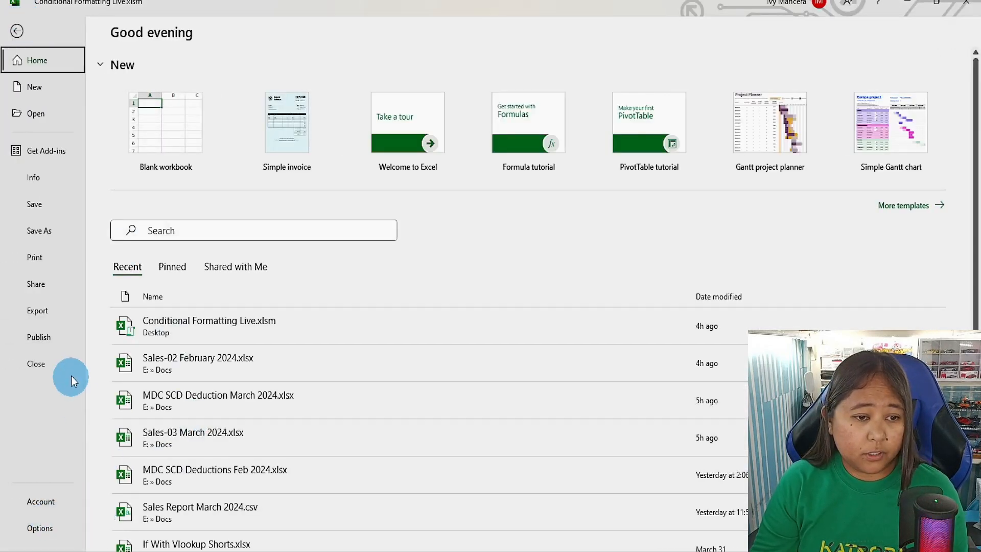
click(44, 530)
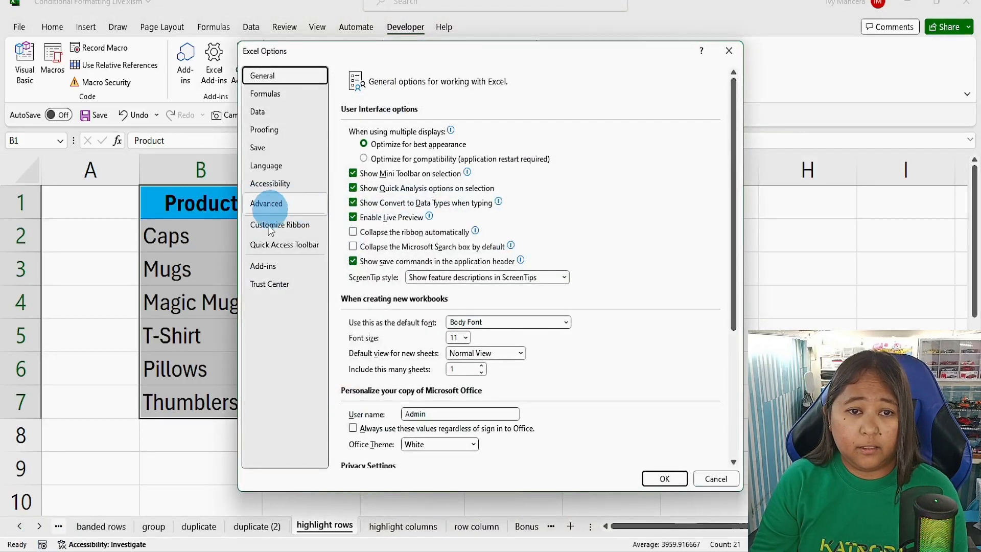
click(257, 228)
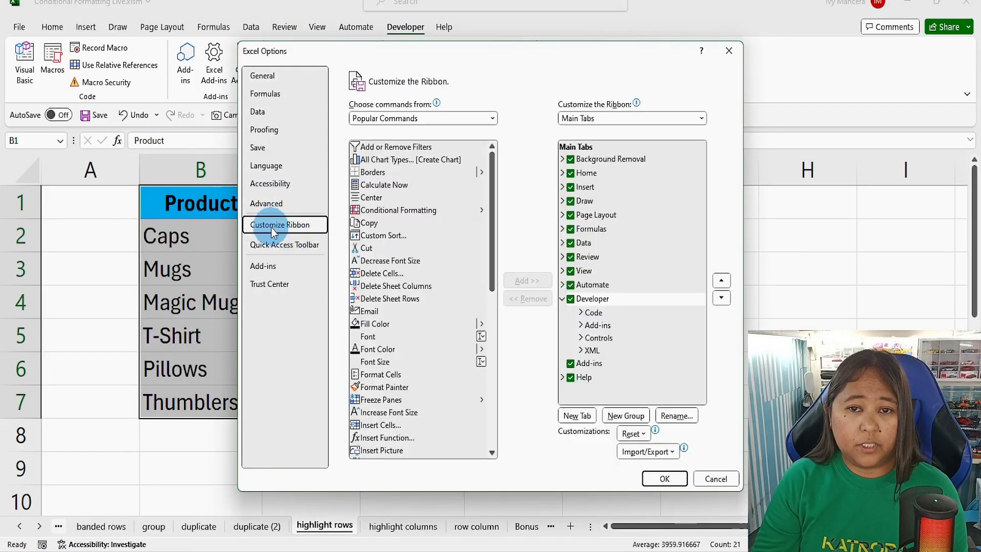
click(729, 51)
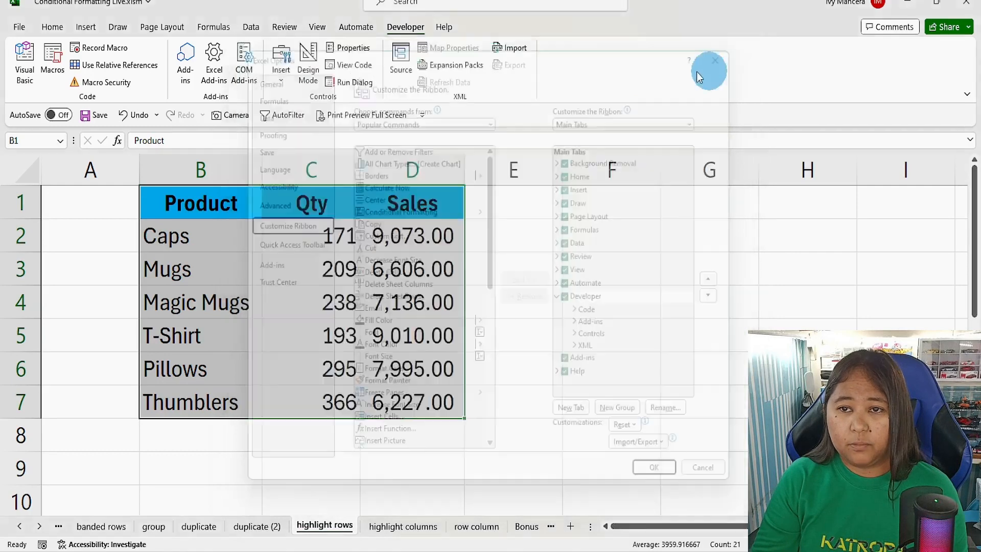
Step: View the Main Tabs list in the ribbon customization settings and close the options without changes
right_click(674, 71)
click(736, 103)
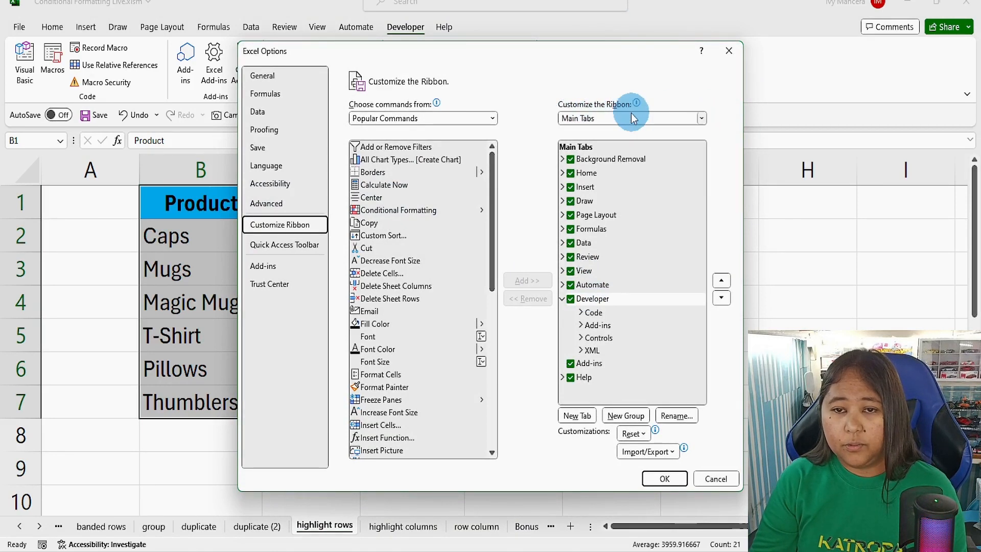
click(702, 118)
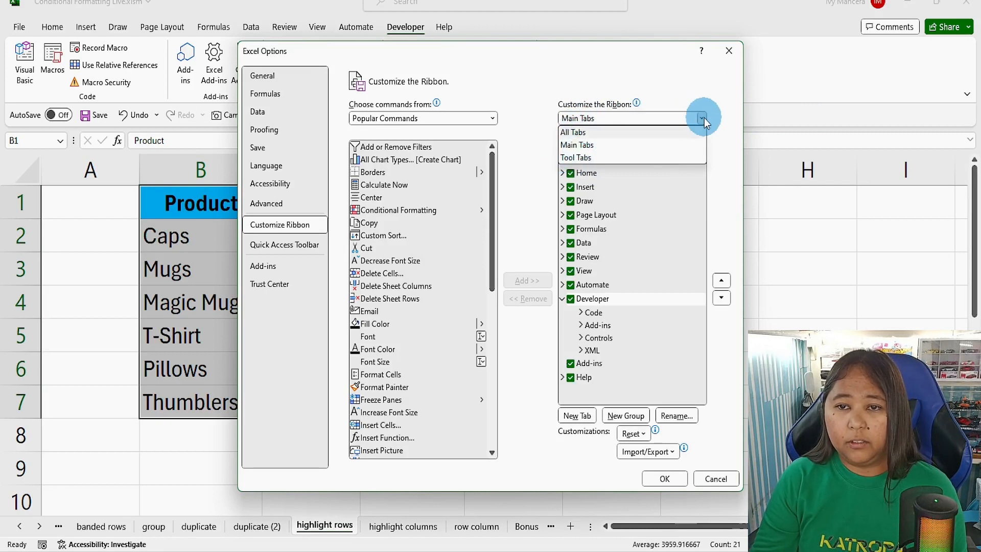
click(578, 144)
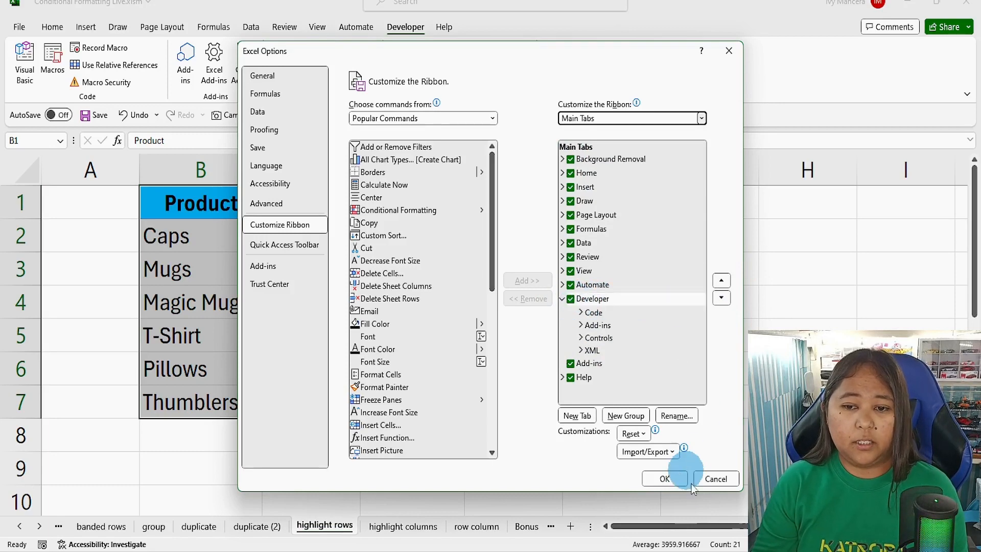
click(717, 480)
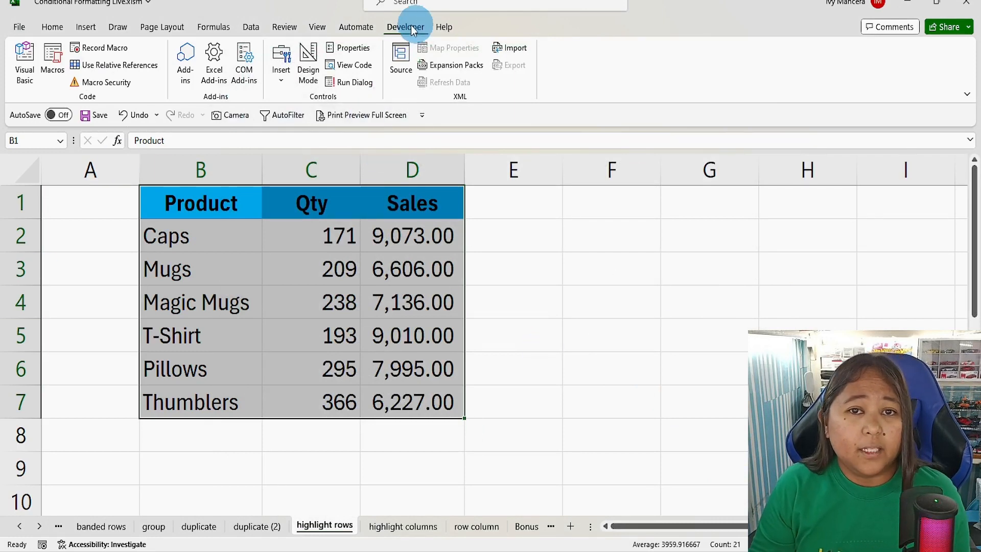
click(25, 79)
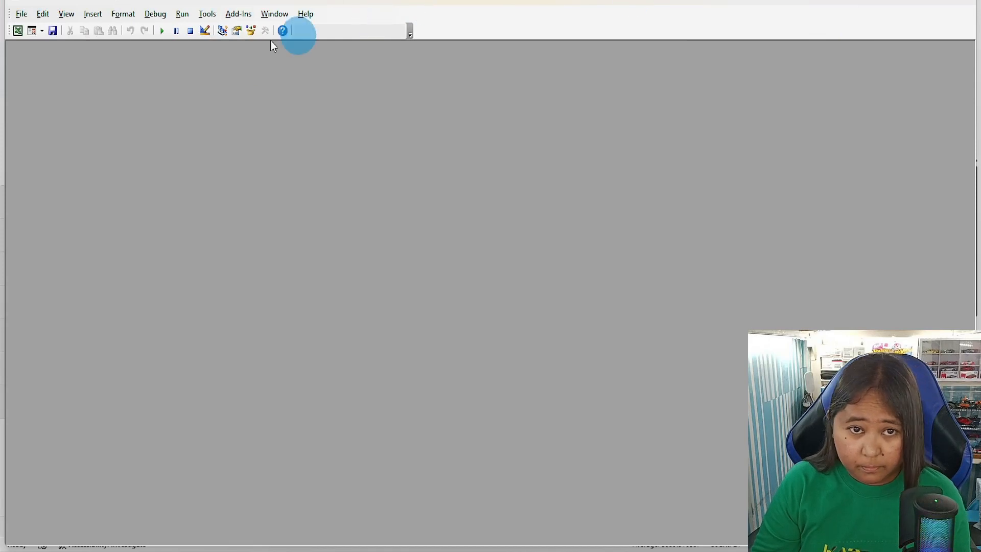
click(21, 16)
click(21, 15)
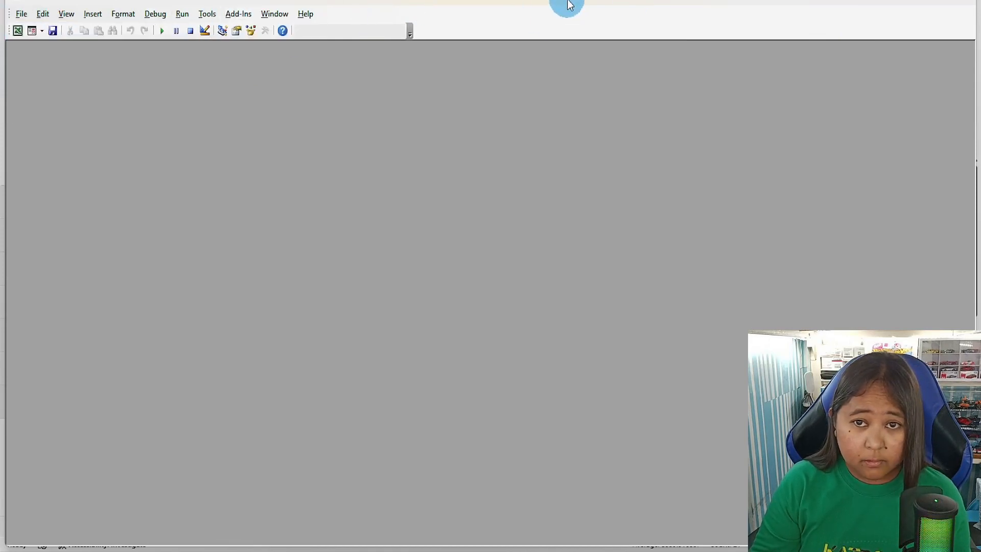
click(969, 2)
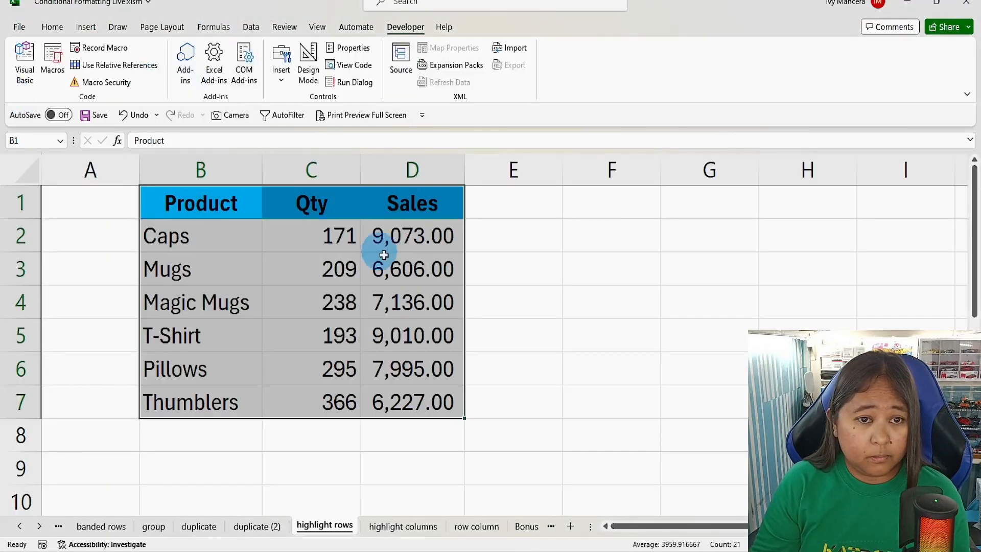
click(174, 244)
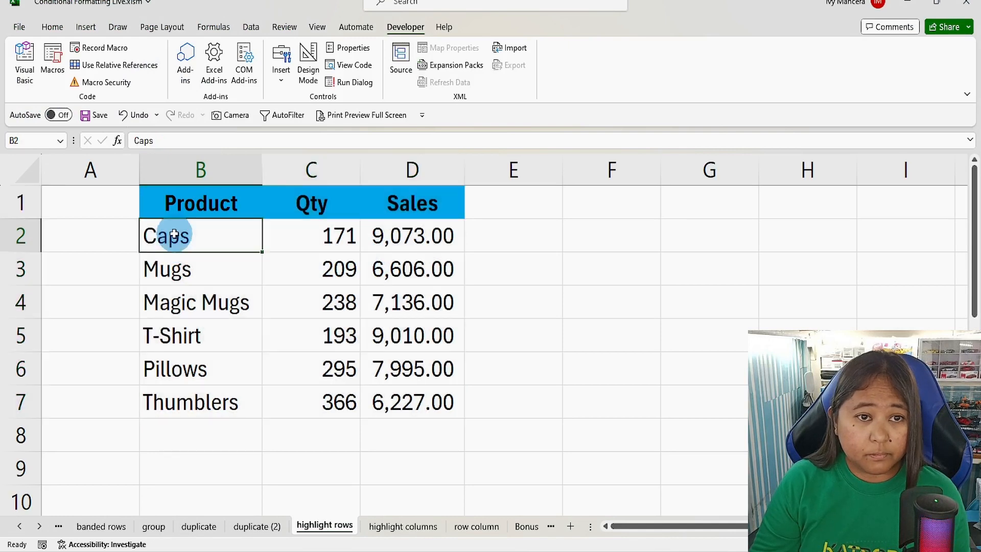
click(24, 66)
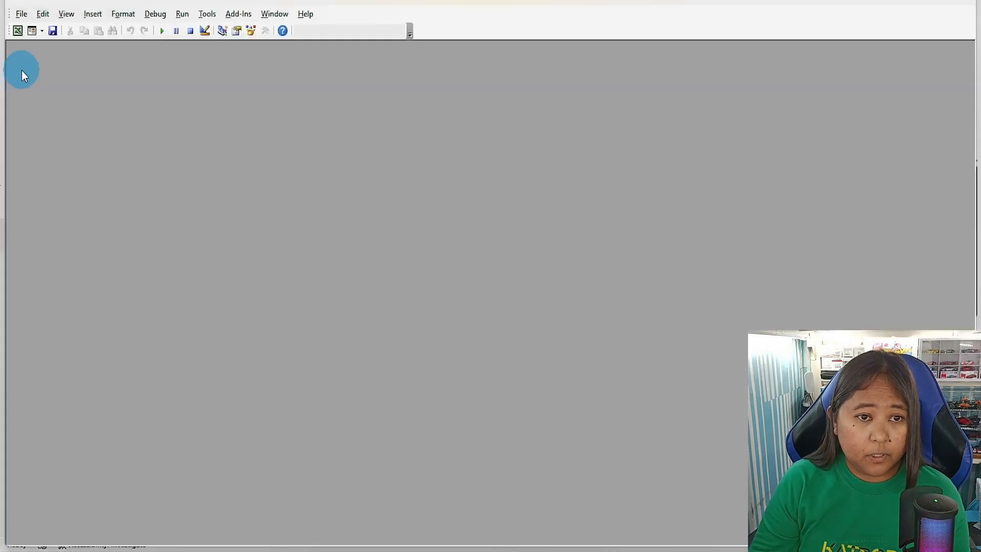
click(17, 31)
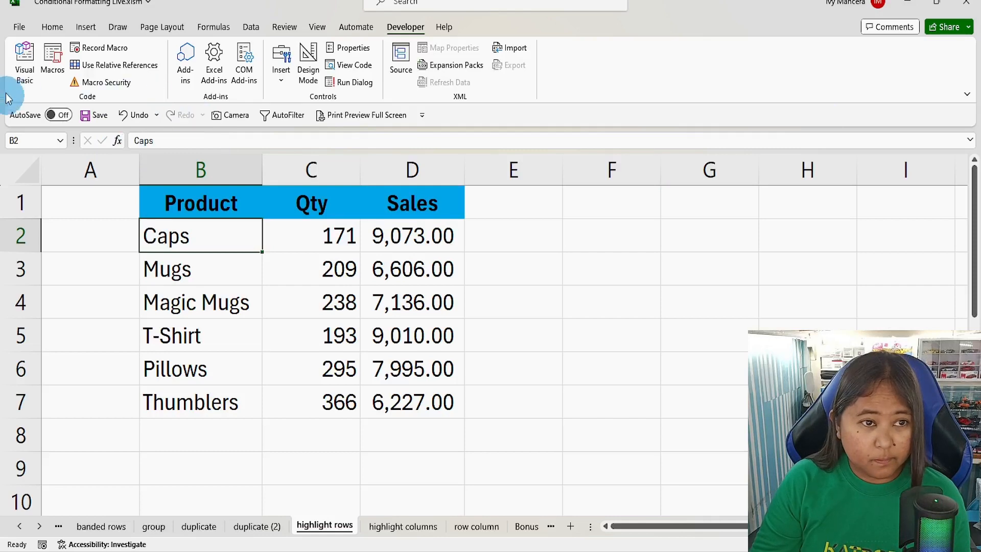
Step: Open the Visual Basic editor with the Sheet10 code window and place the cursor inside the Worksheet_SelectionChange procedure
click(25, 72)
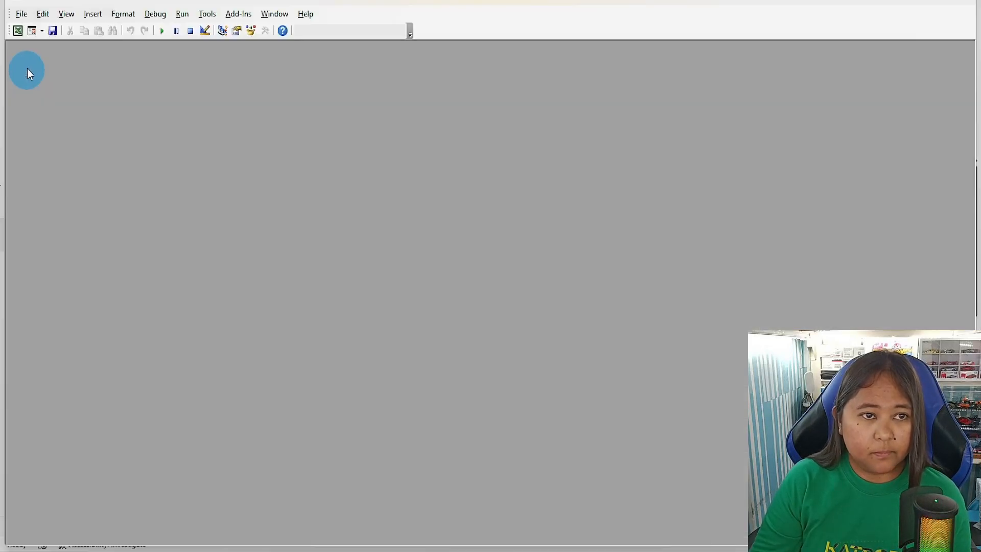
click(44, 15)
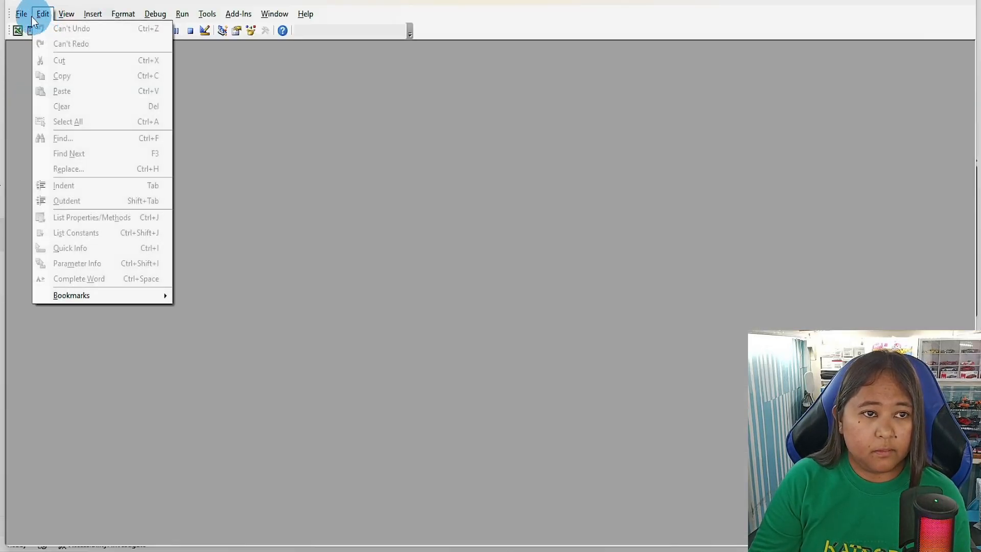
click(73, 29)
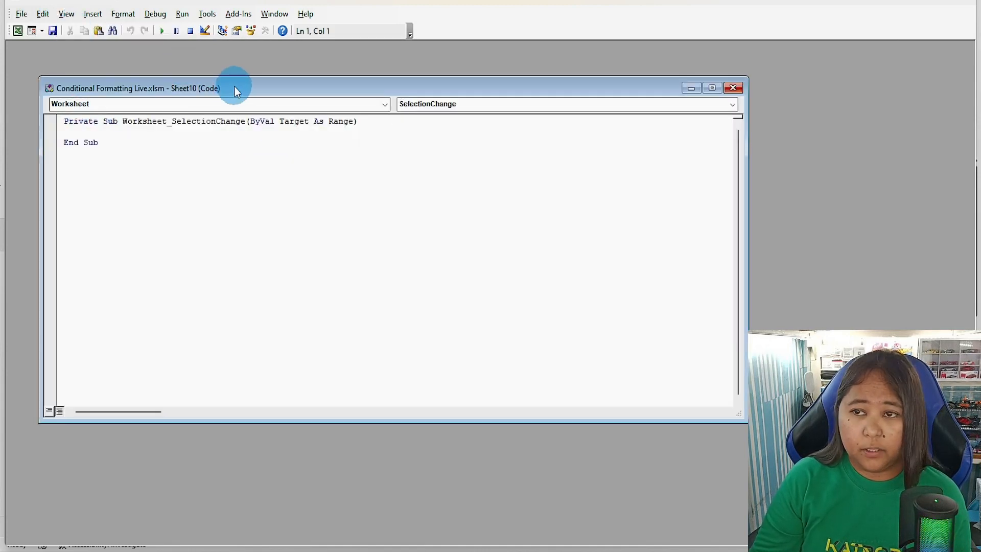
drag(214, 88, 273, 97)
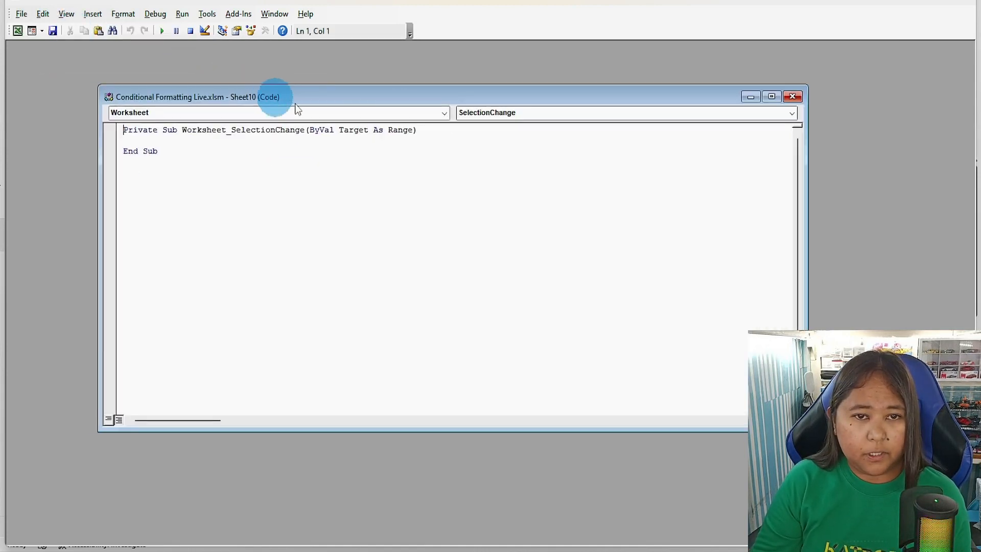
click(446, 115)
click(138, 134)
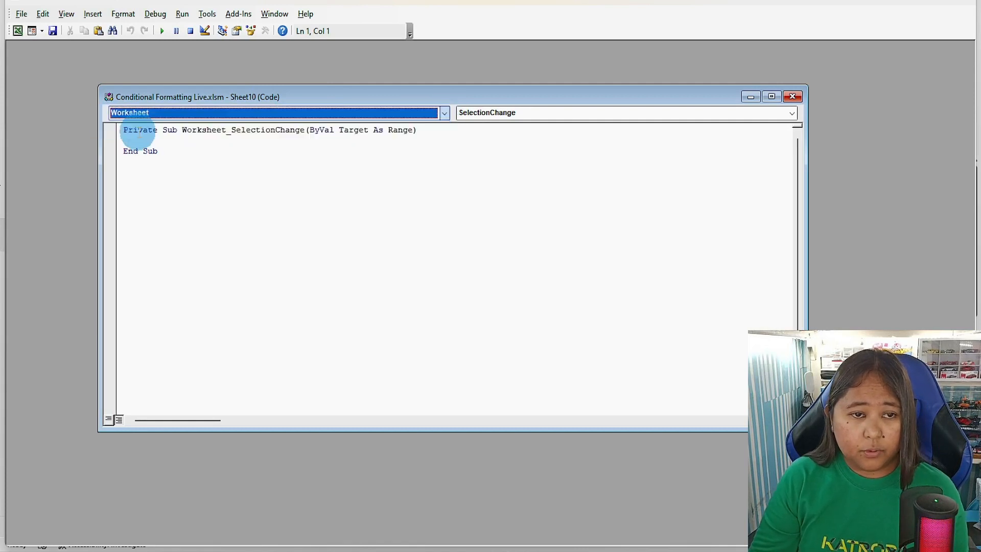
click(141, 141)
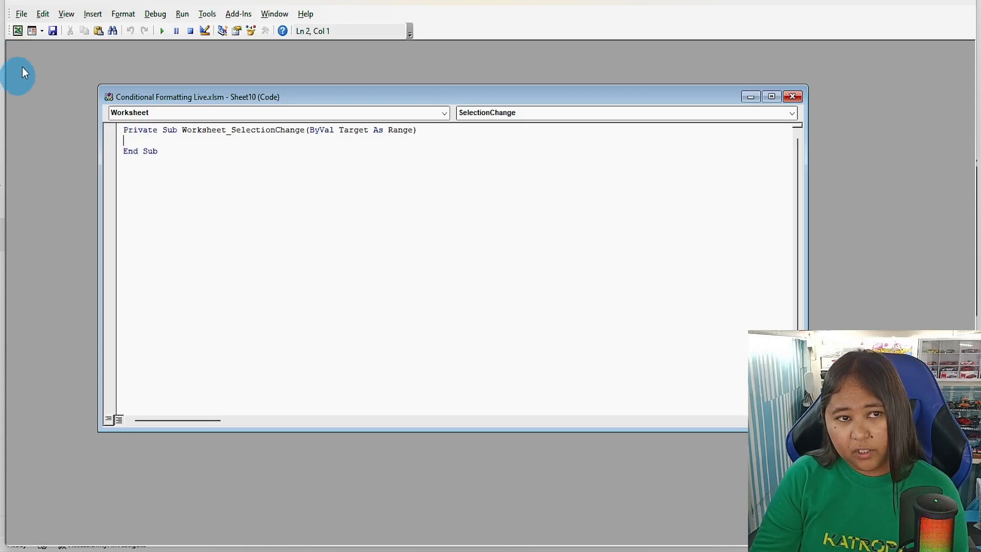
Step: Add the line Target.Calculate to the worksheet's SelectionChange procedure, close the code window and return to the workbook
drag(62, 5, 35, 28)
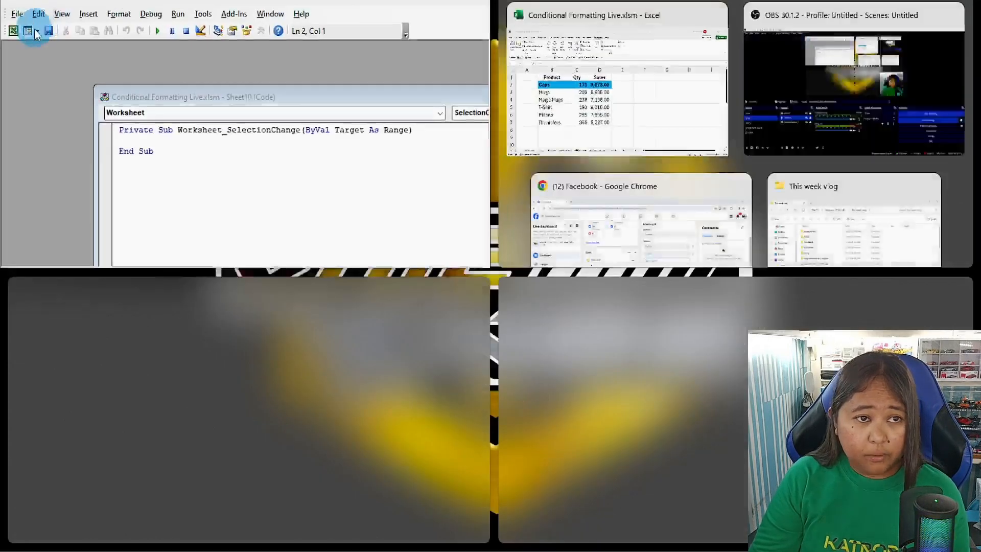
click(446, 1)
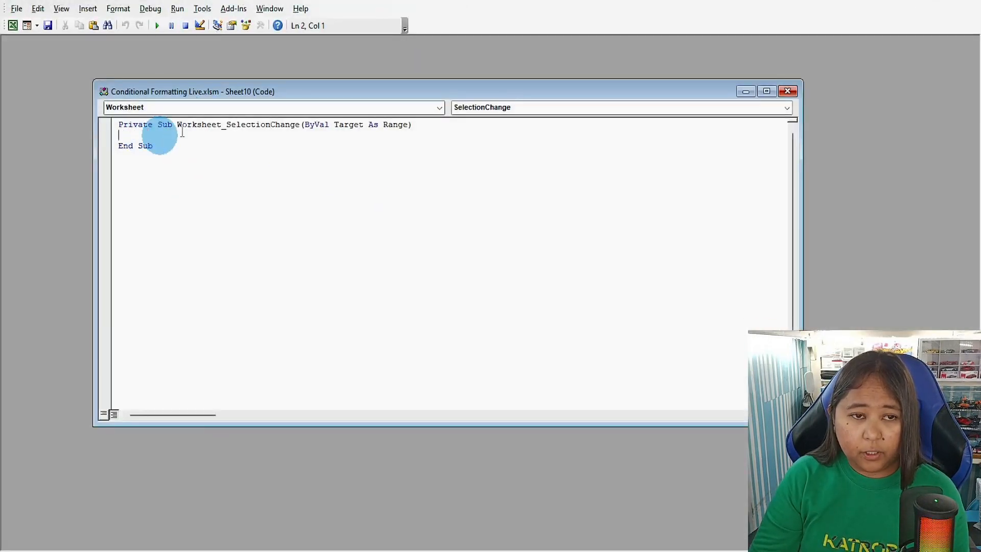
click(204, 113)
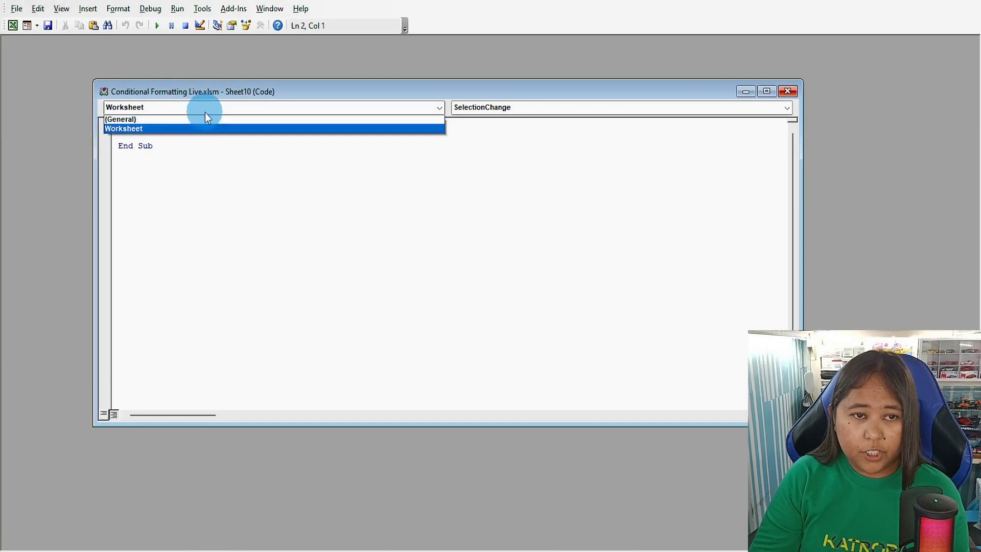
click(161, 130)
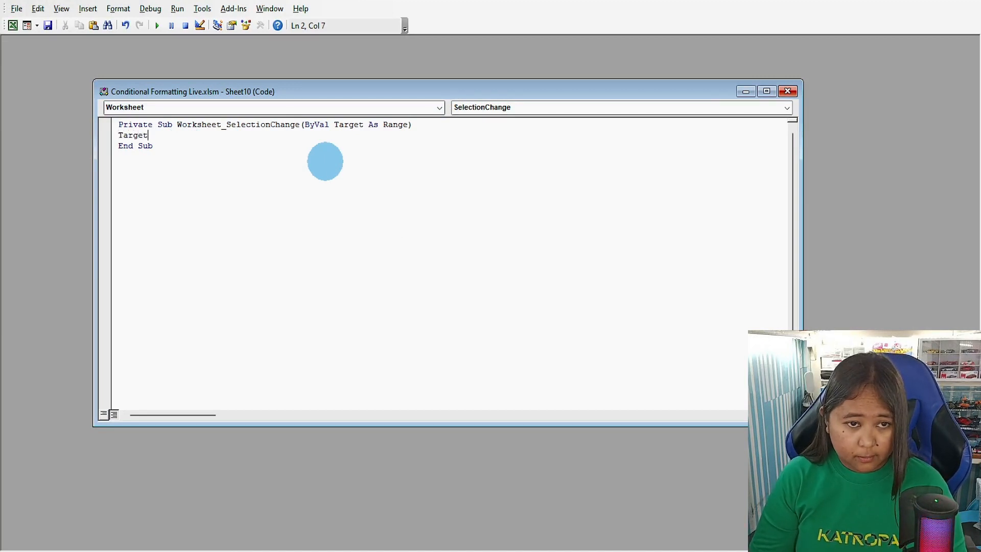
text(Target.Calculate)
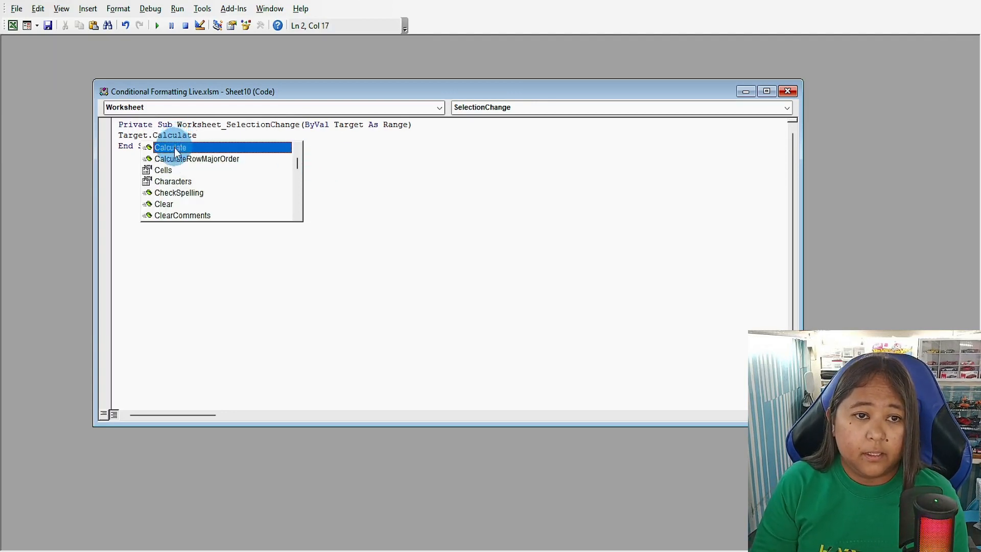
click(390, 154)
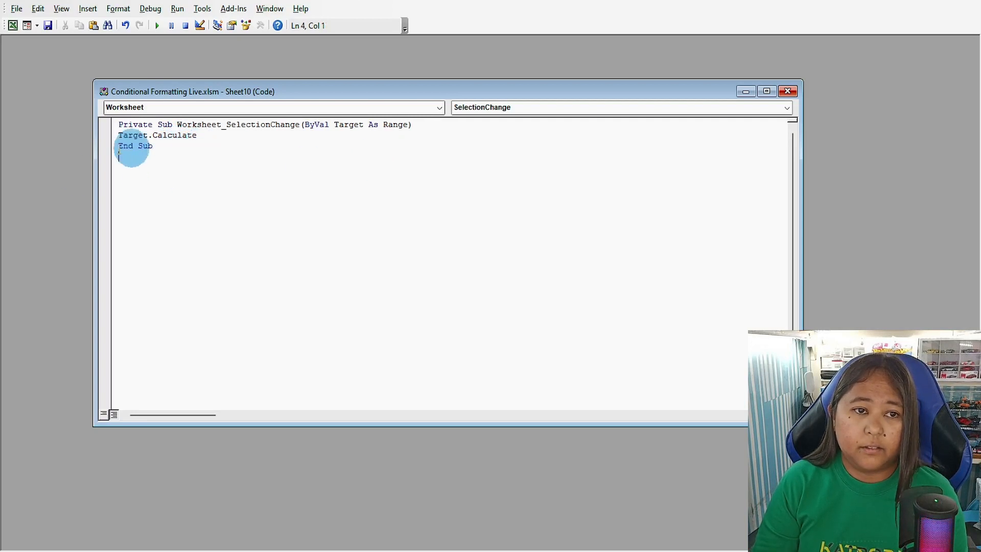
click(789, 91)
key(alt+F11)
Step: Select various cells in table rows 1 through 6 to test the automatic highlighting of the selected row
click(310, 315)
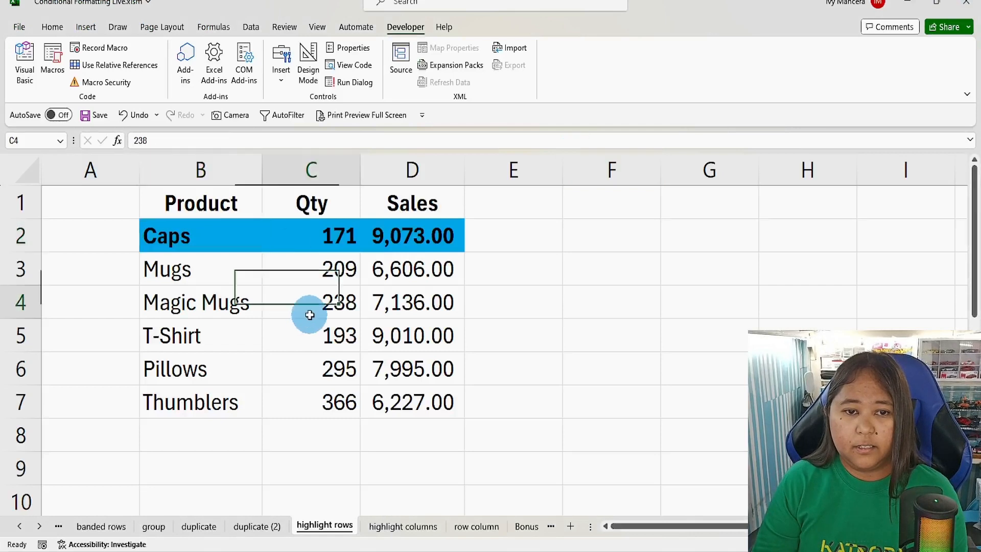
click(350, 367)
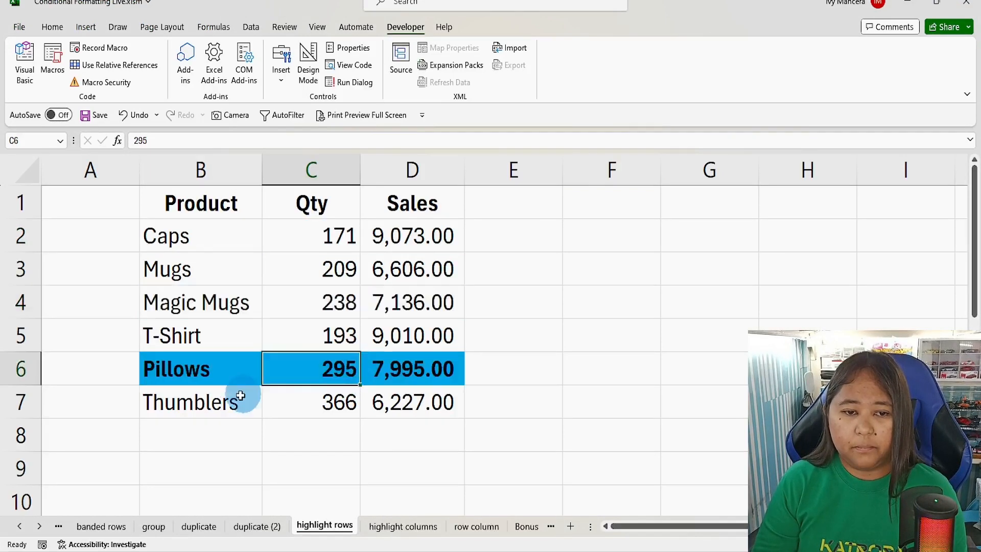
click(218, 269)
click(314, 309)
click(319, 335)
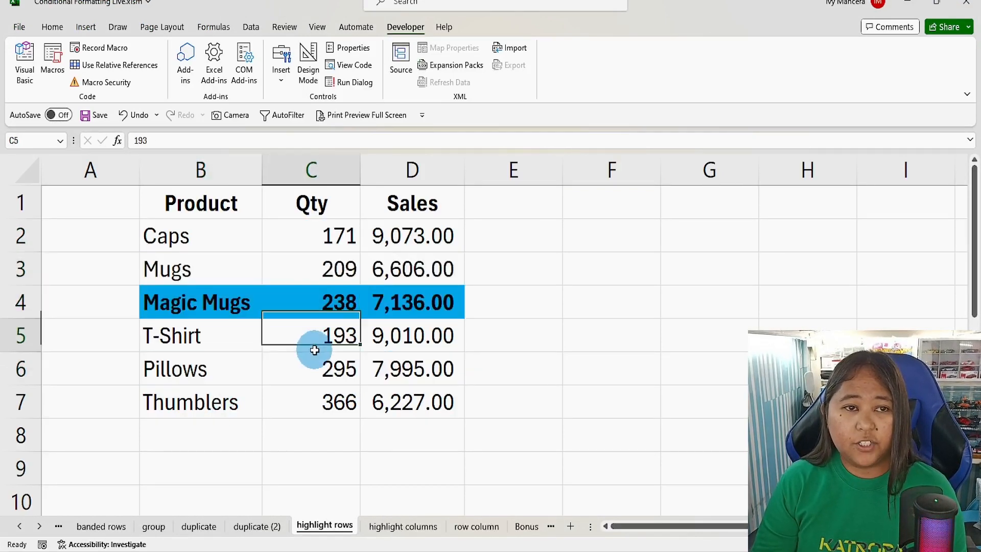
click(188, 372)
click(387, 309)
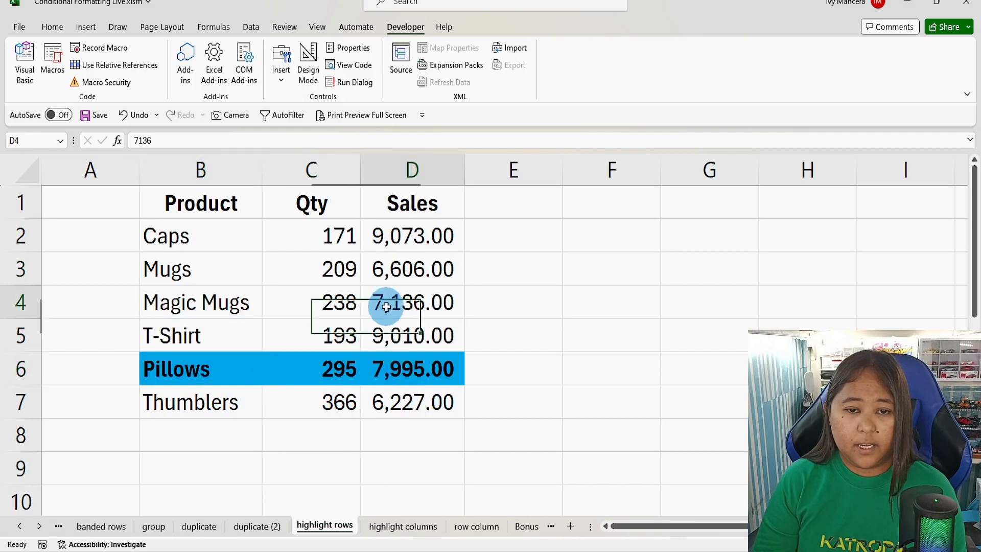
click(229, 246)
click(309, 307)
click(412, 364)
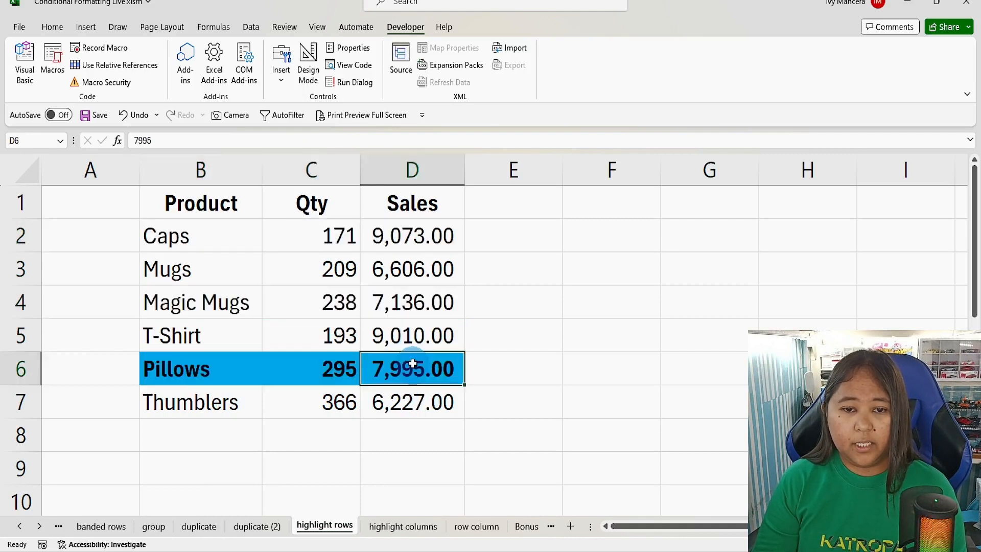
click(420, 261)
click(214, 236)
click(228, 364)
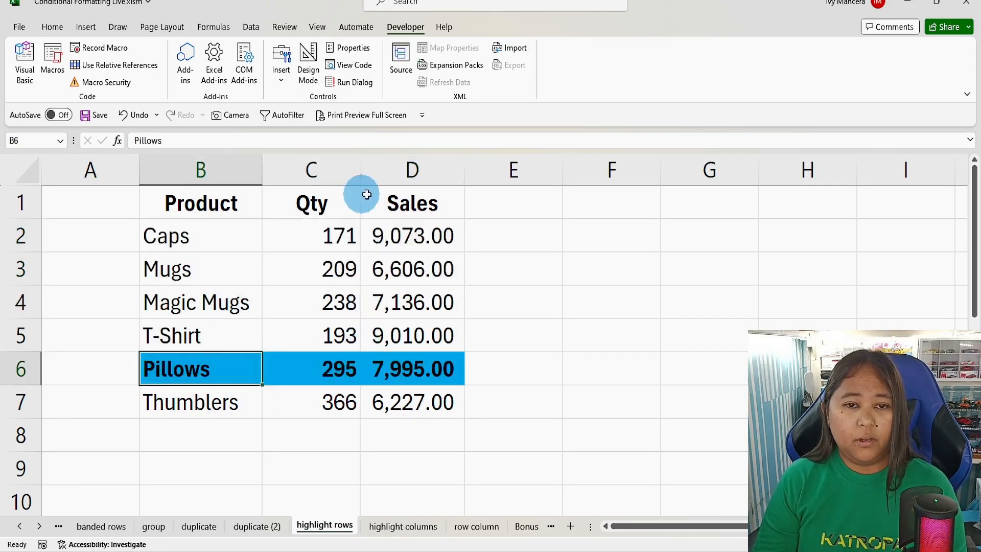
click(367, 194)
click(335, 269)
click(313, 337)
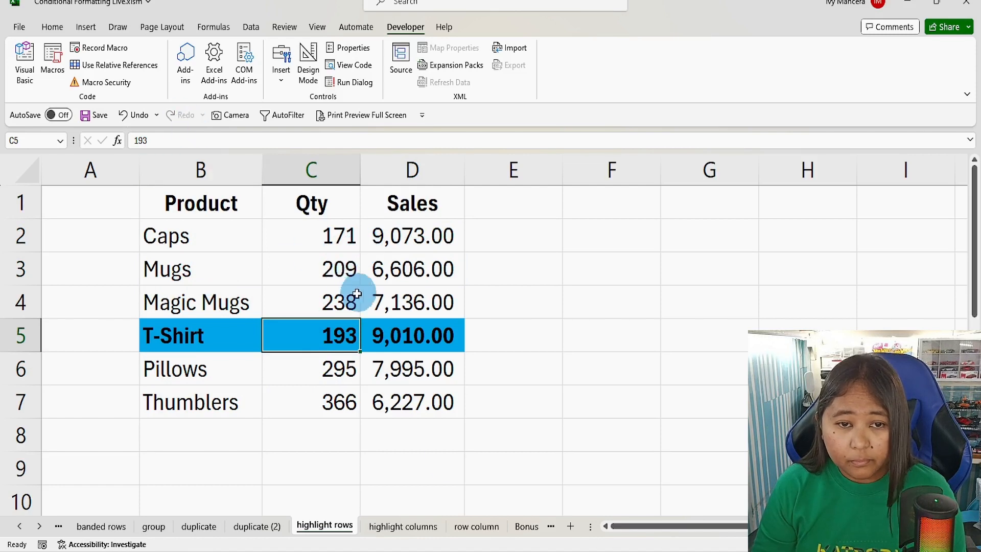
click(364, 268)
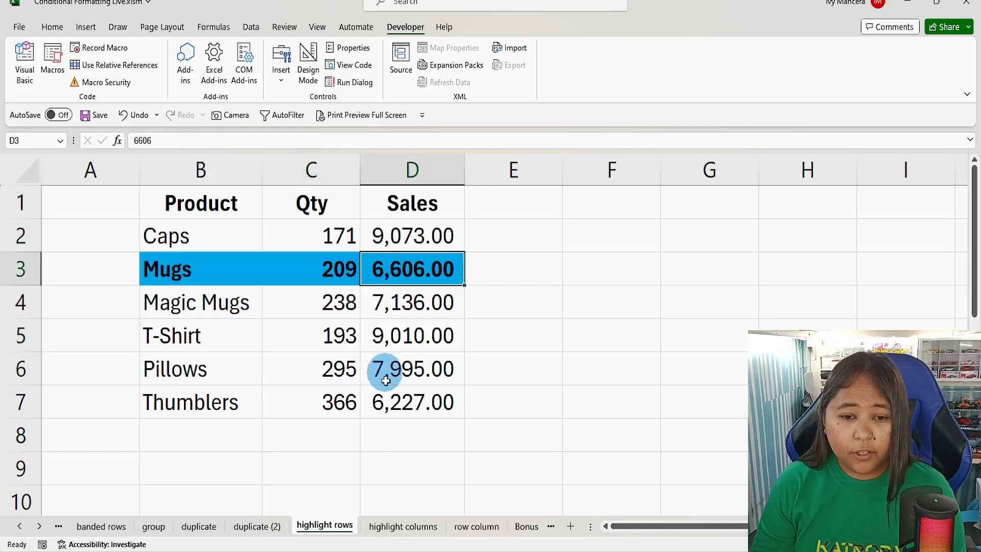
Step: On the highlight columns sheet, start a formula-based conditional formatting rule for B1:D7 with =column()=cell("col")
click(408, 533)
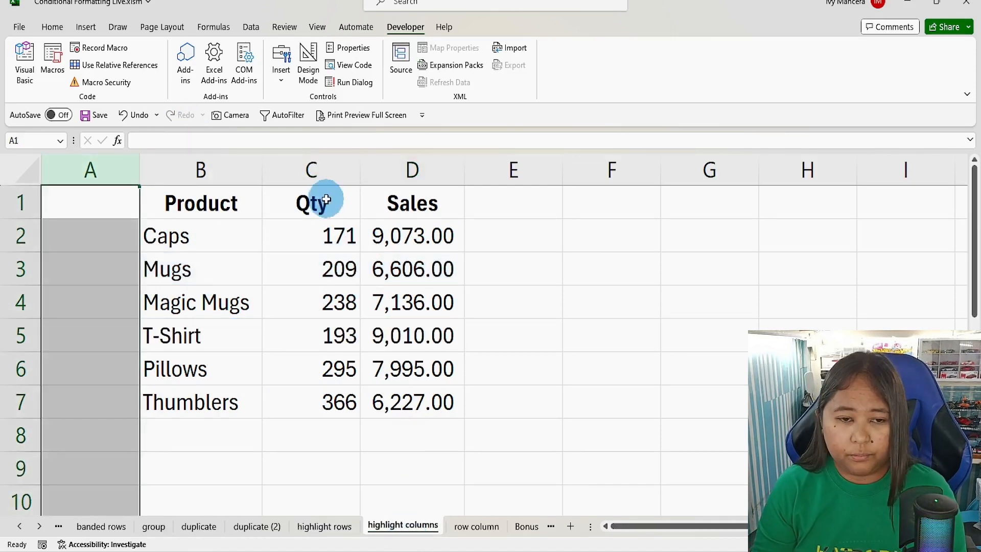
click(330, 306)
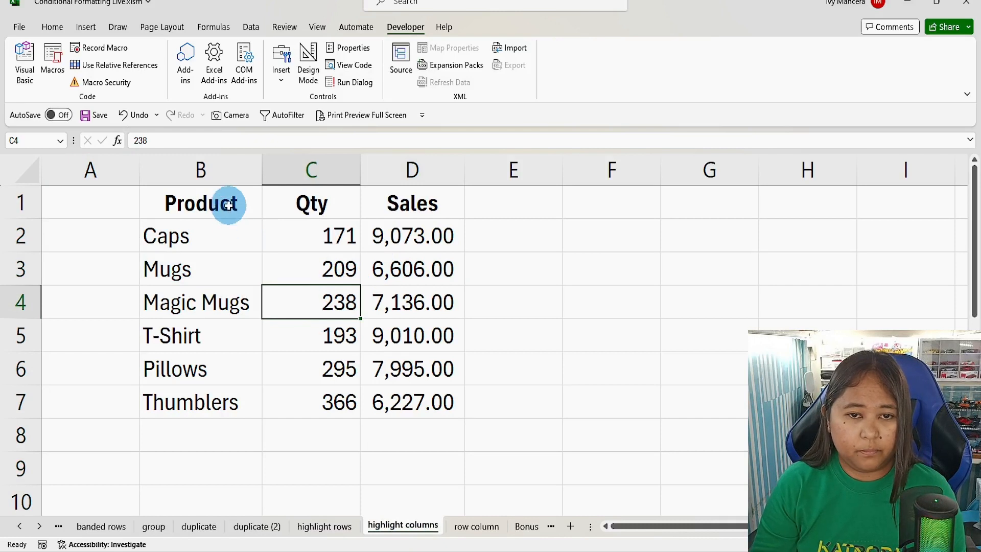
drag(228, 201, 410, 417)
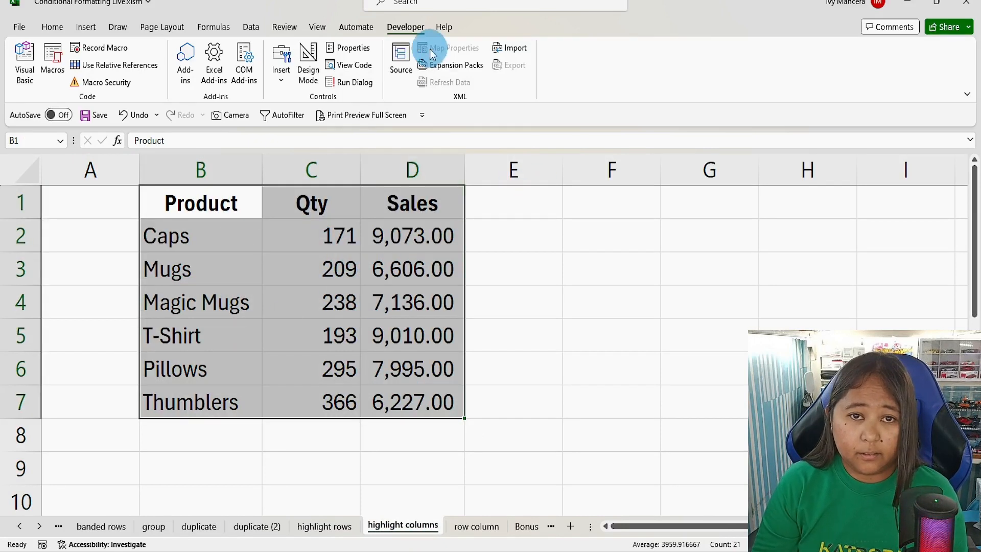
click(51, 27)
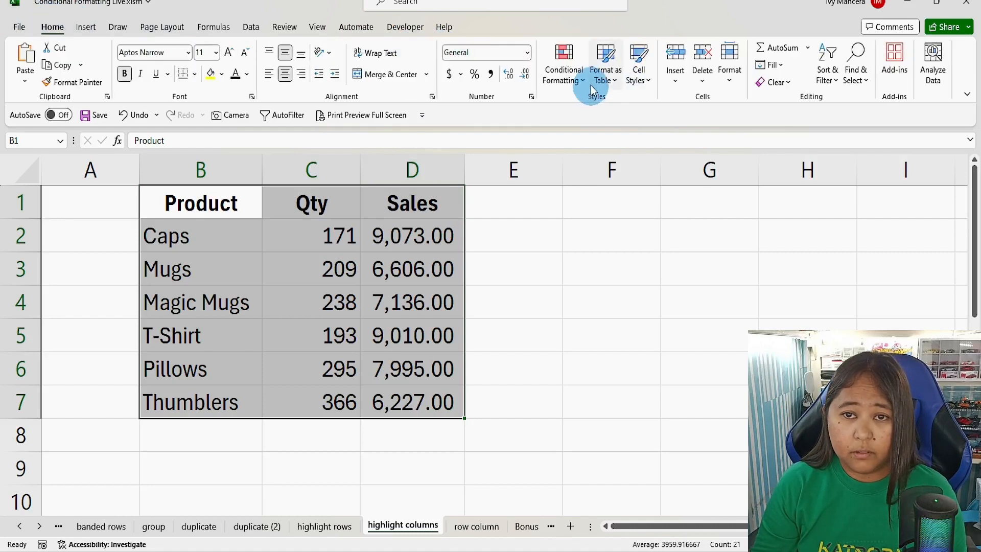
click(567, 69)
click(611, 249)
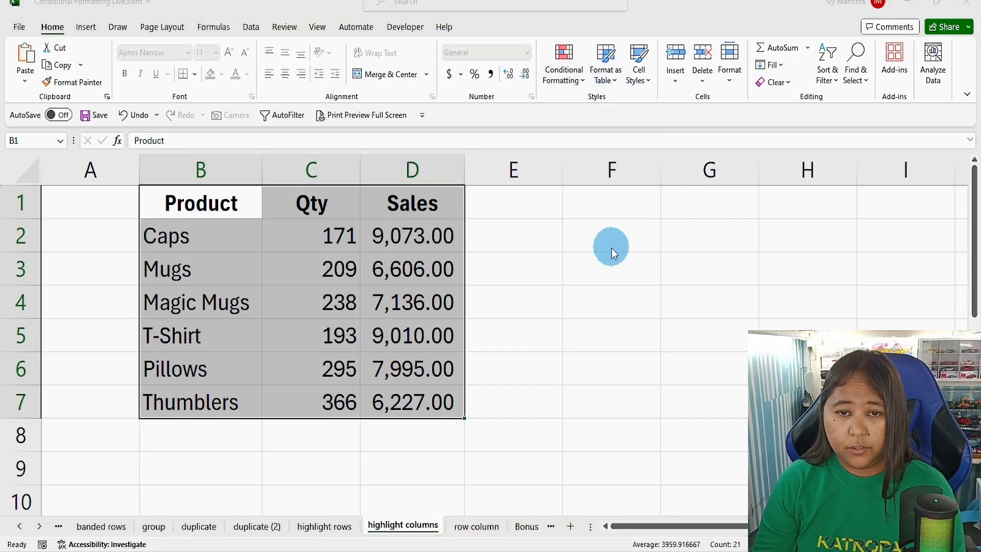
click(262, 134)
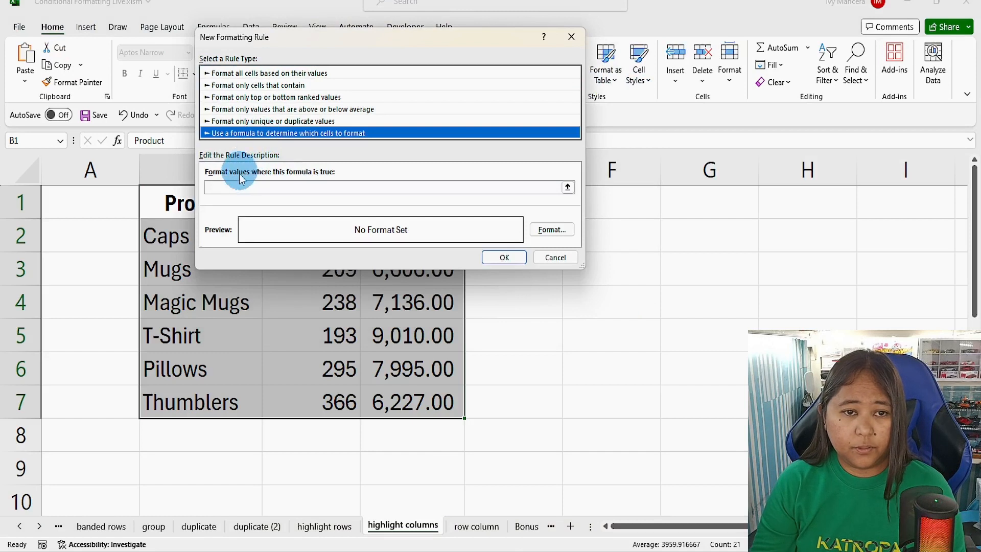
click(230, 187)
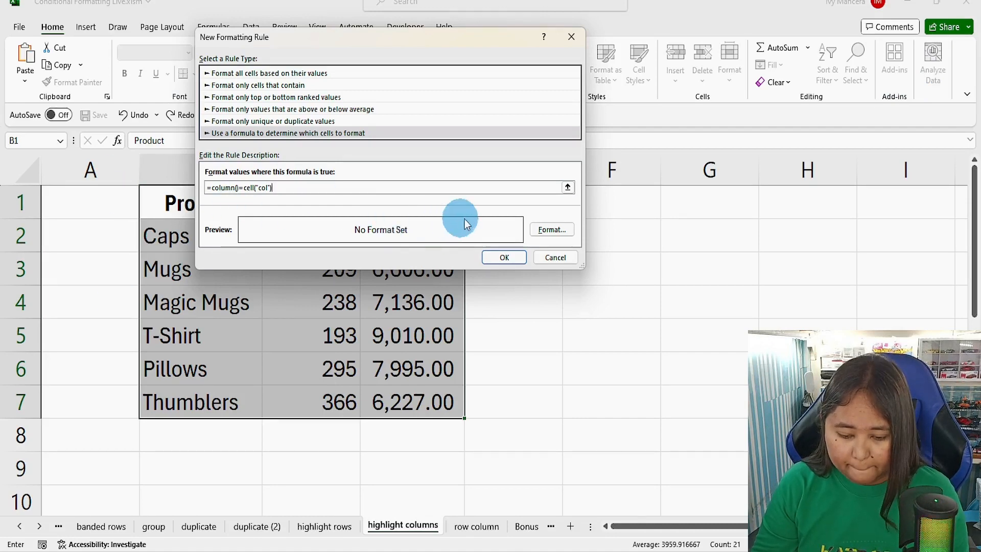
Step: Give the new formatting rule a bright blue fill and bold font, and apply it to the table
click(552, 230)
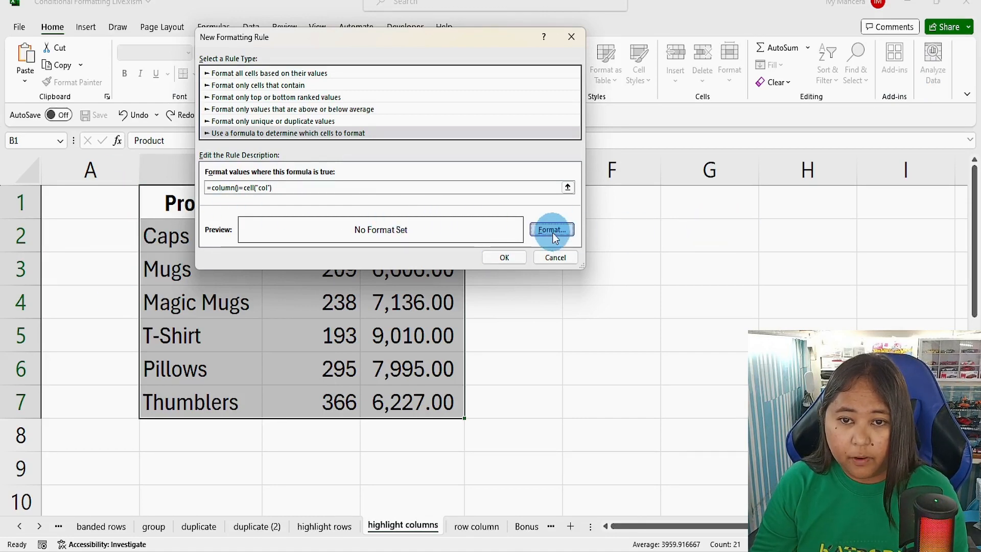
click(314, 149)
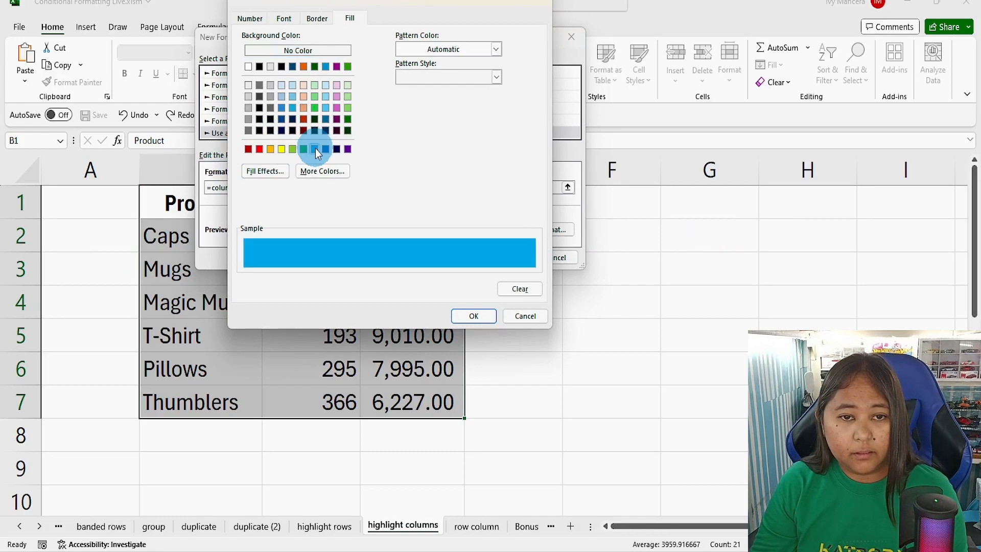
click(284, 19)
click(415, 78)
click(467, 316)
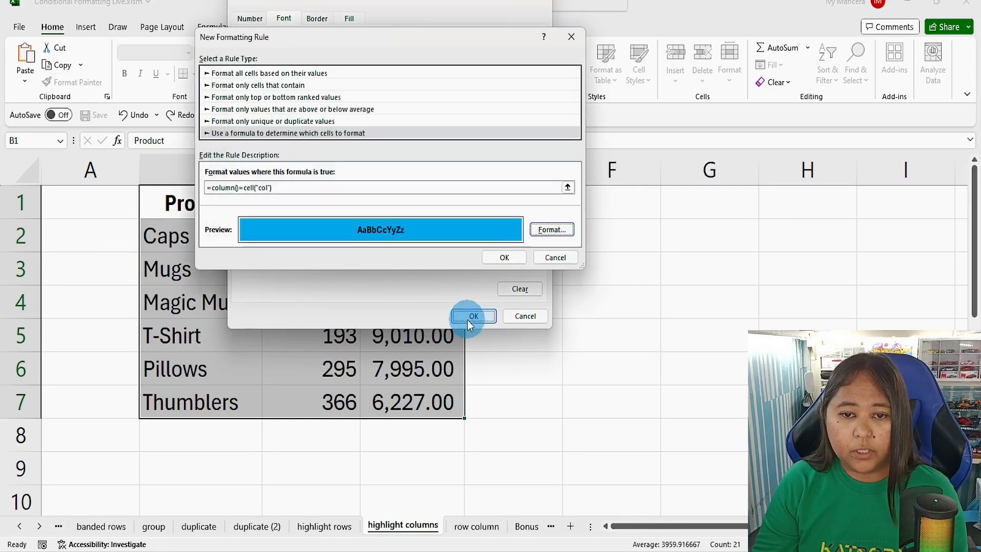
click(501, 257)
Step: Select various cells in the Product, Qty and Sales columns to test the selected-column highlighting
click(204, 259)
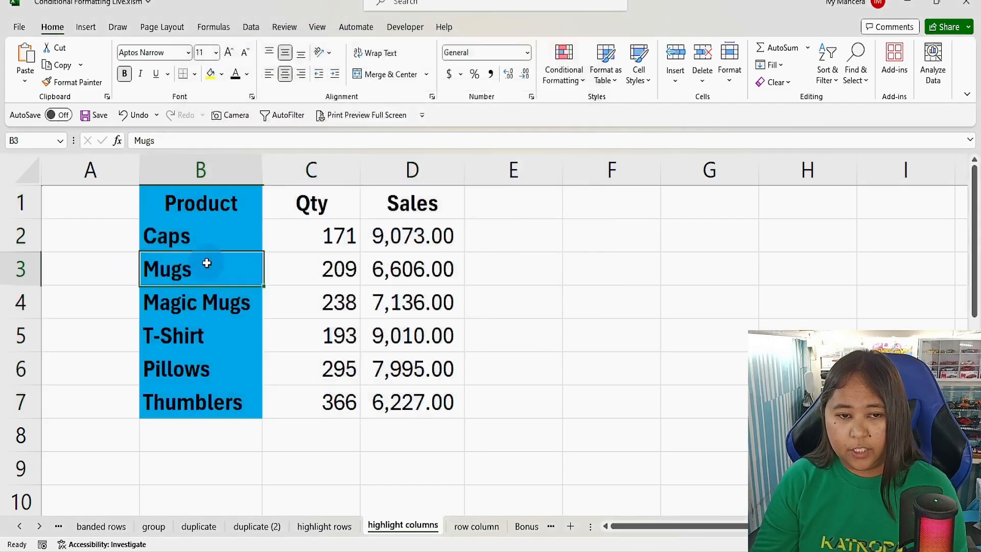
click(313, 265)
click(399, 270)
click(327, 238)
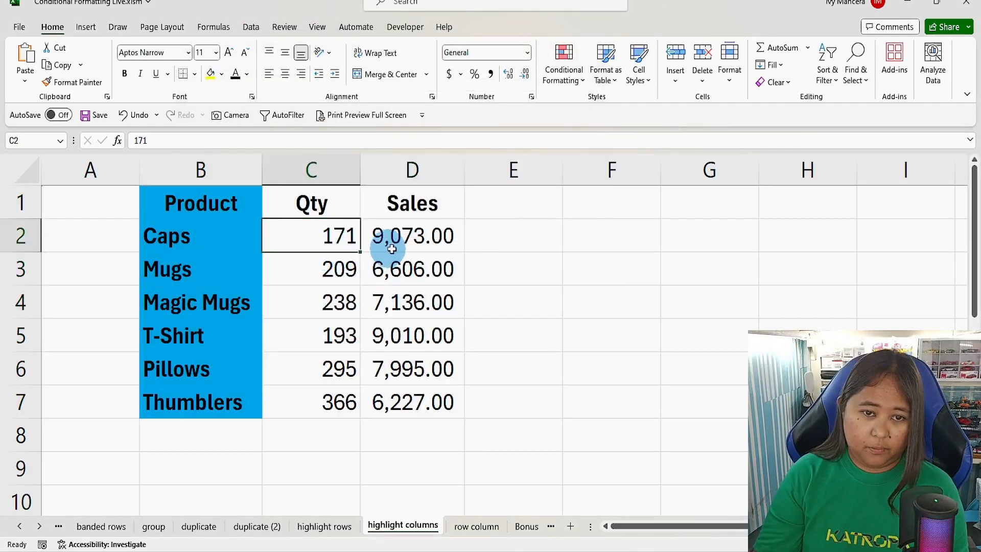
click(409, 314)
click(304, 263)
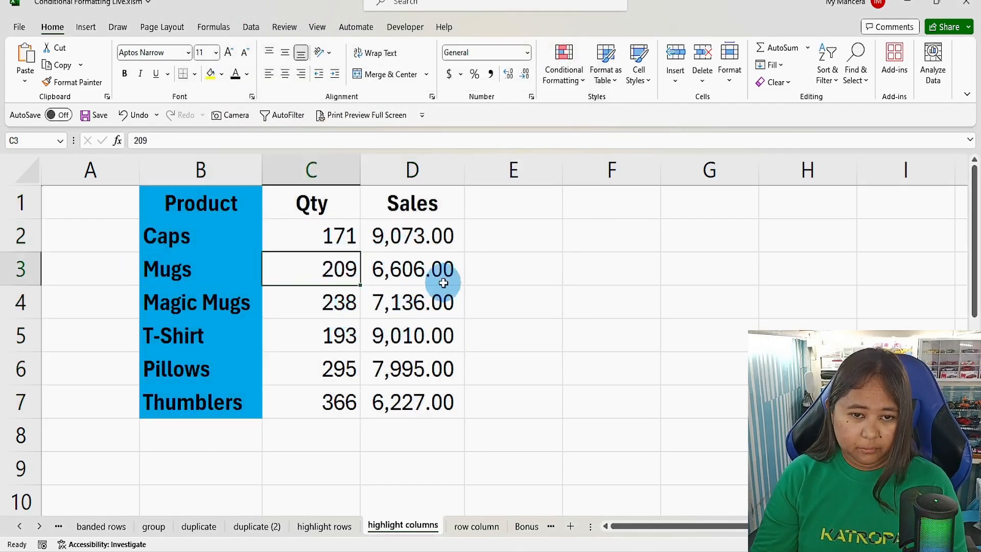
click(425, 279)
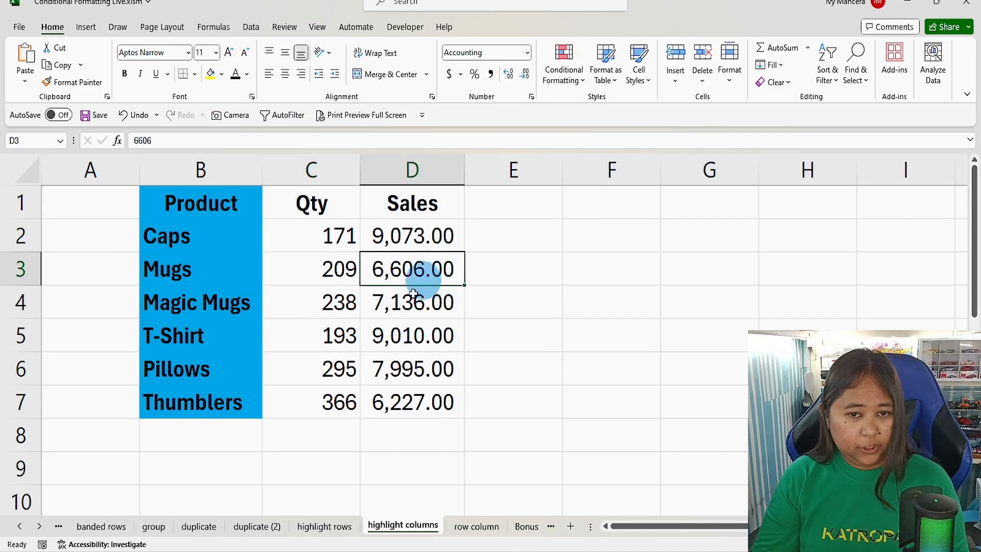
click(236, 299)
click(228, 210)
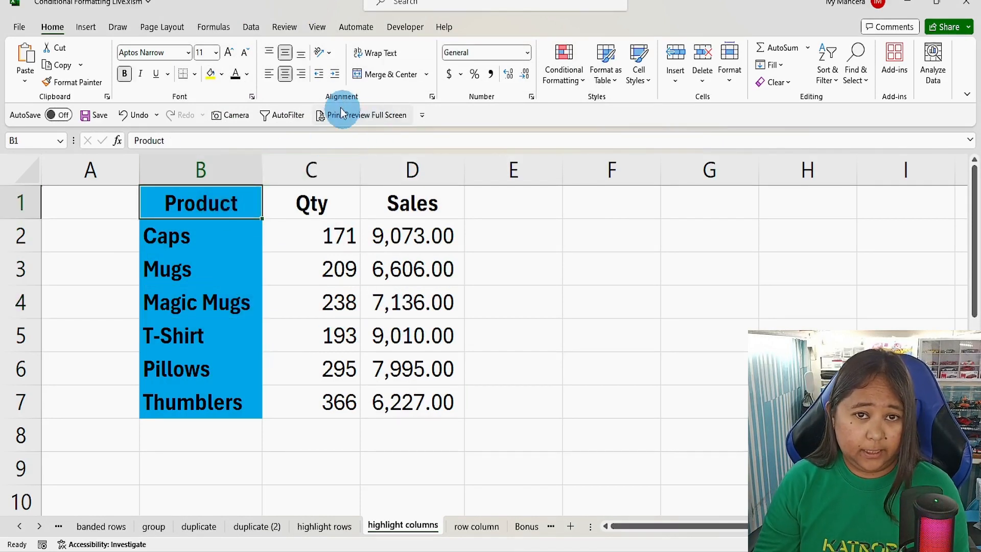
click(404, 30)
click(26, 65)
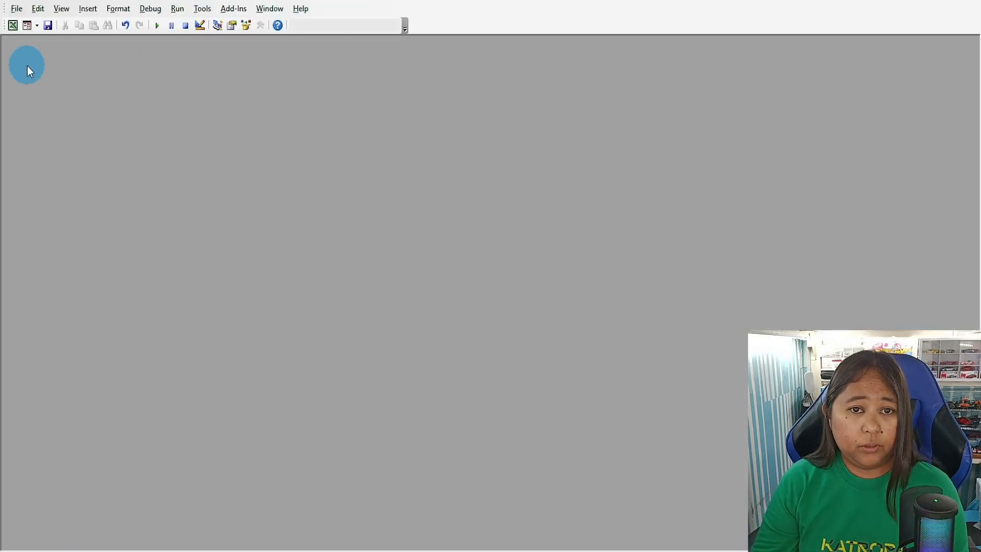
click(17, 9)
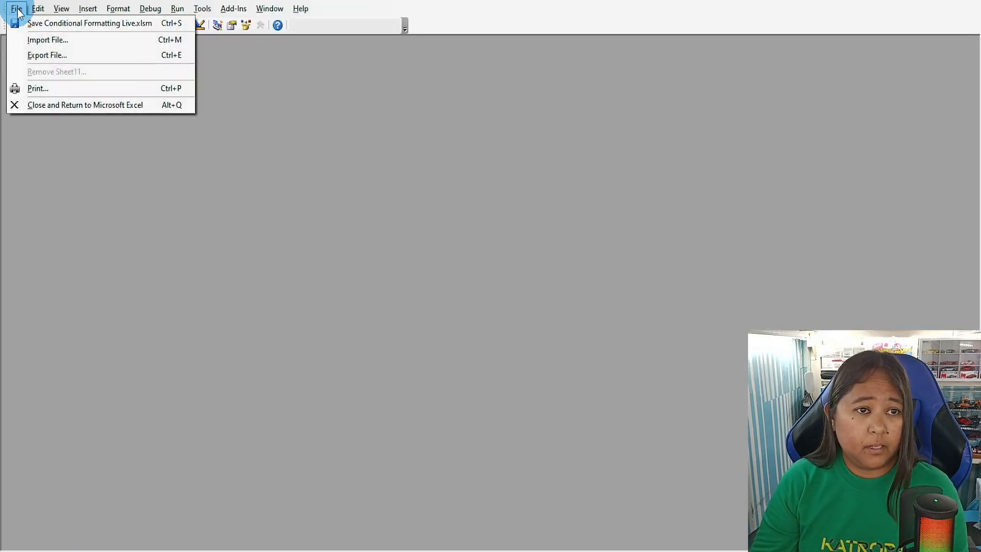
click(17, 8)
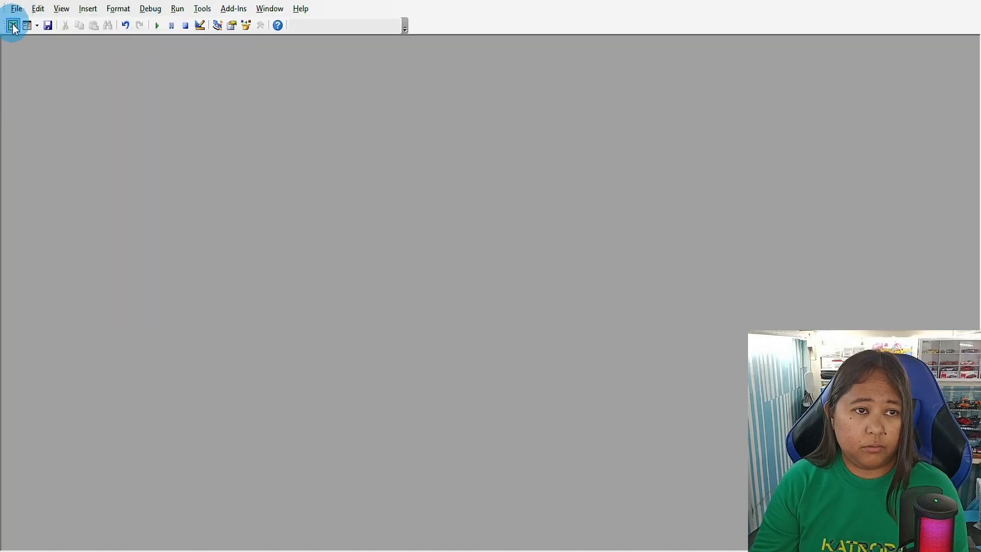
click(12, 25)
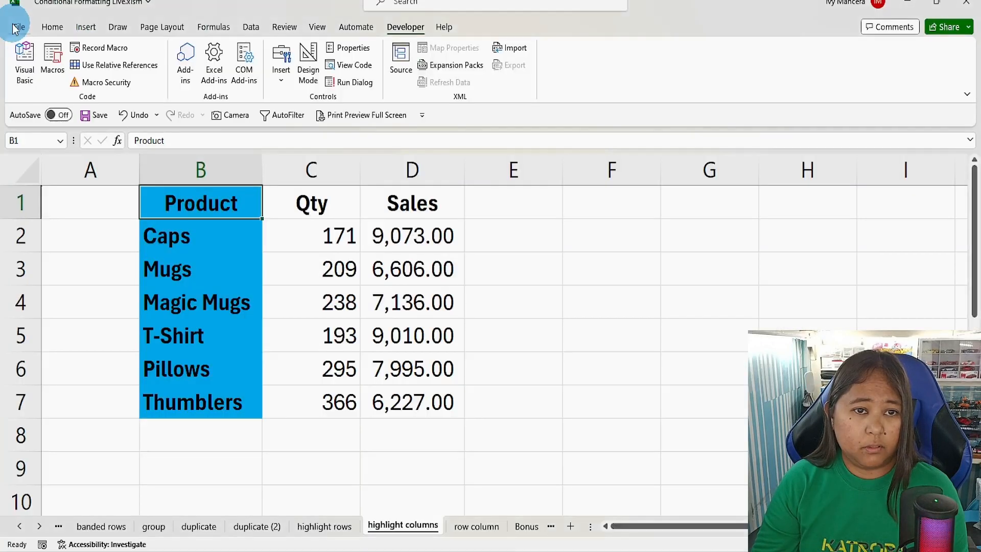
Step: Open the Sheet11 code window in the Visual Basic editor and move it slightly away from the workspace corner
click(23, 71)
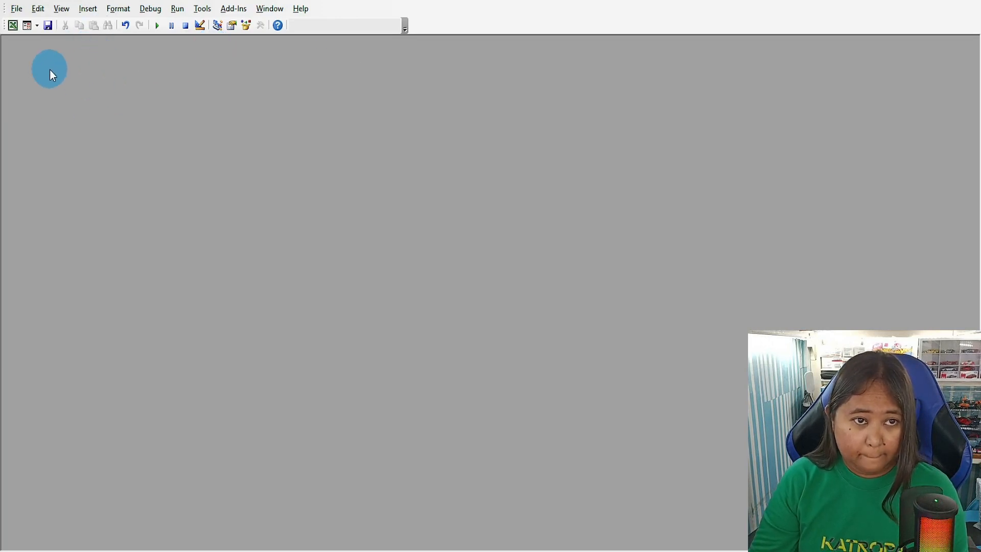
click(64, 10)
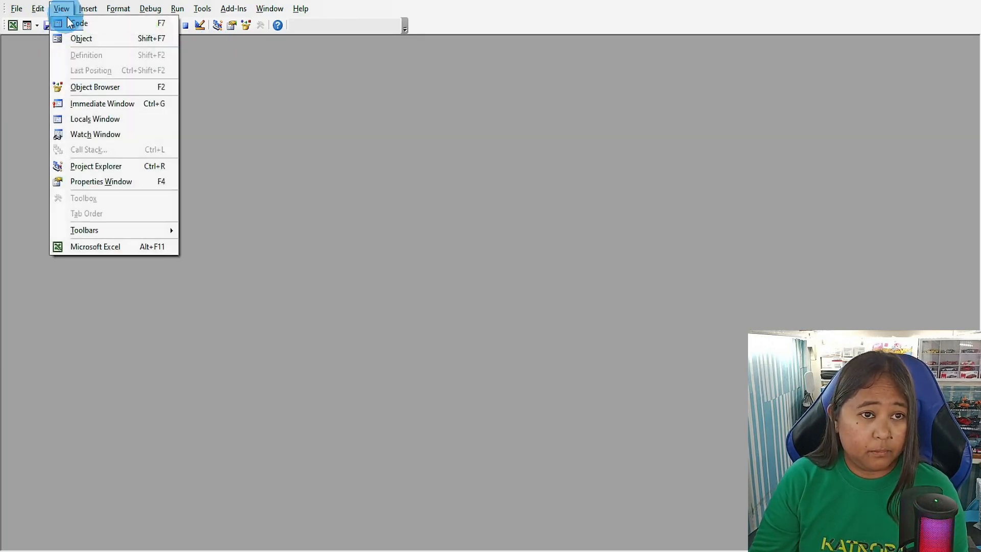
click(73, 24)
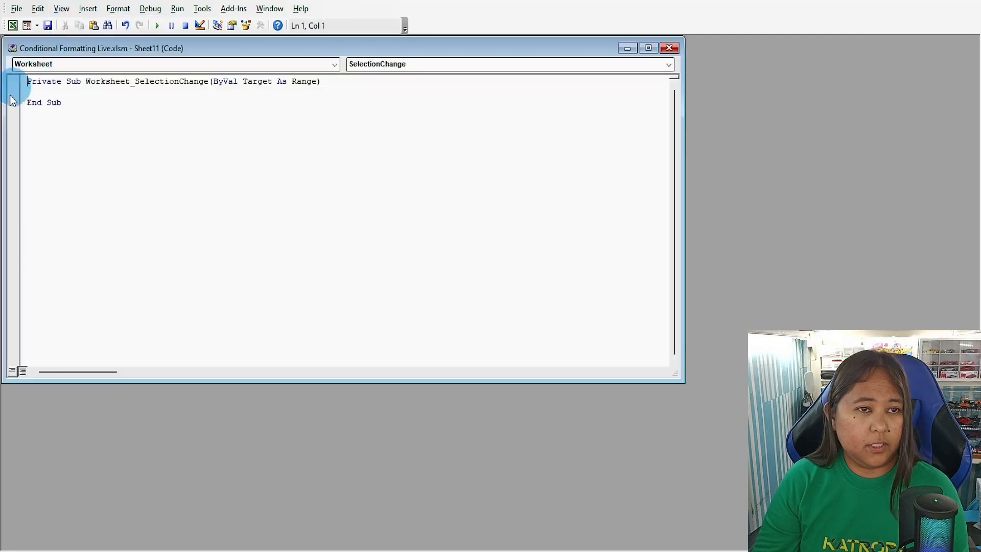
drag(228, 53, 254, 82)
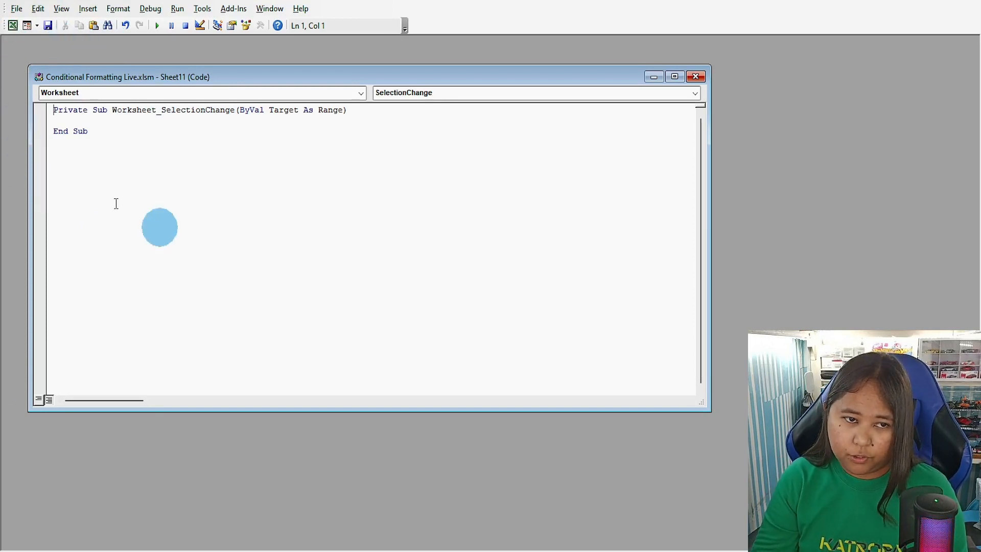
Step: Add the line Target.Calculate to Sheet11's Worksheet_SelectionChange procedure, close the code window and return to the workbook
click(64, 122)
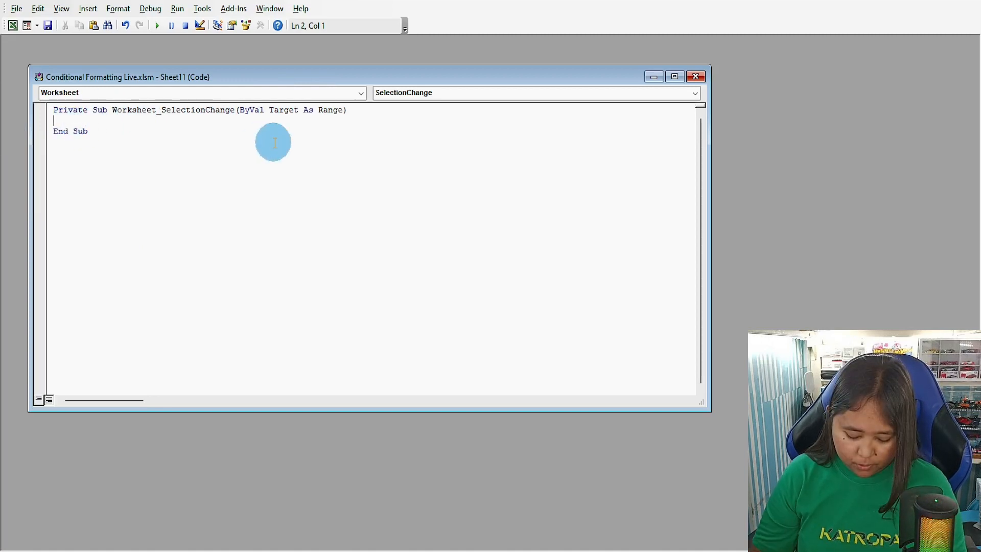
text(Target.Ca)
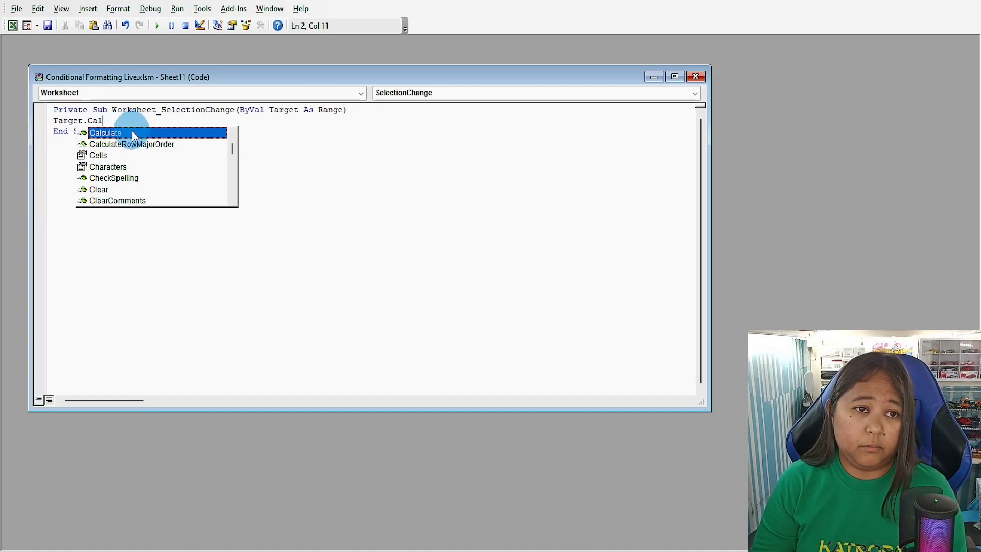
text(l)
double_click(101, 134)
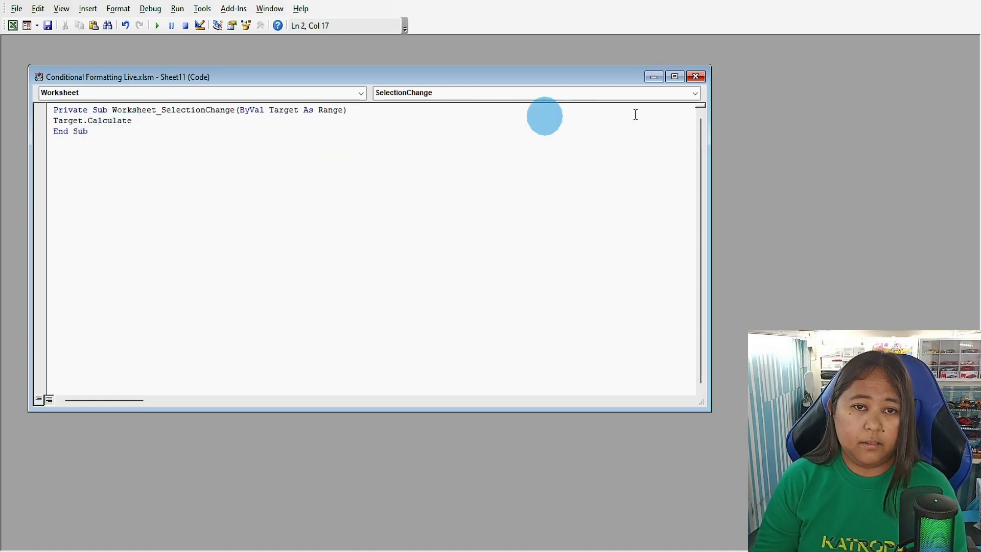
click(700, 81)
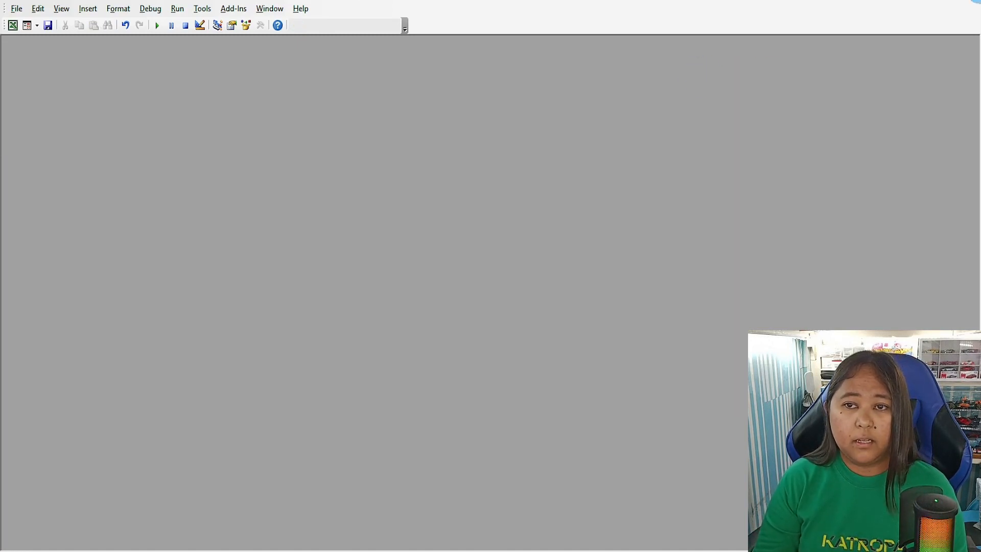
key(alt+F11)
Step: Select cells across the Product, Qty and Sales columns to test the automatic highlighting of the selected column
click(302, 288)
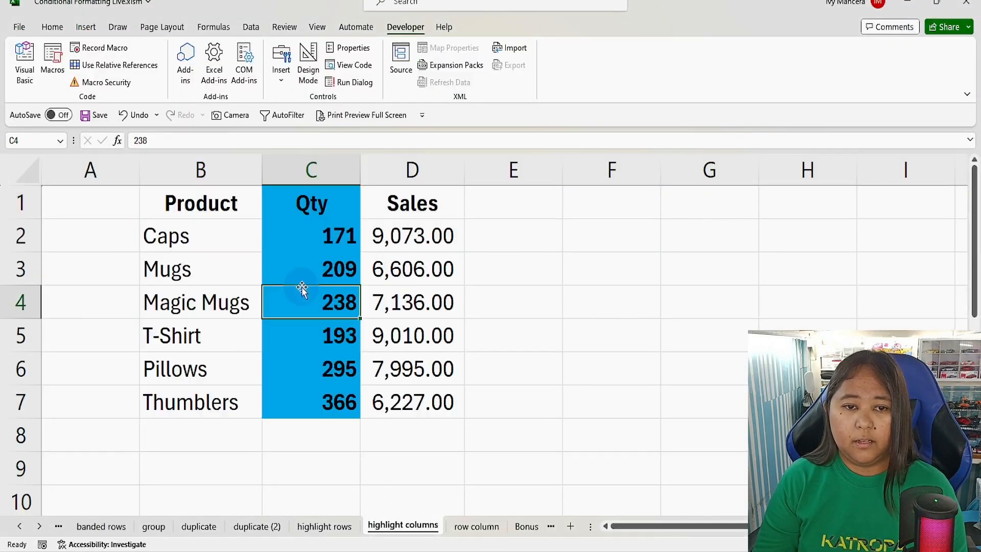
click(407, 291)
click(202, 300)
click(306, 301)
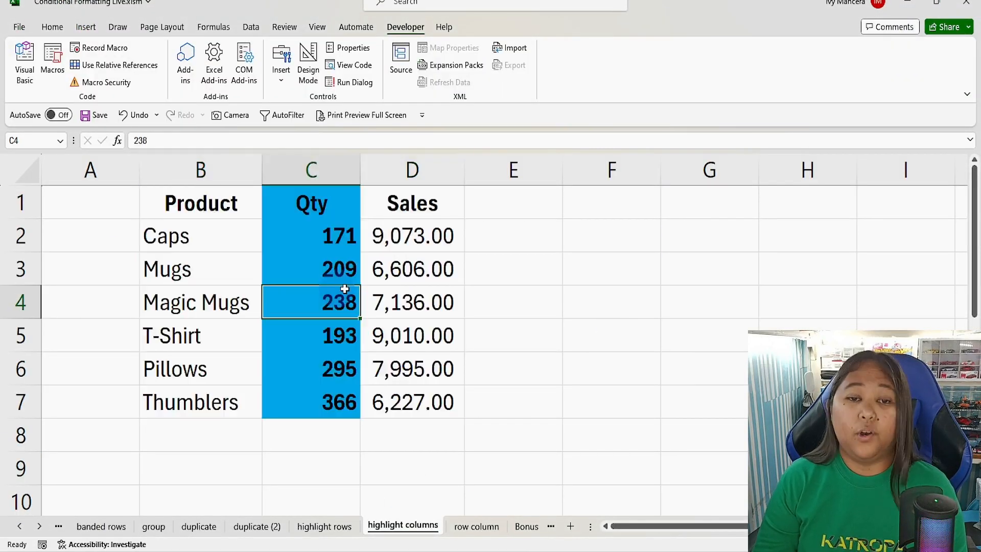
click(416, 292)
click(153, 274)
click(353, 295)
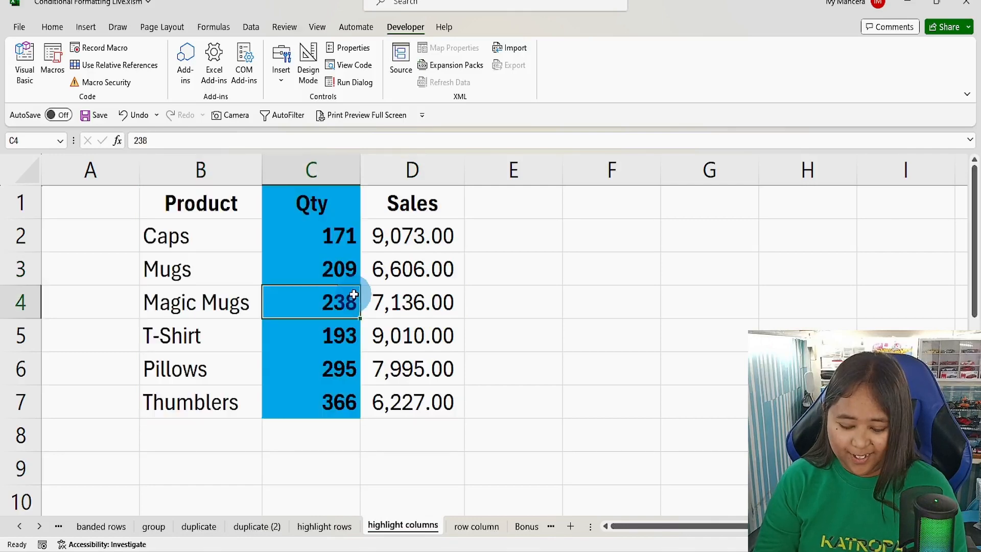
click(394, 293)
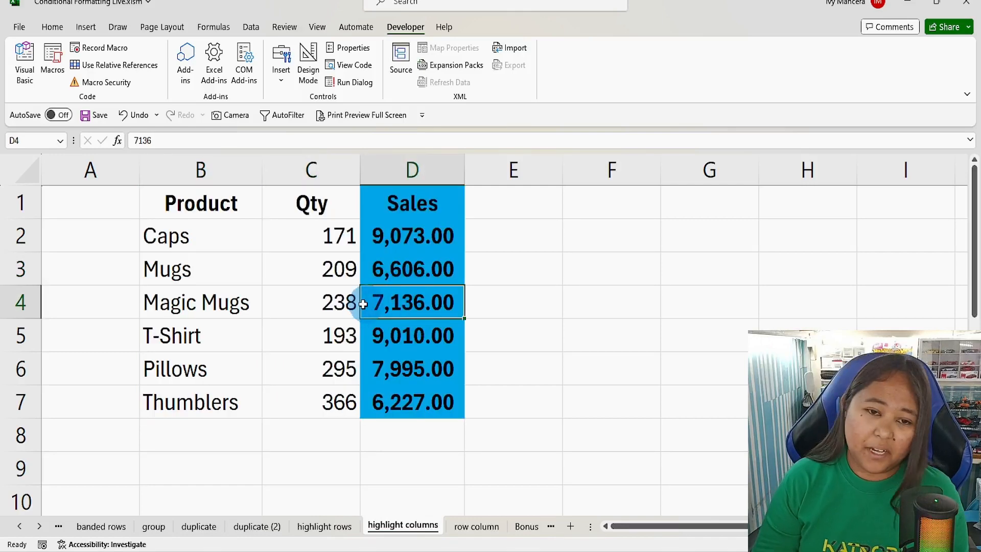
click(290, 324)
Step: On the highlight rows sheet, write the formula =row()=cell("row") as text in cell E3
click(303, 530)
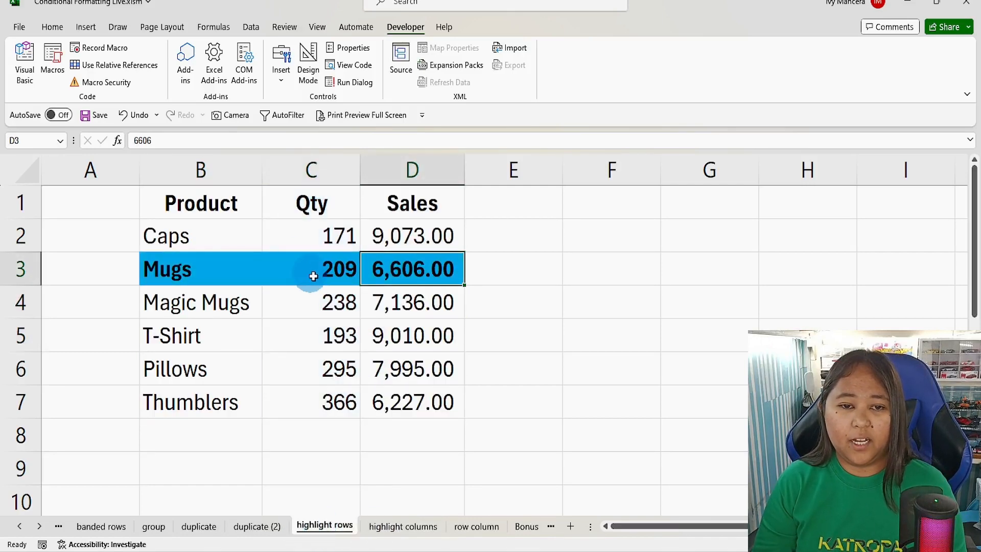
click(313, 301)
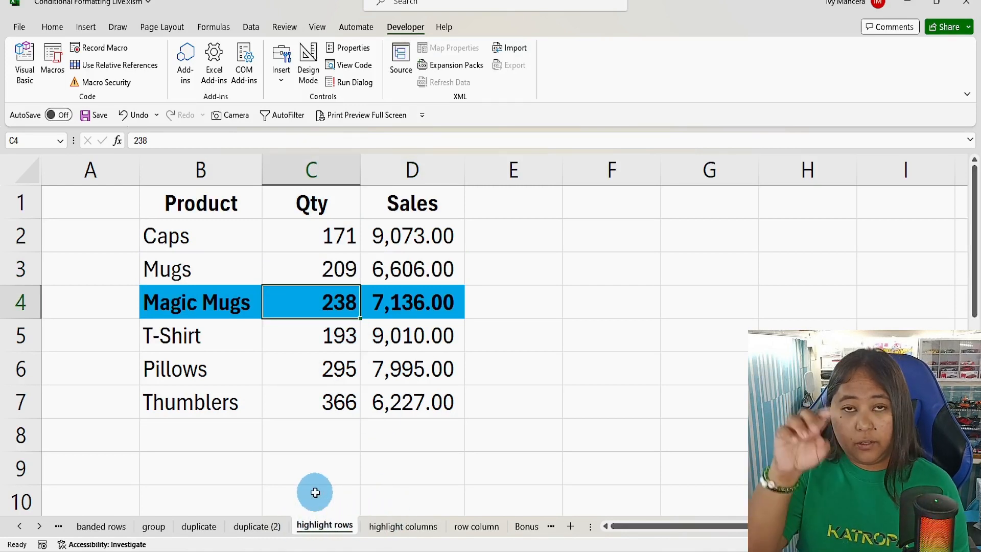
click(530, 266)
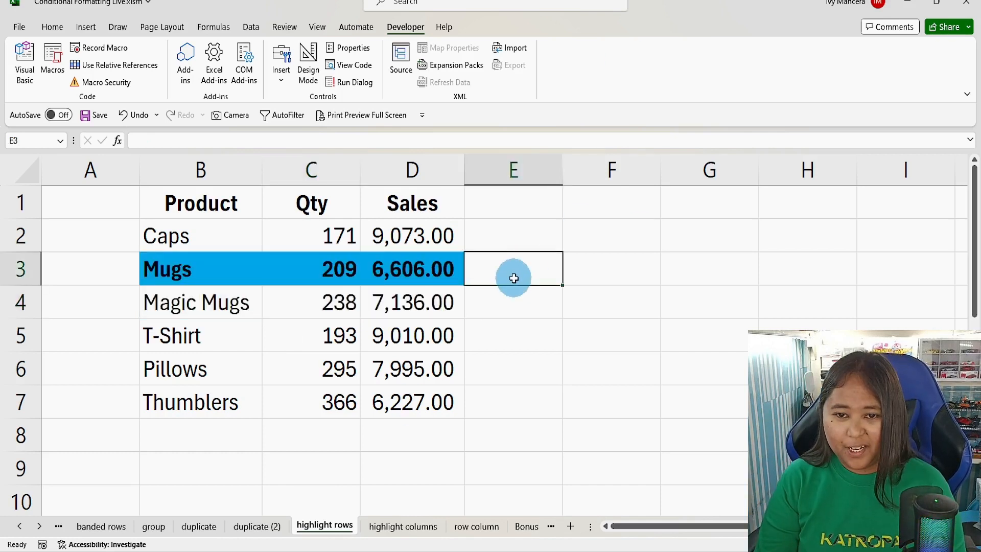
text(')
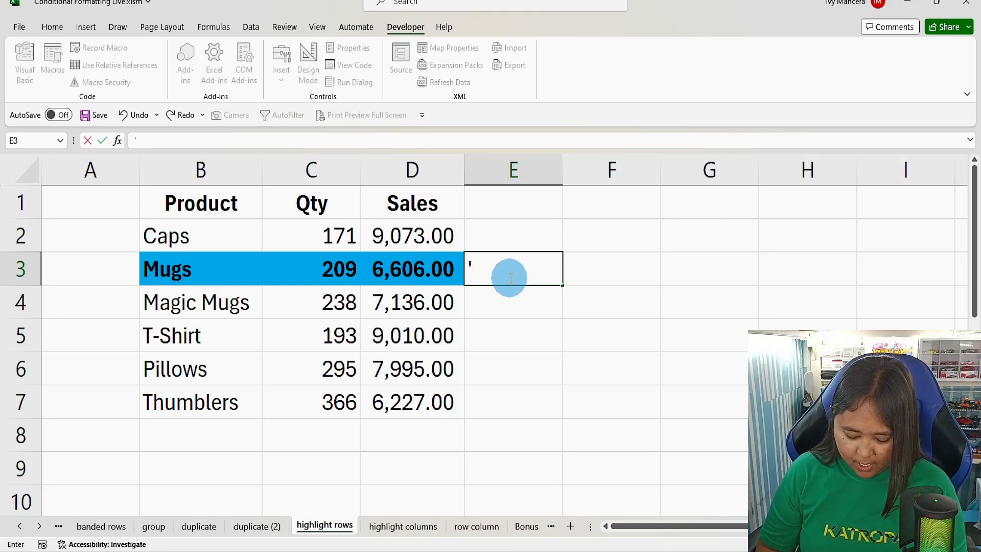
text(=row)
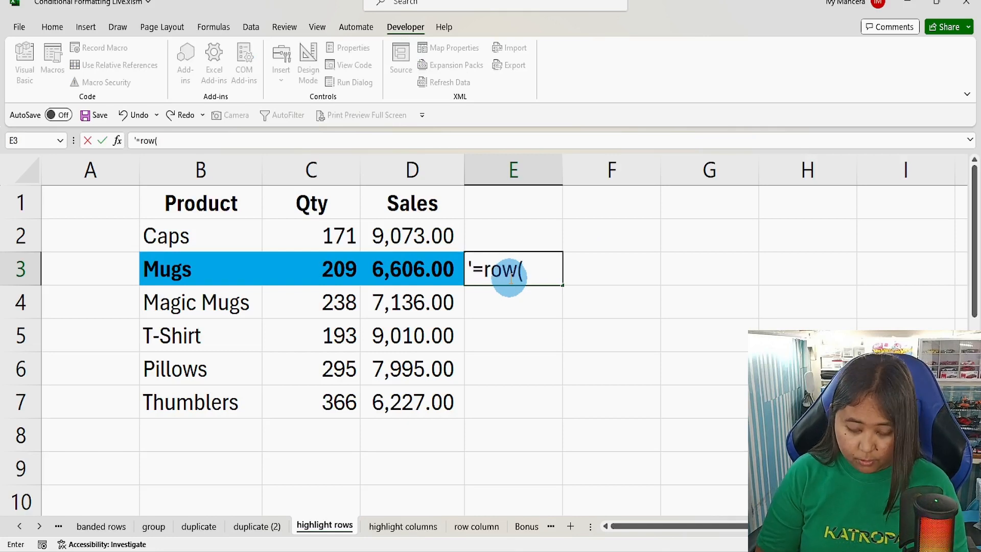
text(()=cell(")
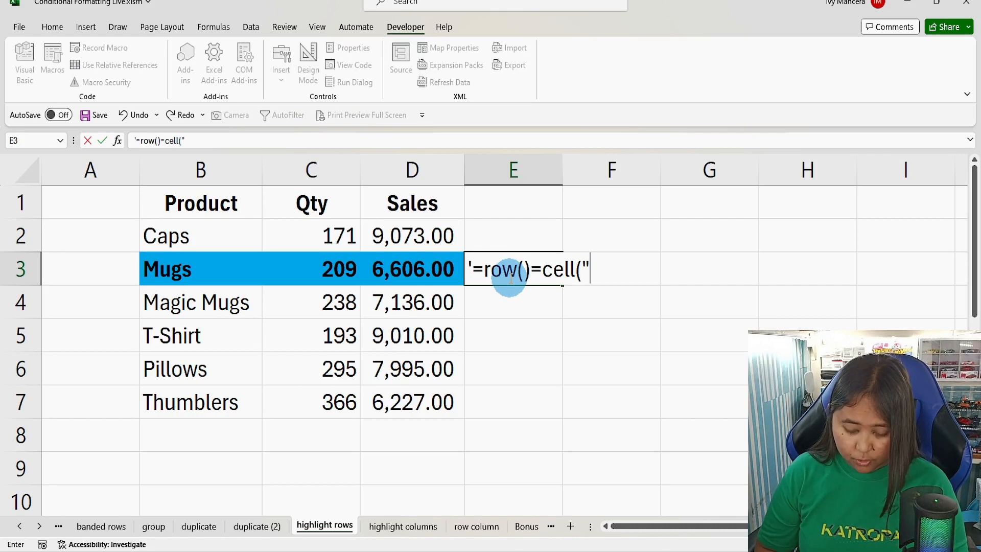
text(row"))
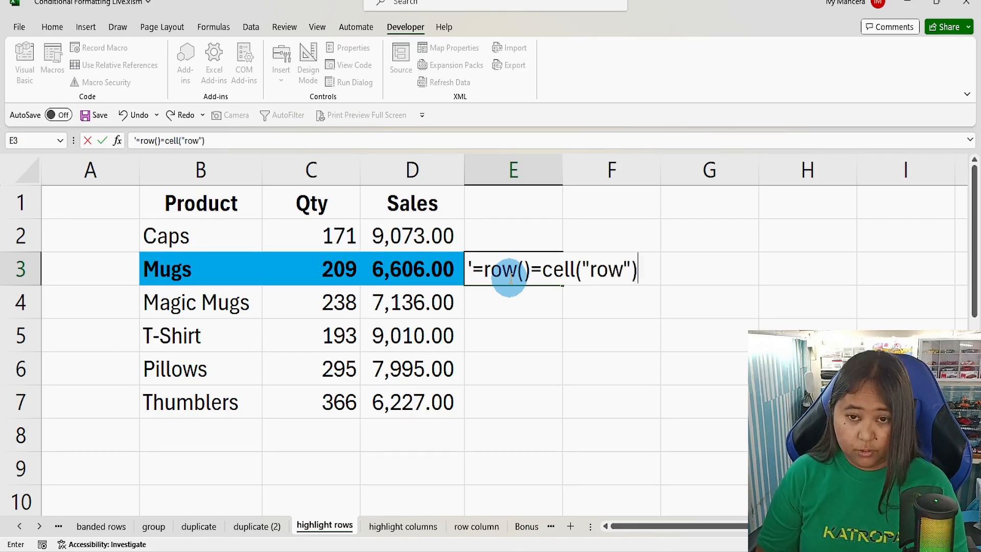
key(Return)
click(561, 387)
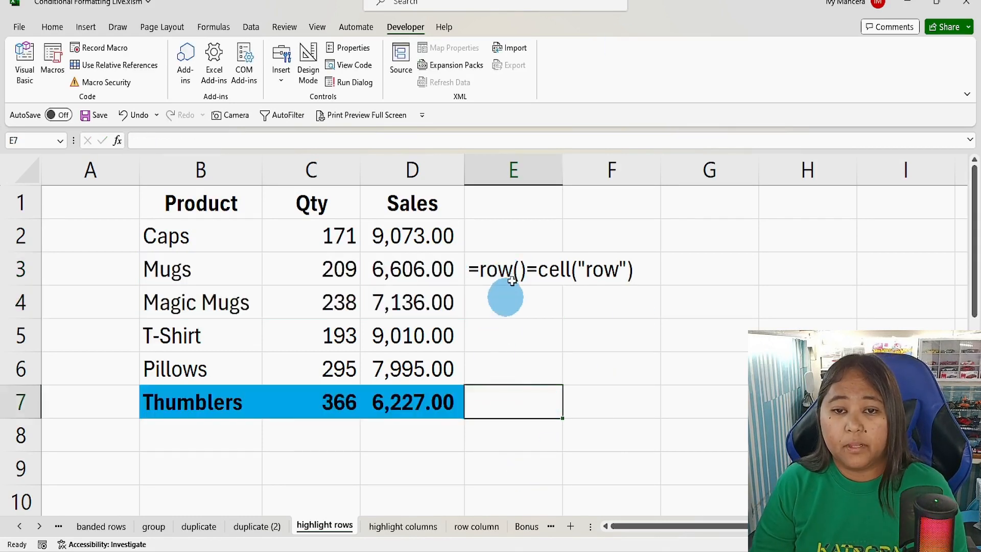
click(515, 269)
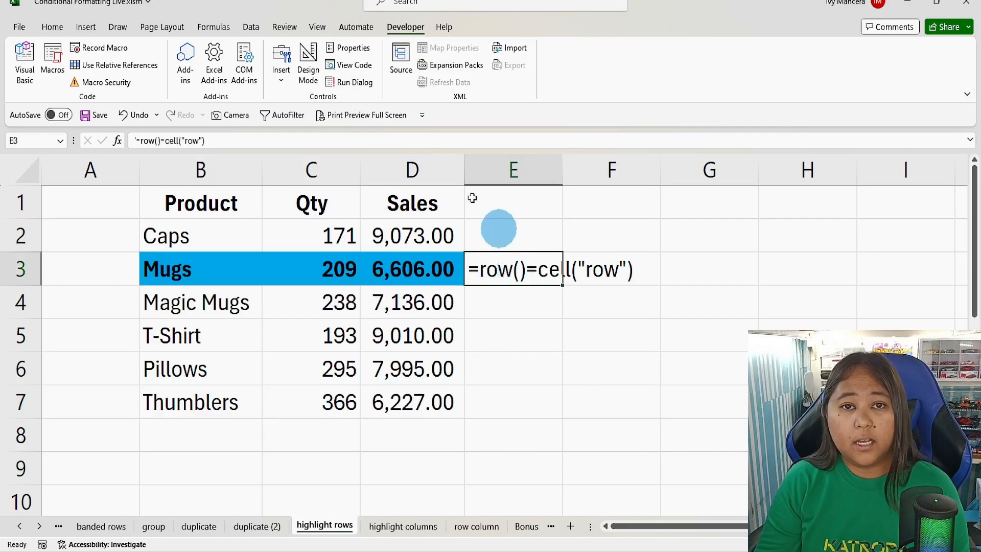
Step: Write the code line Target.Calculate in cell E5 of the highlight rows sheet
click(534, 333)
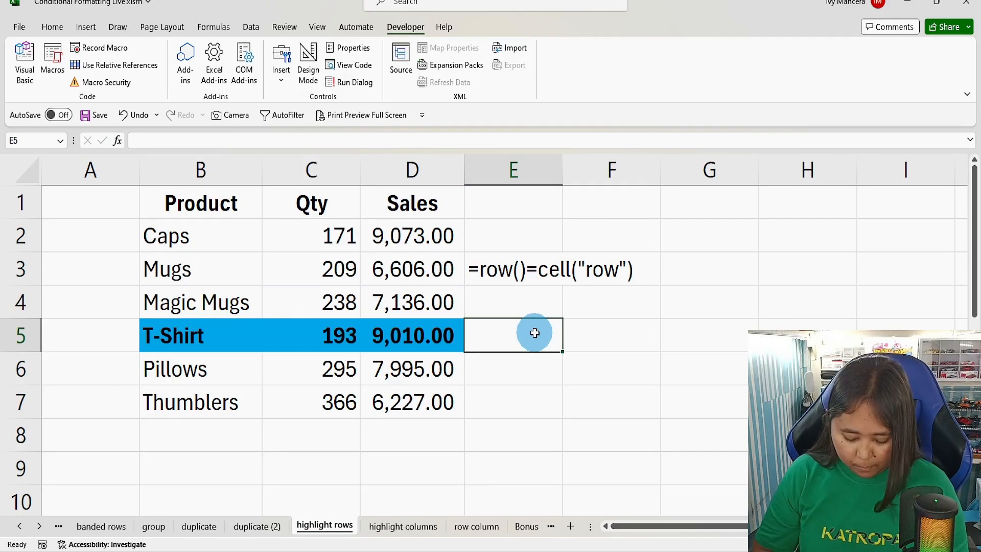
text(Target.)
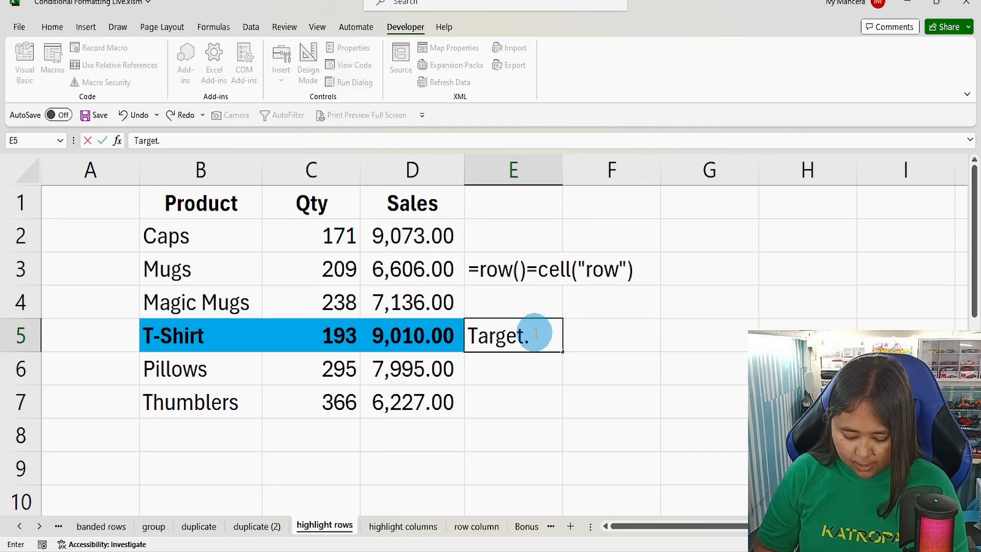
text(Calculate)
key(Return)
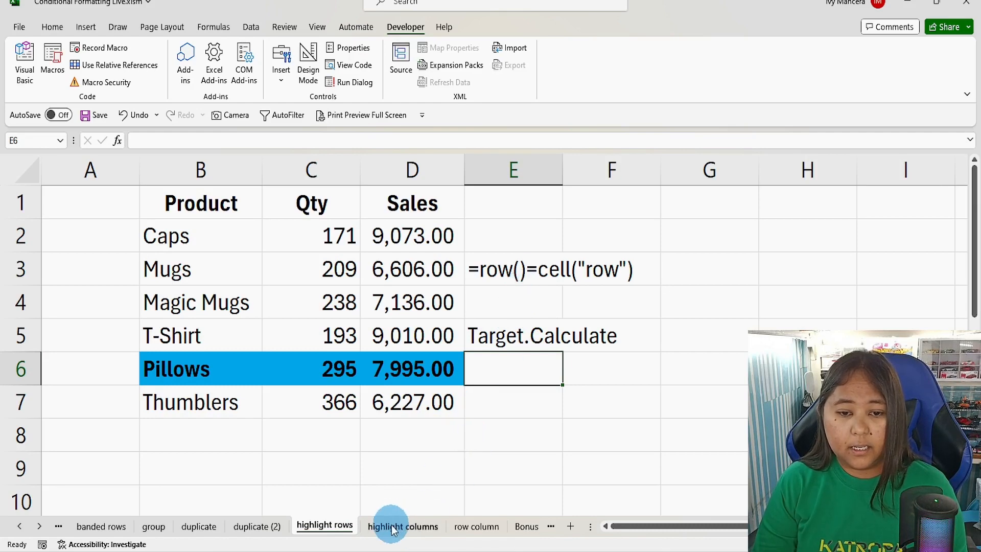
Step: Enter the formula =column()=cell("col") in cell E4, between the two existing notes
click(528, 313)
text(=colm)
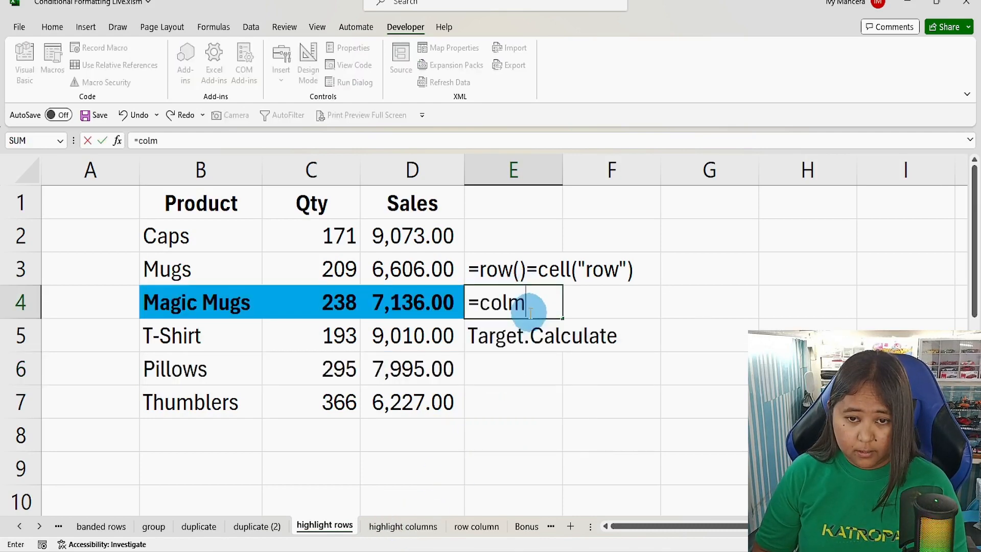
key(BackSpace)
text(umn())
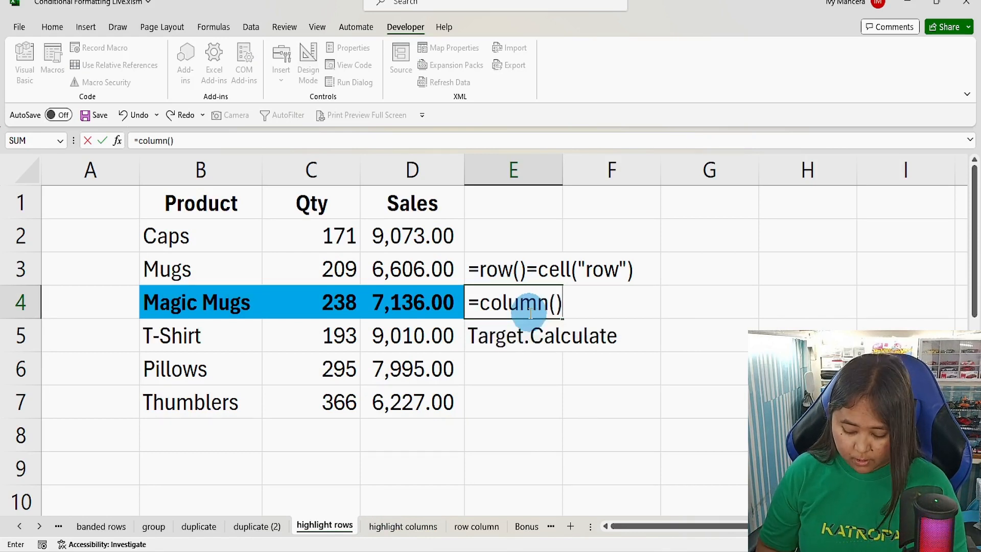
text(=cell)
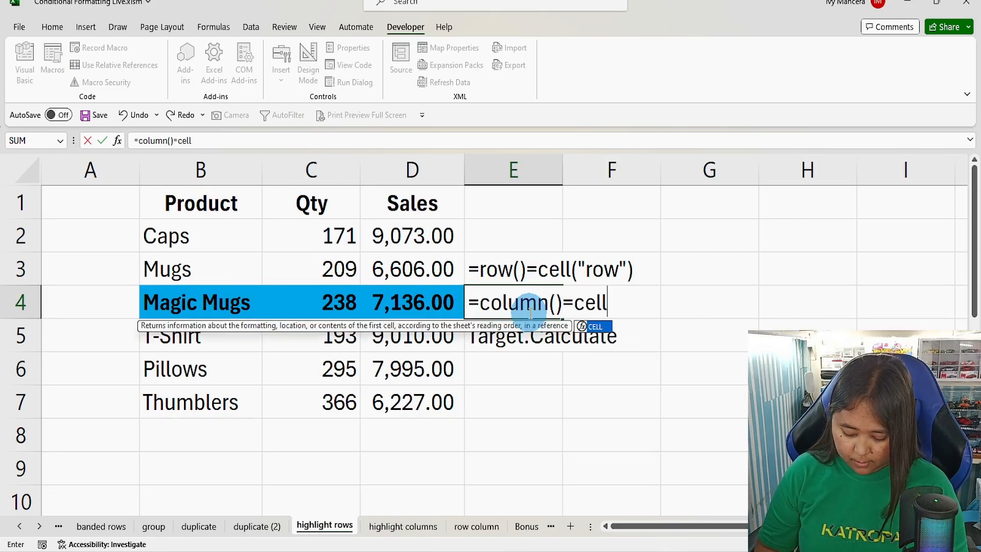
text(("col)
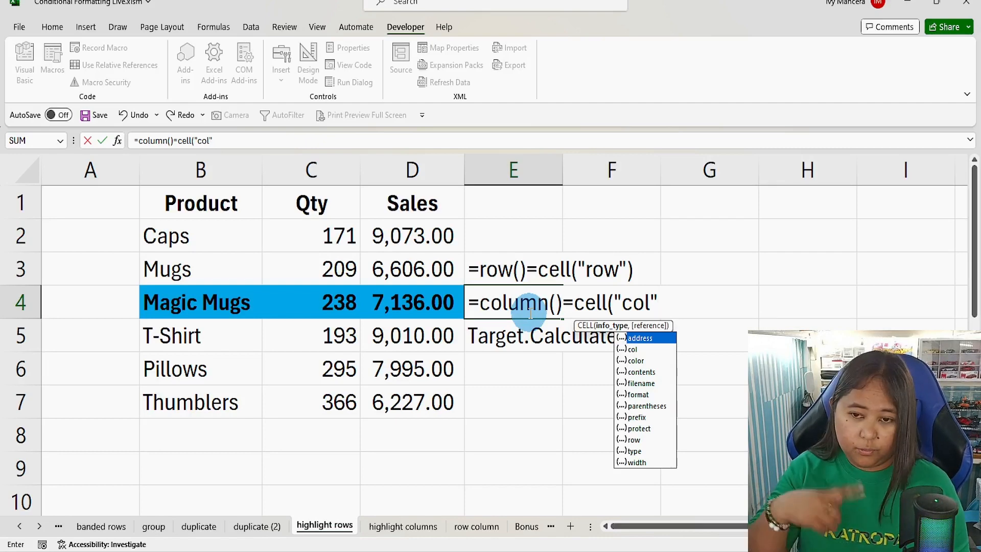
text("))
key(Return)
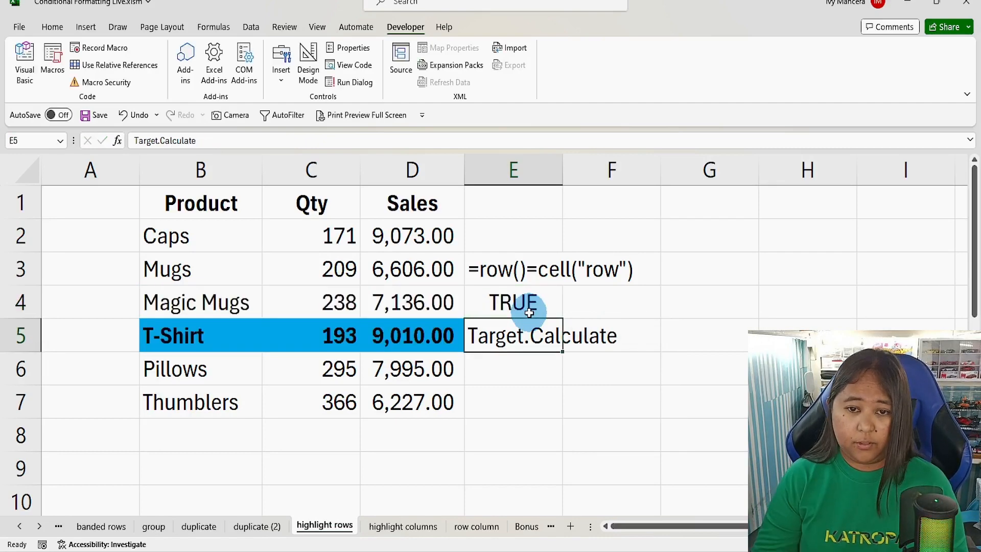
Step: Convert the formula in E4 to plain text by adding a leading apostrophe
double_click(528, 306)
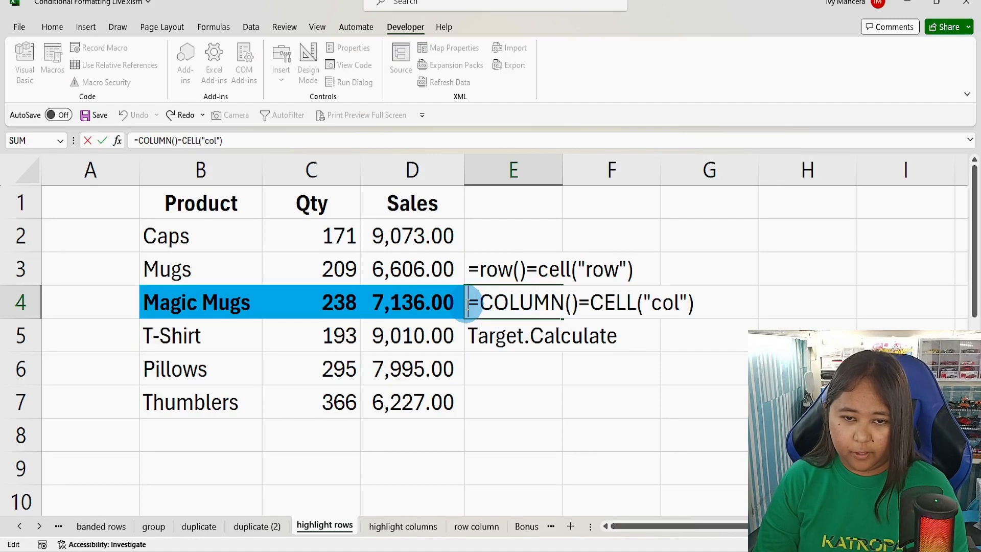
text(')
key(Return)
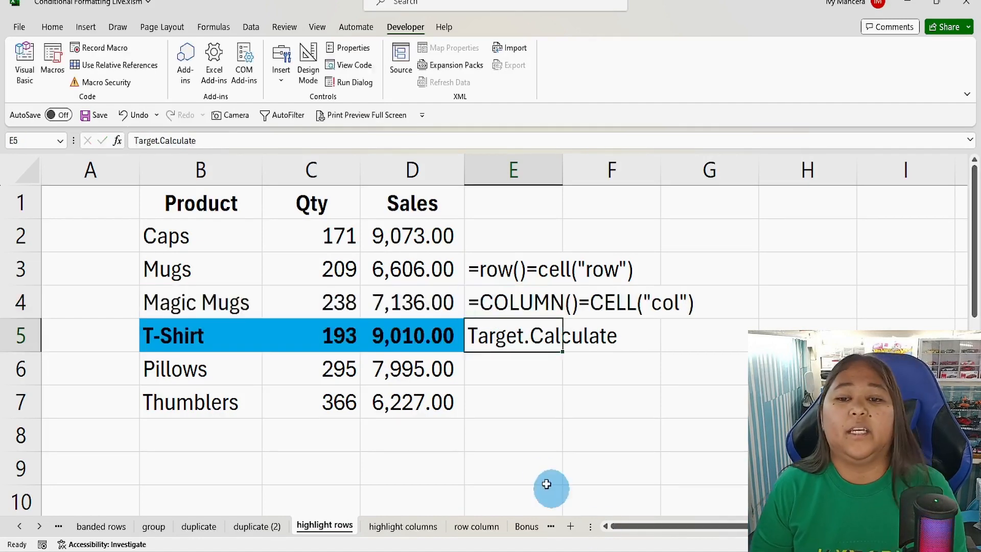
click(549, 434)
click(550, 330)
click(550, 305)
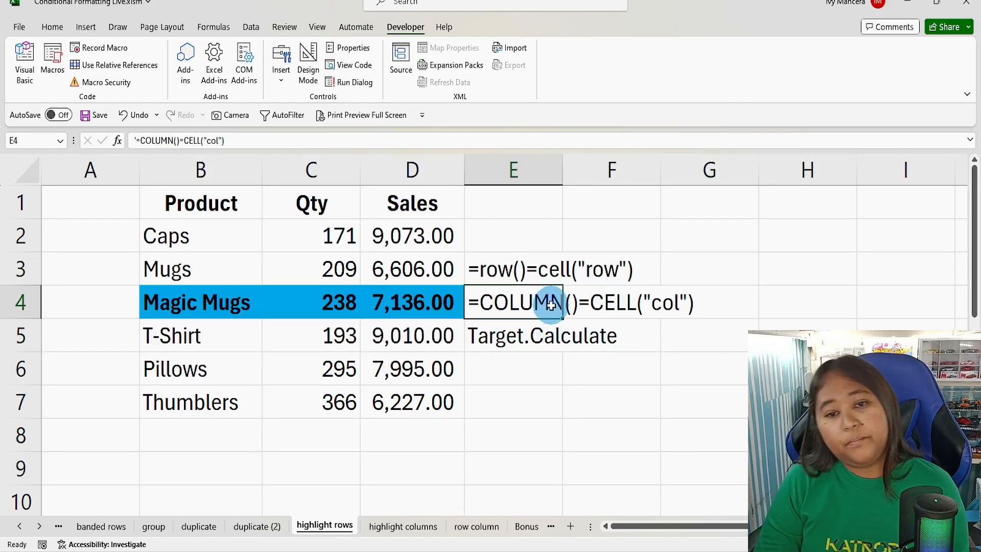
click(540, 344)
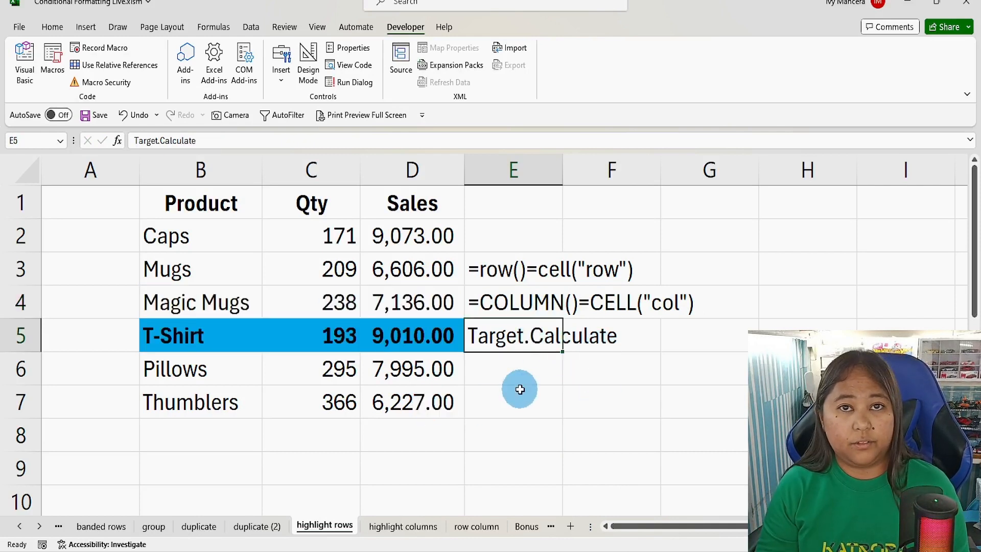
click(545, 412)
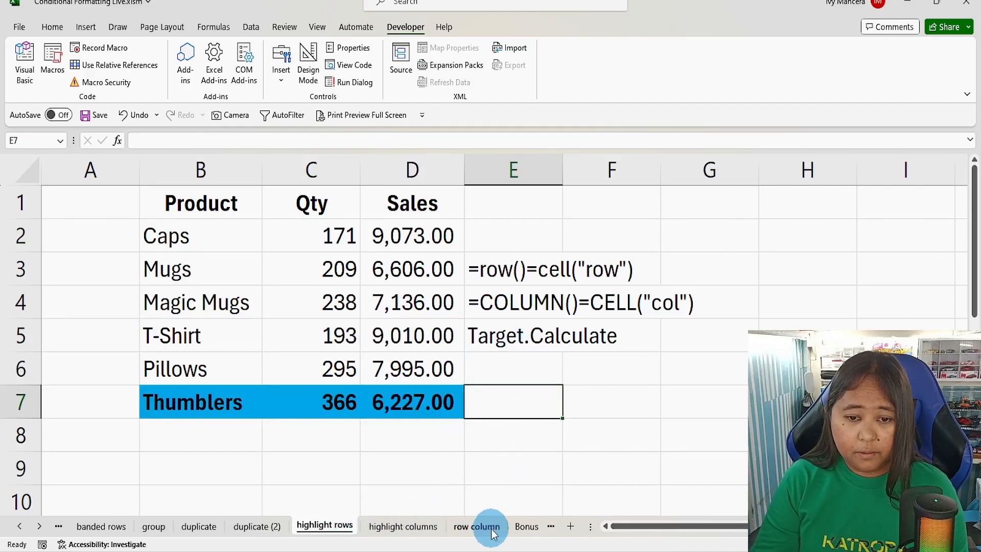
Step: Switch to the row column sheet and select a few cells in its Qty column
click(471, 526)
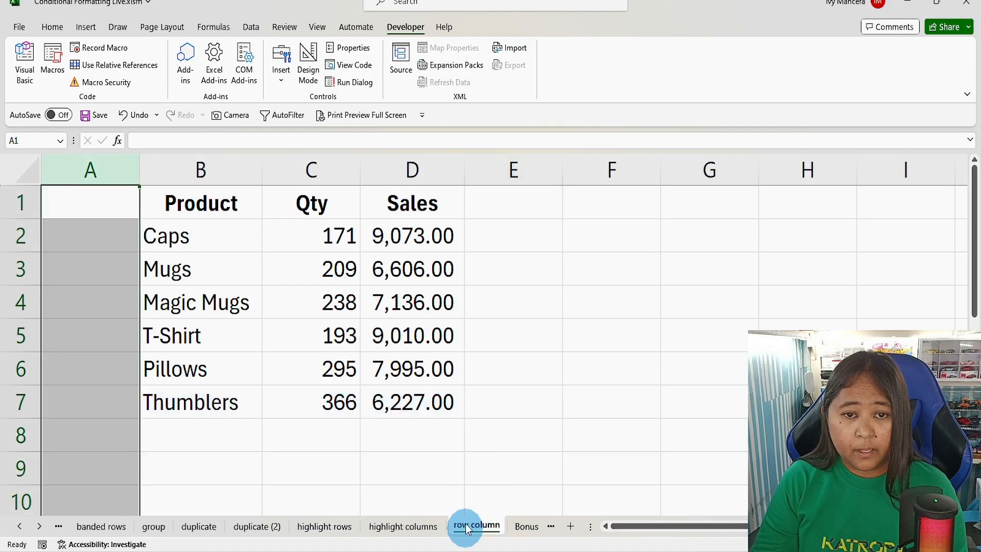
click(313, 342)
click(324, 268)
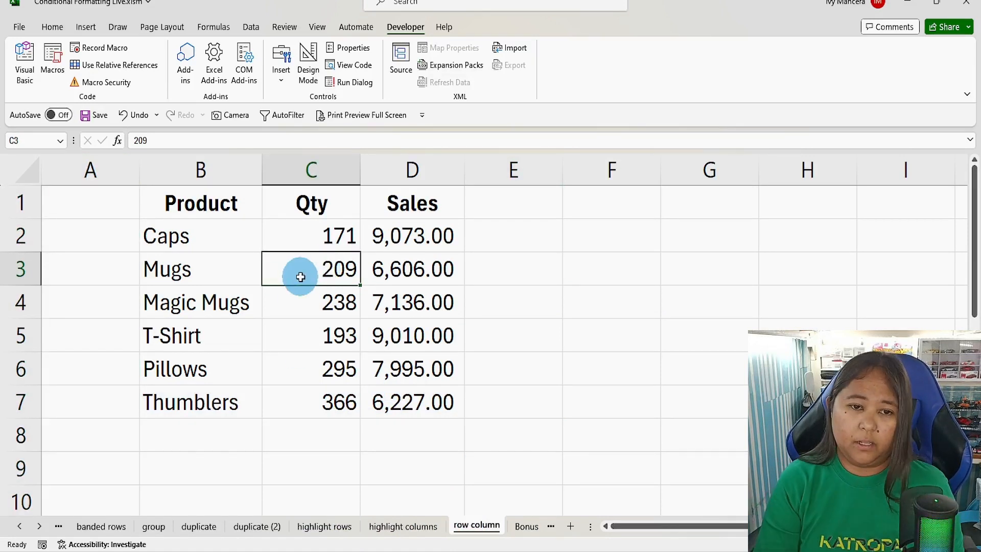
click(308, 300)
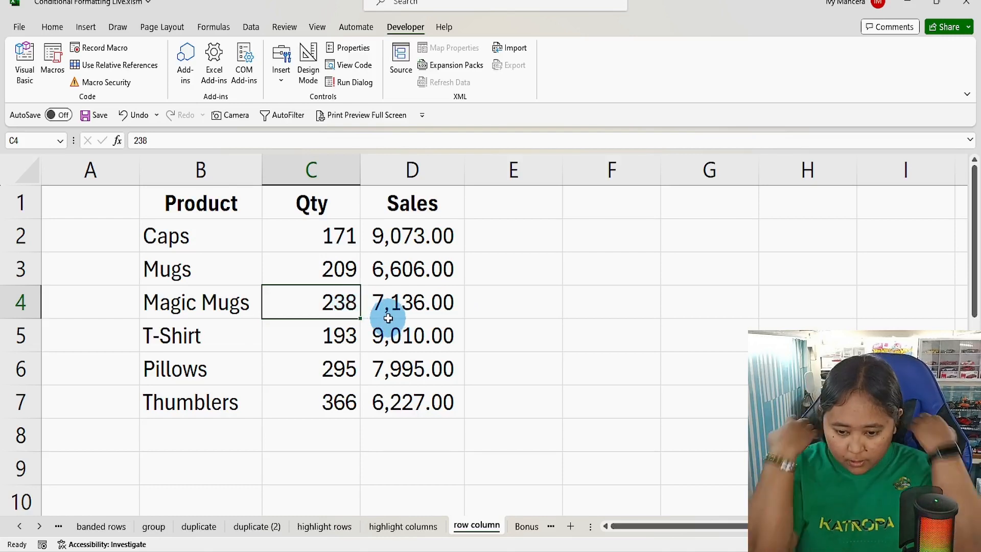
Step: Create a new conditional formatting rule for B1:D7 that uses a formula to determine which cells to format
drag(204, 201, 389, 401)
click(52, 26)
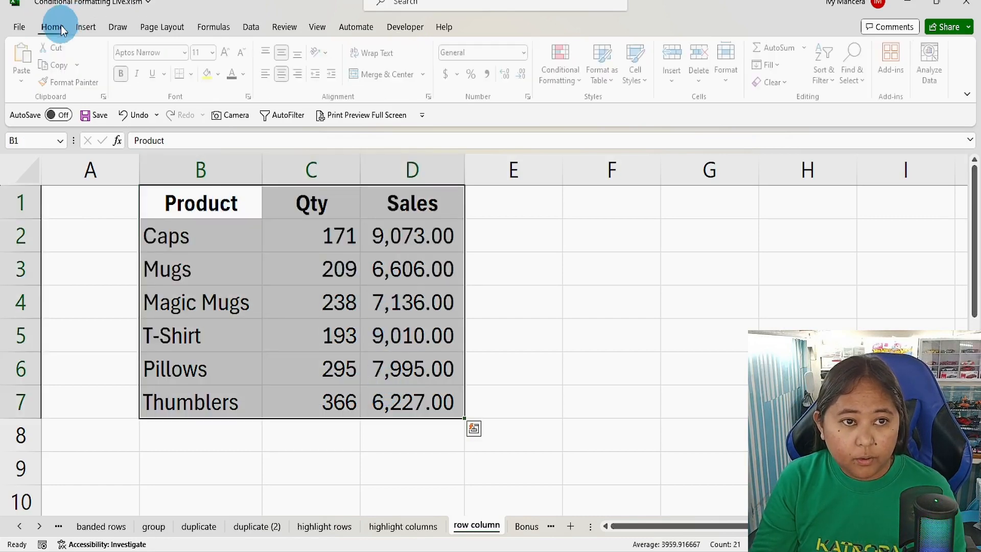
click(581, 80)
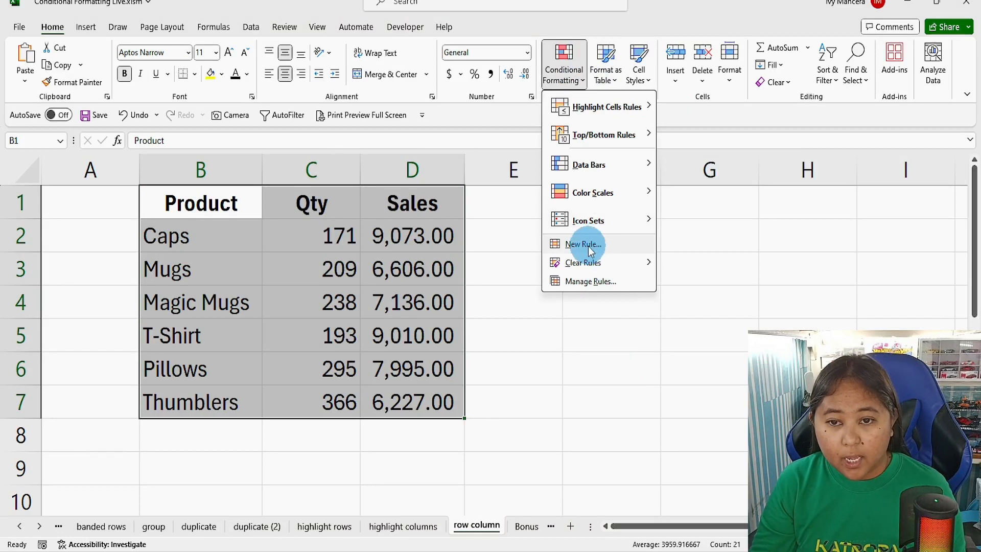
click(590, 246)
click(231, 118)
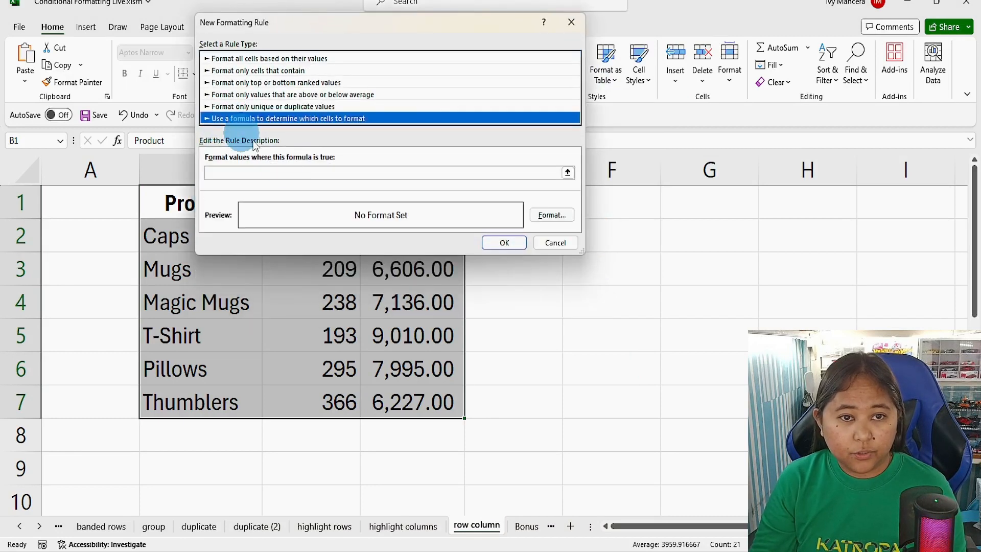
Step: Begin the rule's formula with an OR function whose first condition is cell("col")=column()
click(262, 173)
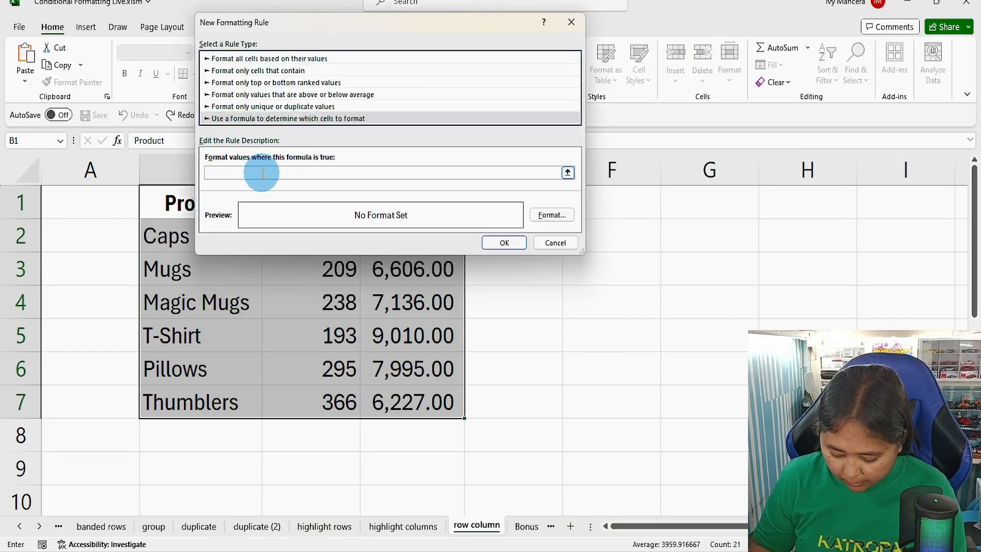
text(=)
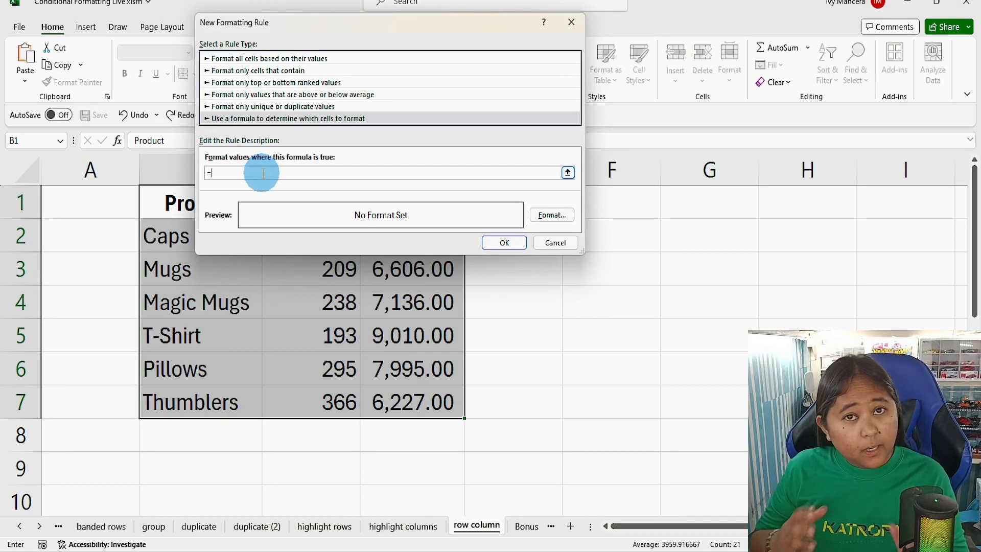
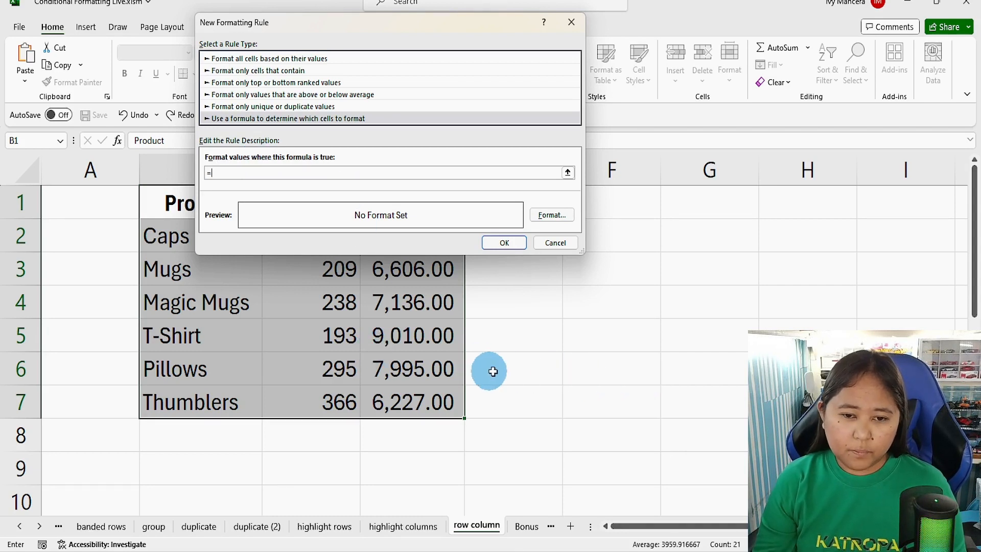
click(511, 368)
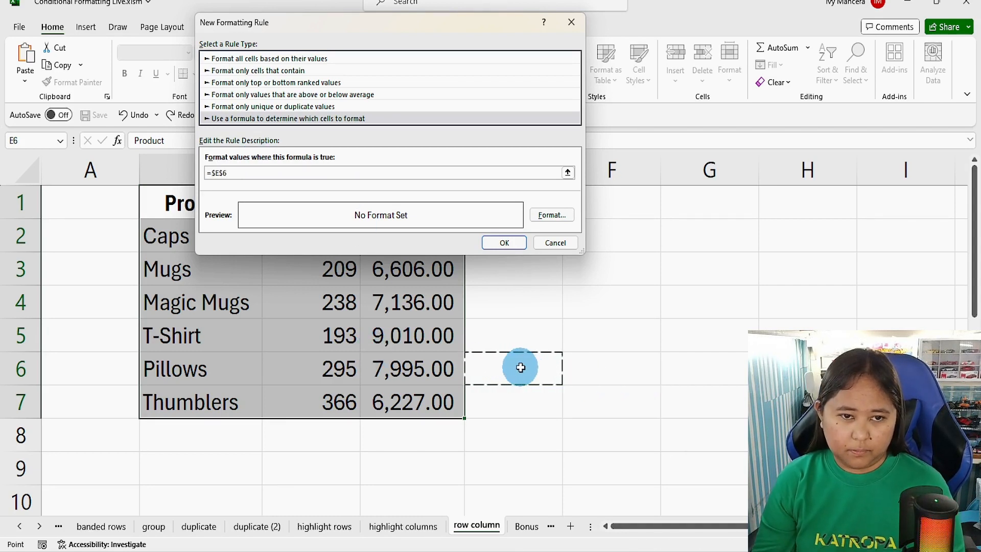
drag(233, 174, 207, 174)
text(=)
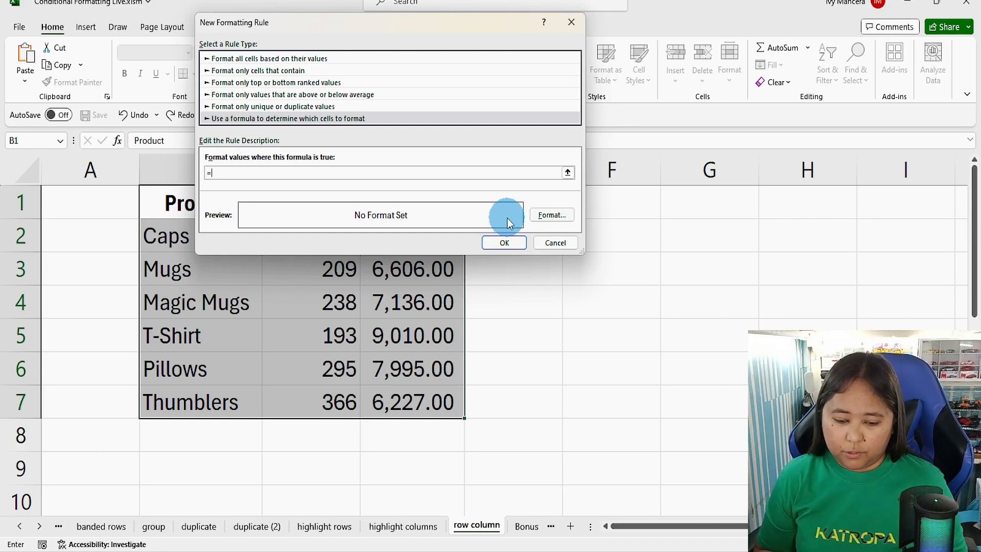
text(or)
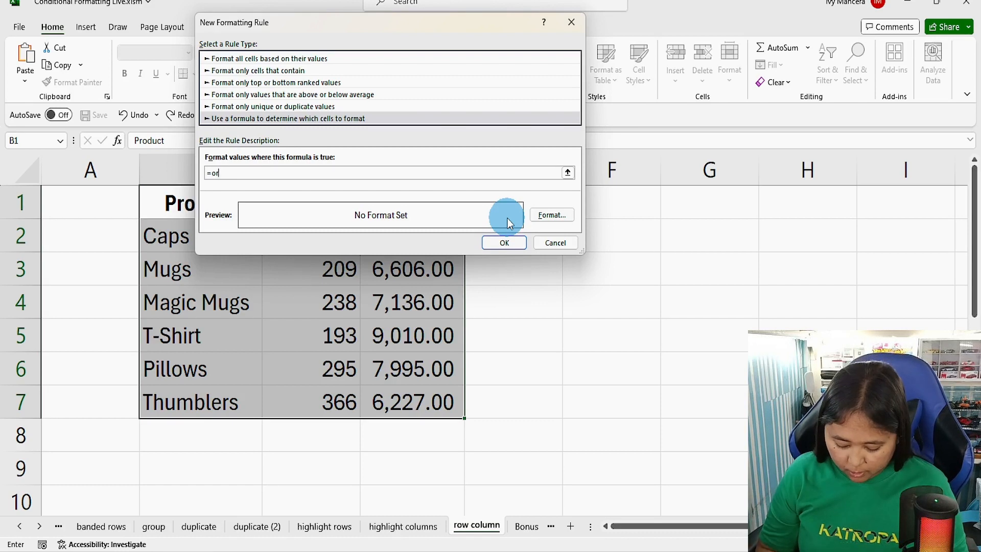
text((cell)
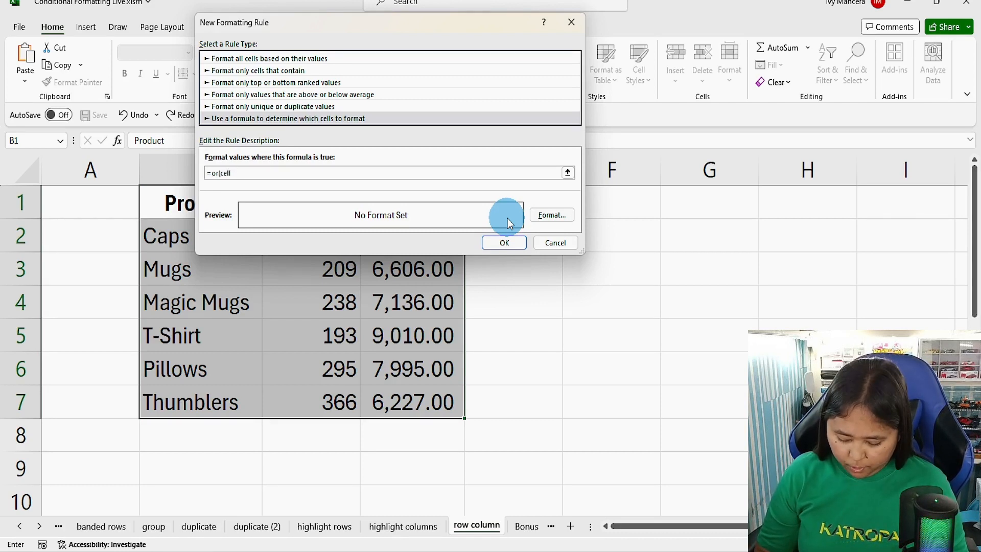
text(()
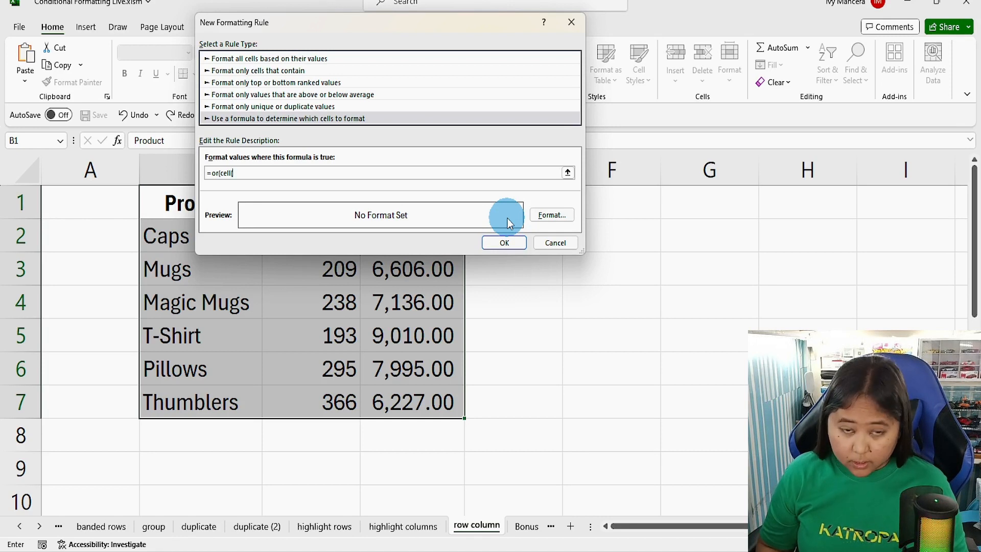
text("col)
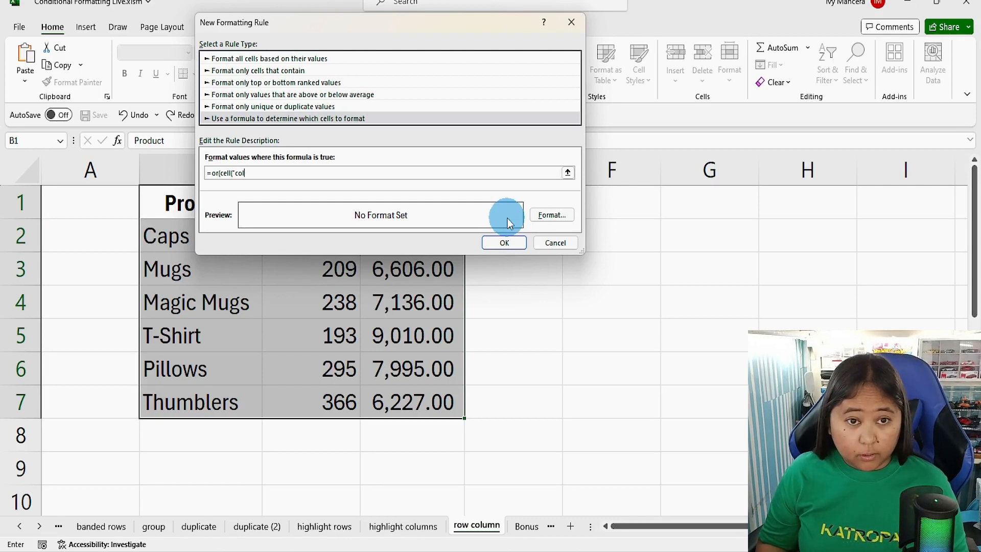
text("))
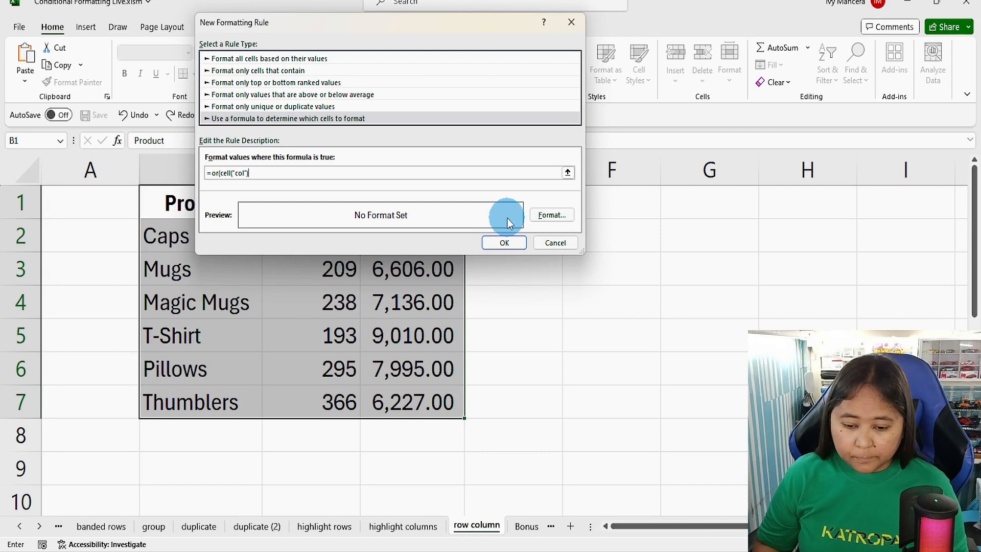
text(=column)
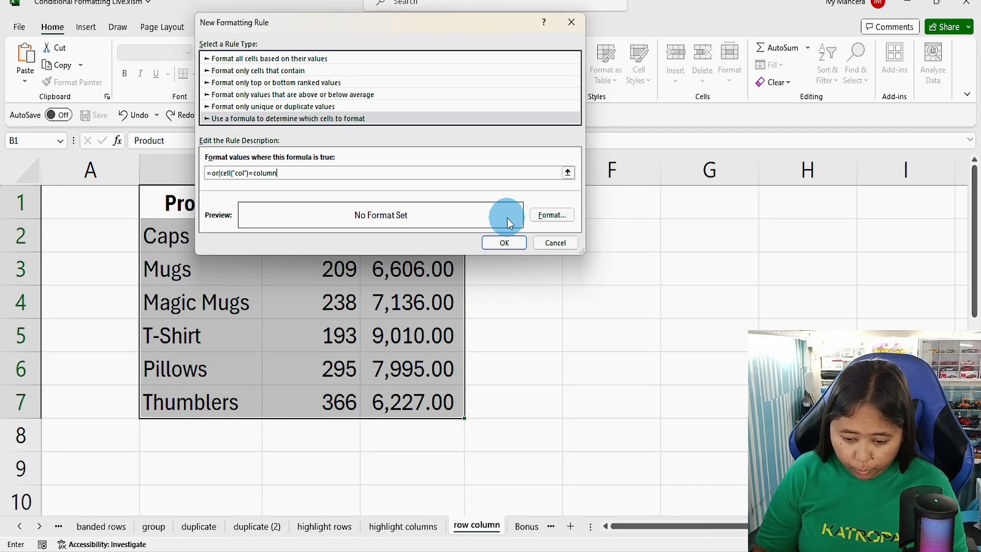
text(())
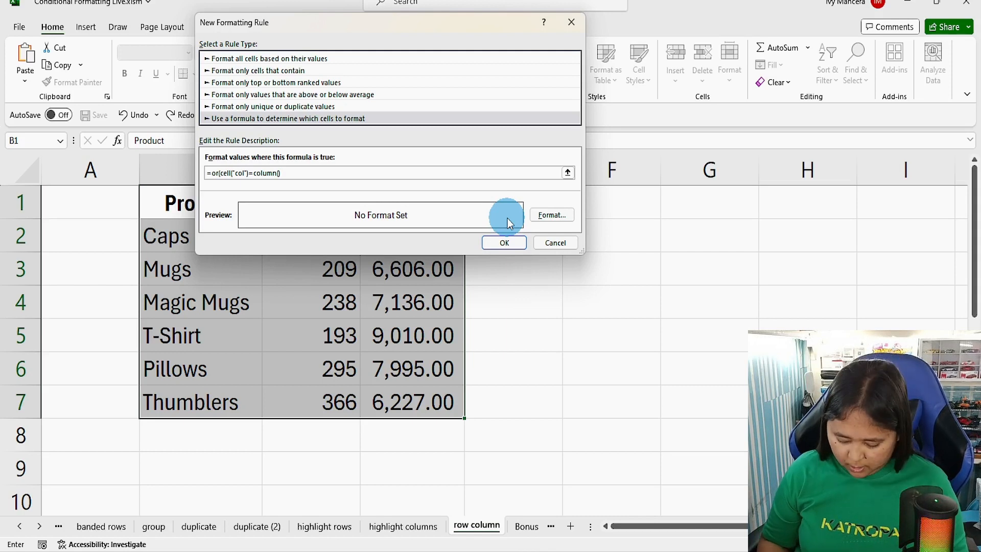
Step: Complete the OR formula with the second condition cell("row")=row()
text(,)
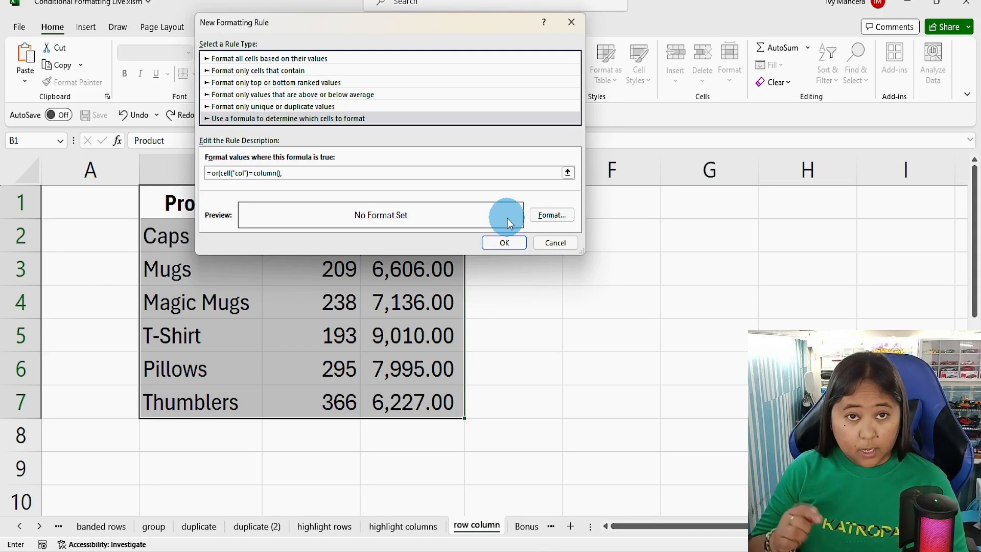
text(c3)
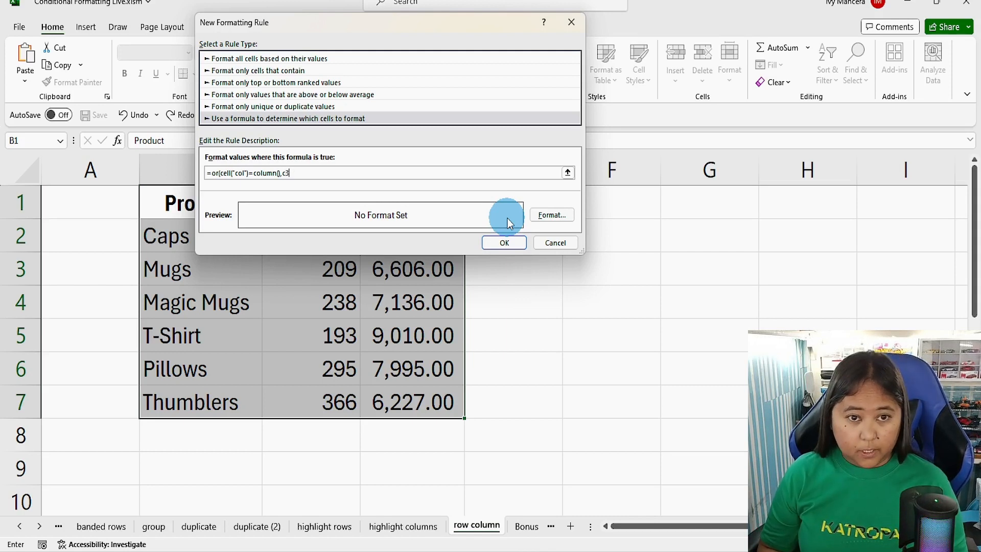
key(BackSpace)
text(ell)
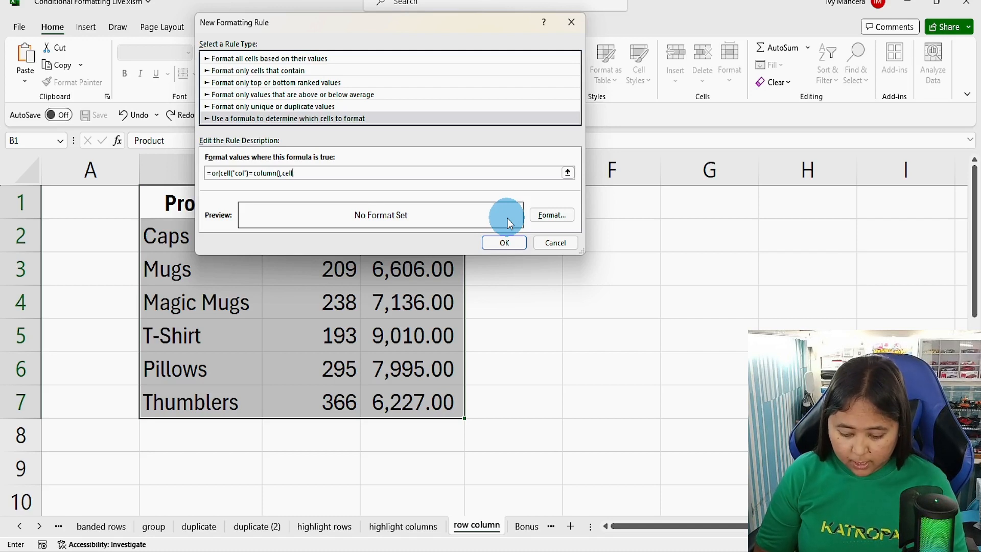
text(()
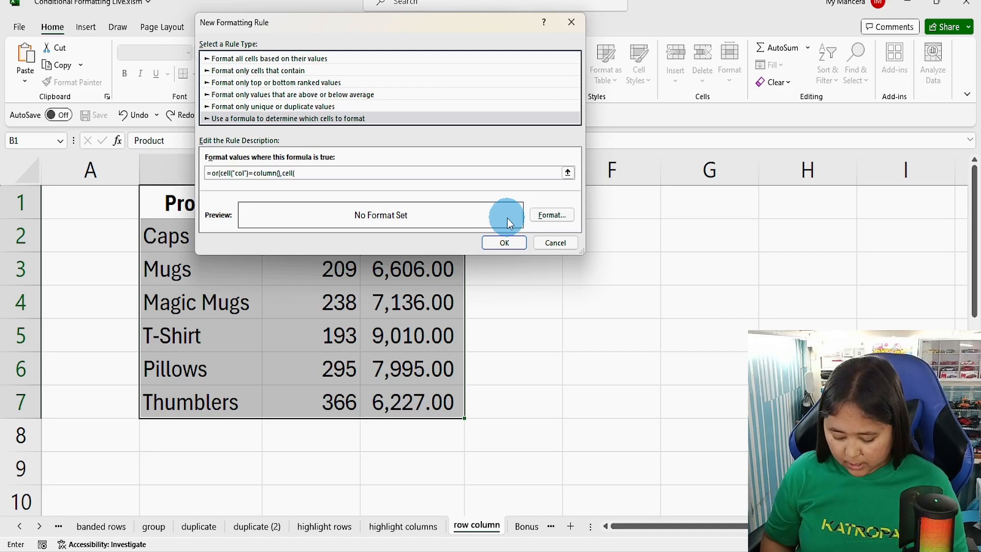
text("row)
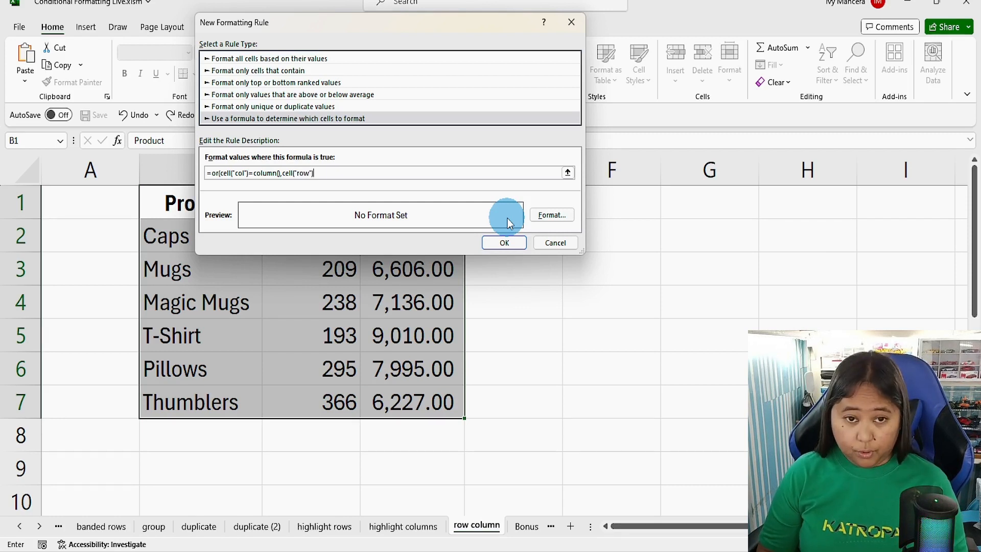
text(")=ro)
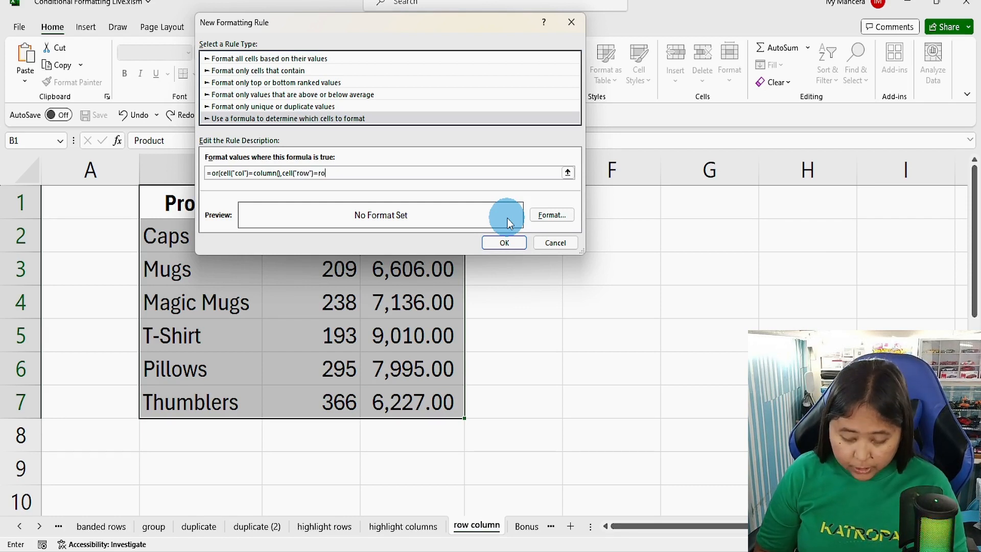
text(w())
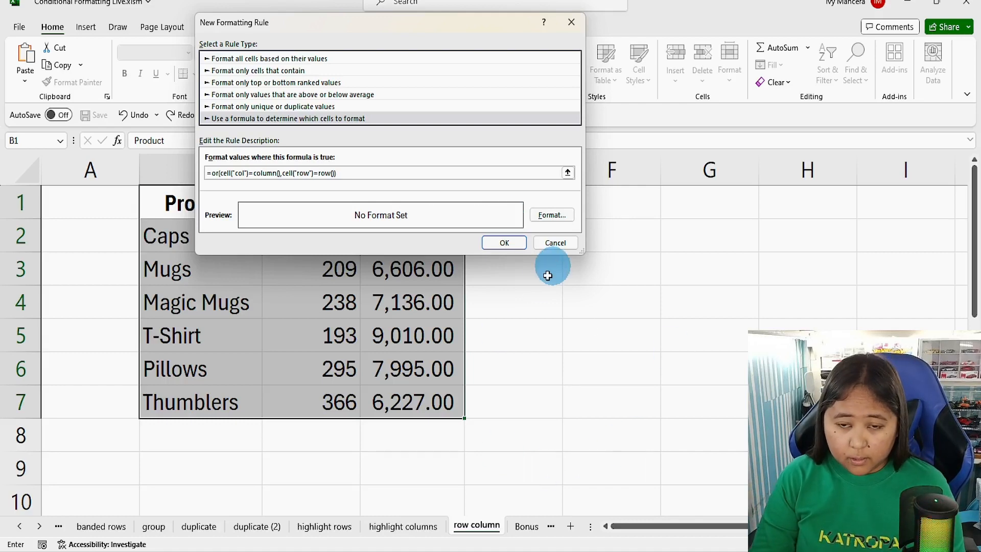
Step: Give the rule a bold font and a light blue fill, and apply it to the table
click(563, 217)
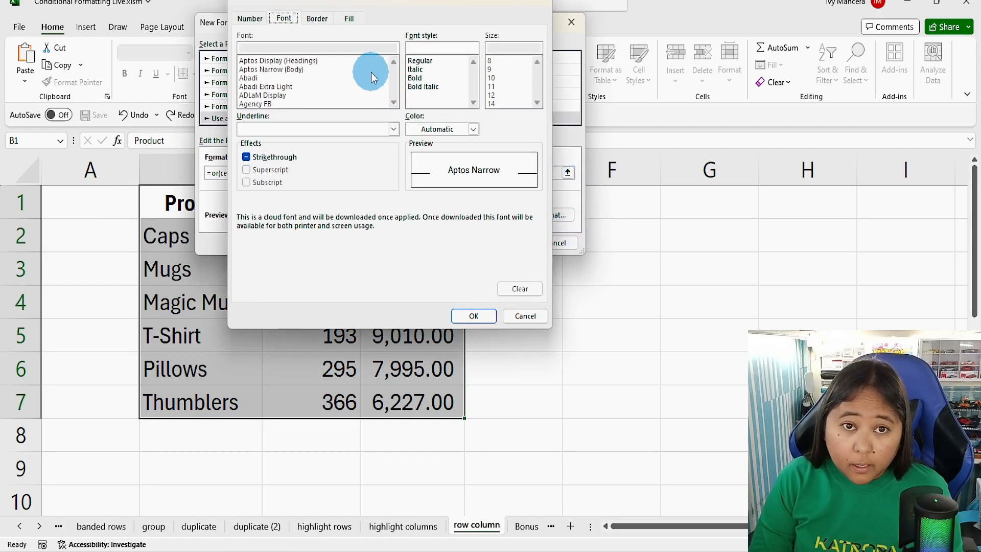
click(421, 78)
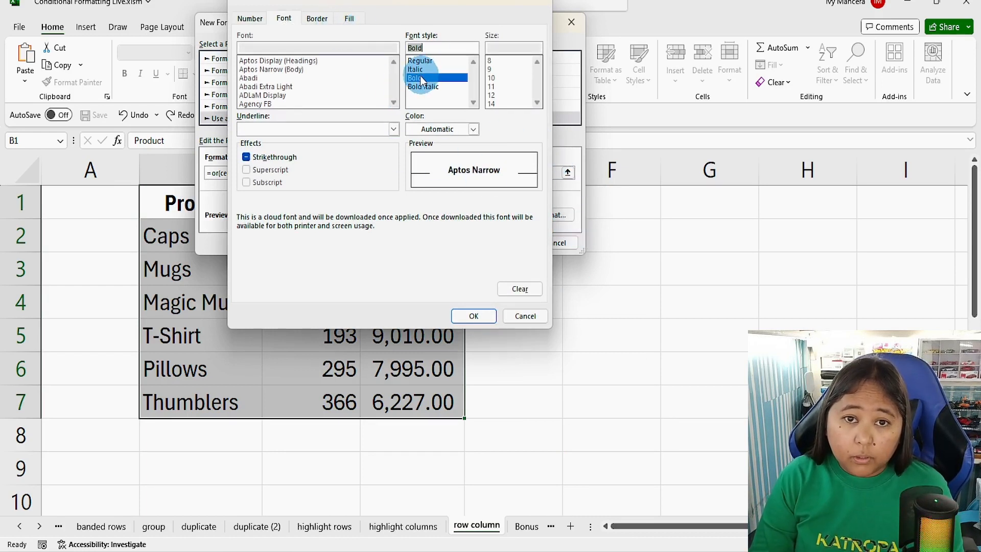
click(362, 23)
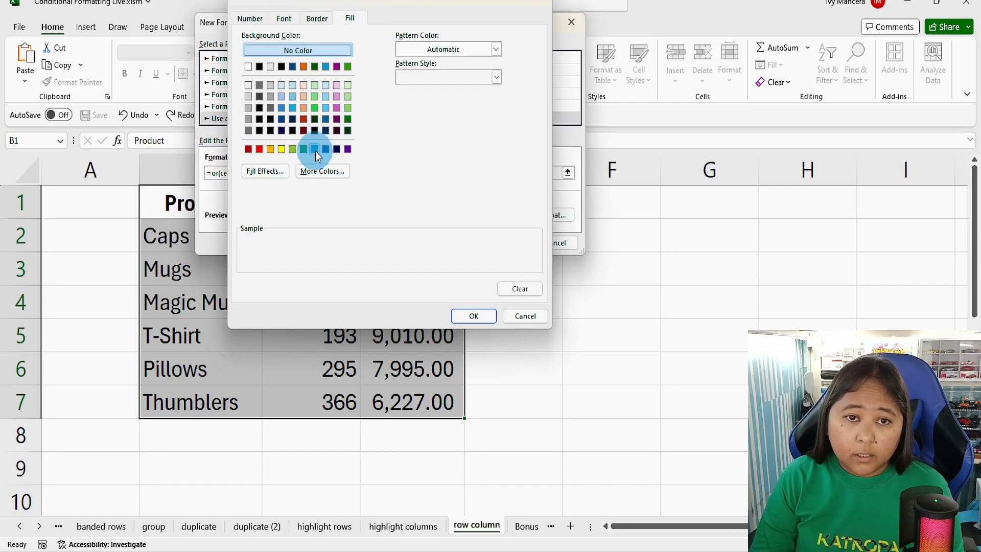
click(315, 148)
click(473, 316)
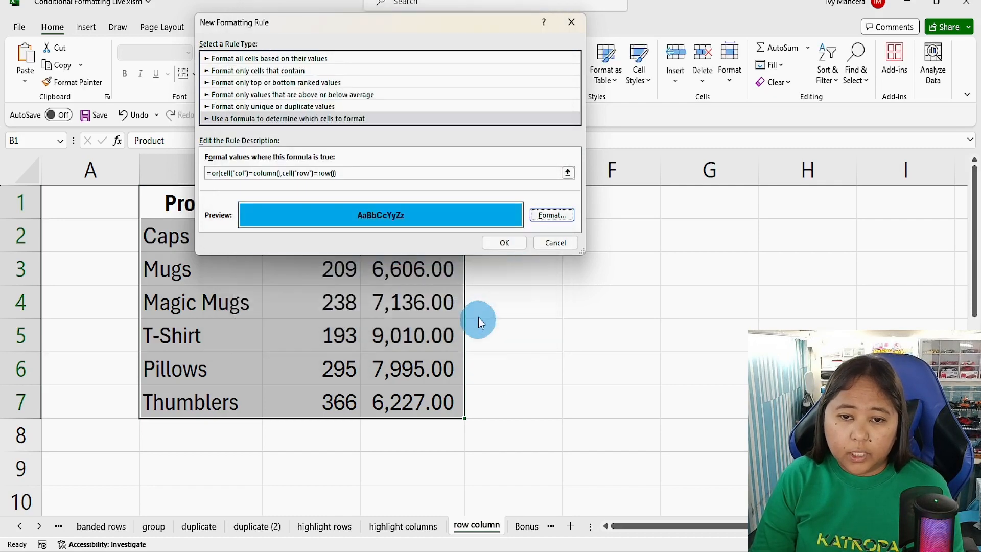
click(503, 244)
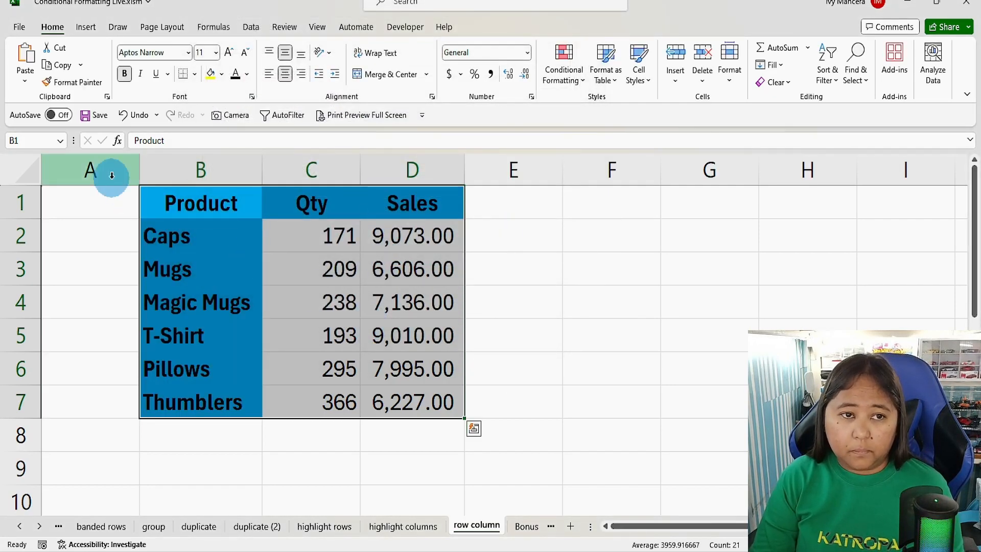
Step: Open the Visual Basic editor and bring up the Worksheet SelectionChange procedure in the Sheet12 code
click(425, 31)
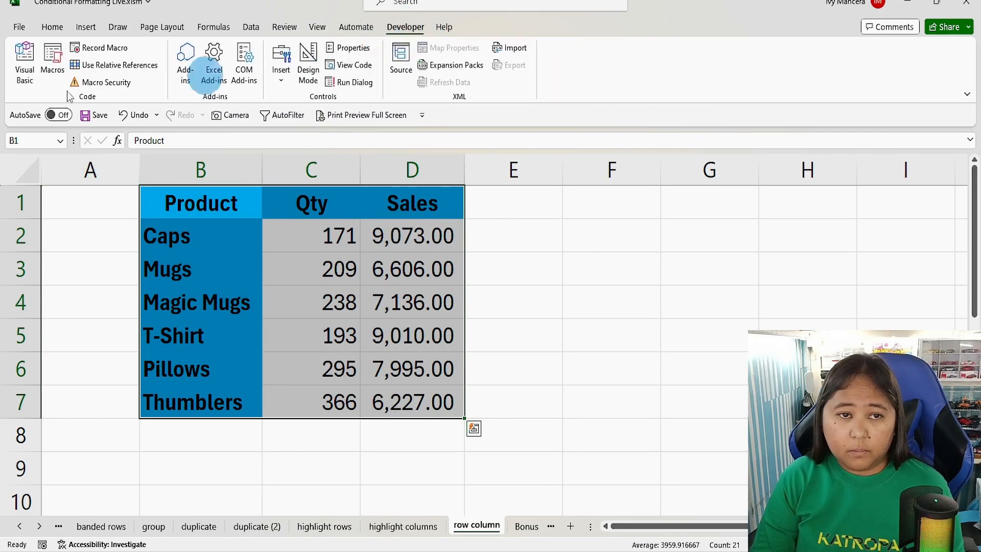
click(16, 69)
click(38, 9)
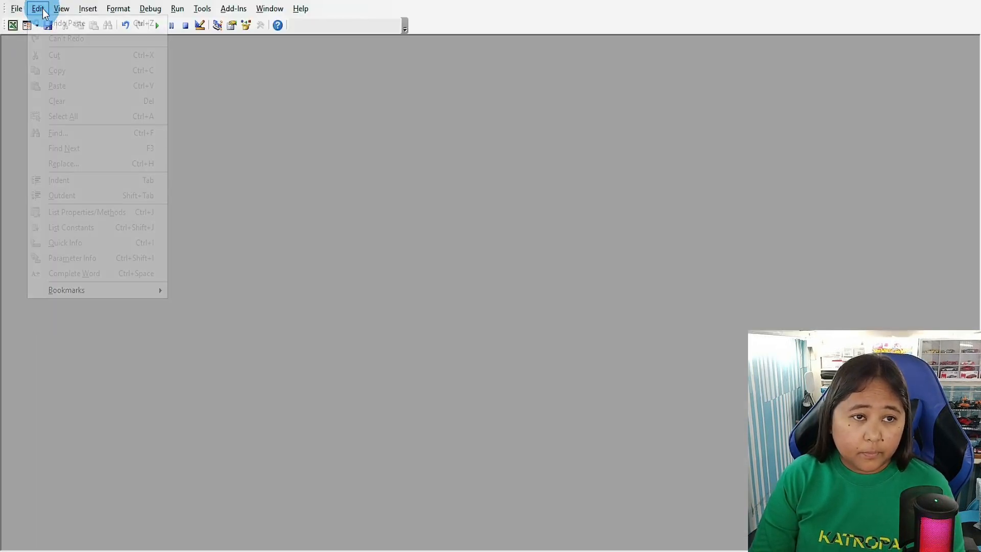
click(68, 21)
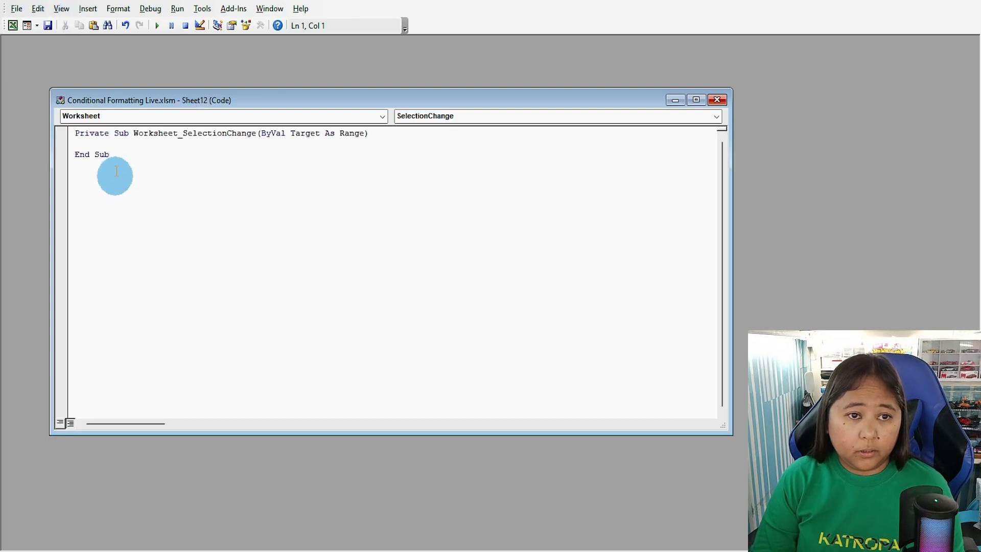
Step: Add the line Target.Calculate inside the Worksheet_SelectionChange procedure
click(115, 145)
text(Tag)
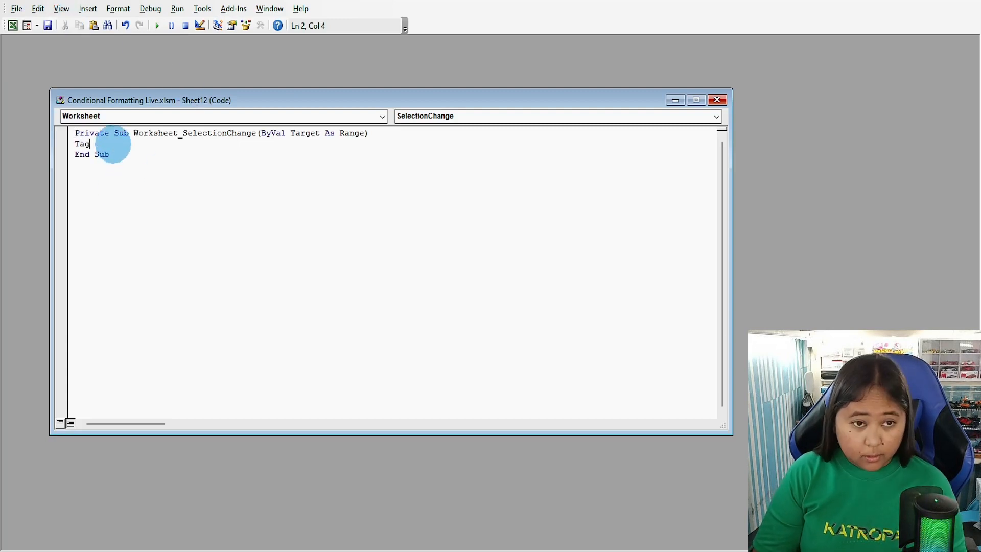
key(BackSpace)
text(regt)
key(BackSpace)
key(BackSpace)
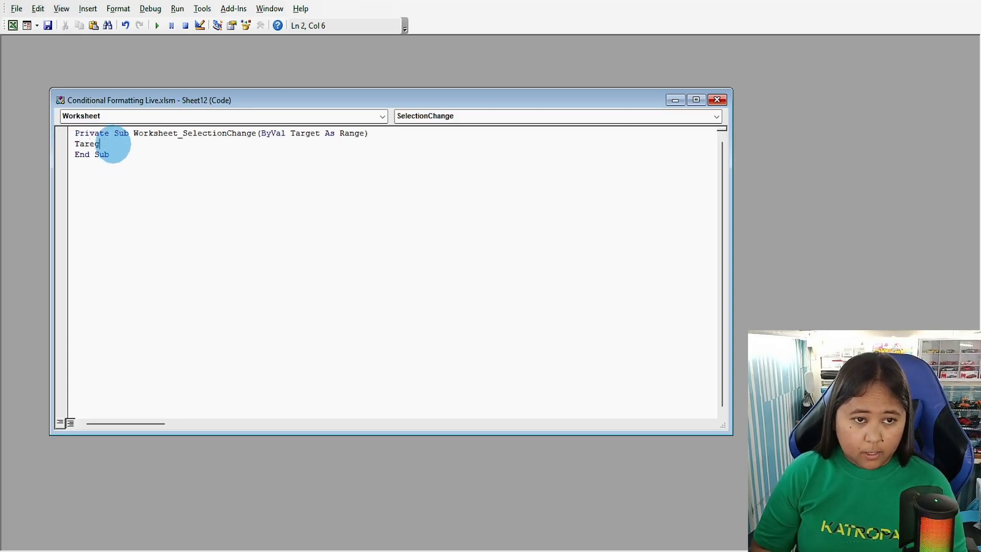
key(BackSpace)
text(get)
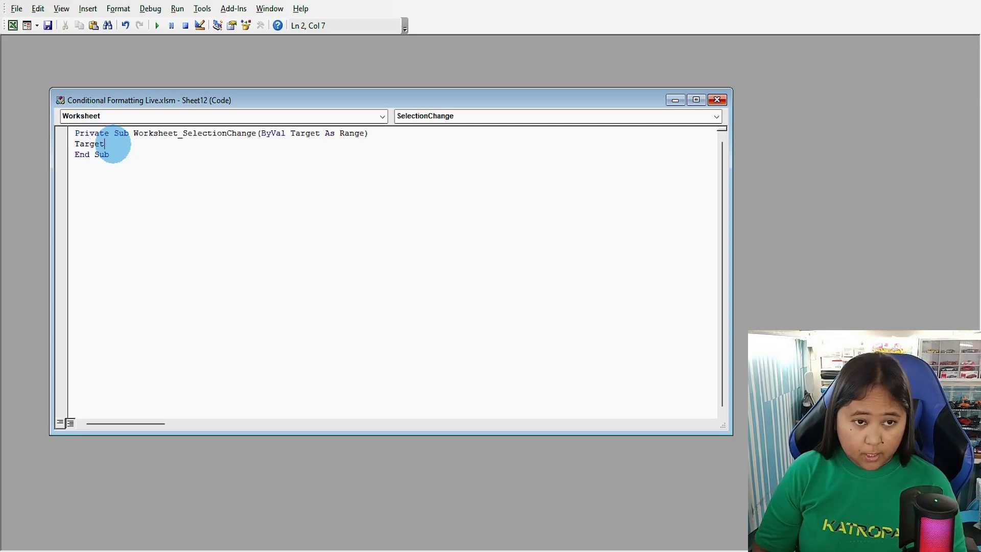
text(.Calcu)
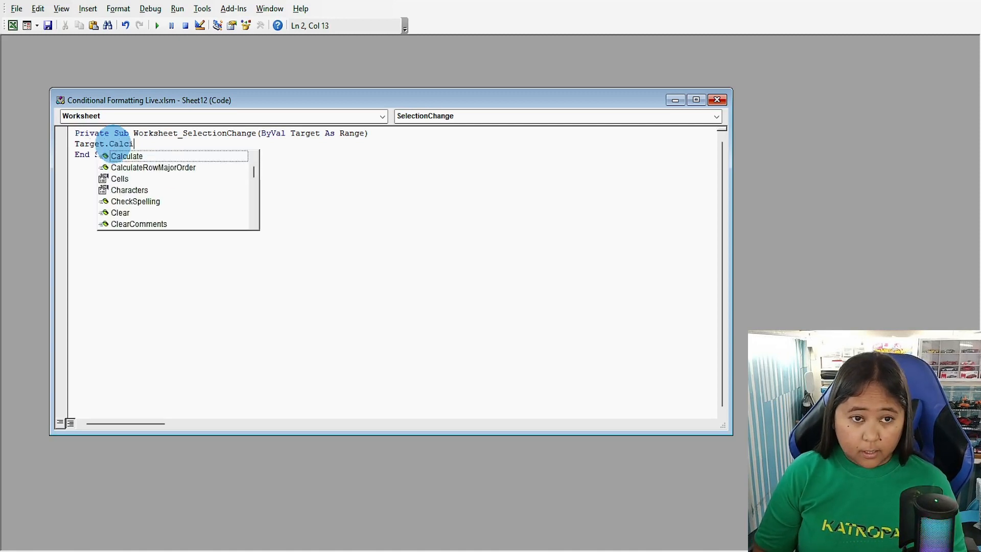
text(late)
click(525, 236)
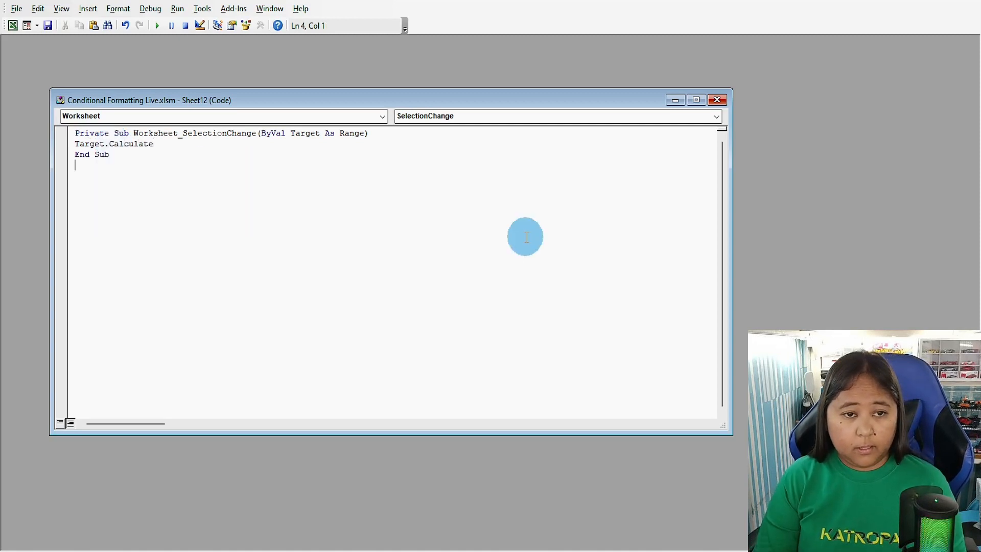
Step: Close the code window and the Visual Basic editor, and select cell C3 to test the highlighting
click(717, 99)
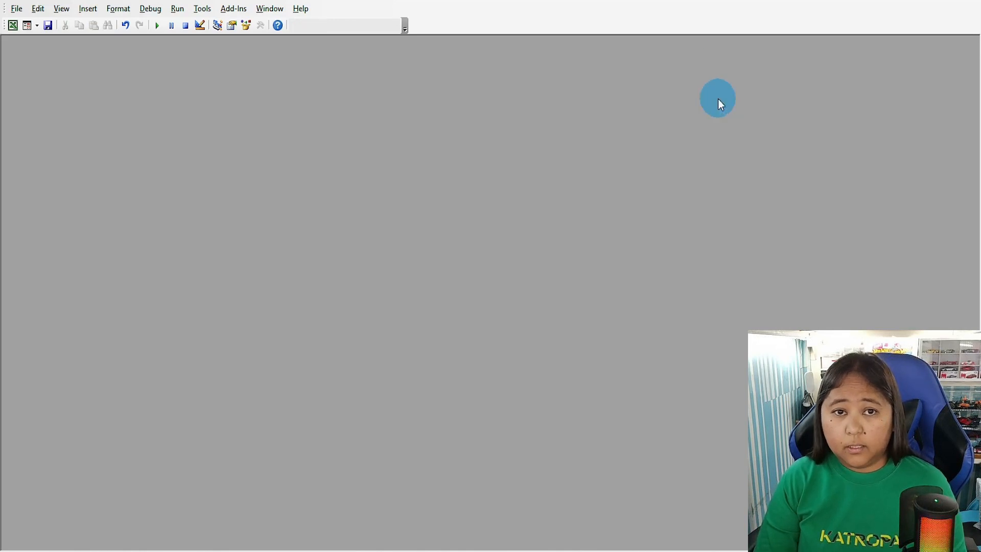
click(975, 5)
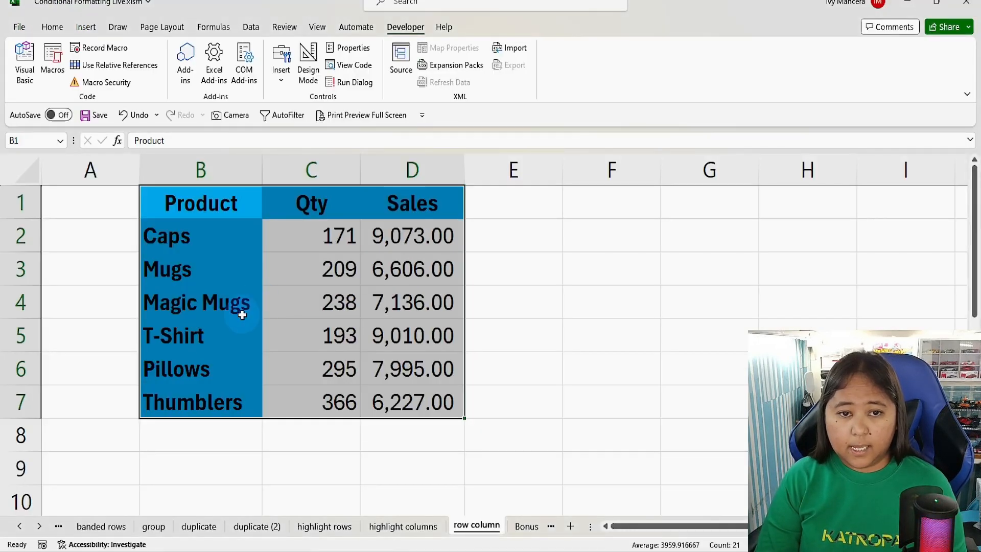
click(312, 285)
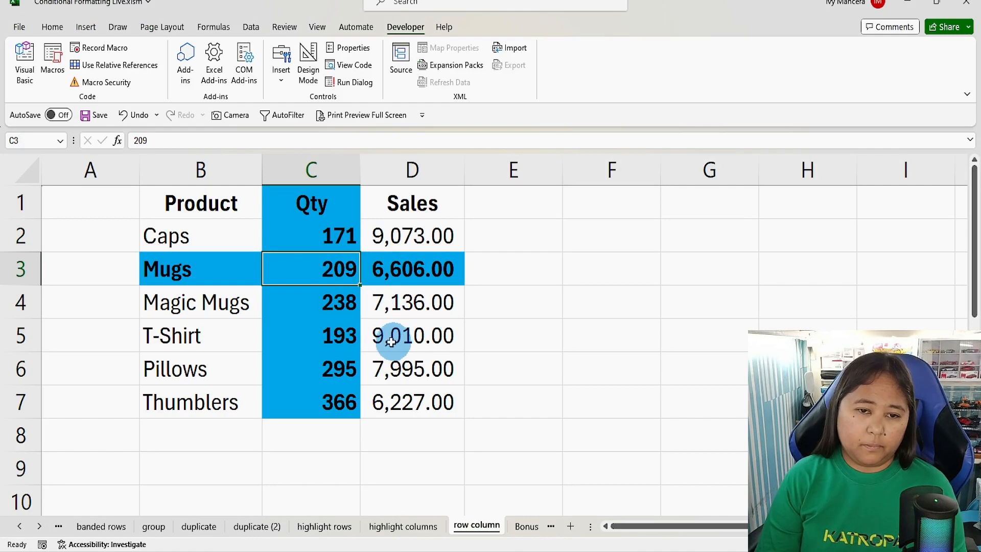
Step: Test the row and column highlighting by selecting various cells in the Product, Qty and Sales columns
click(314, 303)
click(294, 274)
click(237, 267)
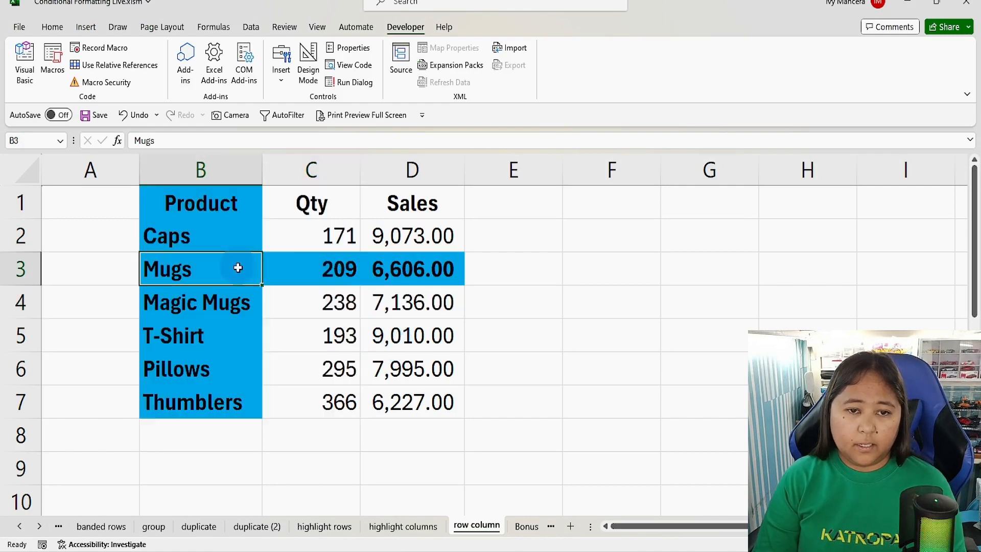
click(309, 274)
click(452, 237)
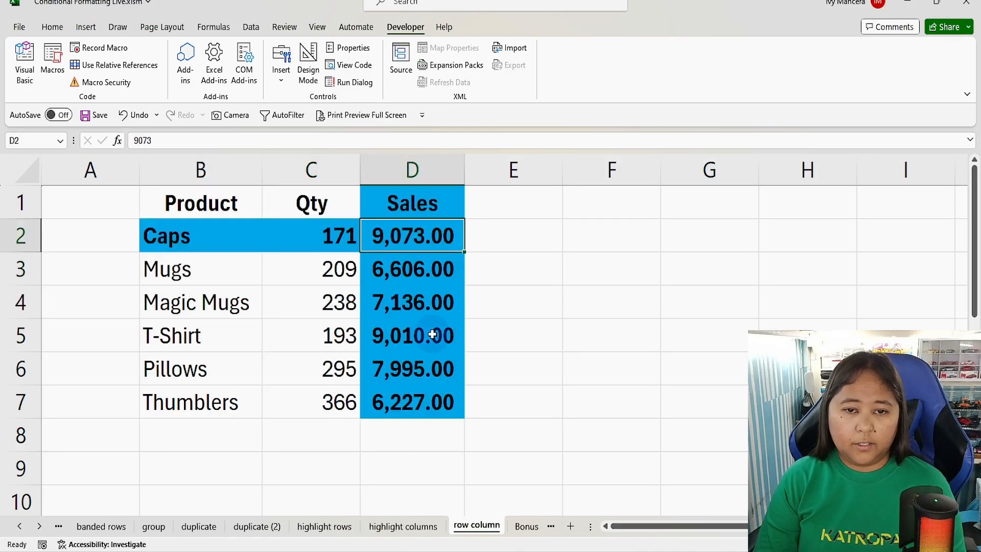
click(436, 332)
click(261, 324)
click(222, 275)
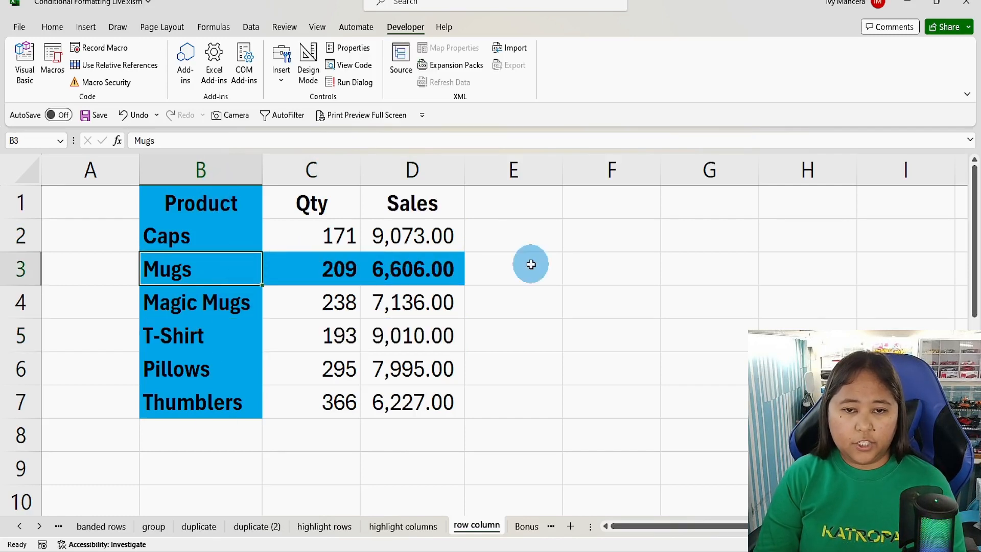
click(331, 296)
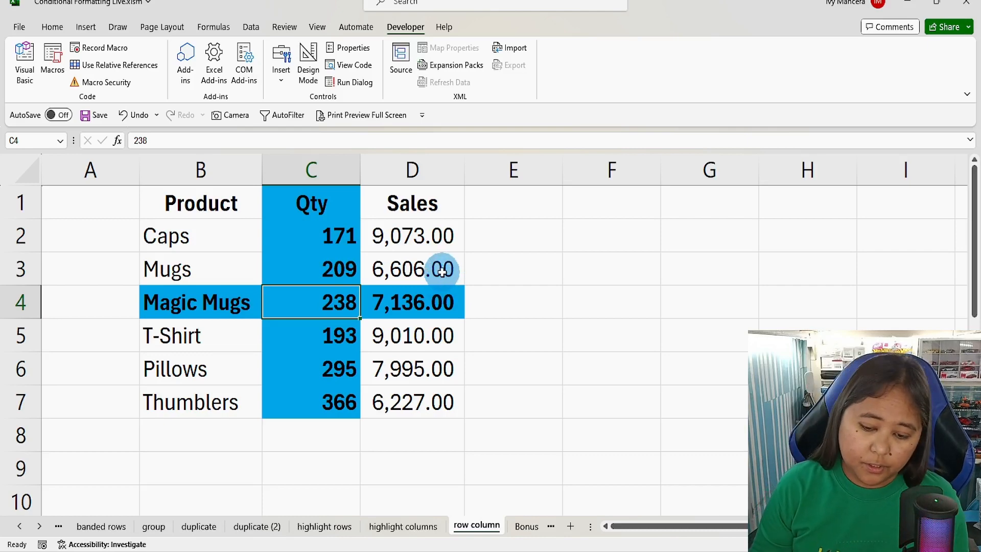
click(323, 275)
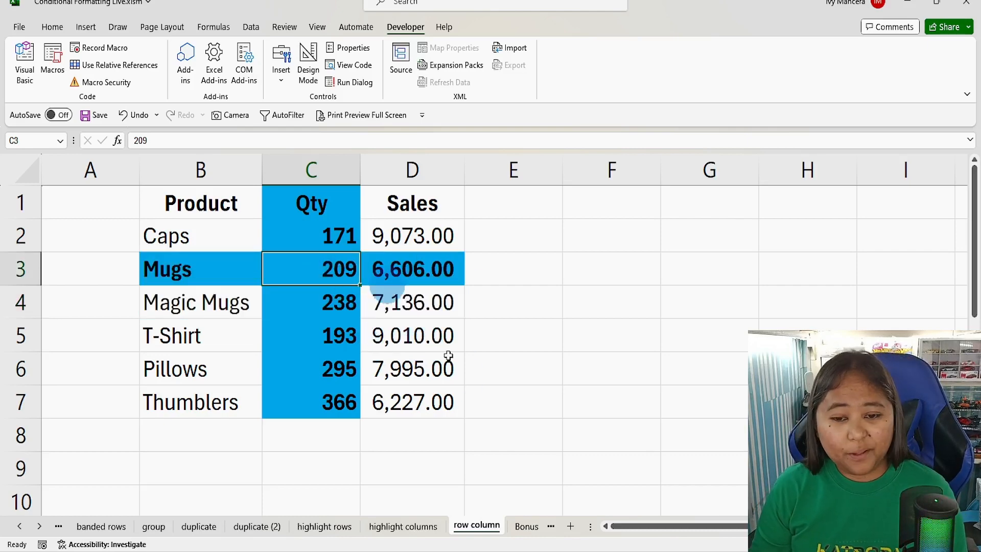
Step: Switch to the Bonus sheet and select the empty range B2:E3 as an example table area
click(525, 526)
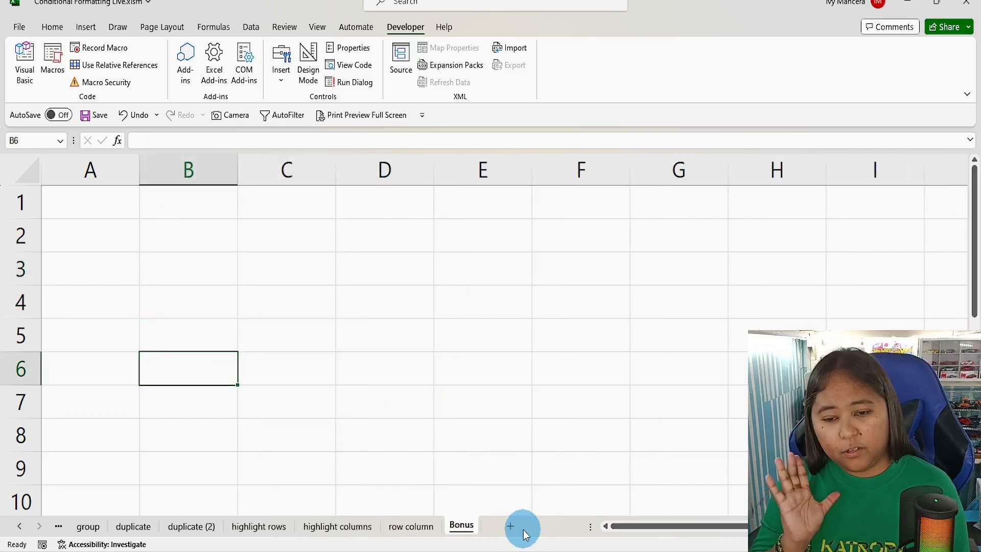
drag(97, 201, 383, 401)
click(192, 204)
drag(191, 204, 466, 411)
drag(151, 237, 460, 267)
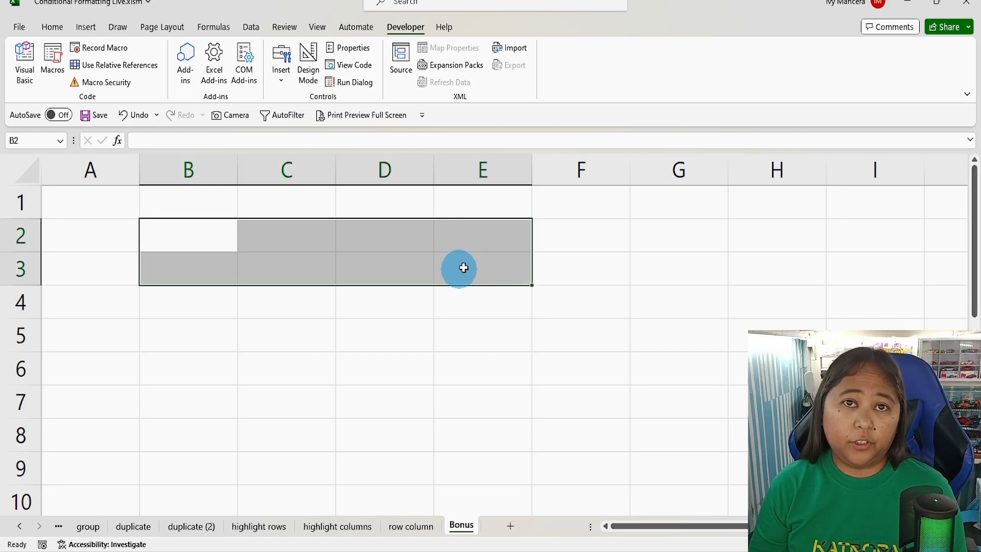
Step: Enter placeholder text in B1, B3, D3 and C2, and clear the range B1:D4
click(148, 210)
text(vdvddv)
click(311, 255)
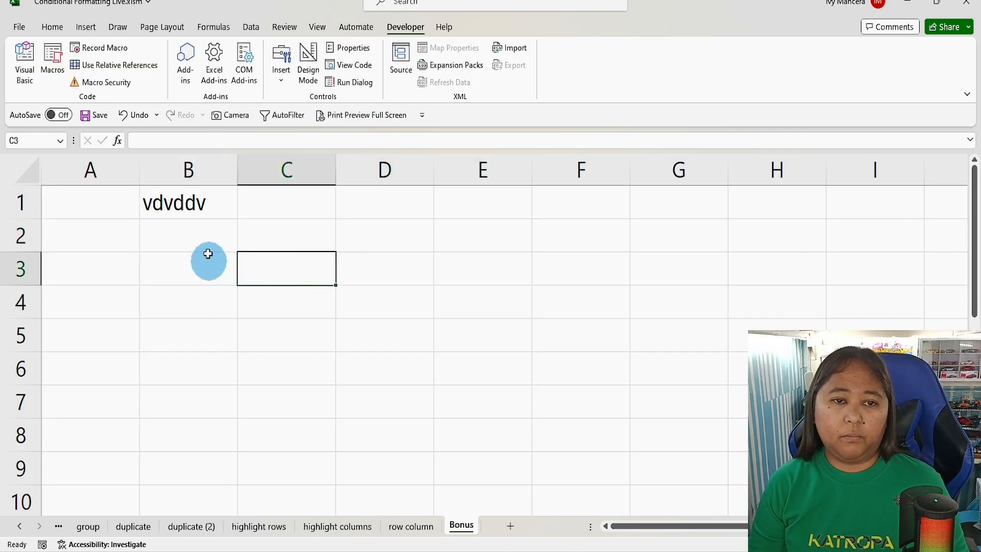
click(208, 262)
text(svs)
click(355, 255)
text(svsv)
click(298, 238)
text(sv)
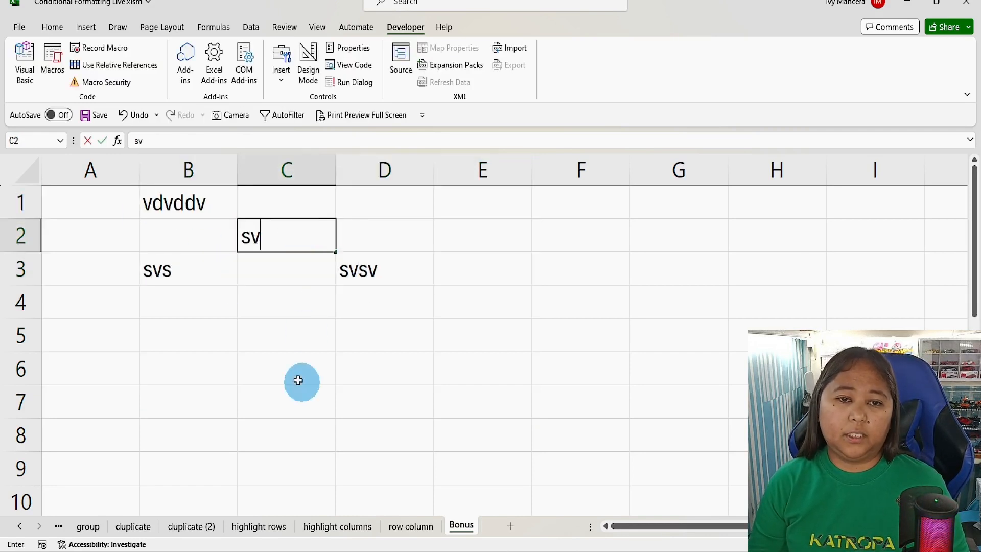
click(213, 237)
drag(207, 200, 366, 288)
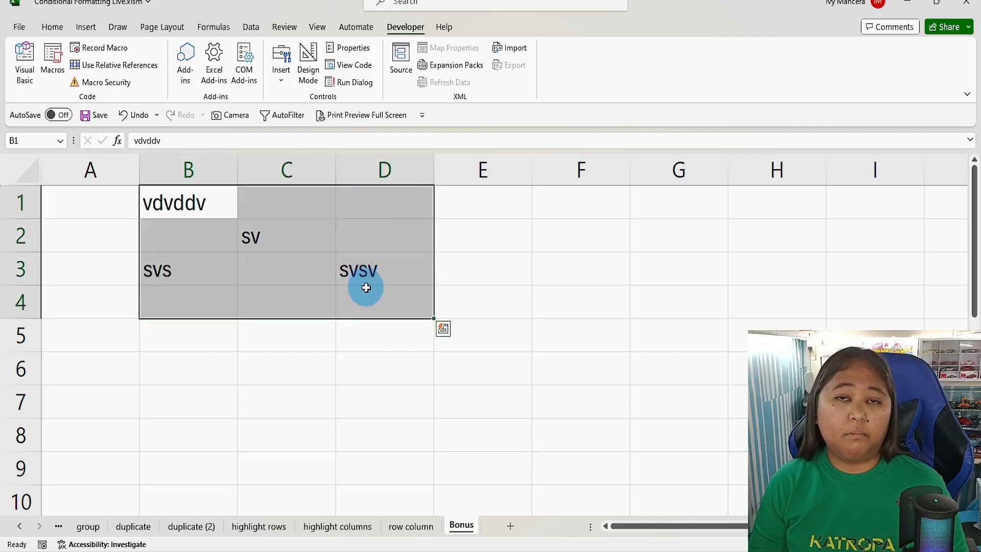
key(Delete)
Step: Select columns B to E and start a formula-based conditional formatting rule with =$B1<>""
click(199, 255)
drag(200, 200, 383, 235)
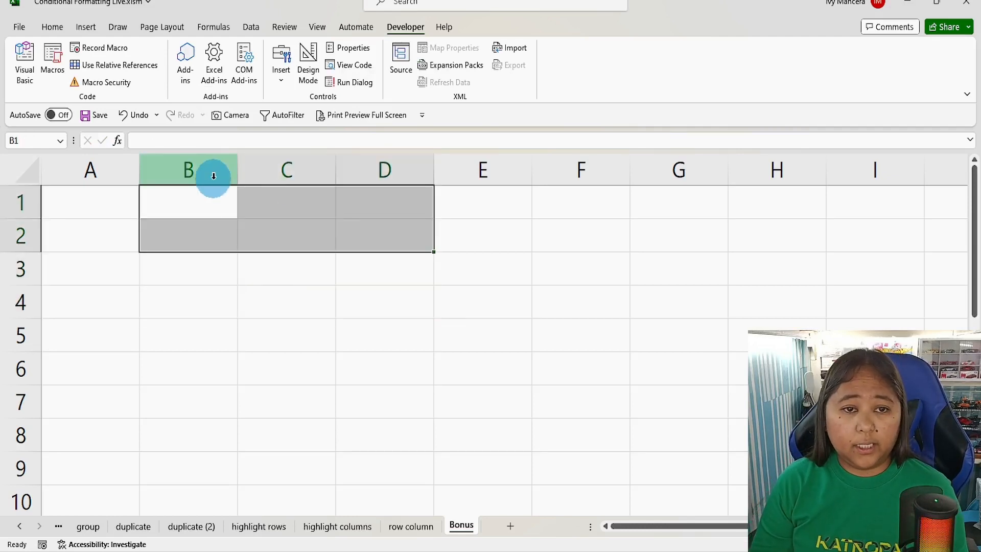
drag(210, 169, 493, 170)
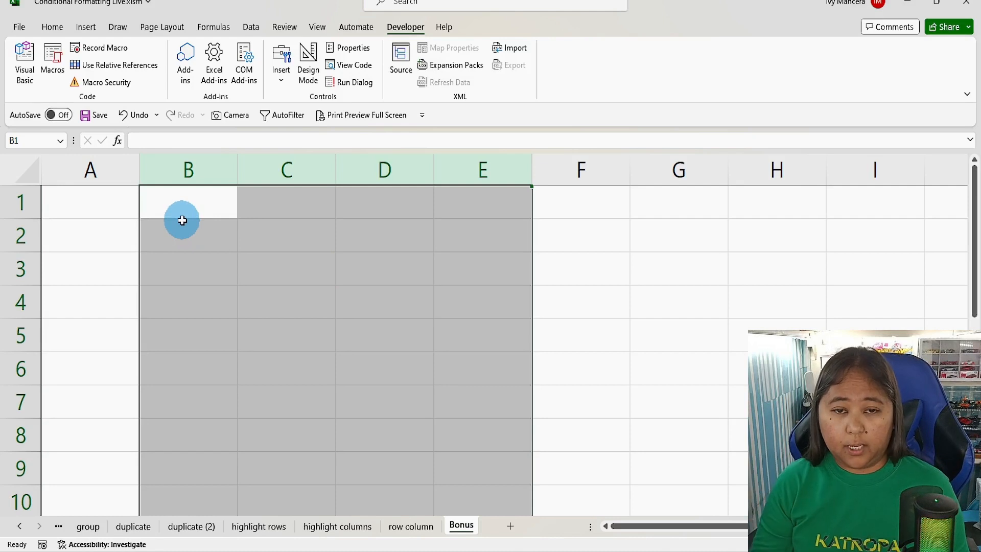
click(52, 27)
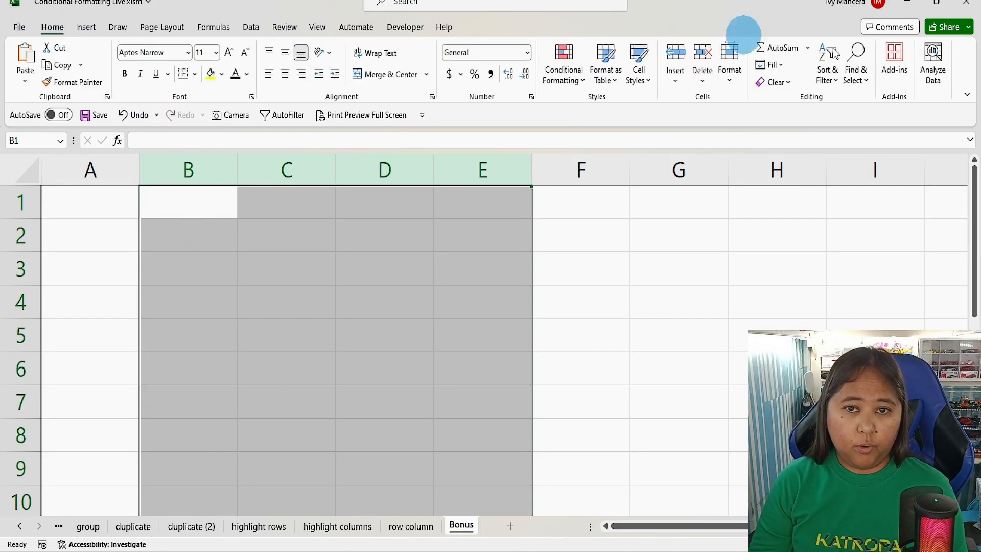
click(572, 79)
click(608, 244)
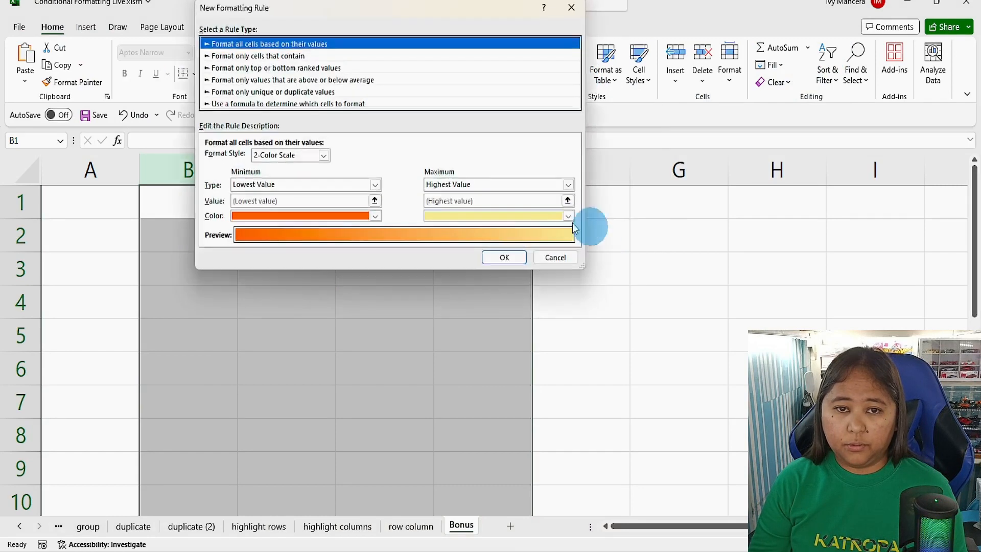
click(346, 104)
click(301, 158)
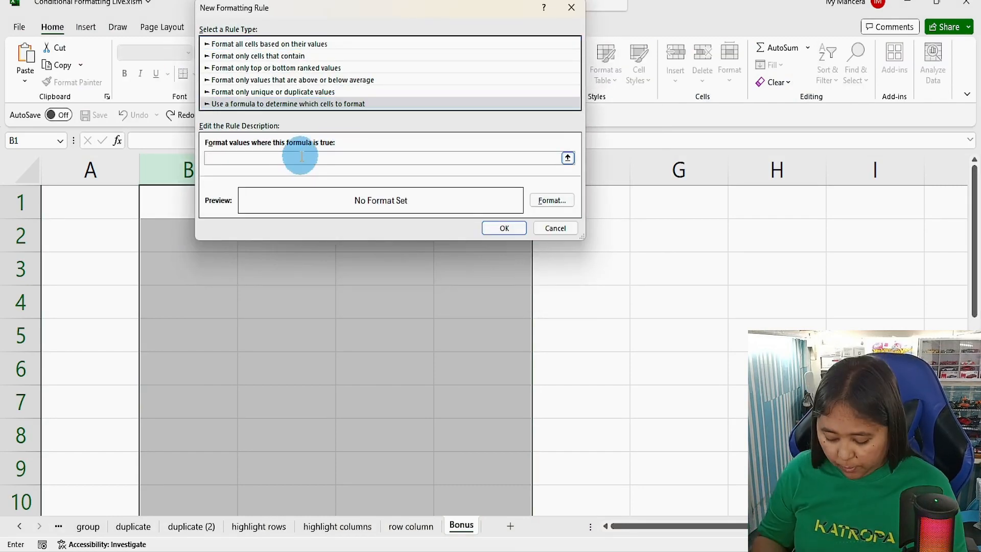
text(=)
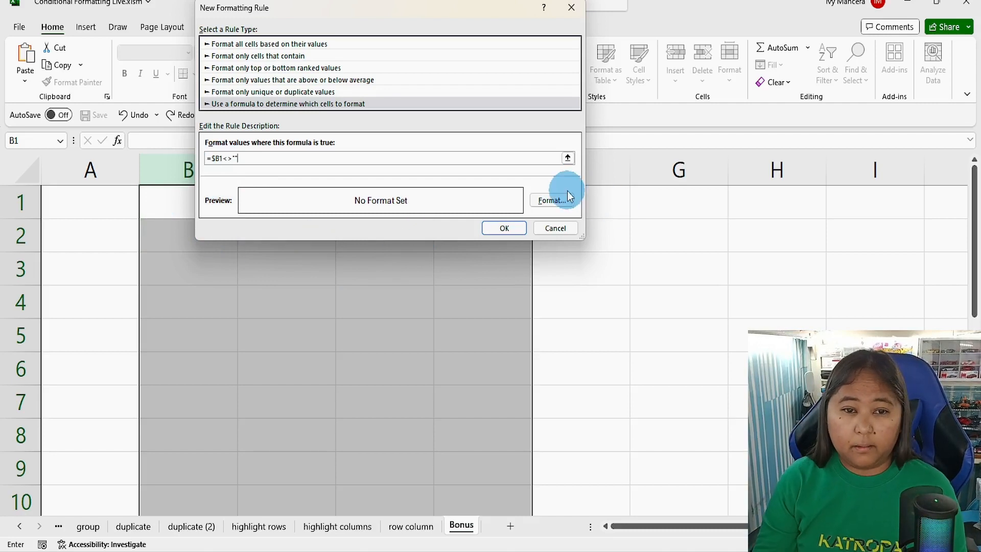
Step: Give the rule an outline border and apply it to columns B to E
click(549, 202)
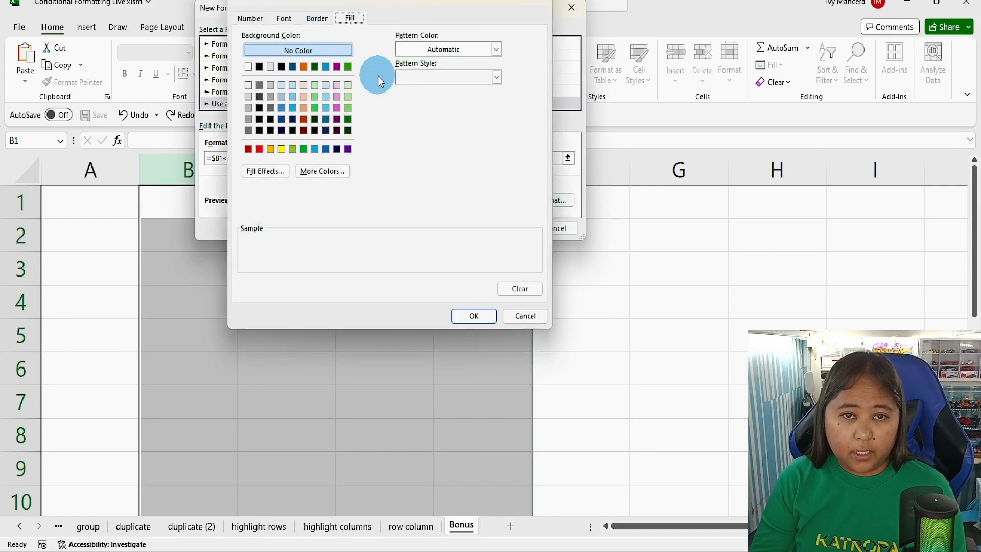
click(316, 19)
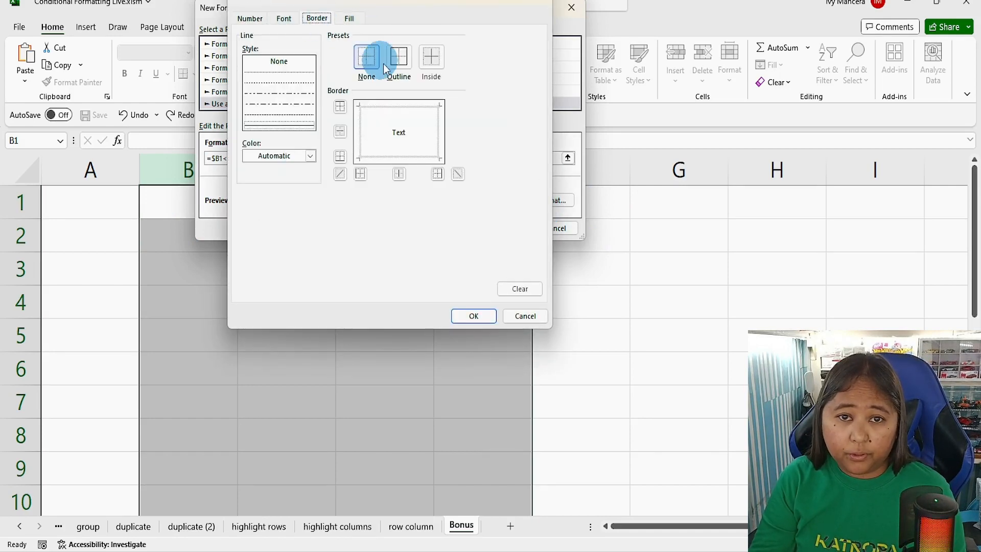
click(404, 59)
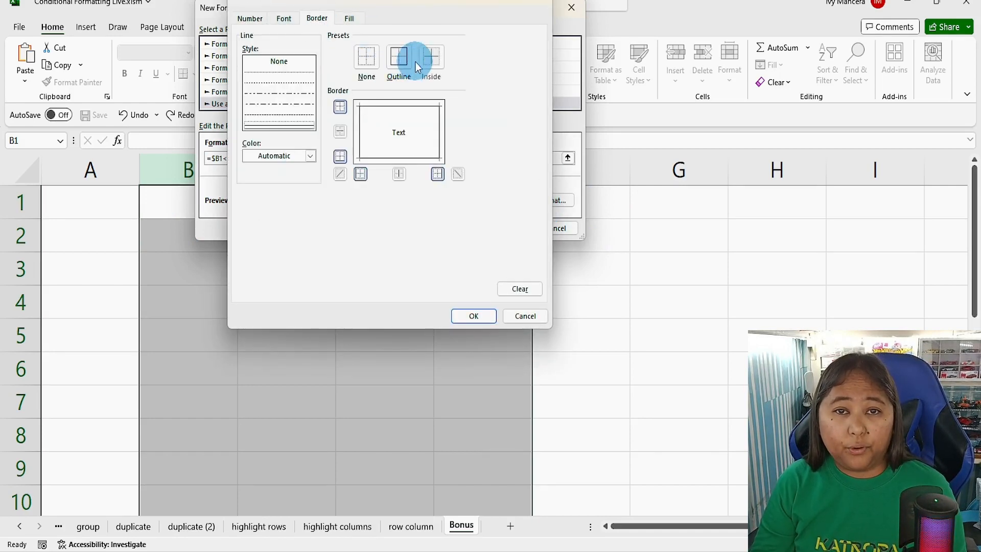
click(480, 317)
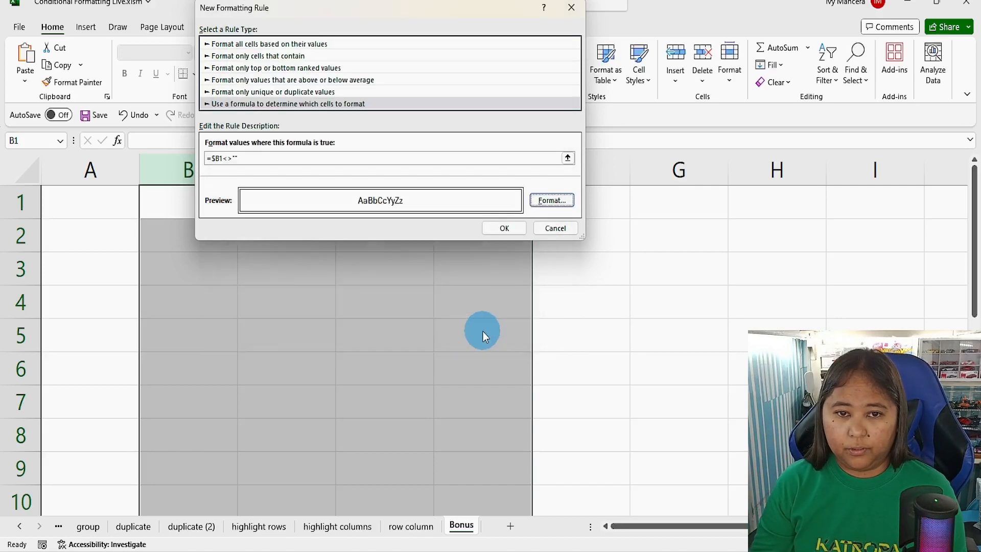
click(501, 228)
Step: Enter like in cell B2 and check the automatic border across row 2
click(158, 196)
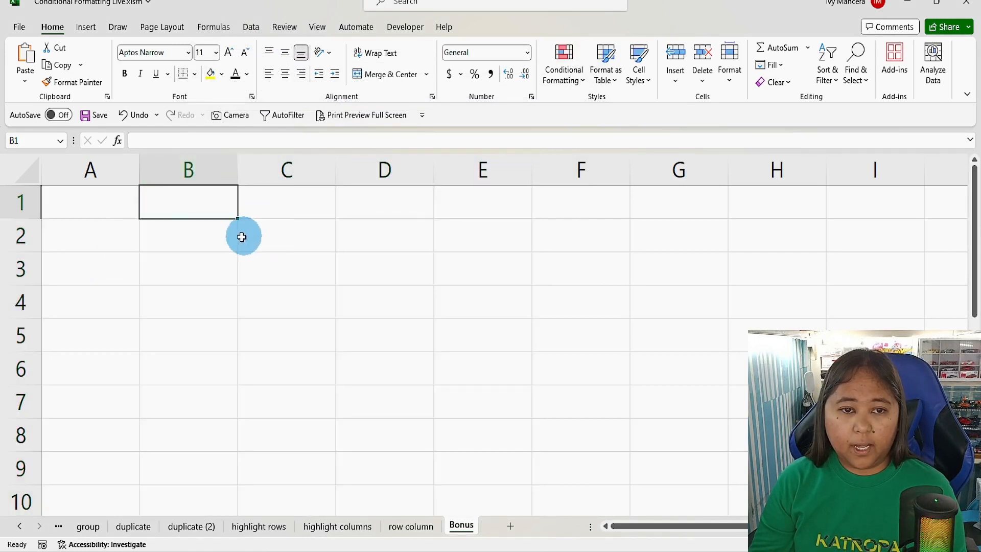
click(203, 237)
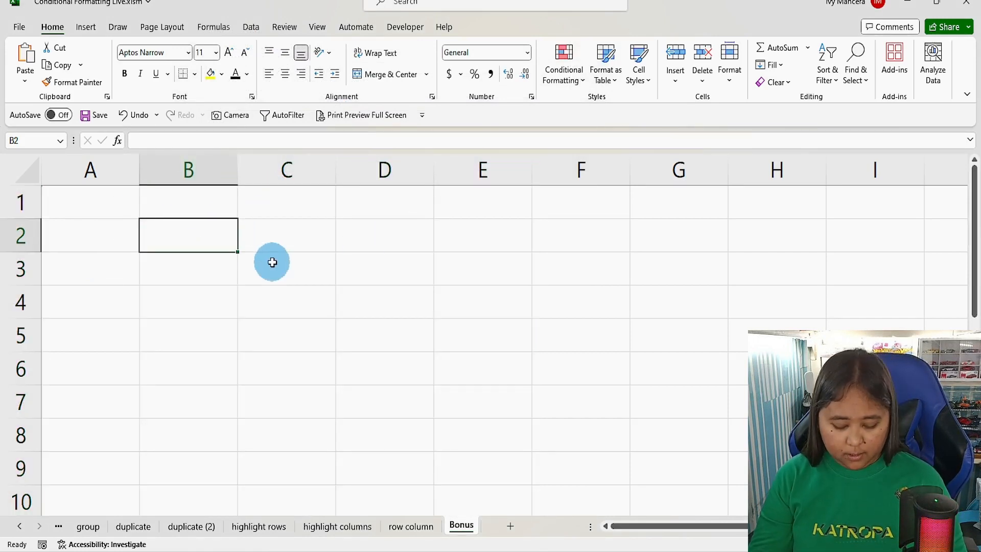
text(like)
key(Return)
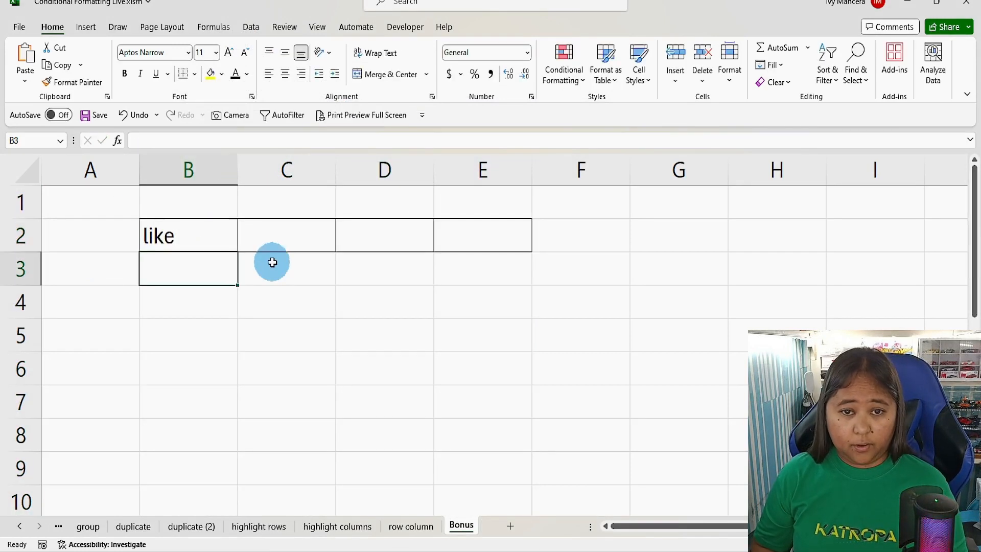
drag(208, 243, 554, 248)
click(509, 227)
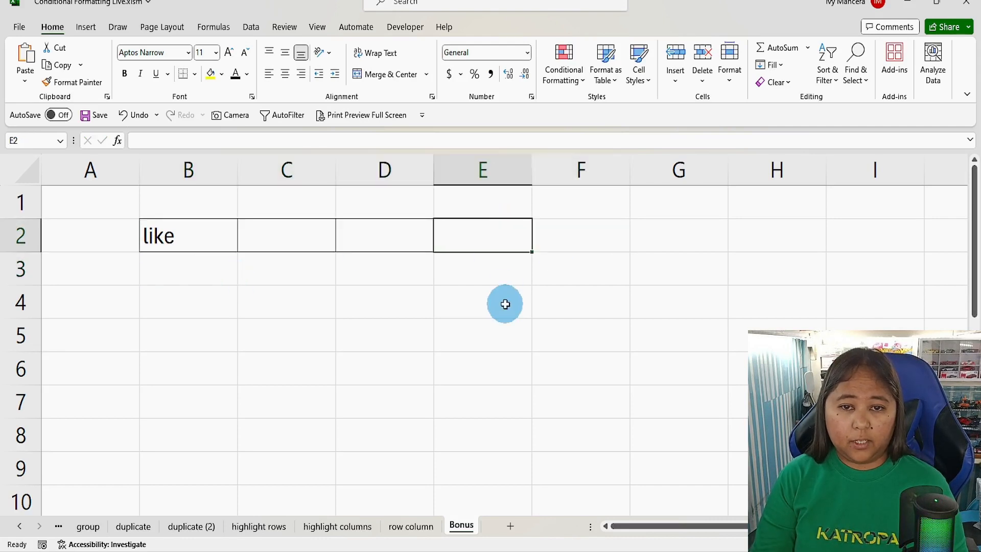
click(505, 304)
click(280, 236)
click(205, 271)
Step: Enter follow in cell B4 and subscribe in cell B6 to test the border rule on more rows
click(201, 309)
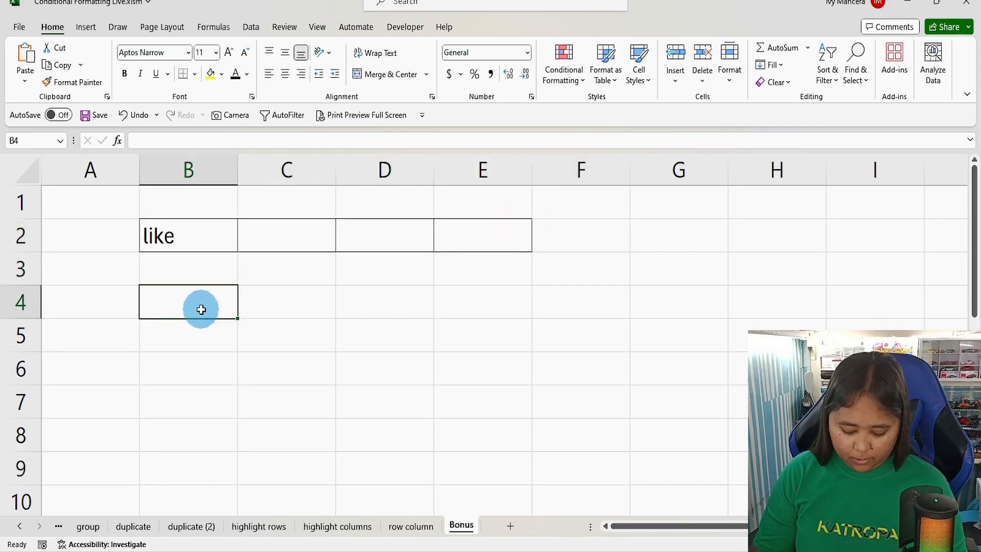
text(follow)
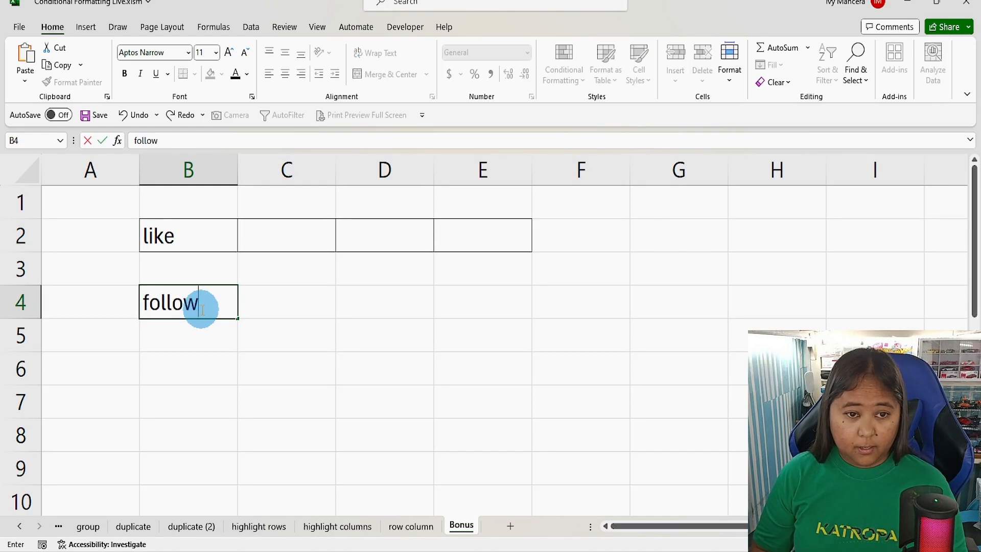
key(Return)
key(Return)
text(su)
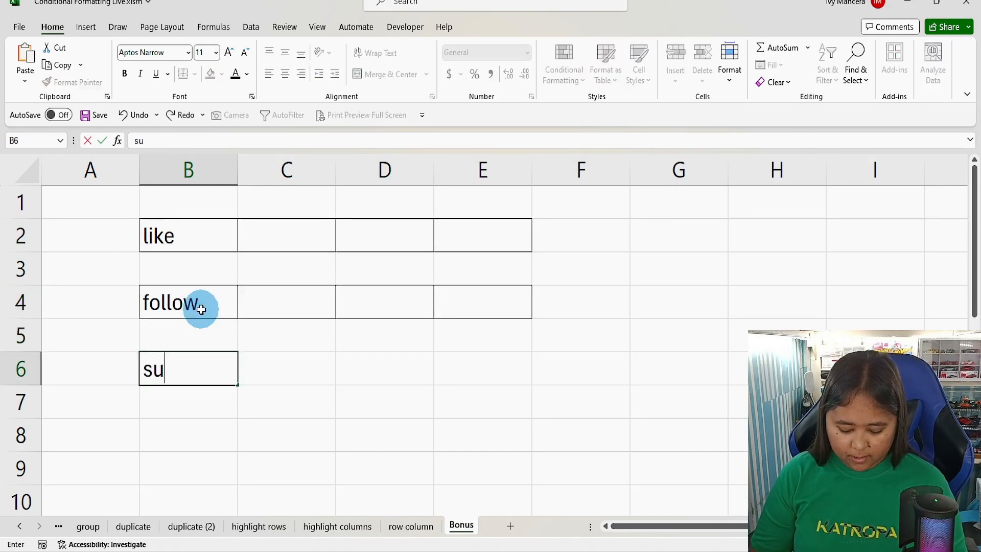
text(bscribe)
key(Return)
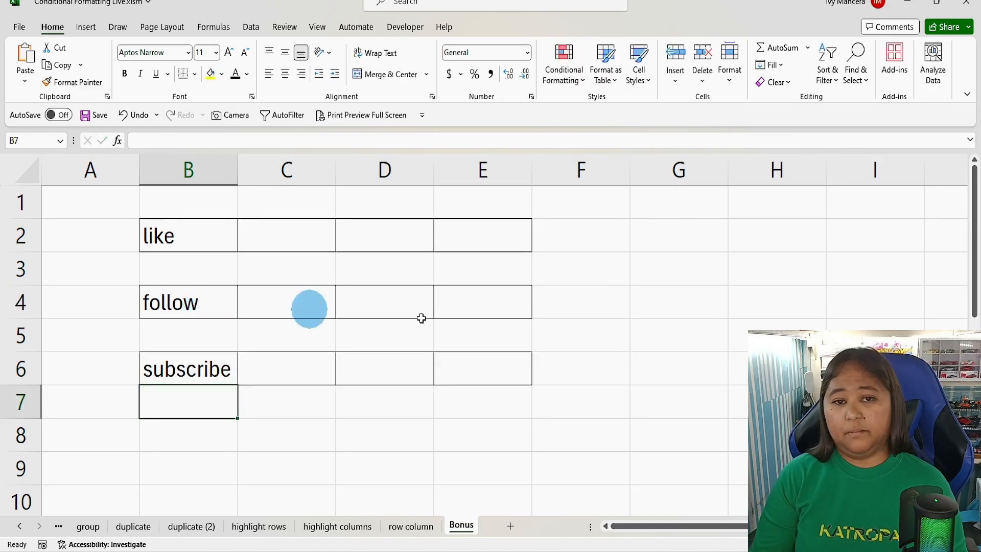
click(411, 358)
click(416, 424)
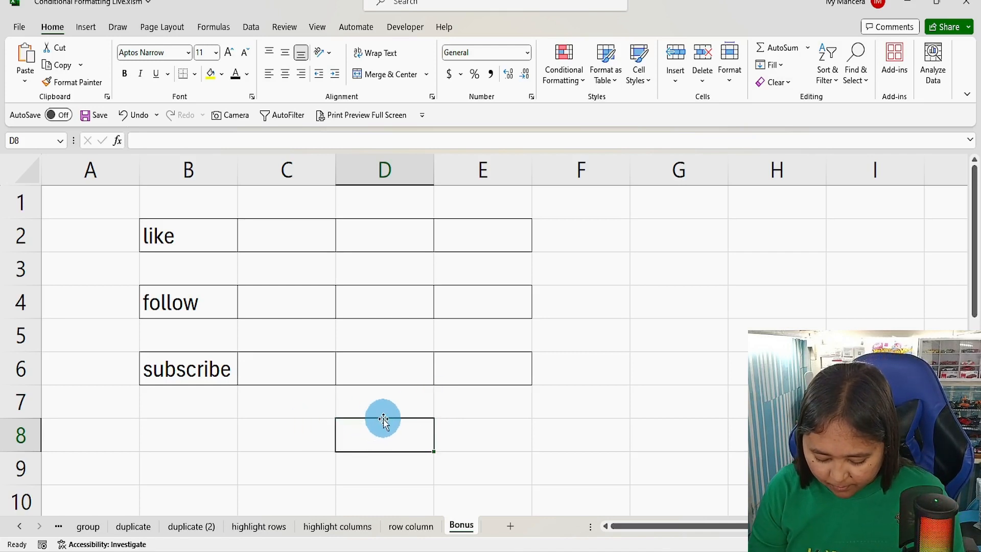
Step: On the row column sheet, enter the formula =or(cell("col")=column(),cell("row")=row()) as text in cell E3
click(431, 532)
click(517, 292)
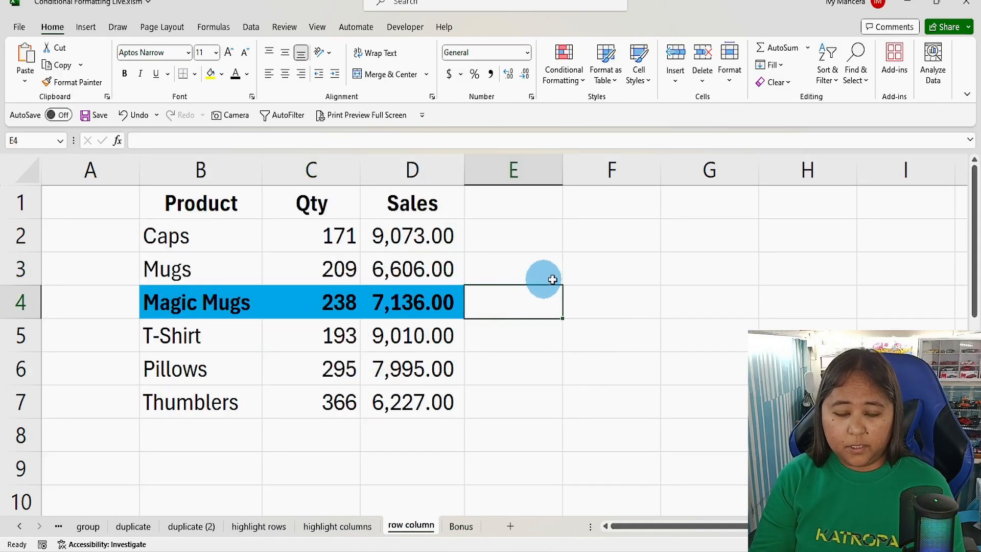
click(575, 273)
click(506, 271)
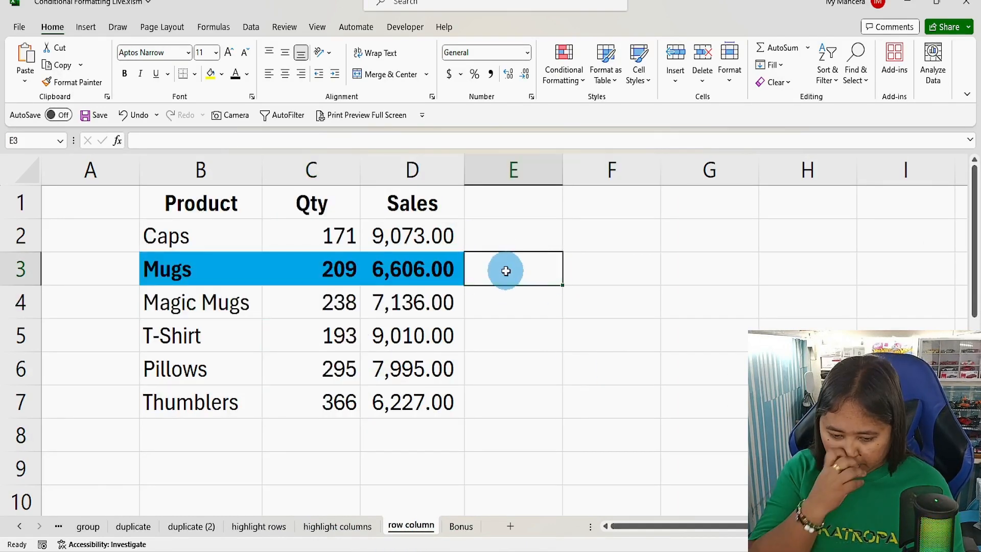
text(=)
key(BackSpace)
text(')
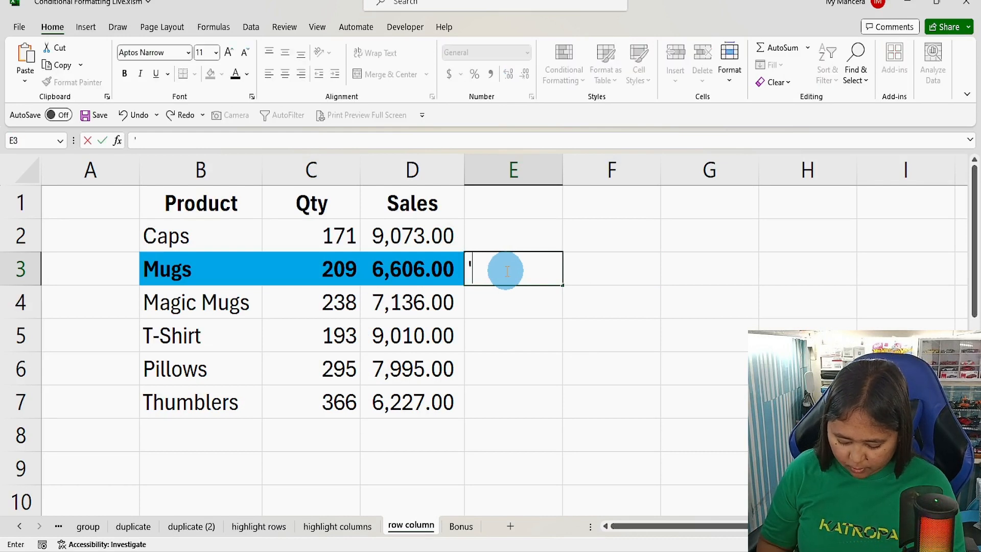
text(=)
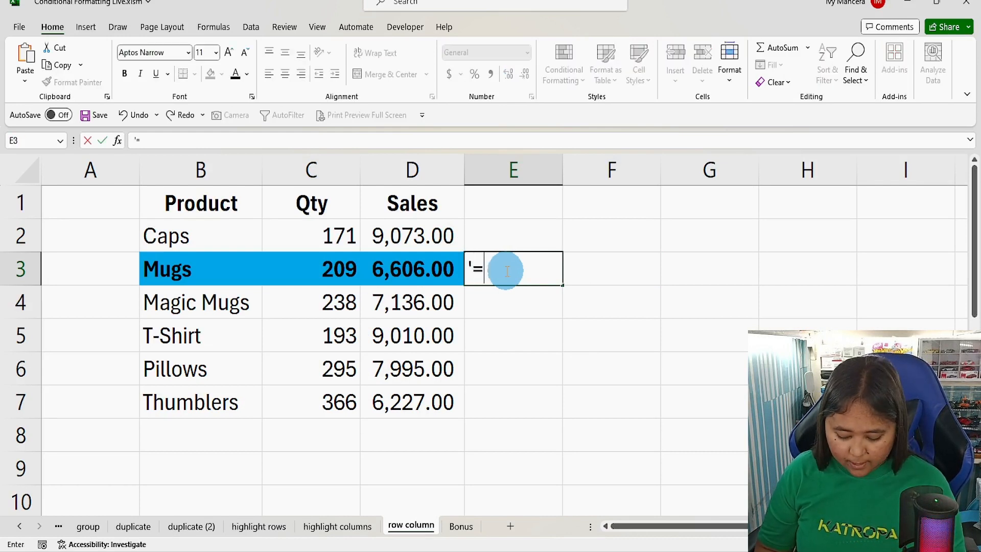
text(or)
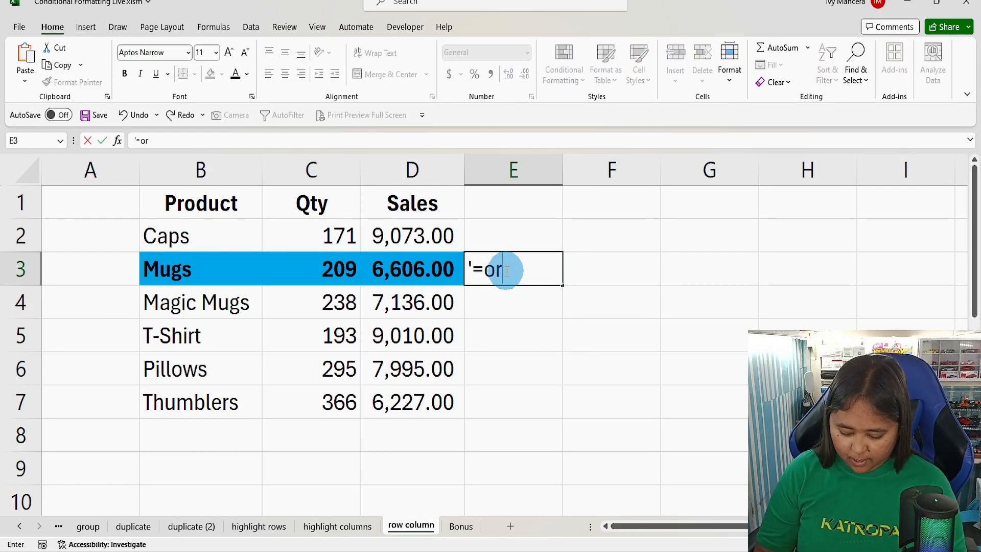
text((cell)
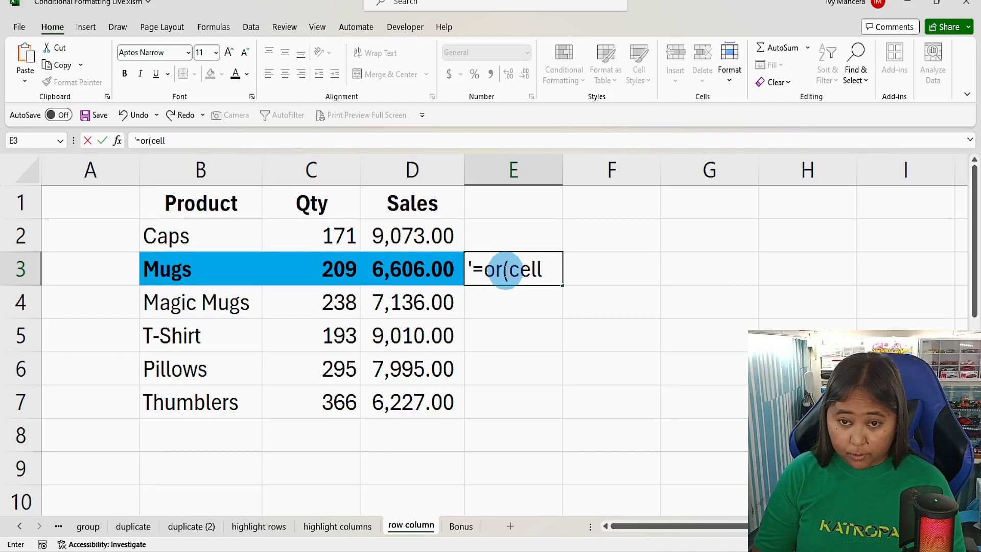
text(()
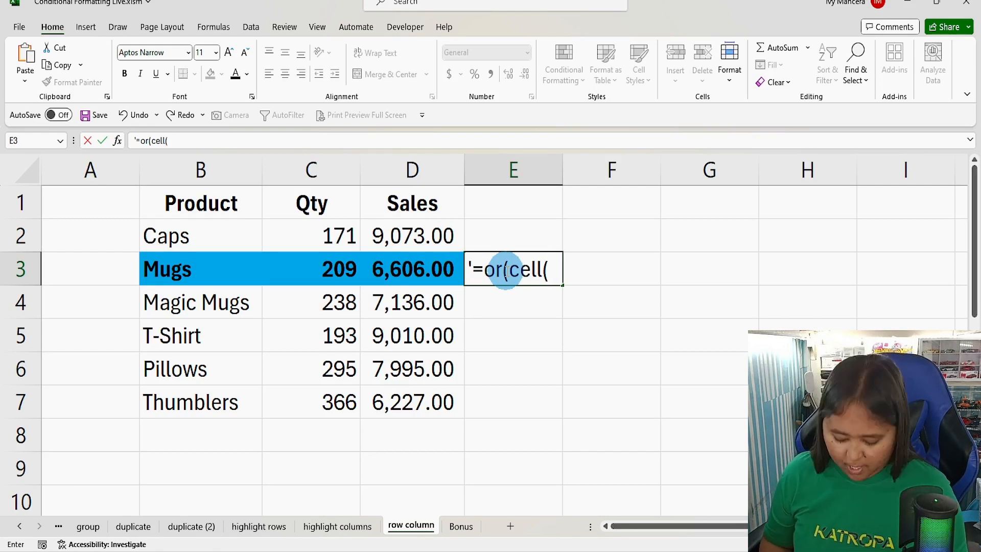
text(")
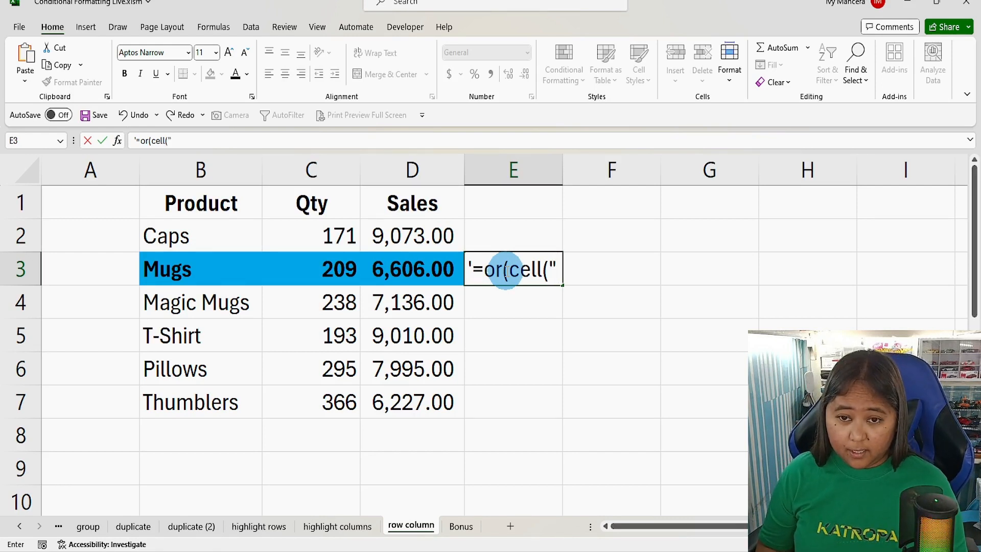
text(col)
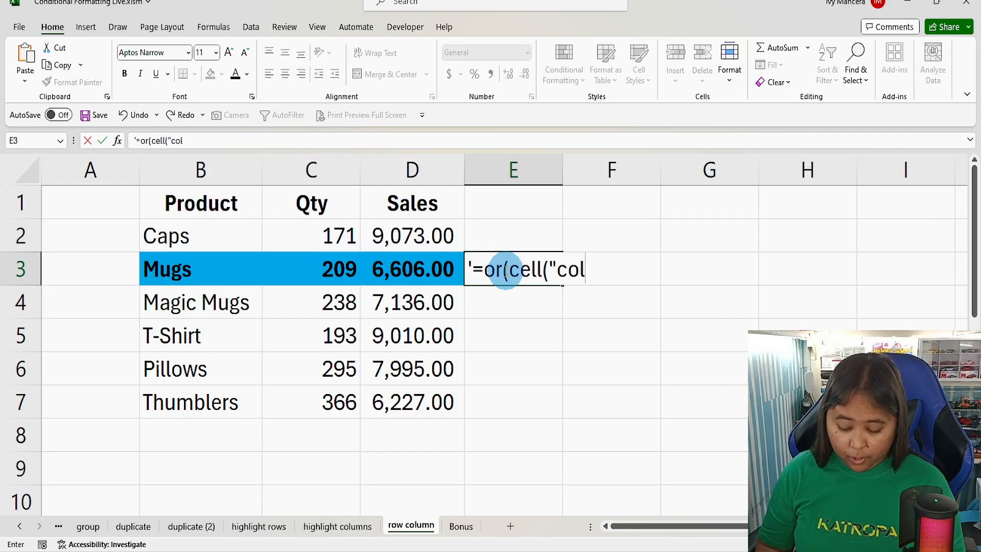
text("))
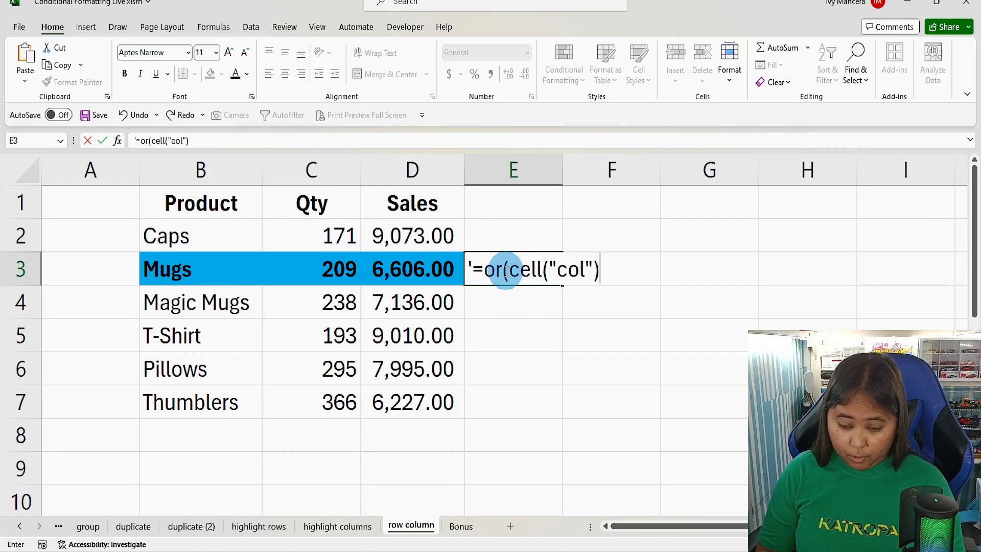
text(=)
text(col)
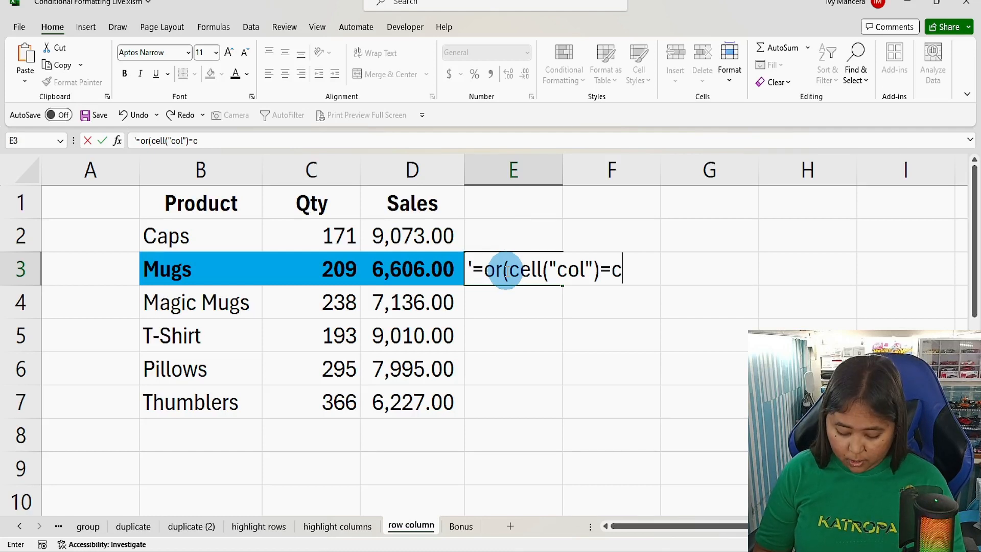
text(umn(),)
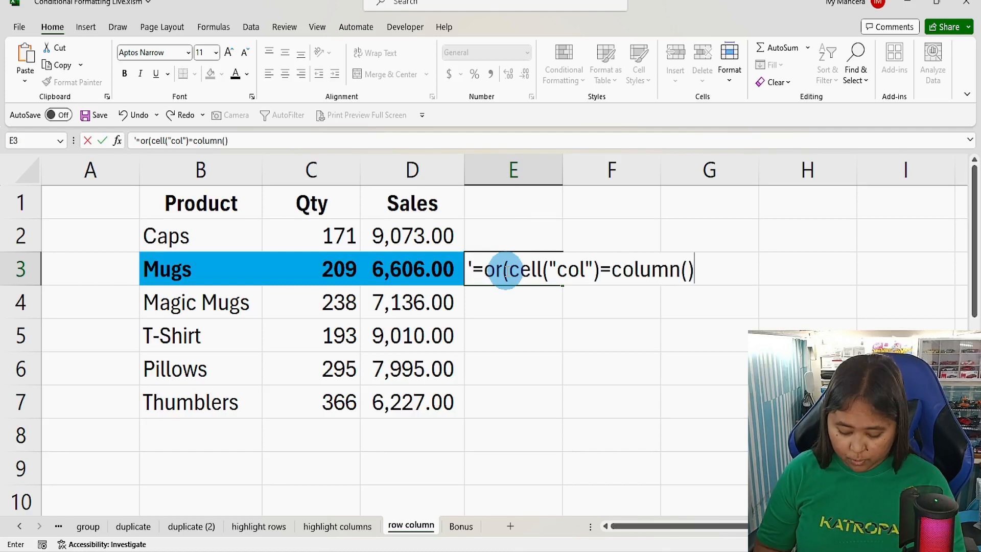
text(ce)
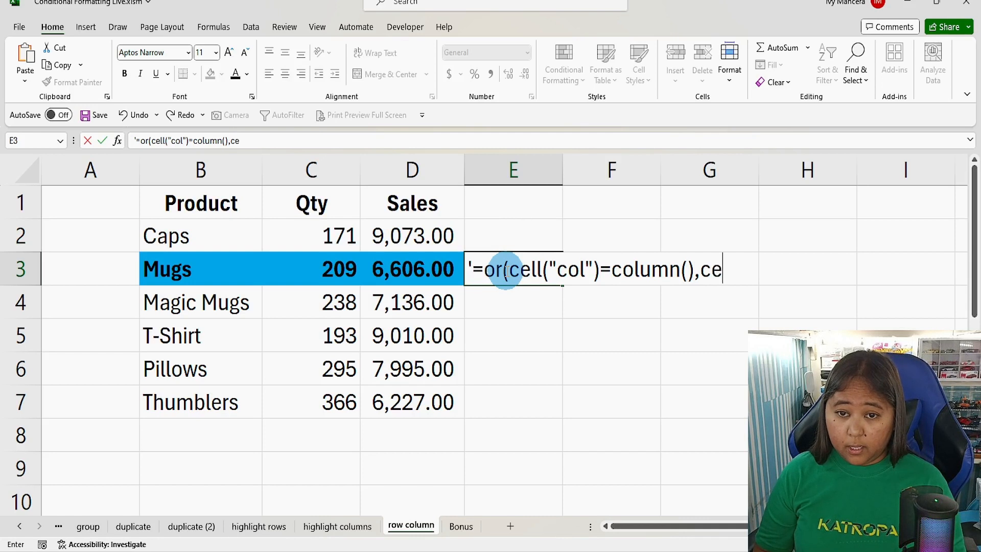
text(ll)
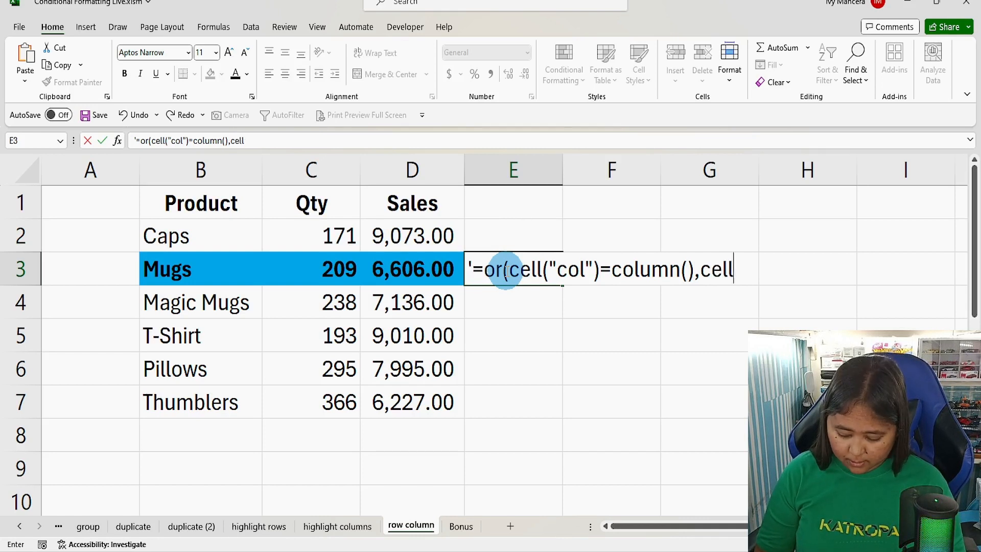
text(()
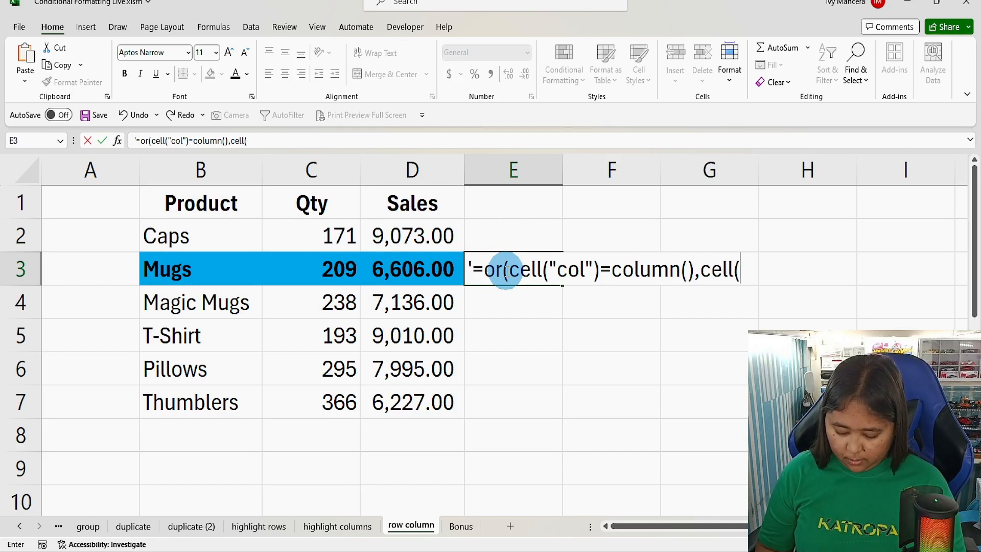
text("row)
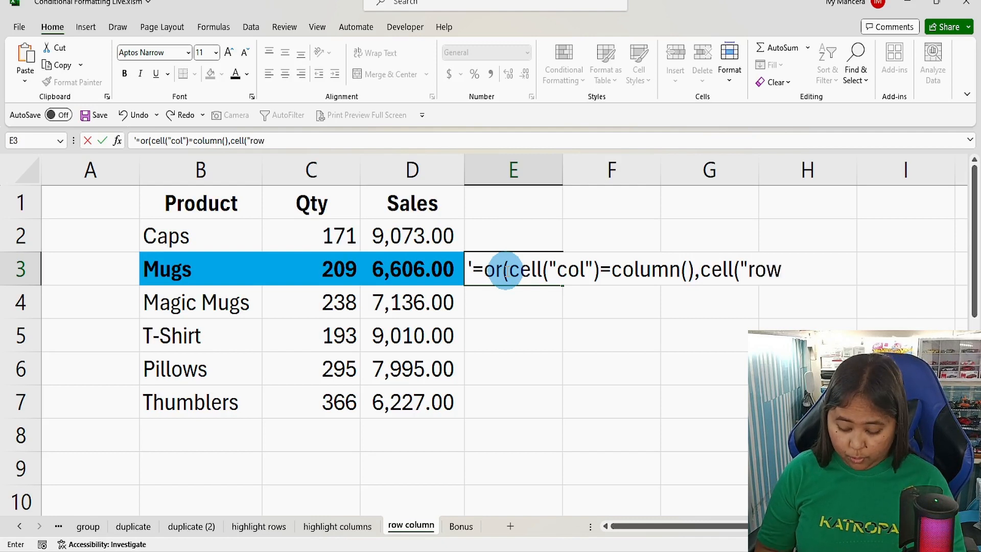
text("))
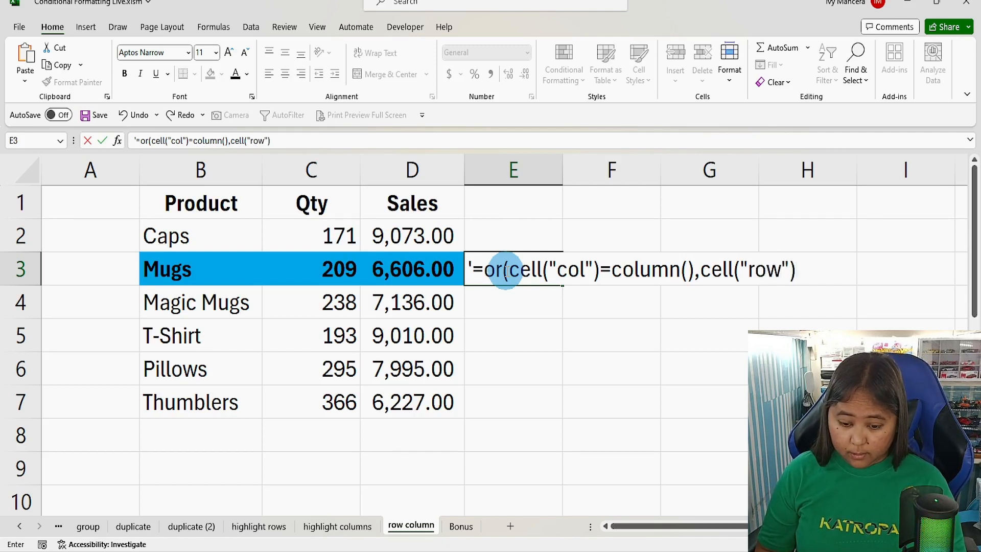
text(=row)
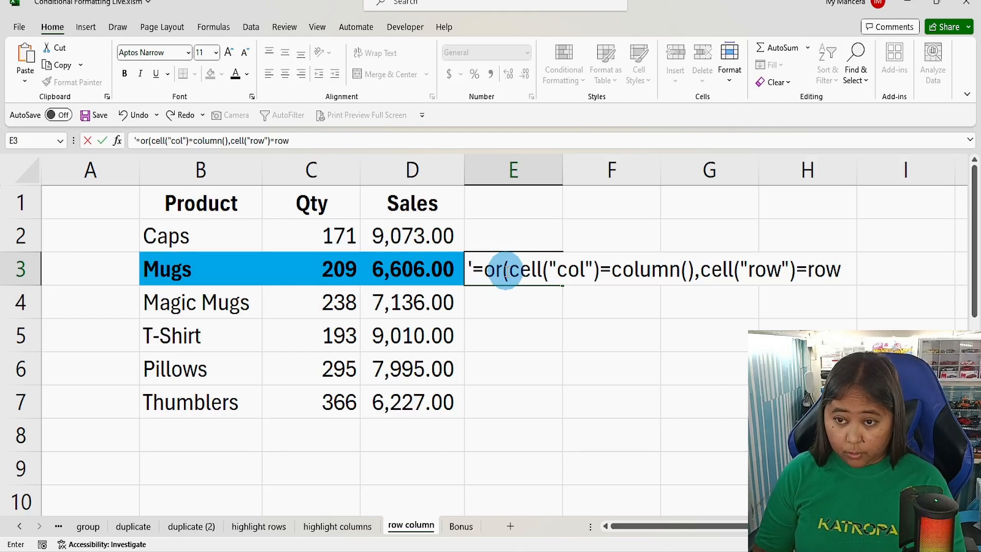
text(())
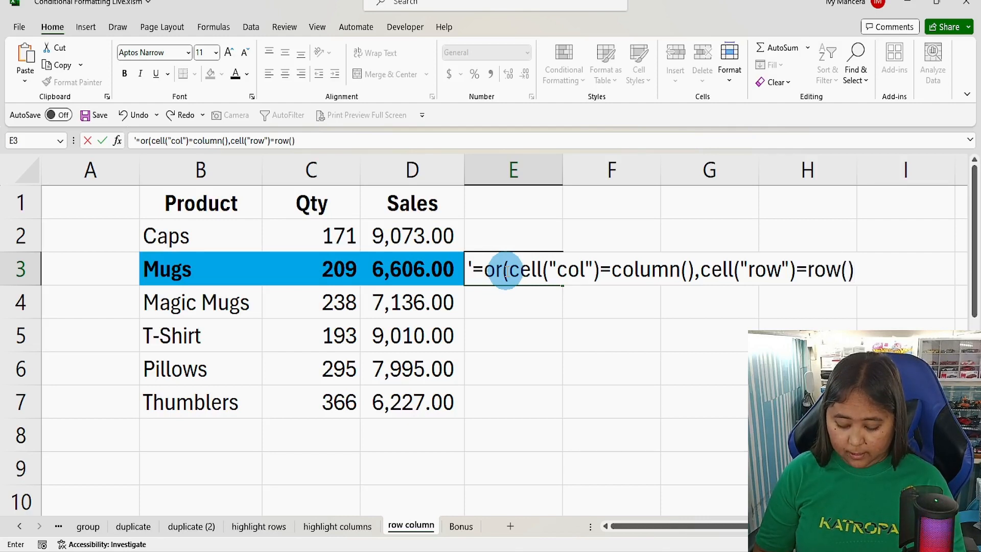
key(Return)
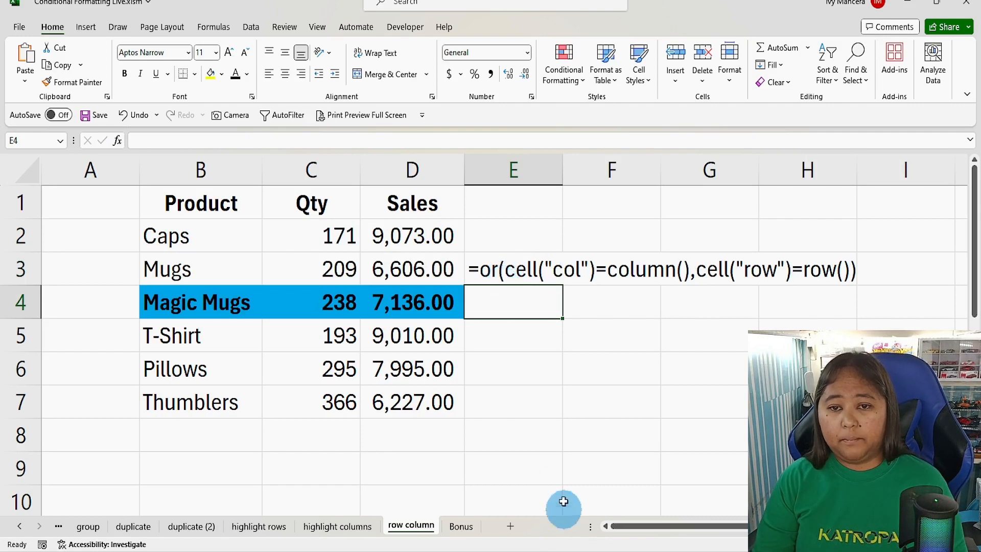
Step: Select cells E3, E7 and C4 in turn to check the row and column highlighting
click(525, 258)
click(549, 410)
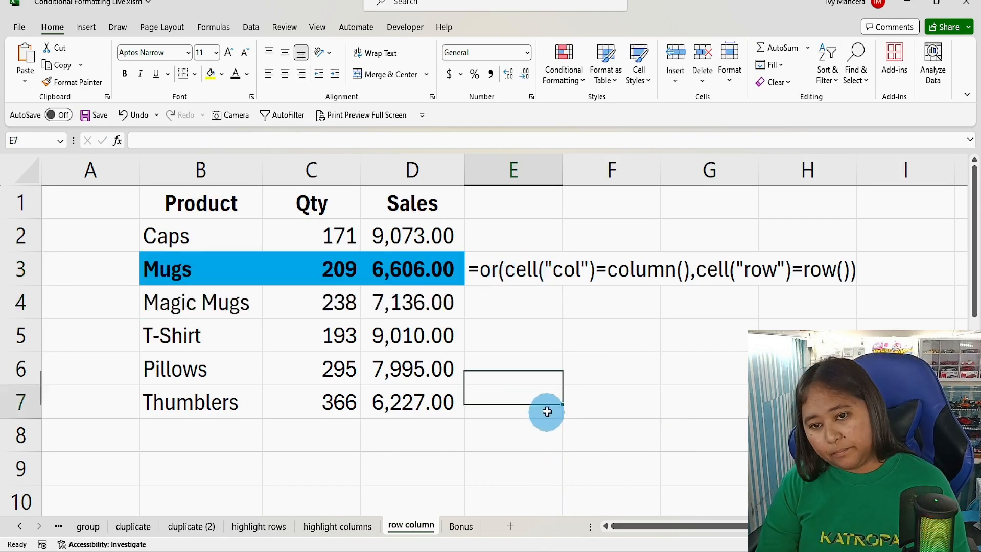
click(303, 304)
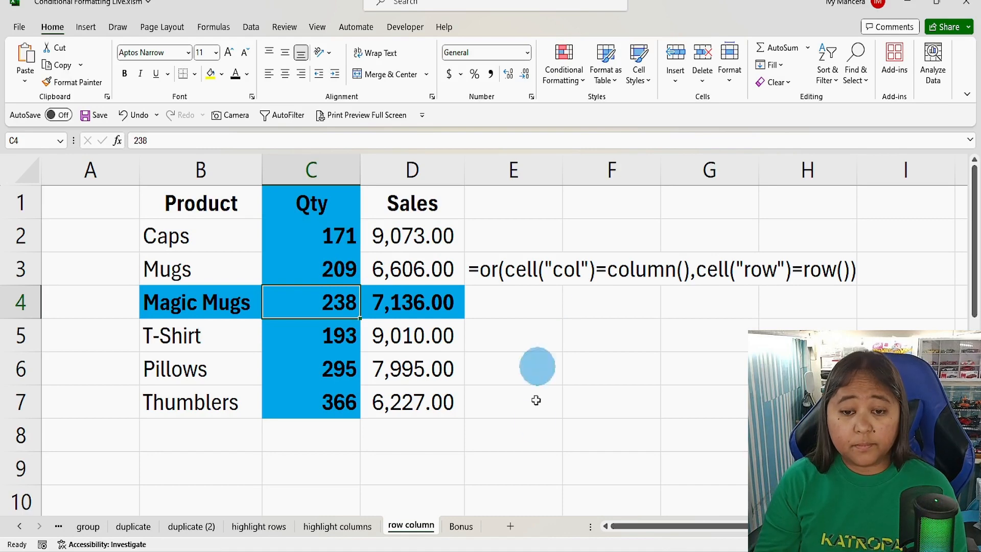
Step: Review the Bonus, highlight rows and banded rows sheets, including the formula note in E3 of highlight rows, and return to Bonus
click(461, 526)
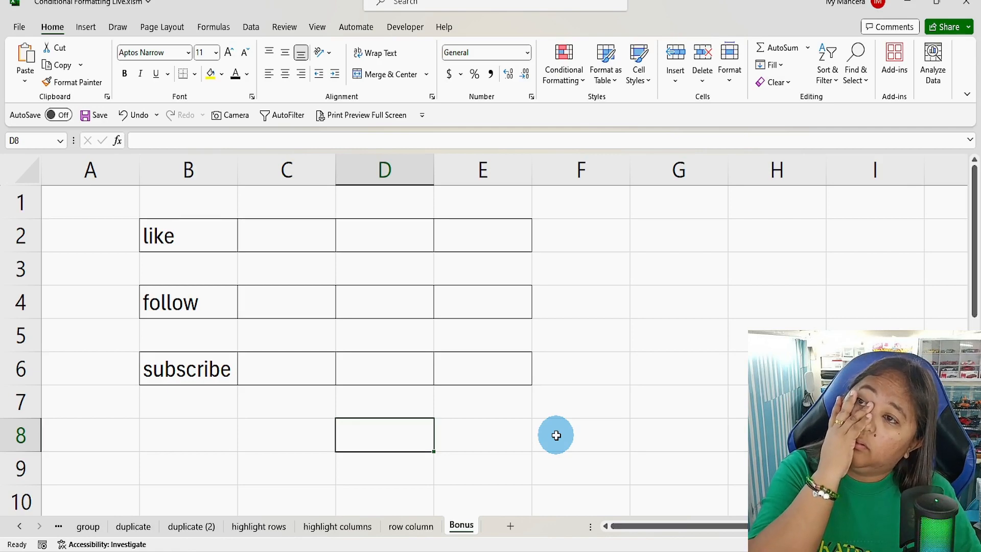
click(259, 526)
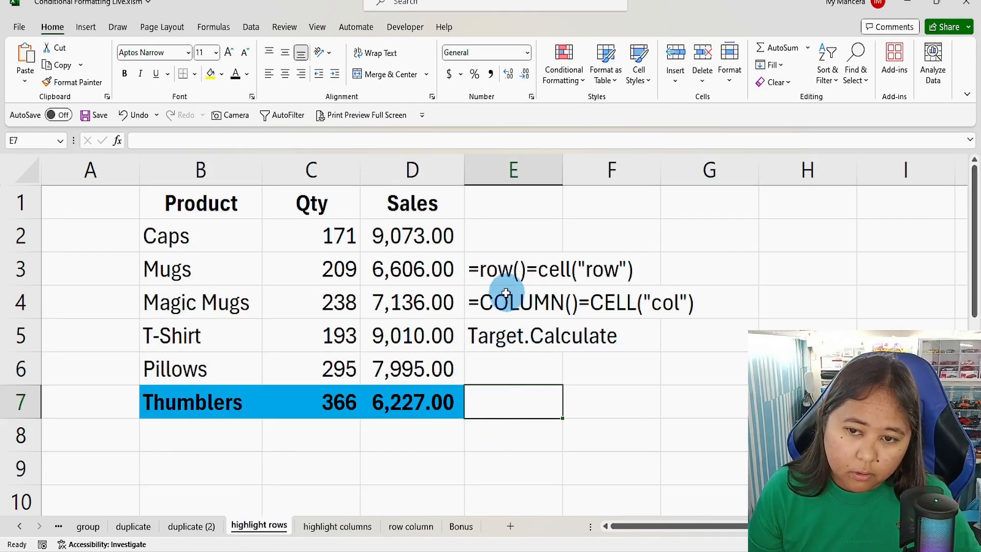
click(524, 271)
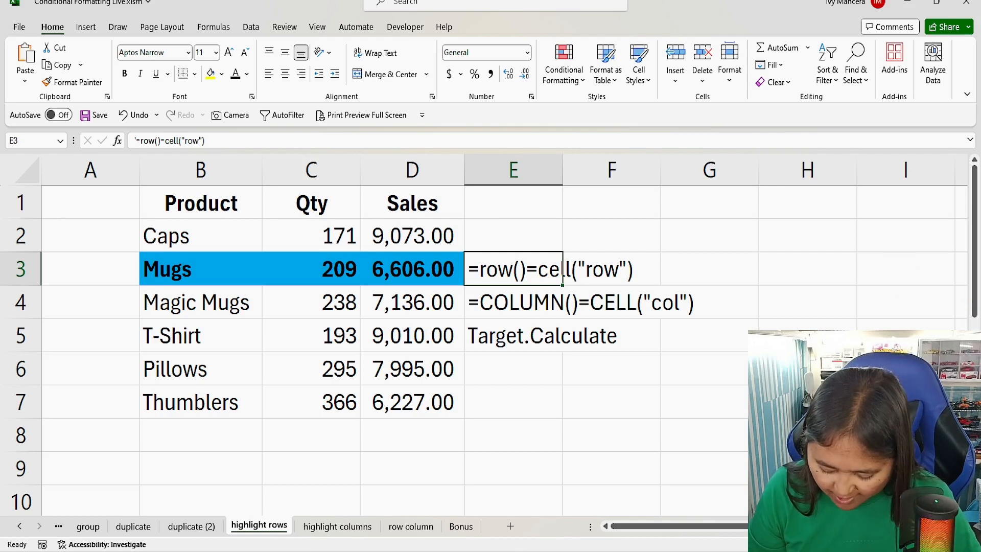
click(21, 527)
click(20, 526)
click(186, 526)
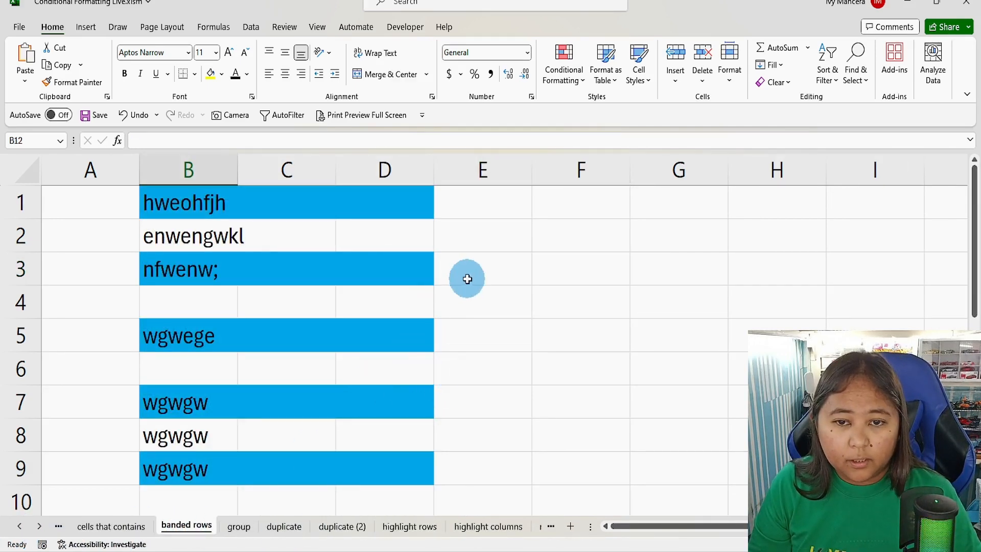
click(39, 526)
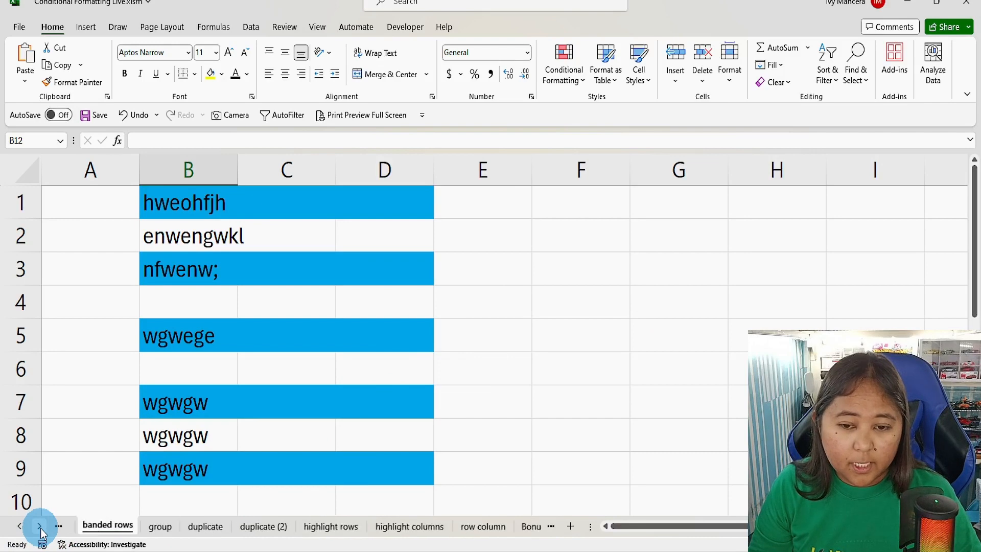
click(41, 528)
click(465, 528)
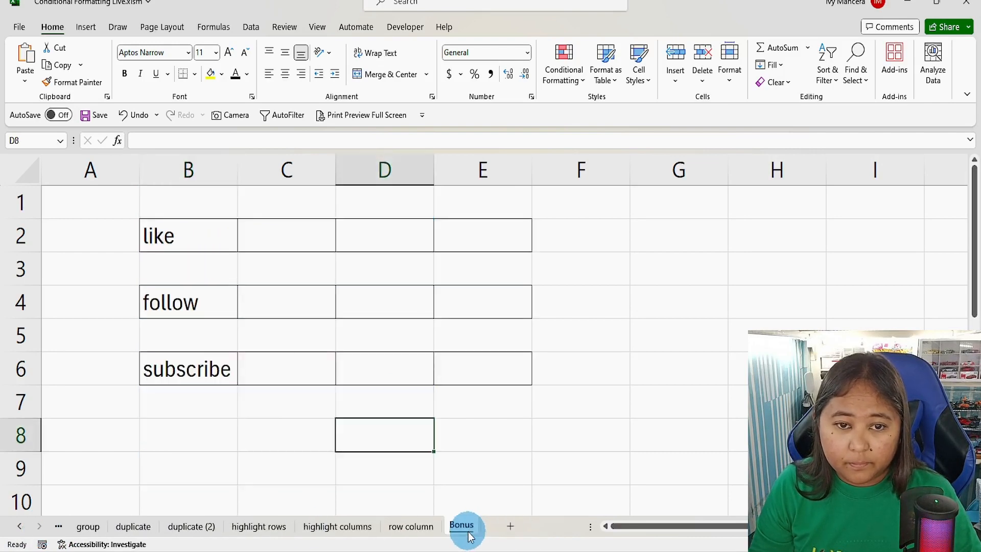
Step: Add a new blank worksheet after the Bonus sheet
click(510, 526)
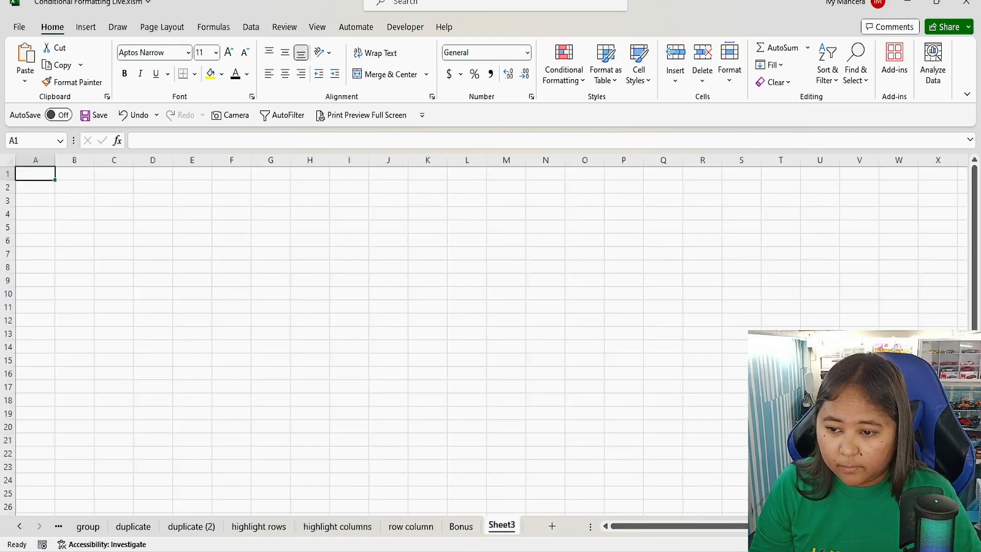
scroll(484, 335, up, 2)
scroll(484, 334, up, 4)
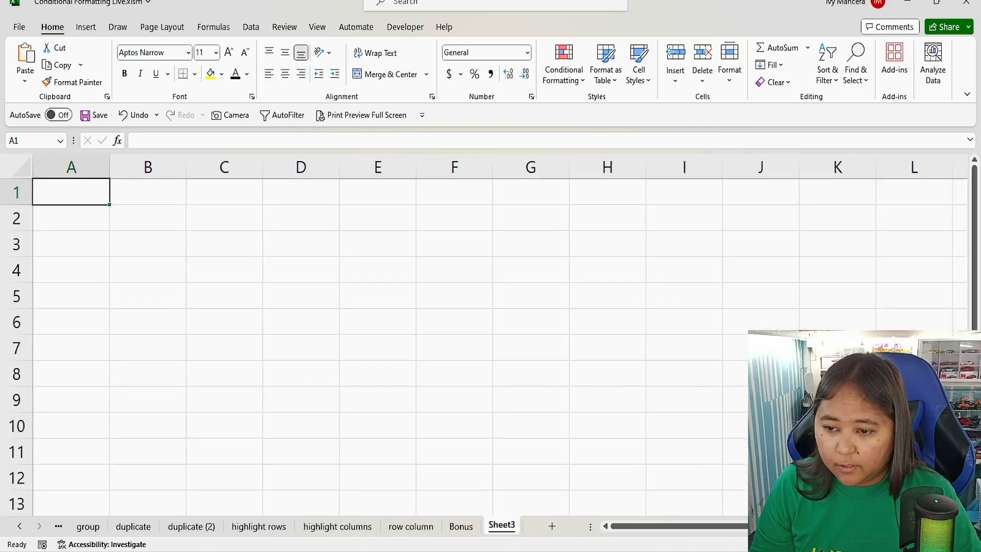
scroll(485, 335, up, 2)
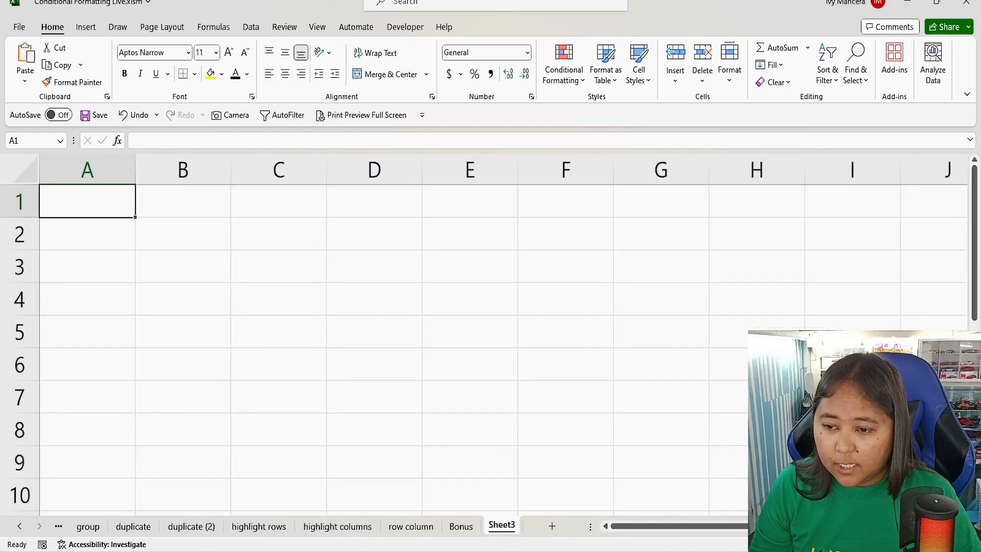
scroll(473, 345, up, 1)
Step: Enter banded rows in cell B2 of the new sheet and auto-fit column B to the text
click(206, 235)
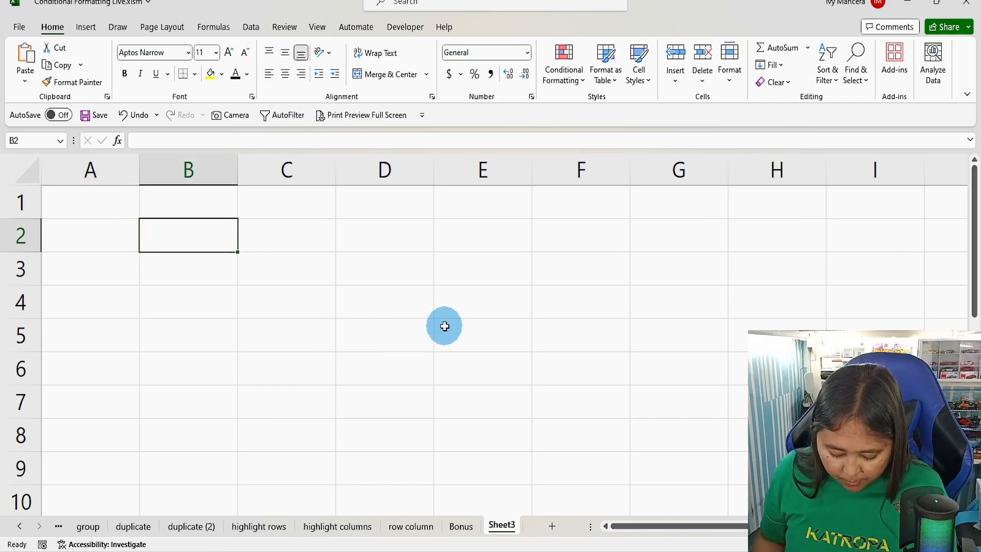
text(banded)
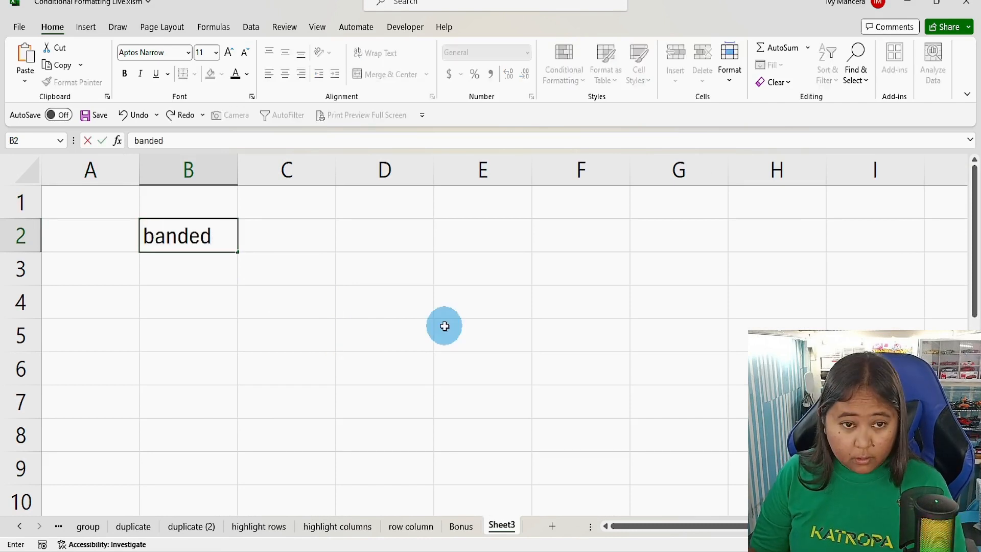
text( rows)
key(Tab)
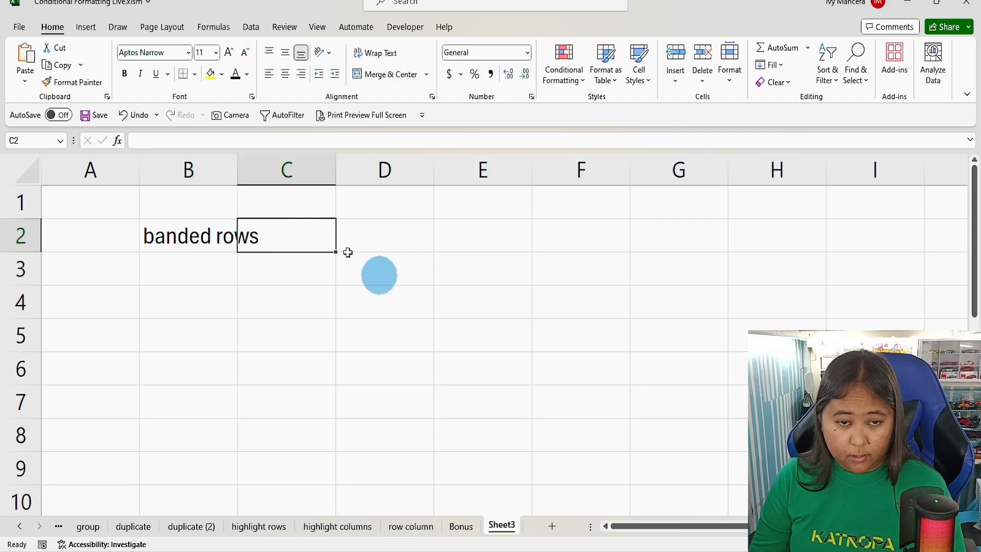
double_click(237, 164)
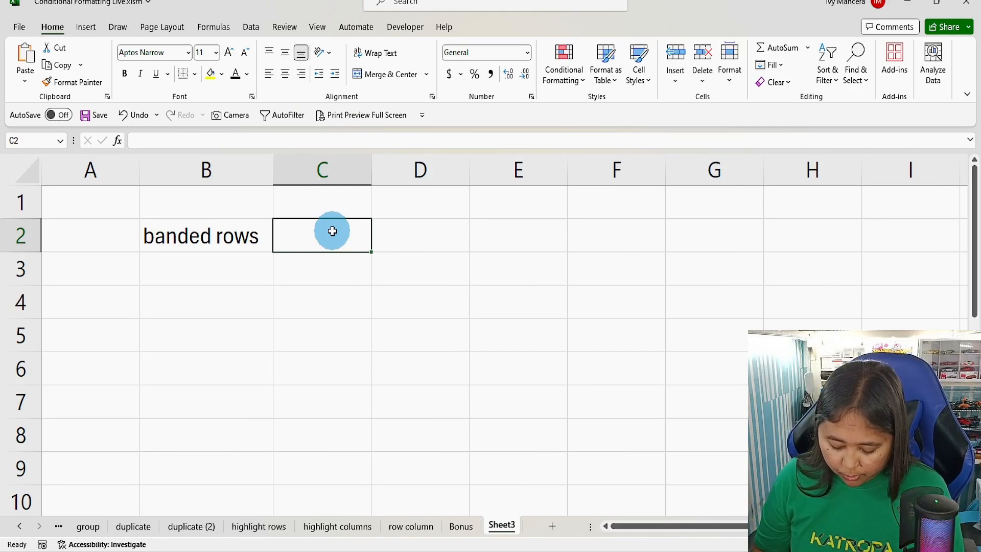
Step: Enter =and(mod(row(),2)=1,$A1<>"") as text in cell C2 and auto-fit column C to it
text('=)
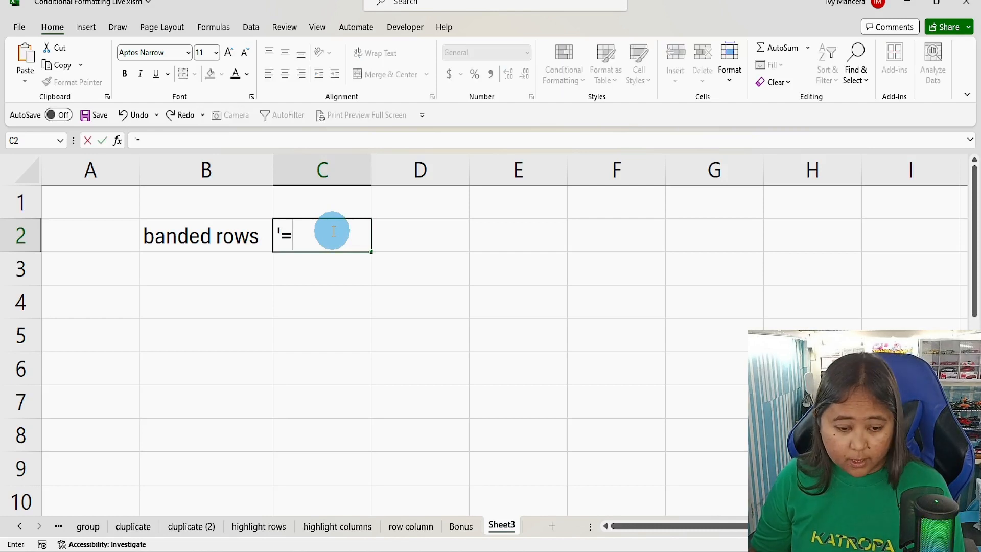
text(and)
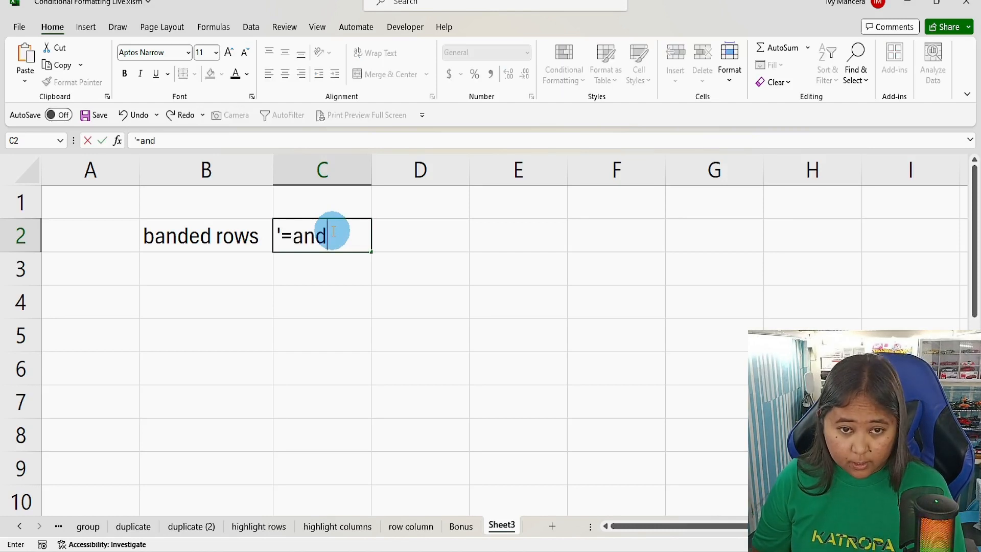
text(()
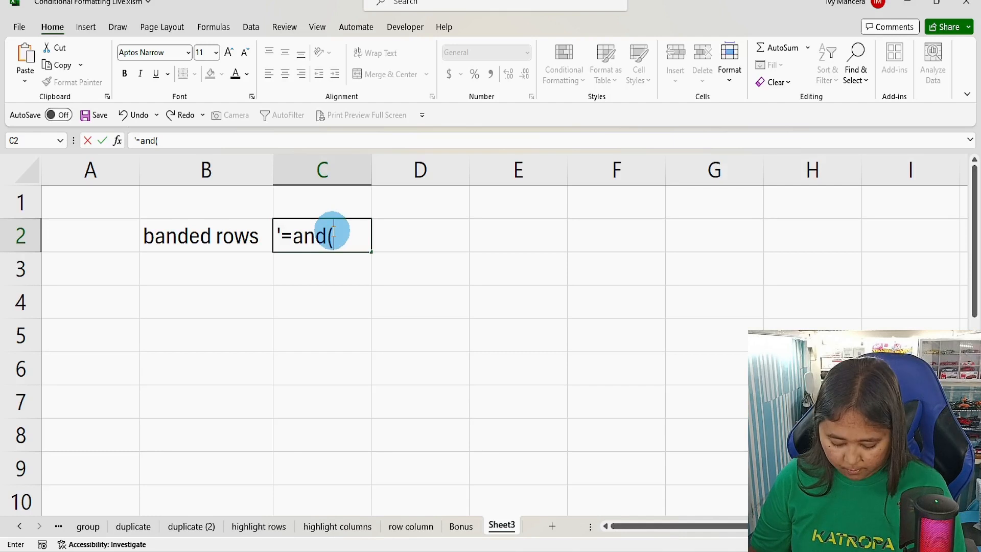
text(mod(row)
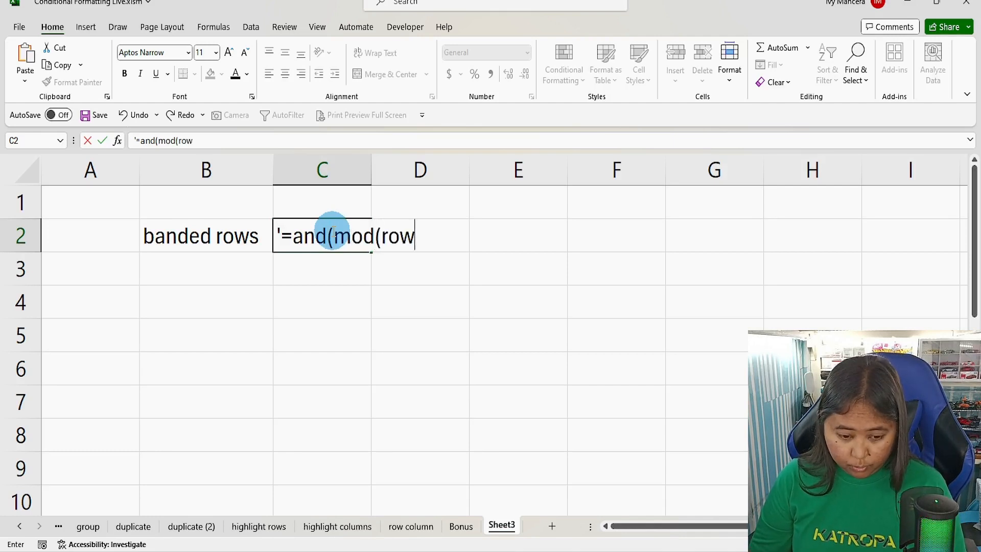
text((),2)
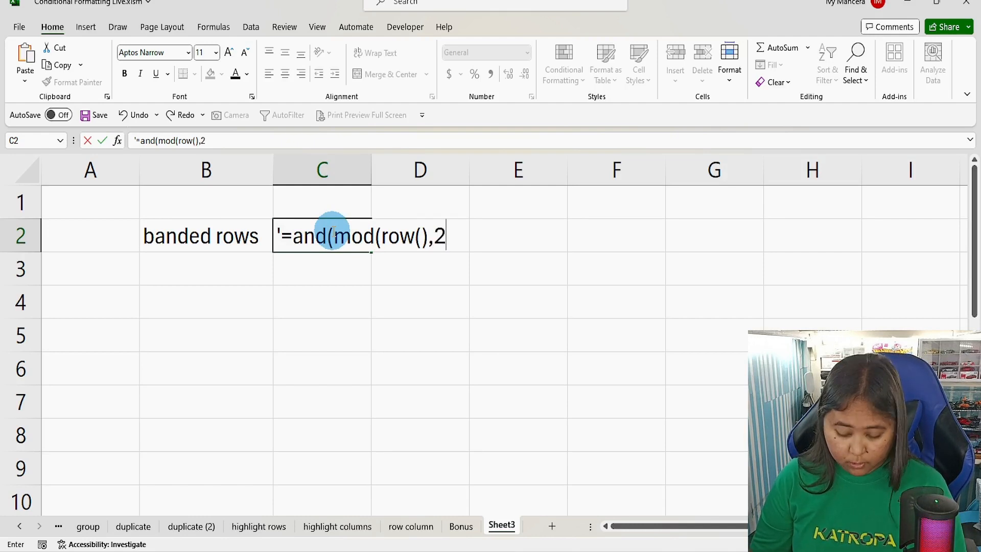
text()=1)
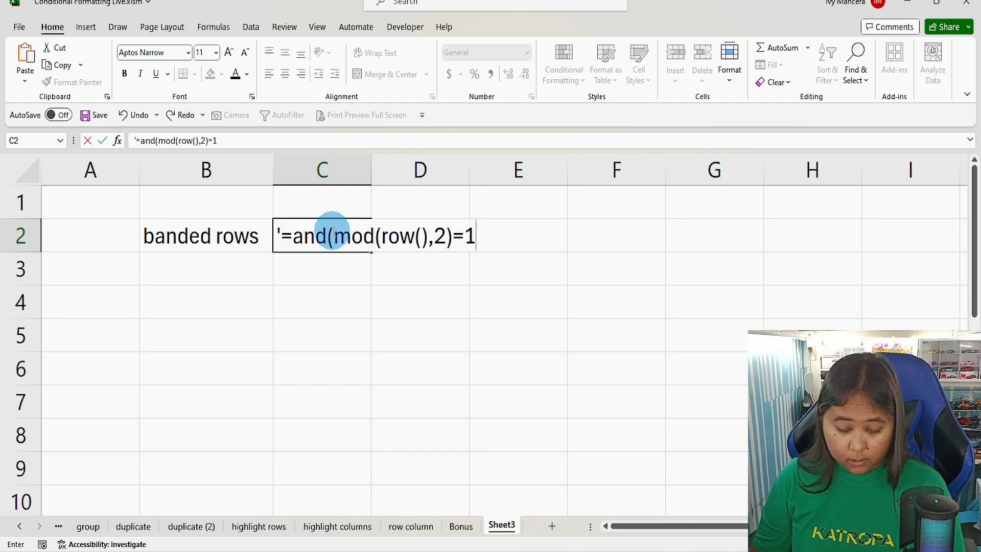
text(,)
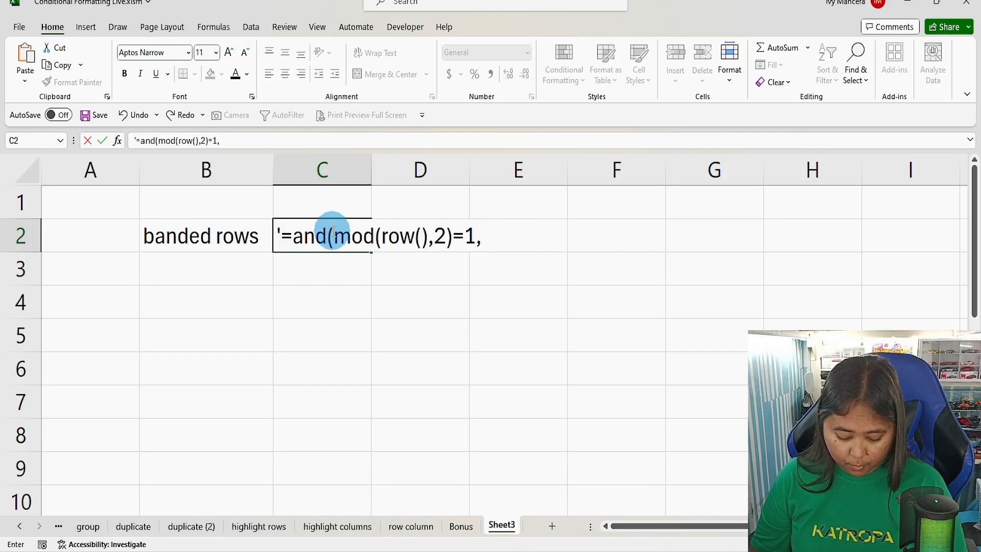
text($)
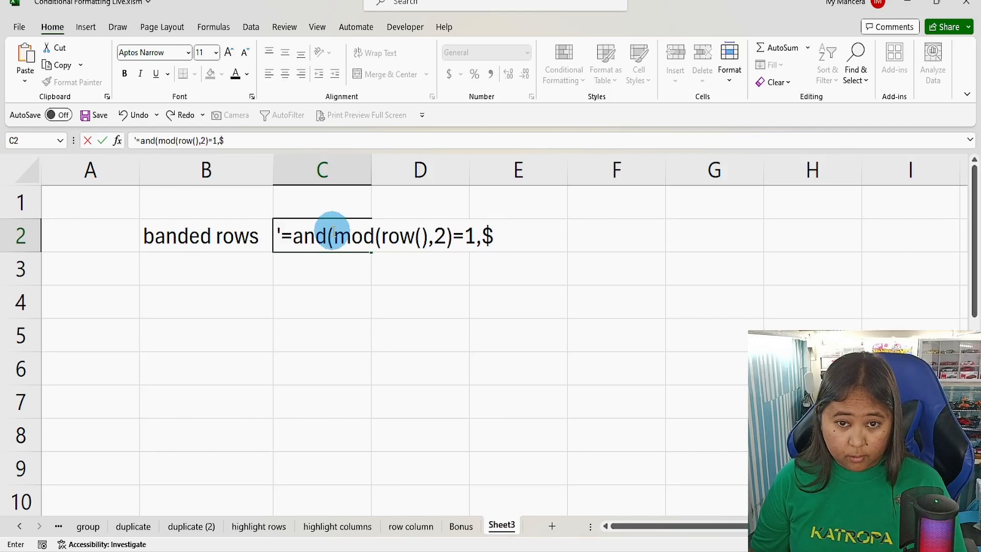
text(A)
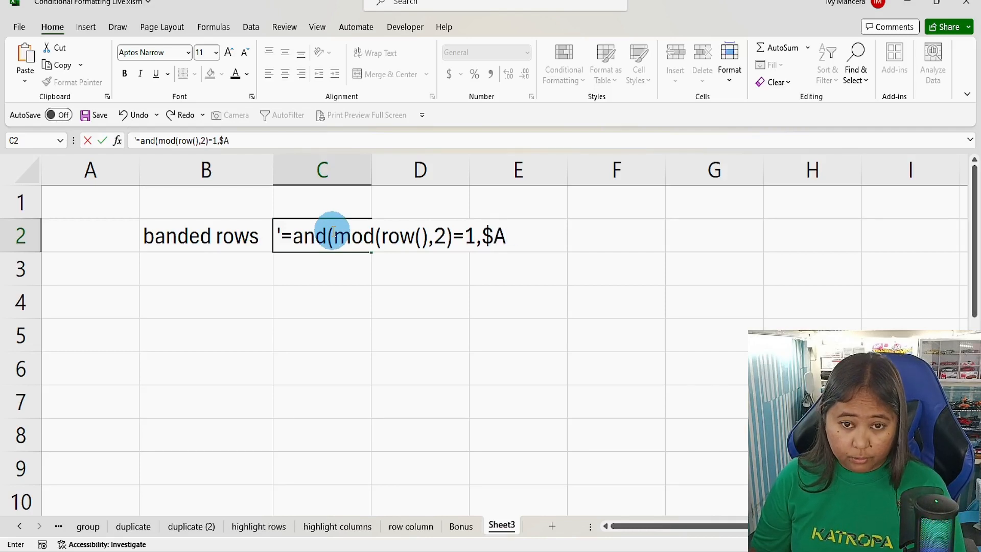
text(1<>)
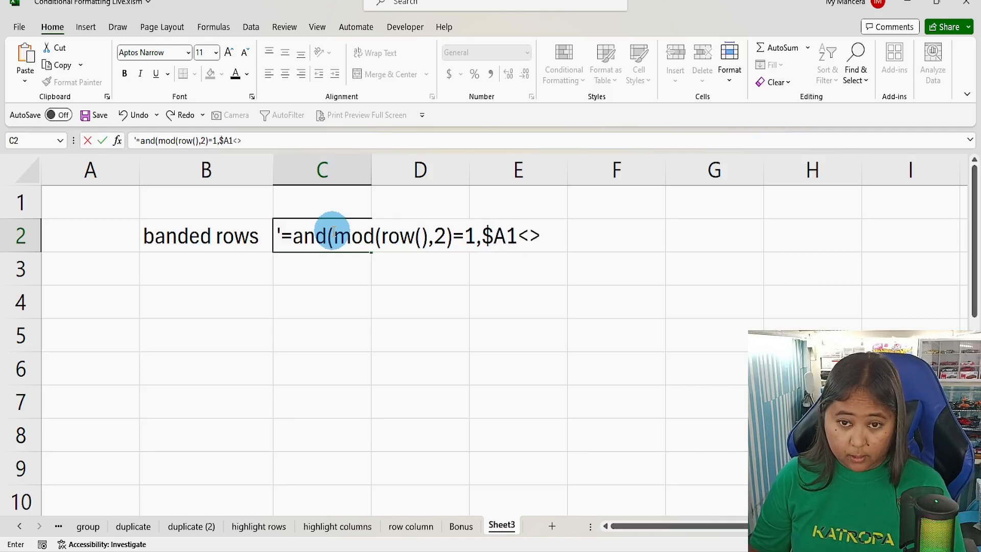
text("")
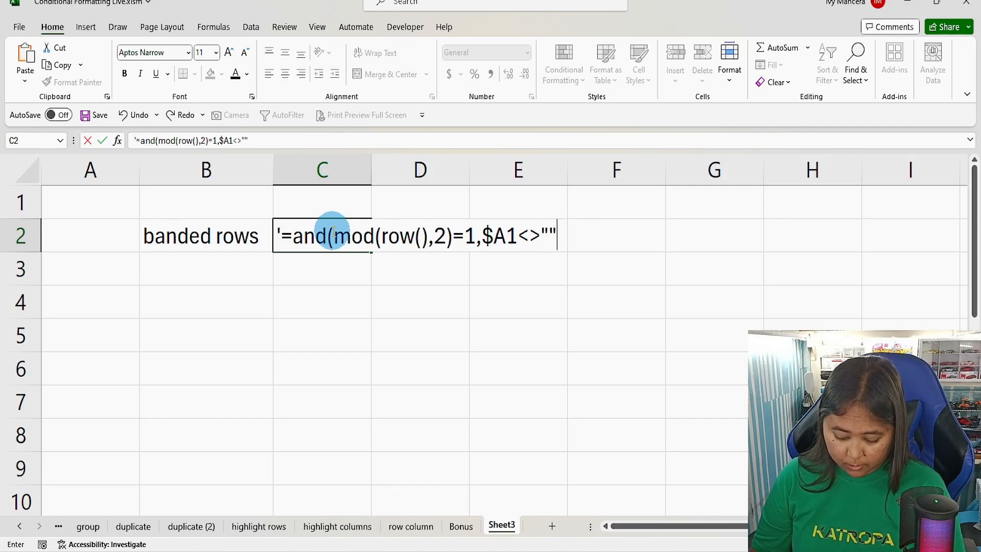
key(Return)
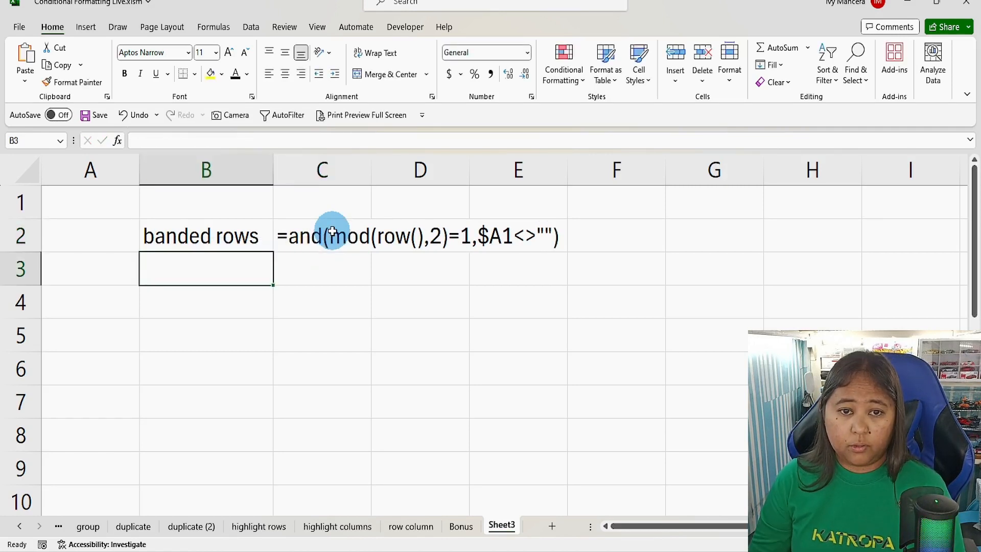
drag(372, 165, 372, 165)
double_click(373, 165)
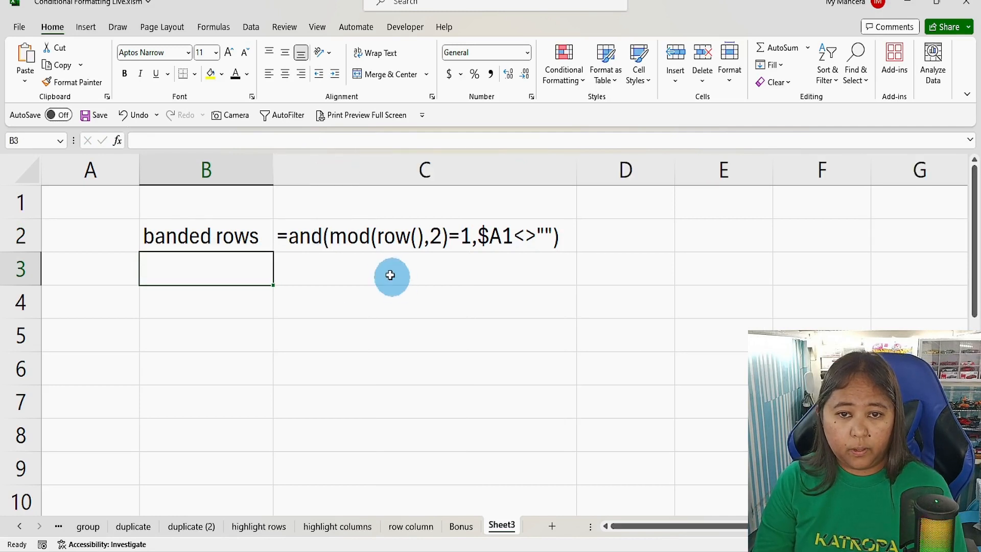
click(383, 243)
Step: Enter the label group in cell B3
click(204, 277)
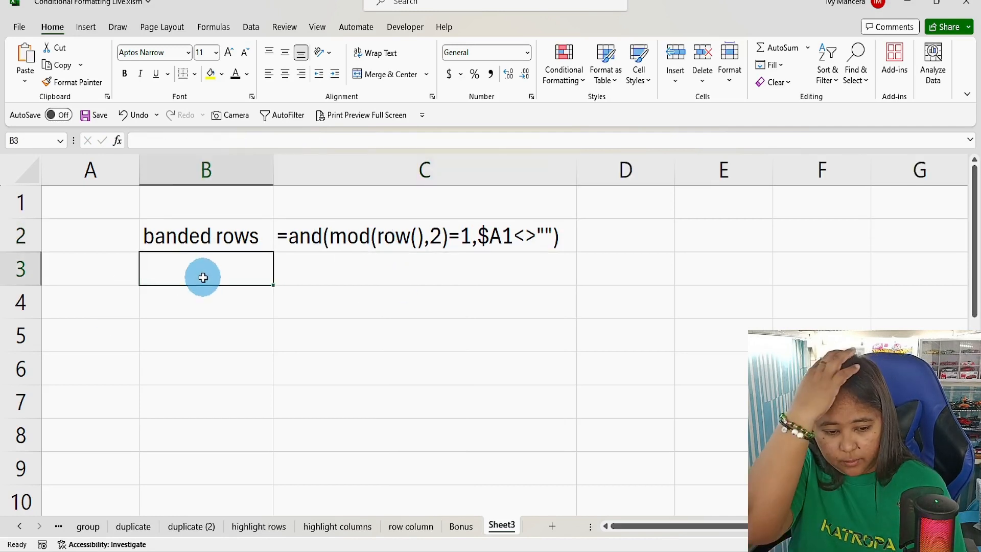
text(grop)
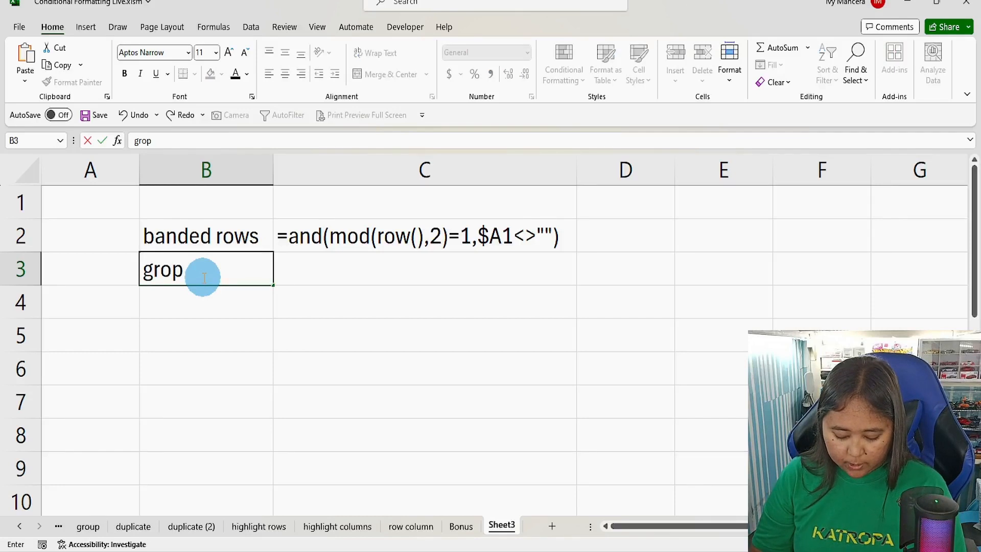
key(BackSpace)
text(up)
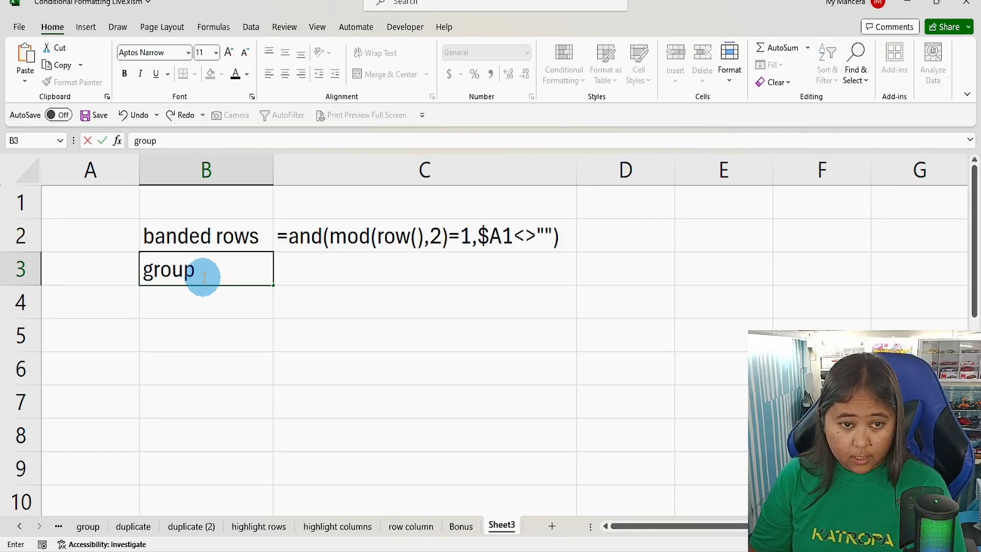
key(Tab)
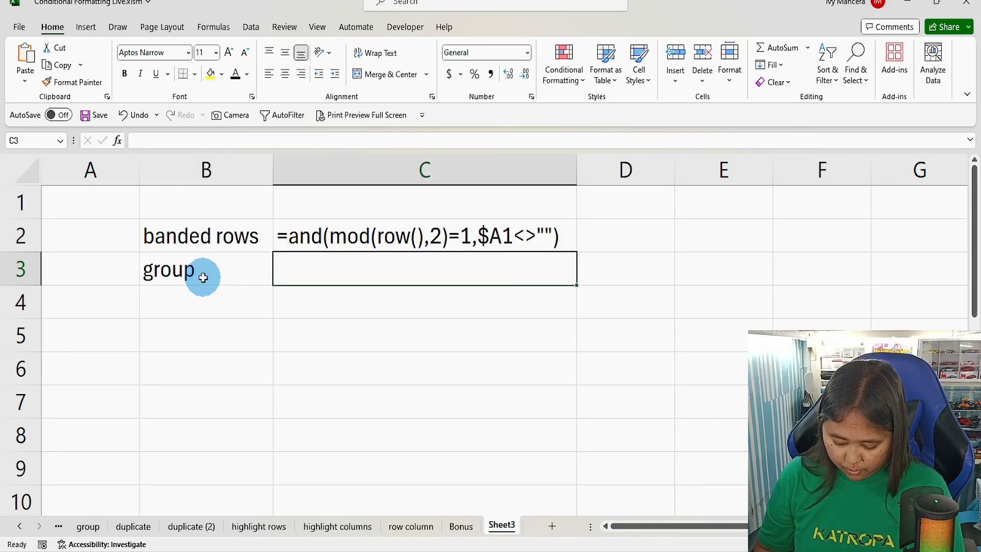
text('=)
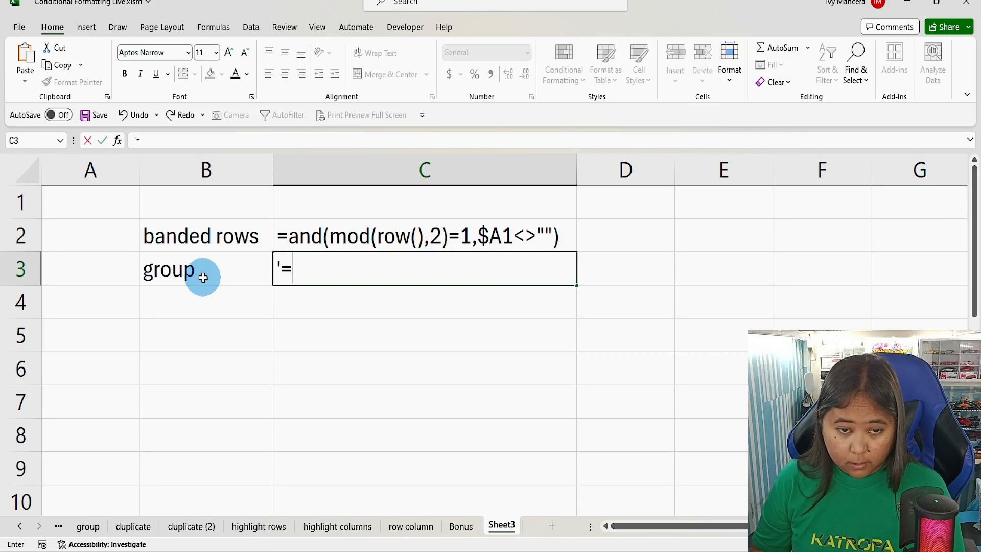
text(isodd)
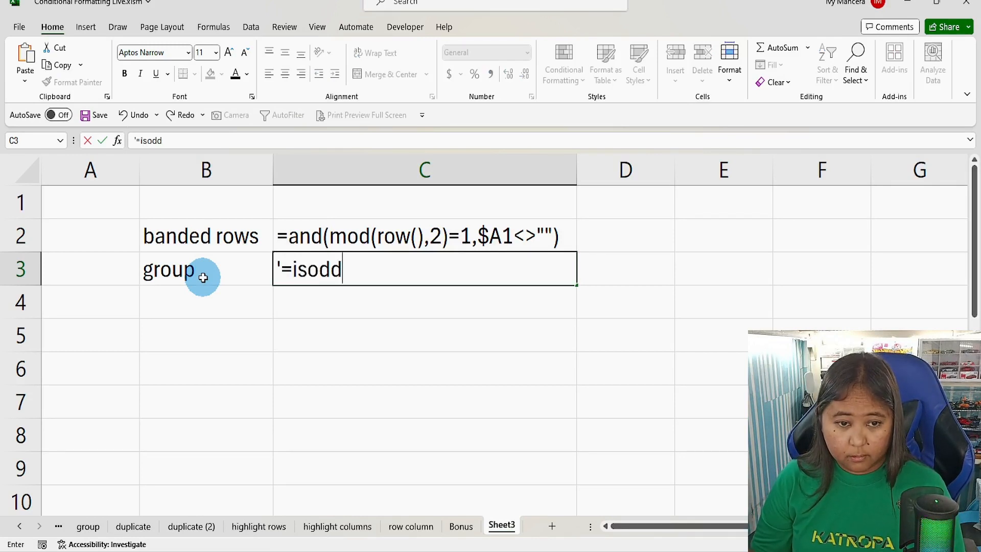
key(Escape)
Step: Copy the isodd and iseven formula notes in E2:E4 of the group sheet into Sheet3 starting at C3
click(81, 532)
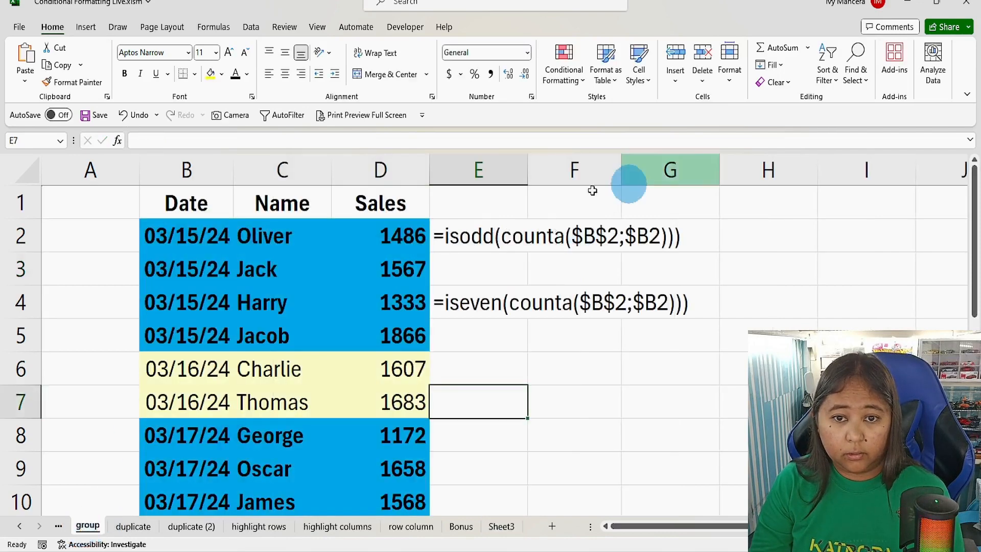
drag(460, 243, 468, 306)
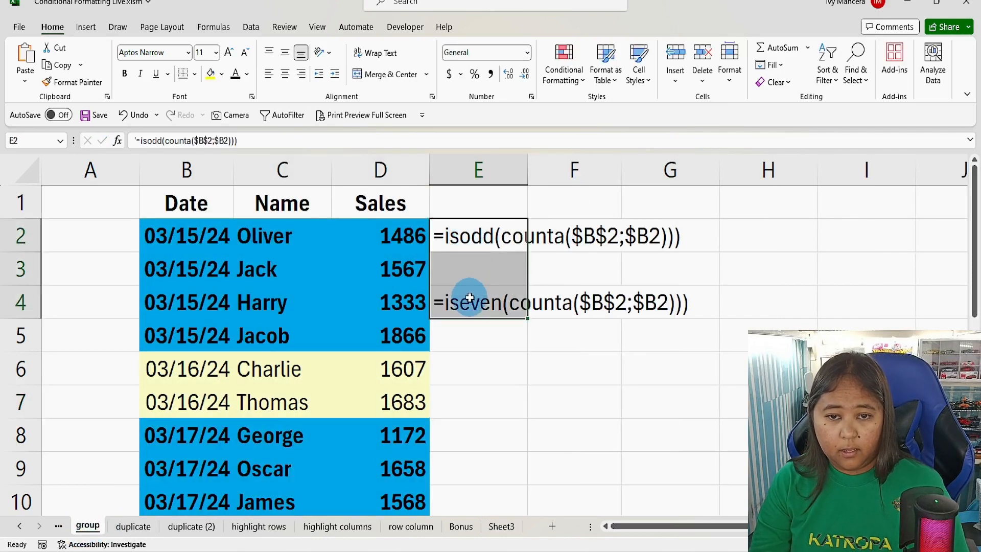
key(ctrl+c)
click(501, 526)
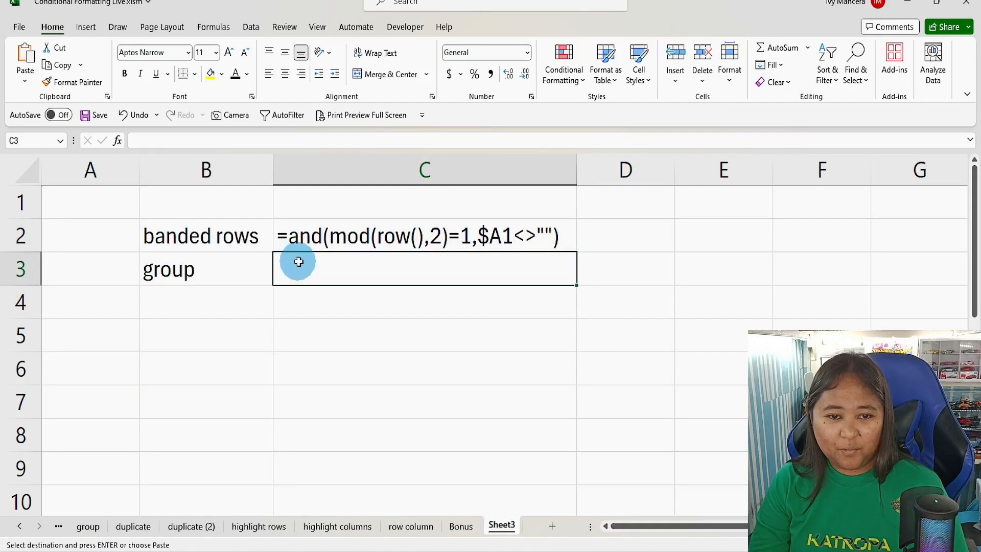
key(ctrl+v)
click(328, 339)
key(ctrl+v)
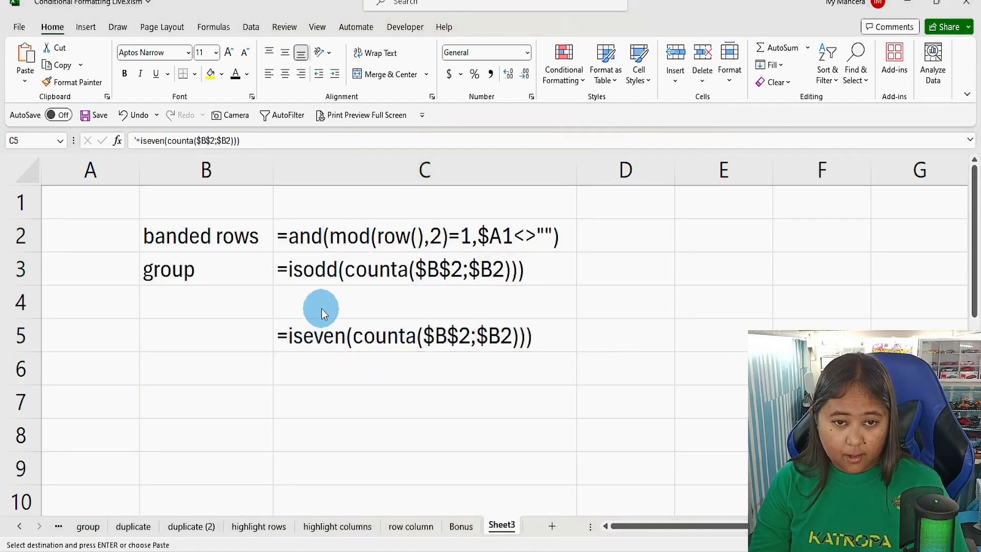
key(ctrl+z)
click(328, 347)
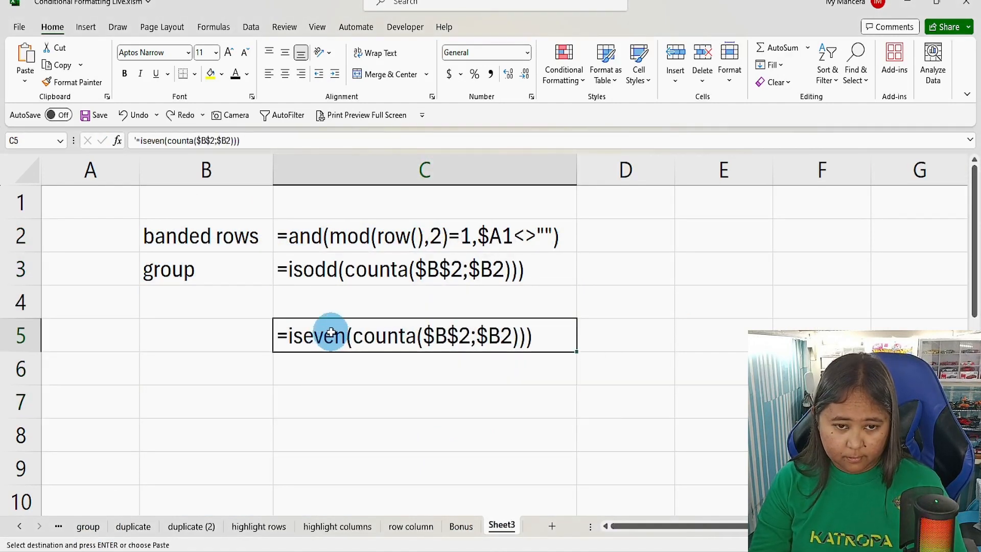
click(319, 339)
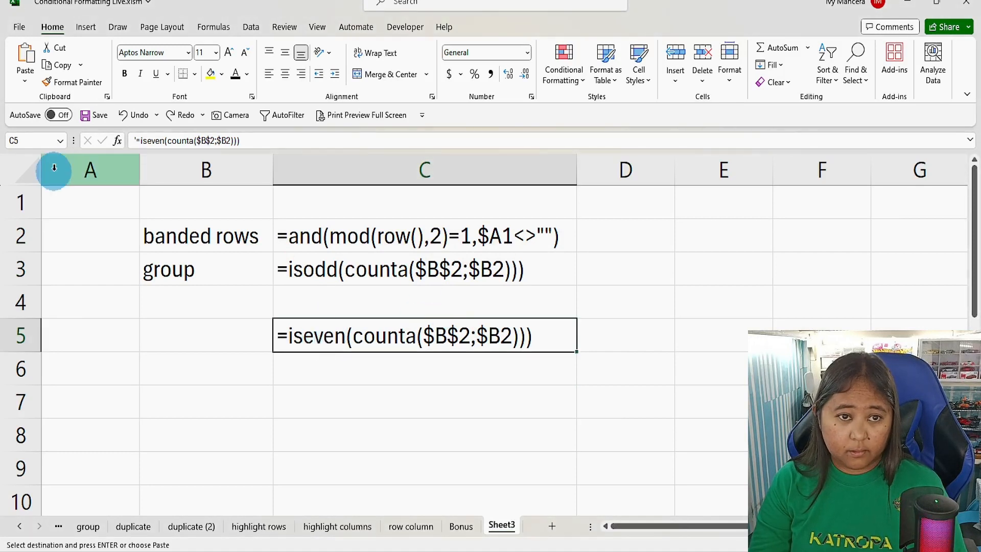
drag(236, 140, 3, 118)
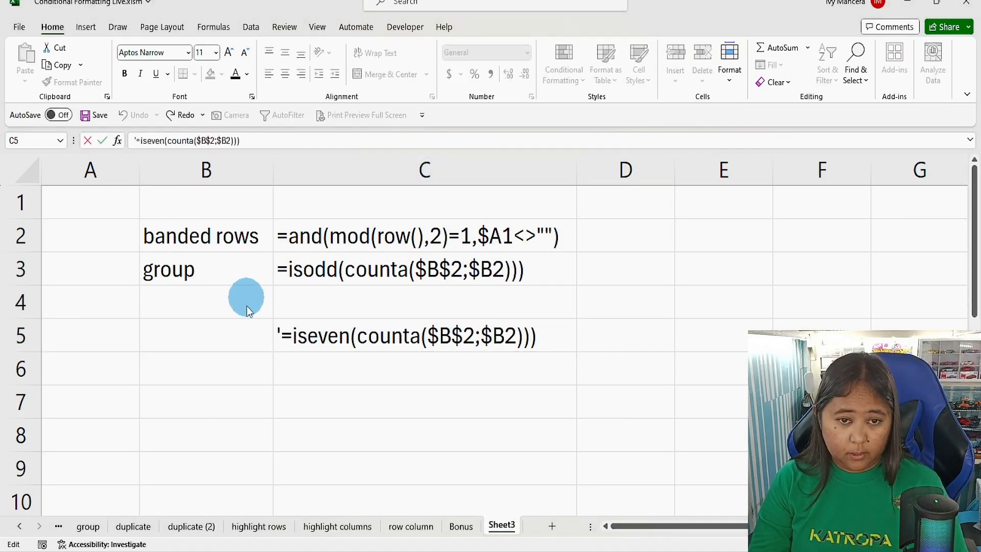
click(544, 341)
click(402, 393)
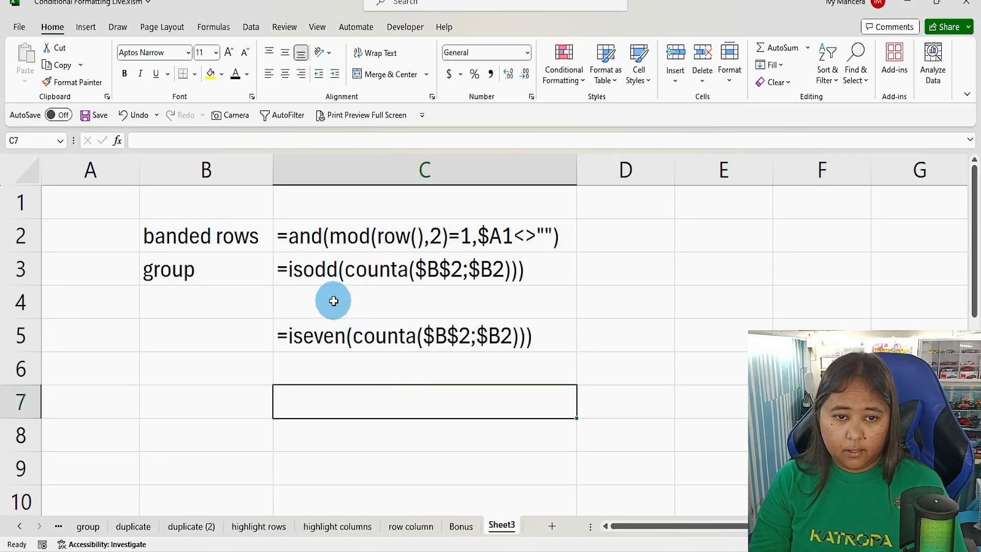
Step: Move the iseven formula note from C5 up to C4, directly beneath the isodd note
click(428, 331)
right_click(429, 332)
click(449, 157)
click(368, 296)
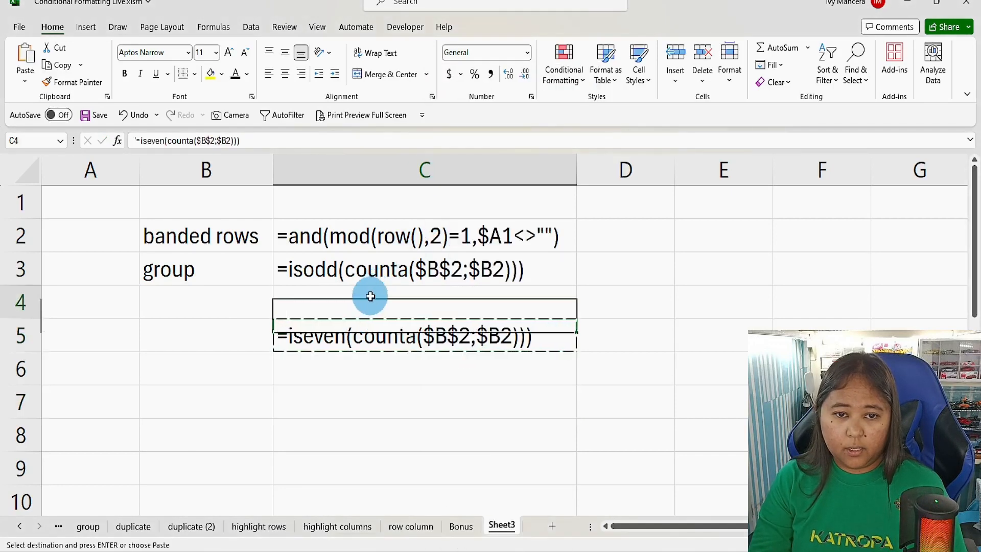
right_click(372, 297)
click(388, 224)
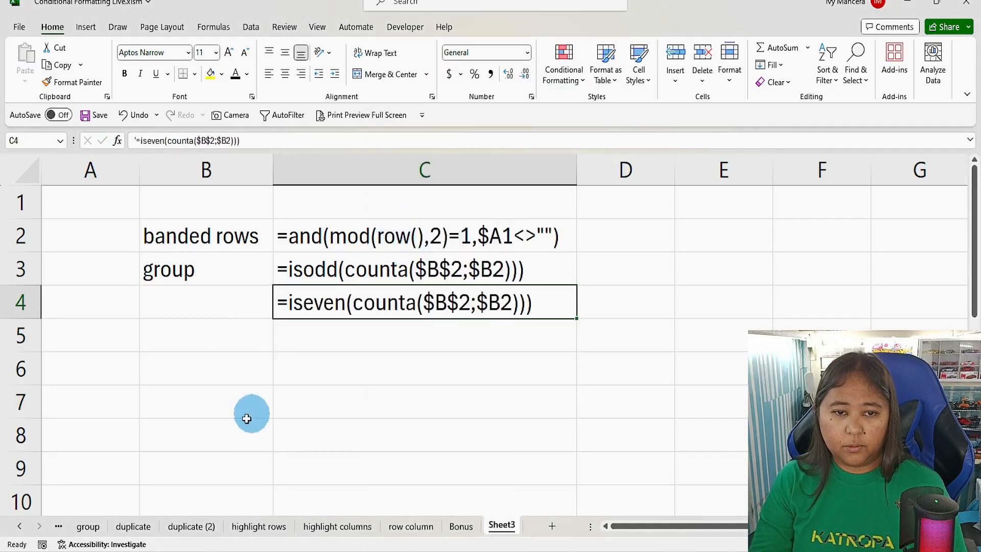
Step: Enter the label duplicate in cell B5
click(210, 342)
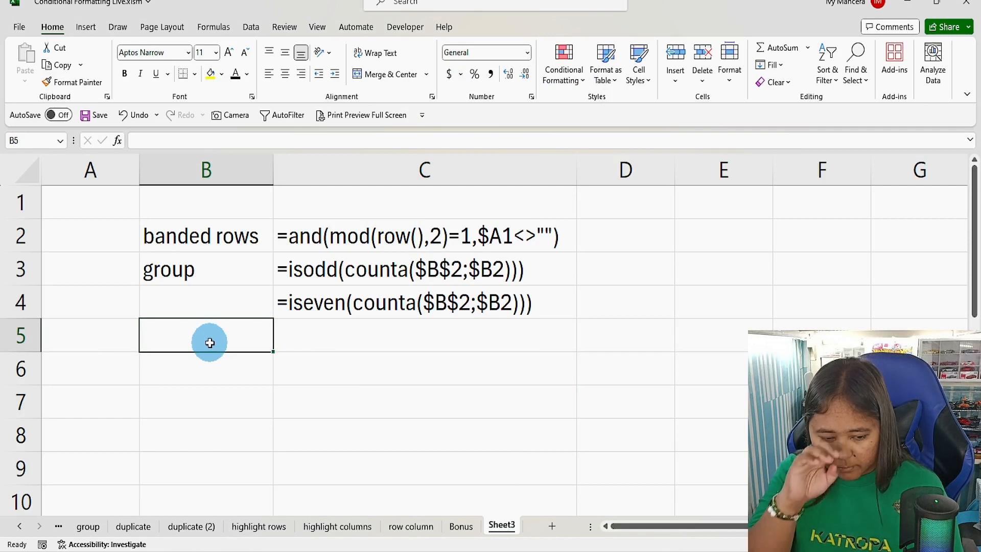
text(du0)
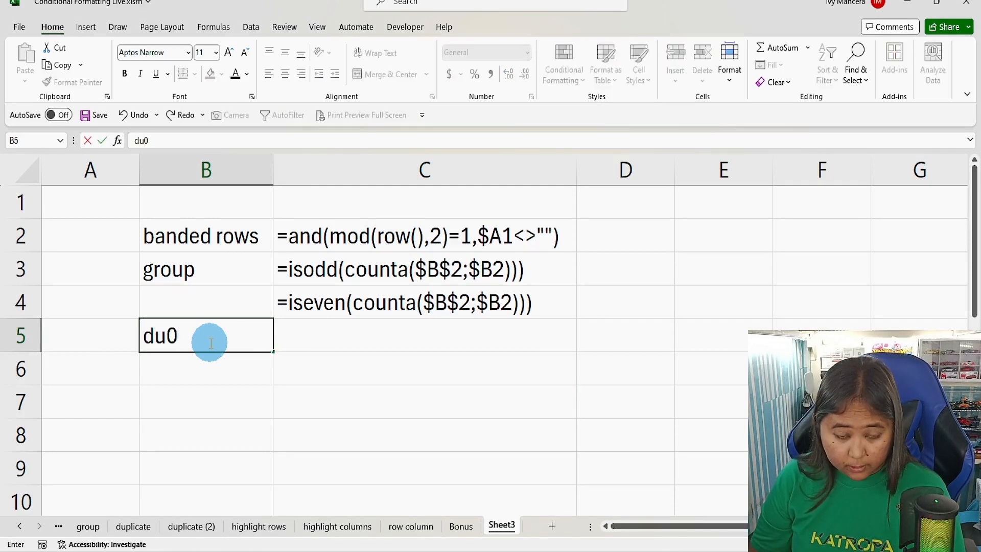
key(BackSpace)
text(plicate)
key(Tab)
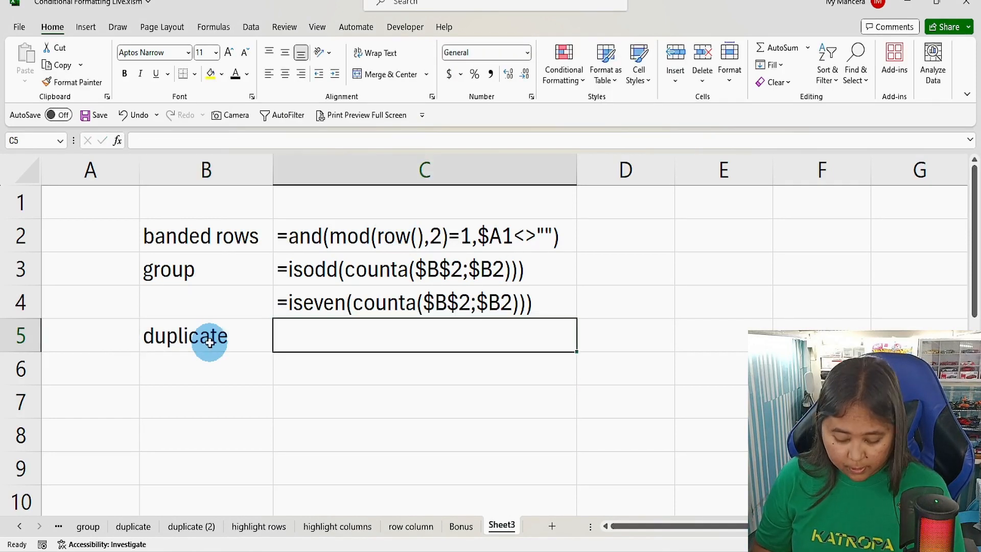
text('=)
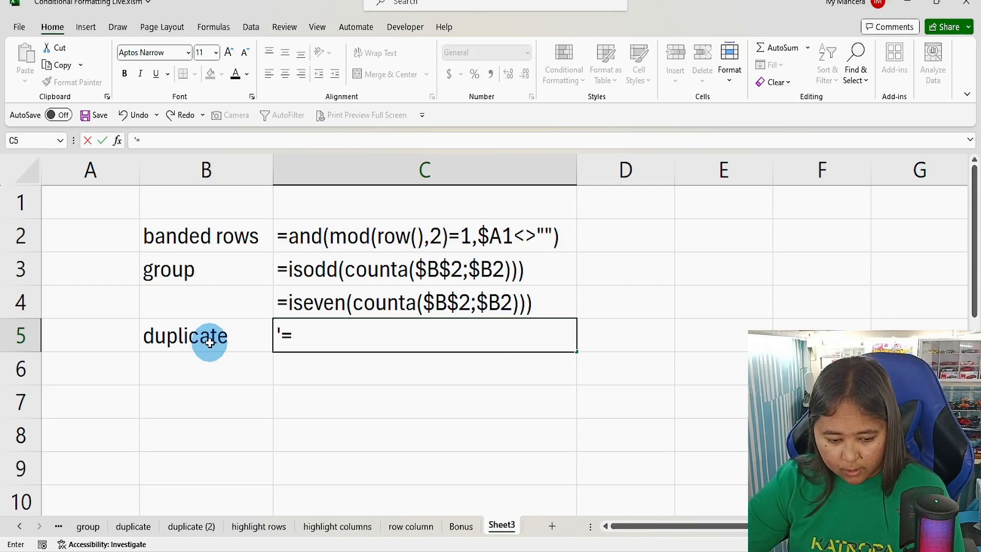
text(count)
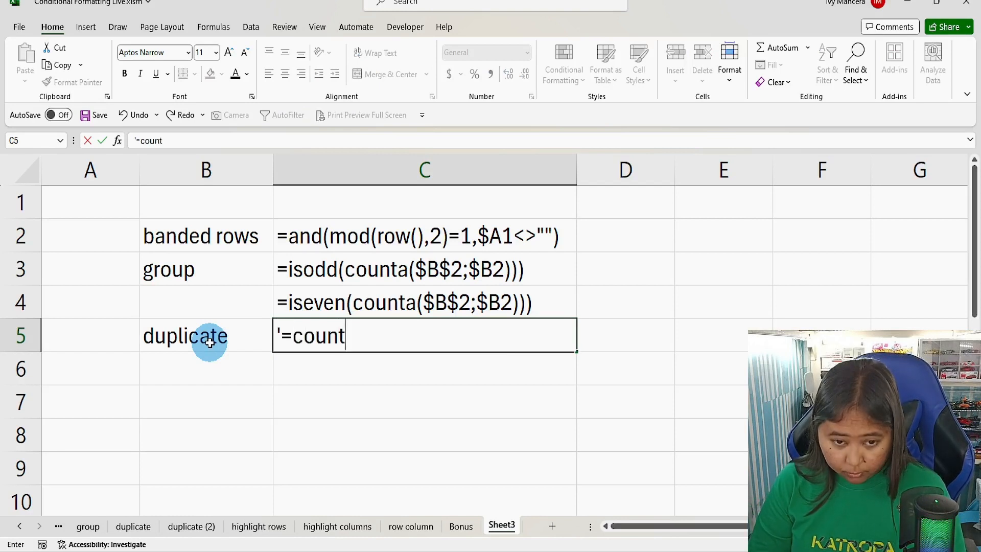
key(BackSpace)
key(BackSpace)
key(BackSpace)
key(BackSpace)
key(BackSpace)
key(BackSpace)
key(BackSpace)
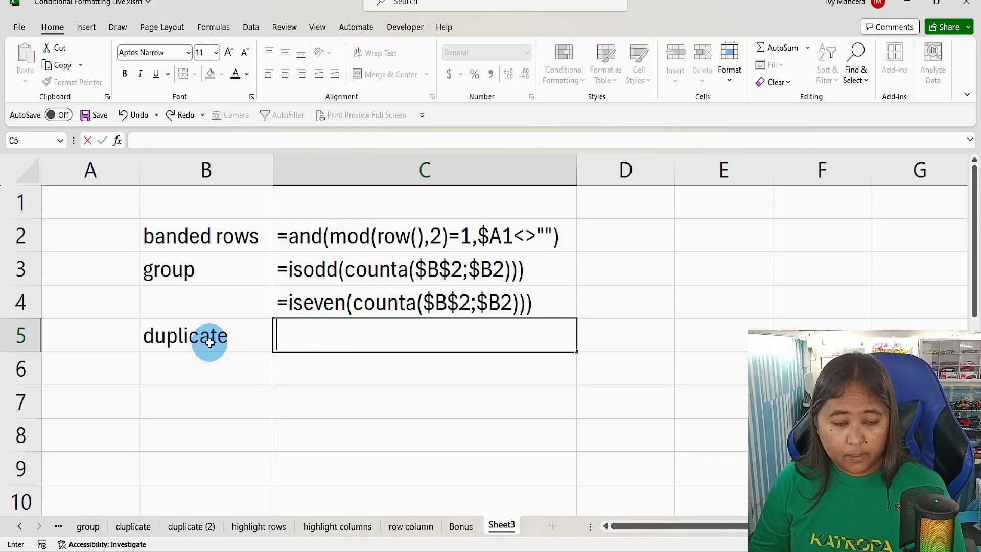
Step: Enter the label helper column in cell B6 and widen column B so the text fits
click(348, 457)
click(247, 368)
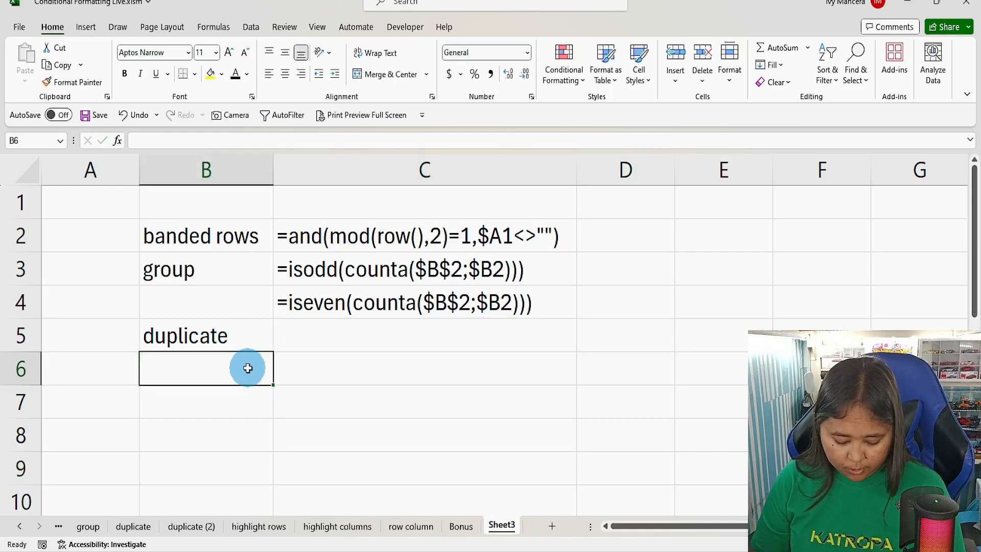
text(hel)
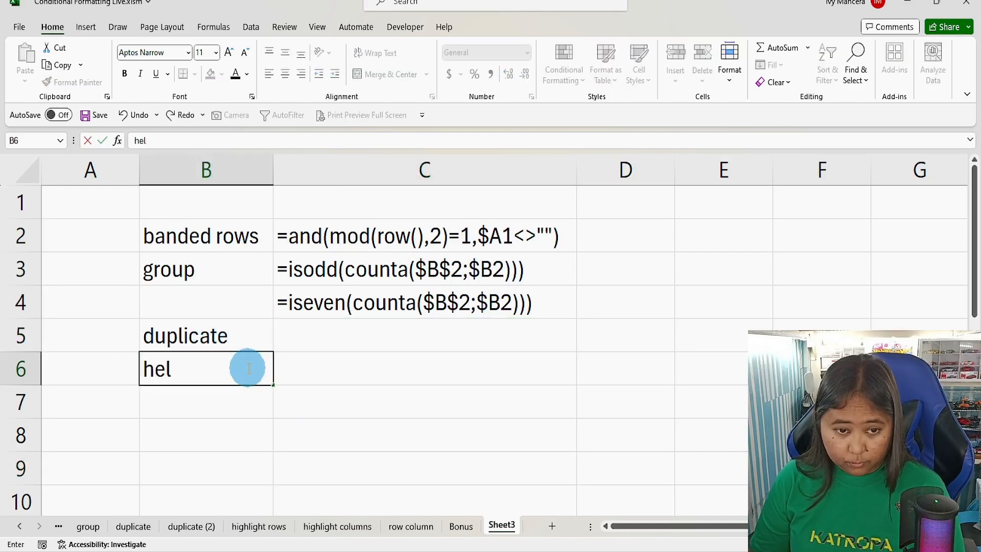
text(per col)
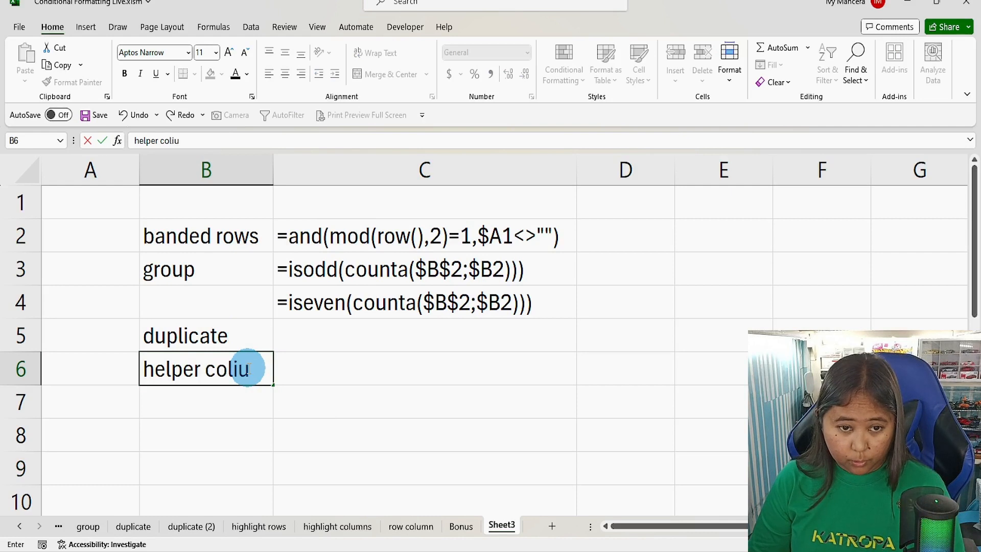
text(umn)
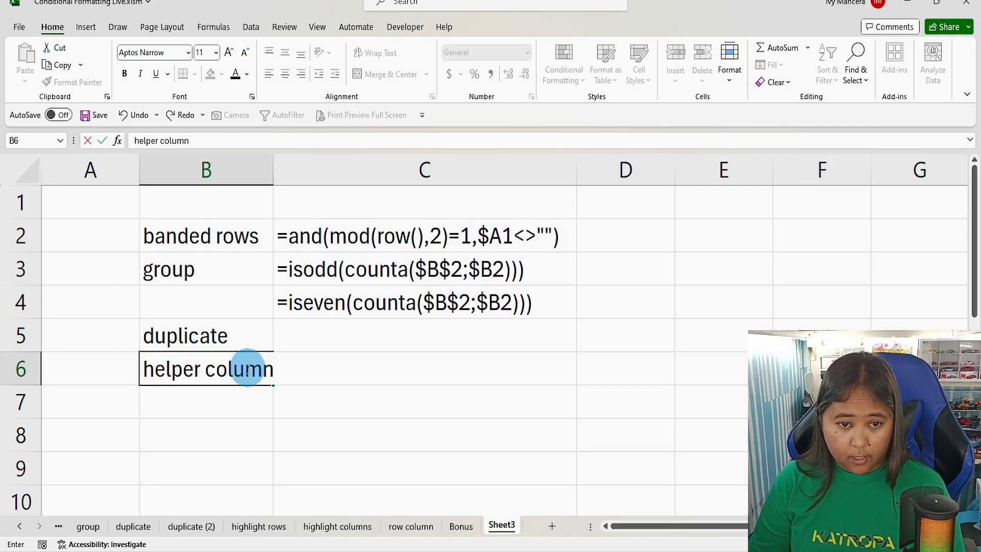
key(Tab)
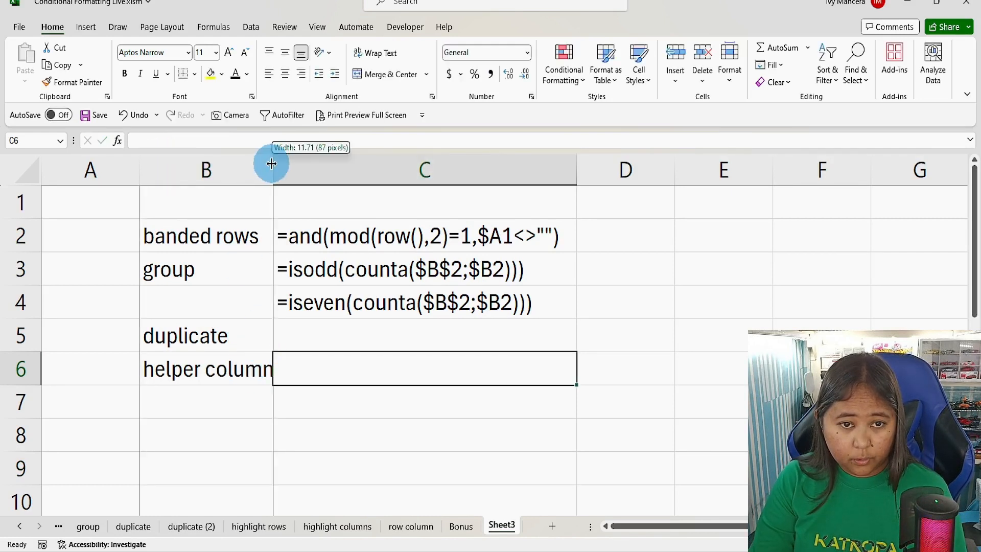
drag(272, 164, 288, 164)
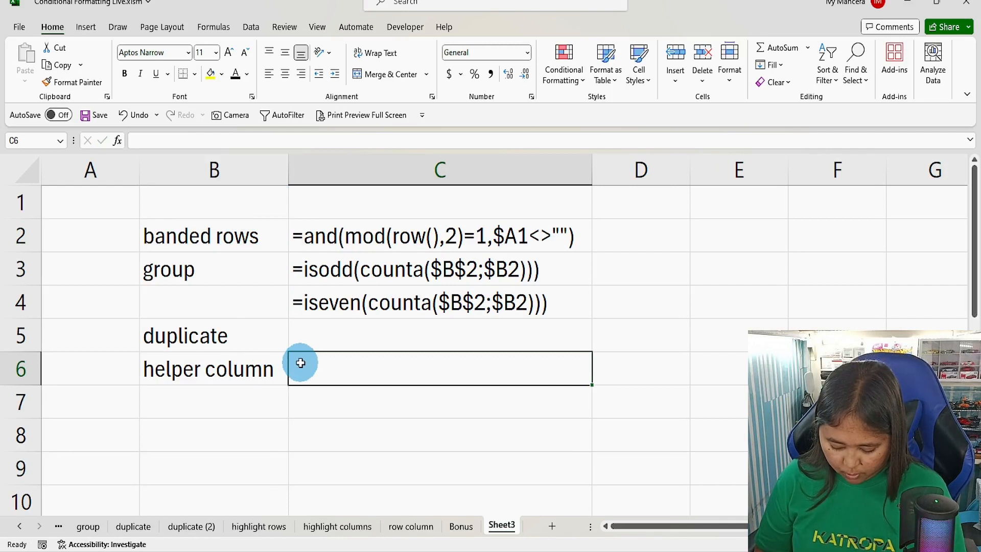
Step: Enter =countif($A$2:$A$10,A2) as a text note in C6, beside the helper column label
text(=)
key(BackSpace)
text('=)
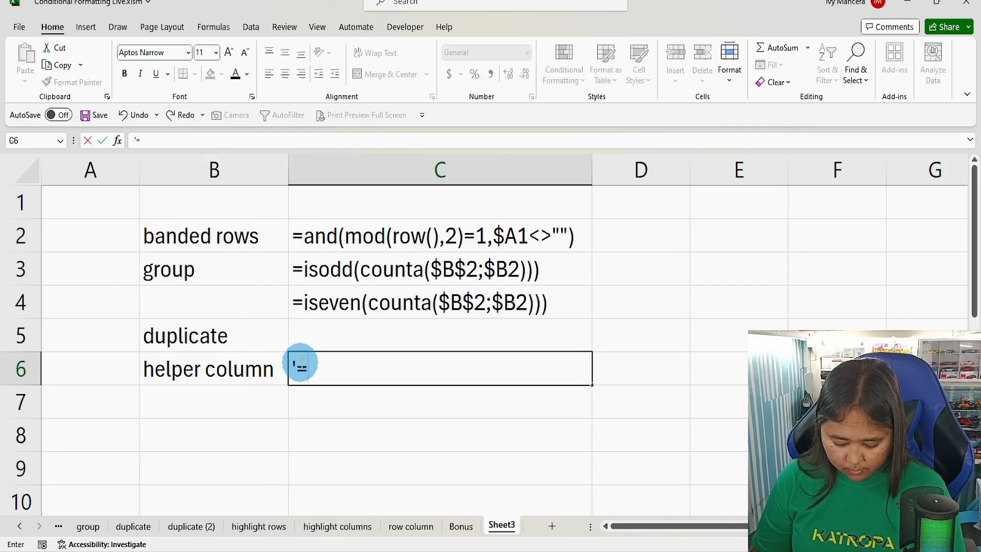
text(countif()
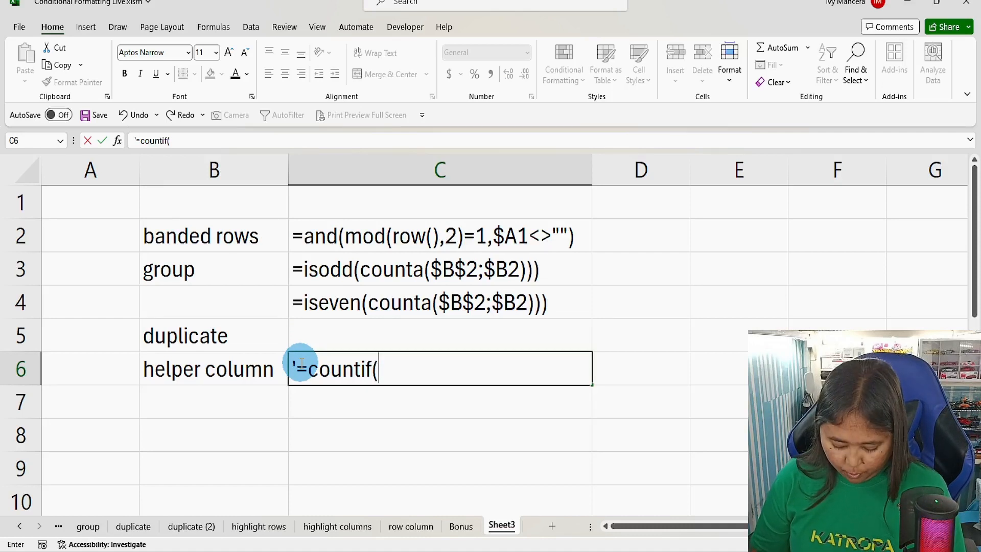
text($A)
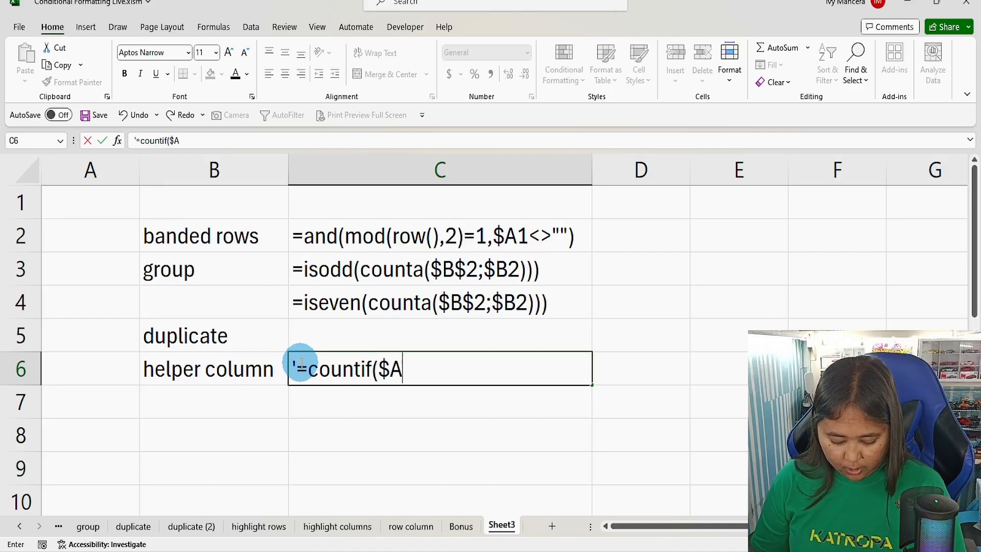
text($)
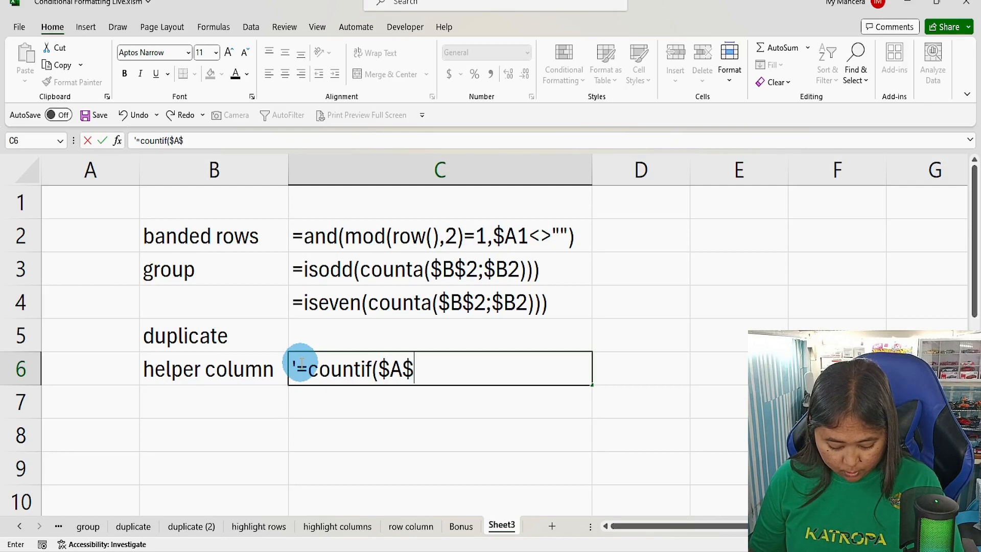
text(1)
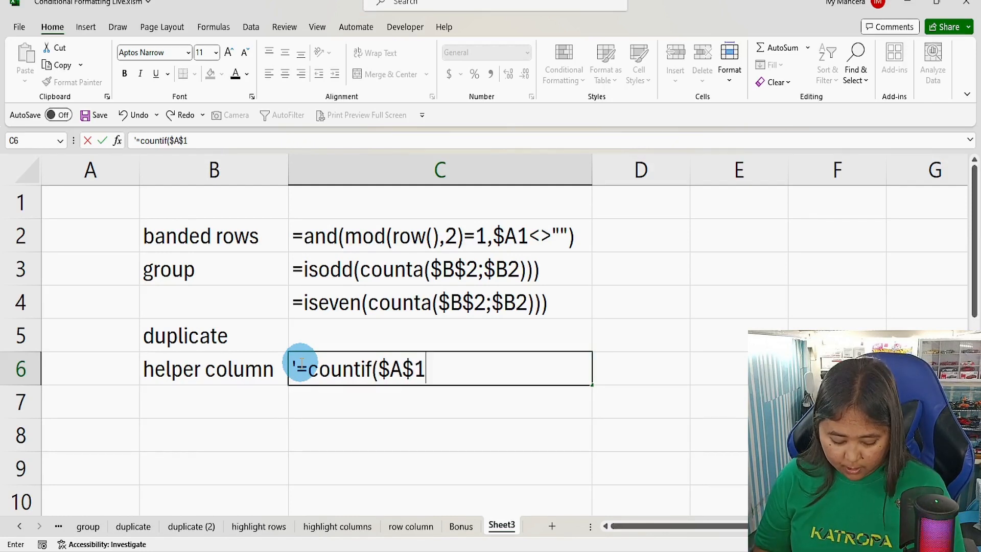
key(BackSpace)
text(2:)
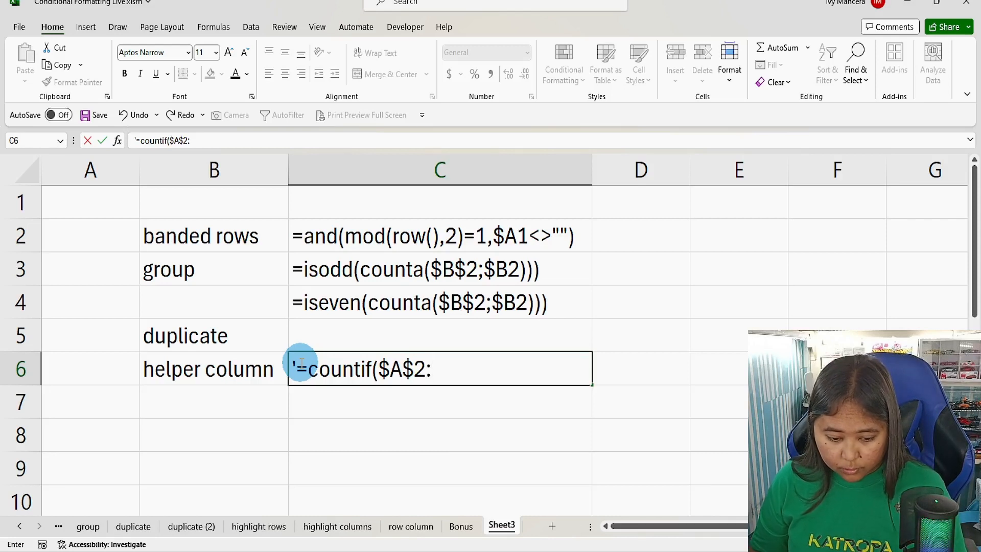
text($A)
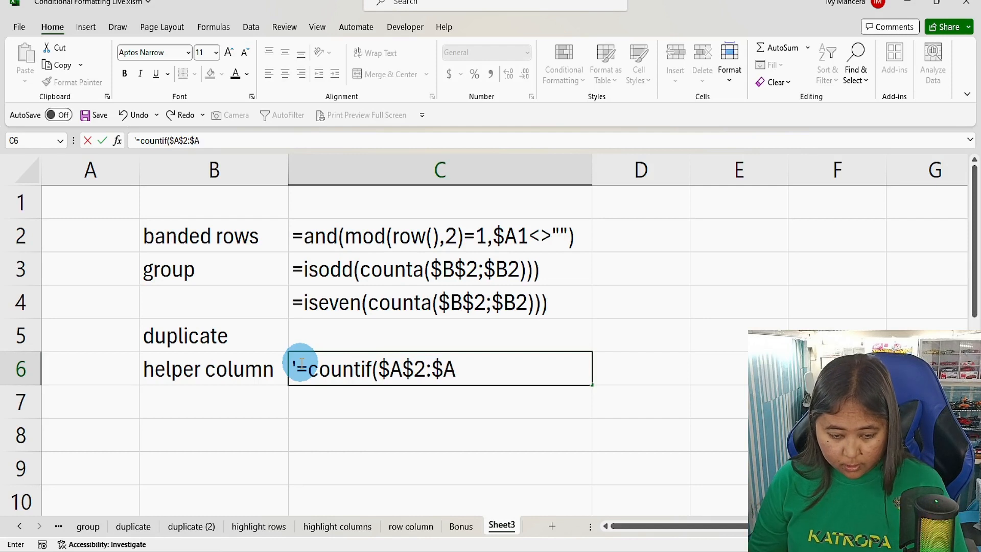
text(@)
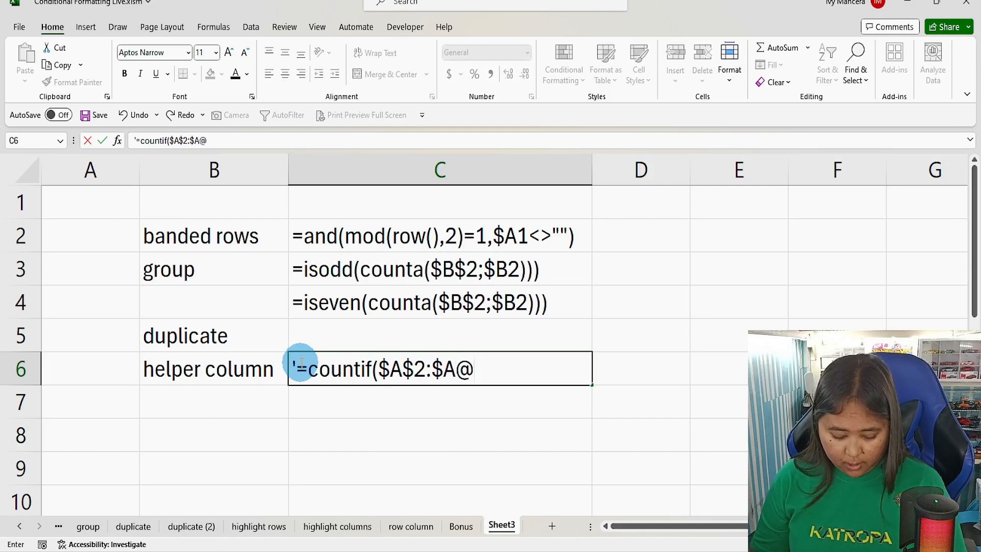
key(BackSpace)
text($)
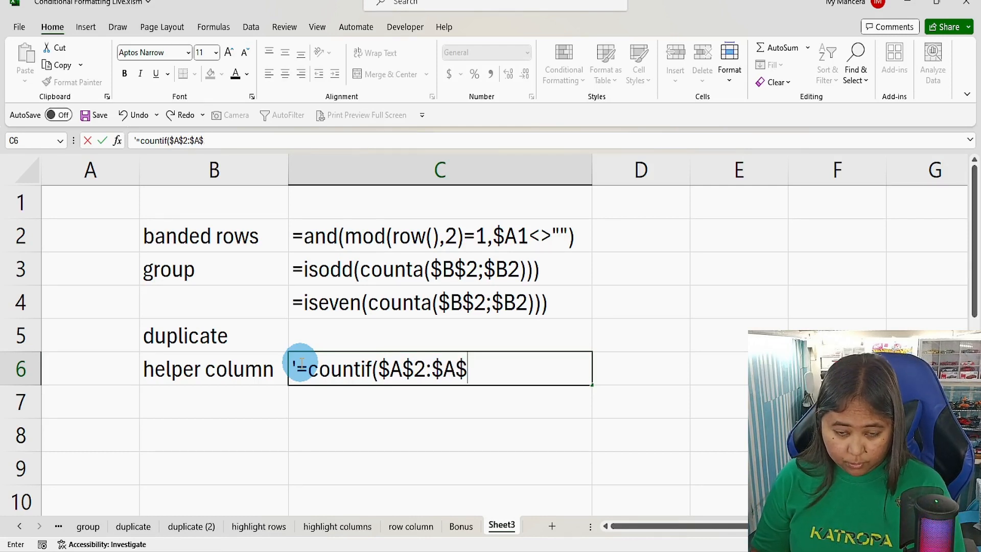
text(10)
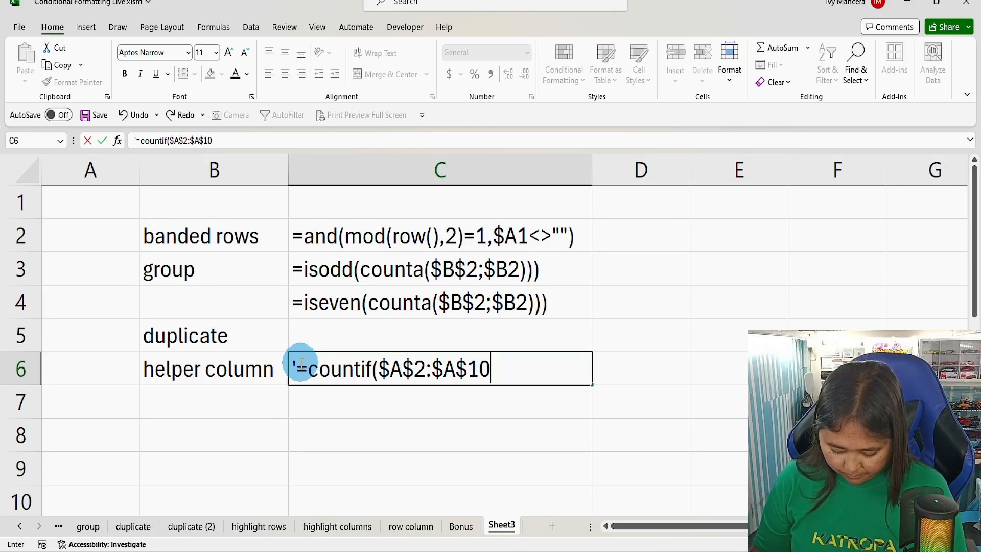
text(,A)
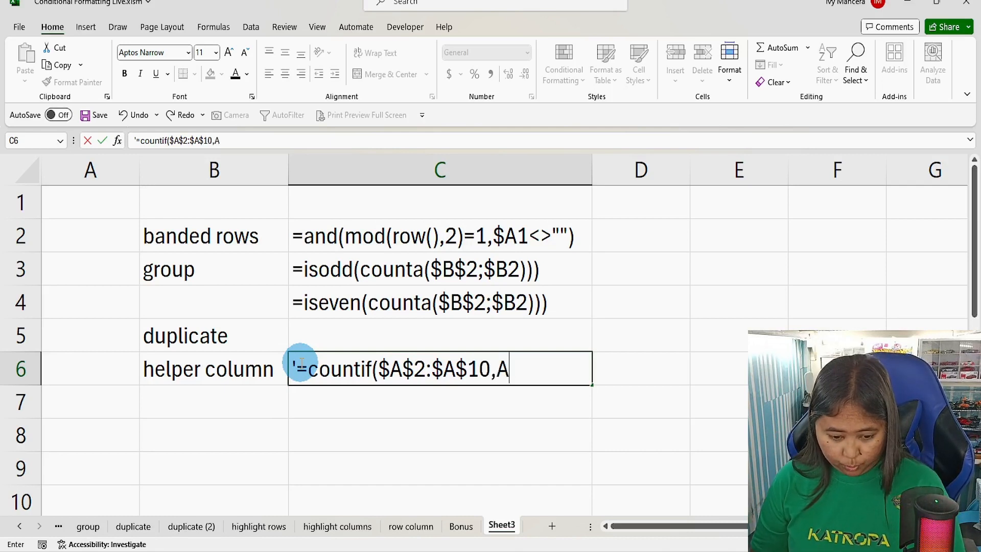
text(2))
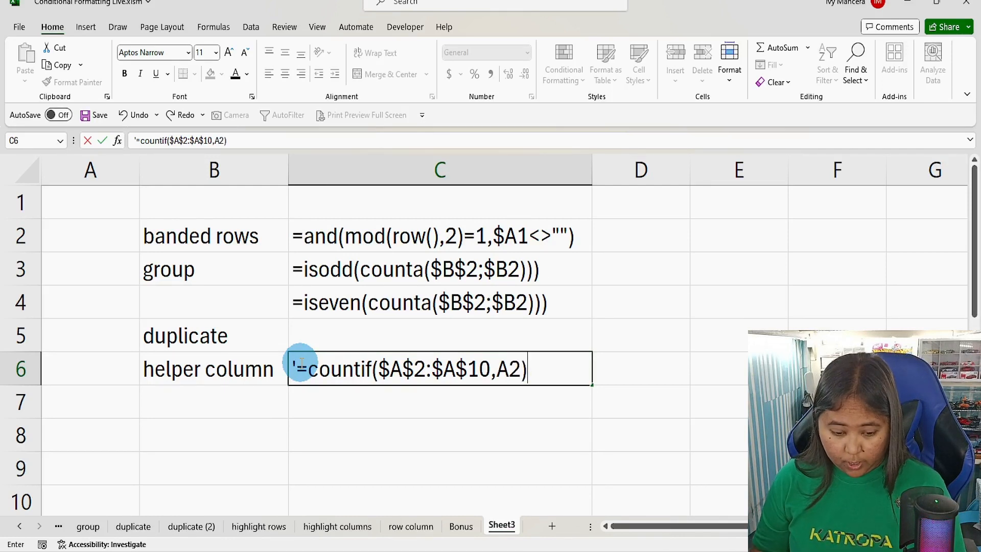
key(Return)
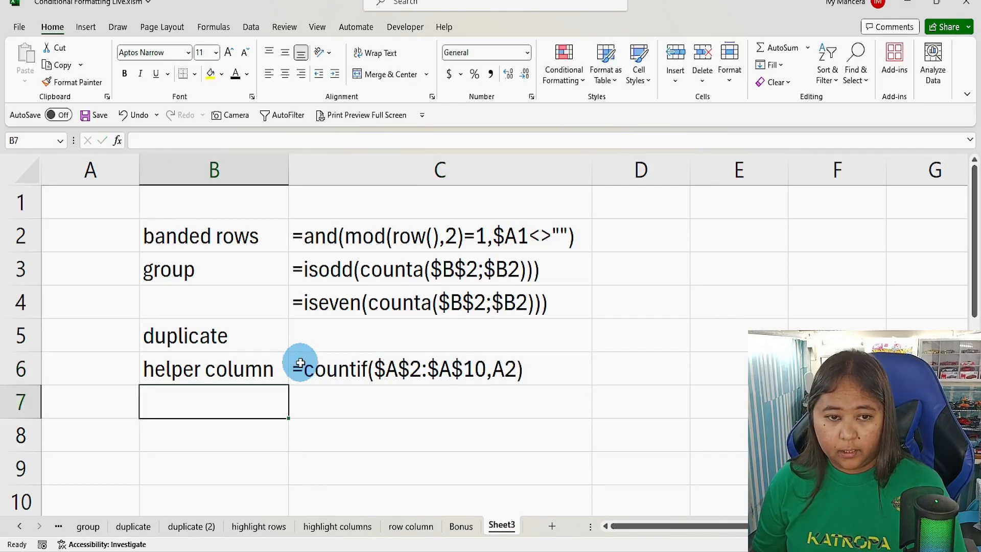
Step: Indent the helper column label in B6 with leading spaces and auto-fit column B's width
click(339, 409)
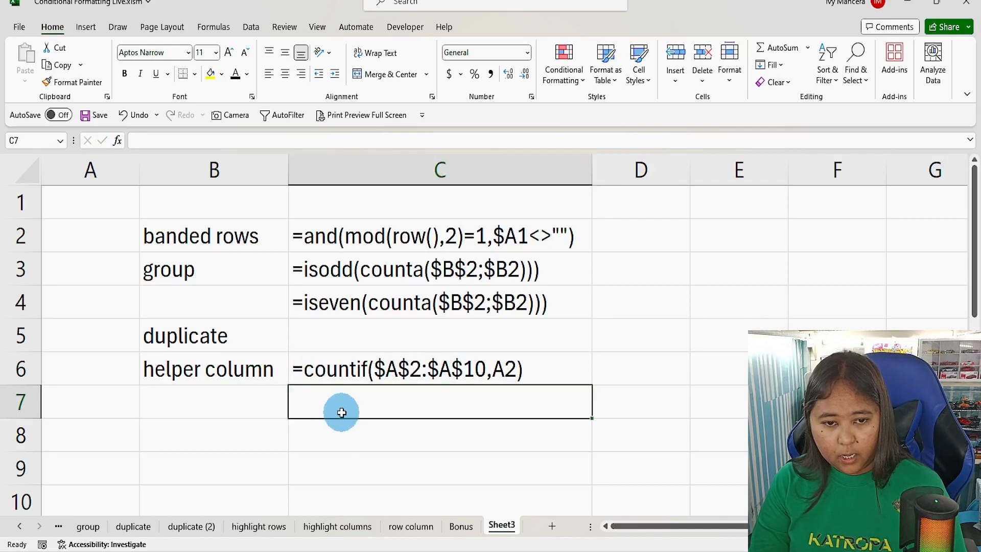
click(271, 371)
click(315, 368)
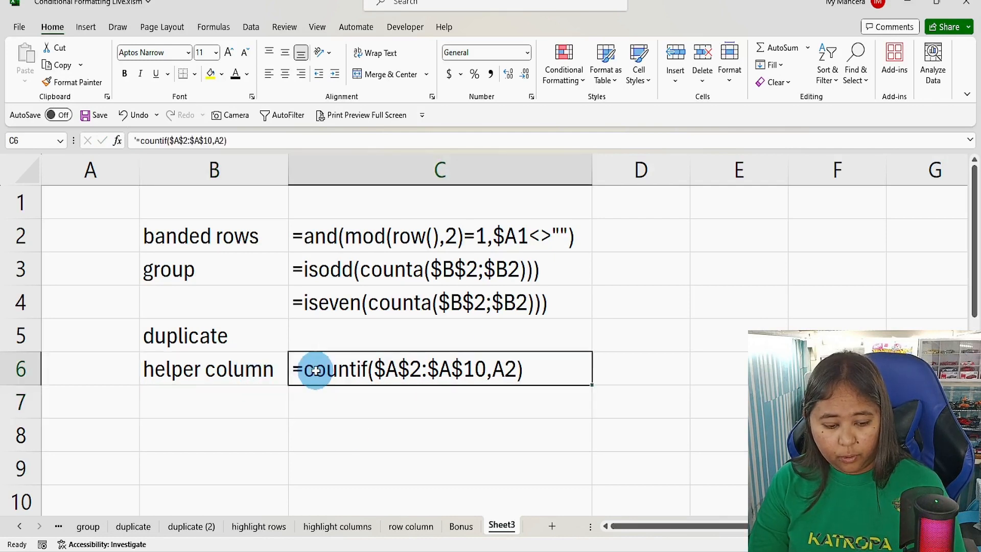
click(309, 337)
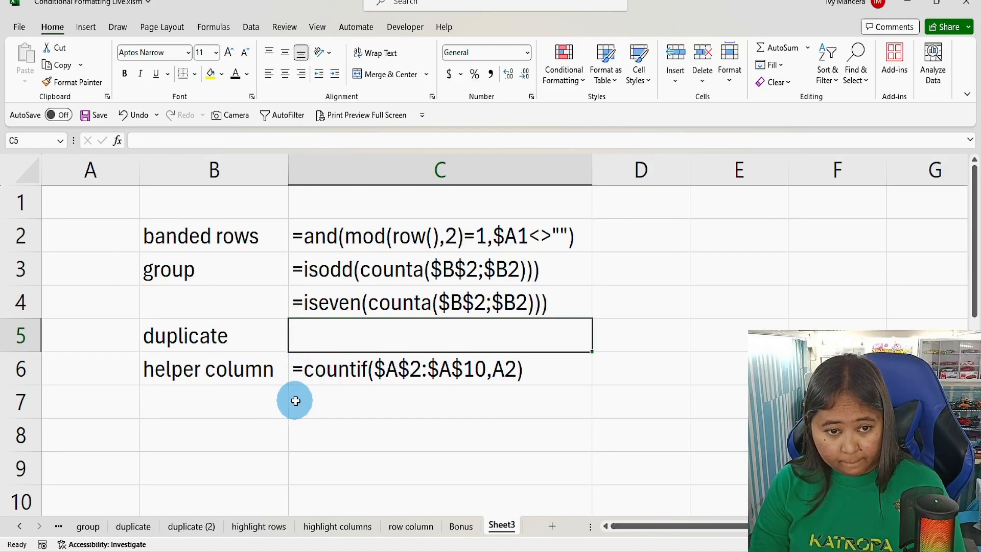
double_click(146, 372)
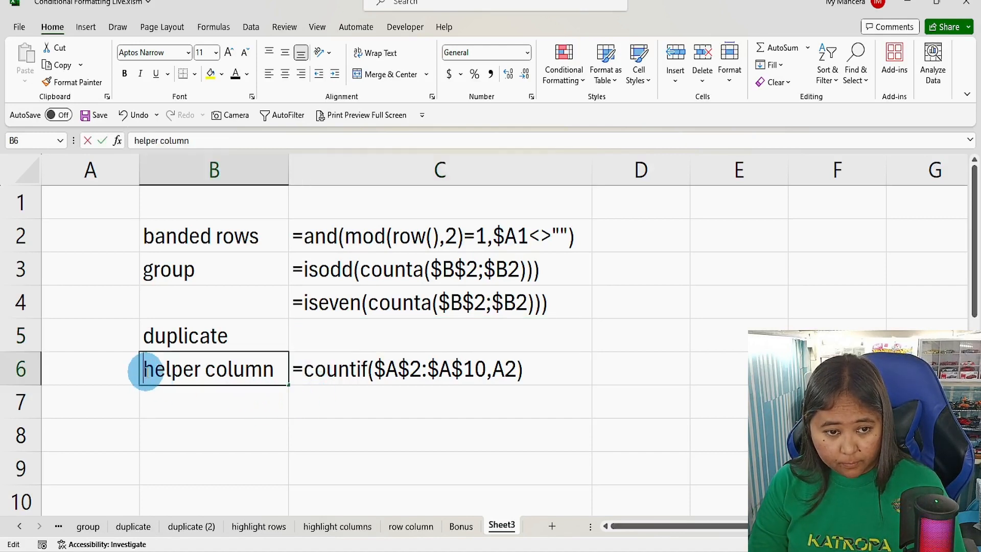
click(218, 415)
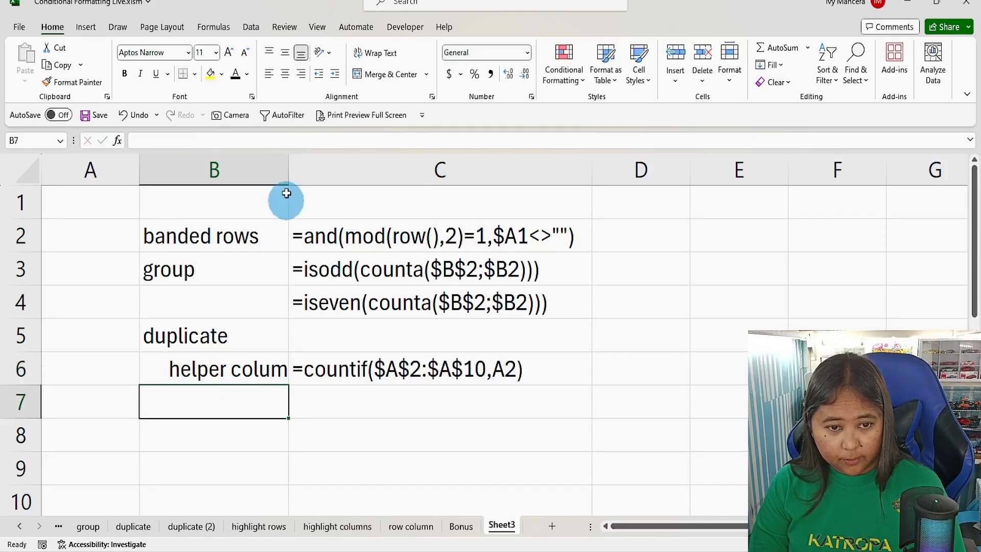
double_click(288, 169)
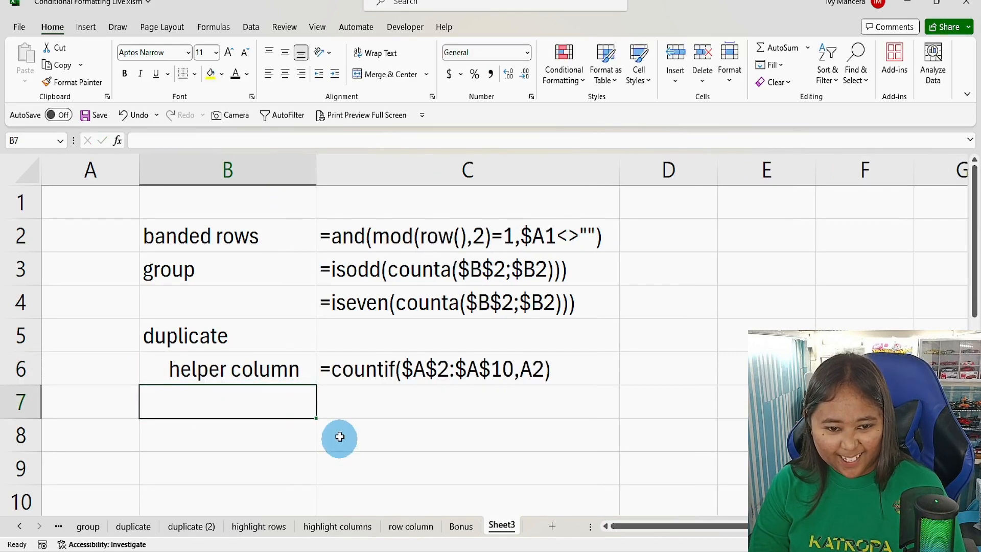
Step: Enter the label con.format in B7, indented with leading spaces like the helper column label
click(339, 407)
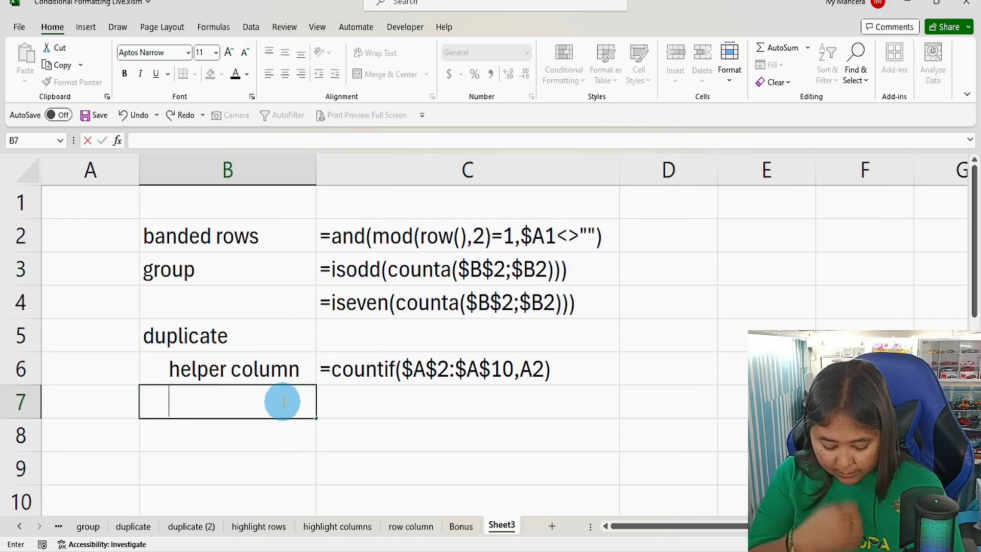
text(con)
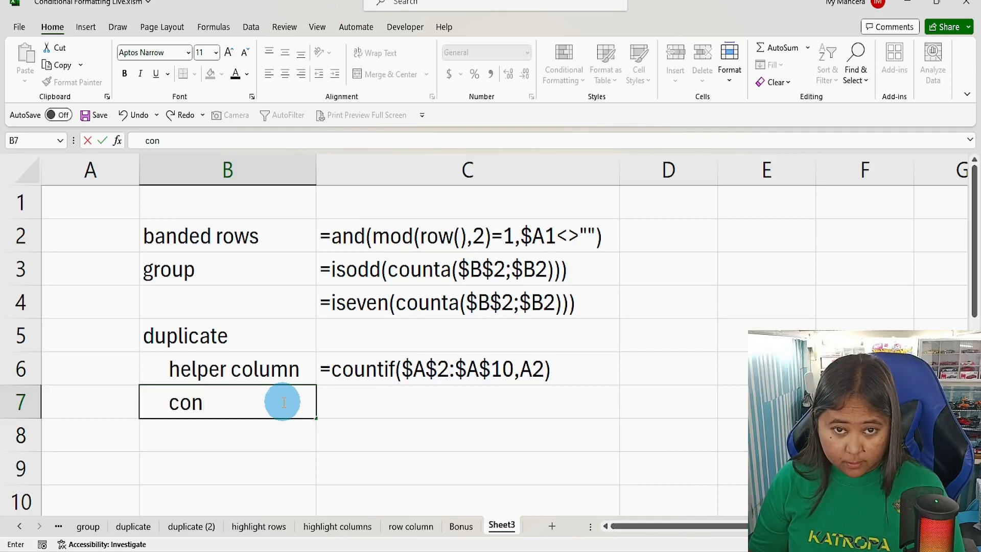
text(.fo)
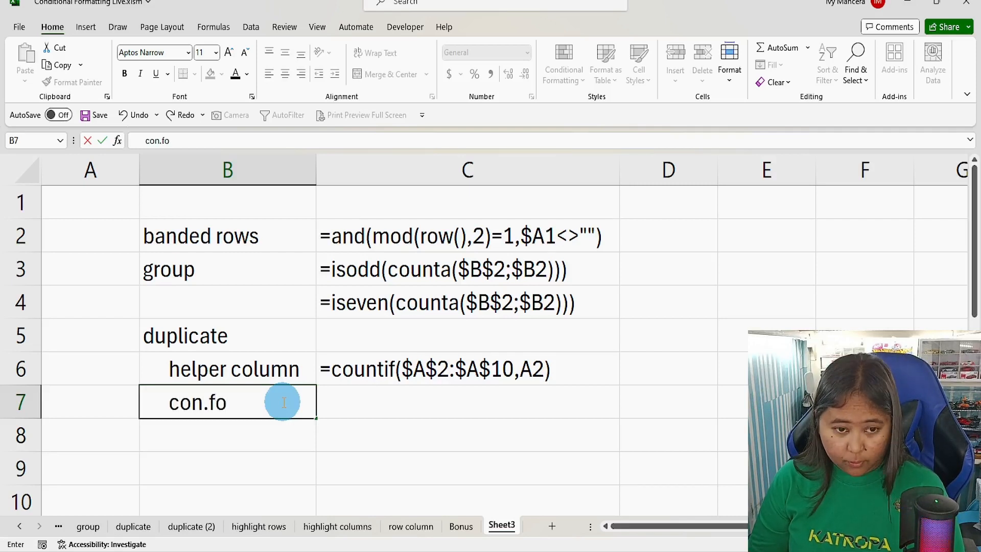
text(rm)
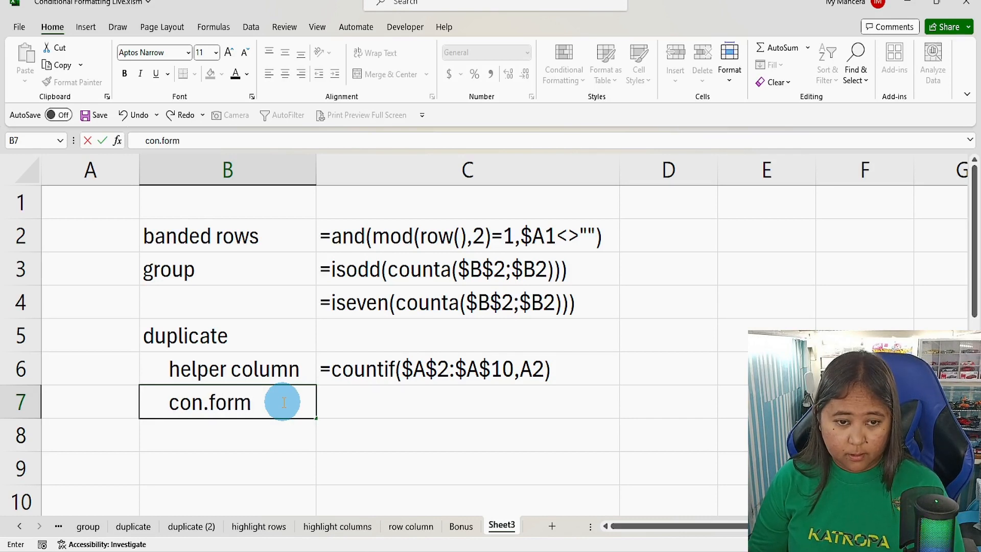
text(A)
key(BackSpace)
text(at)
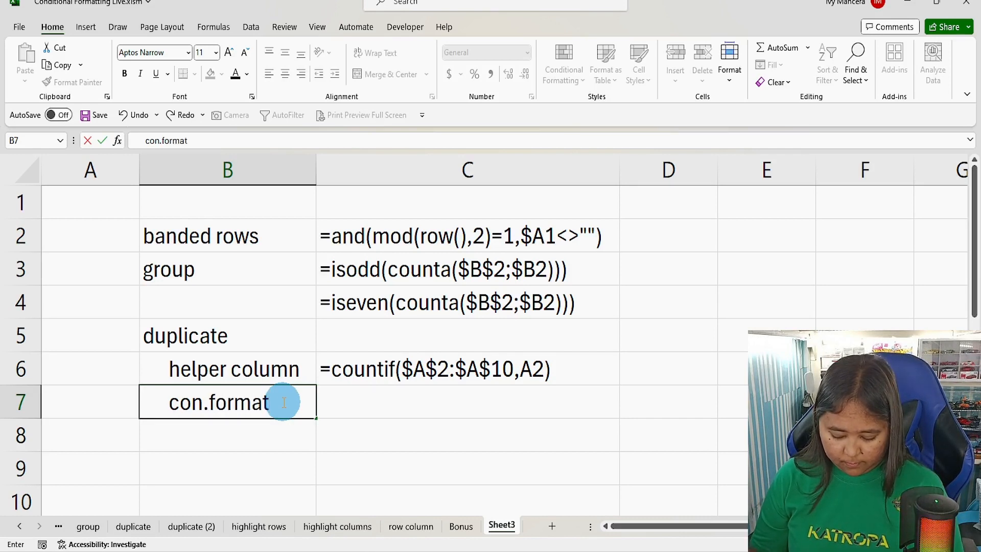
key(Tab)
Step: Enter =$A2>1 as a text note in C7, beside the con.format label
text('=)
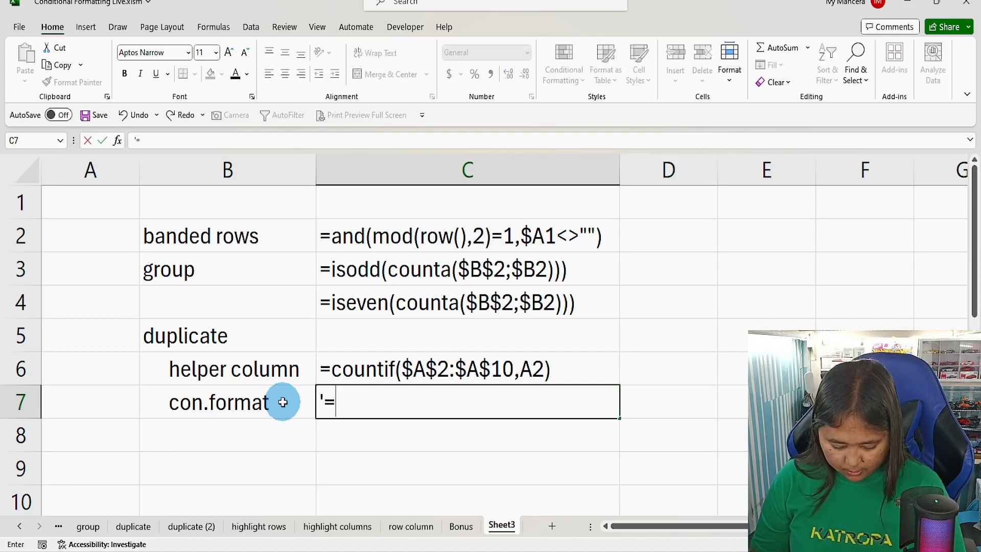
text($)
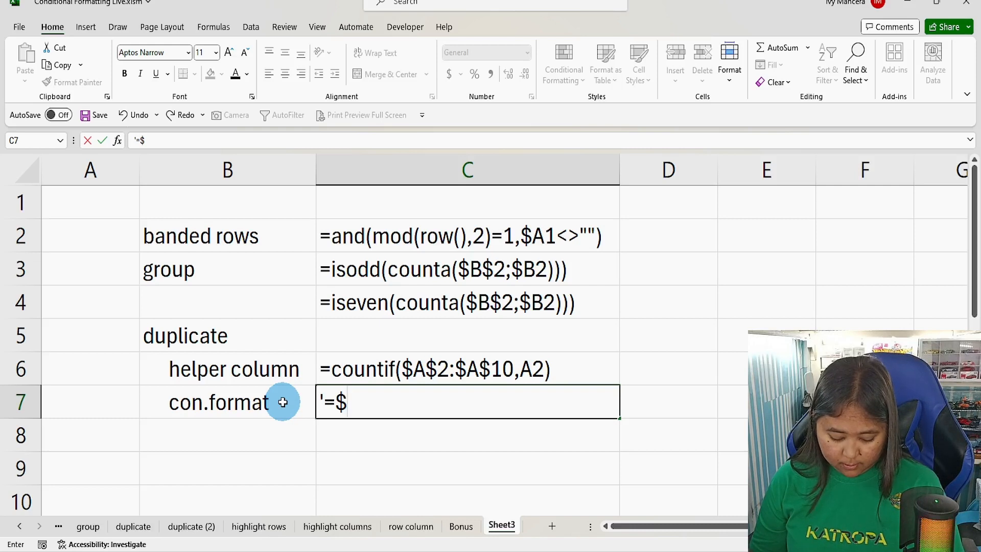
text(A)
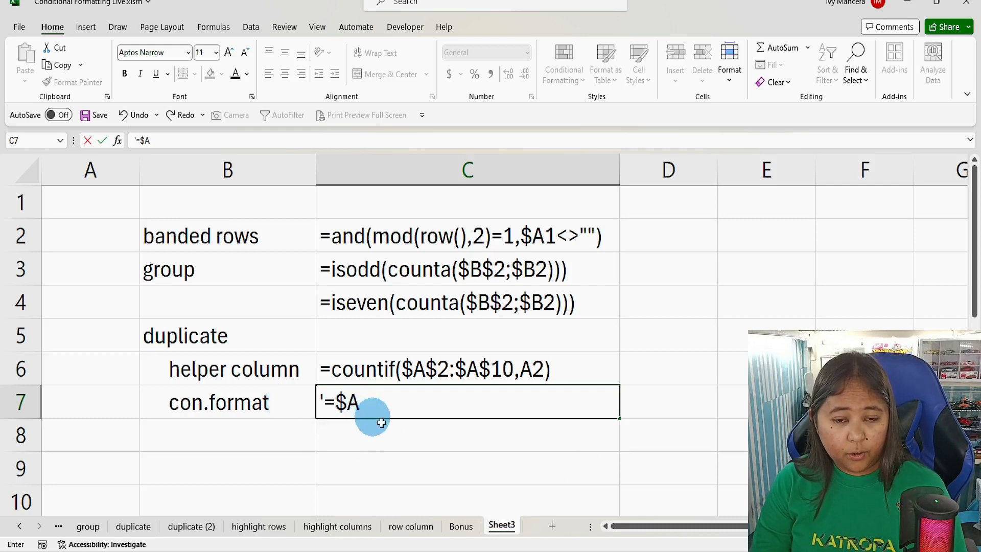
text(2)
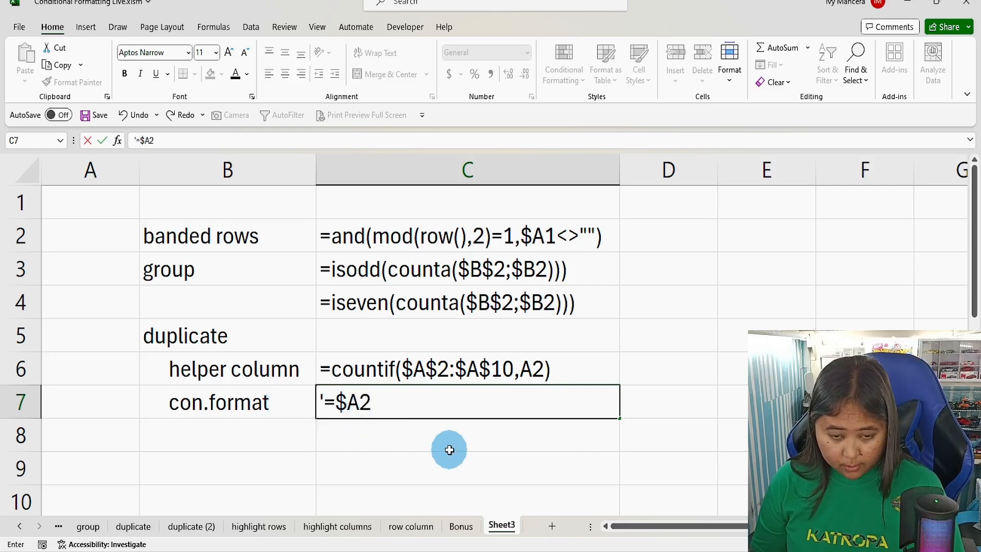
text(>1)
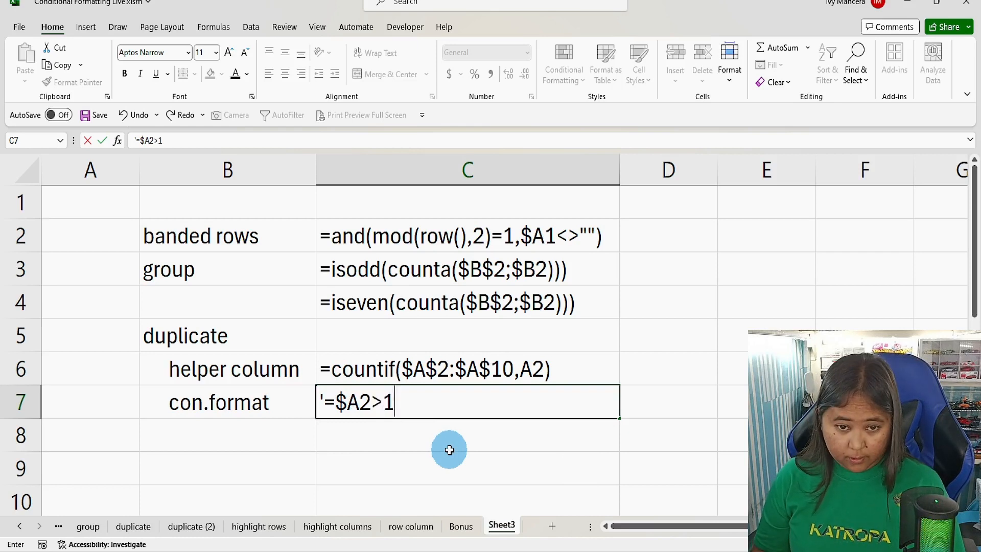
key(Return)
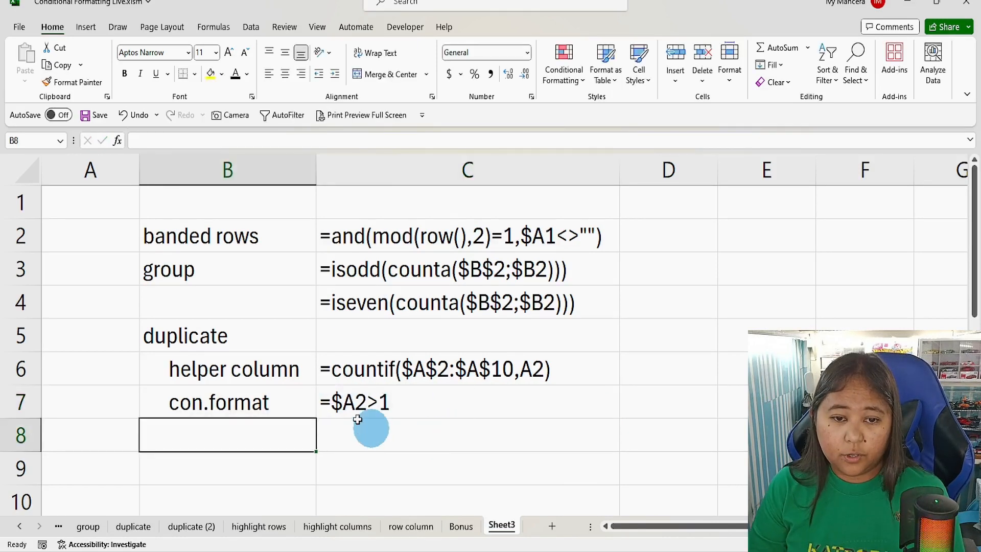
double_click(354, 402)
drag(357, 402, 346, 402)
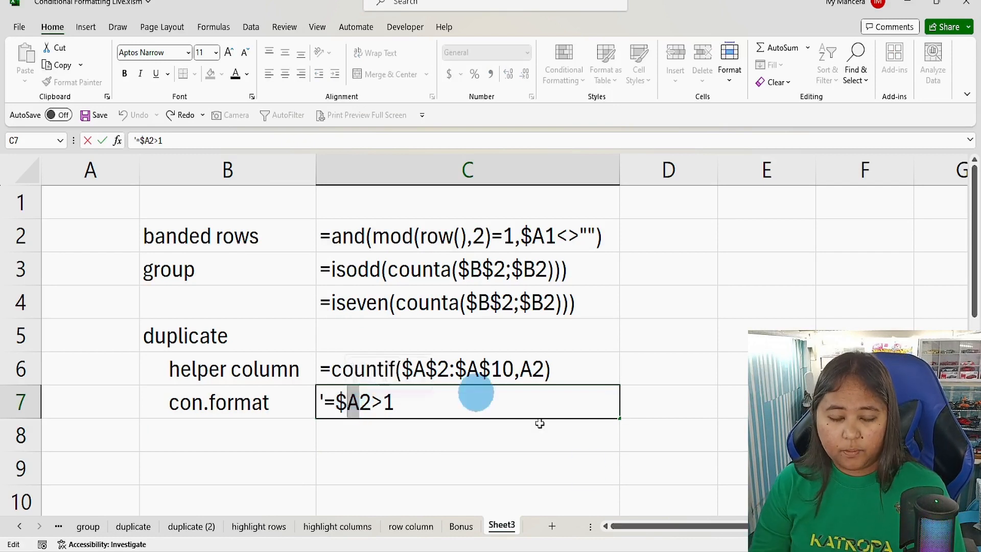
key(Return)
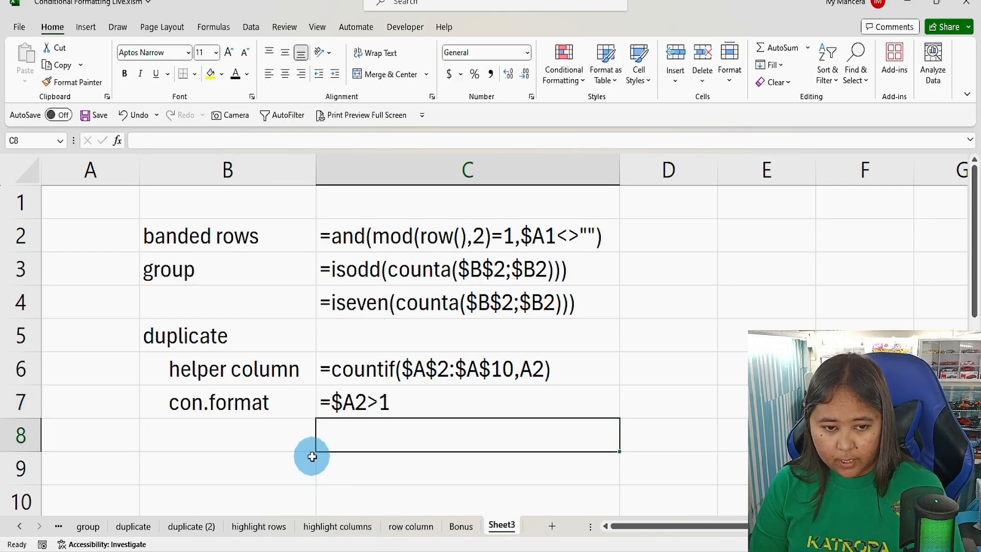
click(226, 389)
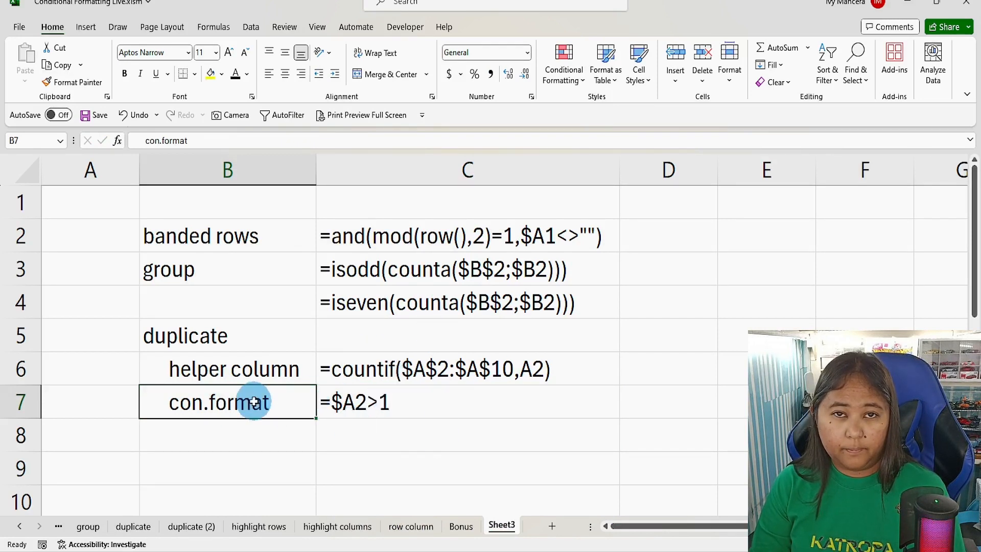
click(361, 402)
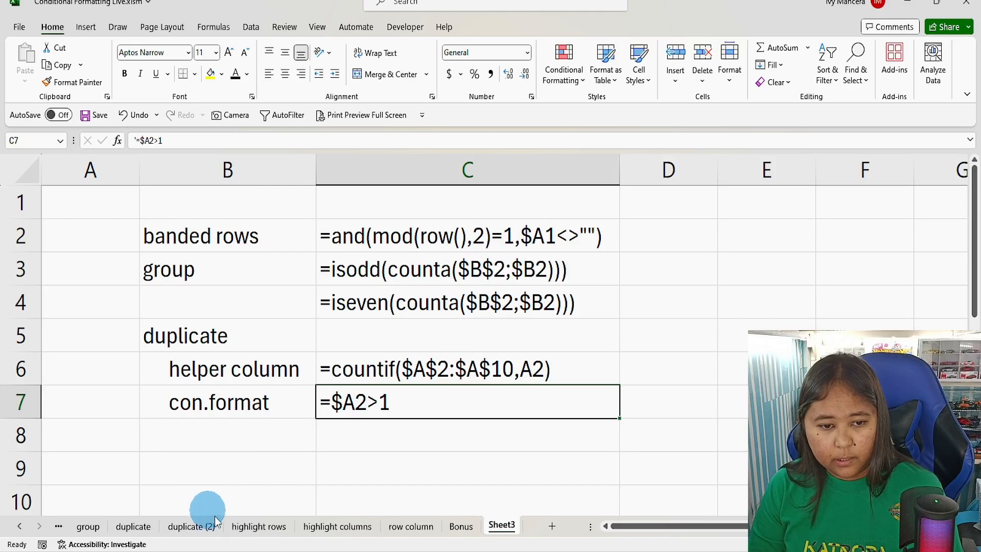
Step: Copy the row and column formula notes in E3:E4 of the highlight rows sheet into Sheet3 starting at C8
click(259, 526)
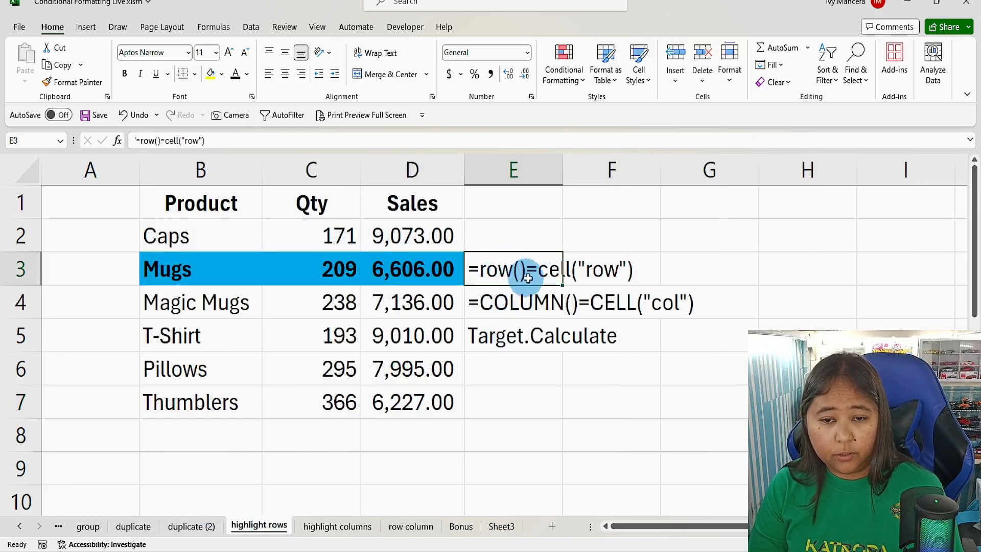
drag(503, 258, 500, 294)
right_click(502, 295)
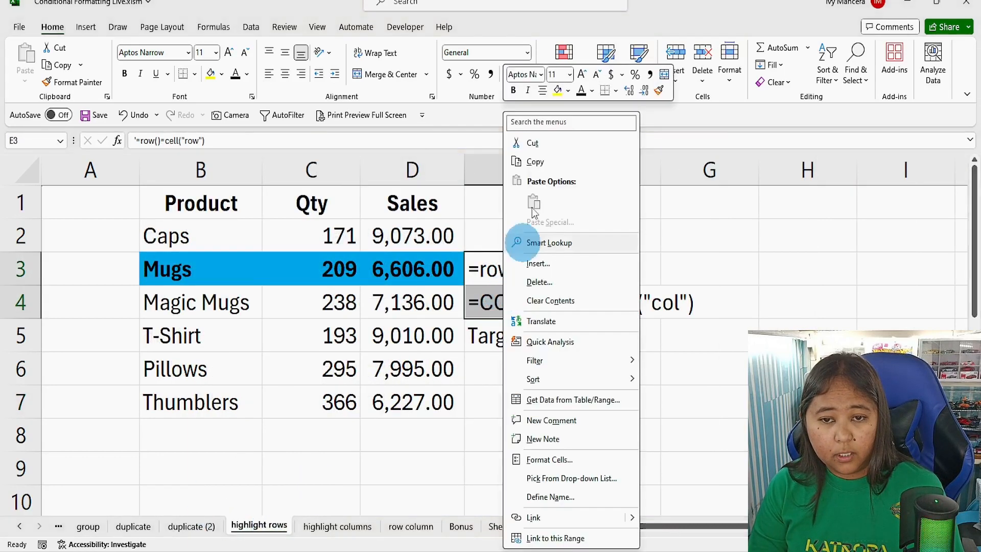
click(534, 161)
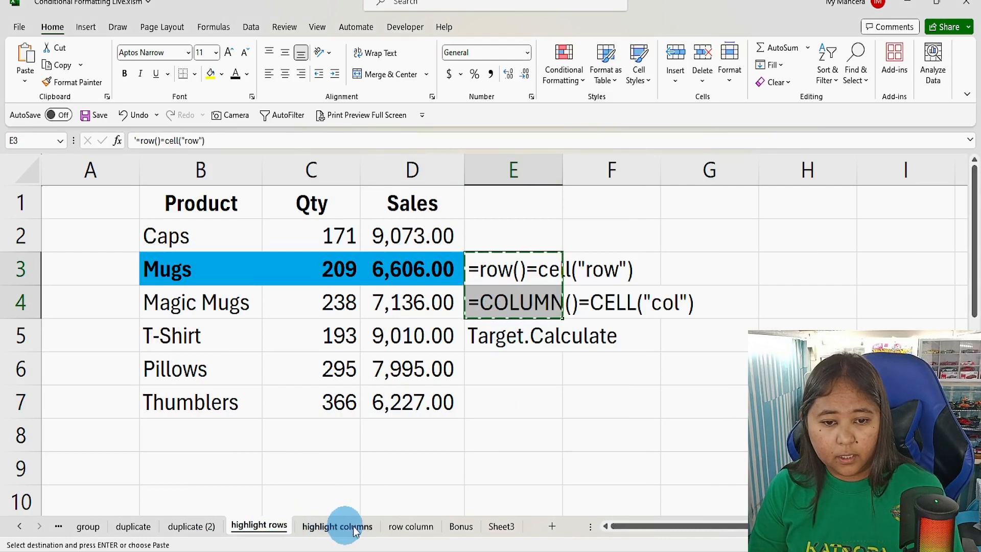
click(500, 526)
right_click(348, 431)
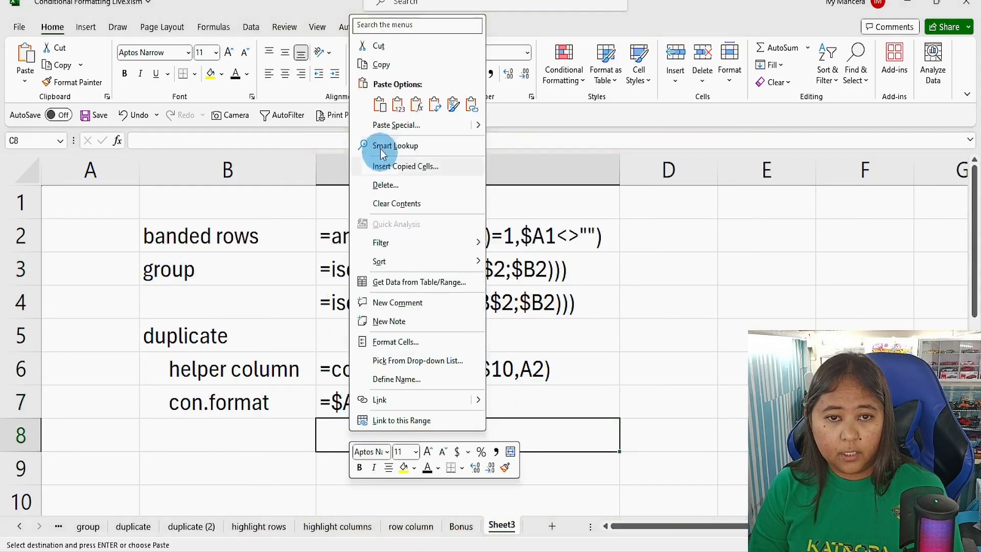
click(383, 102)
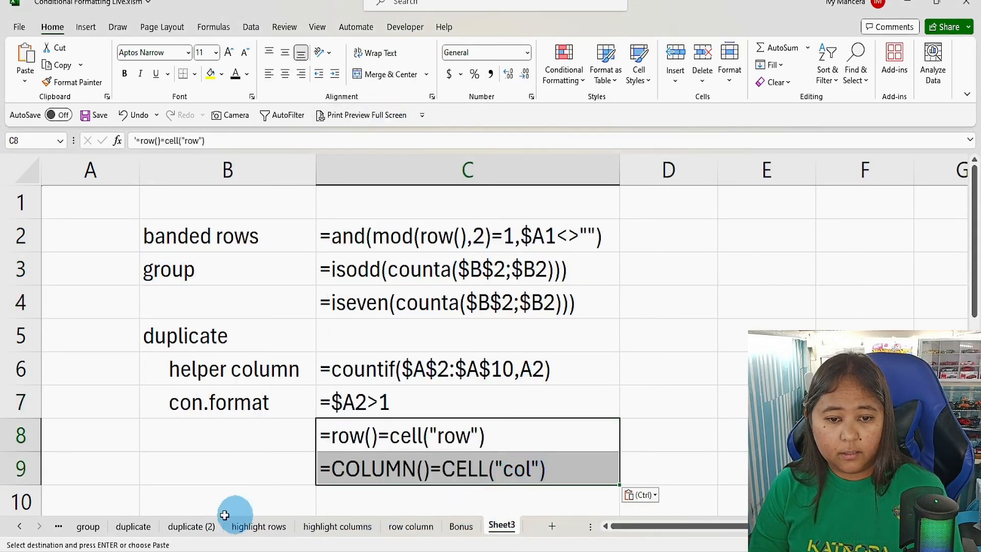
Step: Copy the =or(cell("col")=column(),cell("row")=row()) note from E3 of the row column sheet into C10 of Sheet3
click(421, 526)
right_click(518, 267)
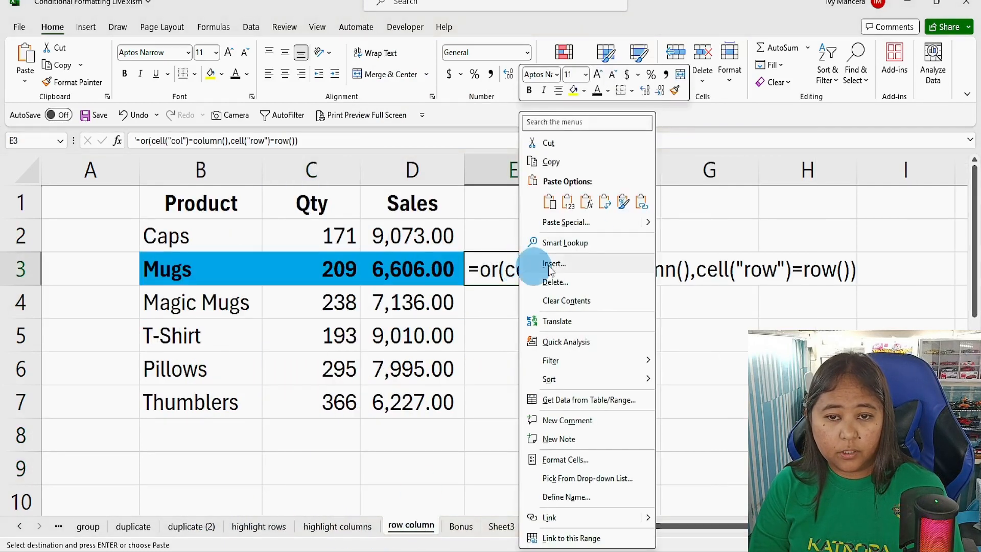
click(561, 160)
click(502, 534)
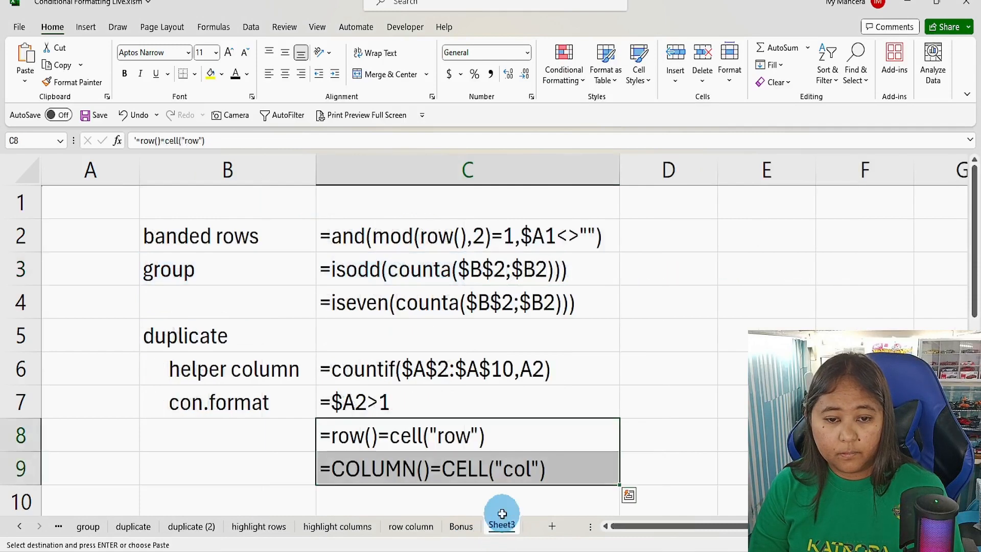
right_click(366, 507)
click(407, 174)
scroll(390, 170, down, 2)
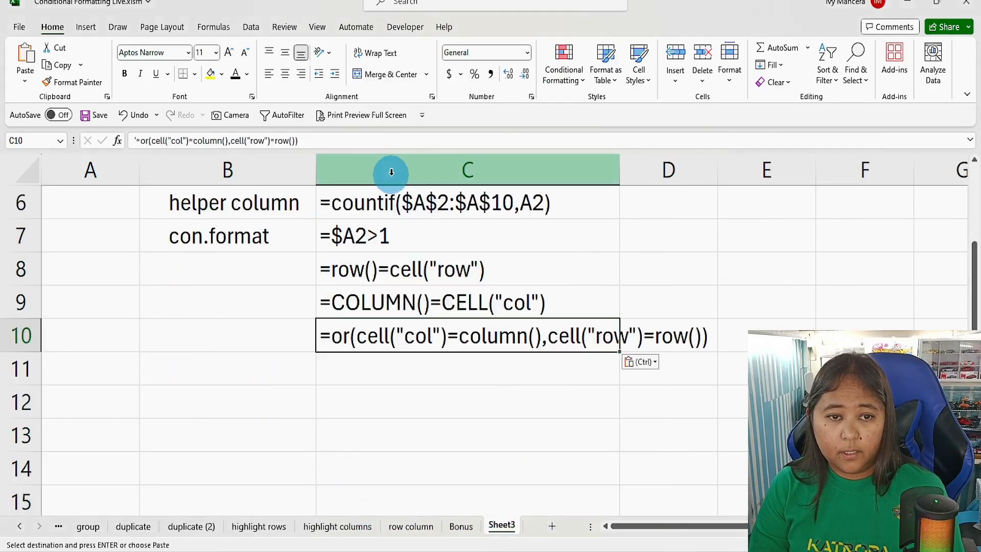
Step: Delete the empty row 1 above the banded rows entry on Sheet3
scroll(317, 412, up, 2)
click(7, 210)
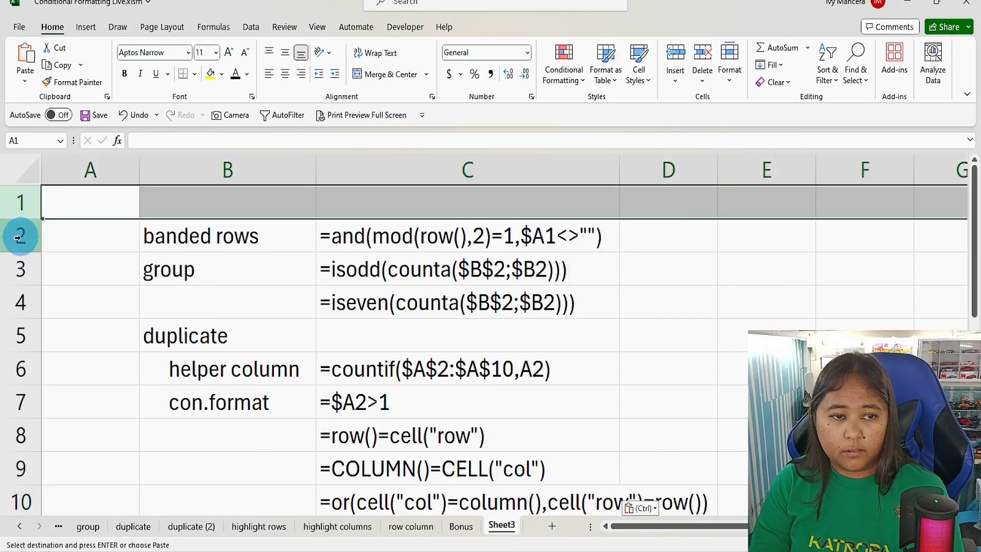
right_click(15, 207)
click(50, 365)
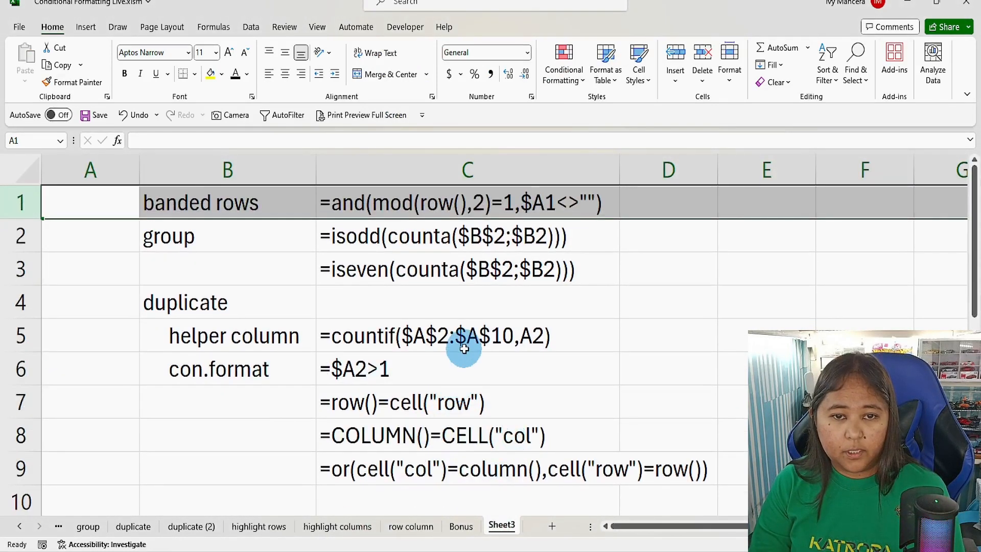
click(430, 374)
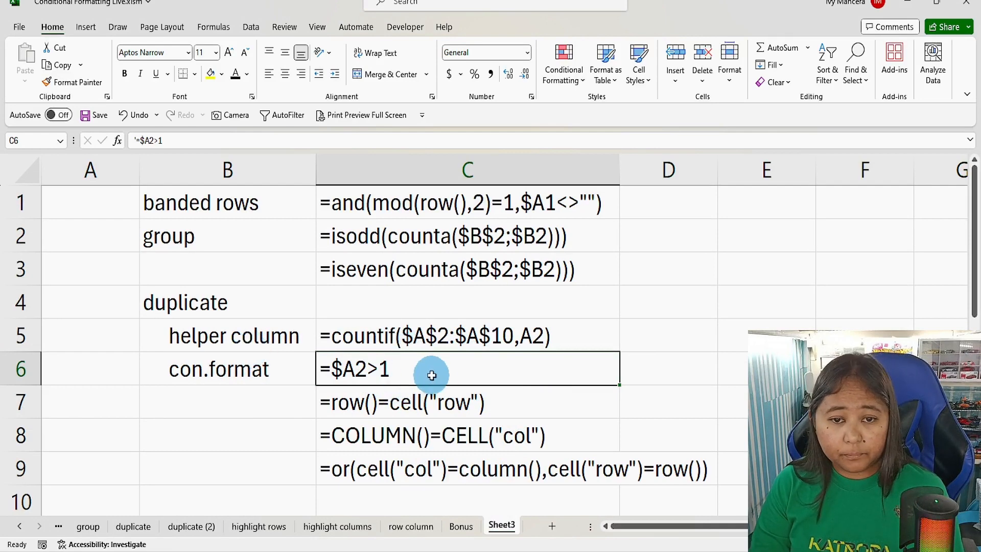
click(461, 526)
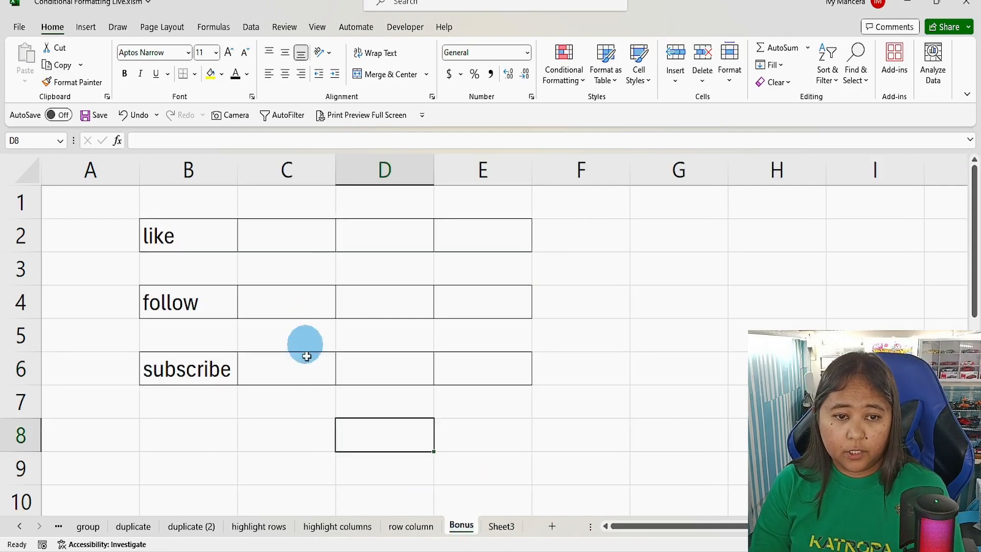
click(513, 535)
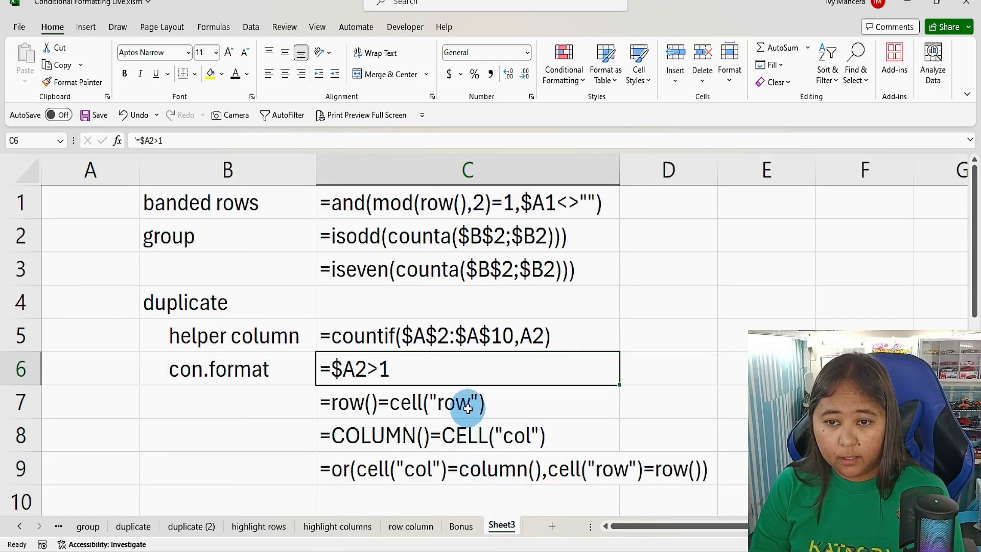
click(682, 297)
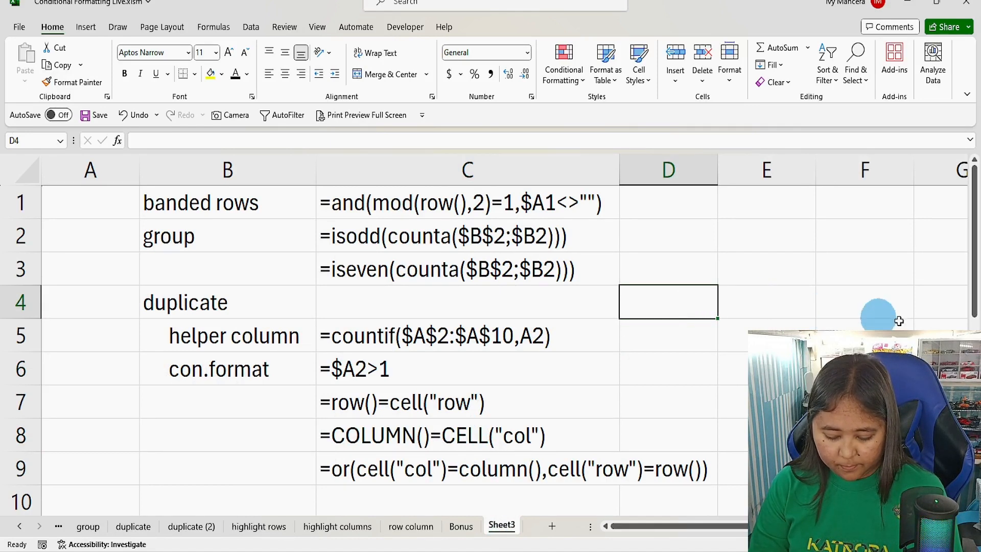
click(864, 368)
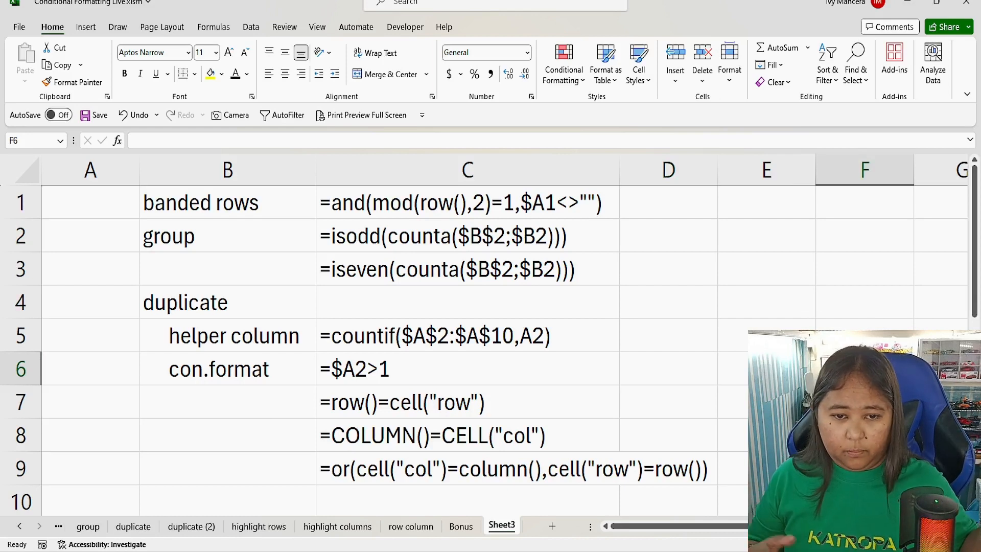
Step: Enter the labels highlight row in B7 and highlight column in B8, beside their formula notes
click(186, 399)
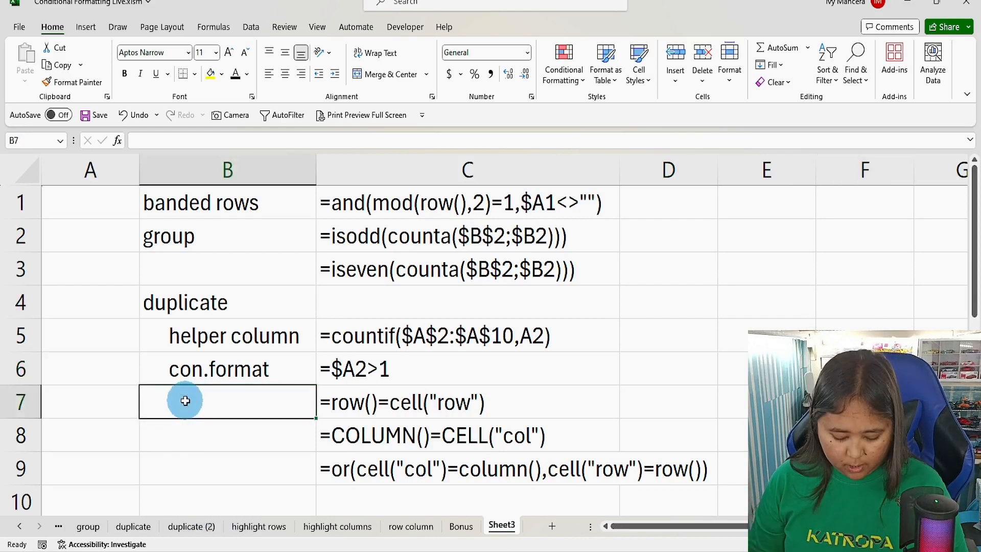
text(hihg)
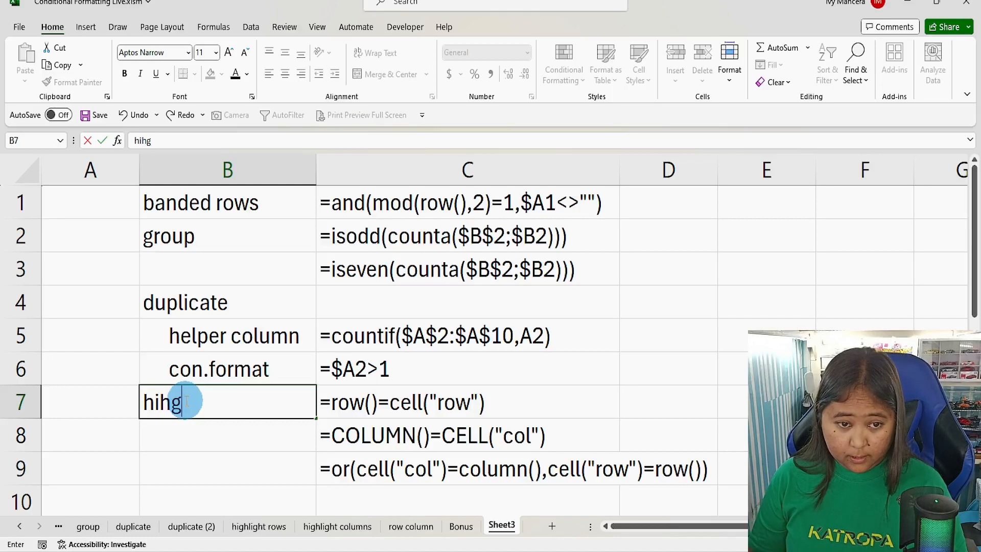
key(BackSpace)
key(BackSpace)
text(ghli)
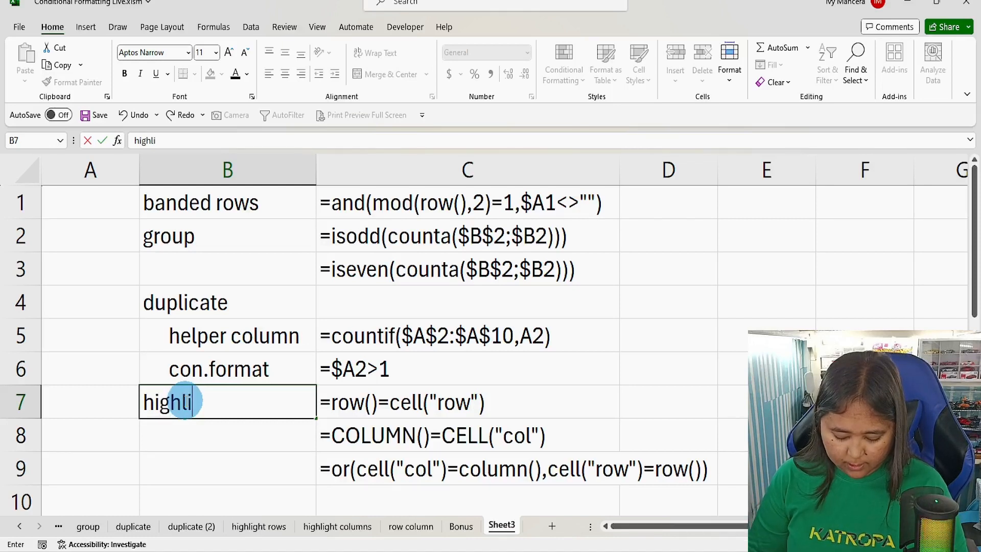
text(ght row)
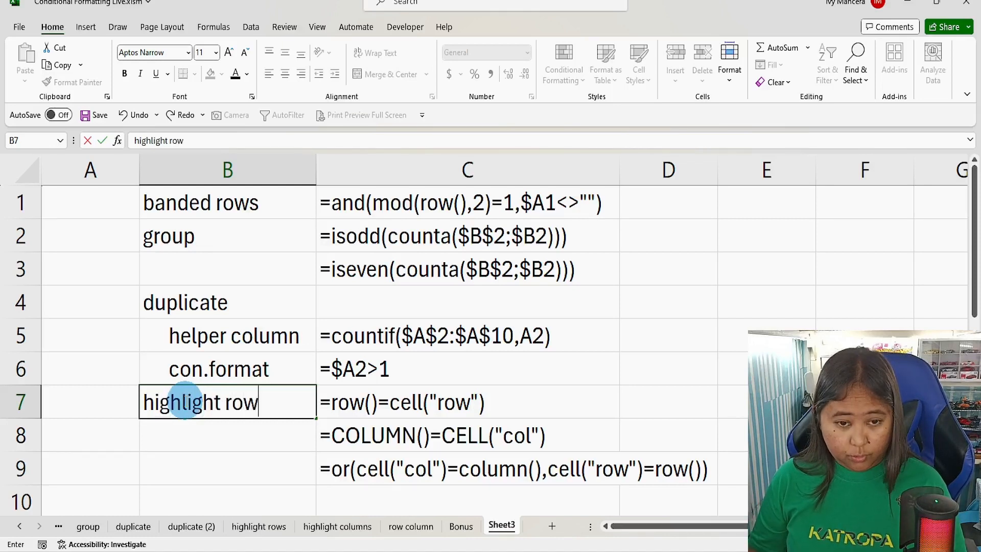
key(Return)
text(highlig)
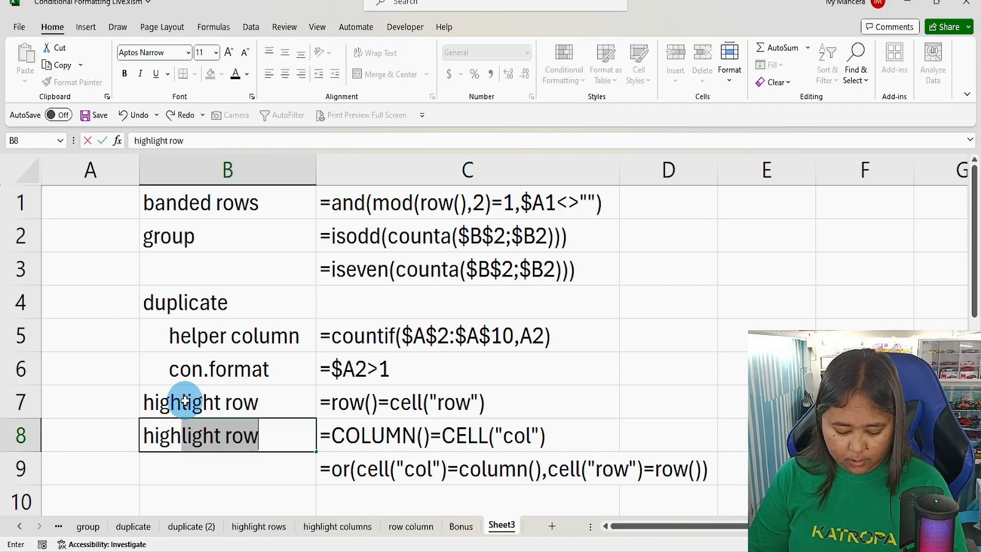
text(ht column)
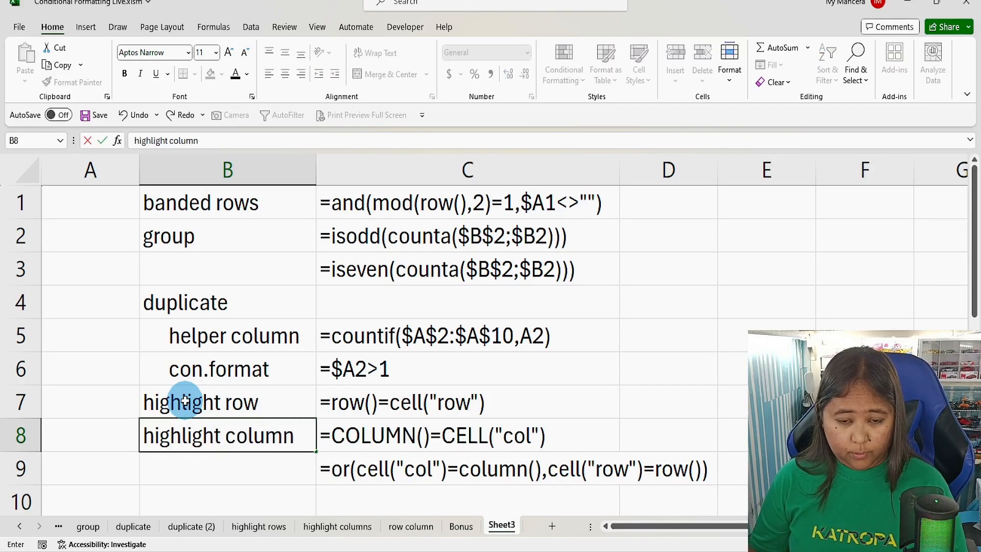
key(Return)
Step: Enter the label cross in B9 and widen column C so the long =or formula note fits
text(c)
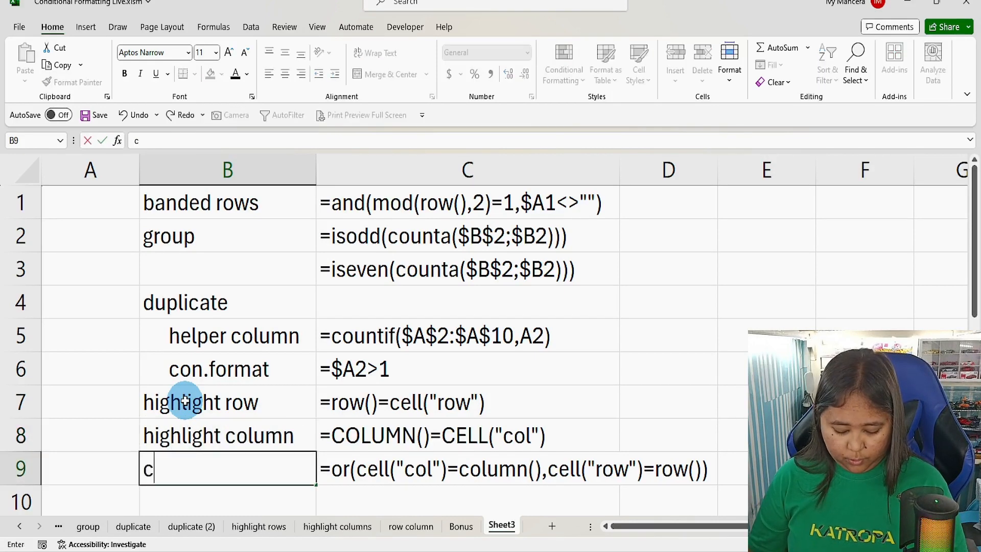
text(ross)
key(Return)
scroll(186, 403, up, 1)
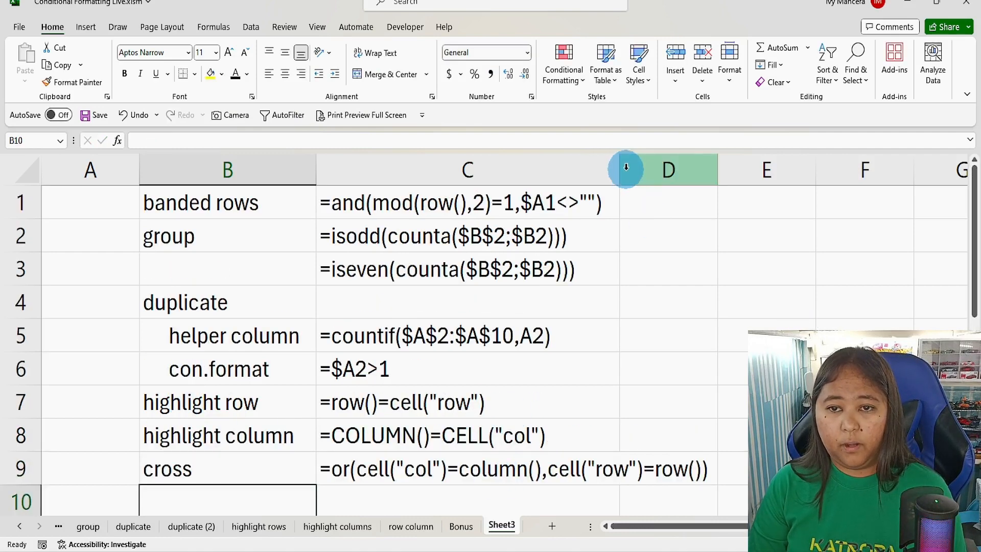
drag(625, 167, 742, 167)
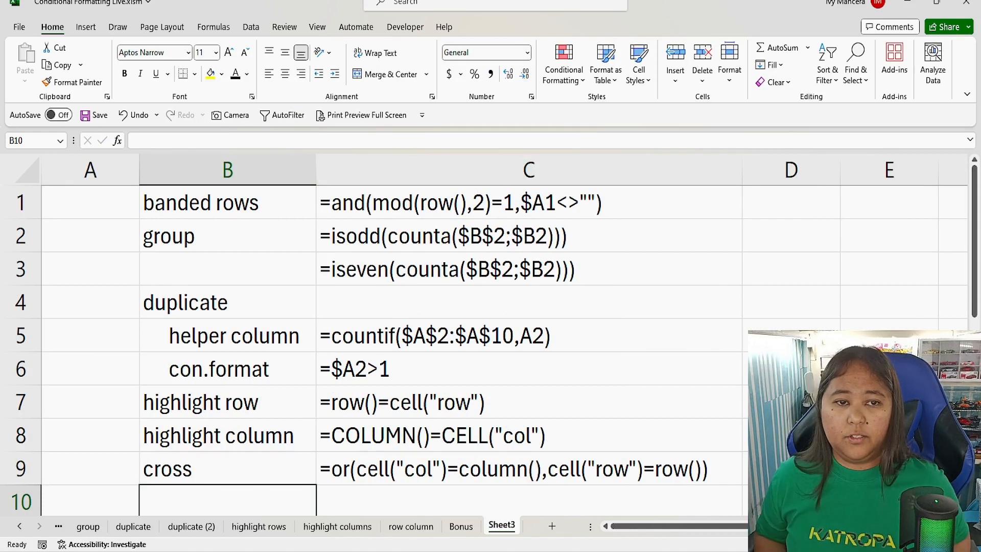